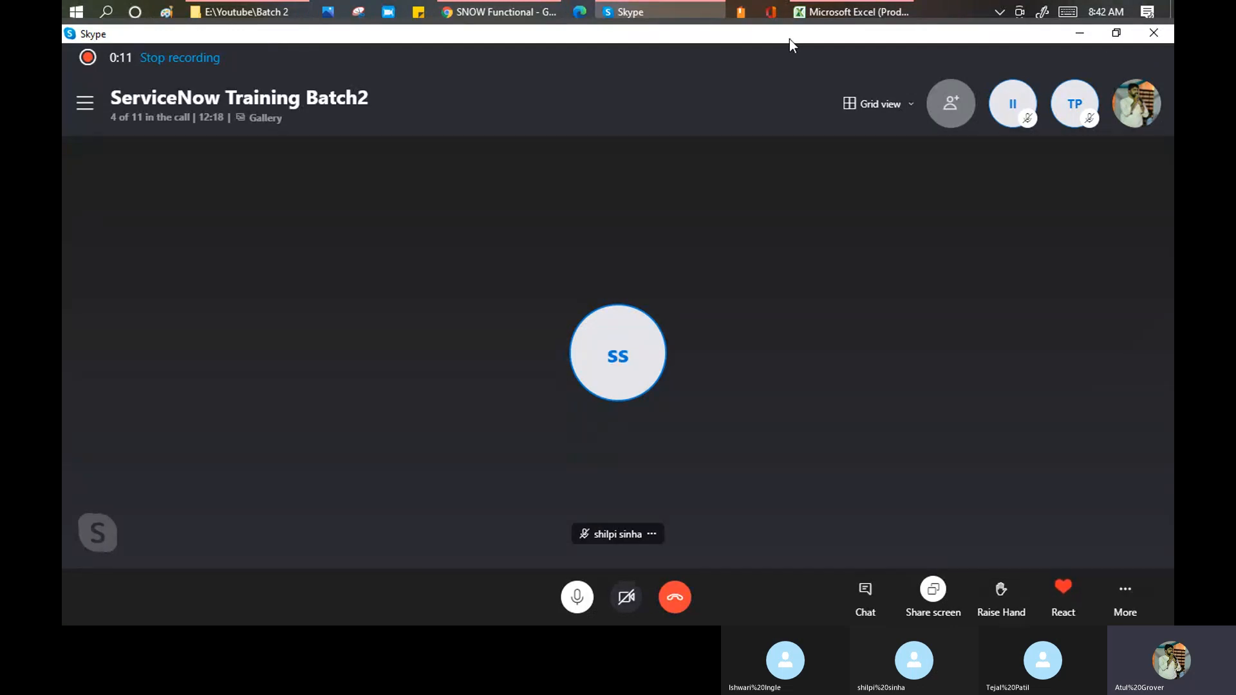
Switch to the training schedule in Excel and point out the Application Scope / Custom App and ATF Overview topics.
{"action": "left_click", "coordinate": [855, 13]}
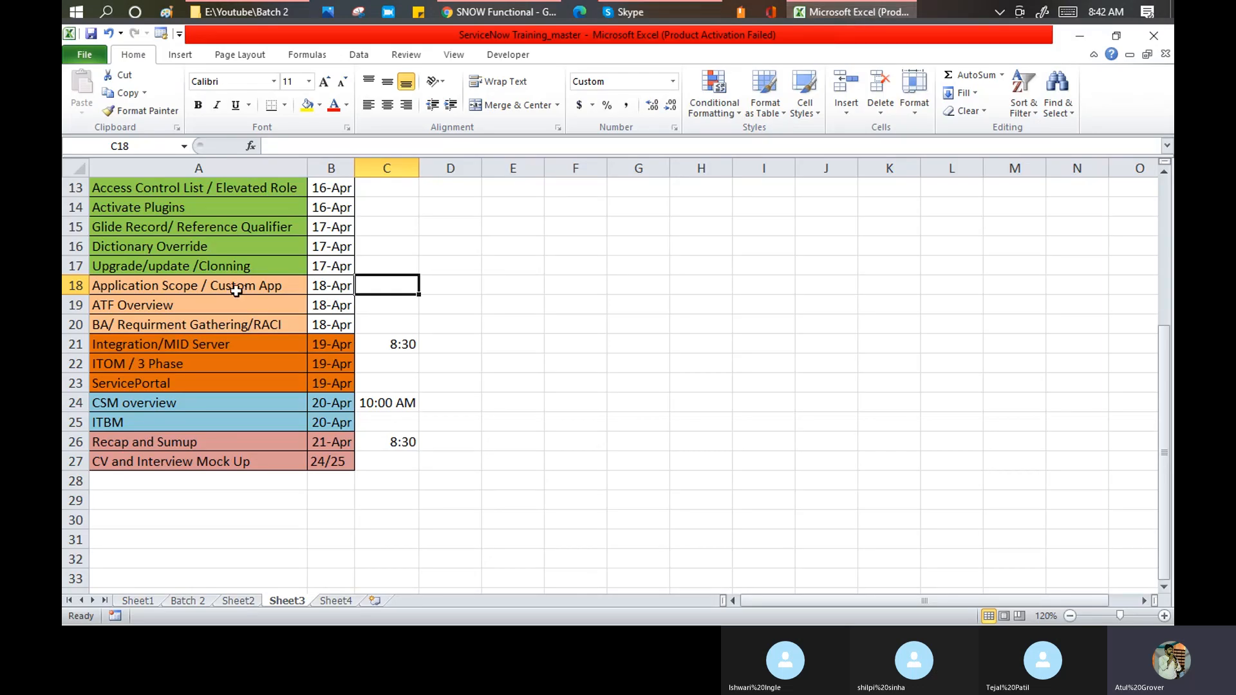
{"action": "left_click", "coordinate": [233, 287]}
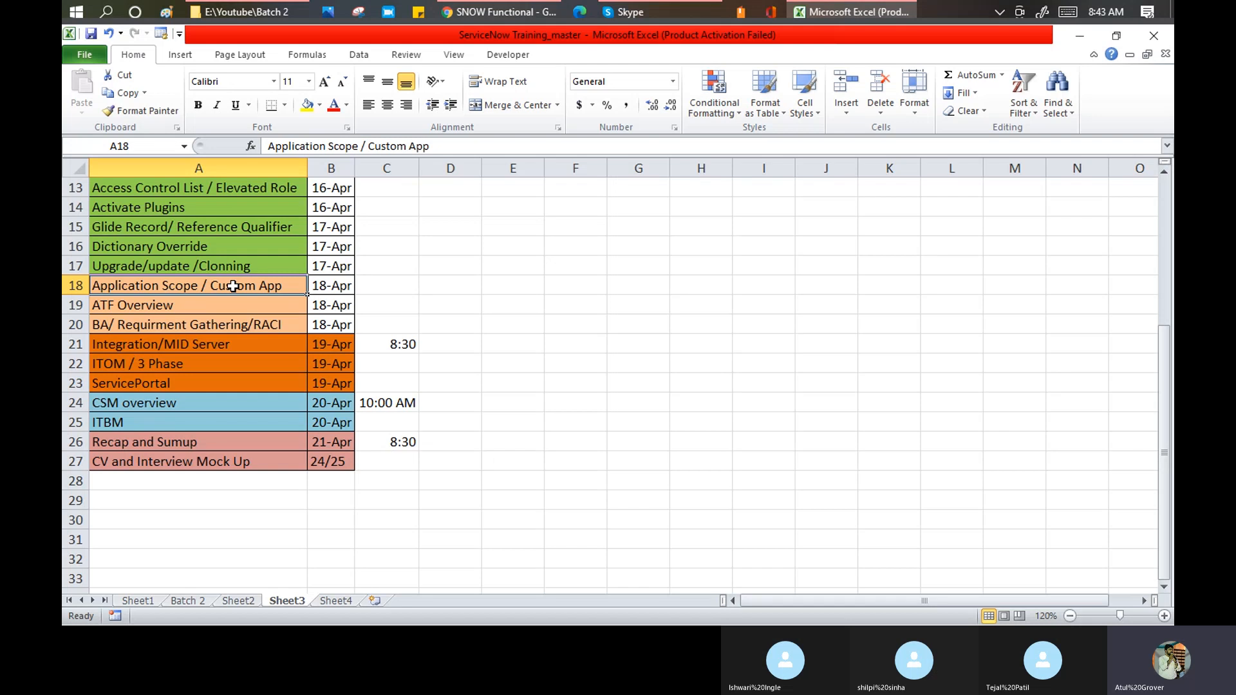
{"action": "left_click", "coordinate": [229, 308]}
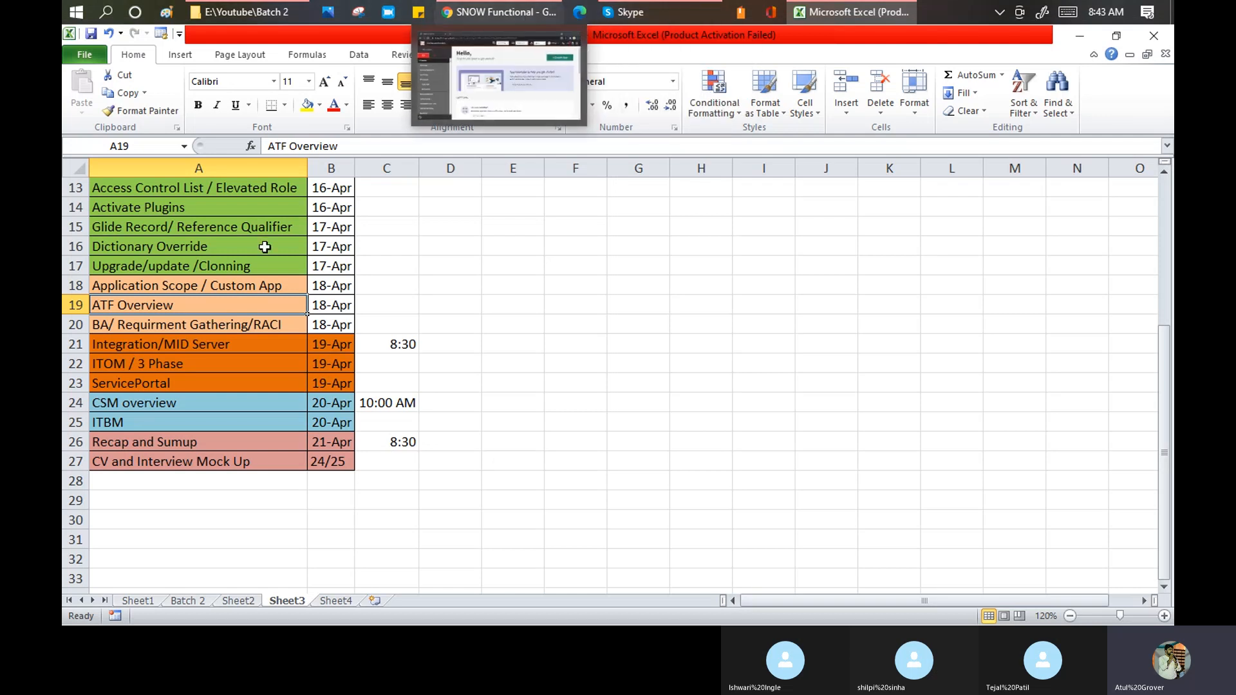
{"action": "left_click", "coordinate": [180, 284]}
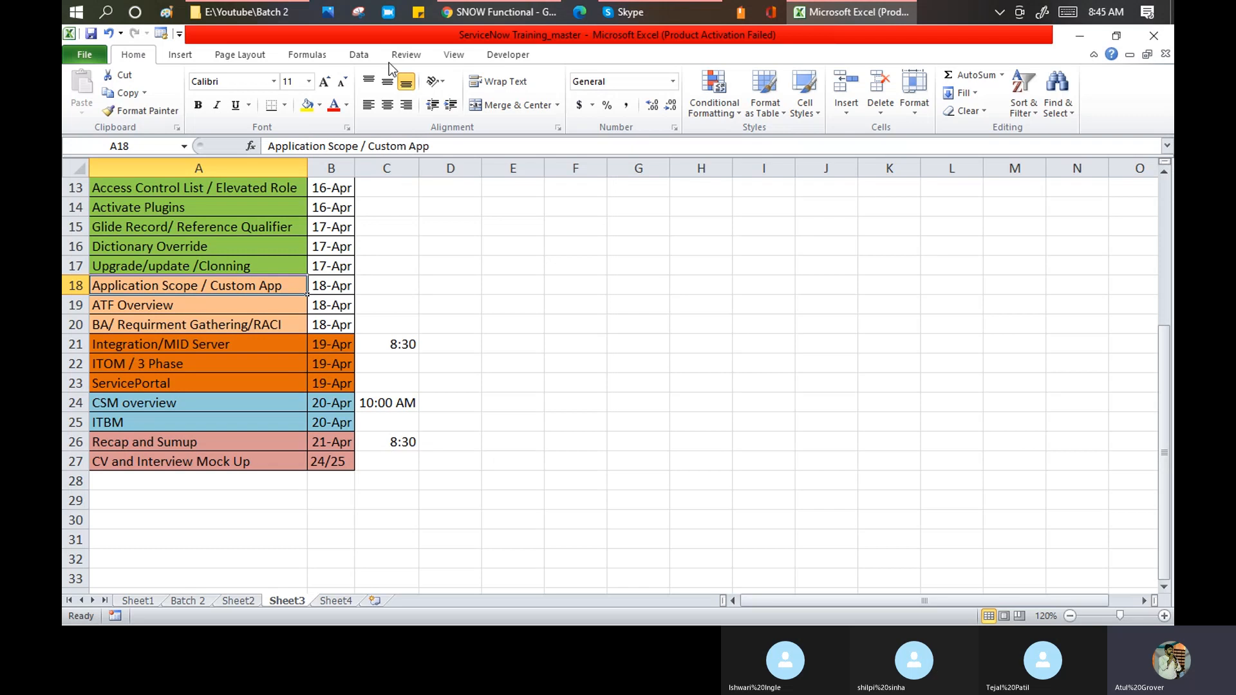
Switch to the ServiceNow instance in Chrome and decline the saved password update.
{"action": "left_click", "coordinate": [474, 13]}
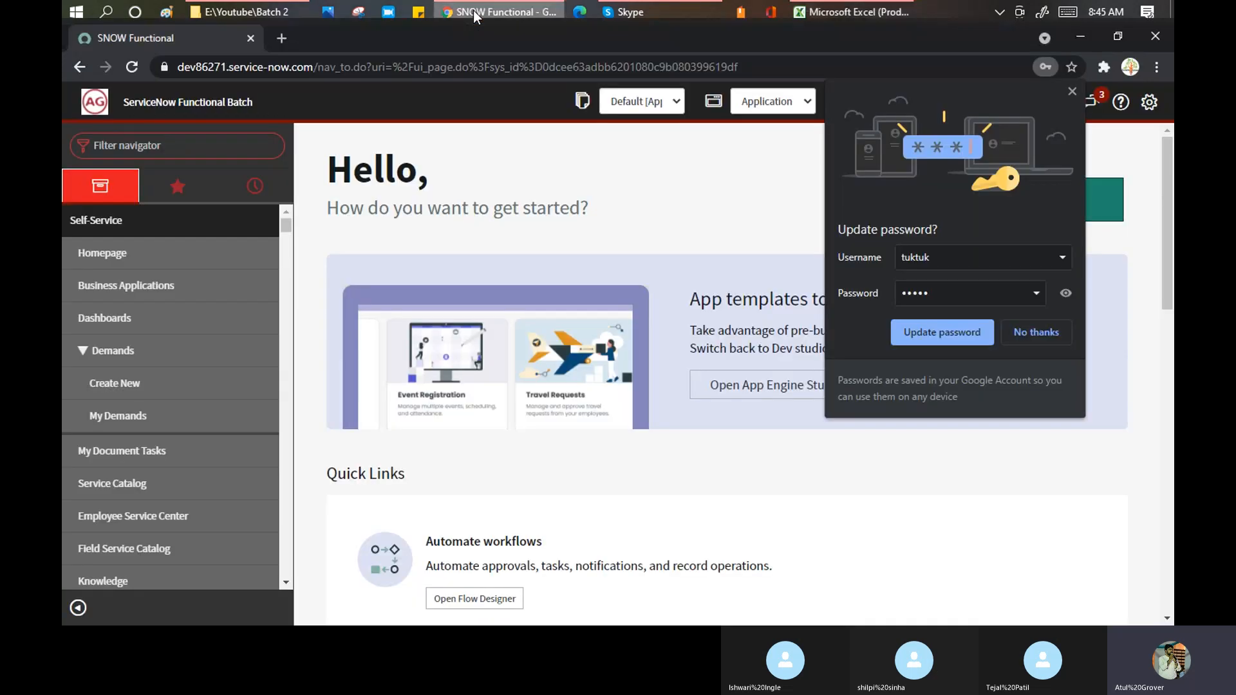
{"action": "left_click", "coordinate": [1037, 332]}
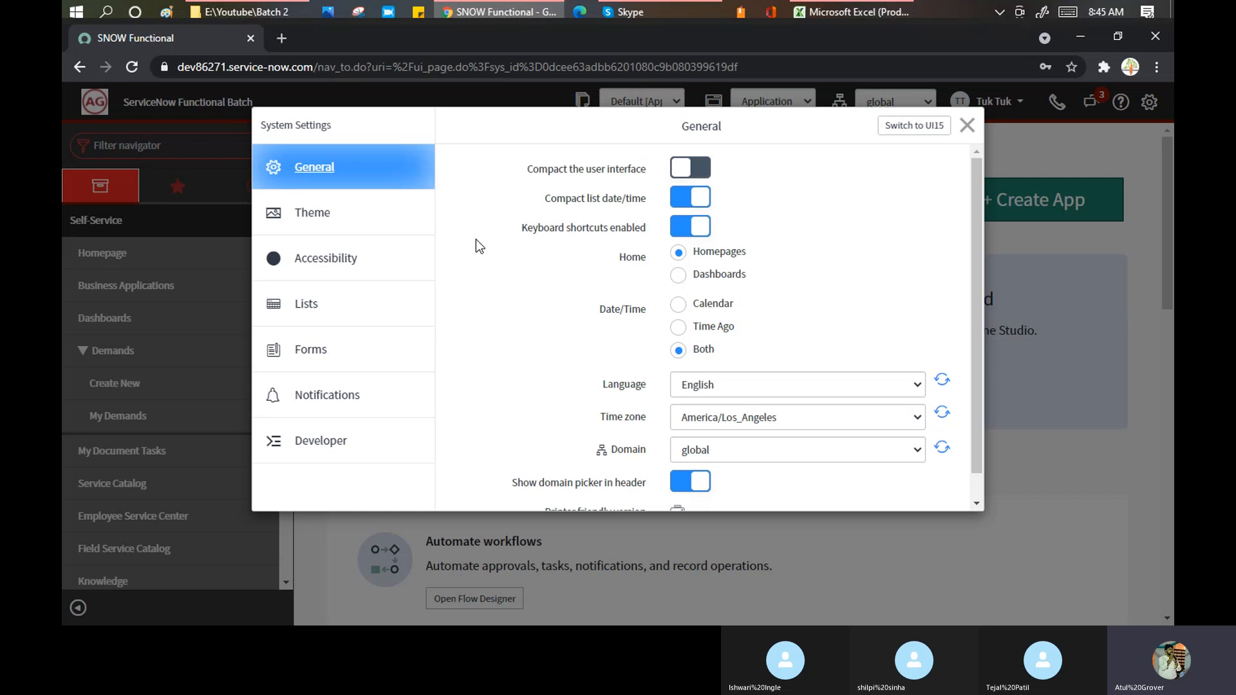
Turn the header's application picker off and back on in the Developer system settings, and close the settings.
{"action": "left_click", "coordinate": [315, 443]}
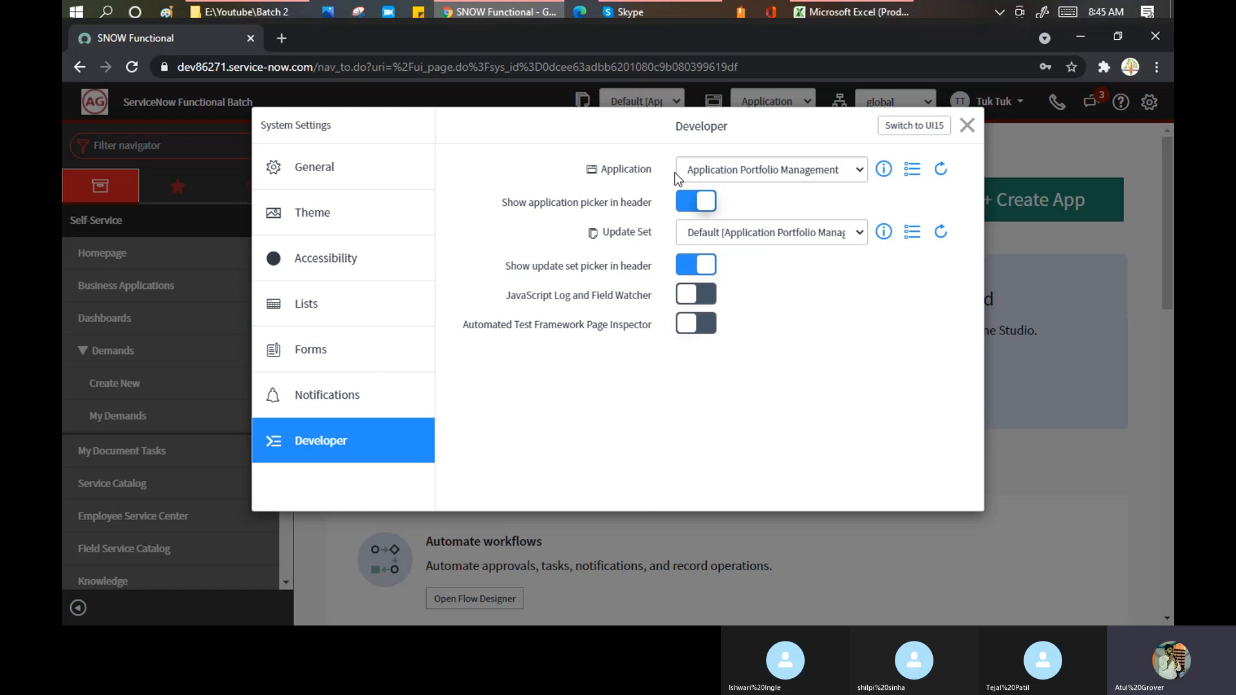
{"action": "left_click", "coordinate": [708, 201]}
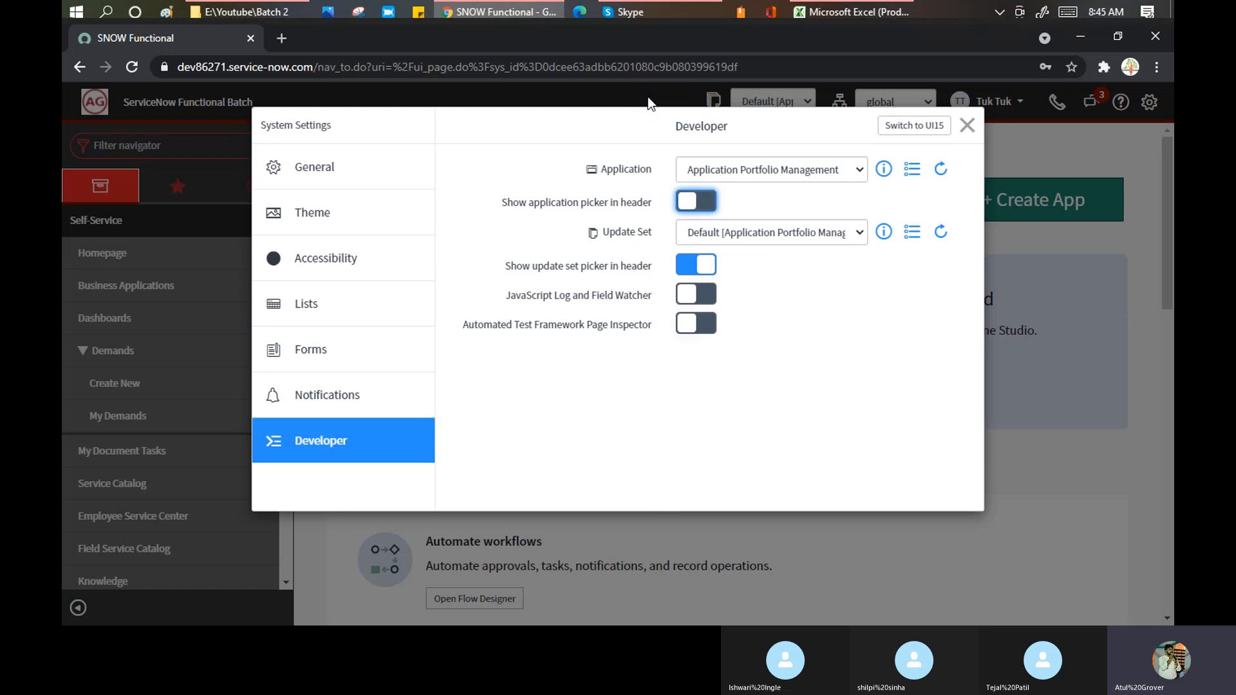
{"action": "left_click", "coordinate": [714, 202]}
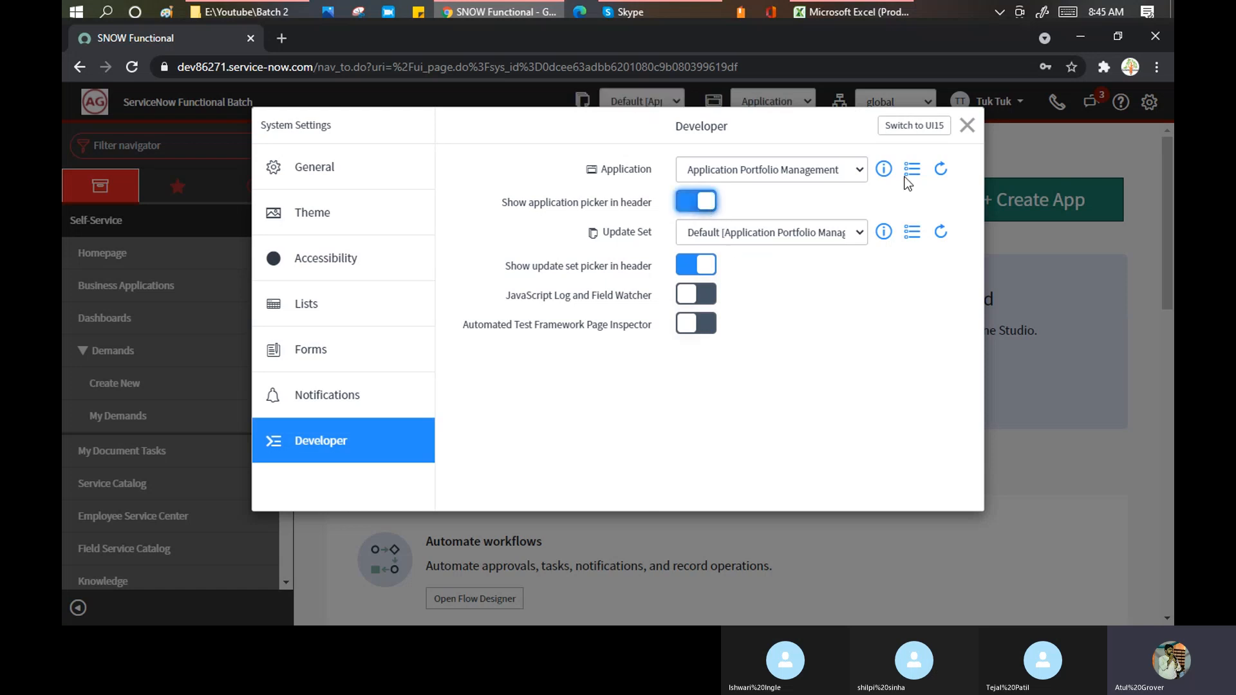
{"action": "left_click", "coordinate": [966, 127]}
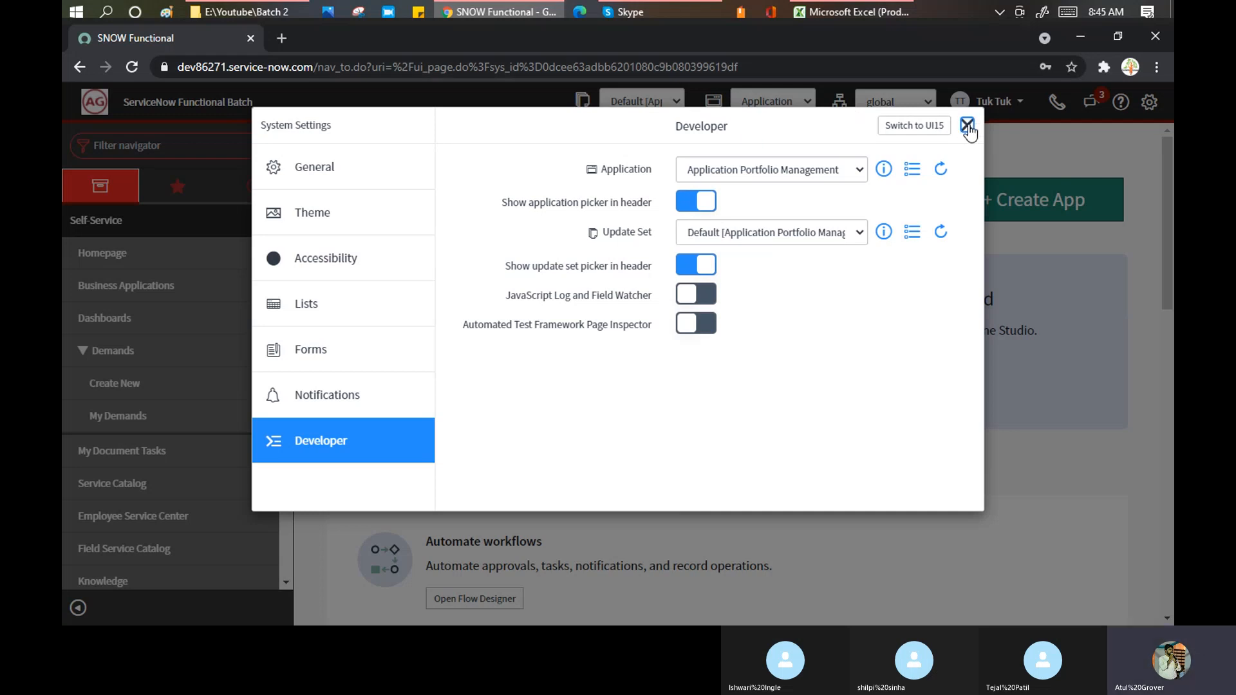
{"action": "left_click", "coordinate": [1098, 153]}
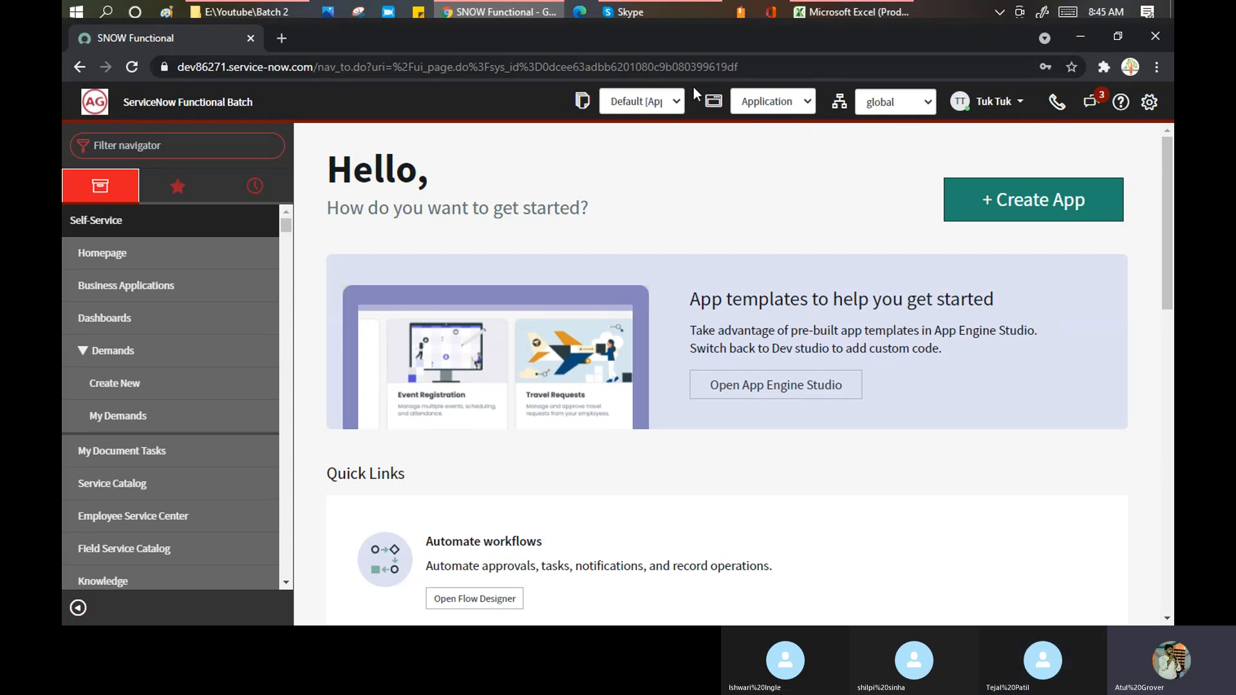
Check which update sets the header's update set picker offers.
{"action": "left_click", "coordinate": [675, 102]}
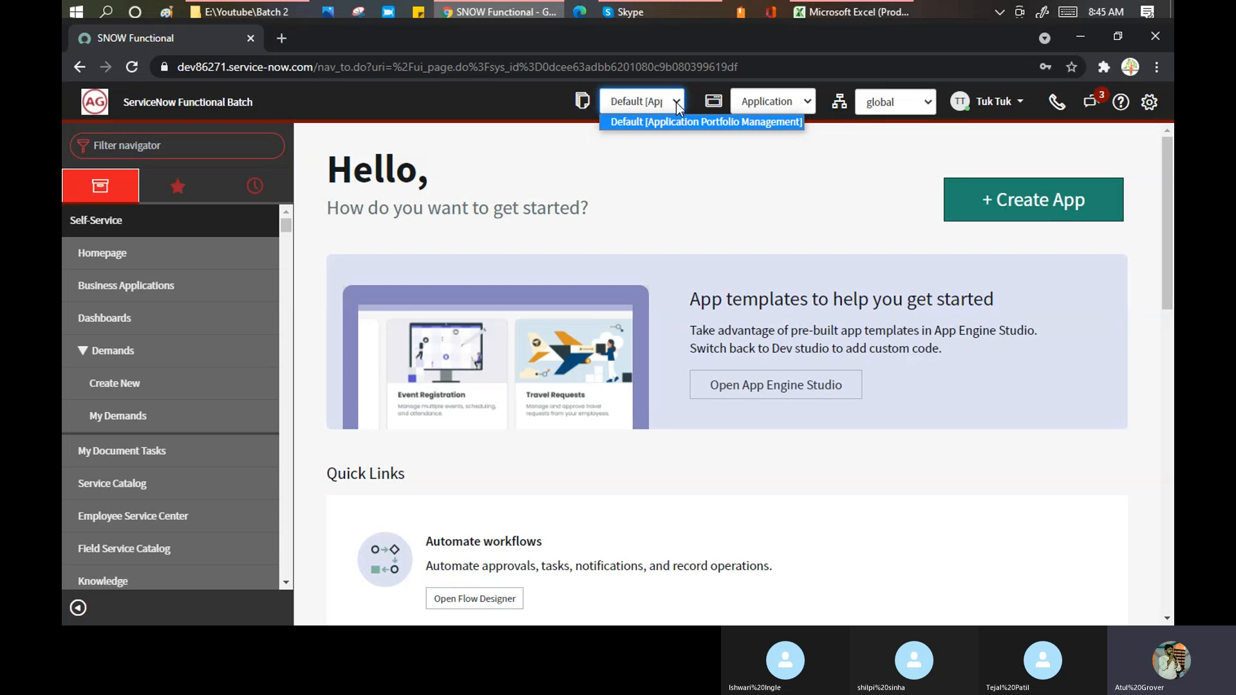
{"action": "left_click", "coordinate": [676, 102]}
{"action": "left_click", "coordinate": [676, 102]}
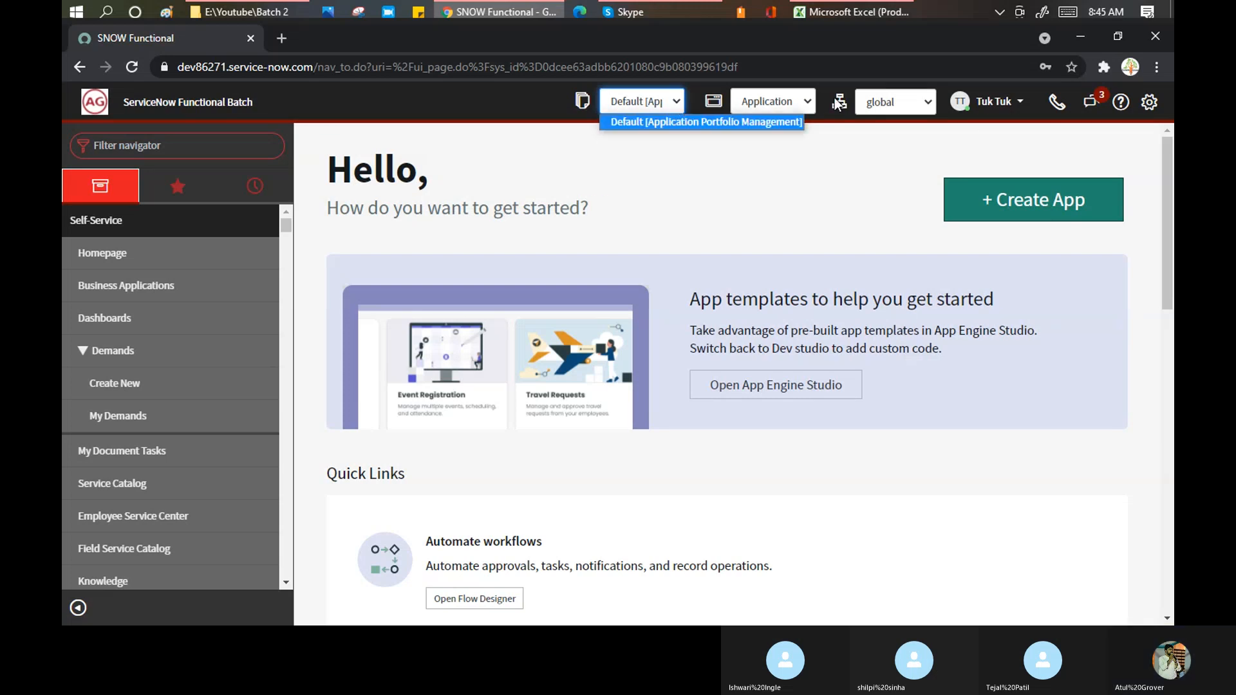
Examine the application scopes offered by the header's application picker, keeping the current selection.
{"action": "left_click", "coordinate": [809, 97]}
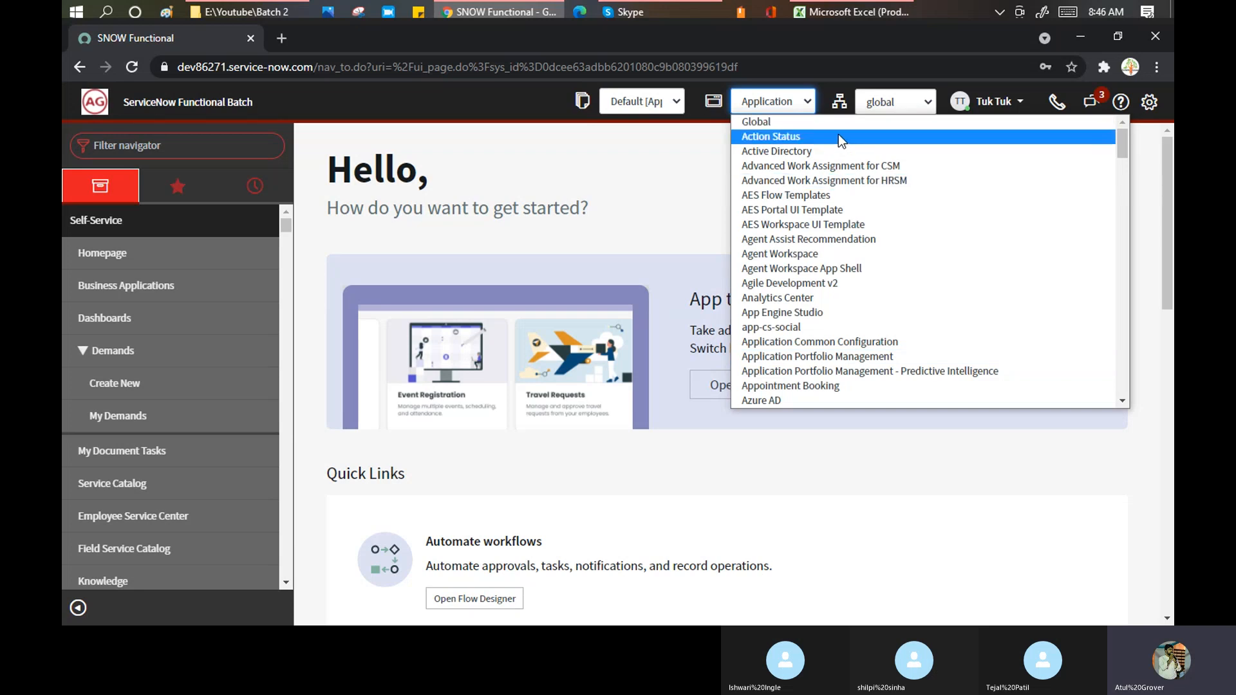
{"action": "scroll", "coordinate": [838, 141], "scroll_direction": "down", "scroll_amount": 5}
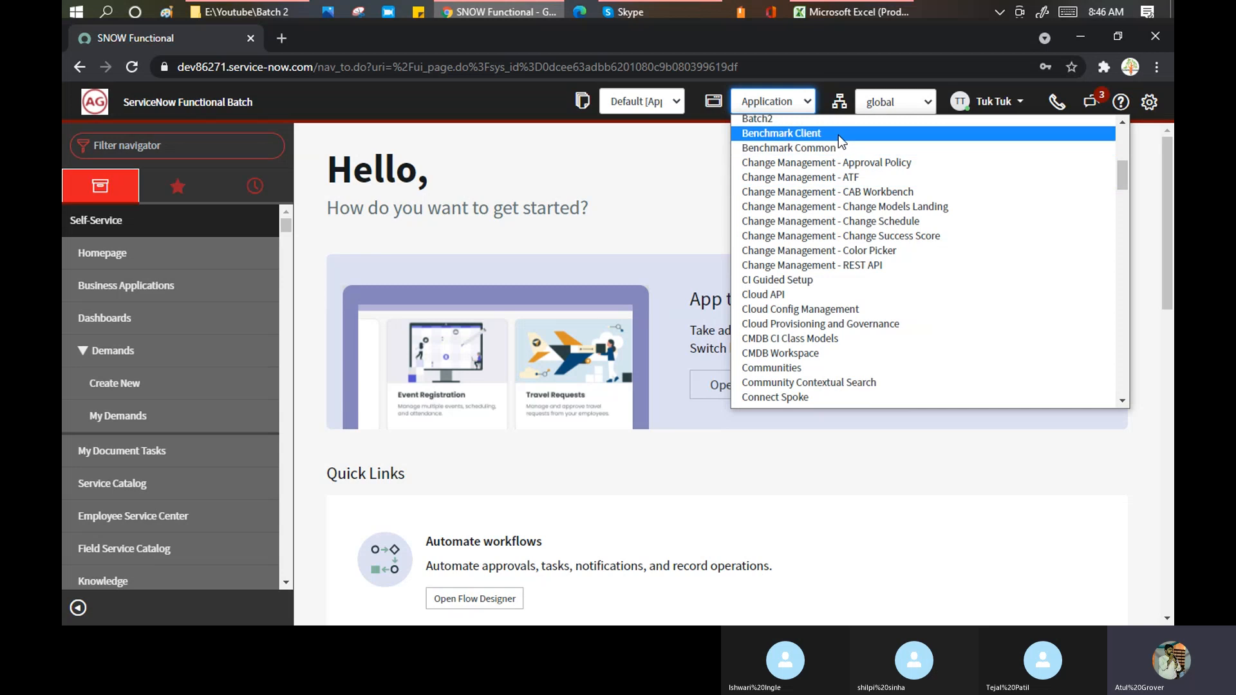
{"action": "scroll", "coordinate": [835, 176], "scroll_direction": "down", "scroll_amount": 15}
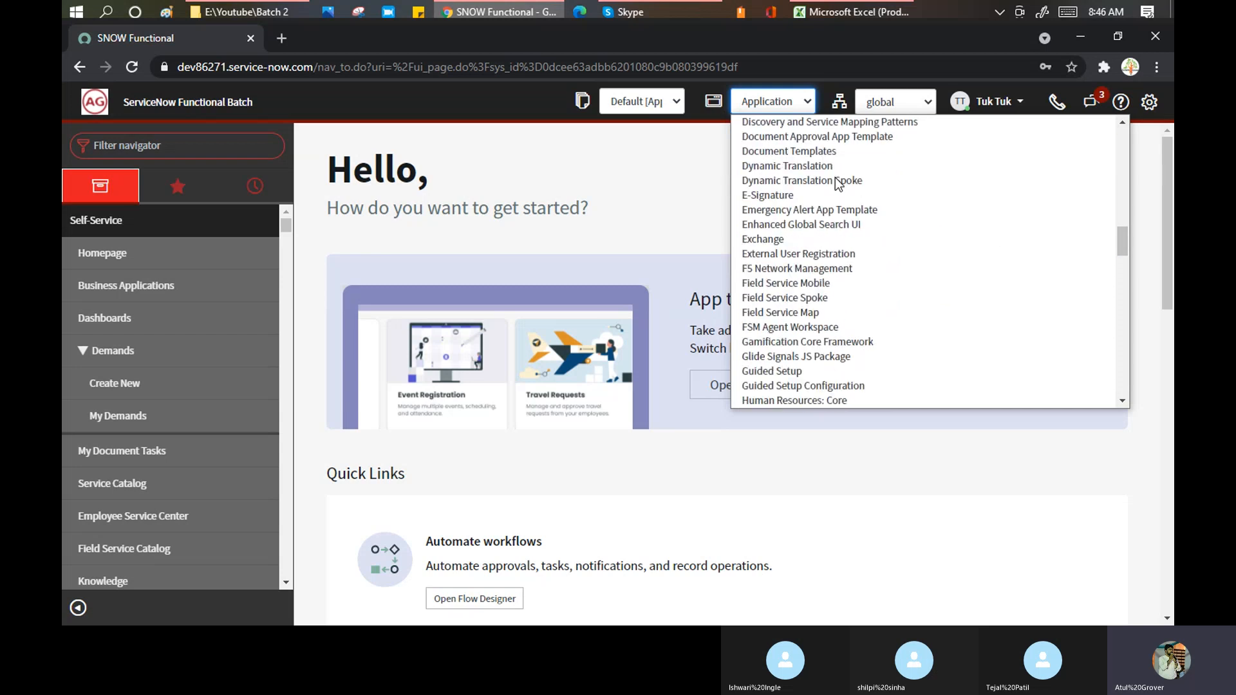
{"action": "scroll", "coordinate": [837, 184], "scroll_direction": "down", "scroll_amount": 20}
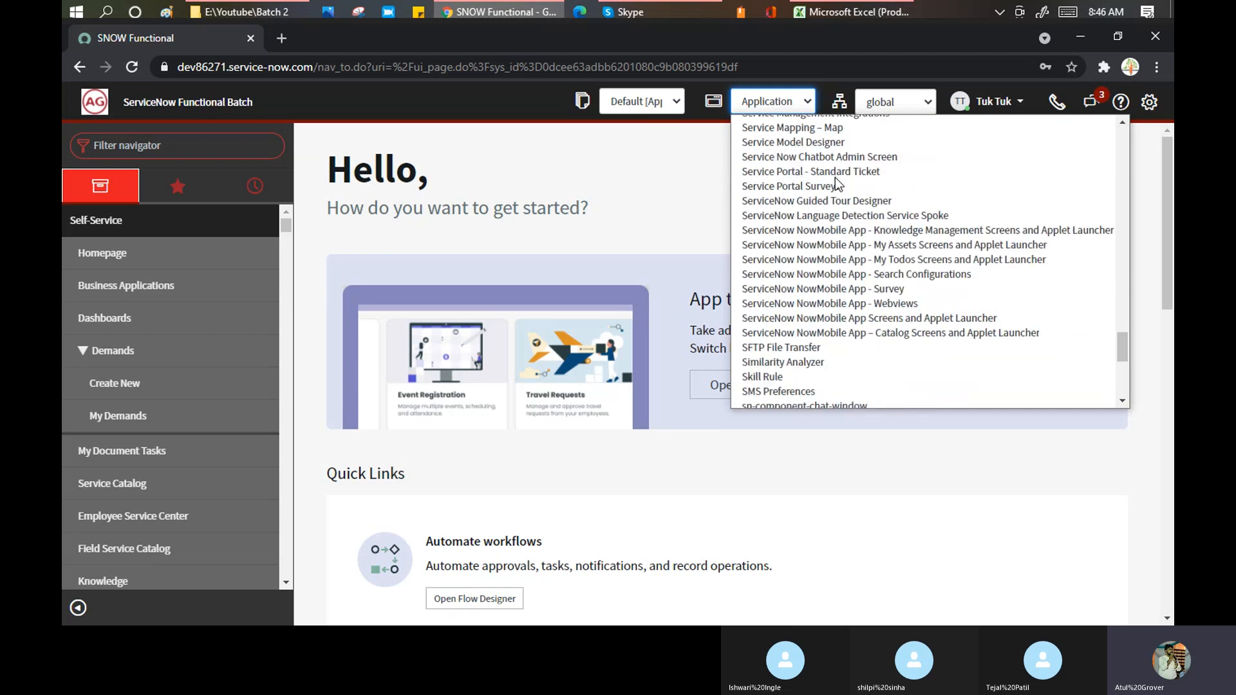
{"action": "scroll", "coordinate": [852, 247], "scroll_direction": "up", "scroll_amount": 12}
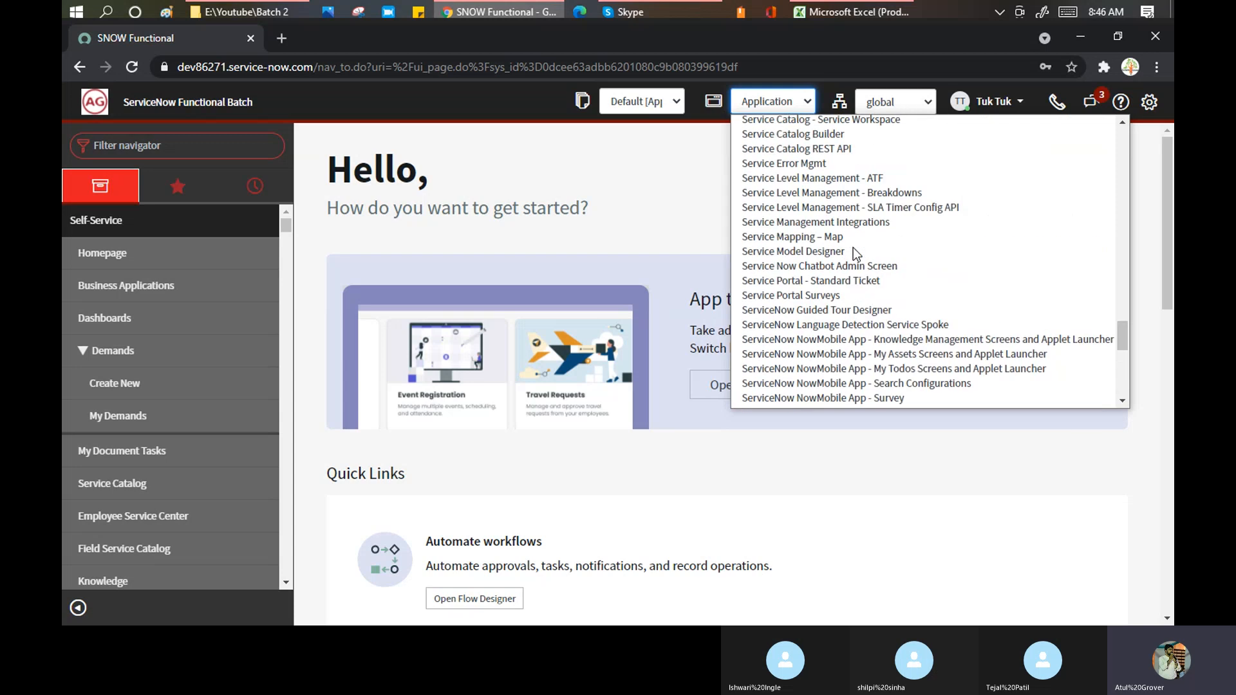
{"action": "scroll", "coordinate": [819, 230], "scroll_direction": "up", "scroll_amount": 15}
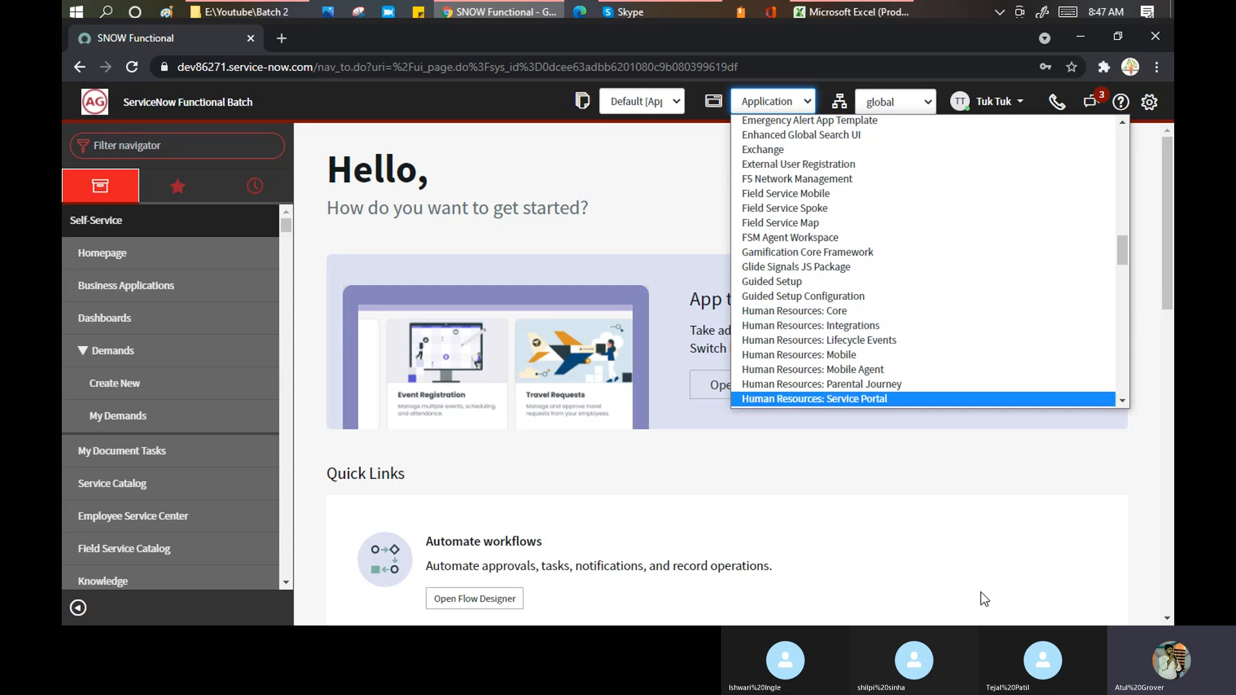
{"action": "scroll", "coordinate": [827, 270], "scroll_direction": "down", "scroll_amount": 3}
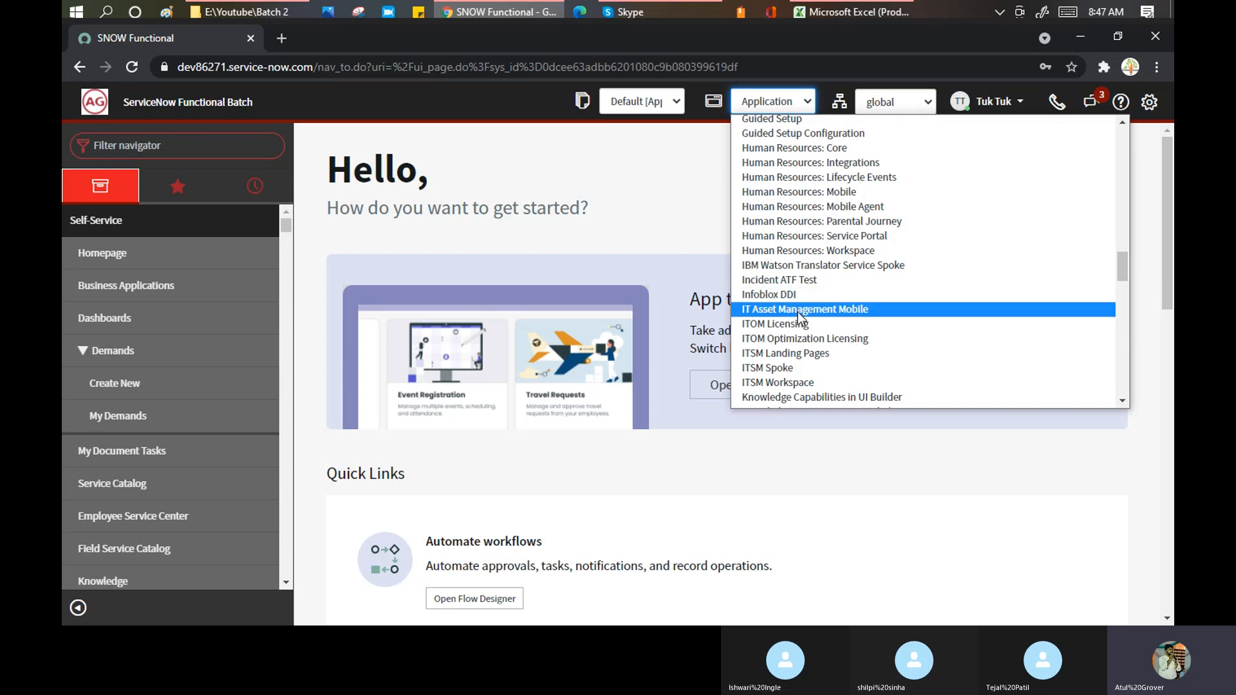
{"action": "scroll", "coordinate": [798, 311], "scroll_direction": "down", "scroll_amount": 5}
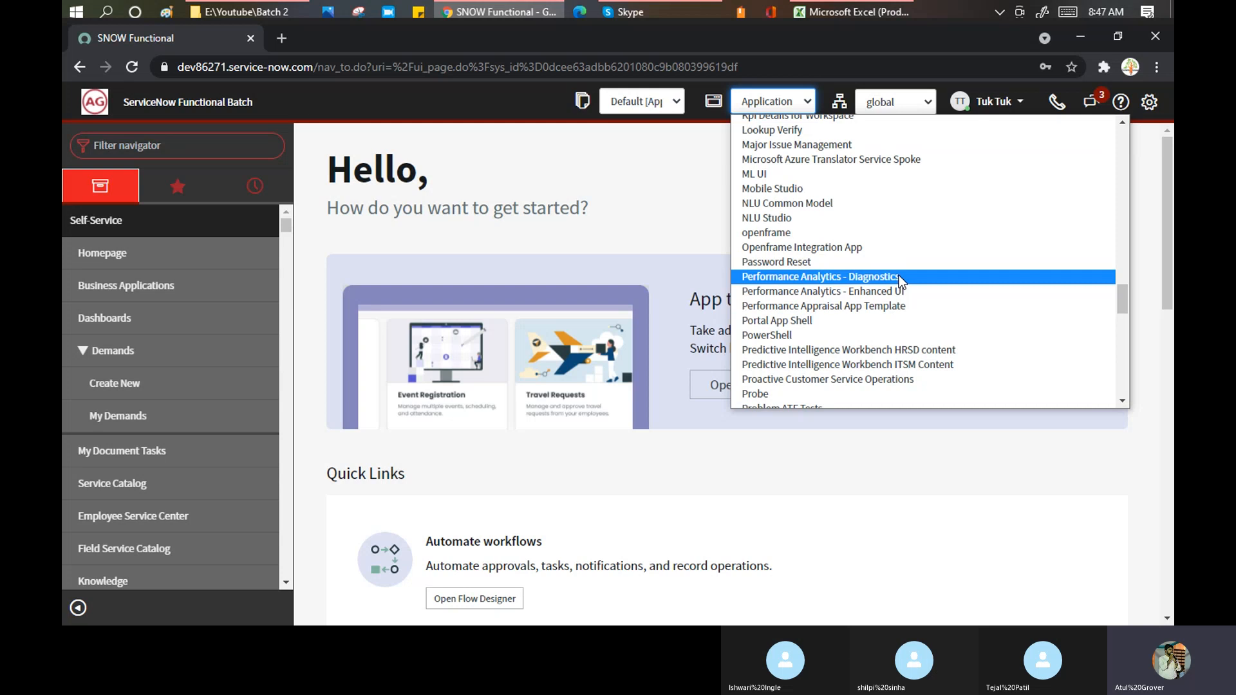
{"action": "scroll", "coordinate": [818, 255], "scroll_direction": "down", "scroll_amount": 5}
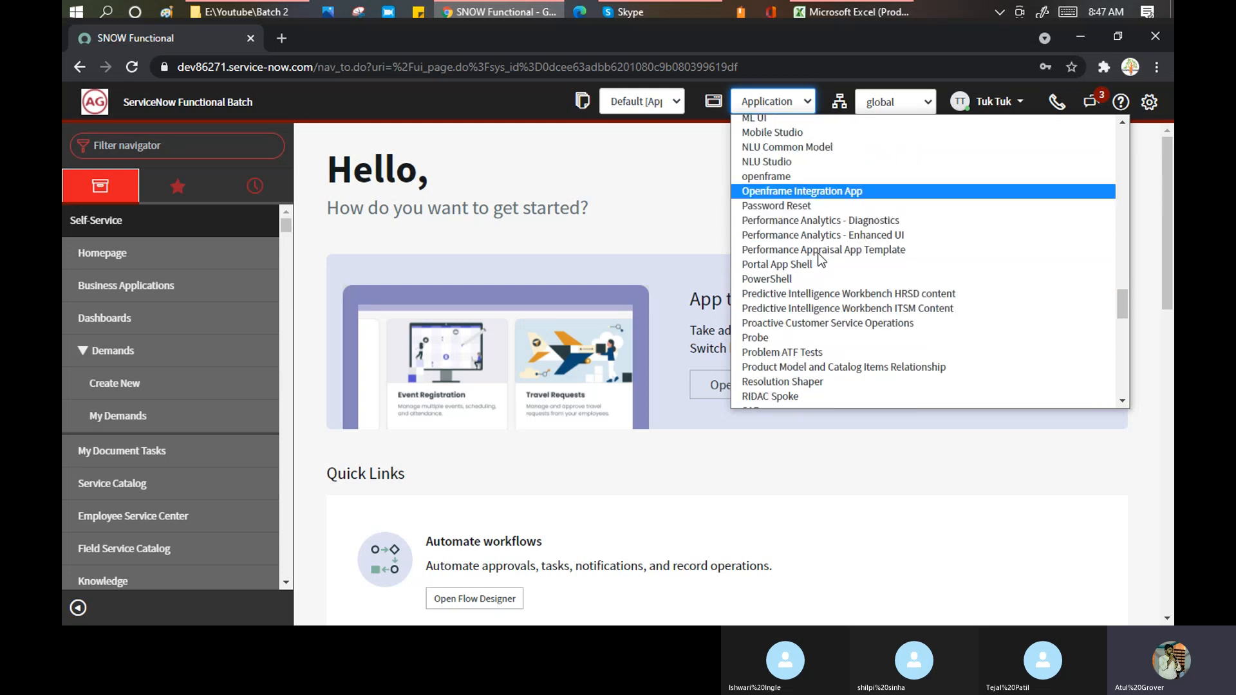
{"action": "scroll", "coordinate": [816, 230], "scroll_direction": "up", "scroll_amount": 4}
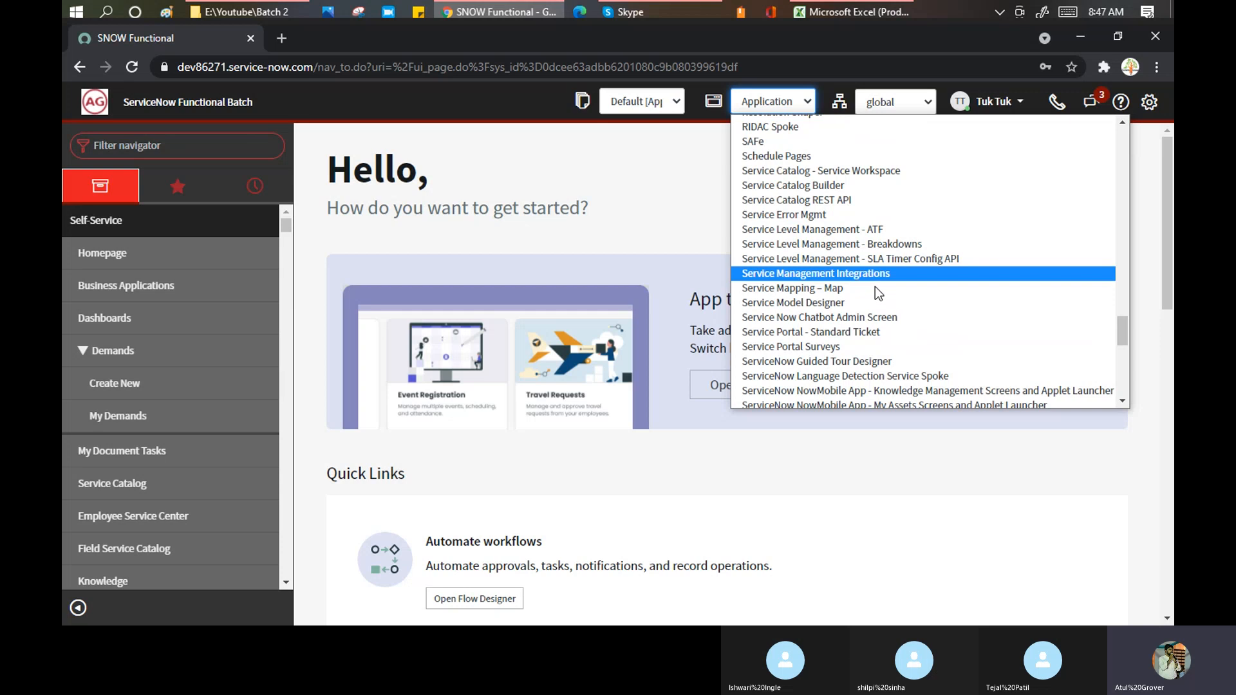
{"action": "scroll", "coordinate": [890, 260], "scroll_direction": "up", "scroll_amount": 15}
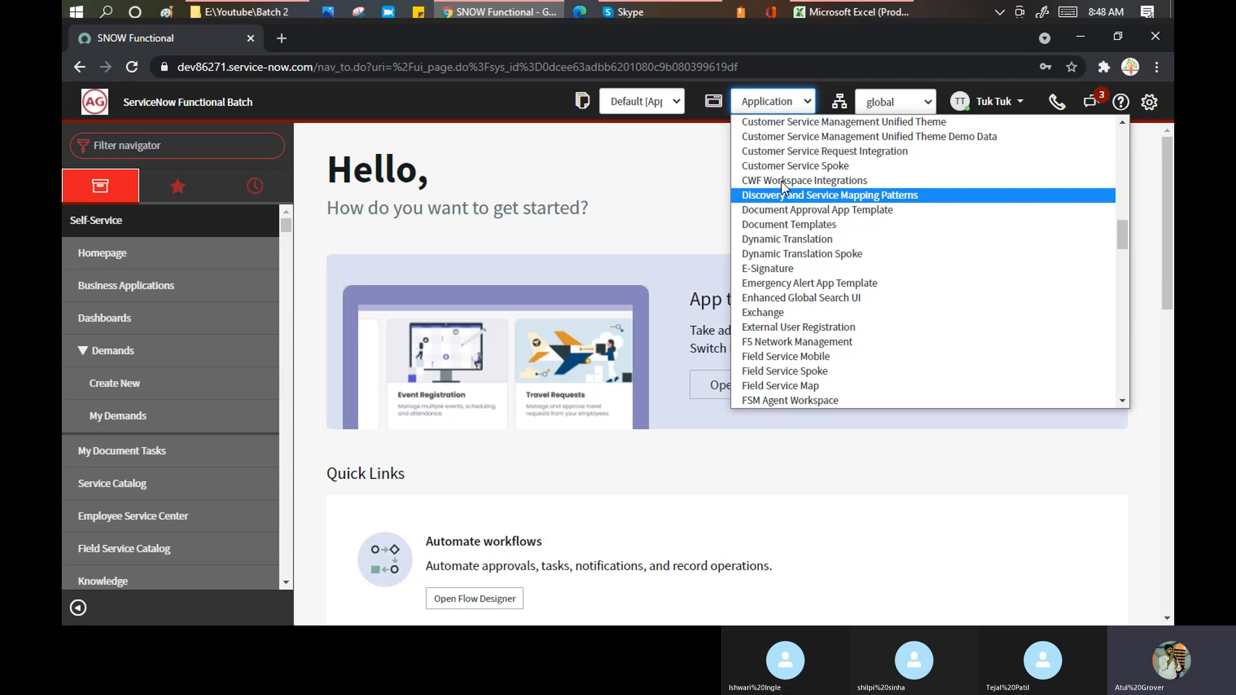
{"action": "left_click", "coordinate": [624, 155]}
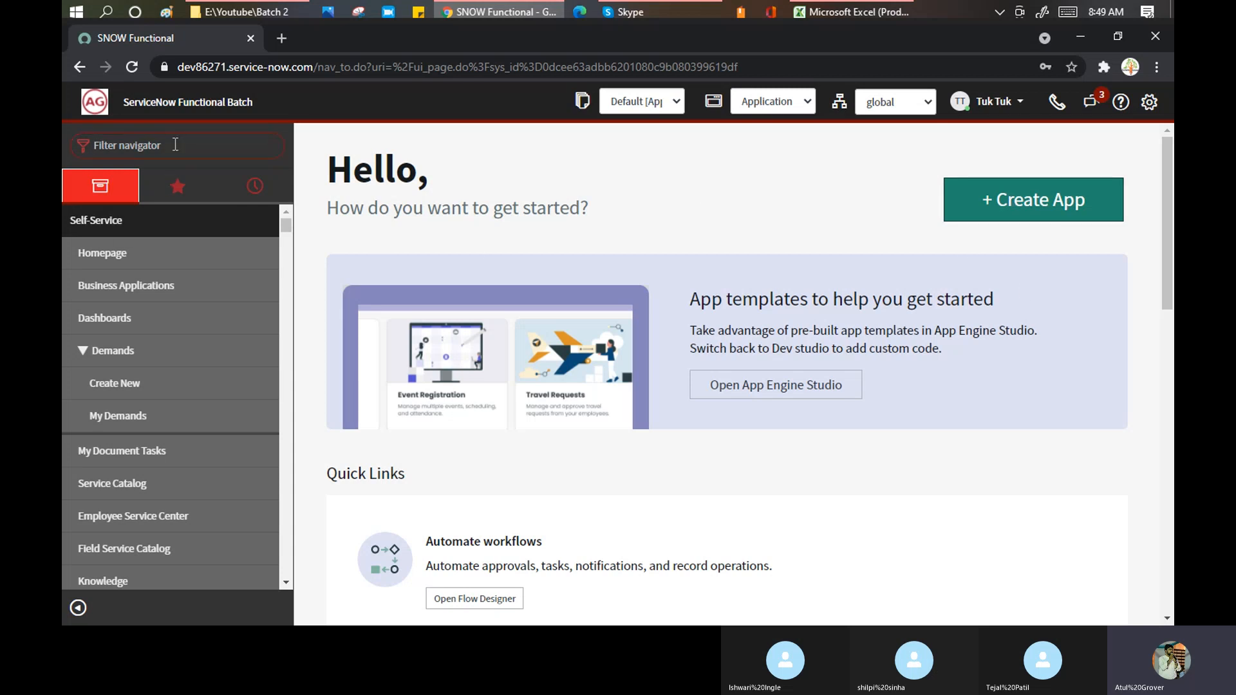
Filter the navigator for "Application" and look through the matching modules.
{"action": "type", "text": "App"}
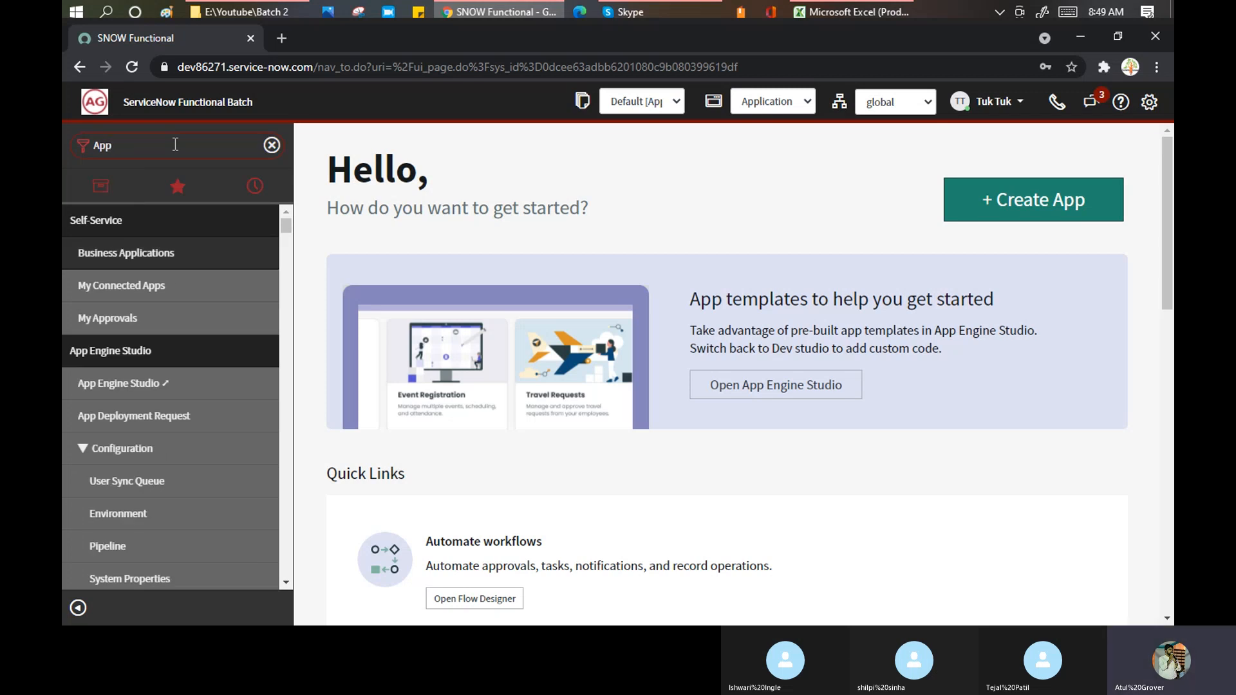
{"action": "type", "text": "lication"}
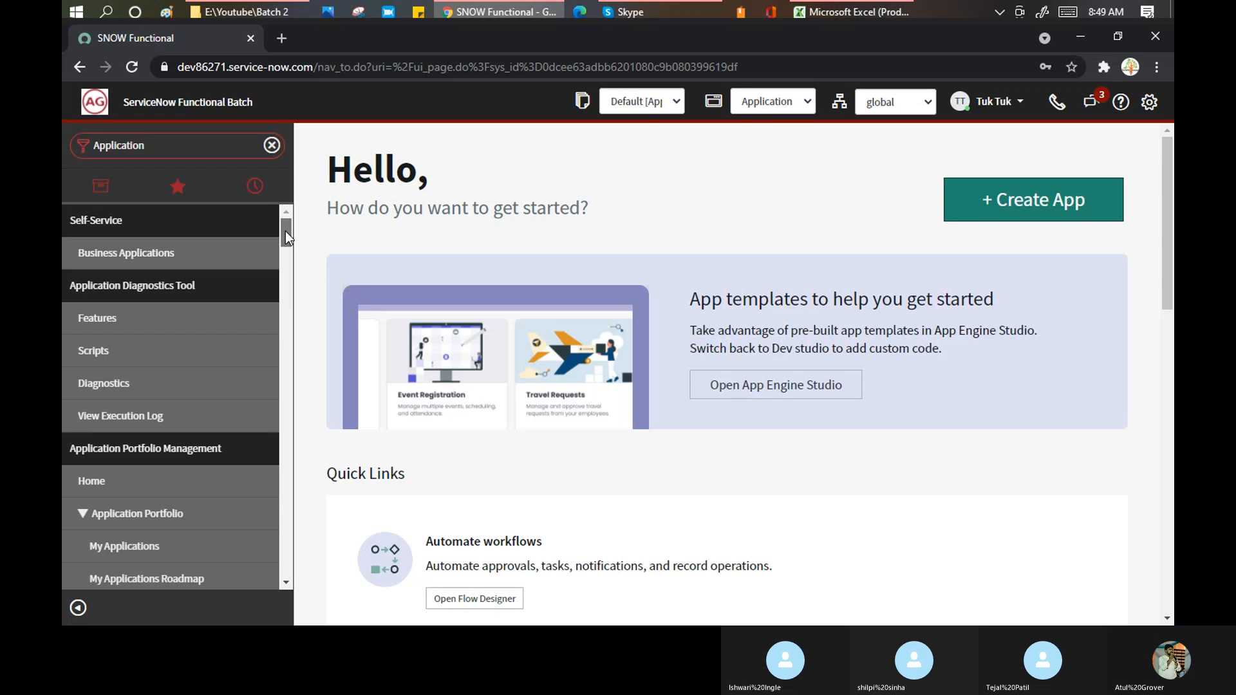
{"action": "left_click_drag", "start_coordinate": [284, 230], "coordinate": [287, 325]}
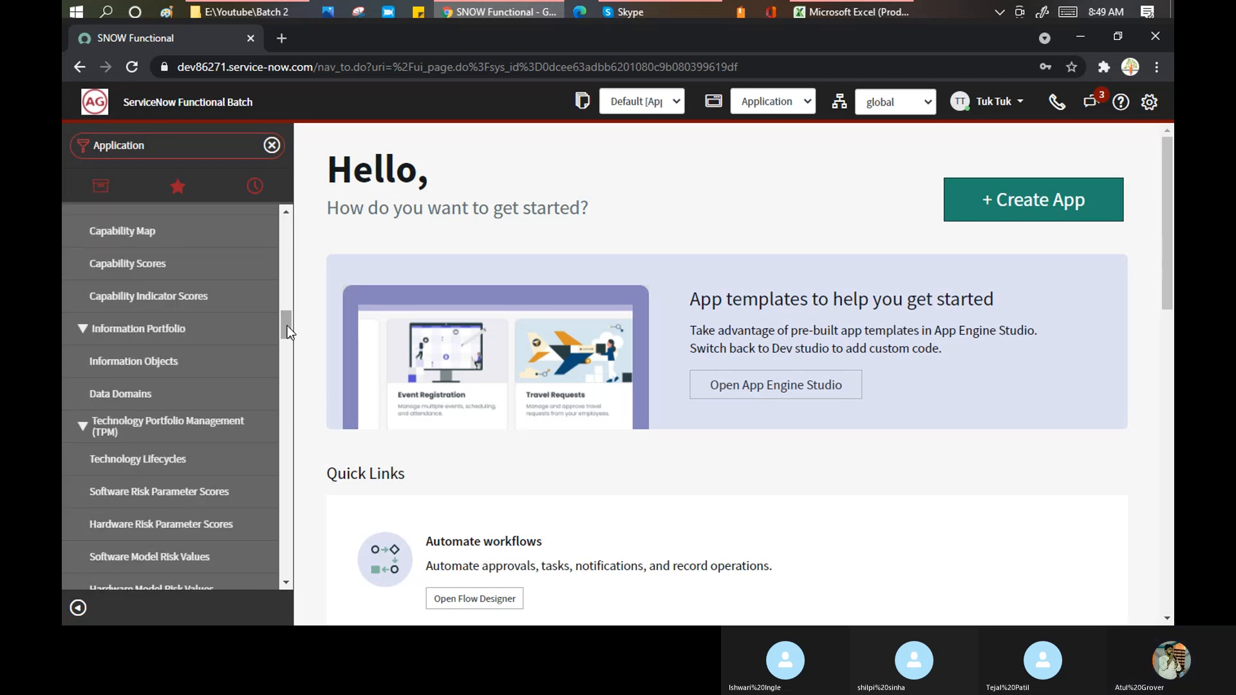
Filter the navigator for "engine" and open the App Engine Studio module.
{"action": "double_click", "coordinate": [149, 147]}
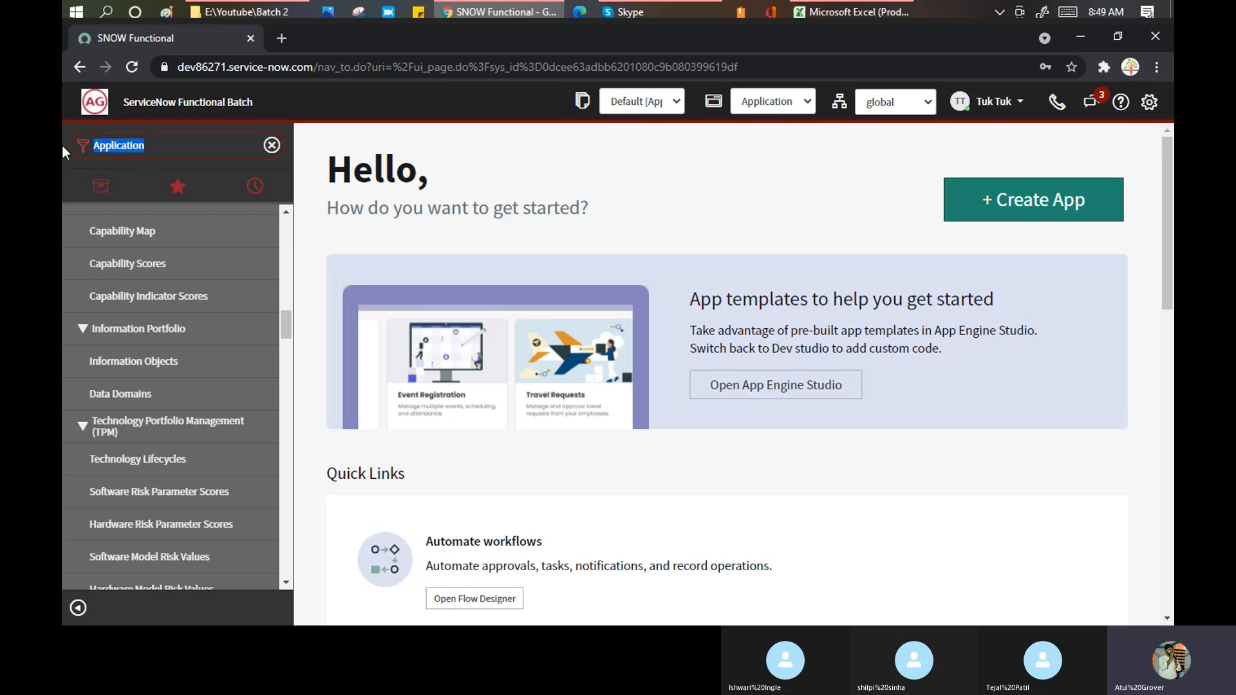
{"action": "type", "text": "engine"}
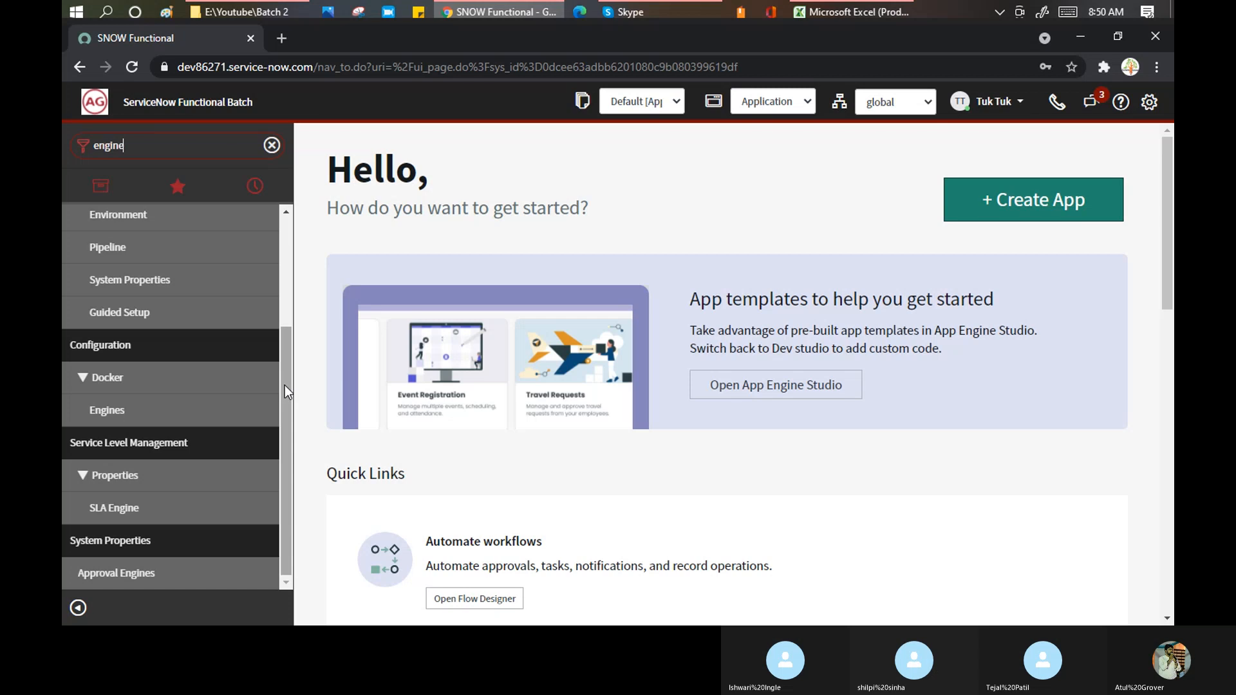
{"action": "left_click_drag", "start_coordinate": [284, 388], "coordinate": [284, 267]}
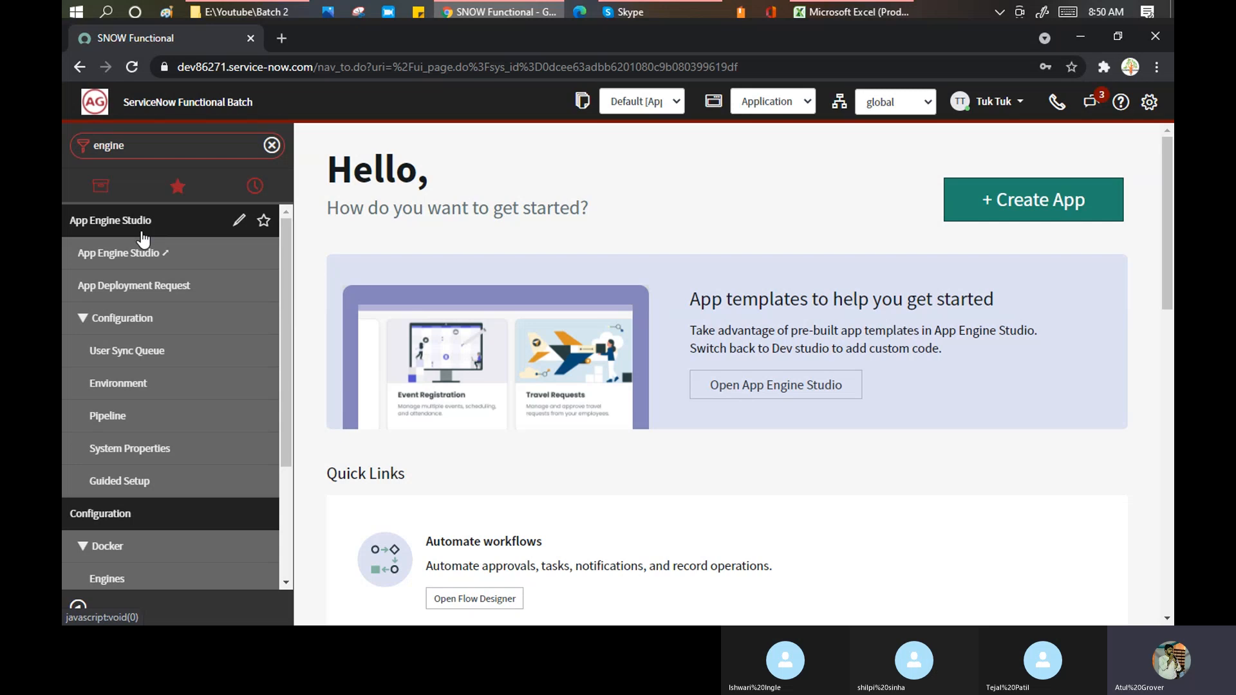
{"action": "left_click", "coordinate": [135, 255]}
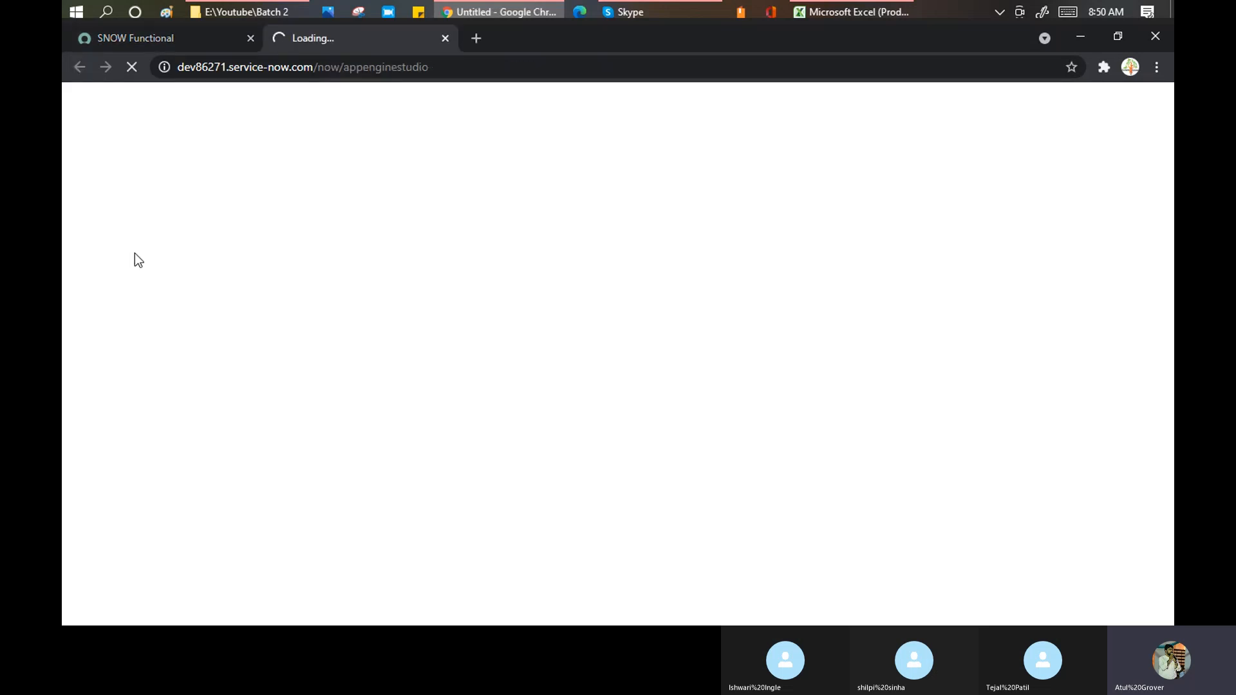
{"action": "left_click", "coordinate": [168, 40]}
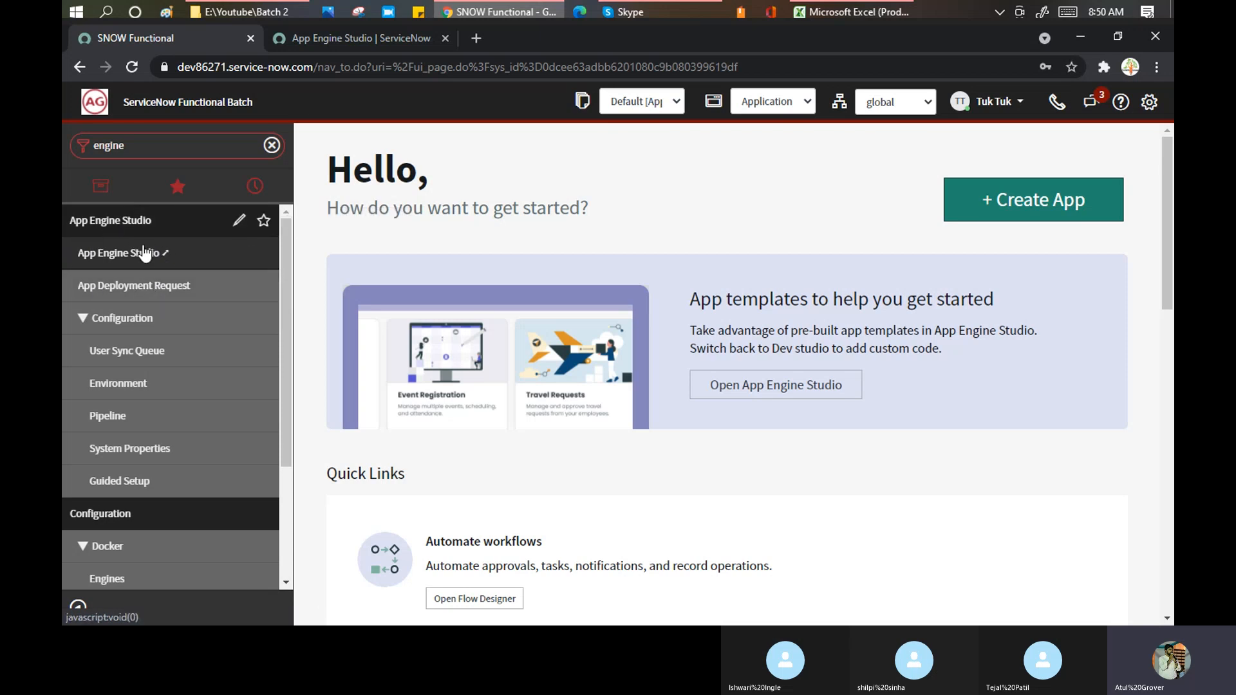
{"action": "left_click", "coordinate": [345, 36]}
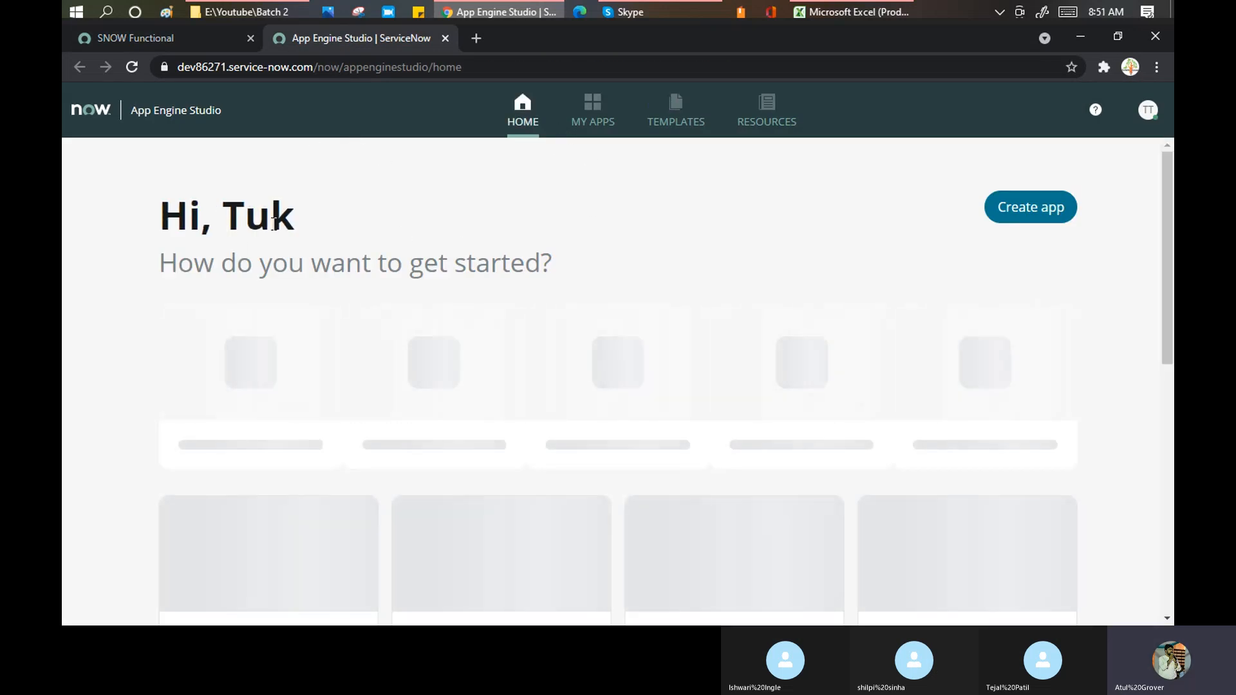
{"action": "left_click_drag", "start_coordinate": [238, 255], "coordinate": [558, 278]}
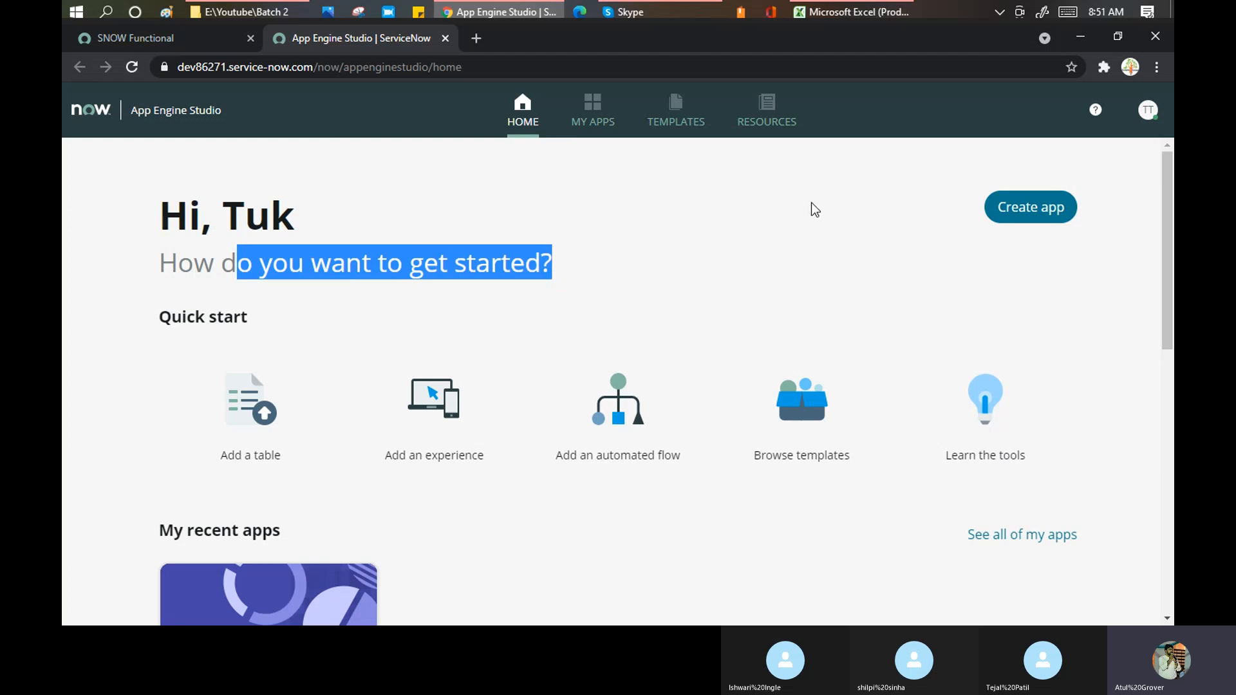
Look through the app templates offered in App Engine Studio and return to the home page.
{"action": "scroll", "coordinate": [814, 209], "scroll_direction": "down", "scroll_amount": 1}
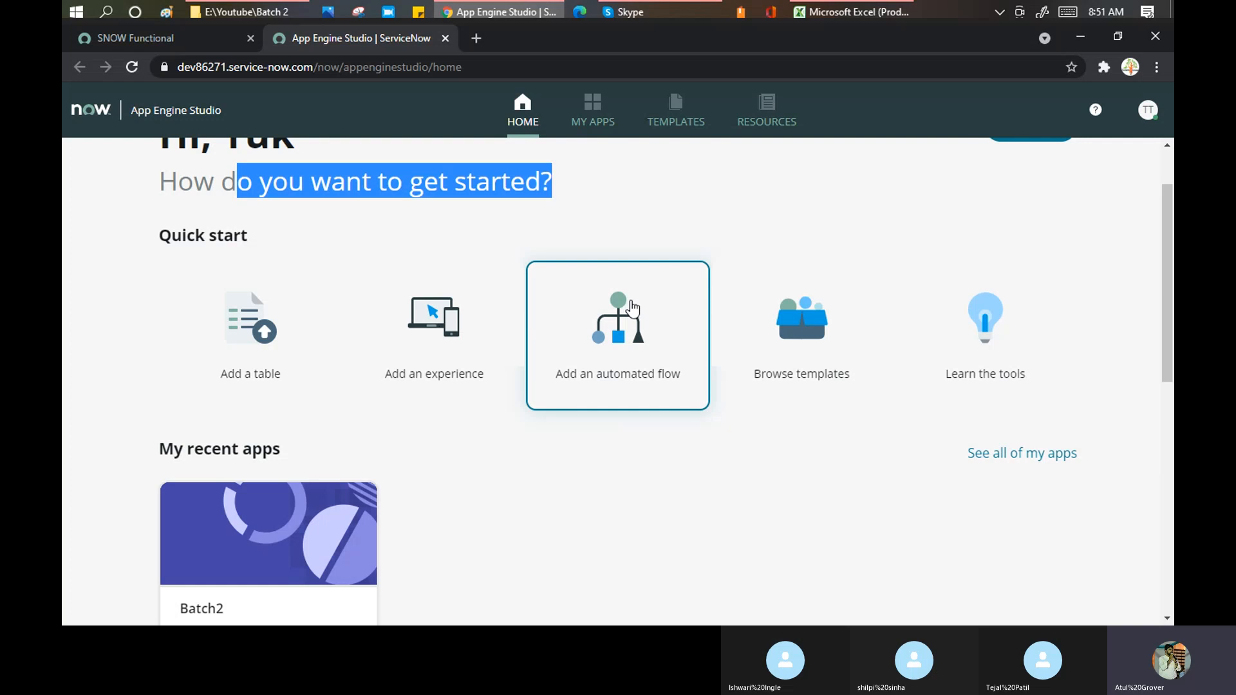
{"action": "left_click", "coordinate": [800, 347]}
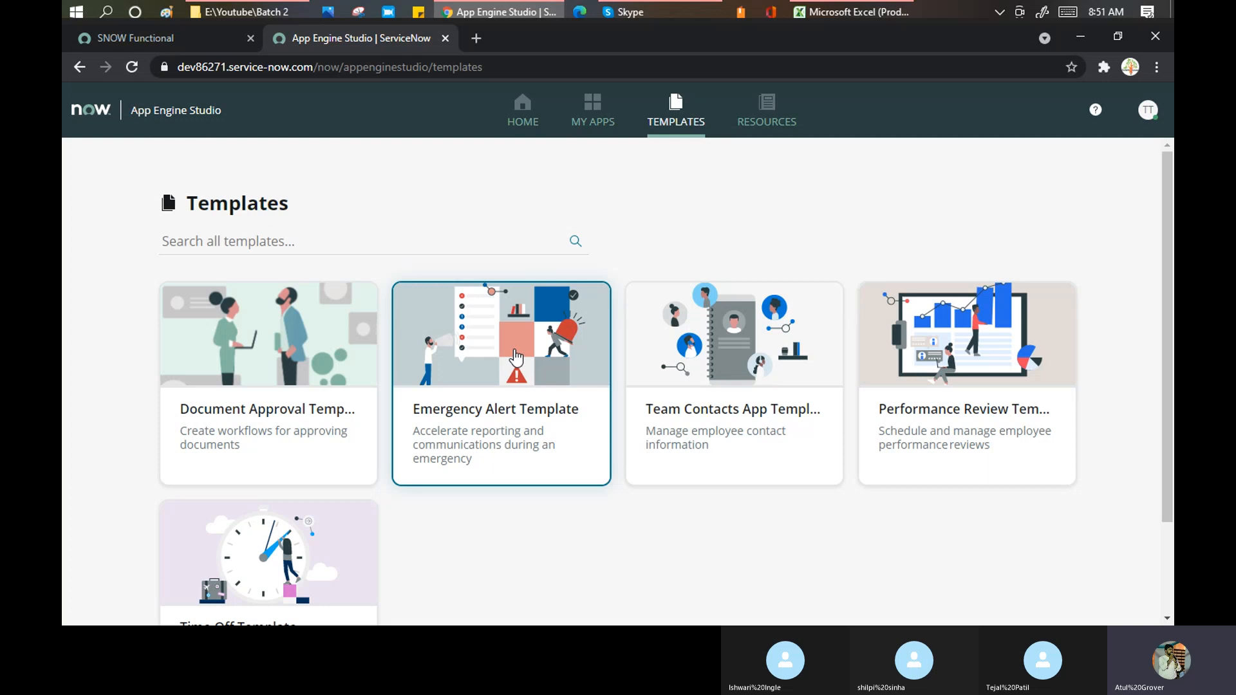
{"action": "scroll", "coordinate": [531, 367], "scroll_direction": "down", "scroll_amount": 2}
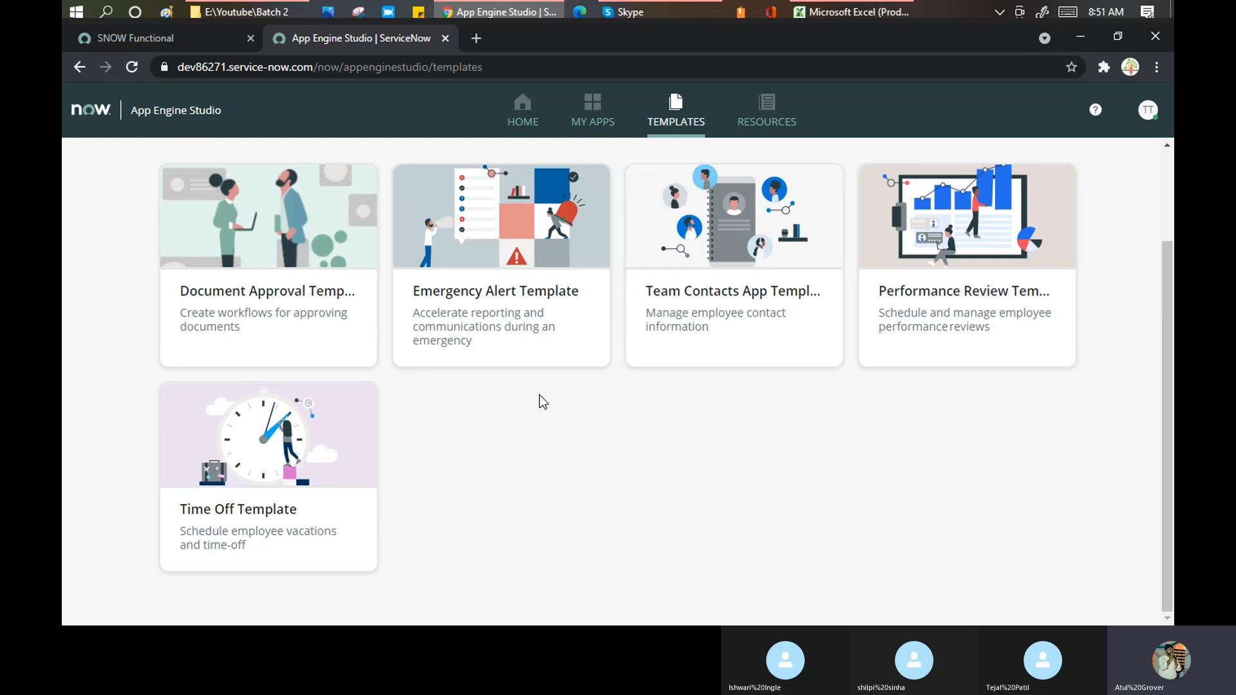
{"action": "scroll", "coordinate": [540, 401], "scroll_direction": "up", "scroll_amount": 2}
{"action": "left_click", "coordinate": [518, 109]}
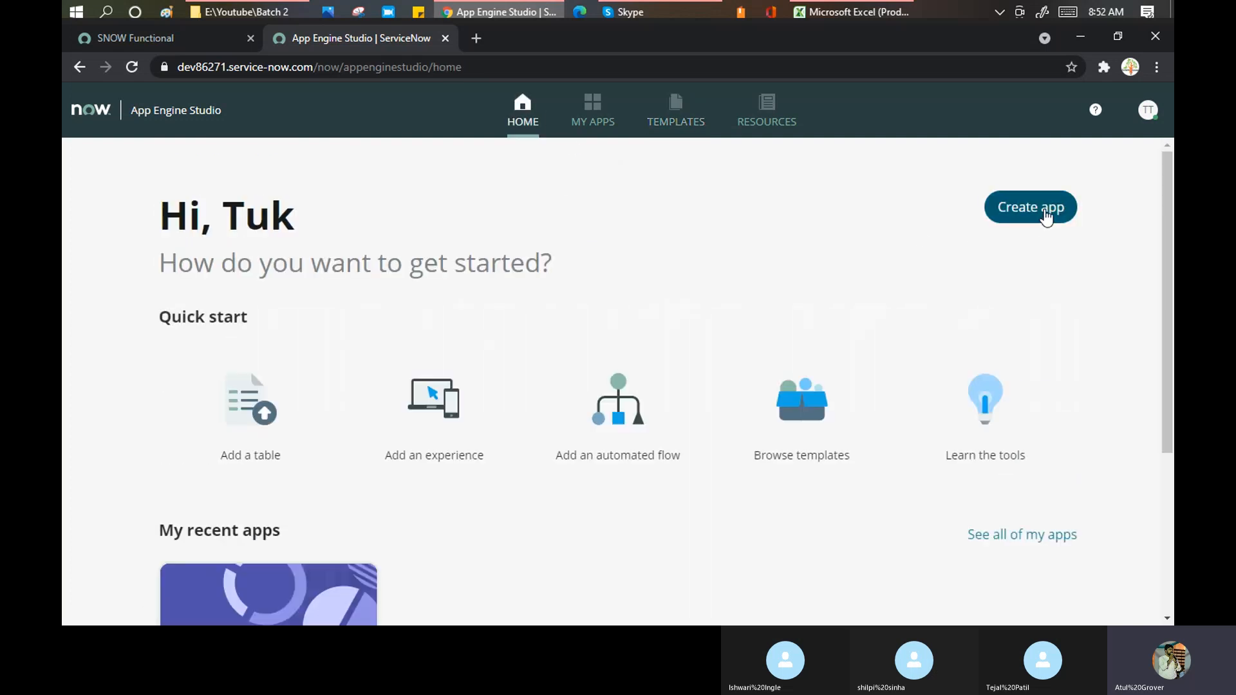
Start creating a new app and name it "Functional Batch".
{"action": "left_click", "coordinate": [1046, 216]}
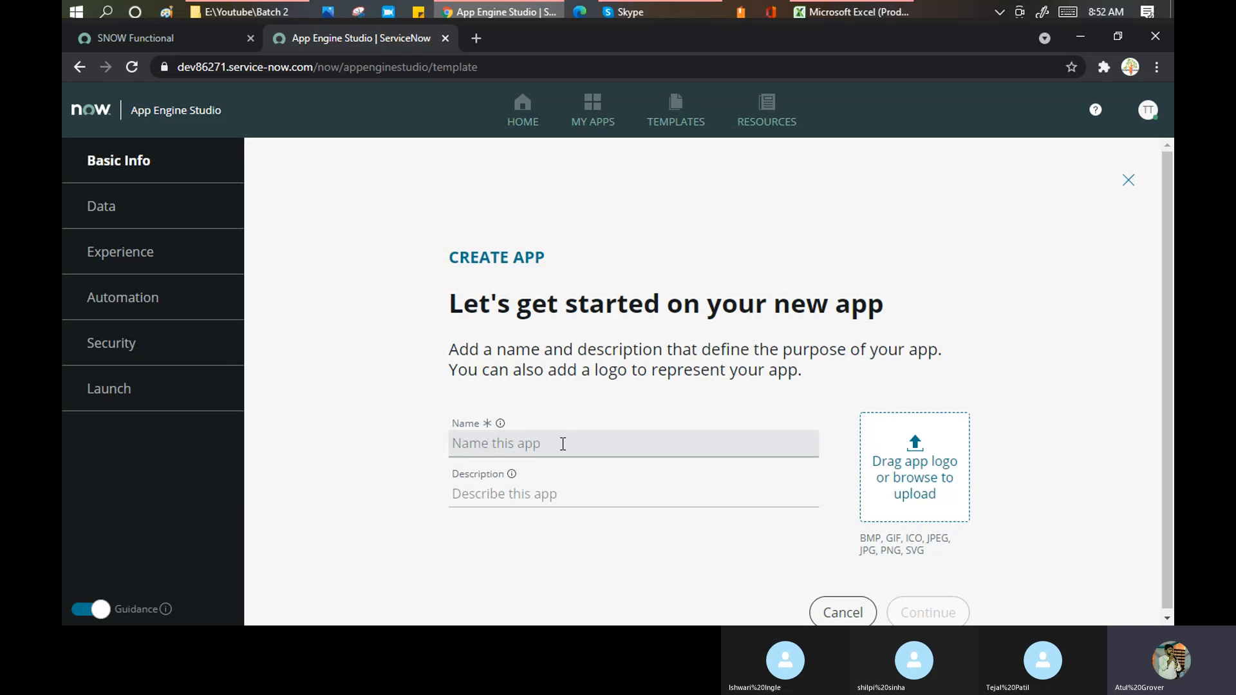
{"action": "left_click", "coordinate": [562, 445]}
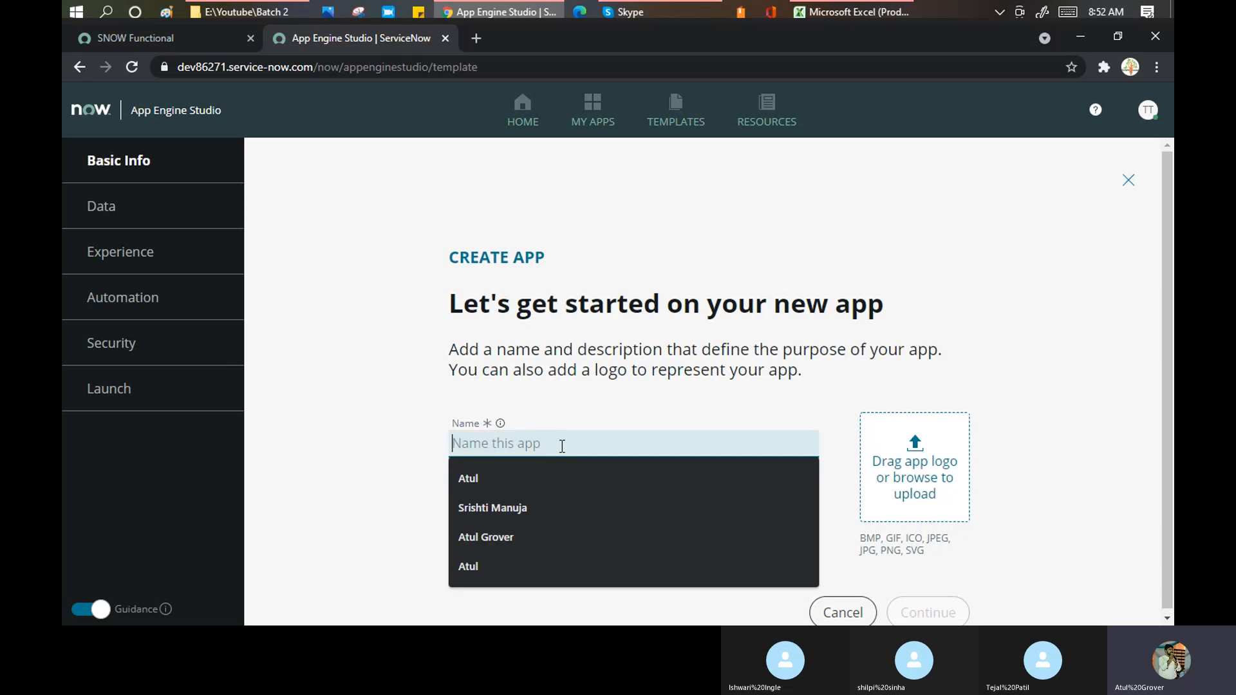
{"action": "type", "text": "Functio"}
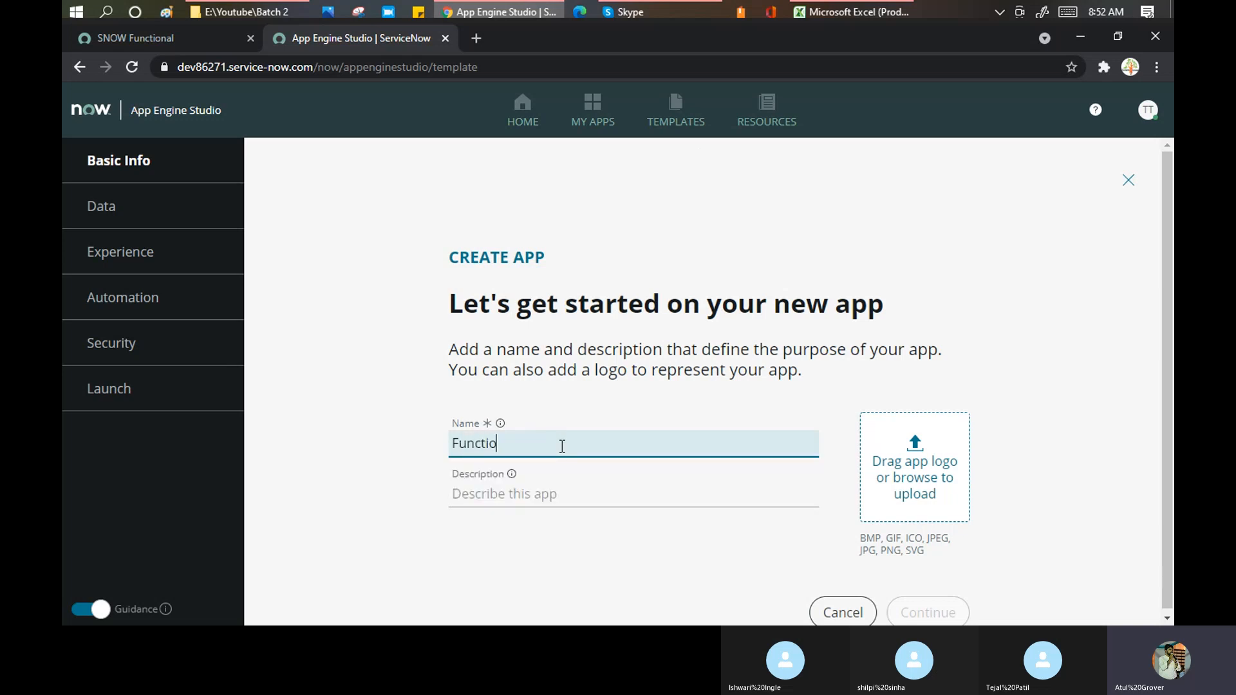
{"action": "type", "text": "nal Batch"}
{"action": "key", "text": "BackSpace"}
{"action": "type", "text": "h"}
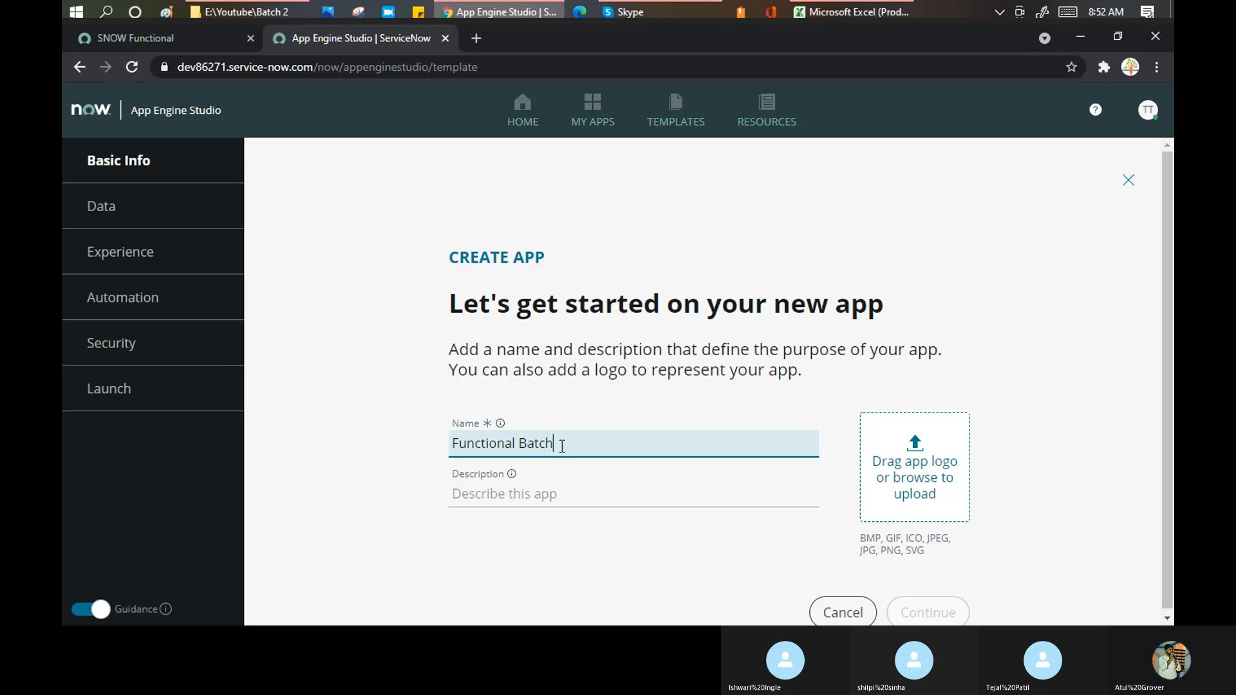
Set the new app's description to "Functional Batch".
{"action": "left_click", "coordinate": [552, 490]}
{"action": "left_click", "coordinate": [559, 432]}
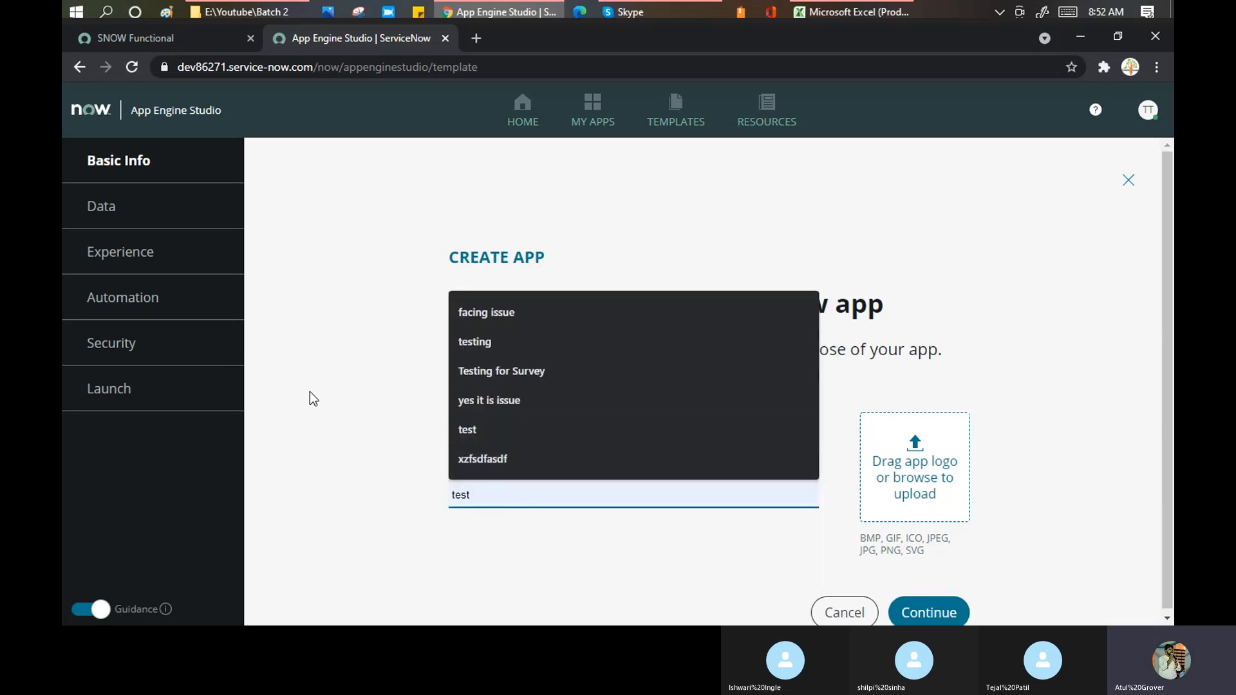
{"action": "left_click_drag", "start_coordinate": [556, 444], "coordinate": [305, 421]}
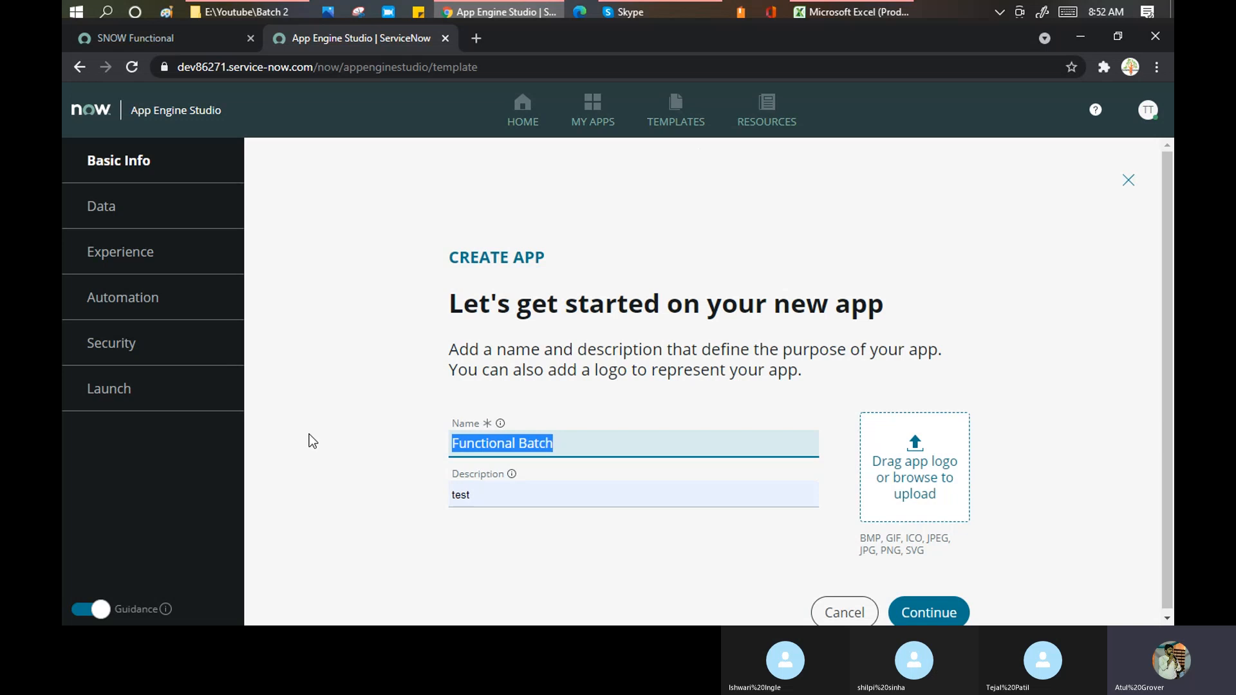
{"action": "left_click", "coordinate": [451, 494]}
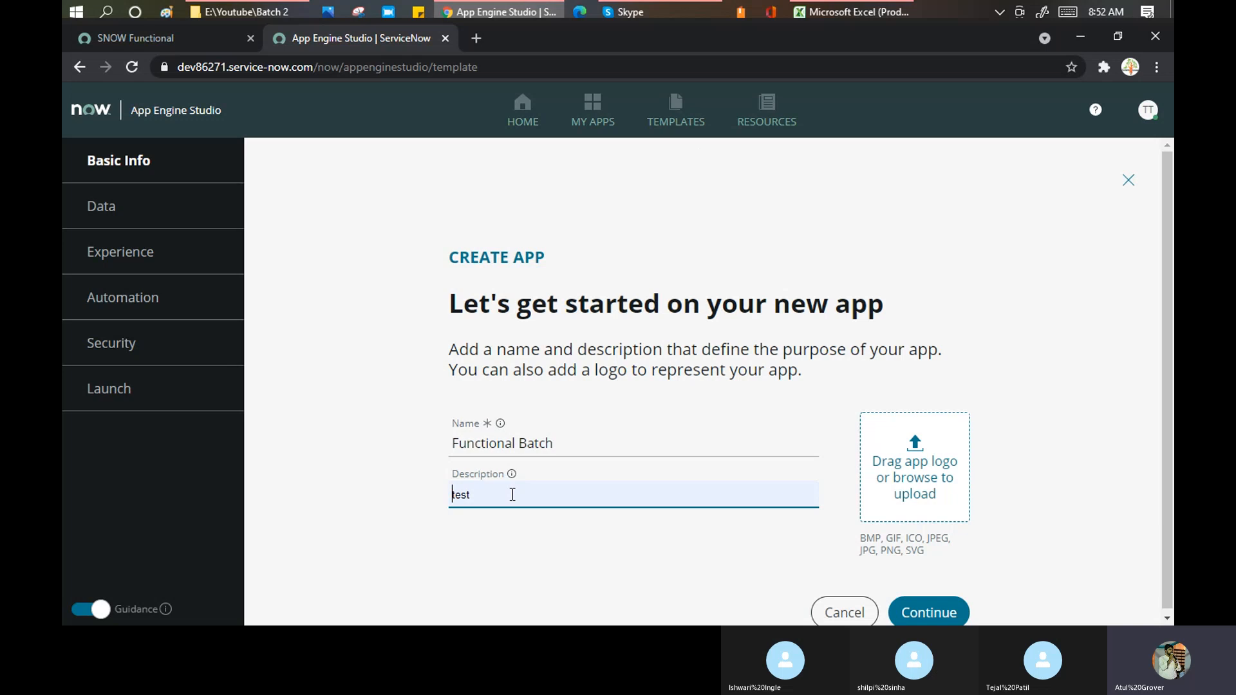
{"action": "key", "text": "ctrl+a"}
{"action": "type", "text": "Functional Batch"}
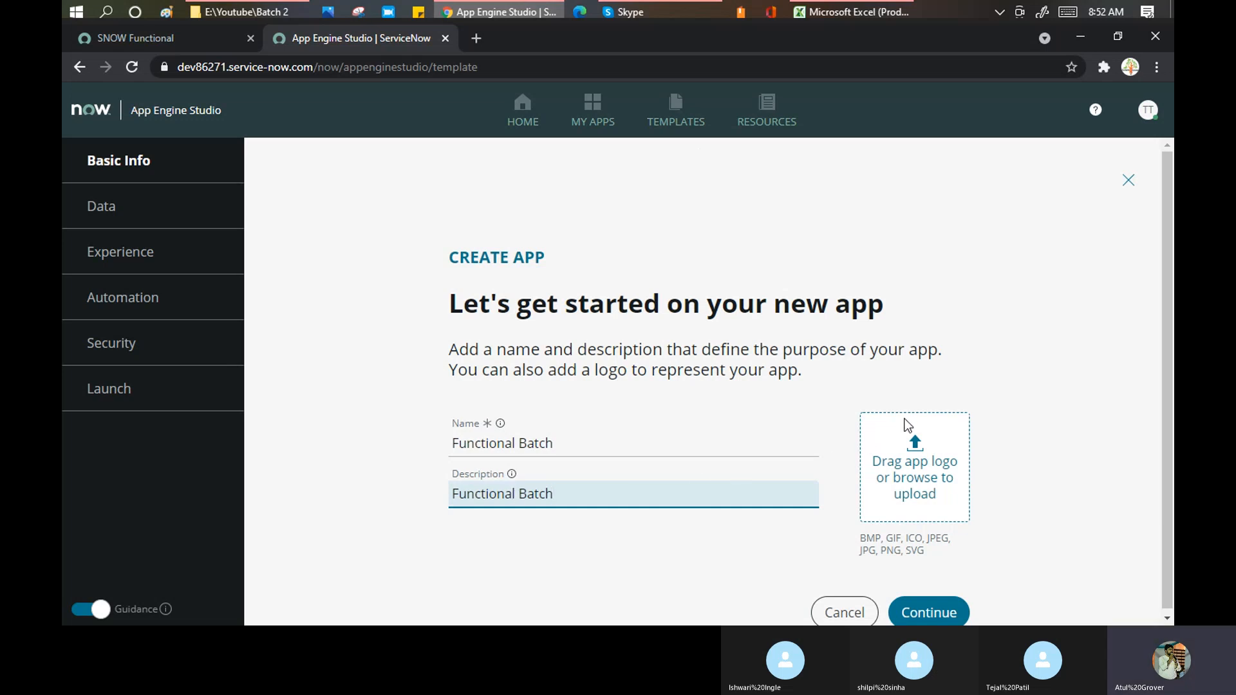
Upload the image "Learn & Grow Logo-01" as the app logo and continue to create the app.
{"action": "scroll", "coordinate": [904, 421], "scroll_direction": "down", "scroll_amount": 1}
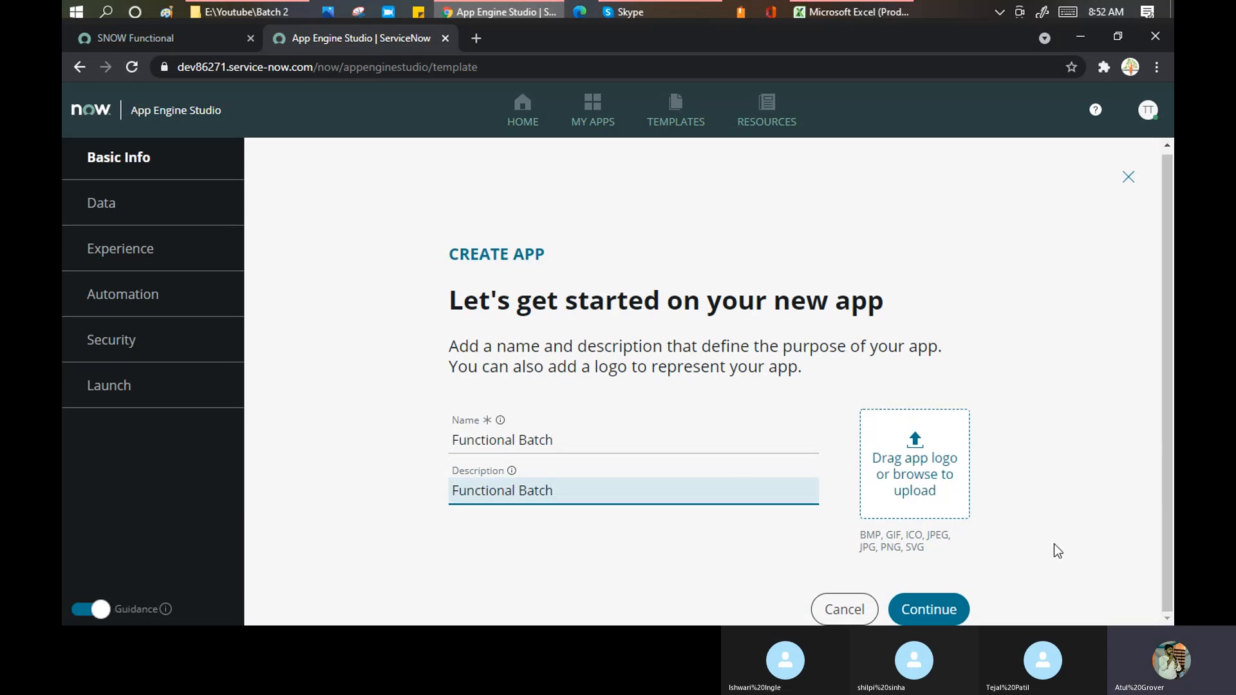
{"action": "left_click", "coordinate": [930, 465]}
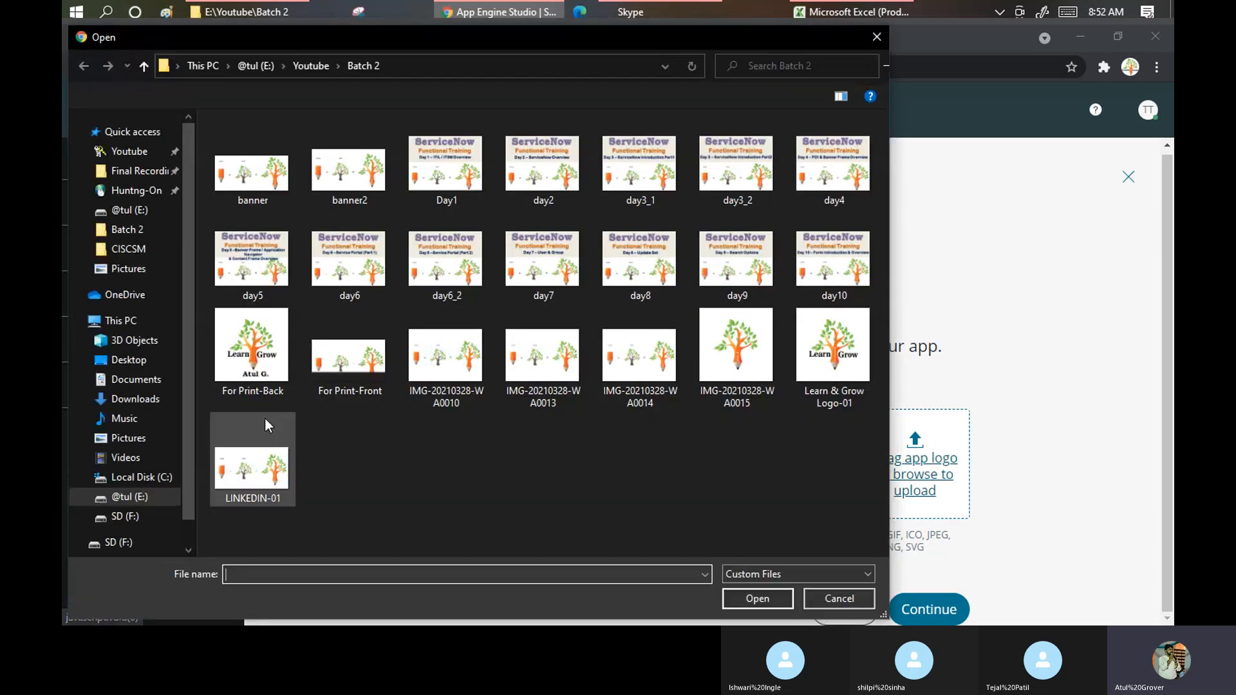
{"action": "left_click", "coordinate": [818, 308]}
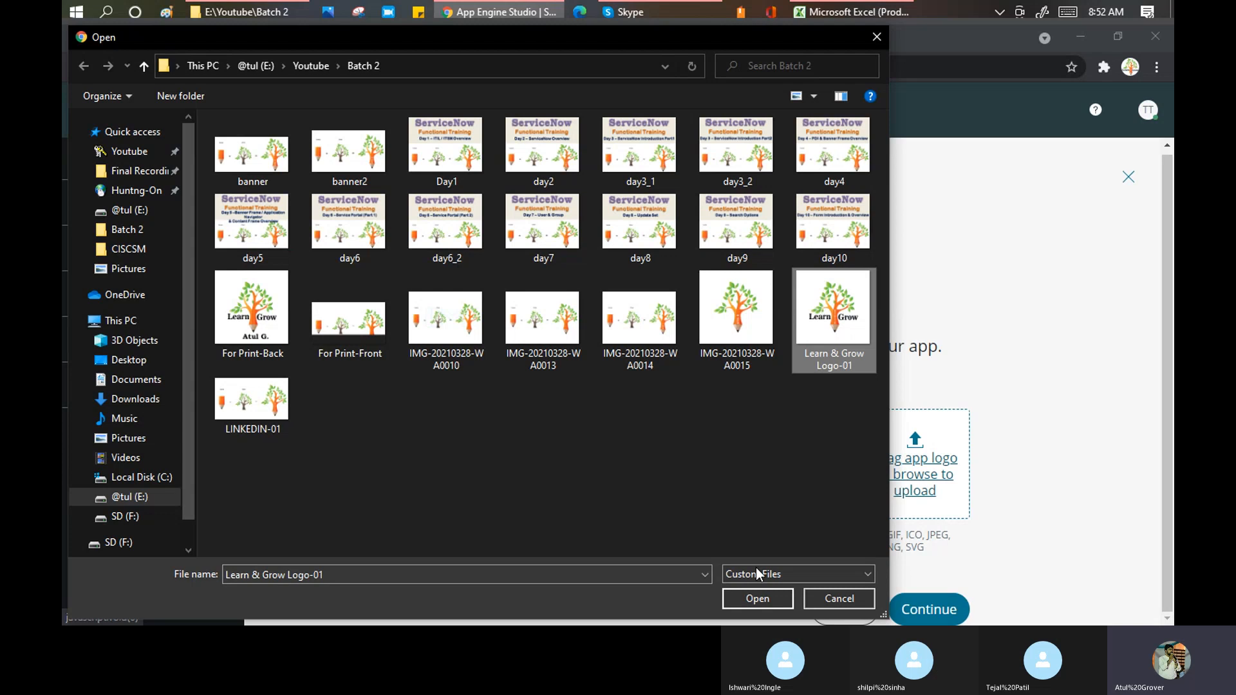
{"action": "left_click", "coordinate": [754, 605]}
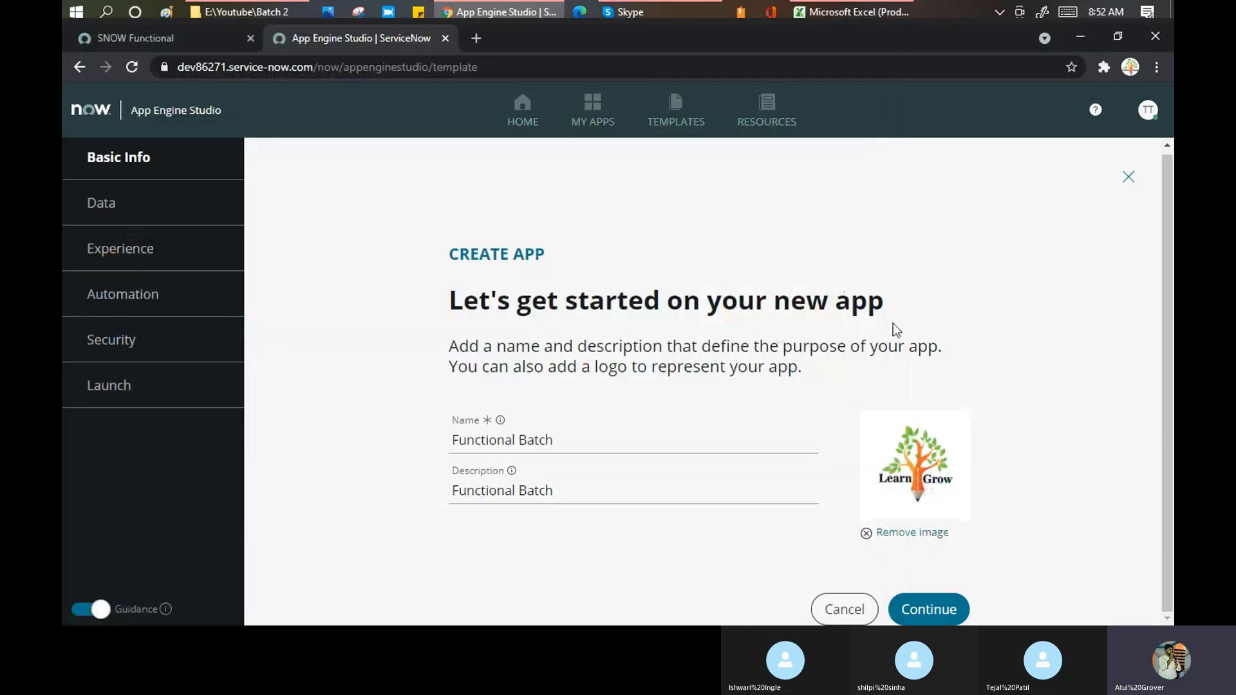
{"action": "left_click", "coordinate": [953, 616]}
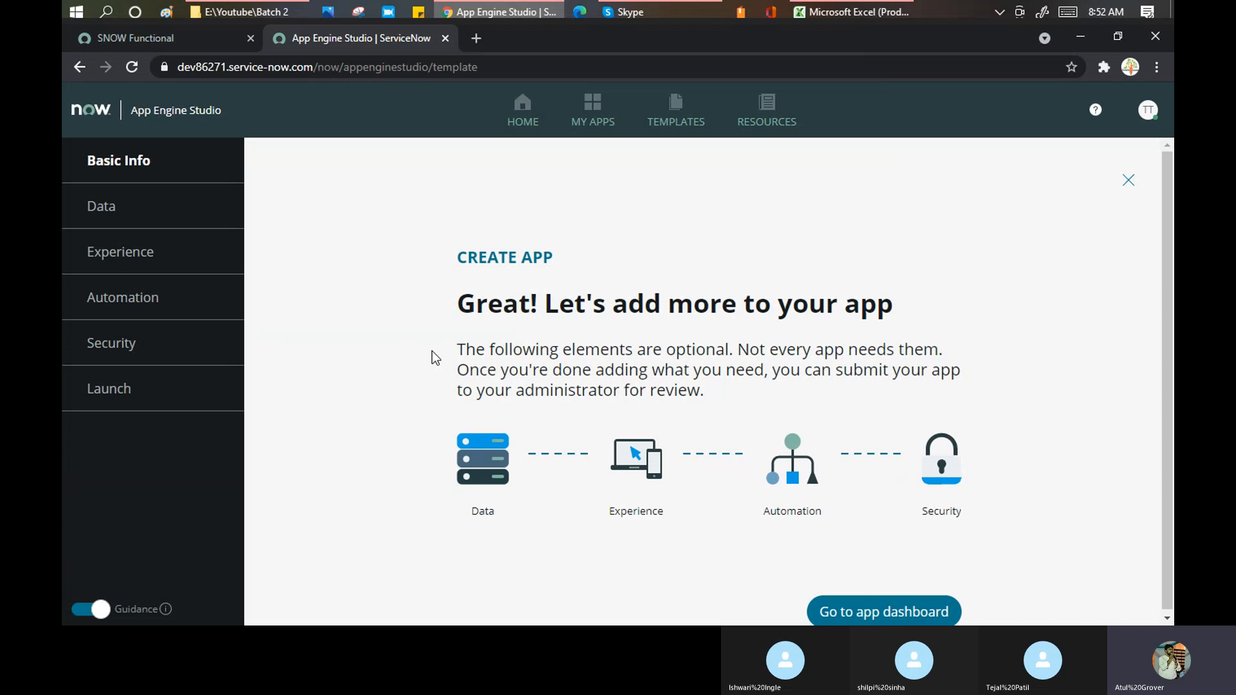
Open the new app's dashboard and dismiss the Add data hint.
{"action": "scroll", "coordinate": [477, 388], "scroll_direction": "down", "scroll_amount": 1}
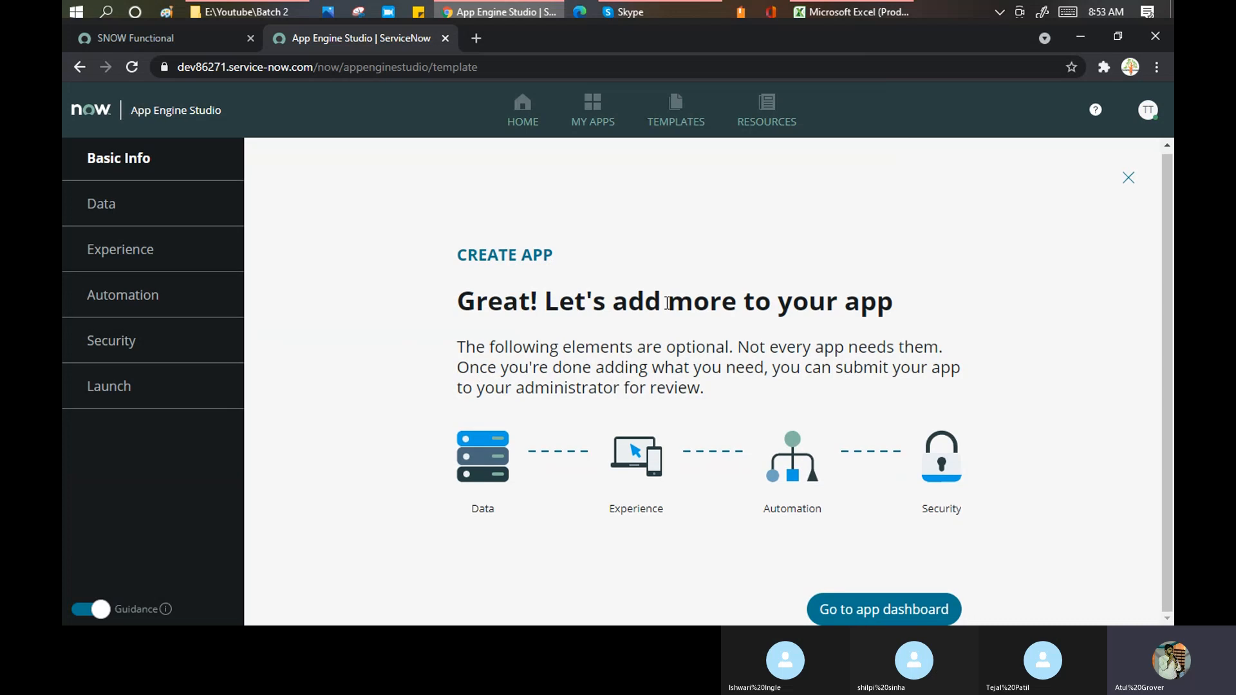
{"action": "left_click_drag", "start_coordinate": [656, 304], "coordinate": [899, 322]}
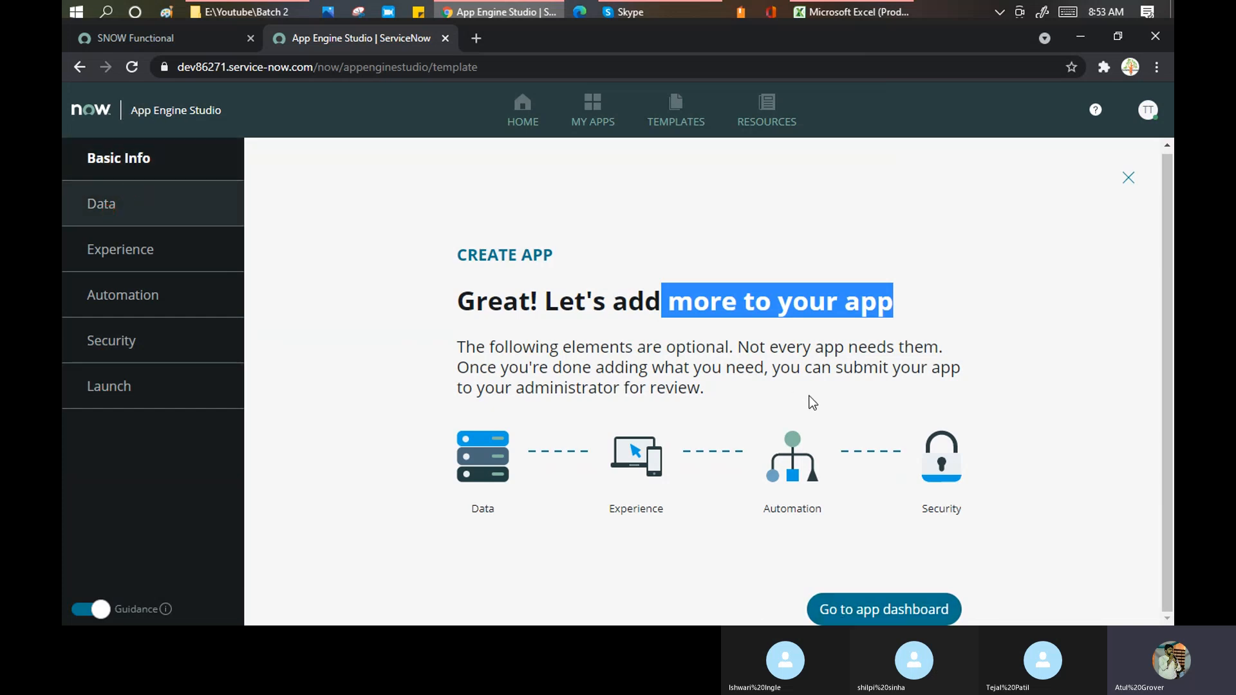
{"action": "left_click", "coordinate": [897, 614]}
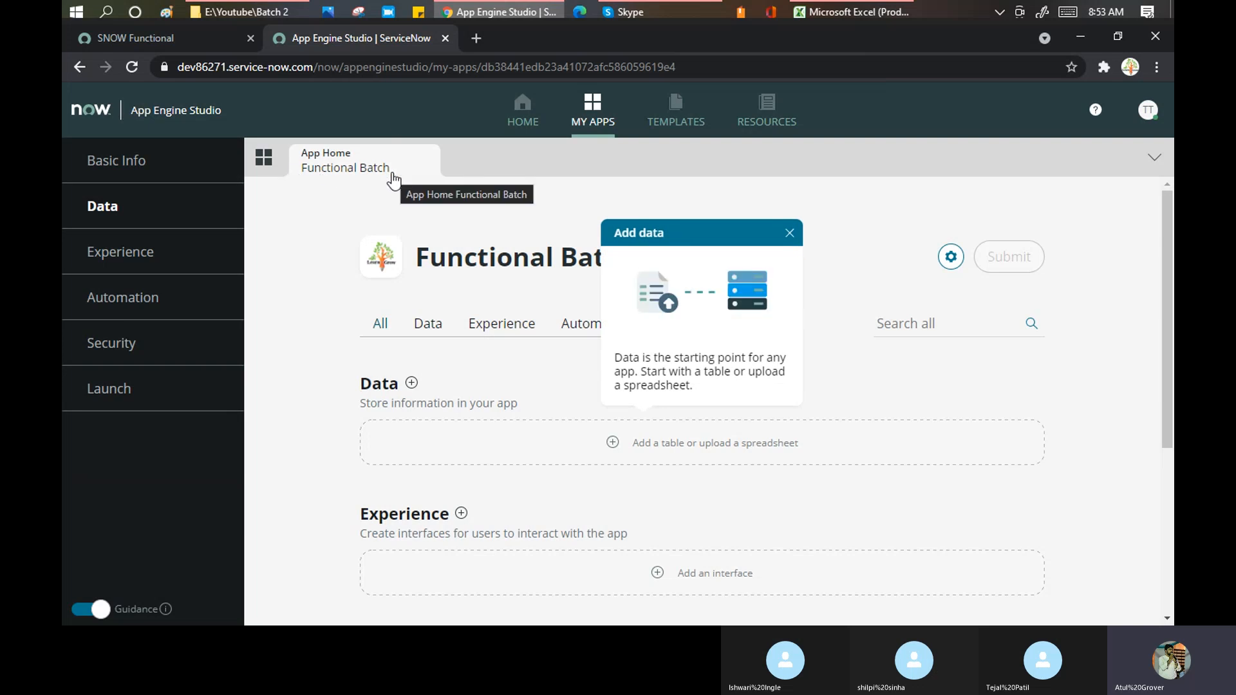
{"action": "left_click", "coordinate": [788, 232]}
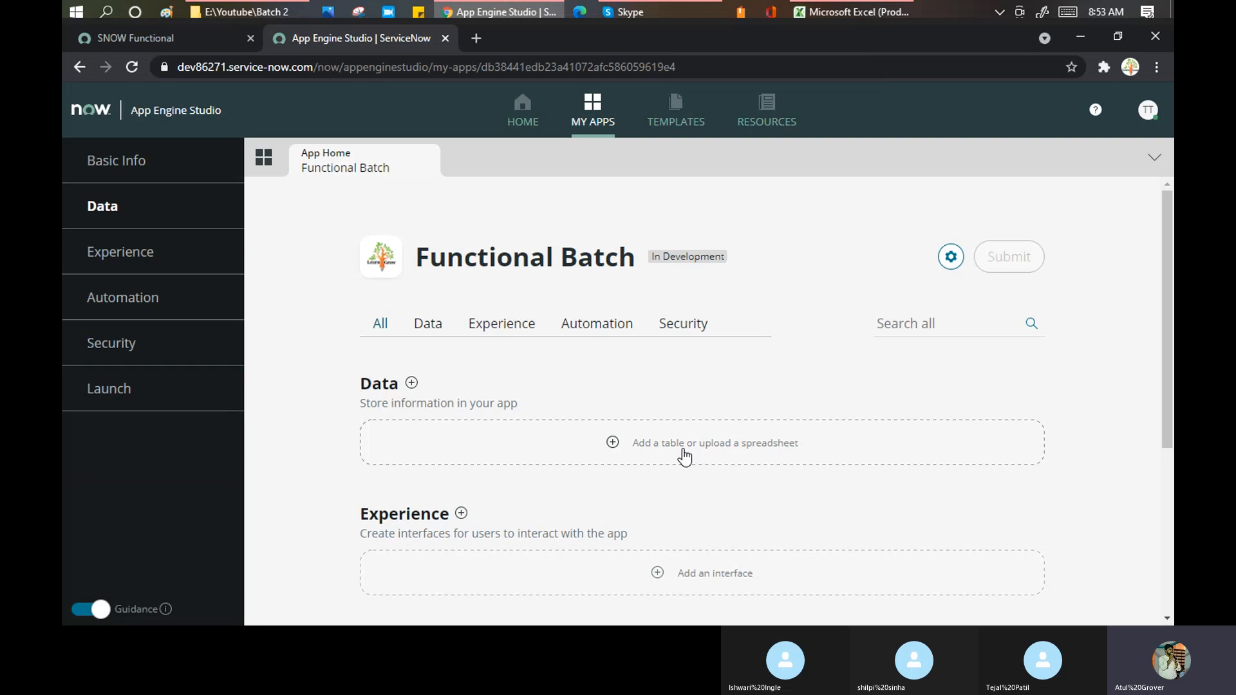
{"action": "left_click", "coordinate": [129, 38]}
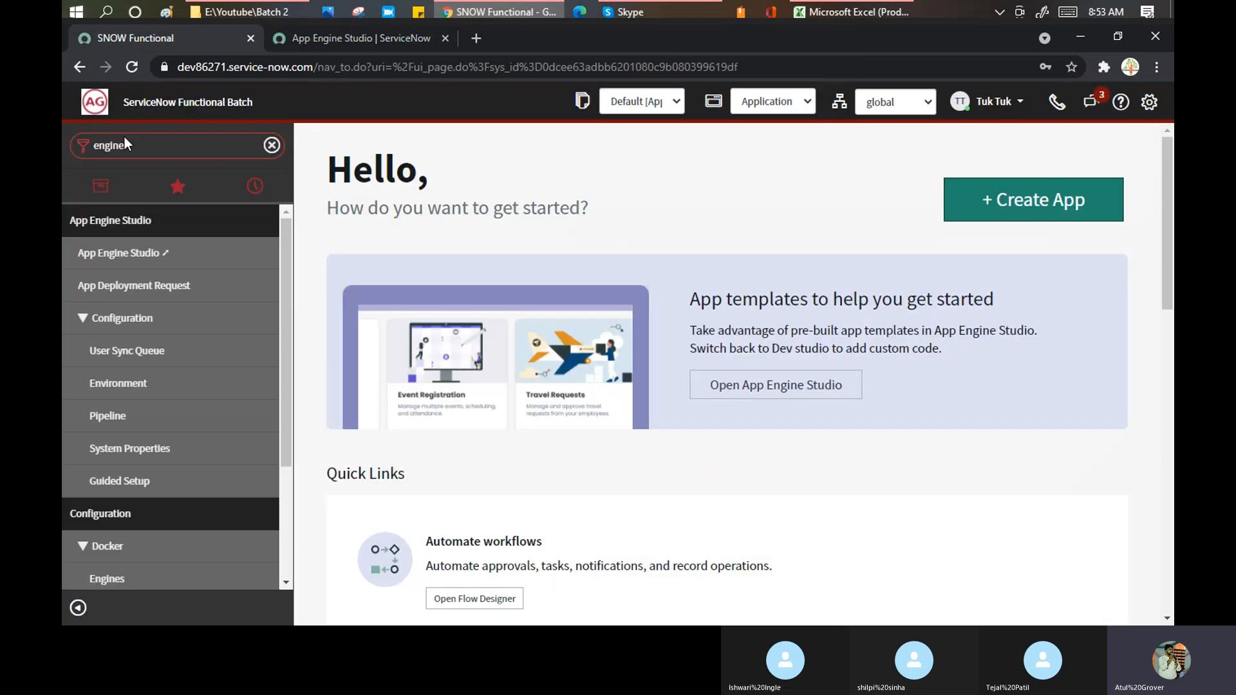
{"action": "left_click", "coordinate": [318, 34]}
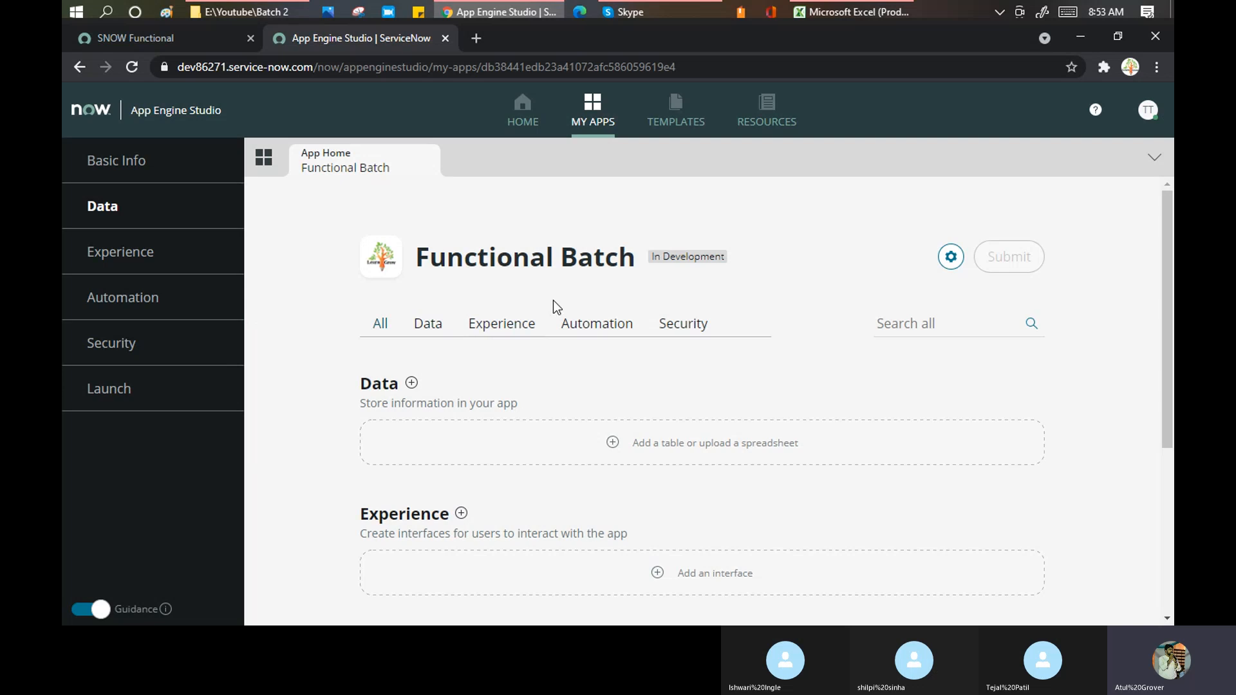
Start adding a table to the app's data, choose to create it from scratch, and continue to its definition.
{"action": "left_click", "coordinate": [705, 438]}
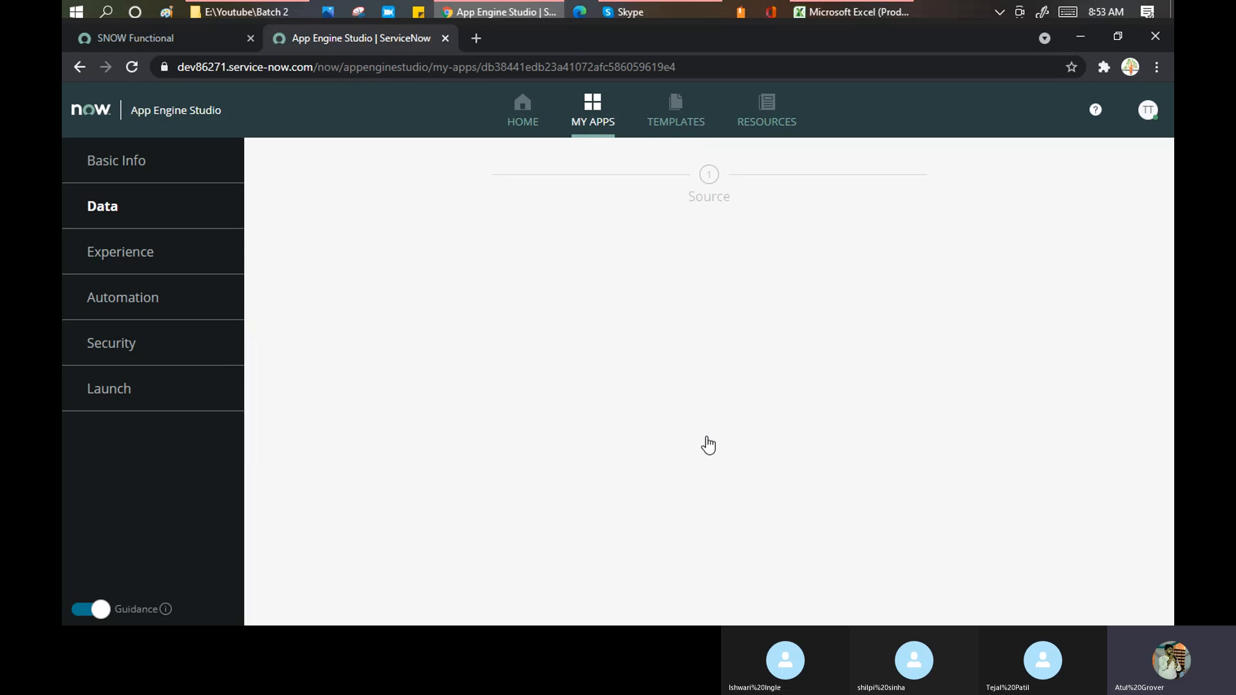
{"action": "scroll", "coordinate": [524, 458], "scroll_direction": "down", "scroll_amount": 1}
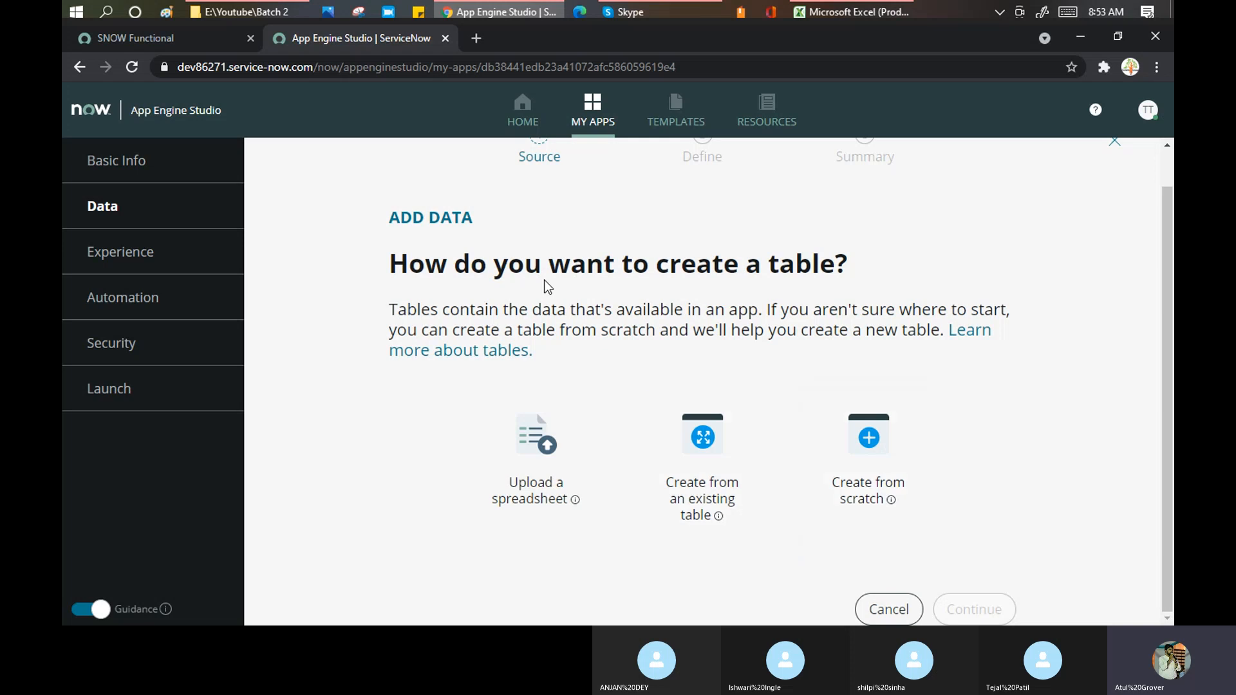
{"action": "scroll", "coordinate": [601, 268], "scroll_direction": "up", "scroll_amount": 1}
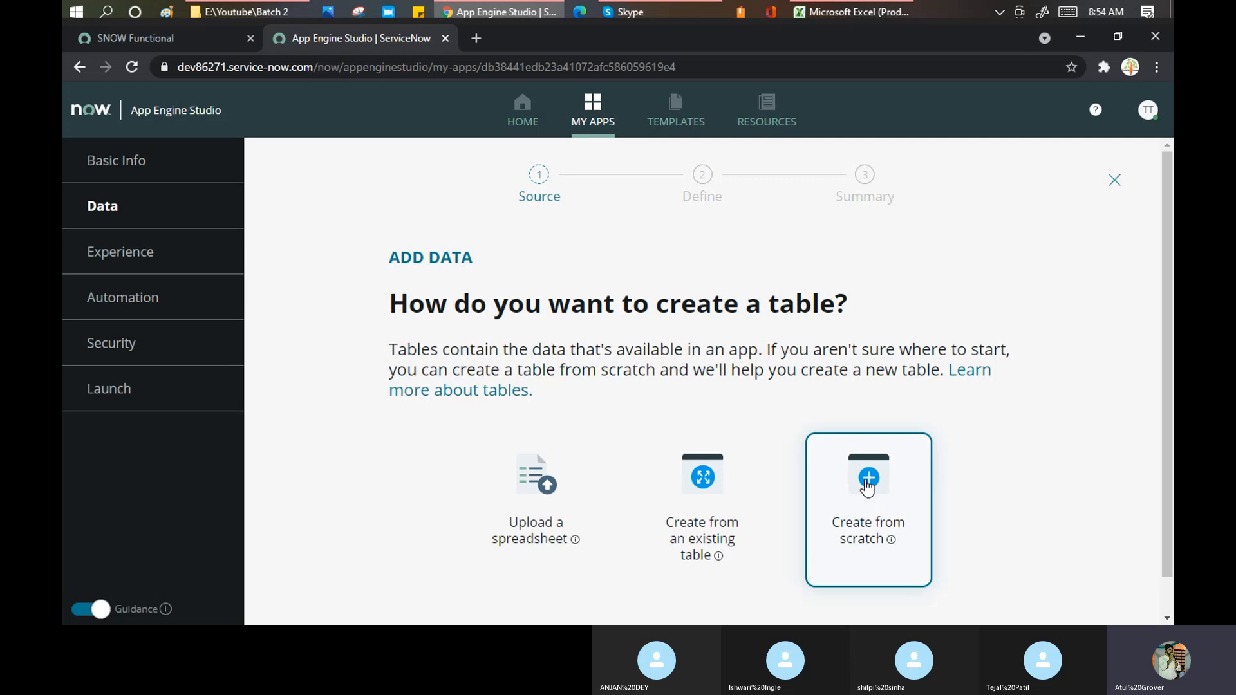
{"action": "scroll", "coordinate": [1029, 450], "scroll_direction": "down", "scroll_amount": 1}
{"action": "left_click", "coordinate": [969, 607]}
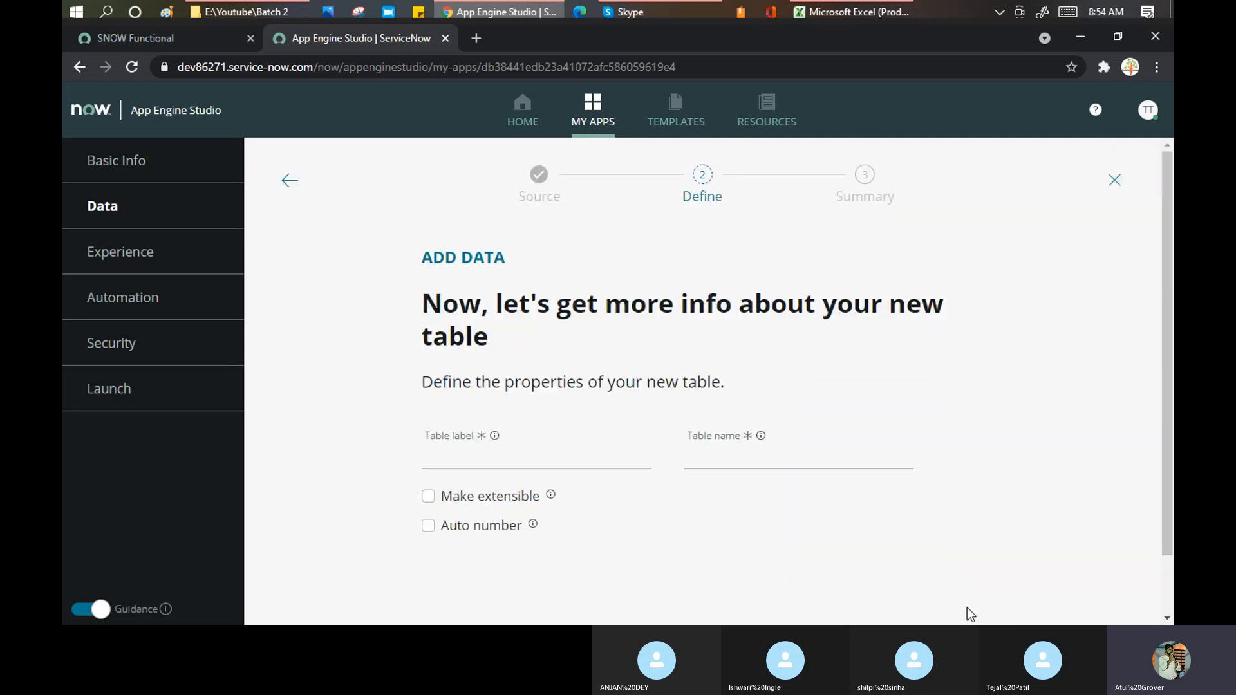
Set the new table's label to "Functional" and let the table name fill in from it.
{"action": "left_click", "coordinate": [485, 454]}
{"action": "type", "text": "Fu"}
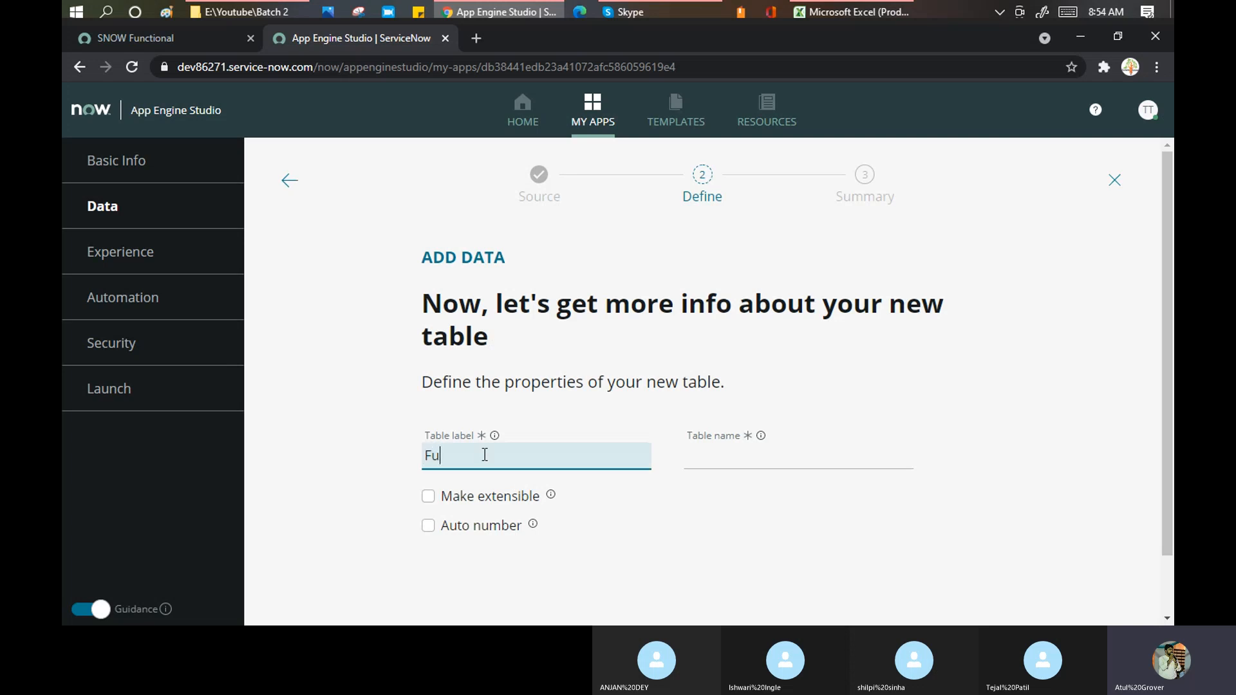
{"action": "type", "text": "nction"}
{"action": "key", "text": "BackSpace"}
{"action": "key", "text": "BackSpace"}
{"action": "key", "text": "BackSpace"}
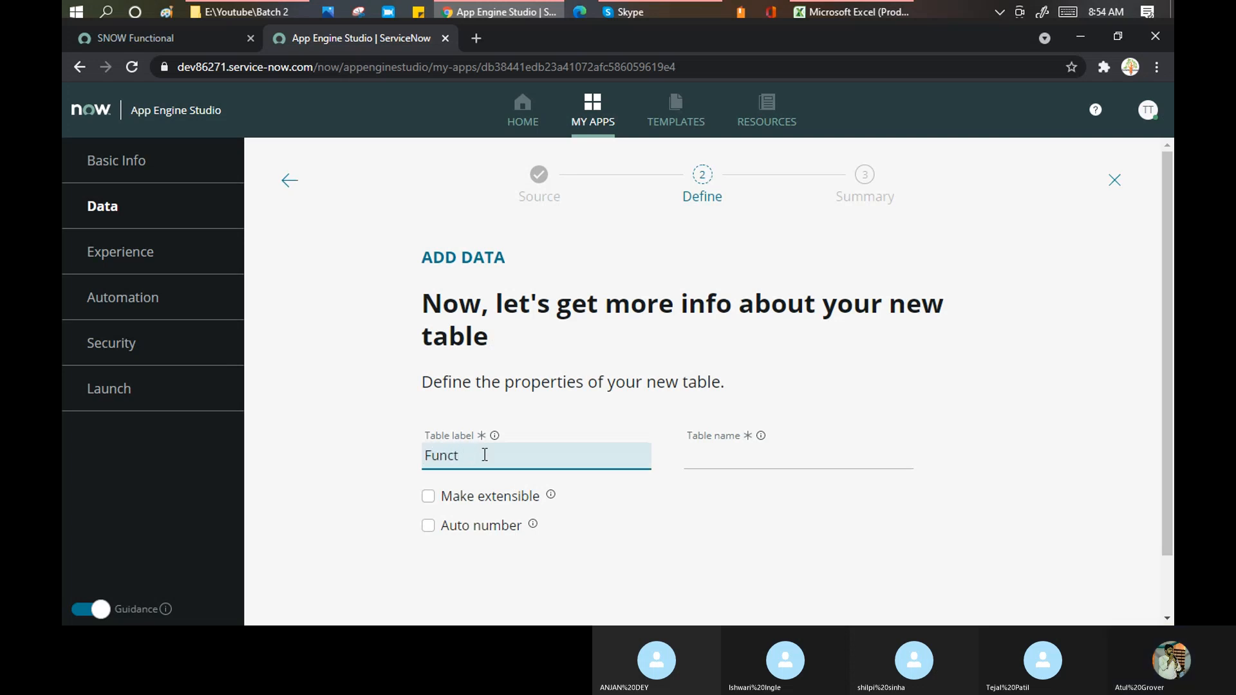
{"action": "type", "text": "ional"}
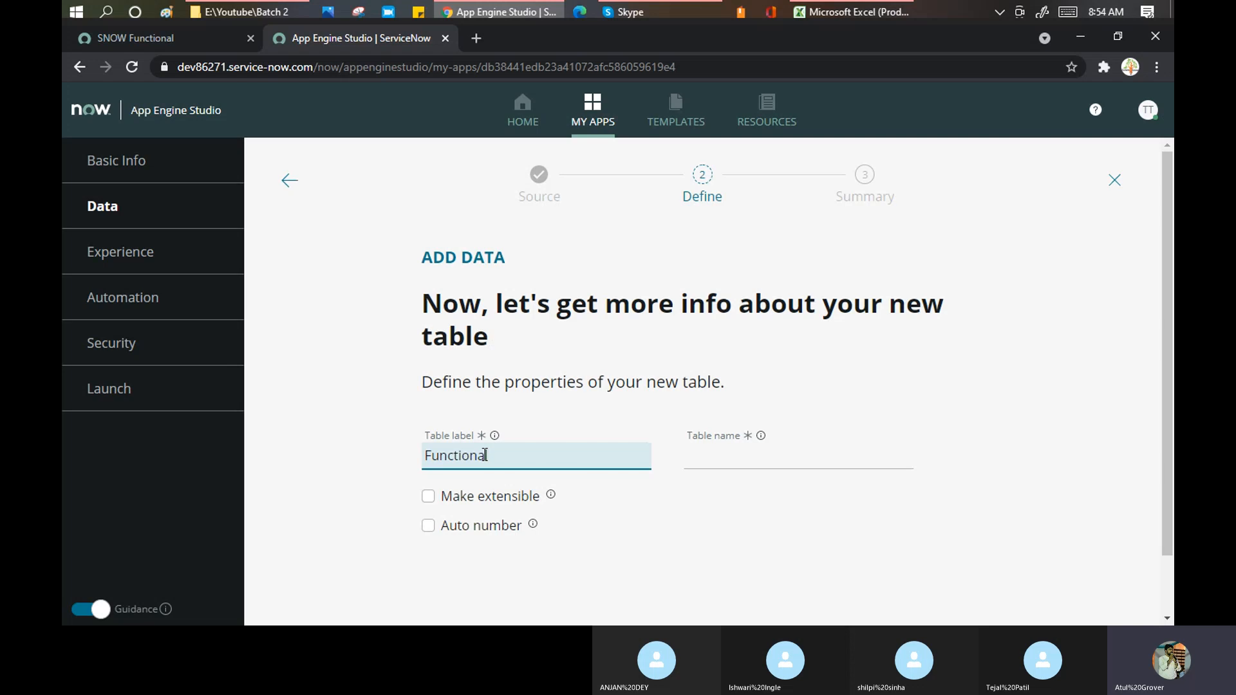
{"action": "key", "text": "Tab"}
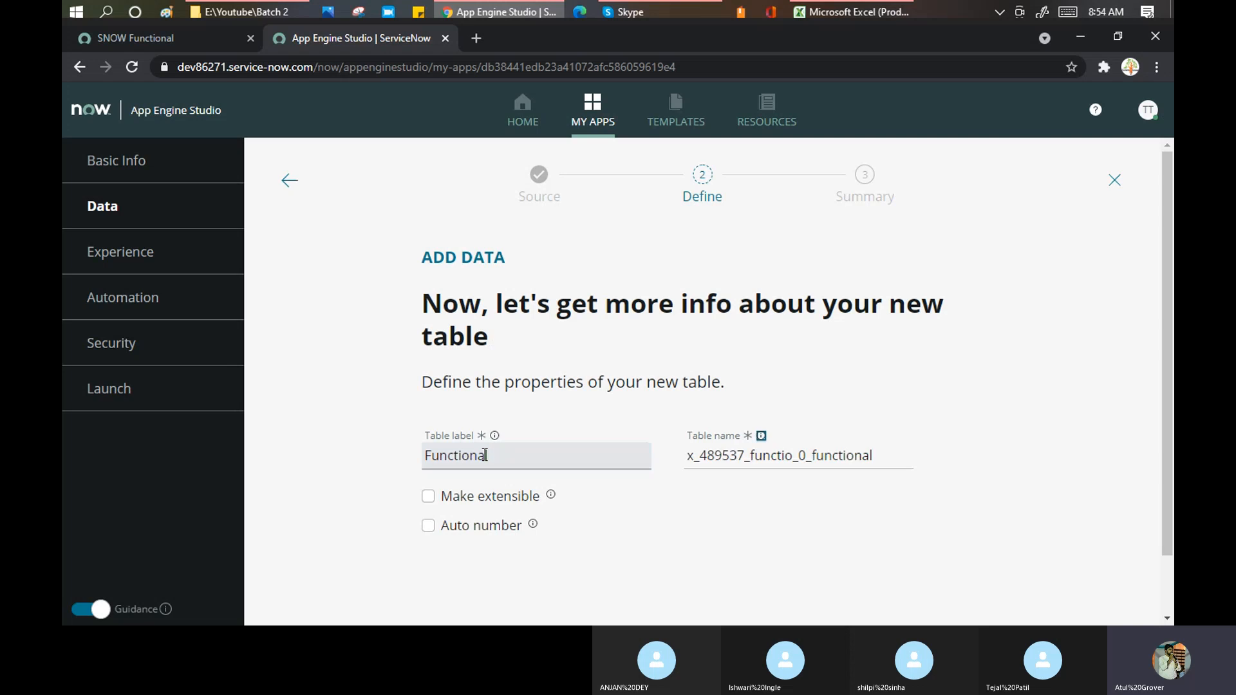
Highlight the leading "x" of the generated table name and glance at the main ServiceNow instance page.
{"action": "left_click", "coordinate": [688, 456]}
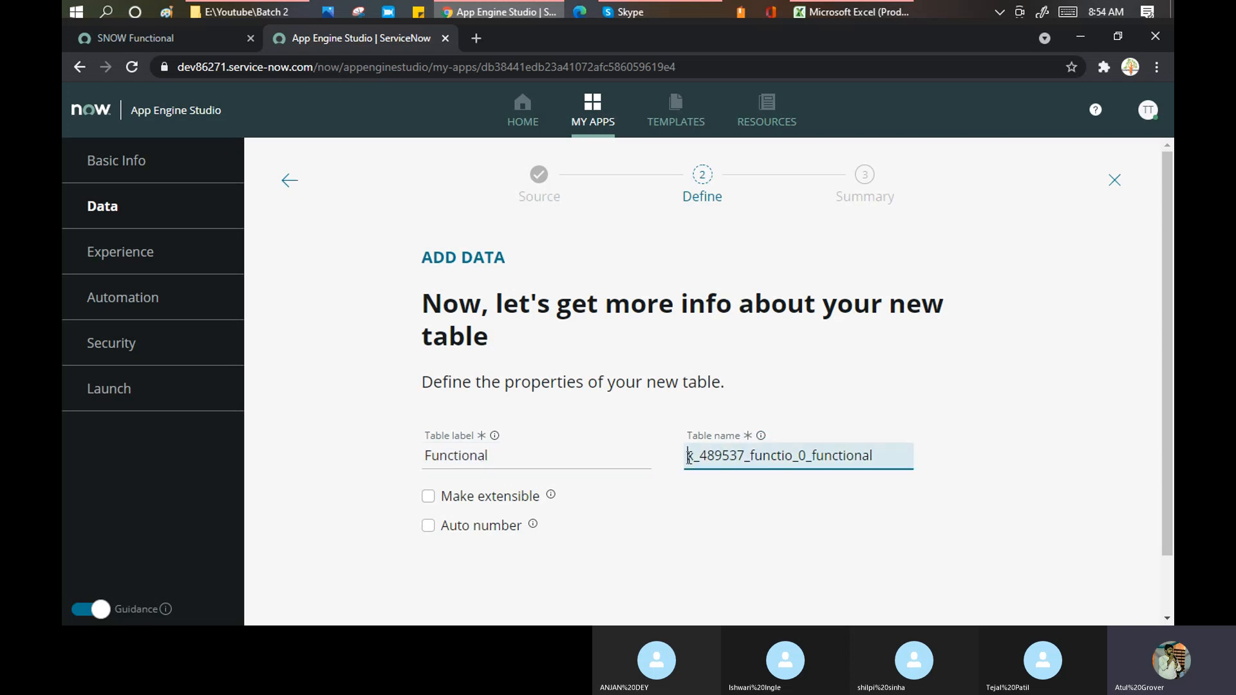
{"action": "left_click_drag", "start_coordinate": [688, 457], "coordinate": [691, 459]}
{"action": "left_click", "coordinate": [129, 38]}
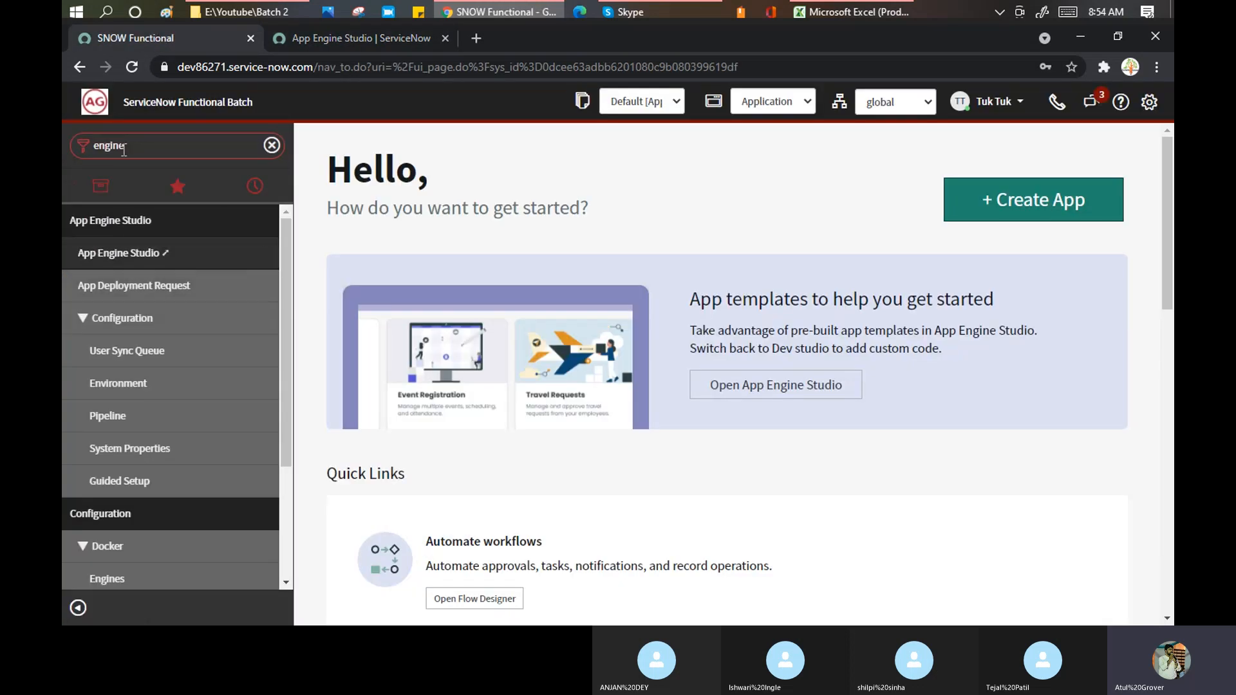
{"action": "left_click", "coordinate": [334, 40]}
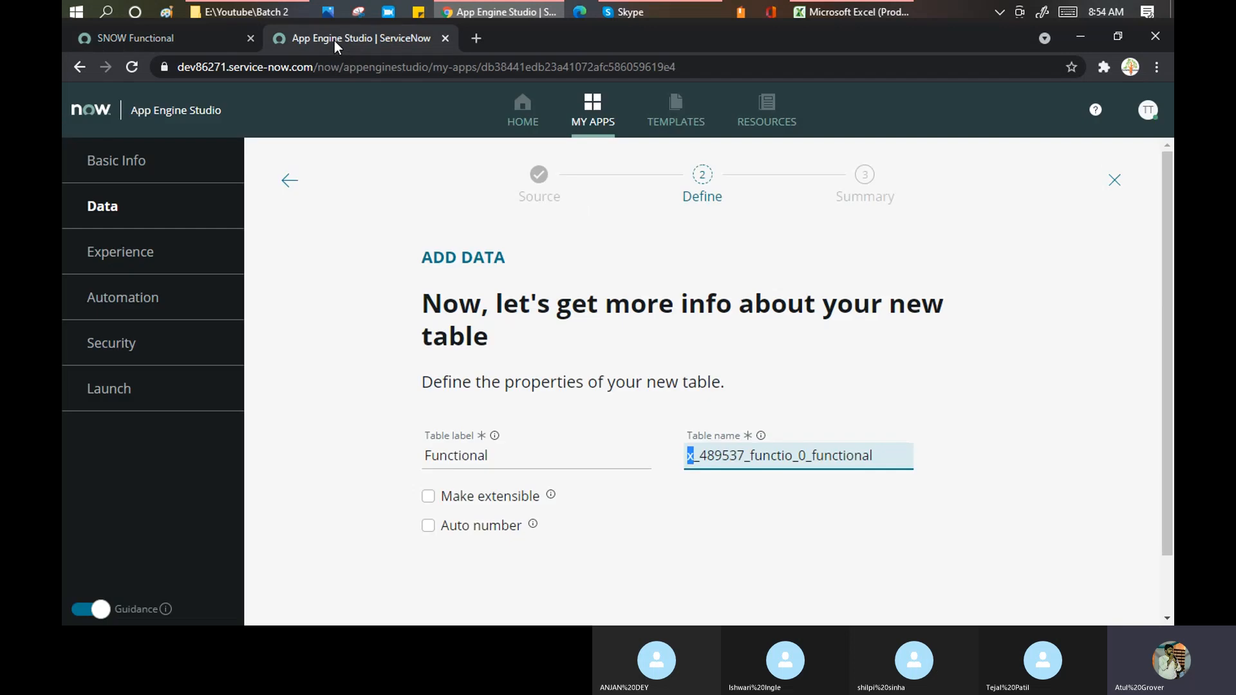
Switch to the Skype call window.
{"action": "left_click", "coordinate": [689, 9]}
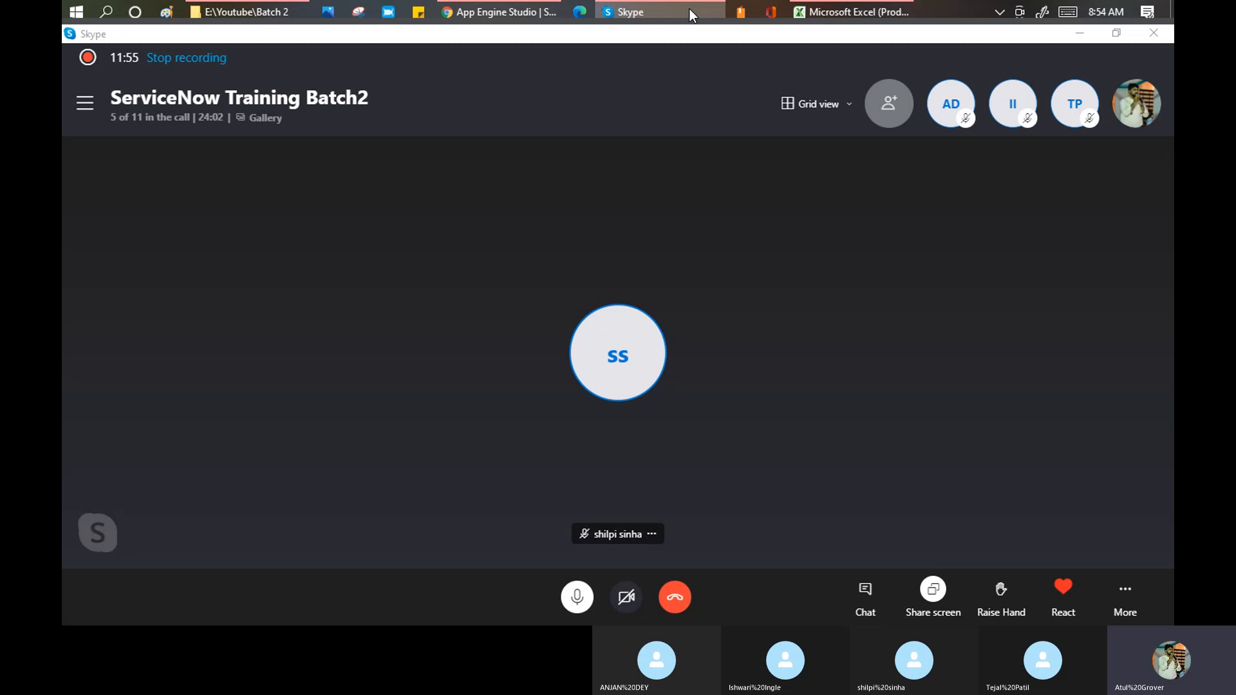
Return to App Engine Studio and highlight the "x_" prefix of the generated table name, followed by the whole name.
{"action": "left_click", "coordinate": [688, 9]}
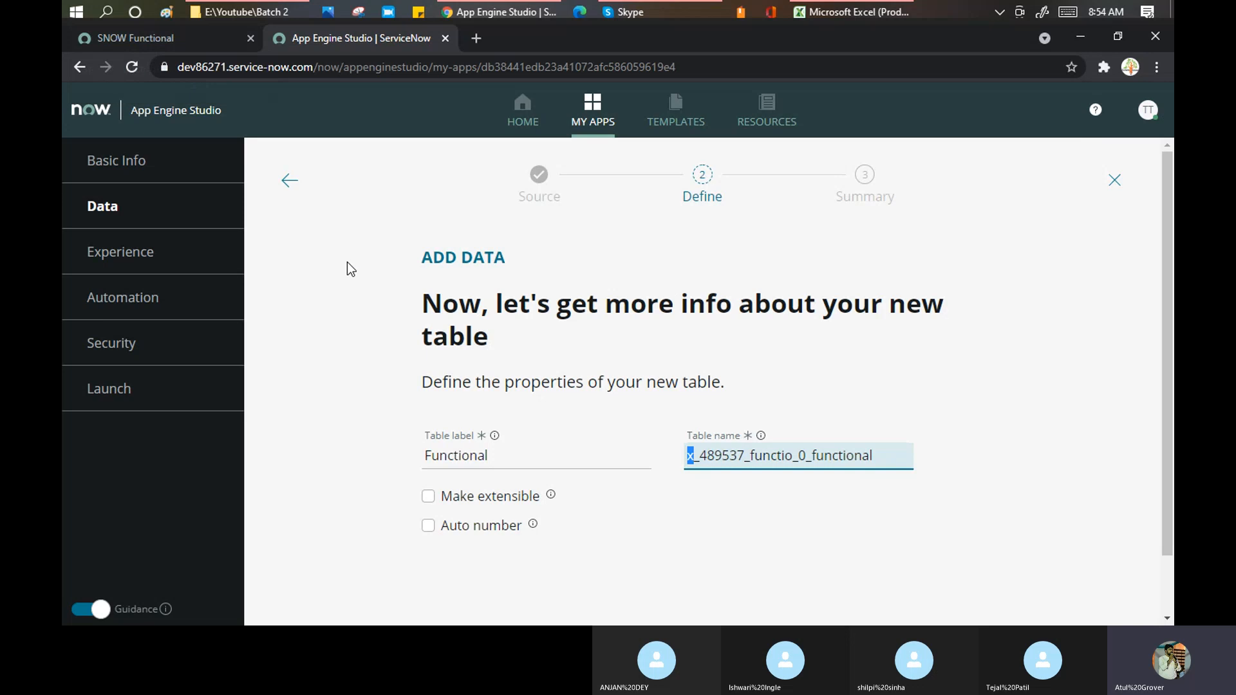
{"action": "left_click_drag", "start_coordinate": [700, 458], "coordinate": [685, 458]}
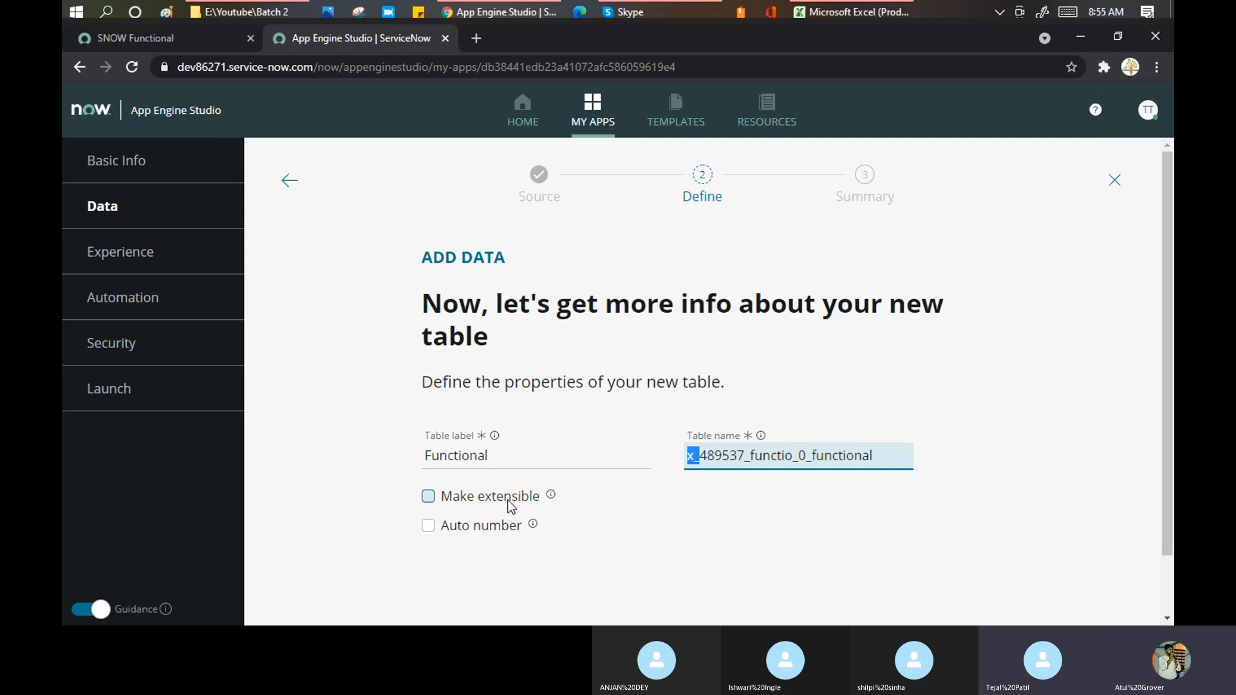
{"action": "left_click", "coordinate": [883, 454]}
{"action": "left_click_drag", "start_coordinate": [882, 454], "coordinate": [686, 444]}
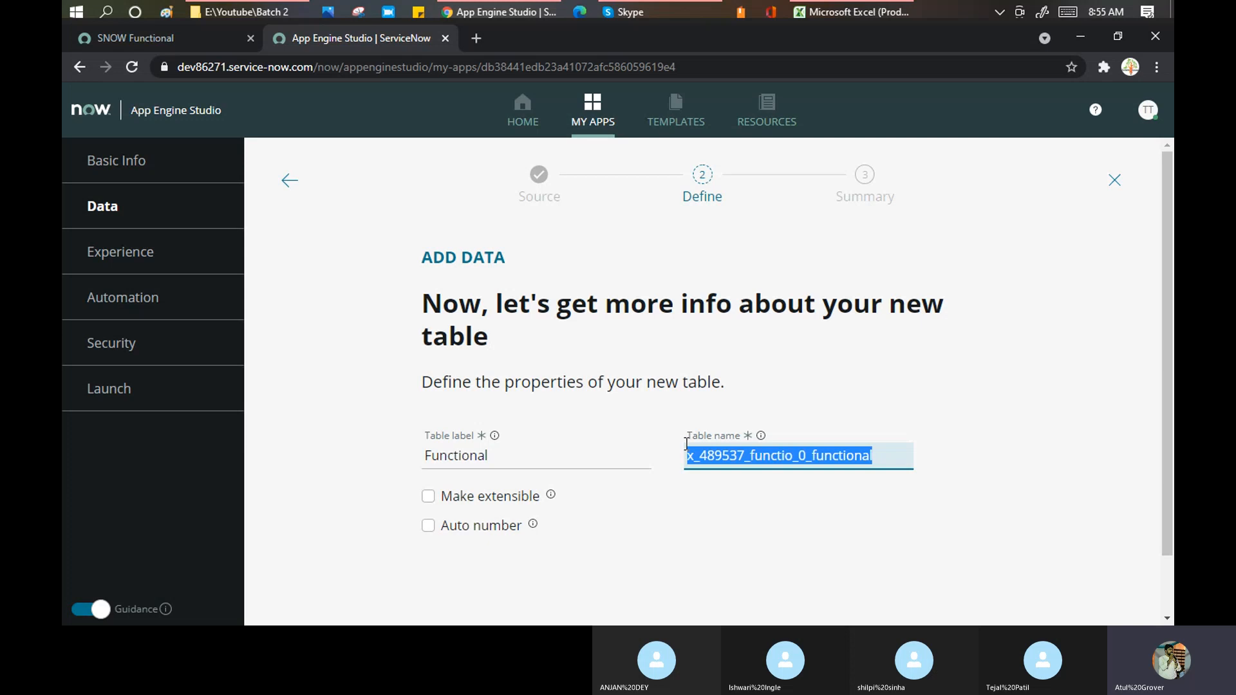
Turn on auto numbering for the new table and set the number prefix to "SNOW".
{"action": "left_click", "coordinate": [428, 526]}
{"action": "scroll", "coordinate": [516, 486], "scroll_direction": "down", "scroll_amount": 1}
{"action": "left_click", "coordinate": [495, 513]}
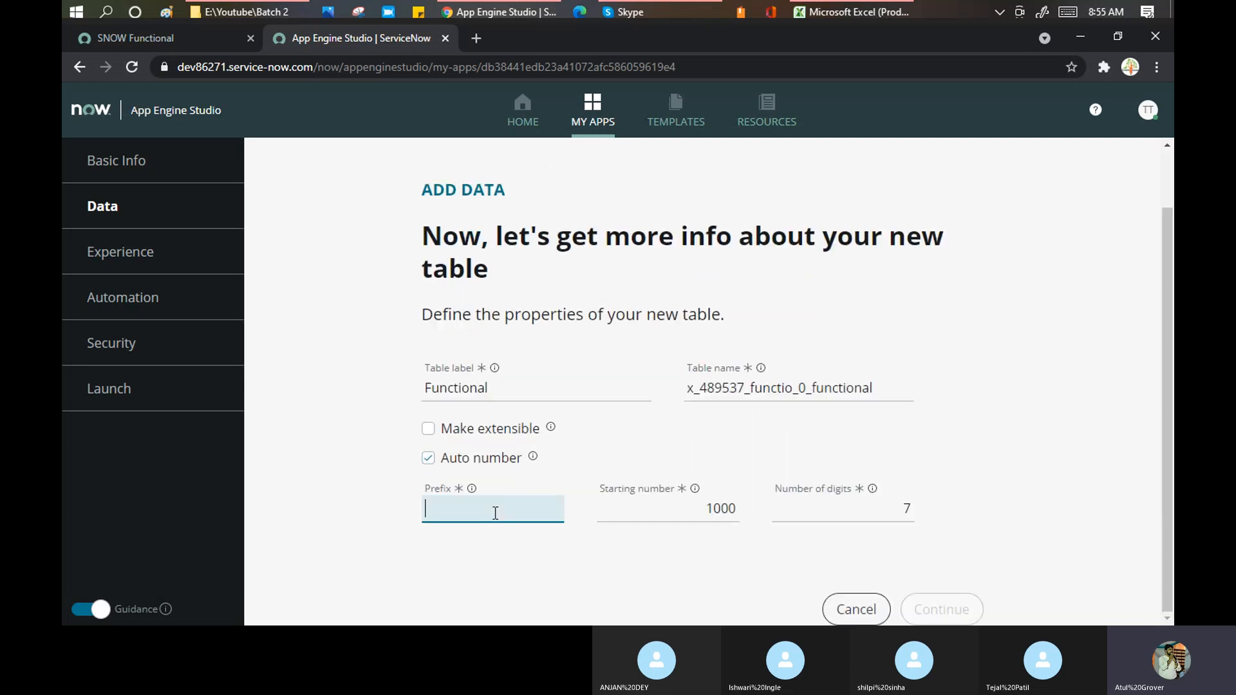
{"action": "type", "text": "SNOW"}
{"action": "left_click", "coordinate": [647, 551]}
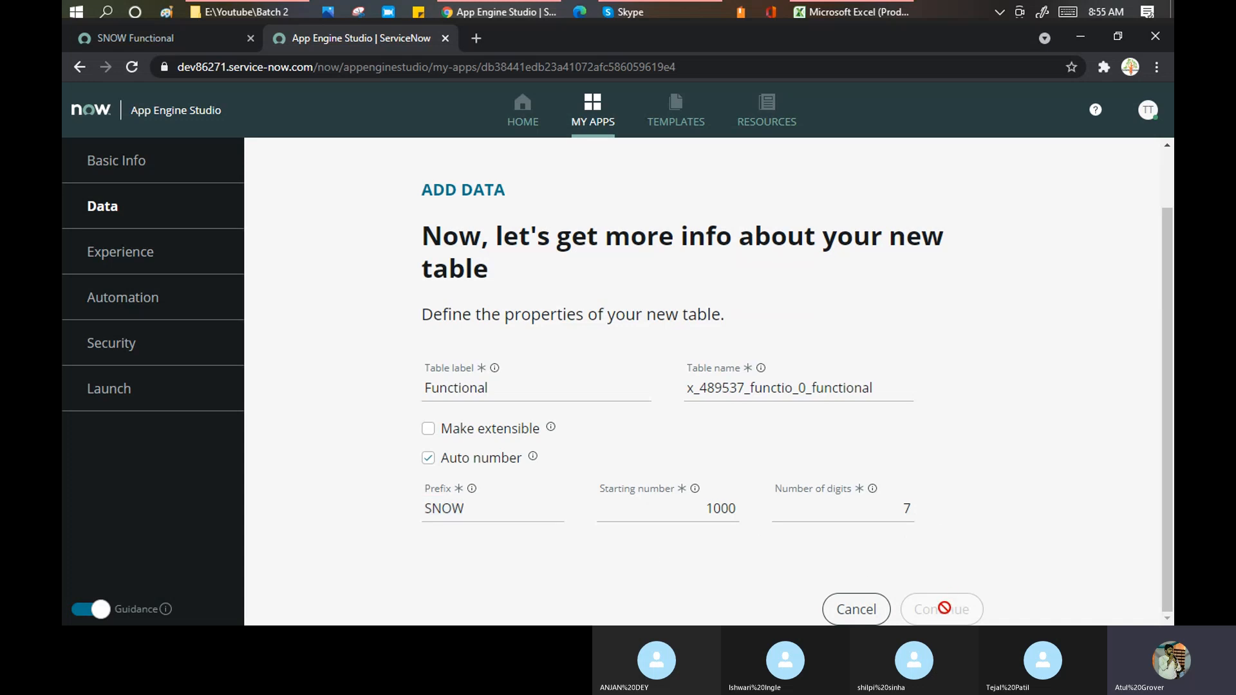
Extend the table label to "Functional Training", let the table name update from it, and continue to create the table.
{"action": "left_click", "coordinate": [523, 378]}
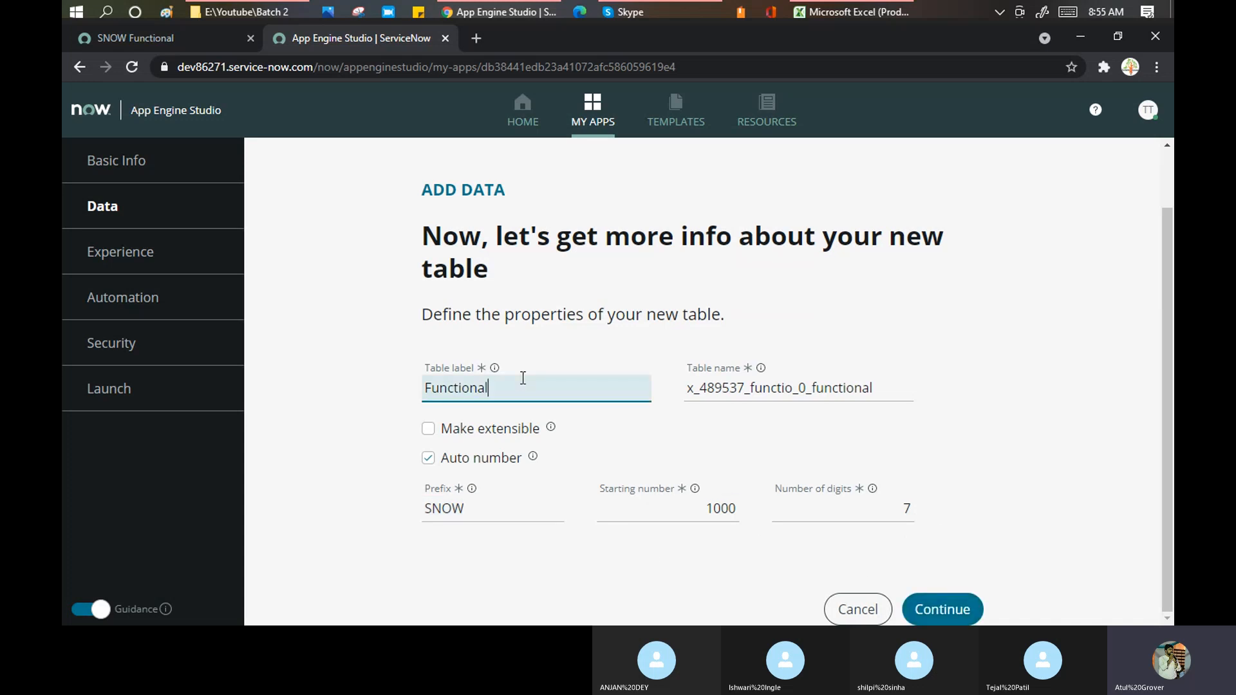
{"action": "type", "text": "Training"}
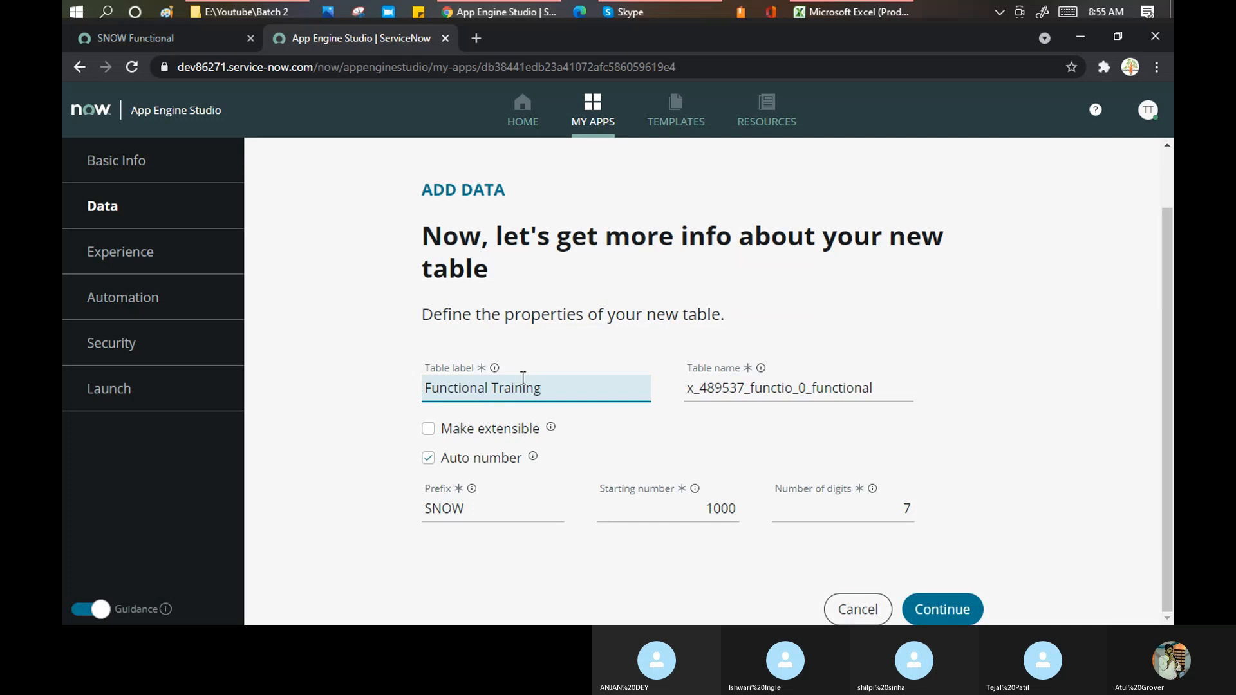
{"action": "key", "text": "Tab"}
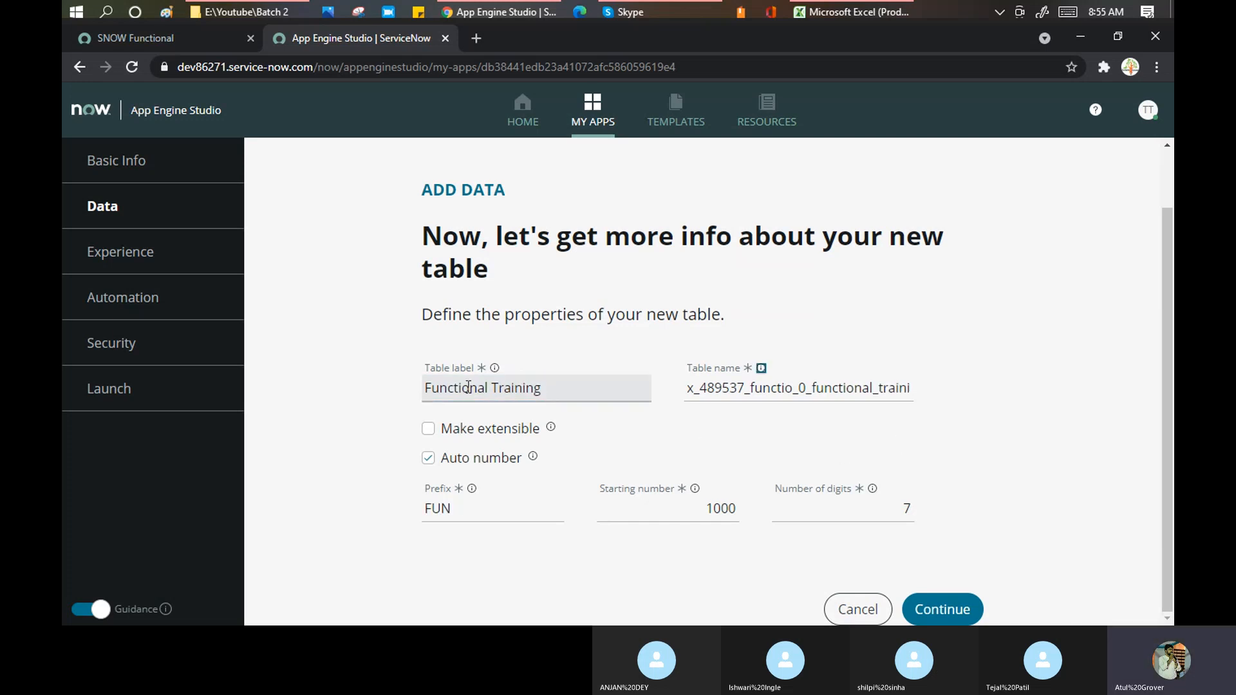
{"action": "left_click_drag", "start_coordinate": [430, 387], "coordinate": [544, 394]}
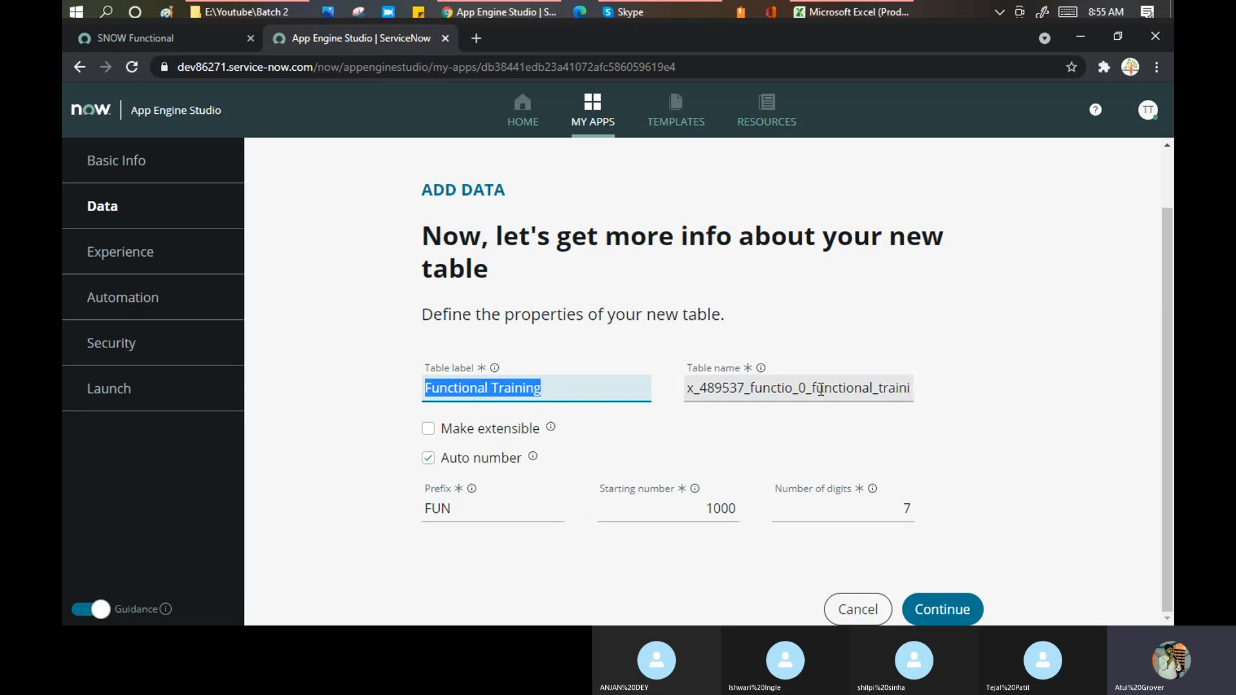
{"action": "left_click", "coordinate": [943, 612]}
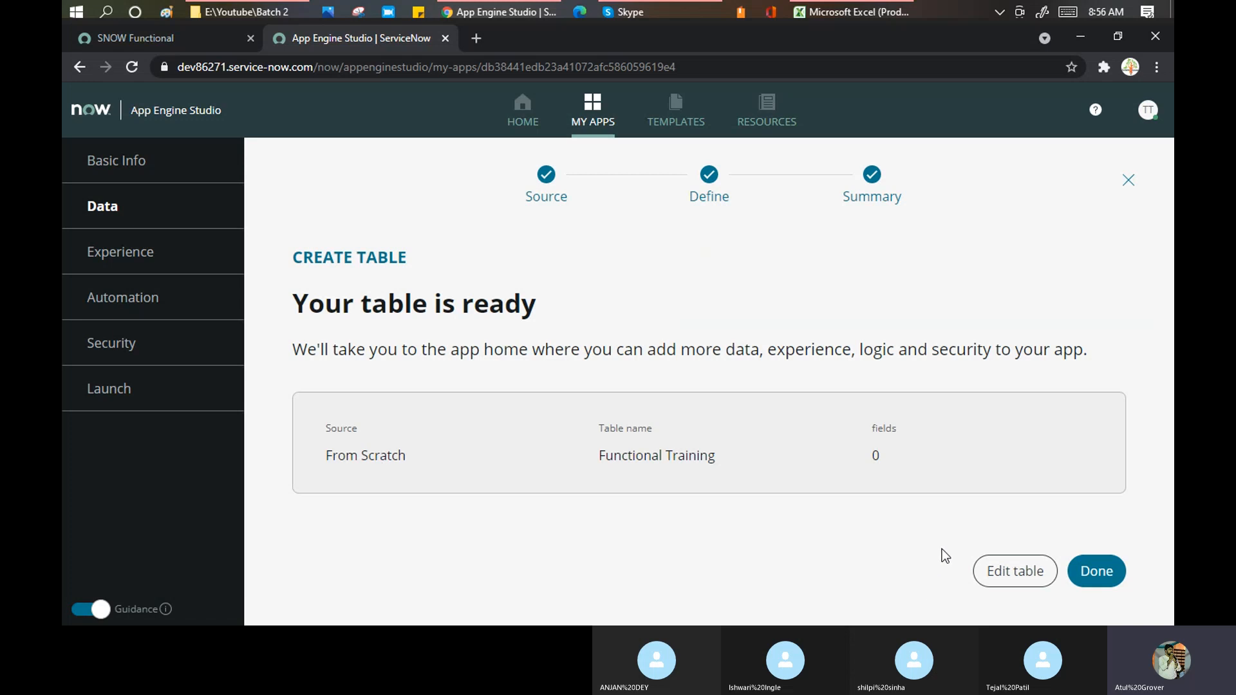
Open the new Functional Training table for editing and go through the Table Builder introduction to its end.
{"action": "left_click", "coordinate": [1029, 572]}
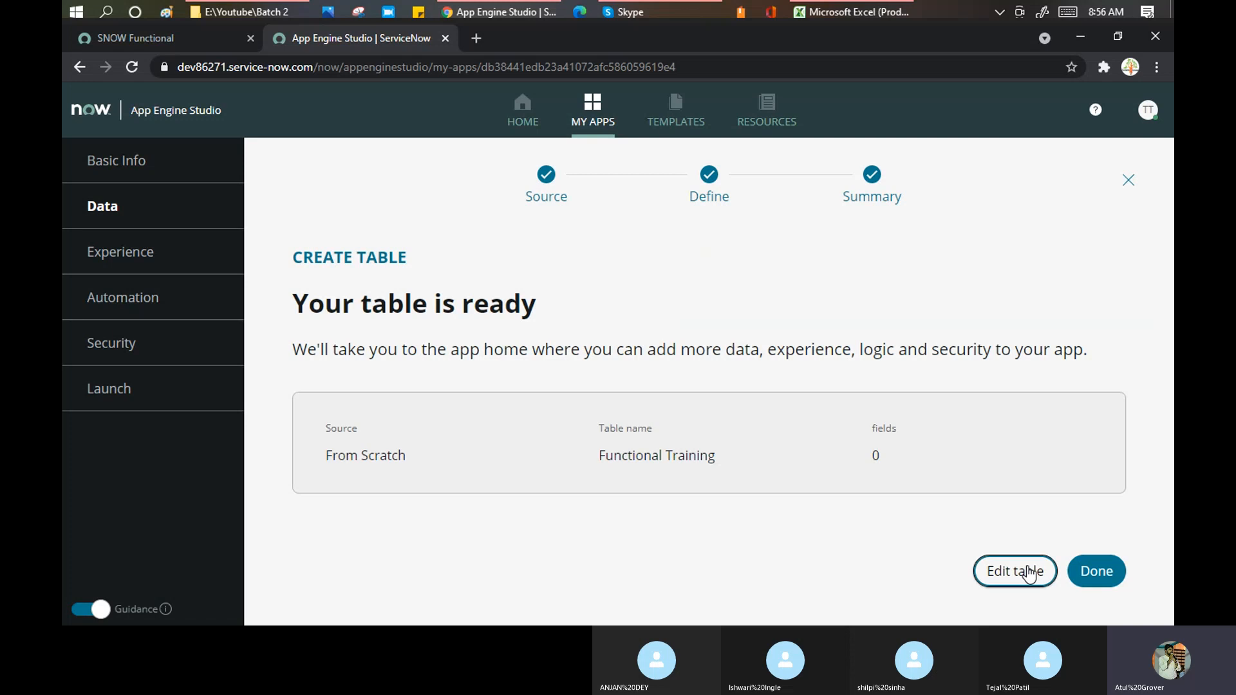
{"action": "left_click", "coordinate": [1030, 573]}
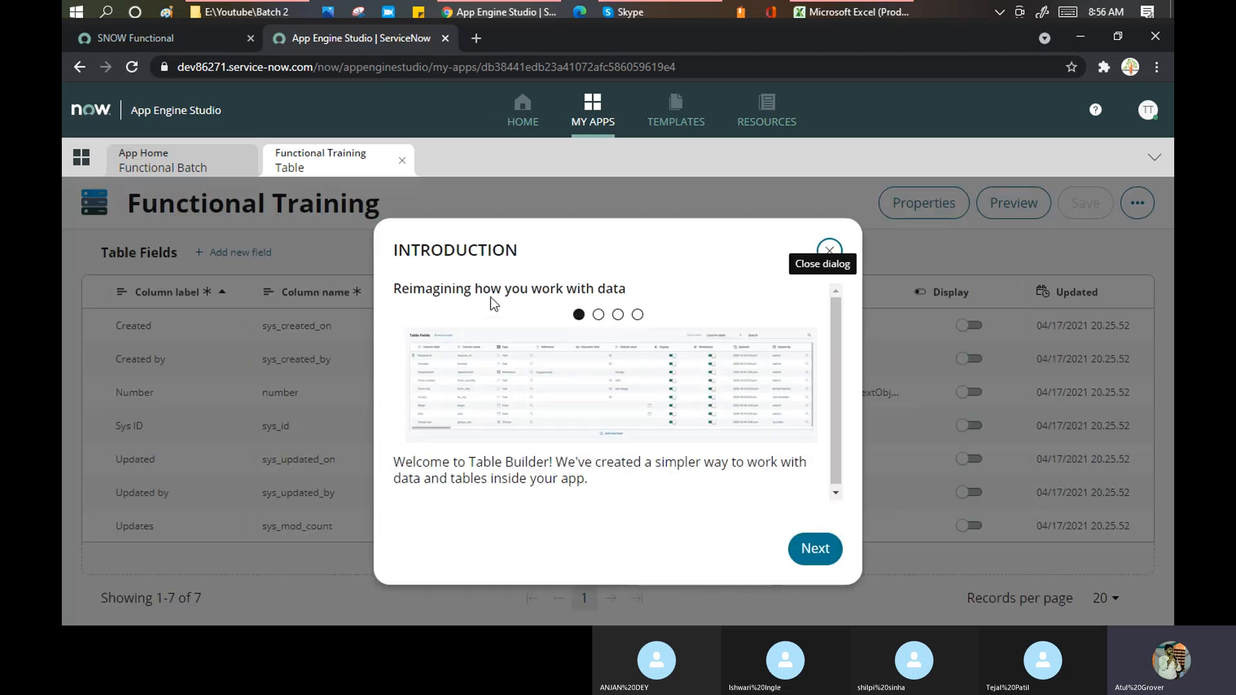
{"action": "left_click", "coordinate": [809, 549]}
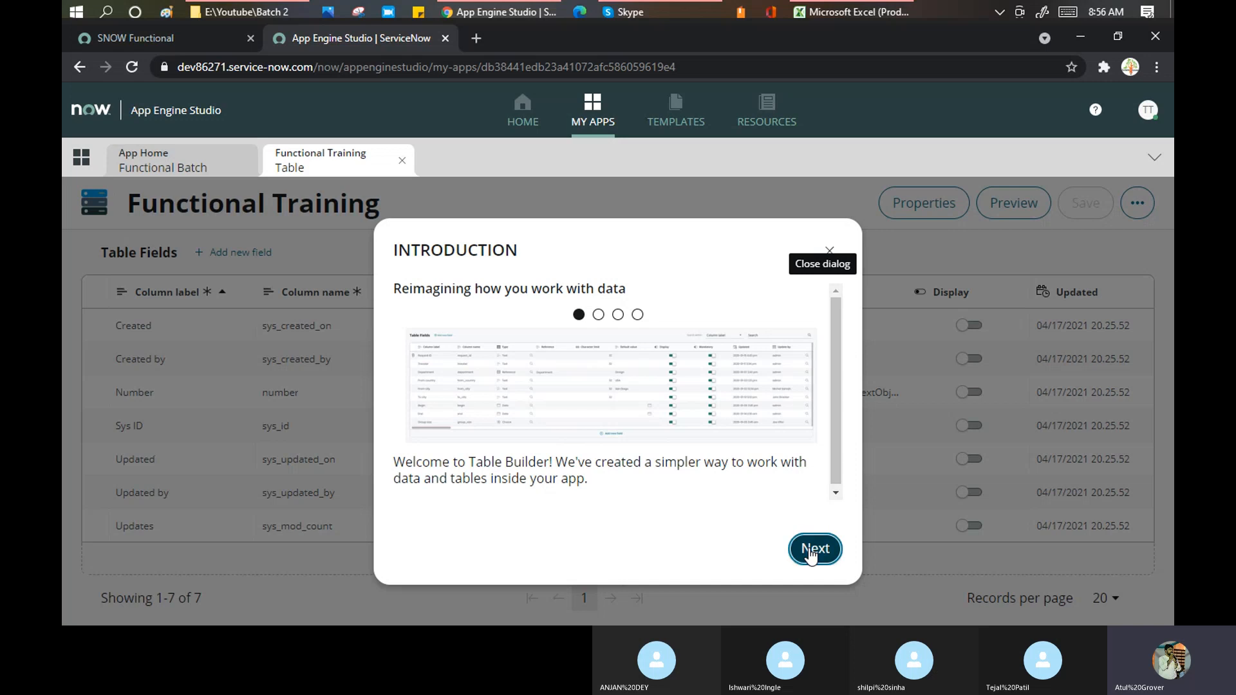
{"action": "left_click", "coordinate": [811, 550]}
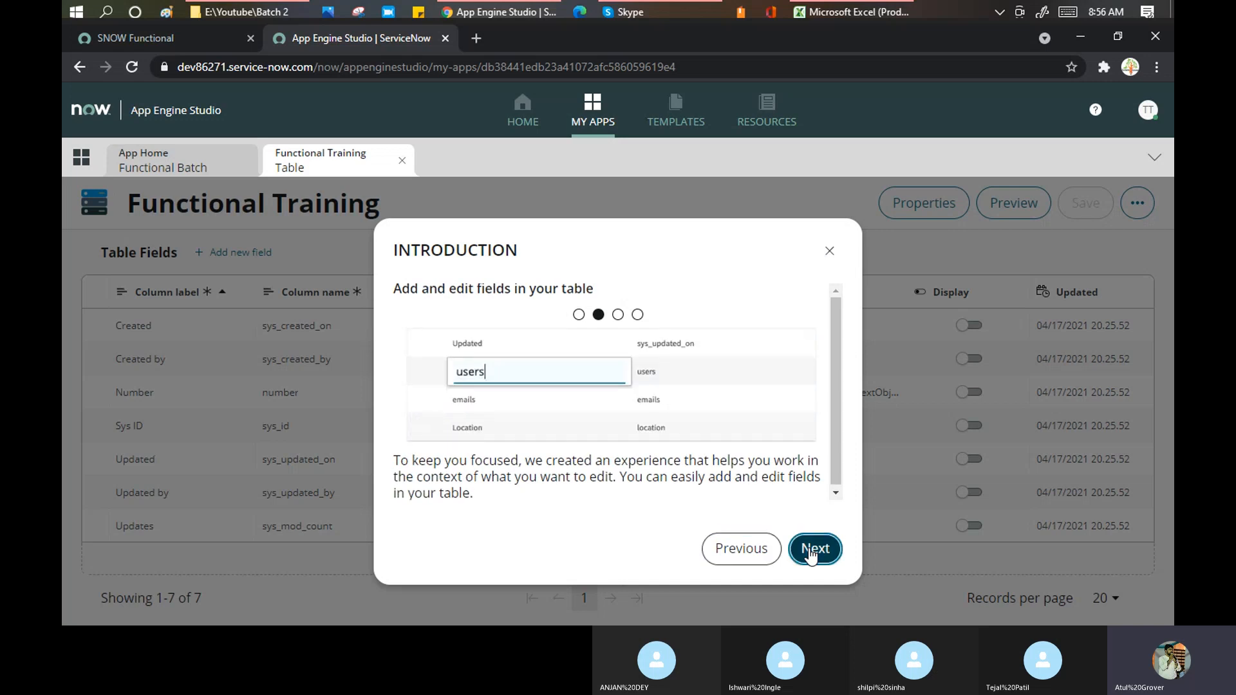
{"action": "left_click", "coordinate": [811, 550]}
{"action": "left_click", "coordinate": [810, 550]}
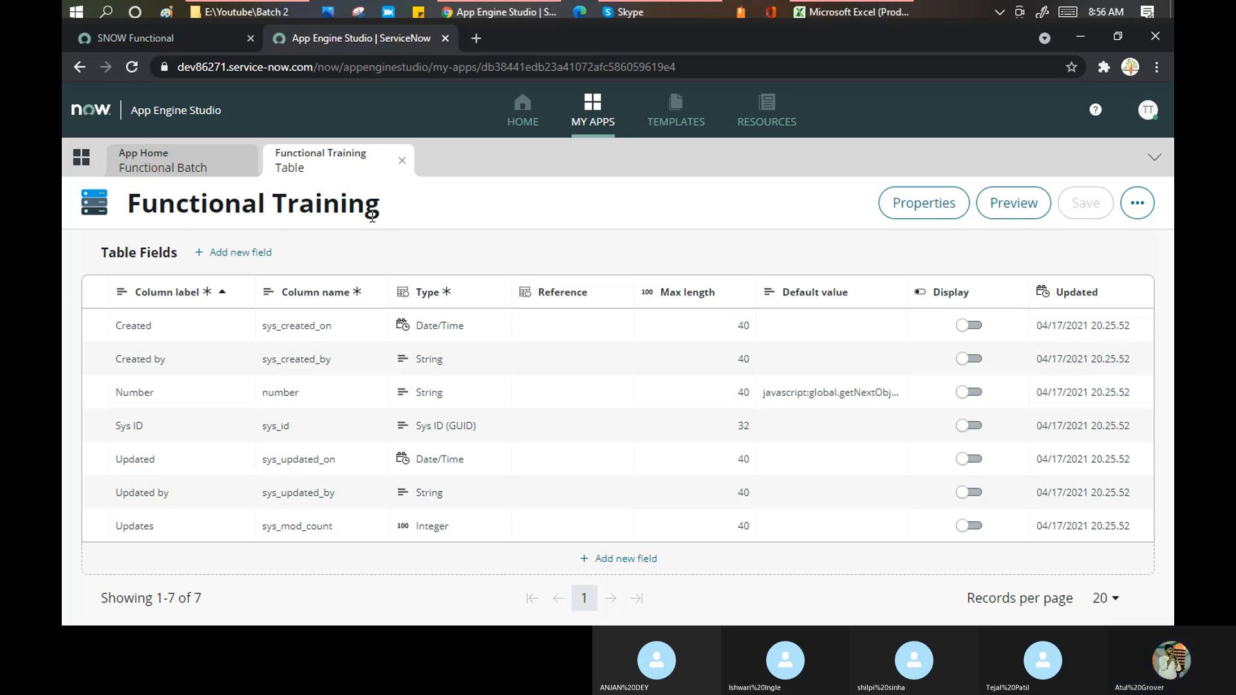
Add a new field labelled "Batch Name" to the table and let its column name fill in from the label.
{"action": "left_click", "coordinate": [239, 255]}
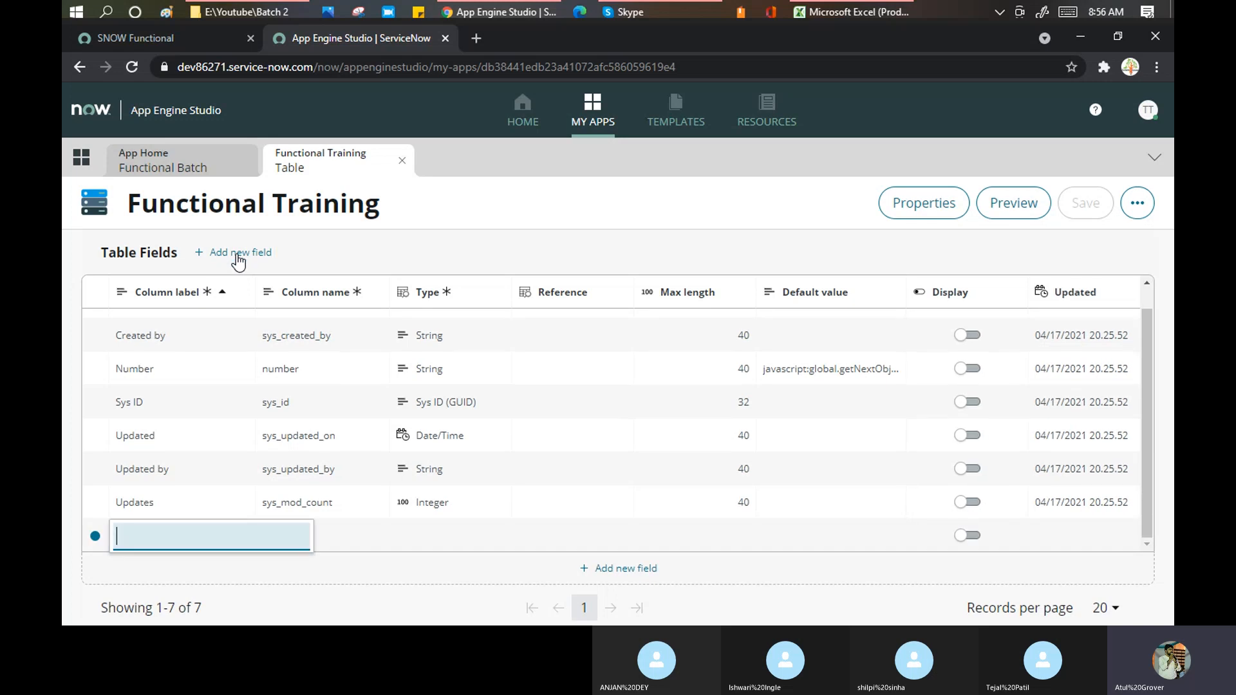
{"action": "type", "text": "Batch name"}
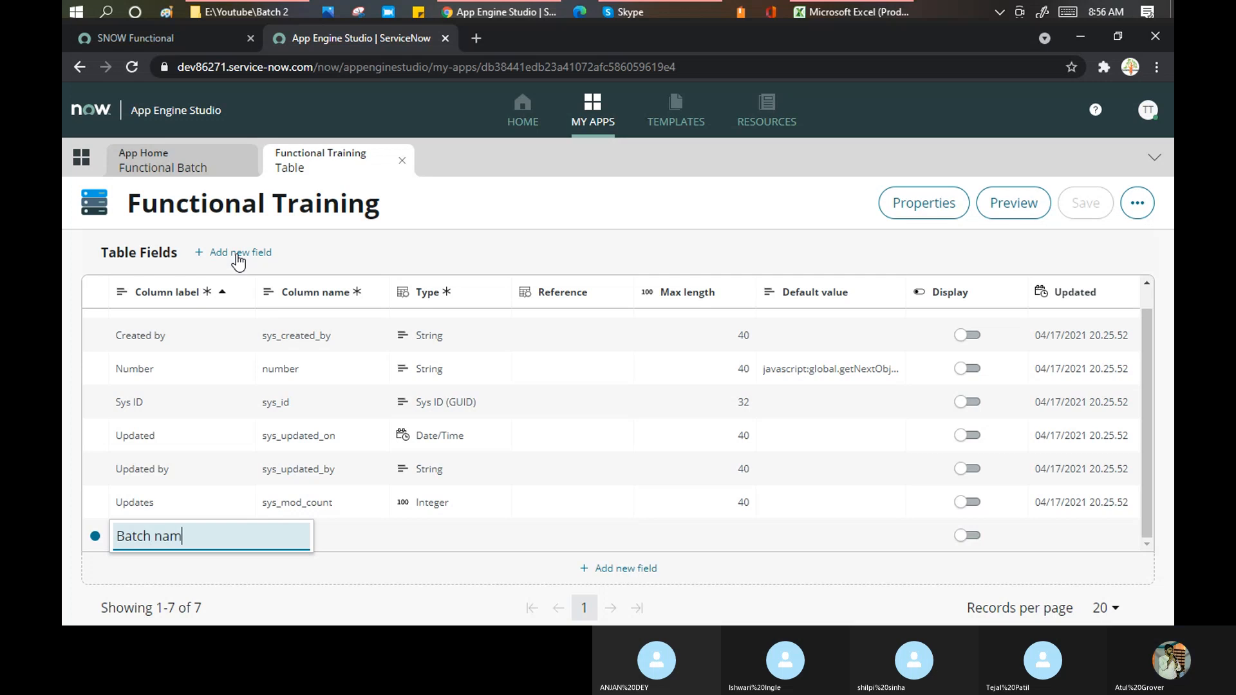
{"action": "key", "text": "BackSpace"}
{"action": "key", "text": "BackSpace"}
{"action": "key", "text": "BackSpace"}
{"action": "key", "text": "BackSpace"}
{"action": "type", "text": "Nam"}
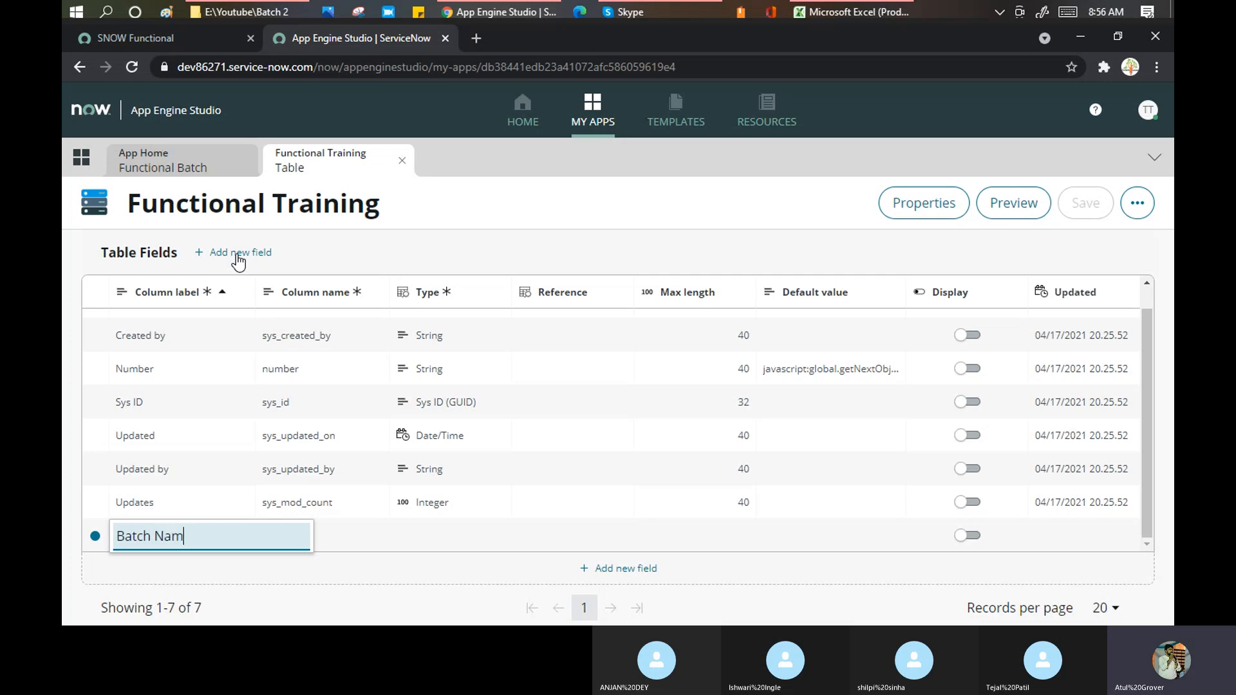
{"action": "type", "text": "e"}
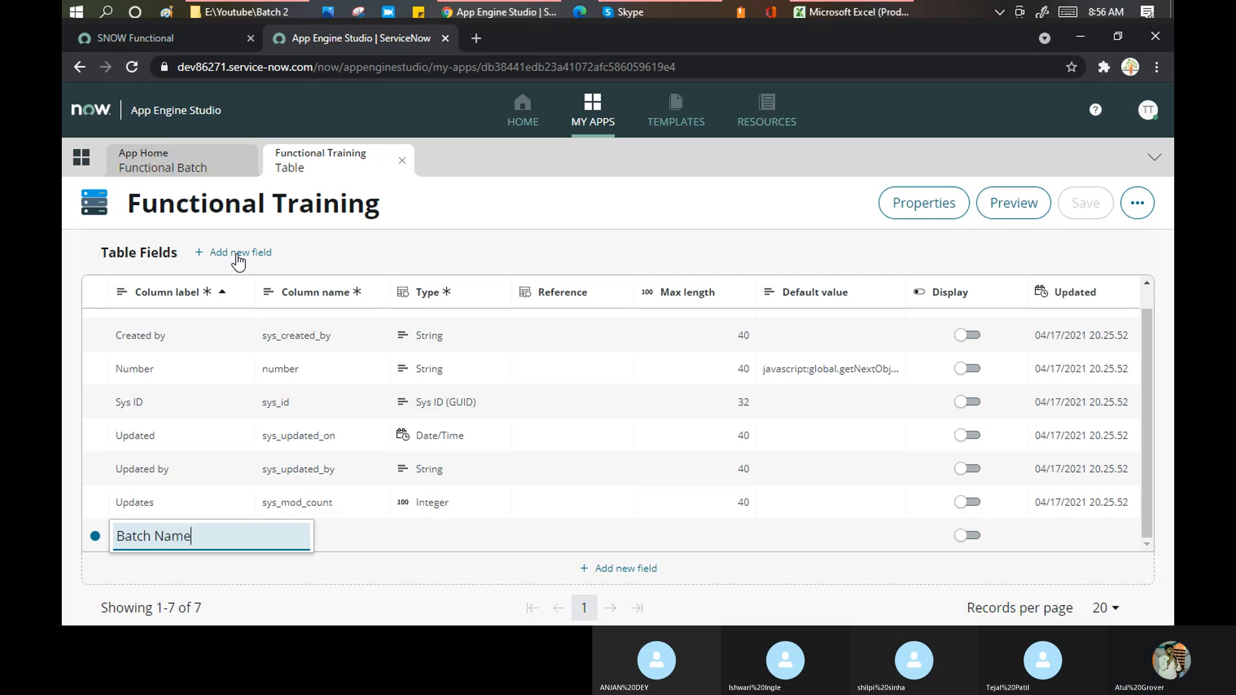
{"action": "left_click", "coordinate": [359, 537]}
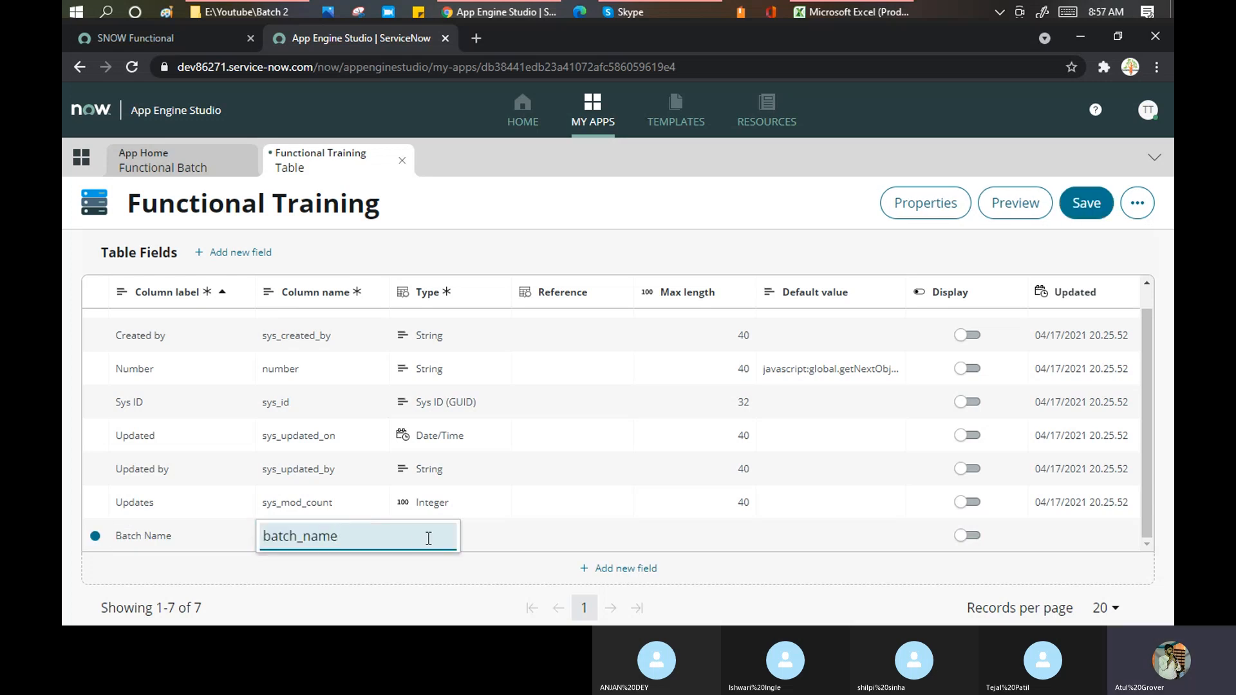
Set the Batch Name field's type to String.
{"action": "left_click", "coordinate": [482, 538]}
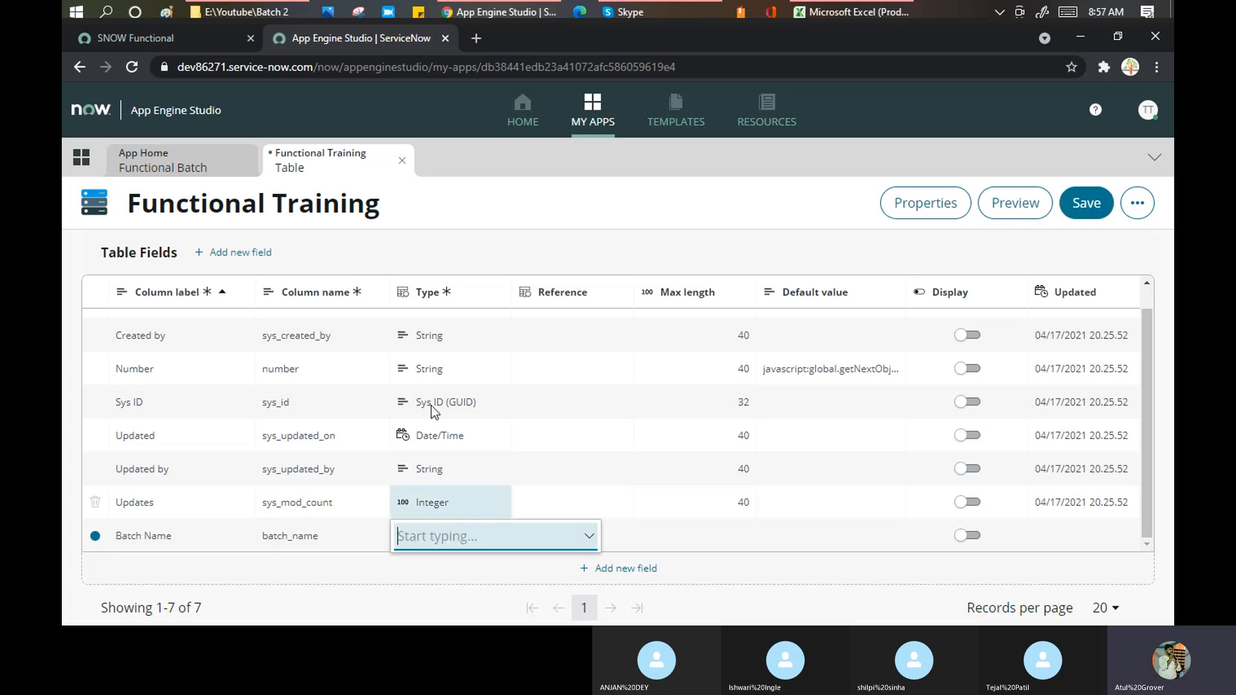
{"action": "left_click", "coordinate": [587, 538]}
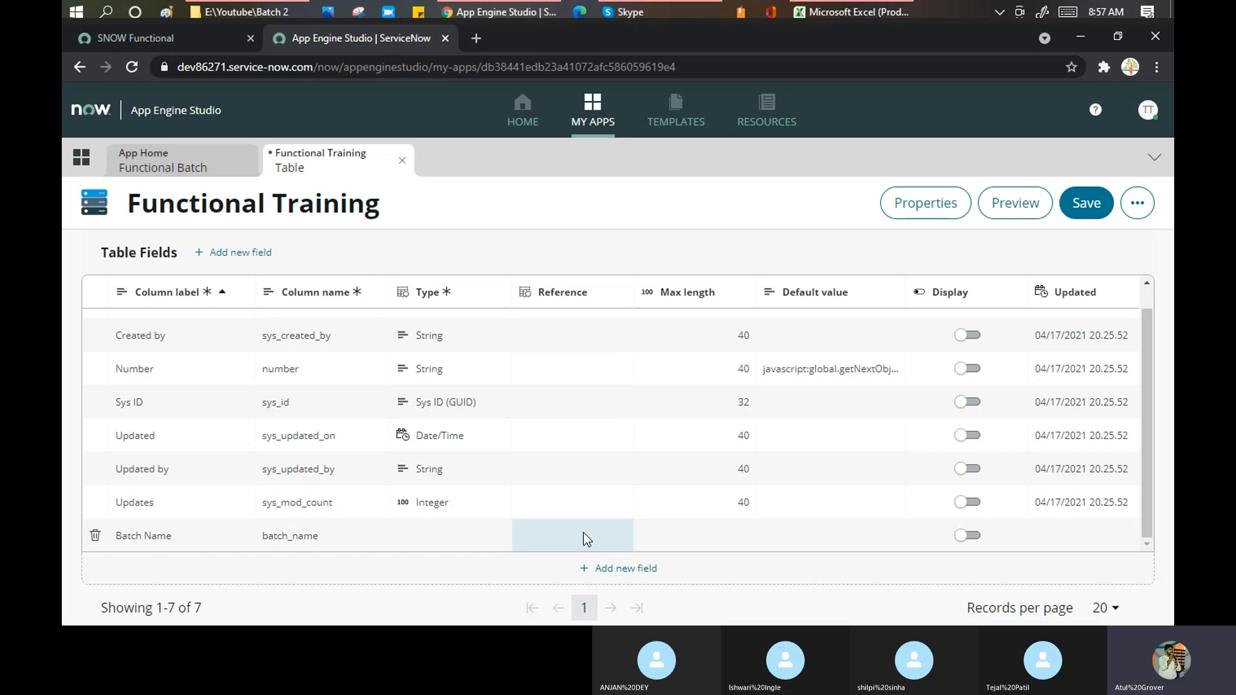
{"action": "left_click", "coordinate": [476, 536]}
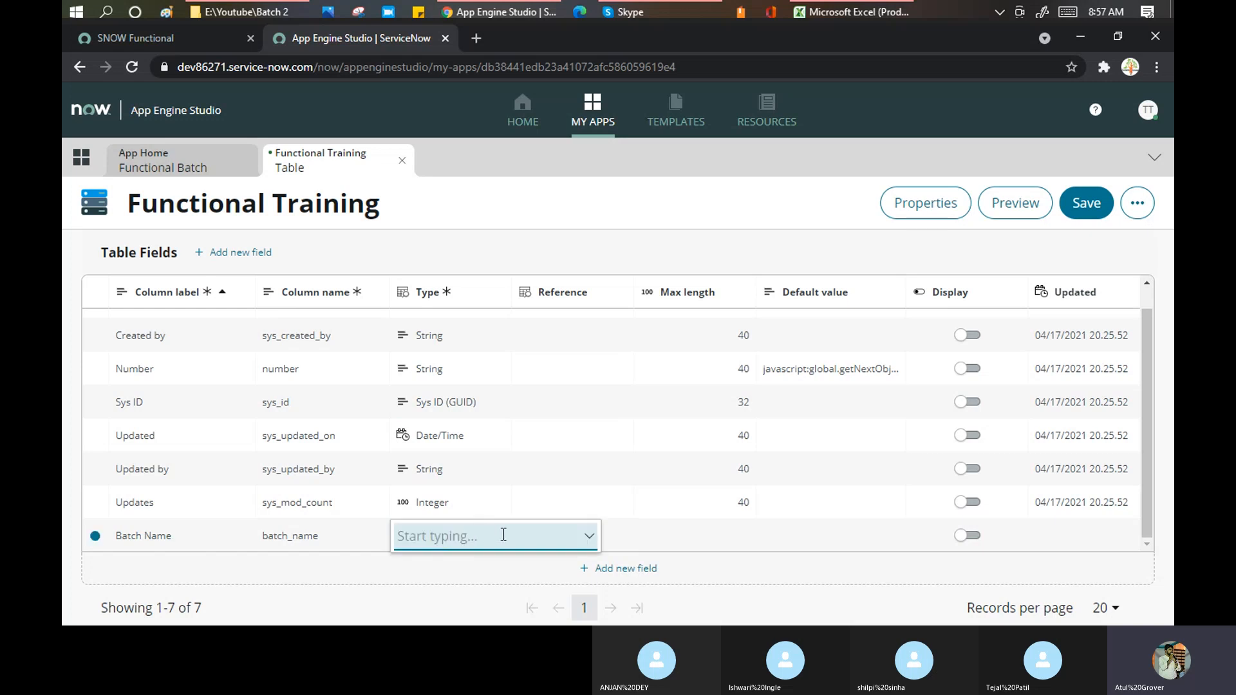
{"action": "type", "text": "T"}
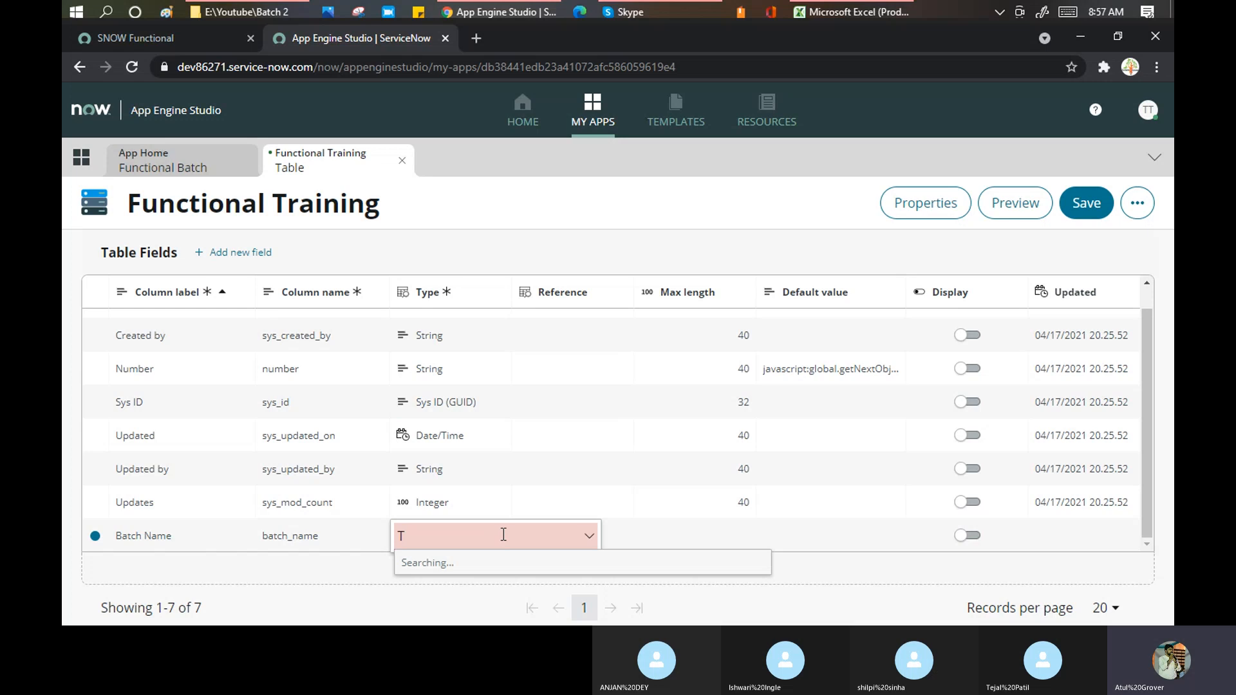
{"action": "key", "text": "BackSpace"}
{"action": "type", "text": "Sn"}
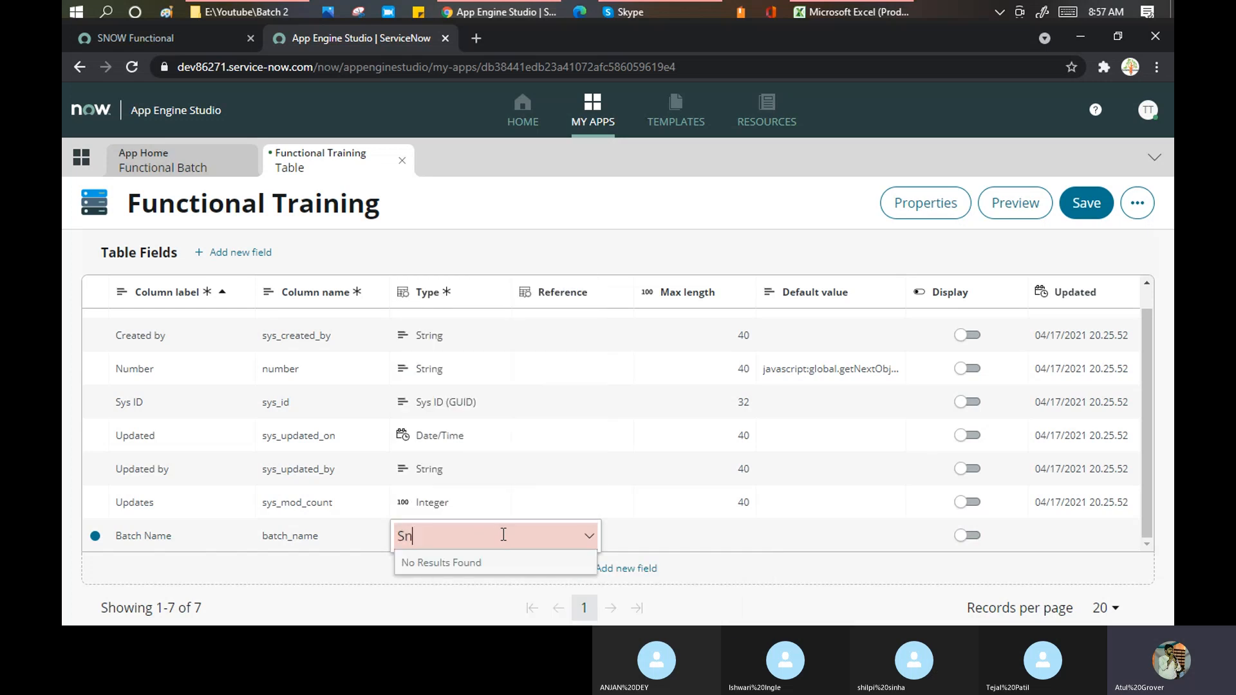
{"action": "key", "text": "BackSpace"}
{"action": "type", "text": "in"}
{"action": "type", "text": "tr"}
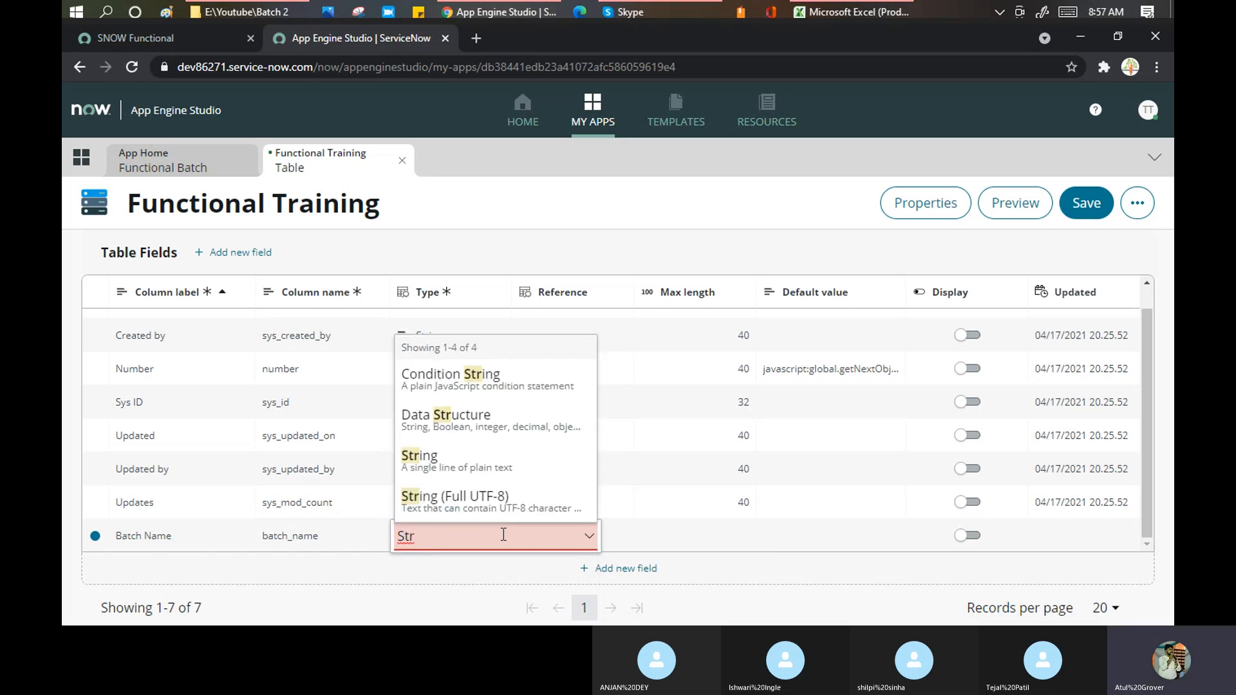
{"action": "left_click", "coordinate": [450, 461]}
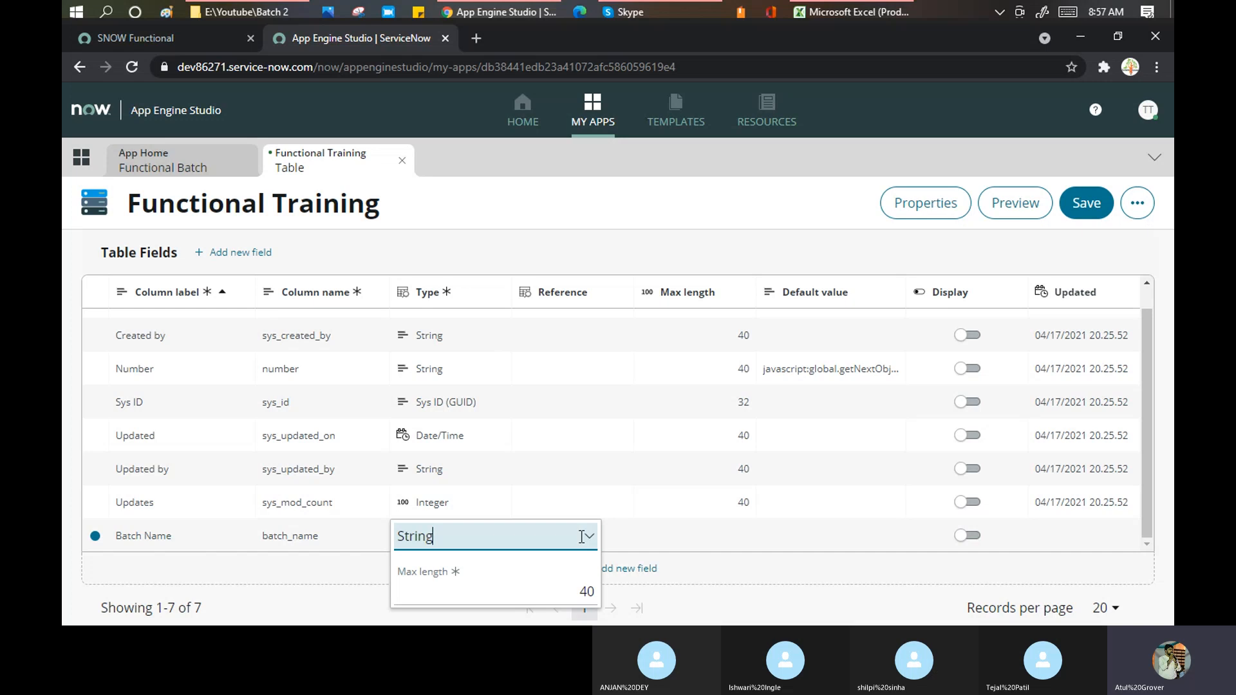
Change the Batch Name field's type to Reference.
{"action": "key", "text": "BackSpace"}
{"action": "key", "text": "BackSpace"}
{"action": "key", "text": "BackSpace"}
{"action": "key", "text": "BackSpace"}
{"action": "key", "text": "BackSpace"}
{"action": "key", "text": "BackSpace"}
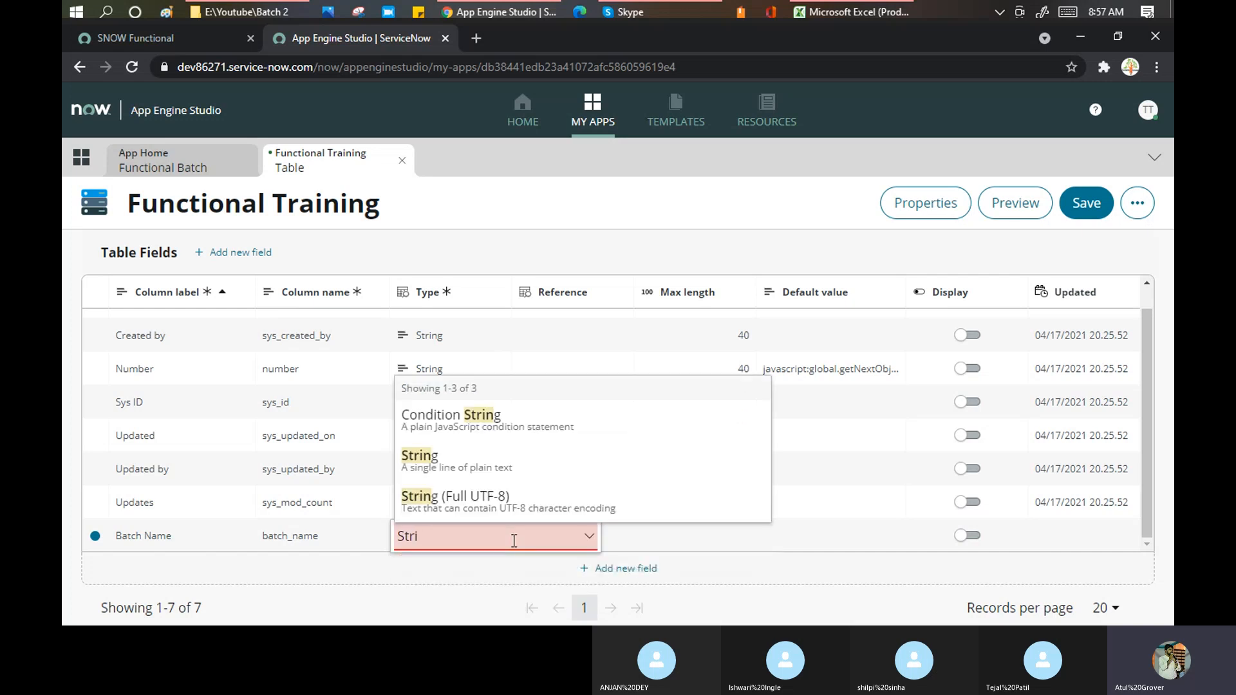
{"action": "type", "text": "Refe"}
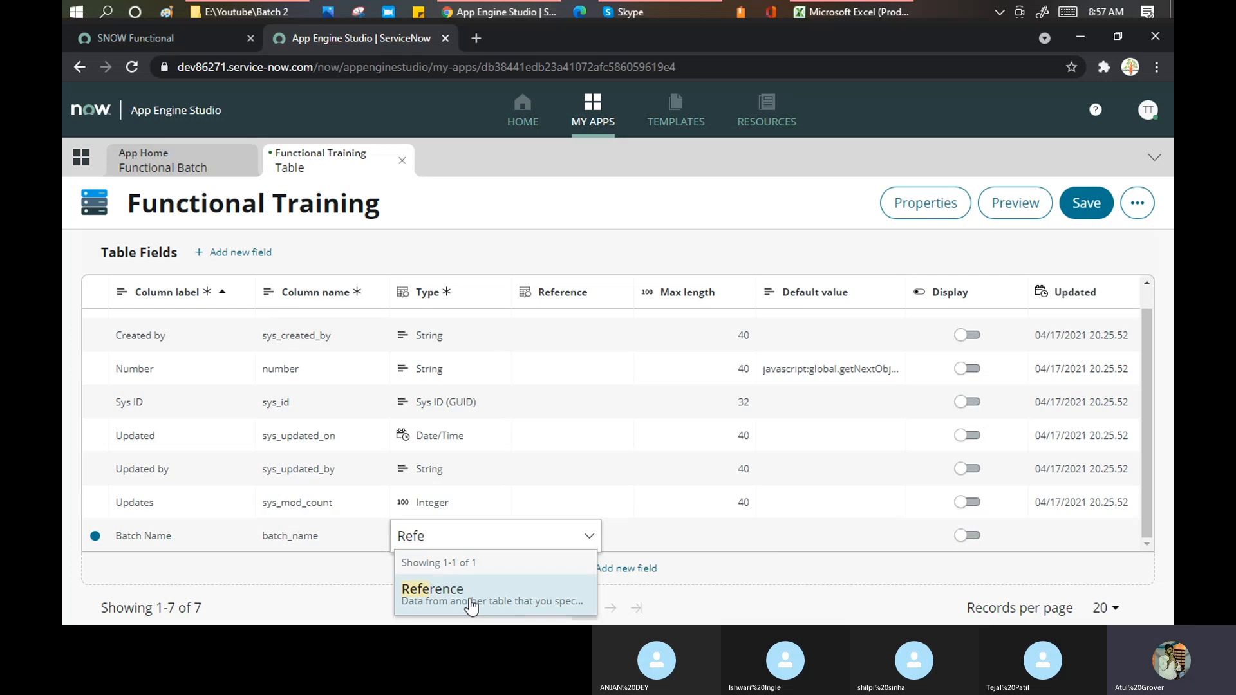
{"action": "left_click", "coordinate": [478, 587]}
Point the Batch Name field's reference at the User (sys_user) table and move on to its default value.
{"action": "left_click", "coordinate": [622, 540]}
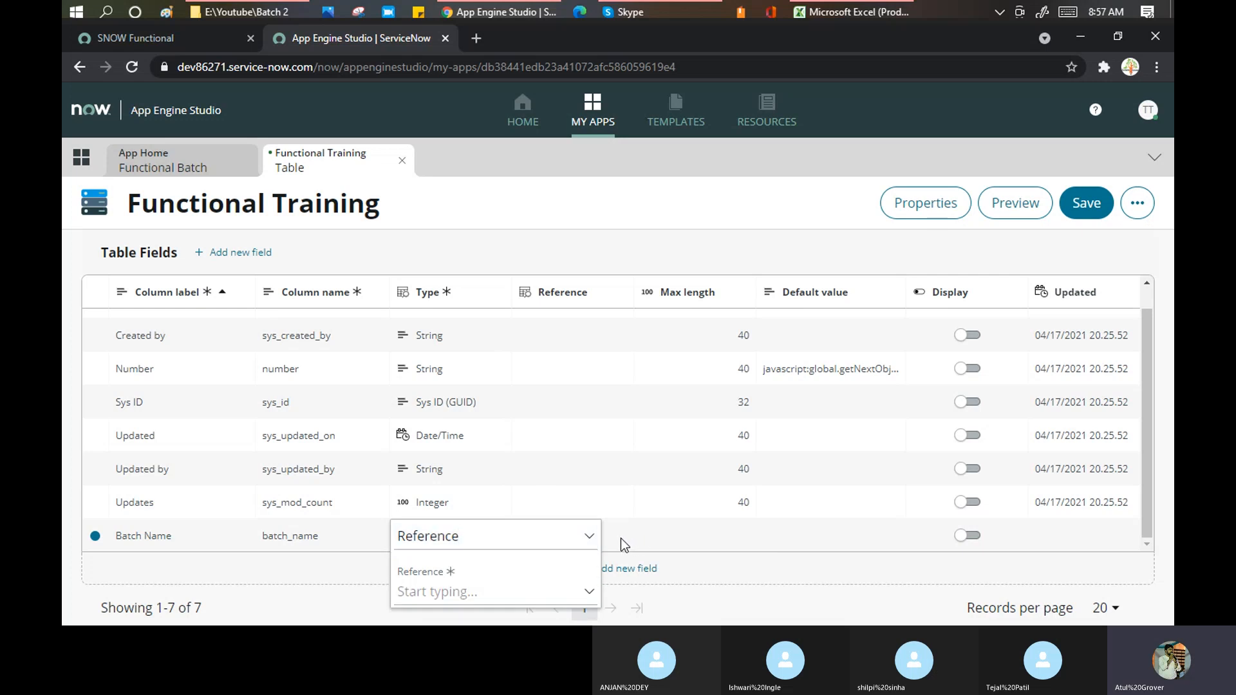
{"action": "left_click", "coordinate": [479, 590]}
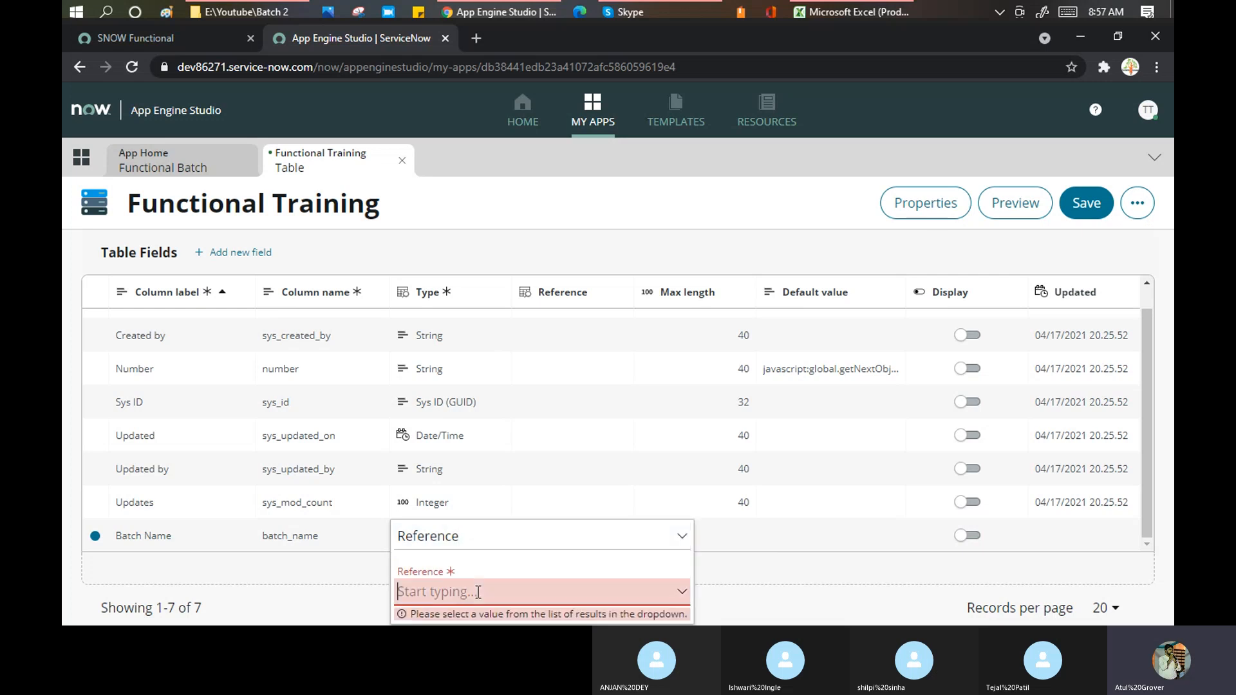
{"action": "type", "text": "User"}
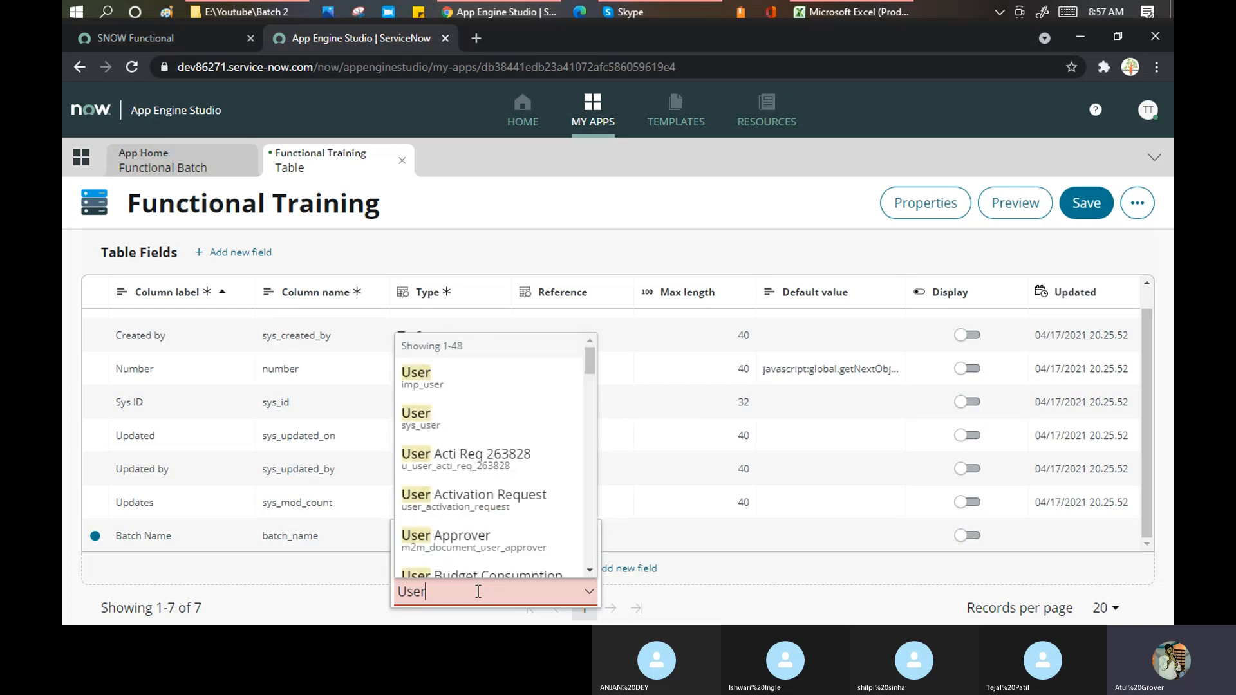
{"action": "left_click", "coordinate": [430, 422]}
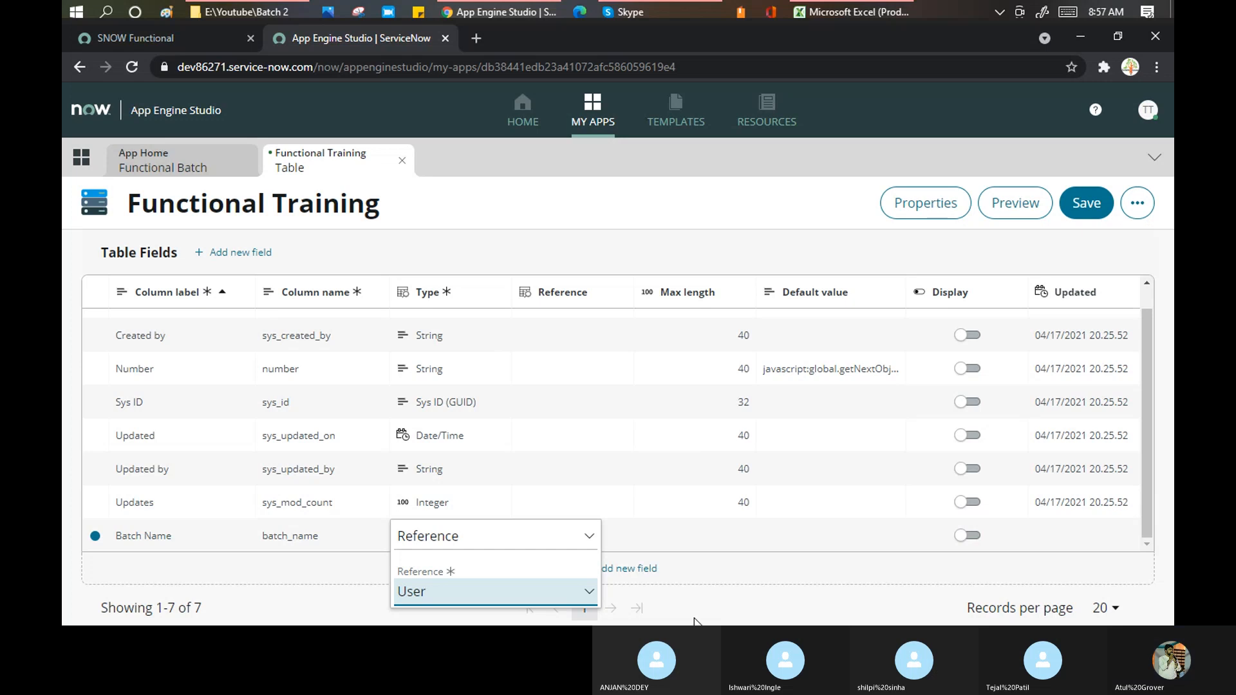
{"action": "left_click", "coordinate": [628, 538]}
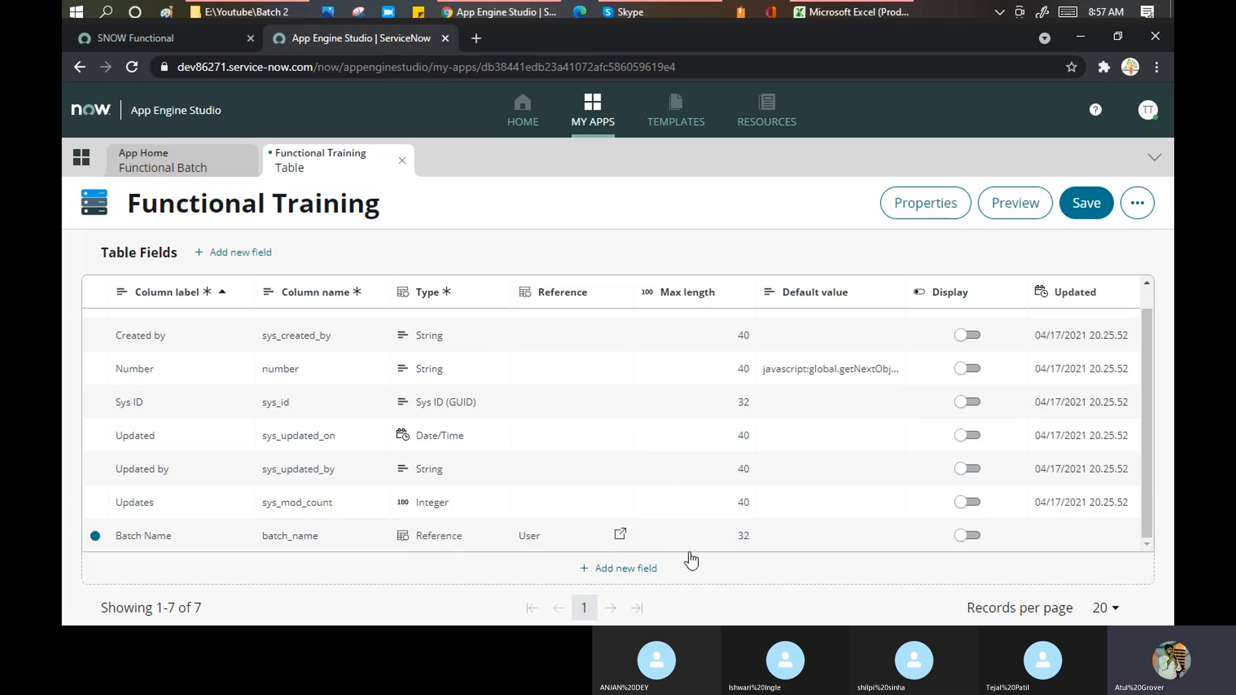
{"action": "left_click", "coordinate": [812, 544]}
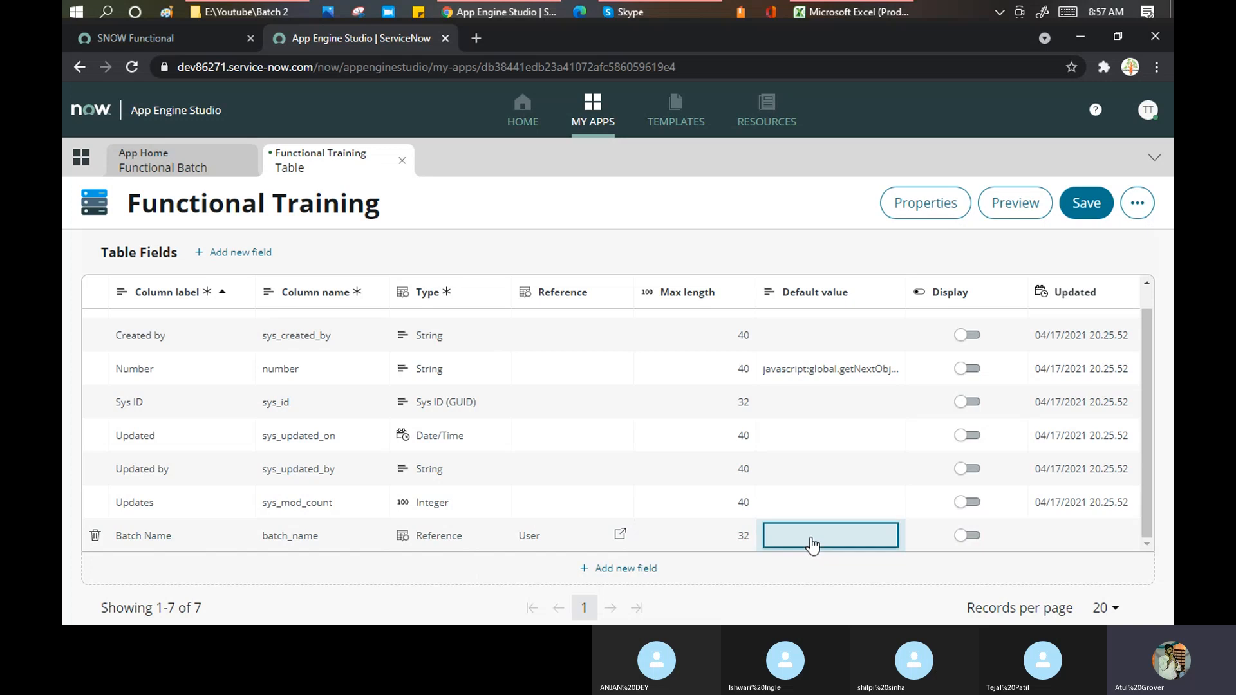
Try to look up a default user for the Batch Name field by name and with the ** wildcard.
{"action": "left_click", "coordinate": [812, 536]}
{"action": "type", "text": "Tuk"}
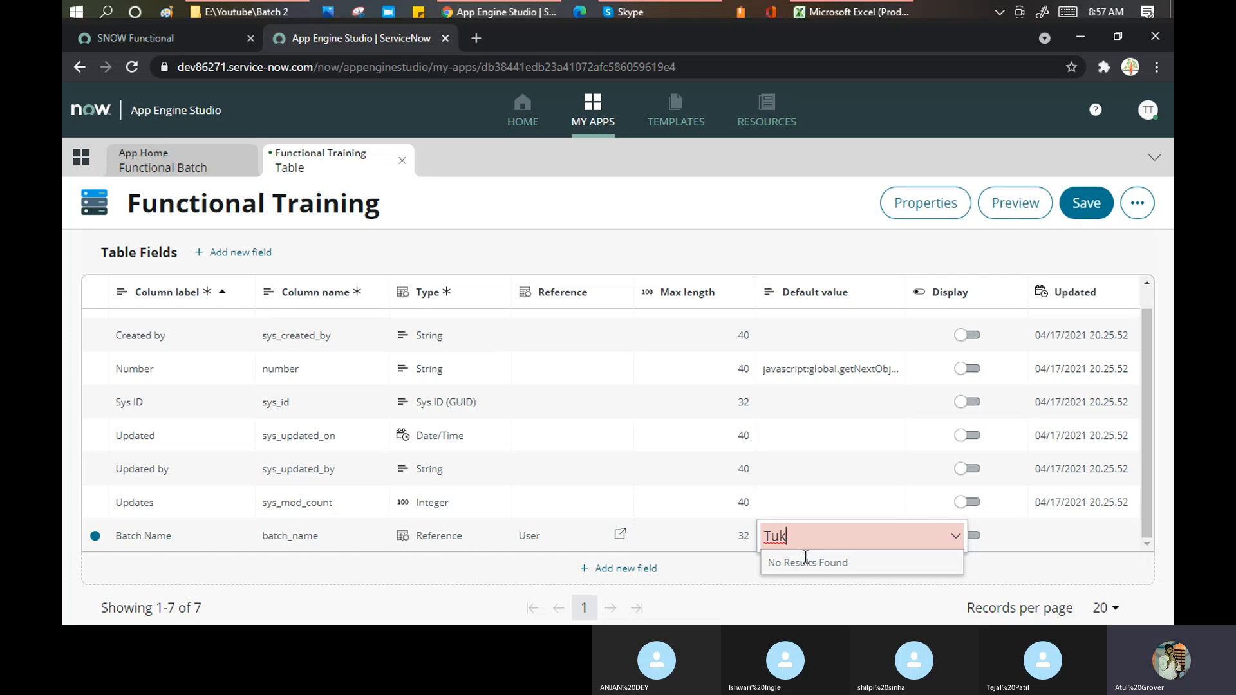
{"action": "key", "text": "BackSpace"}
{"action": "key", "text": "BackSpace"}
{"action": "key", "text": "BackSpace"}
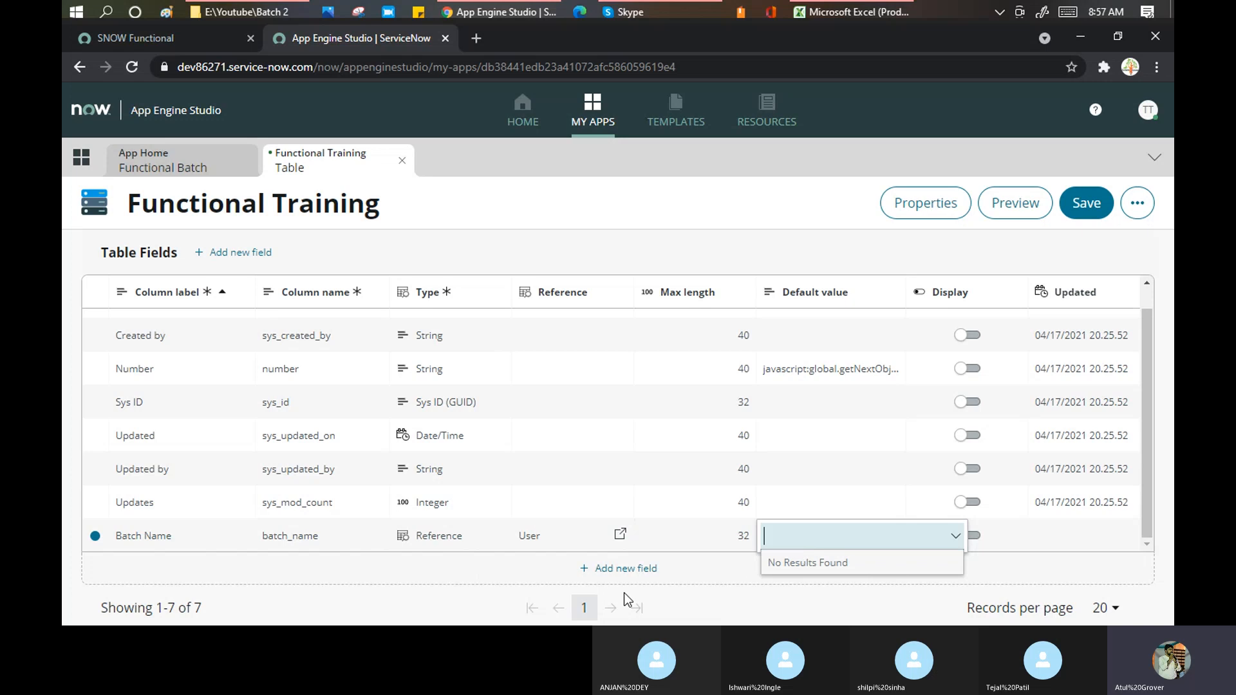
{"action": "type", "text": "**"}
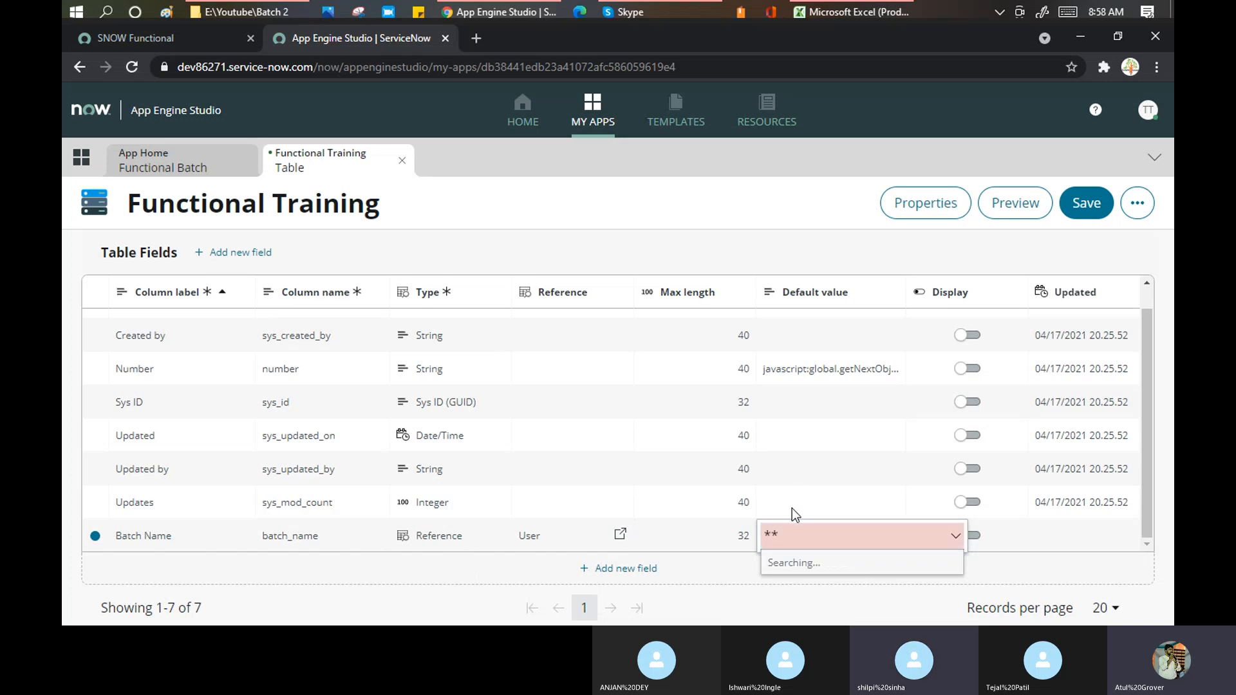
{"action": "key", "text": "BackSpace"}
{"action": "key", "text": "BackSpace"}
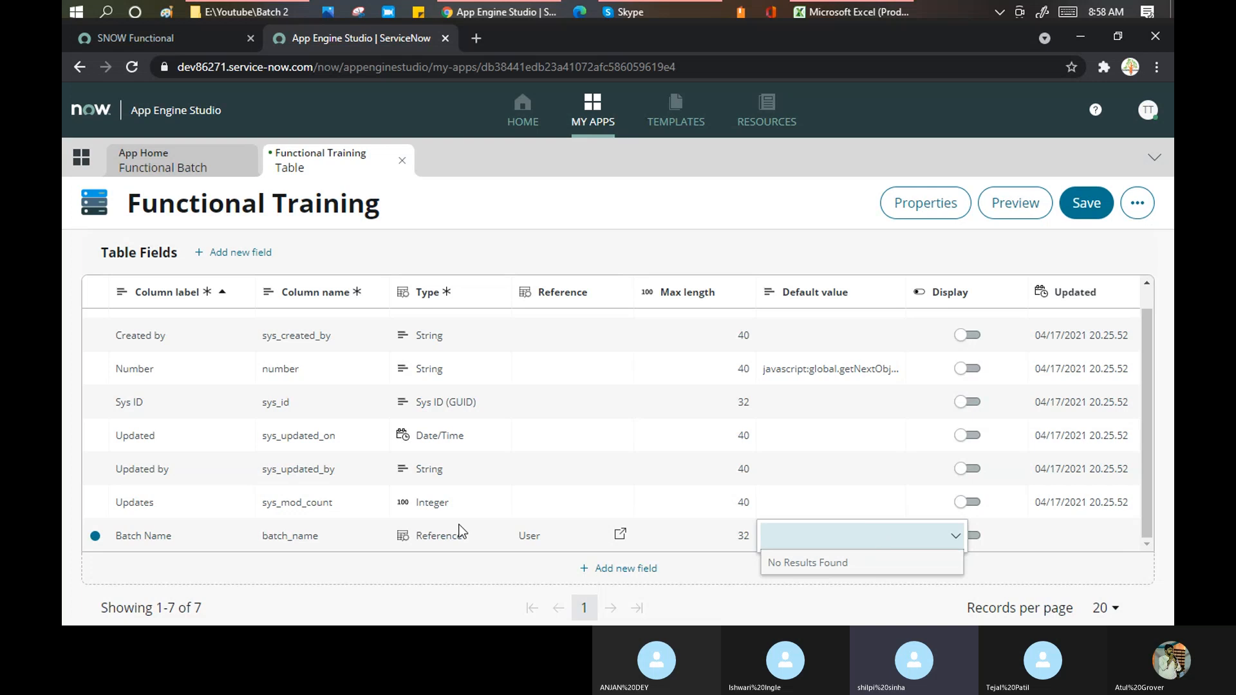
Find the Incident application's Create New module, open the form in a separate browser tab, and list its callers with the ** wildcard.
{"action": "left_click", "coordinate": [172, 37]}
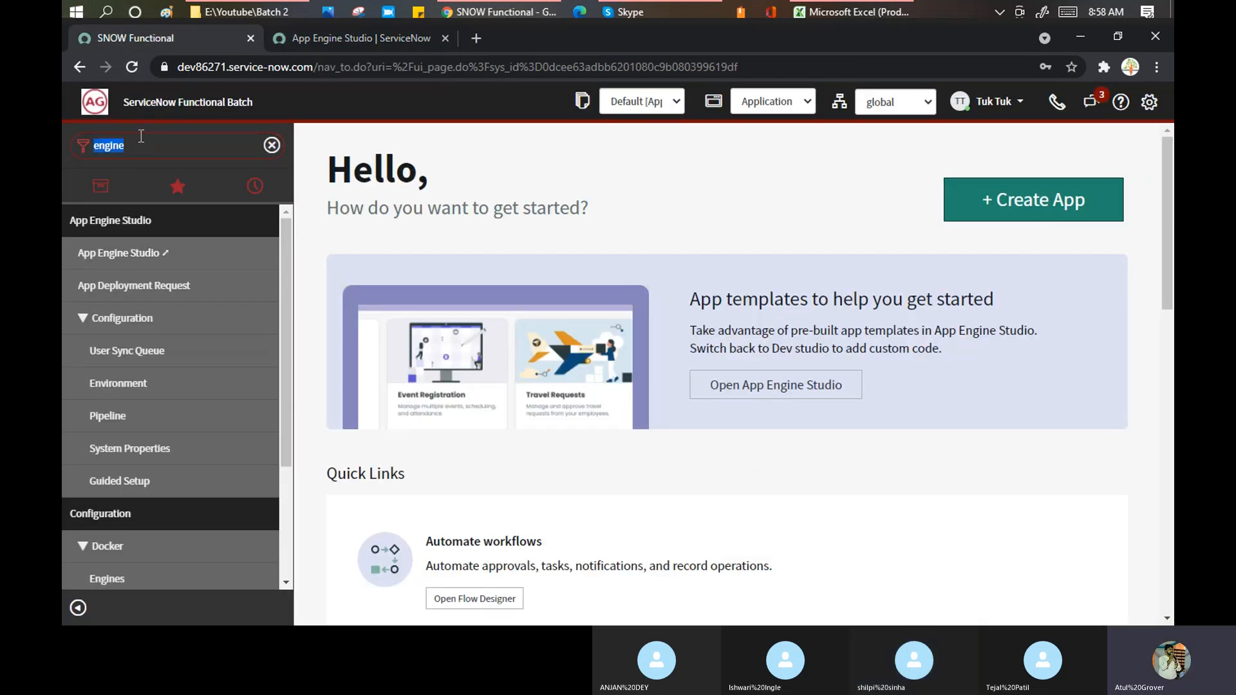
{"action": "type", "text": "In"}
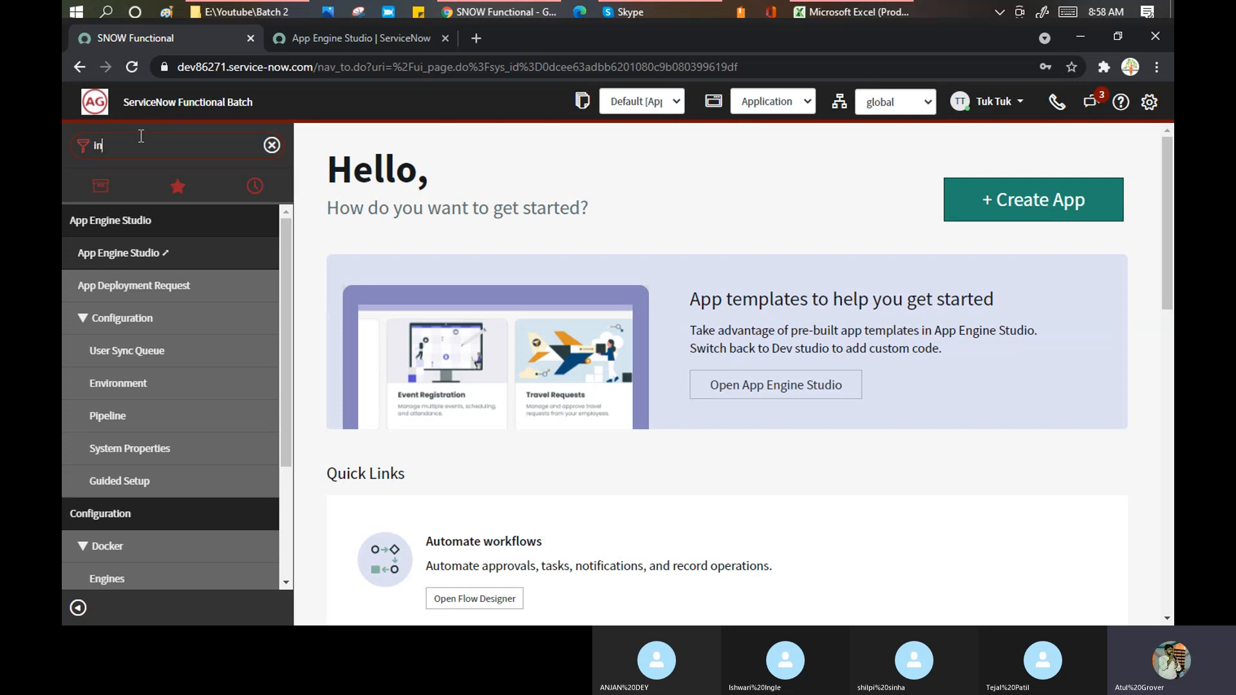
{"action": "type", "text": "cident"}
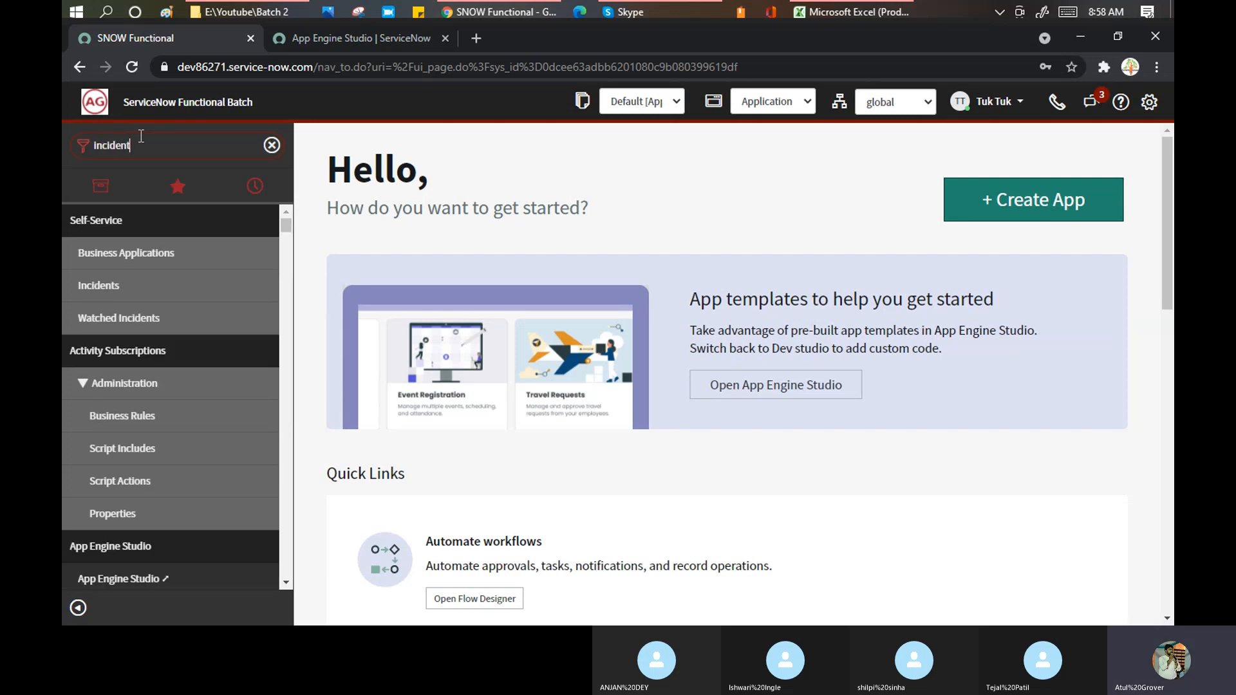
{"action": "scroll", "coordinate": [152, 451], "scroll_direction": "down", "scroll_amount": 2}
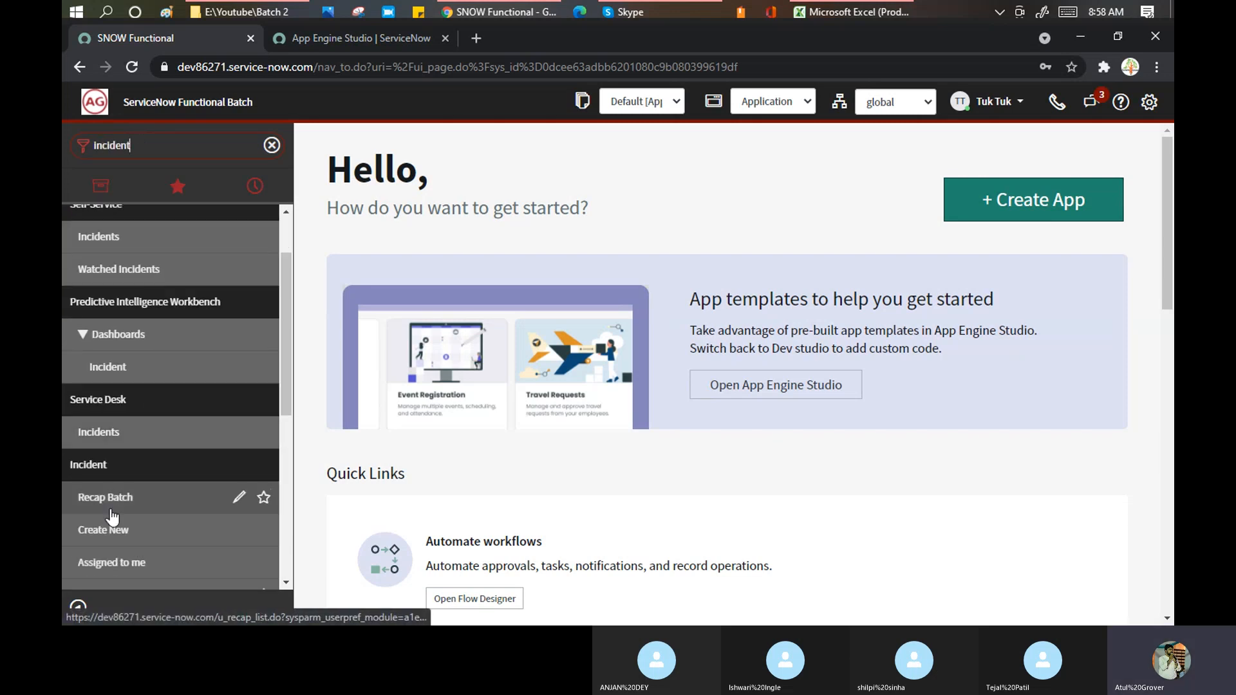
{"action": "middle_click", "coordinate": [108, 530]}
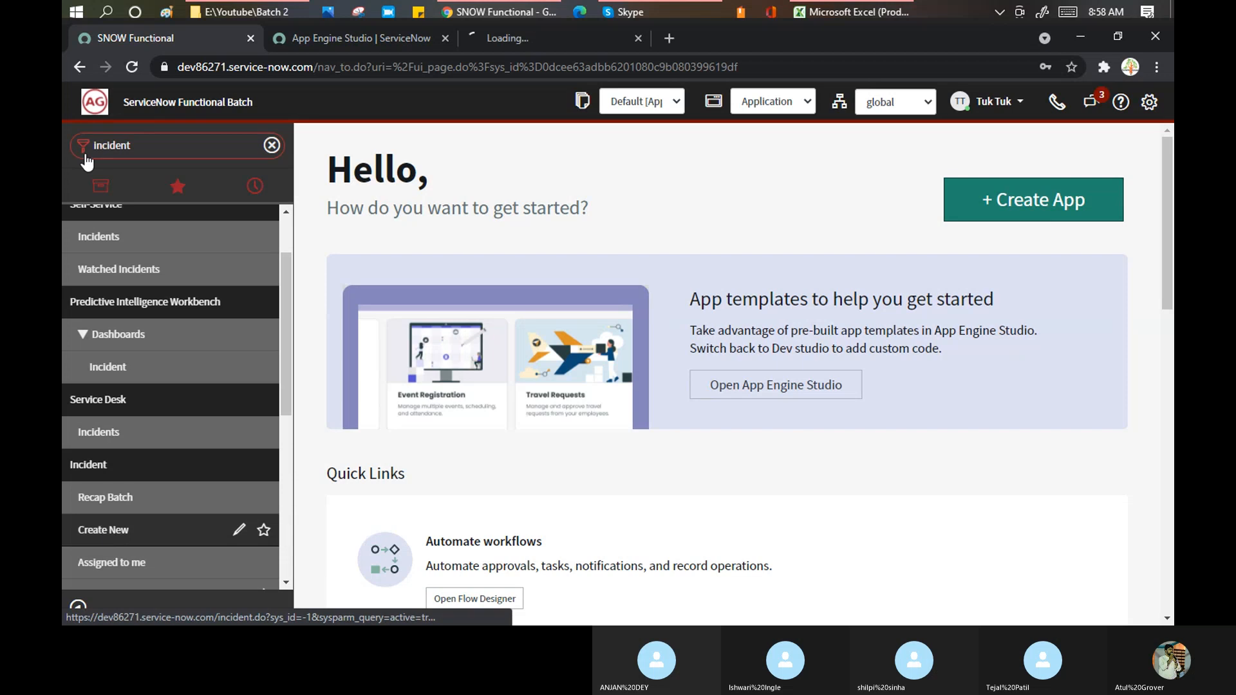
{"action": "left_click", "coordinate": [576, 40]}
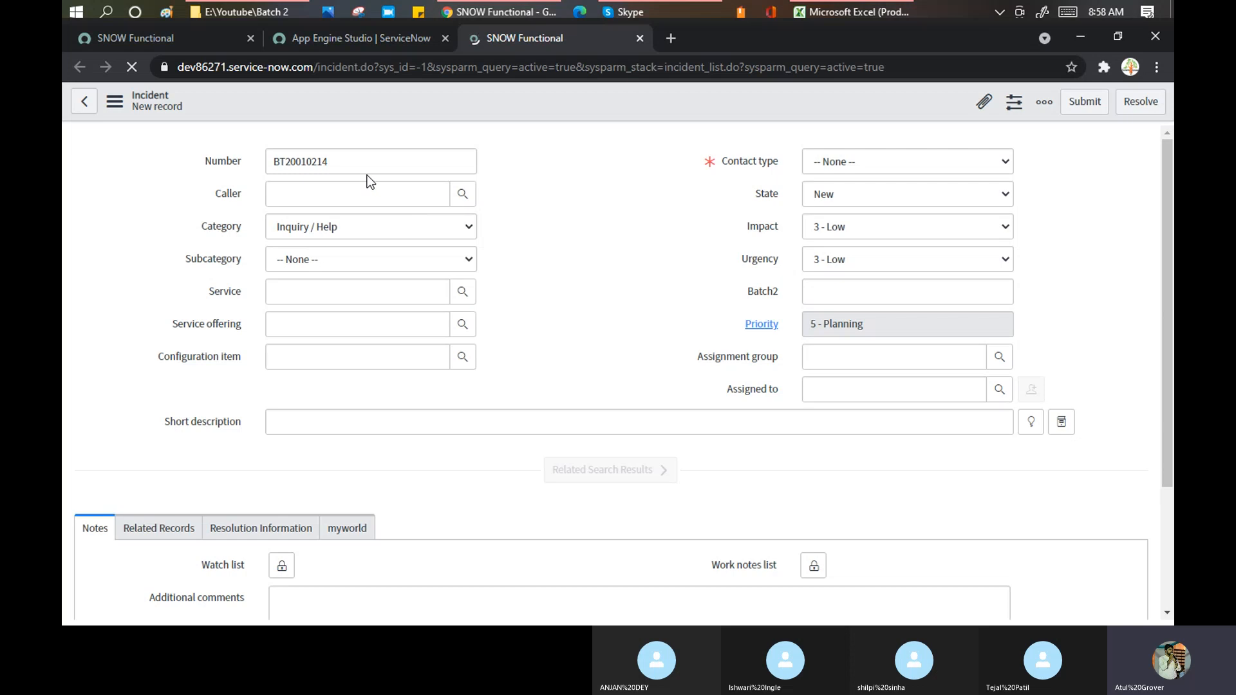
{"action": "left_click", "coordinate": [369, 192]}
{"action": "type", "text": "**"}
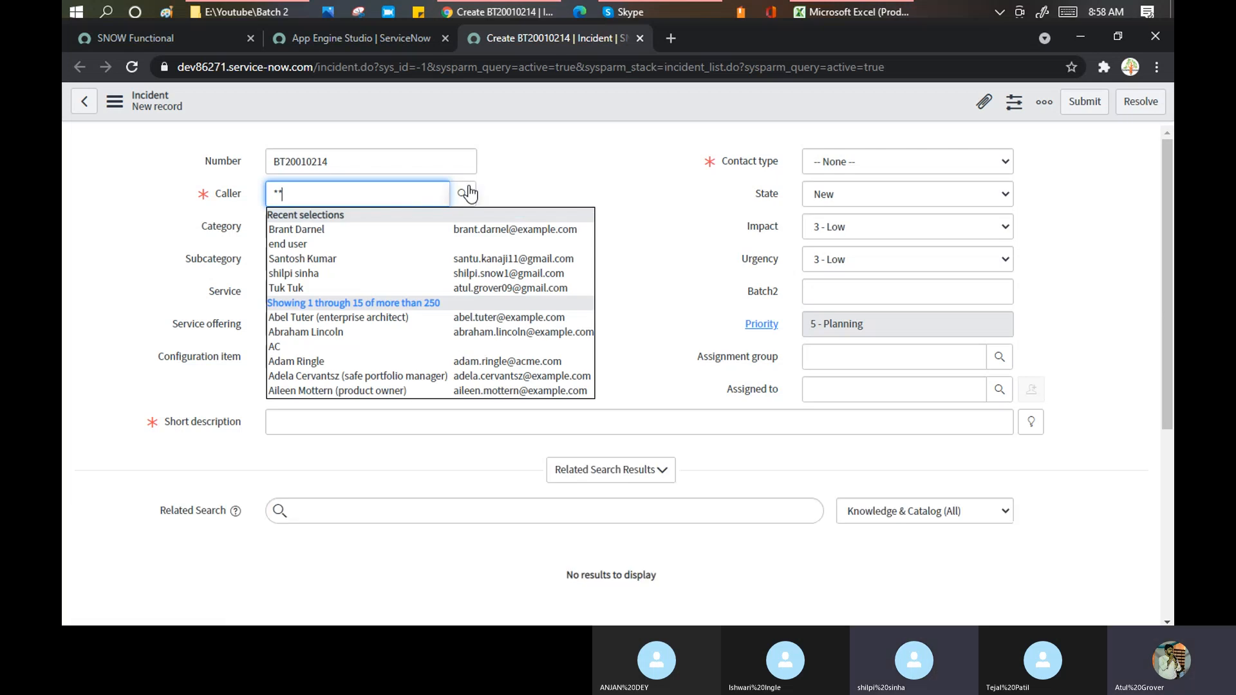
Save the Functional Training table in App Engine Studio and reopen the Functional Batch app from the app list.
{"action": "left_click", "coordinate": [344, 37]}
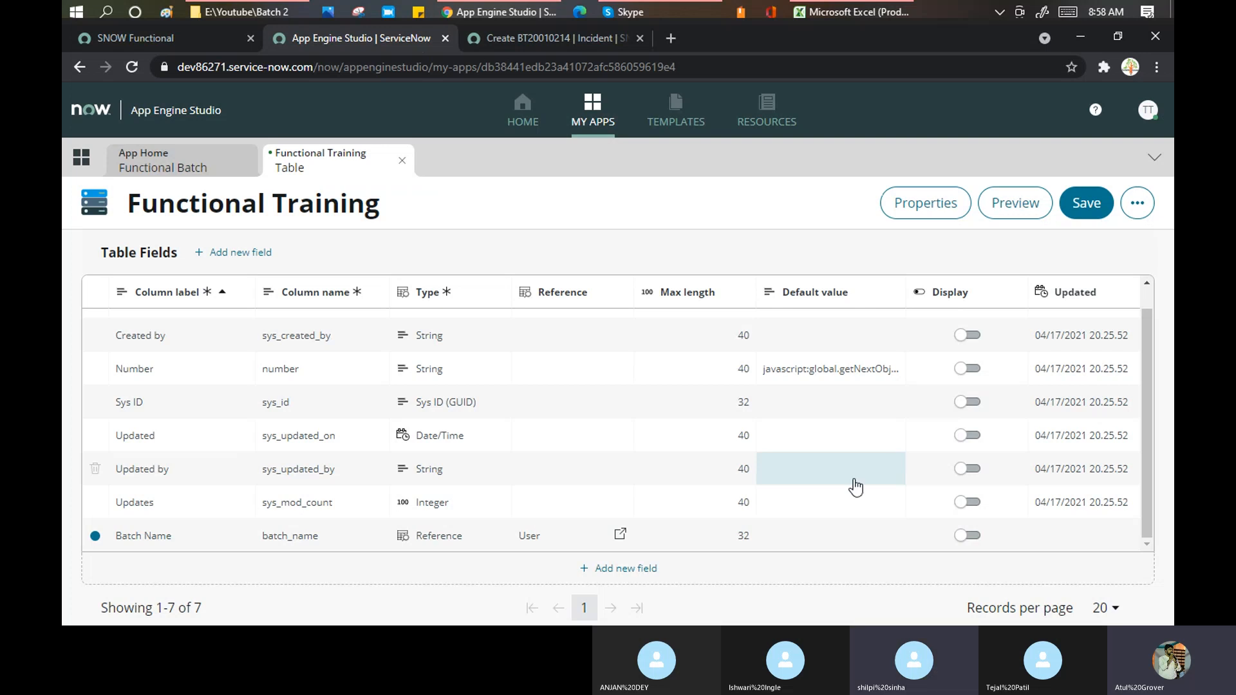
{"action": "left_click", "coordinate": [1079, 216]}
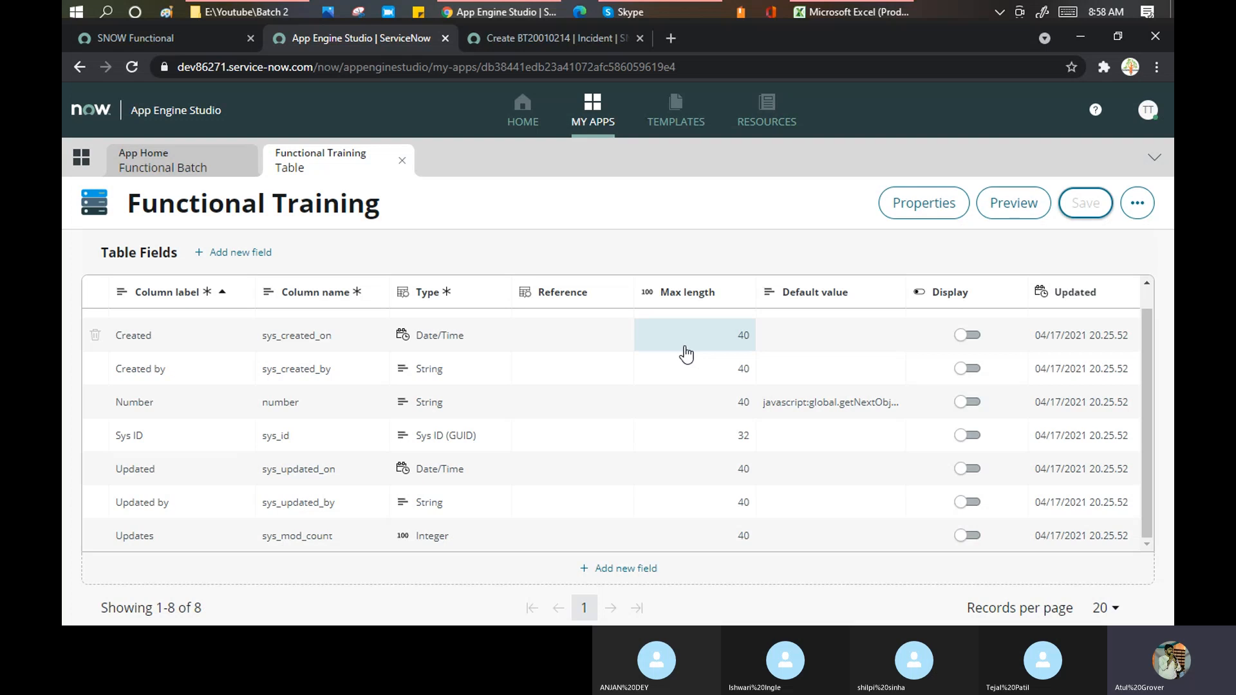
{"action": "left_click", "coordinate": [84, 162]}
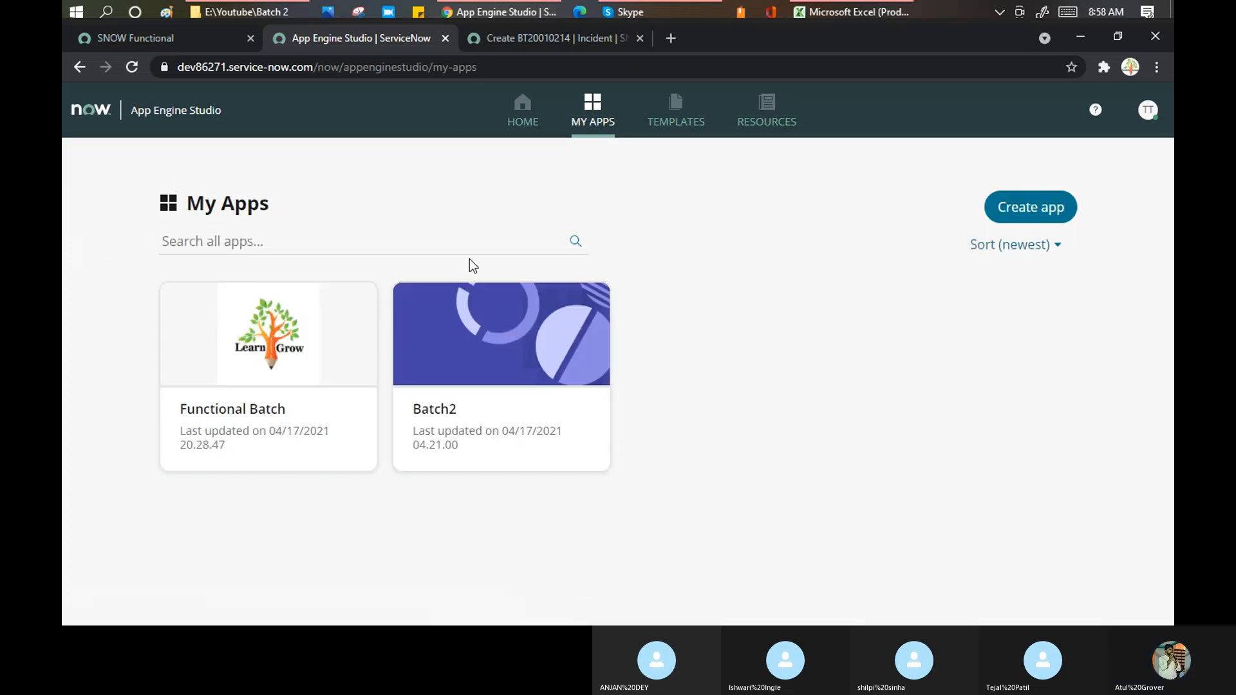
{"action": "left_click", "coordinate": [260, 314]}
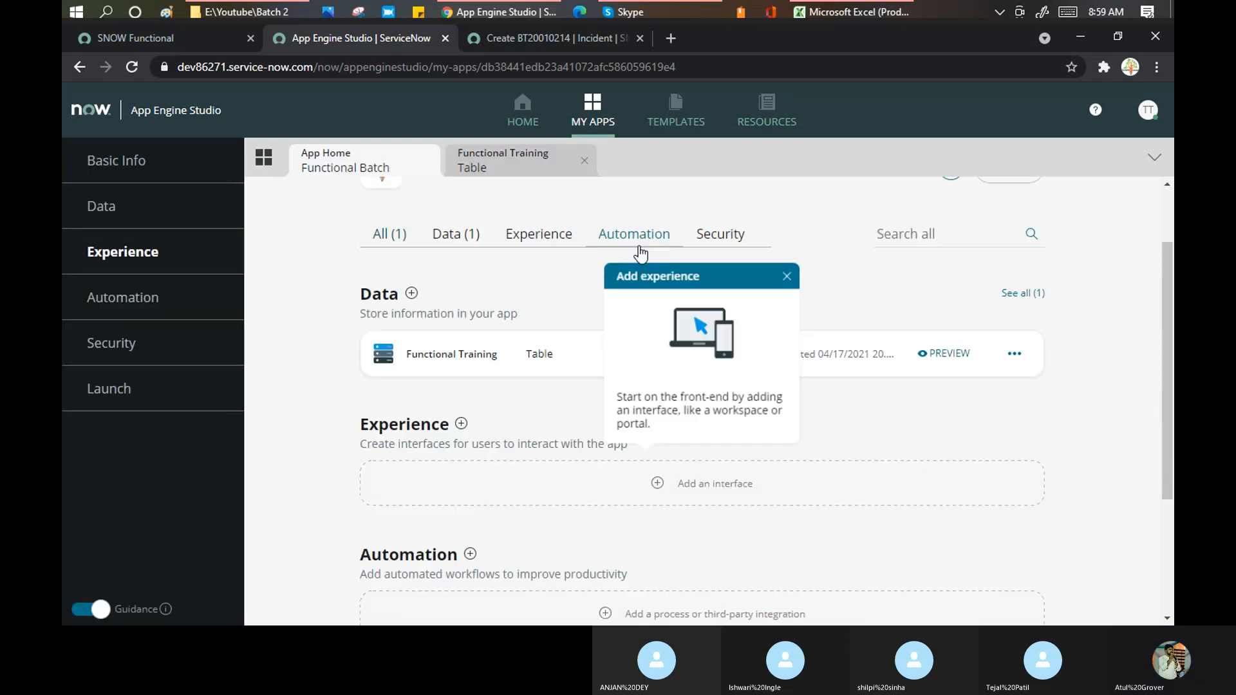
Review the app home sections and the Add experience guidance, and dismiss the guidance tip.
{"action": "scroll", "coordinate": [640, 255], "scroll_direction": "down", "scroll_amount": 3}
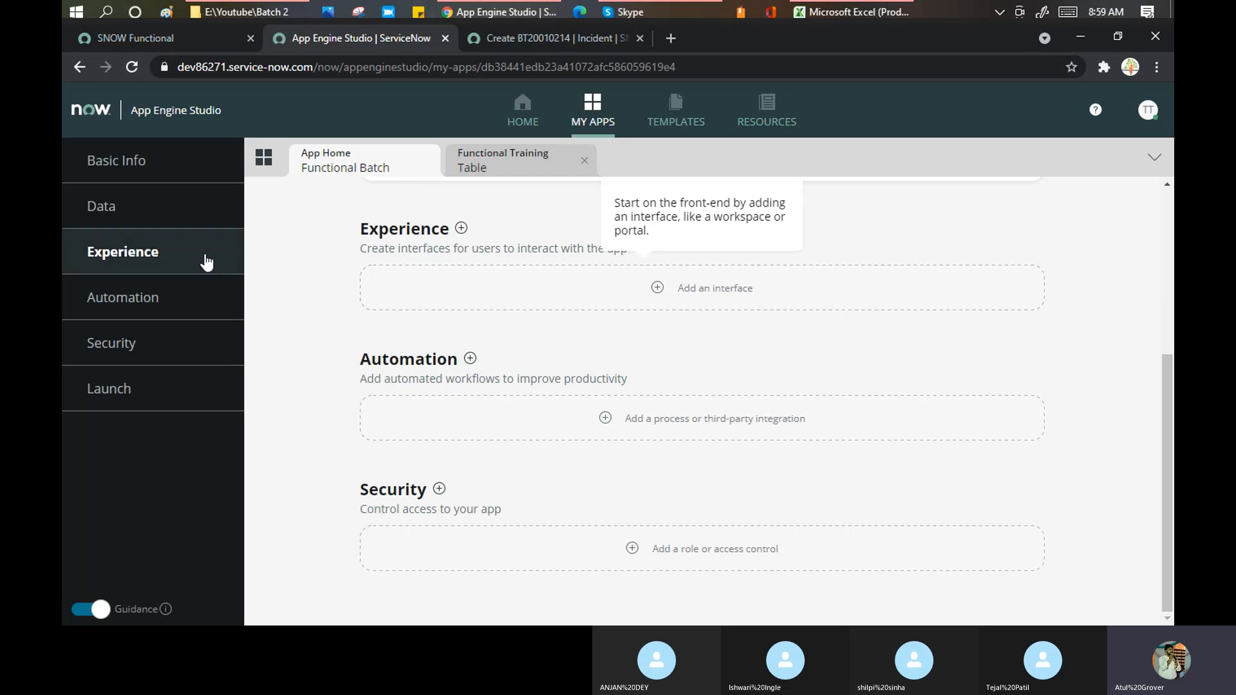
{"action": "scroll", "coordinate": [373, 317], "scroll_direction": "up", "scroll_amount": 3}
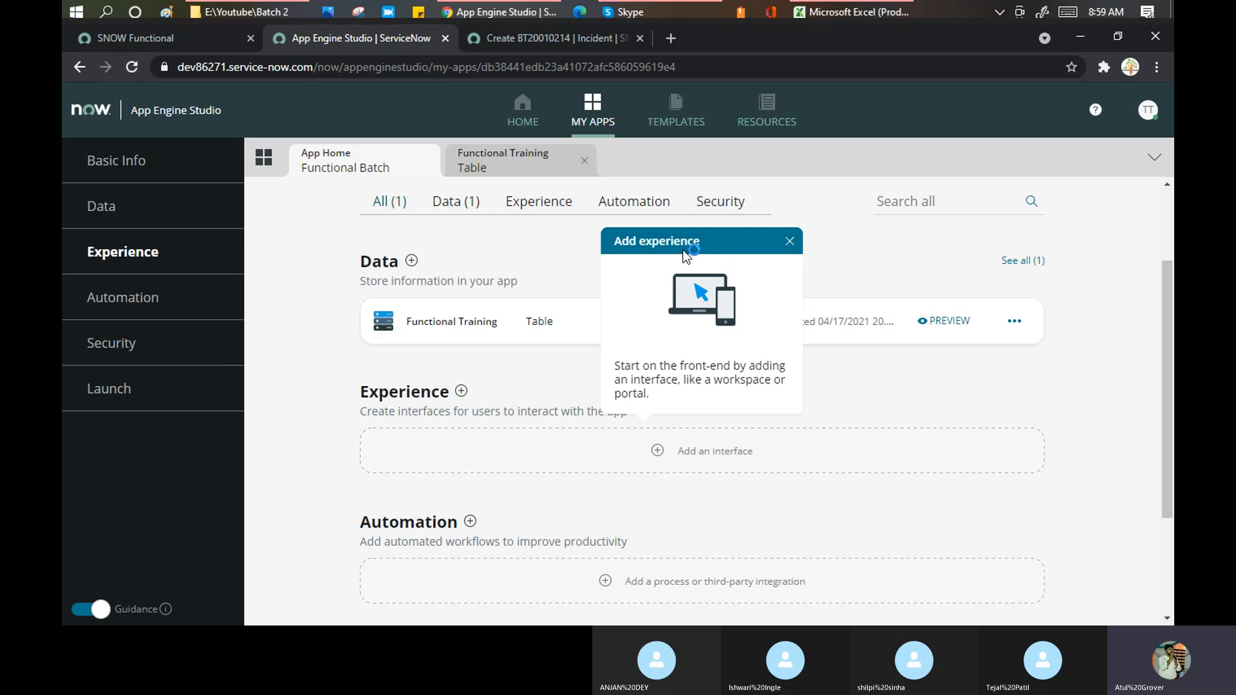
{"action": "left_click_drag", "start_coordinate": [657, 371], "coordinate": [755, 380]}
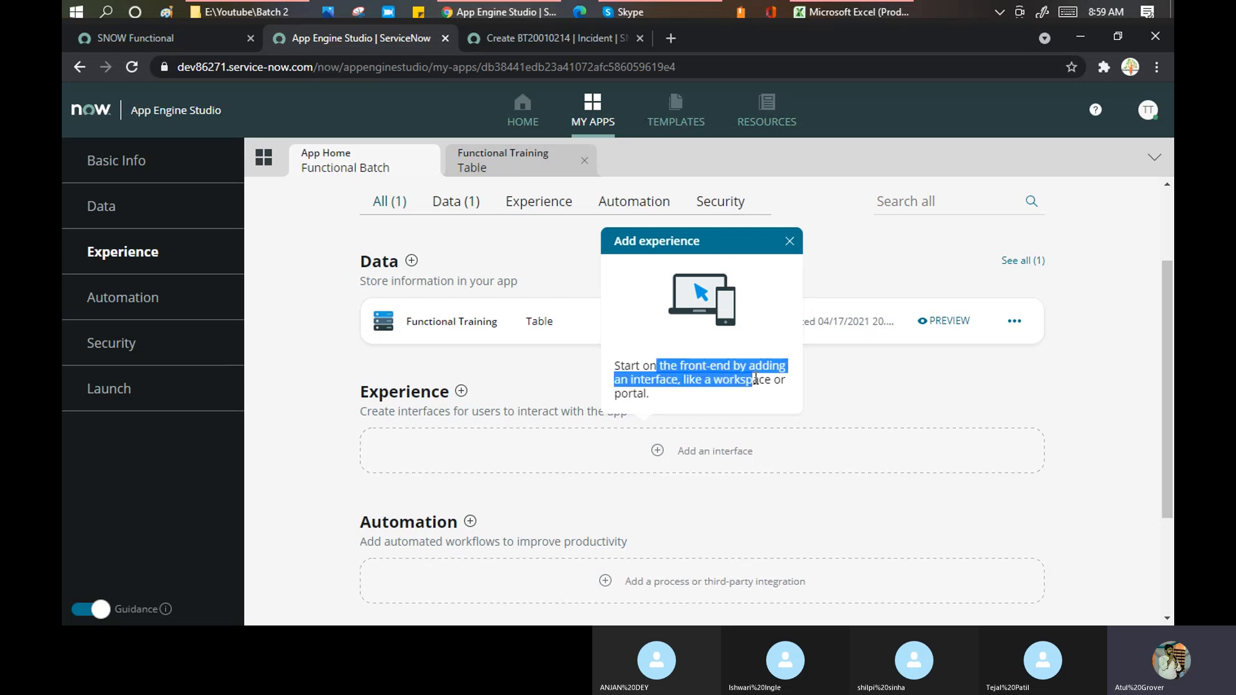
{"action": "left_click", "coordinate": [789, 241]}
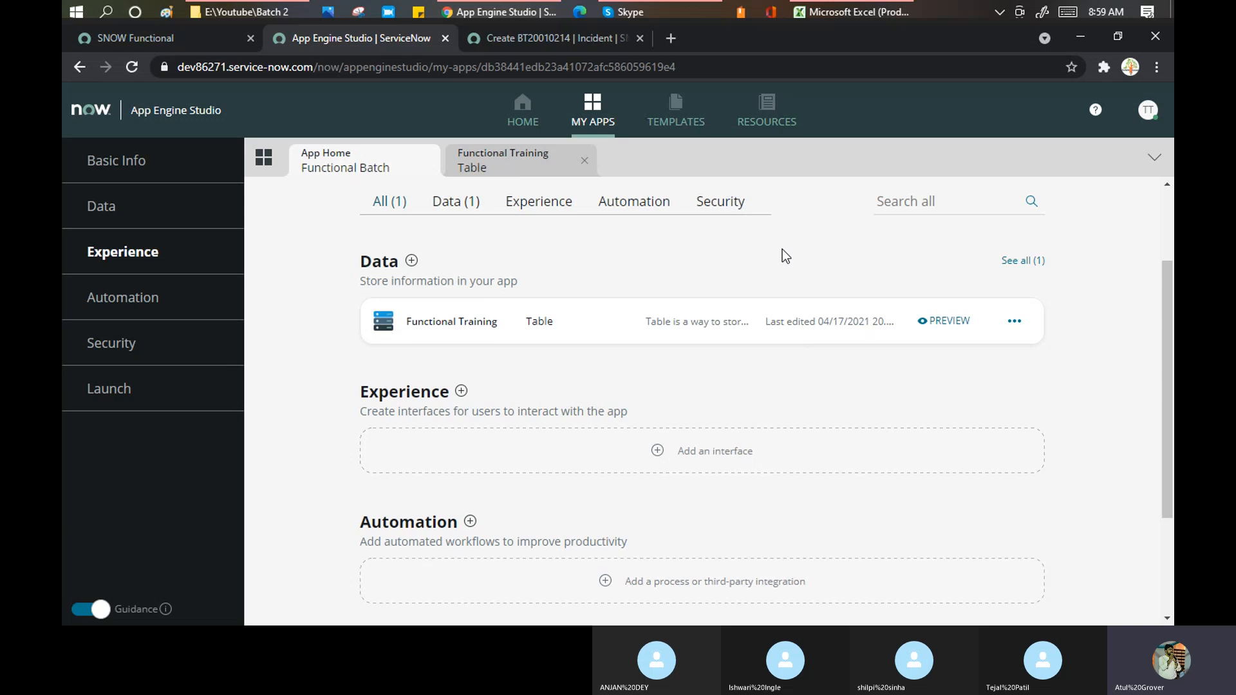
Start adding a Portal interface to the Functional Batch app's Experience section.
{"action": "scroll", "coordinate": [782, 251], "scroll_direction": "down", "scroll_amount": 3}
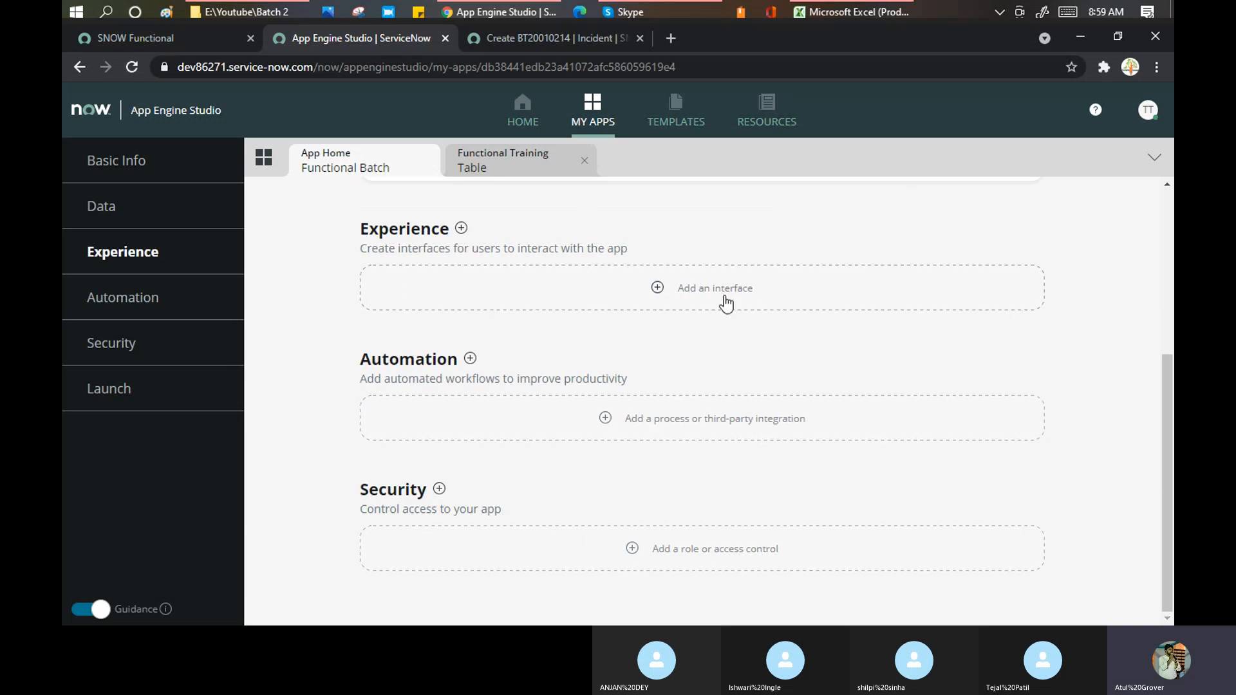
{"action": "left_click", "coordinate": [696, 293]}
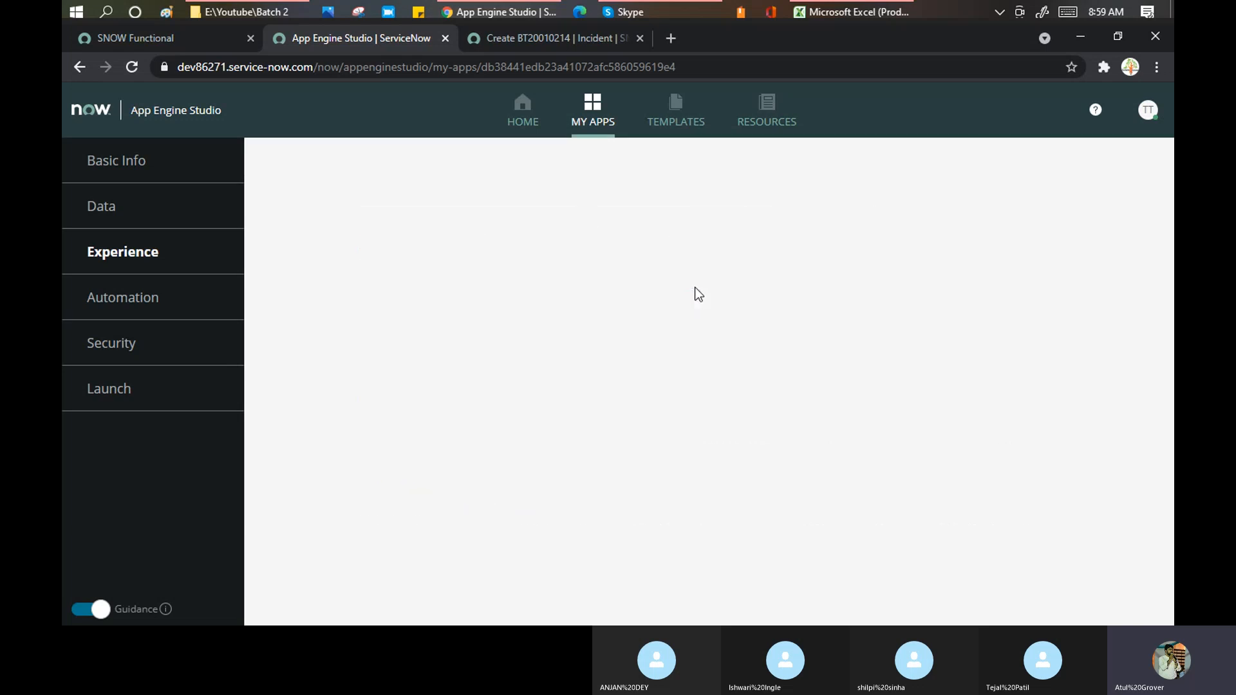
{"action": "scroll", "coordinate": [635, 306], "scroll_direction": "down", "scroll_amount": 3}
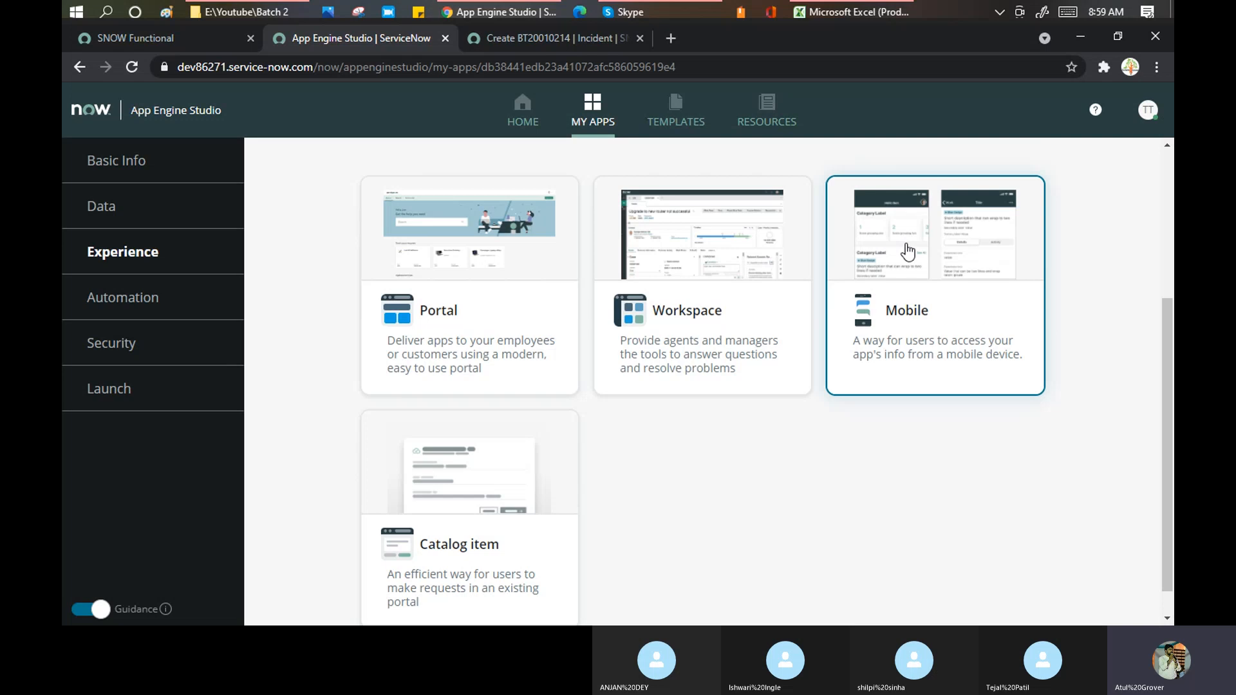
{"action": "left_click", "coordinate": [461, 282]}
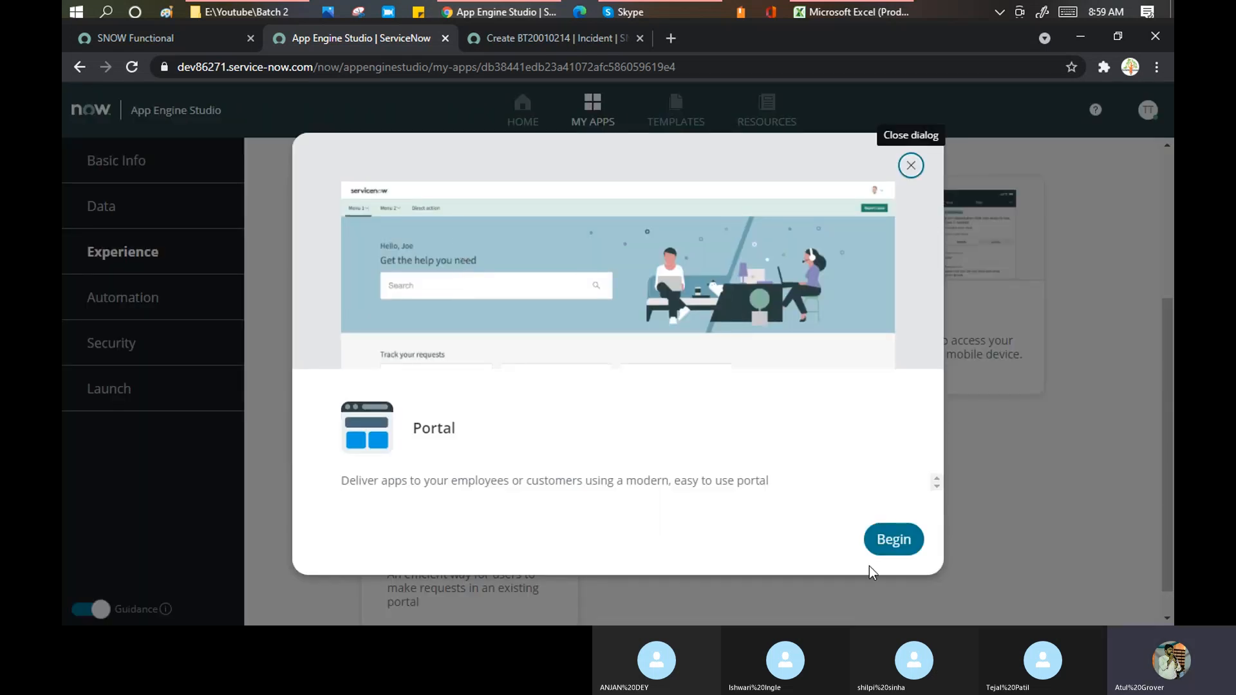
{"action": "left_click", "coordinate": [897, 541]}
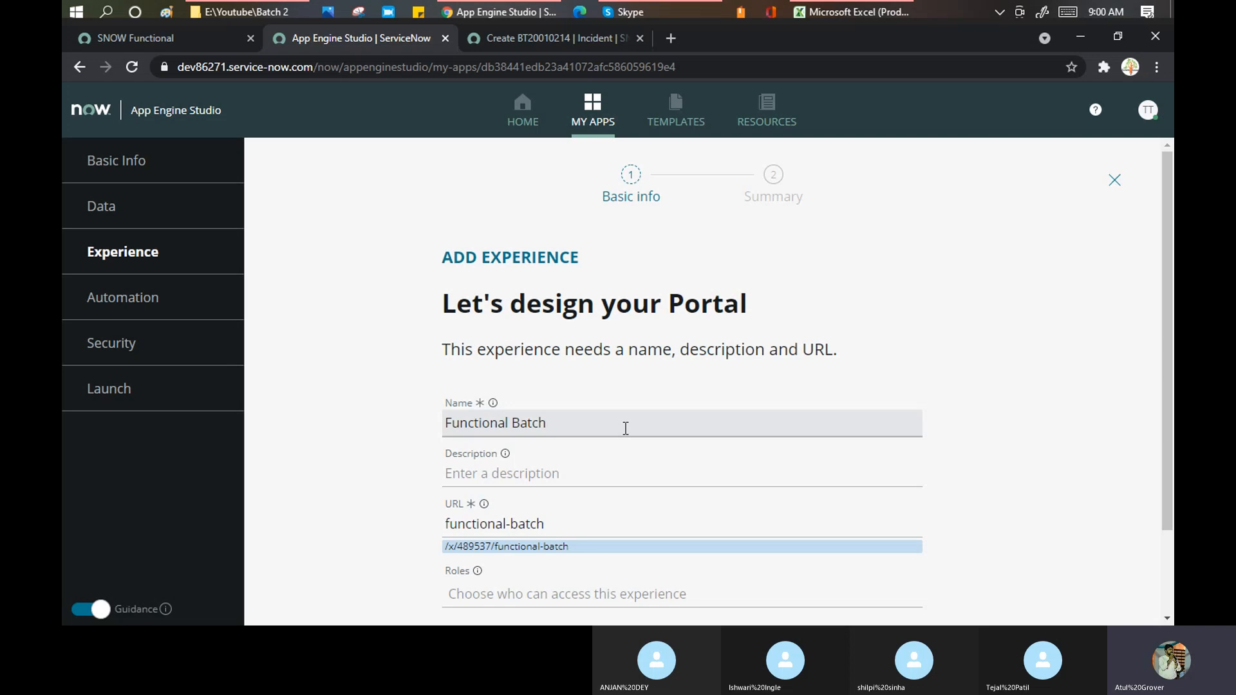
Copy the portal path /x/489537/functional-batch, leave the roles empty, and create the Functional Batch portal with its prefilled name and URL.
{"action": "scroll", "coordinate": [659, 365], "scroll_direction": "down", "scroll_amount": 2}
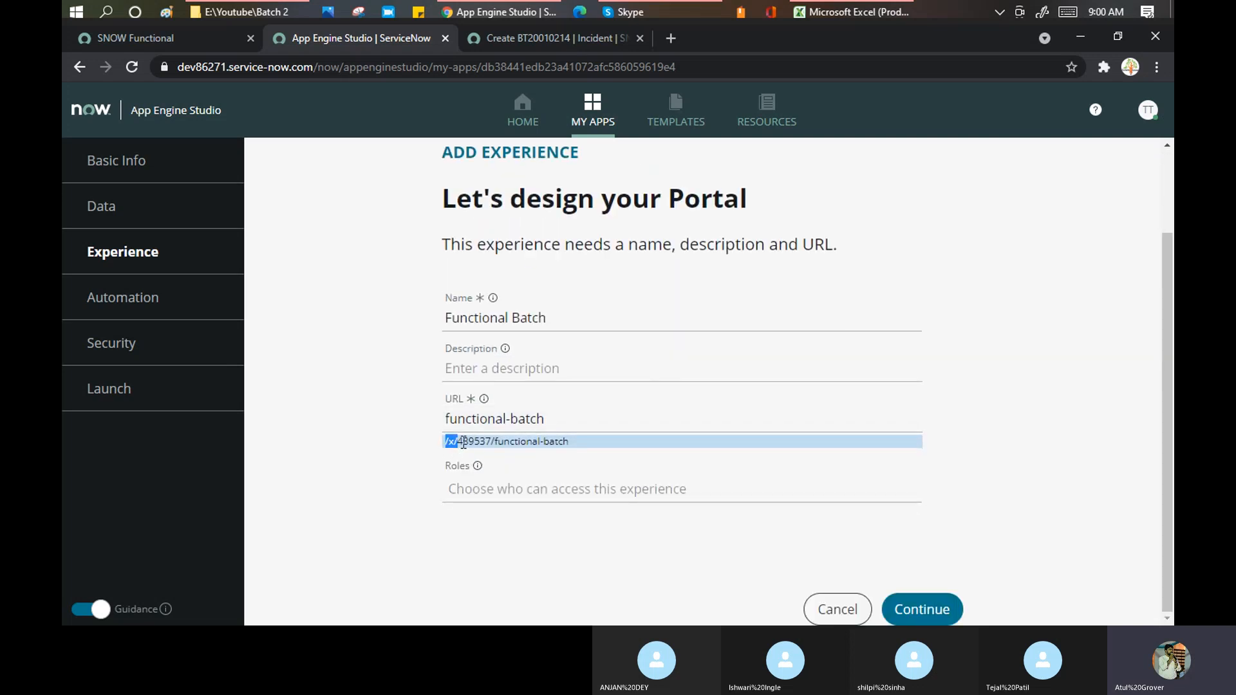
{"action": "left_click_drag", "start_coordinate": [444, 443], "coordinate": [569, 442]}
{"action": "key", "text": "ctrl+c"}
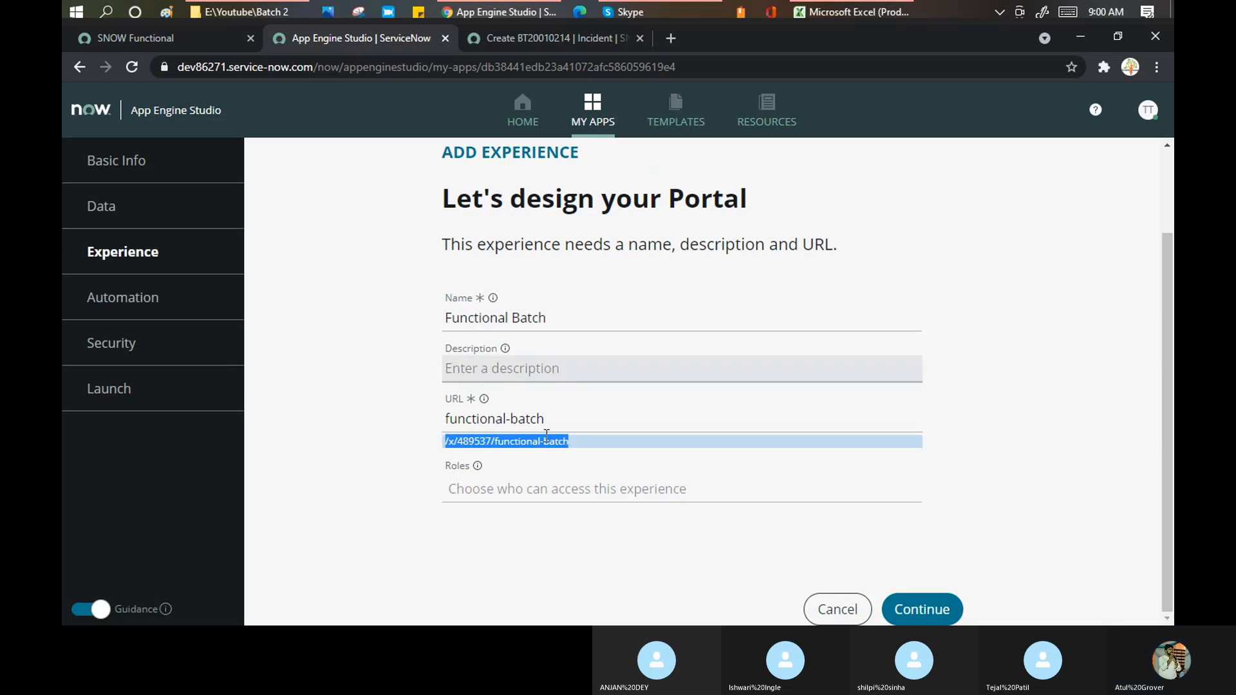
{"action": "left_click", "coordinate": [534, 491]}
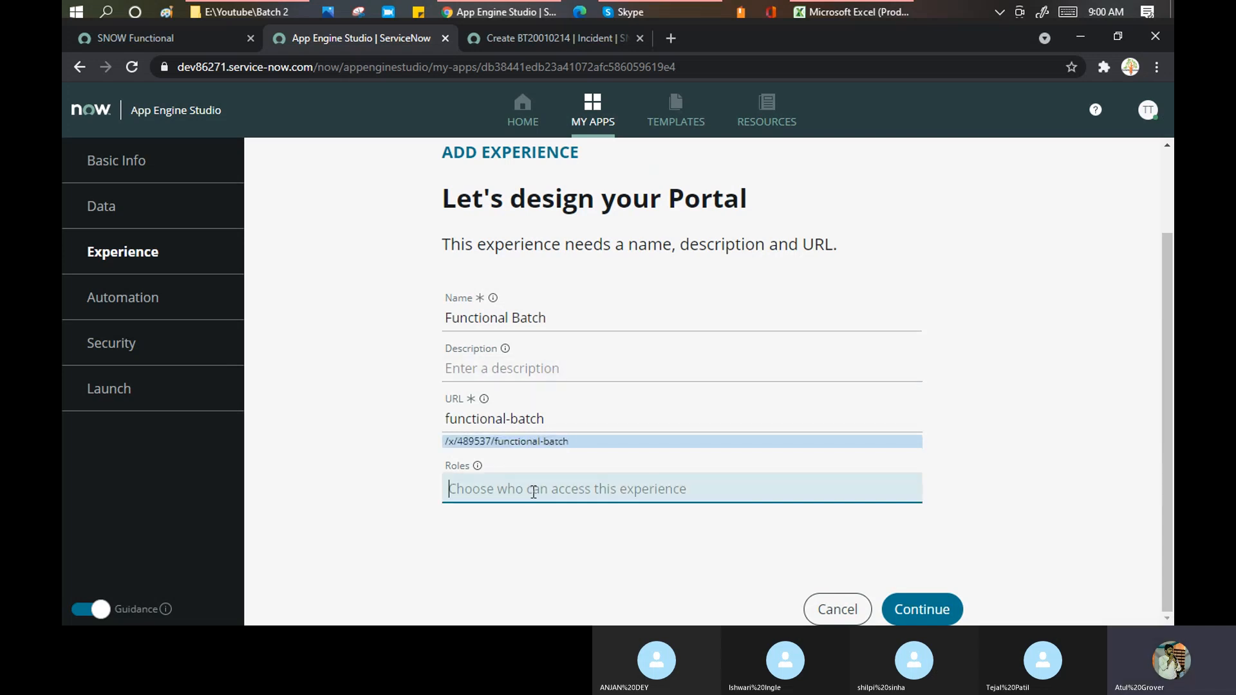
{"action": "left_click", "coordinate": [928, 613]}
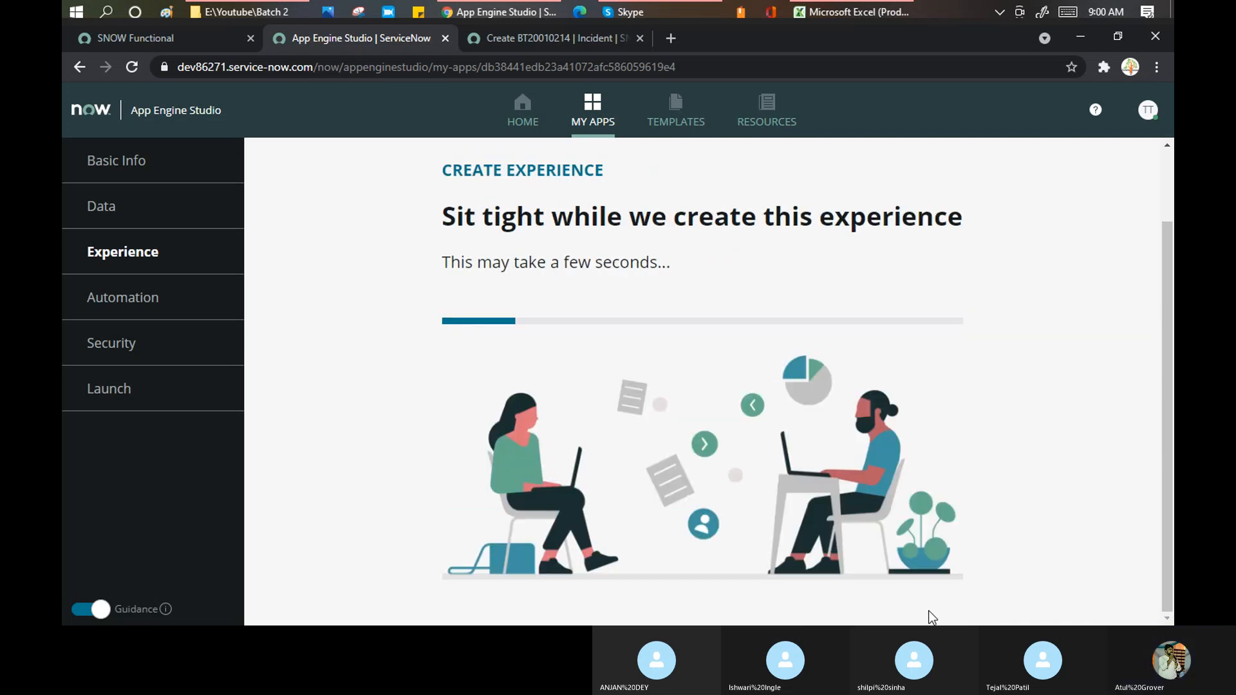
Try to open the portal in a new browser tab at dev86271.service-now.com//x/489537/functional-batch.
{"action": "left_click", "coordinate": [672, 38]}
{"action": "type", "text": "dev"}
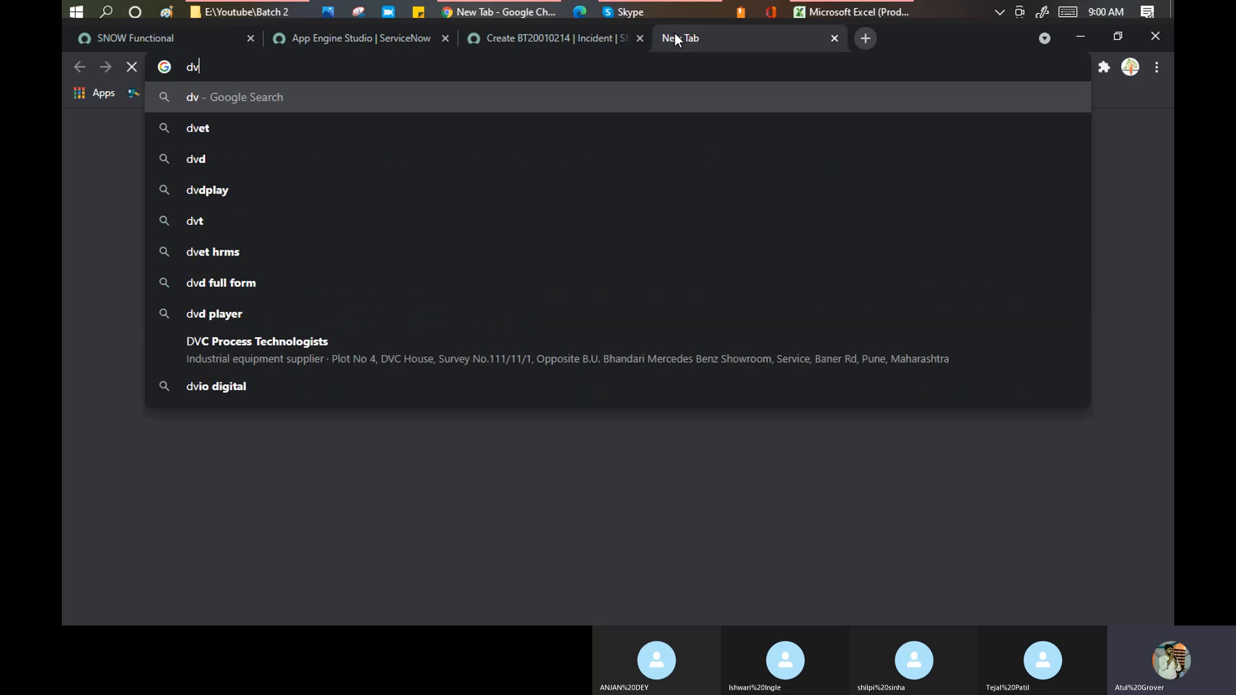
{"action": "key", "text": "Right"}
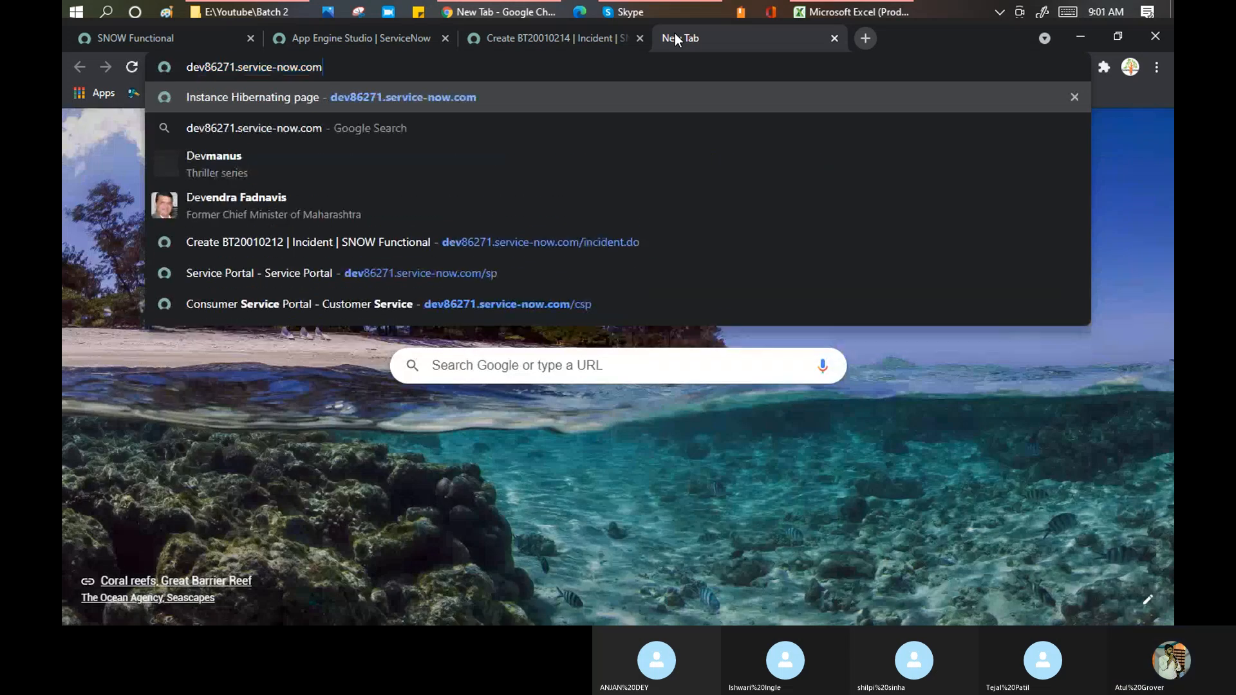
{"action": "type", "text": "/"}
{"action": "key", "text": "ctrl+v"}
{"action": "key", "text": "Return"}
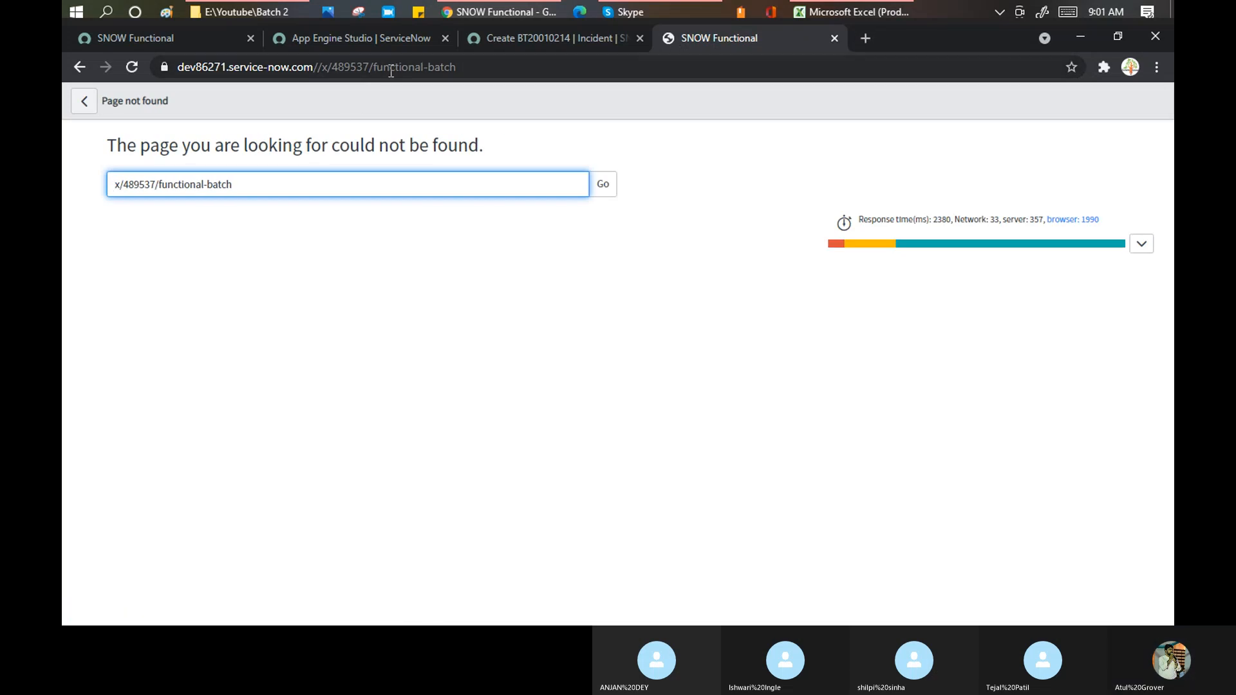
Replace the address with dev86271.service-now.com/x/489537/functional-batch and load the Functional Batch portal.
{"action": "left_click", "coordinate": [319, 67]}
{"action": "key", "text": "ctrl+a"}
{"action": "key", "text": "BackSpace"}
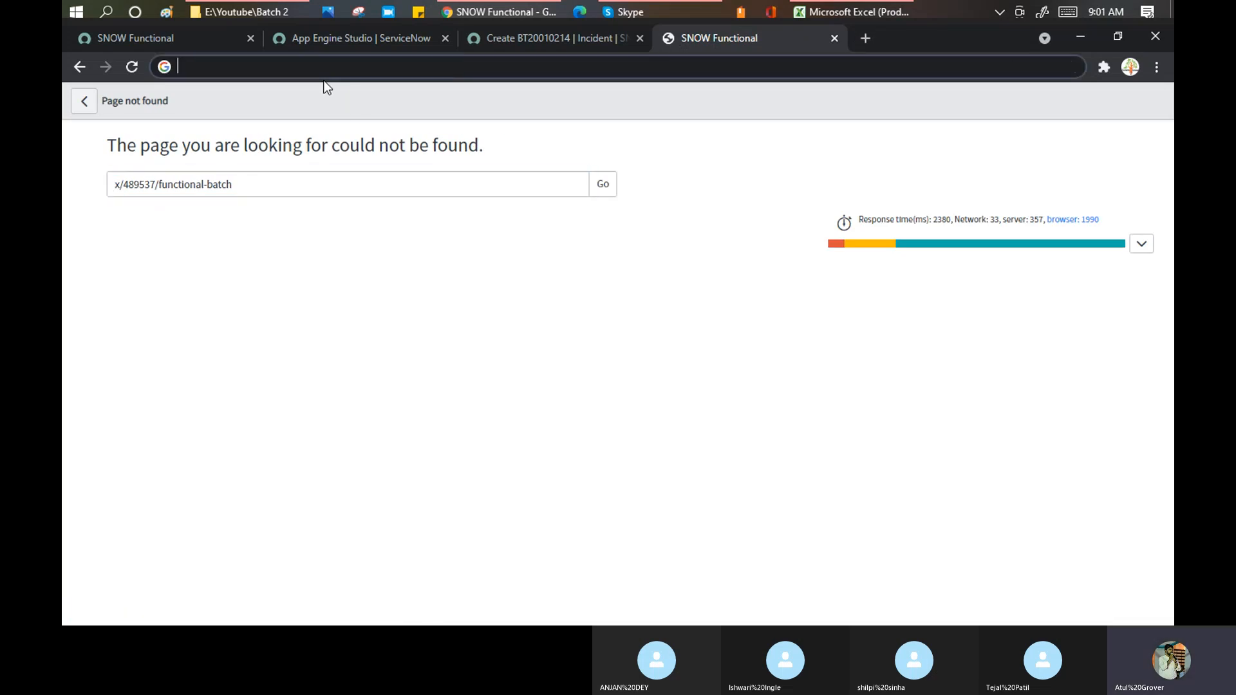
{"action": "type", "text": "dev86271.service-now.com"}
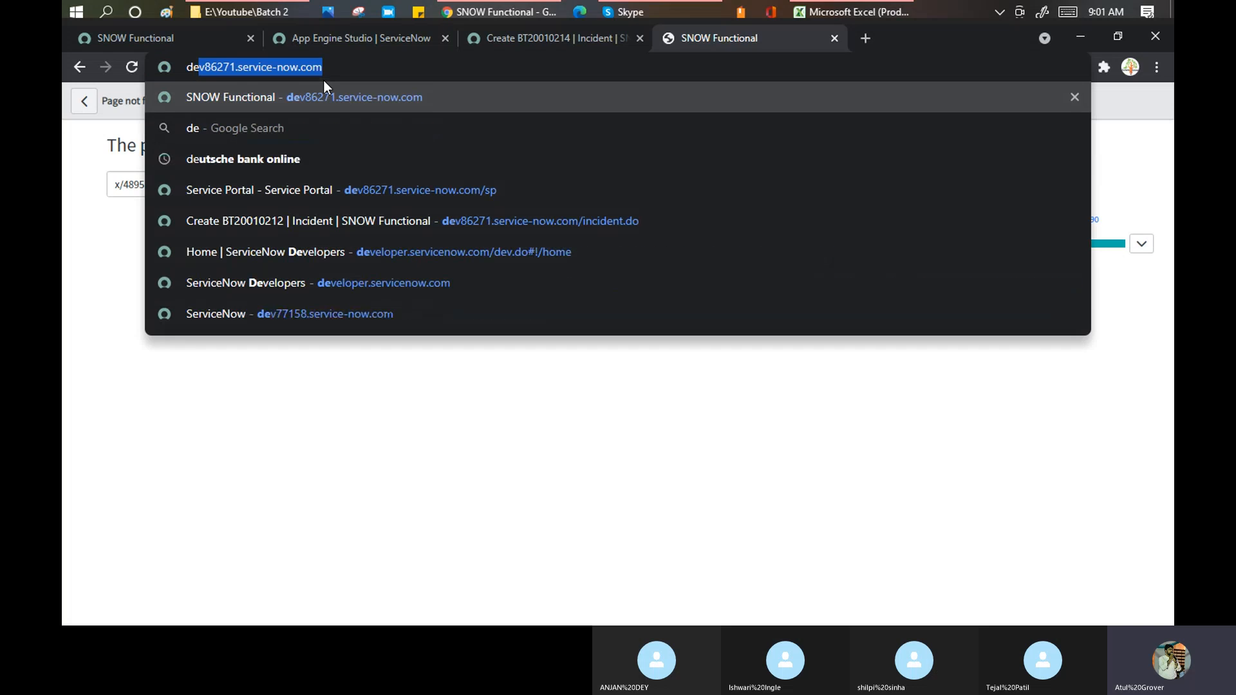
{"action": "key", "text": "Right"}
{"action": "key", "text": "ctrl+v"}
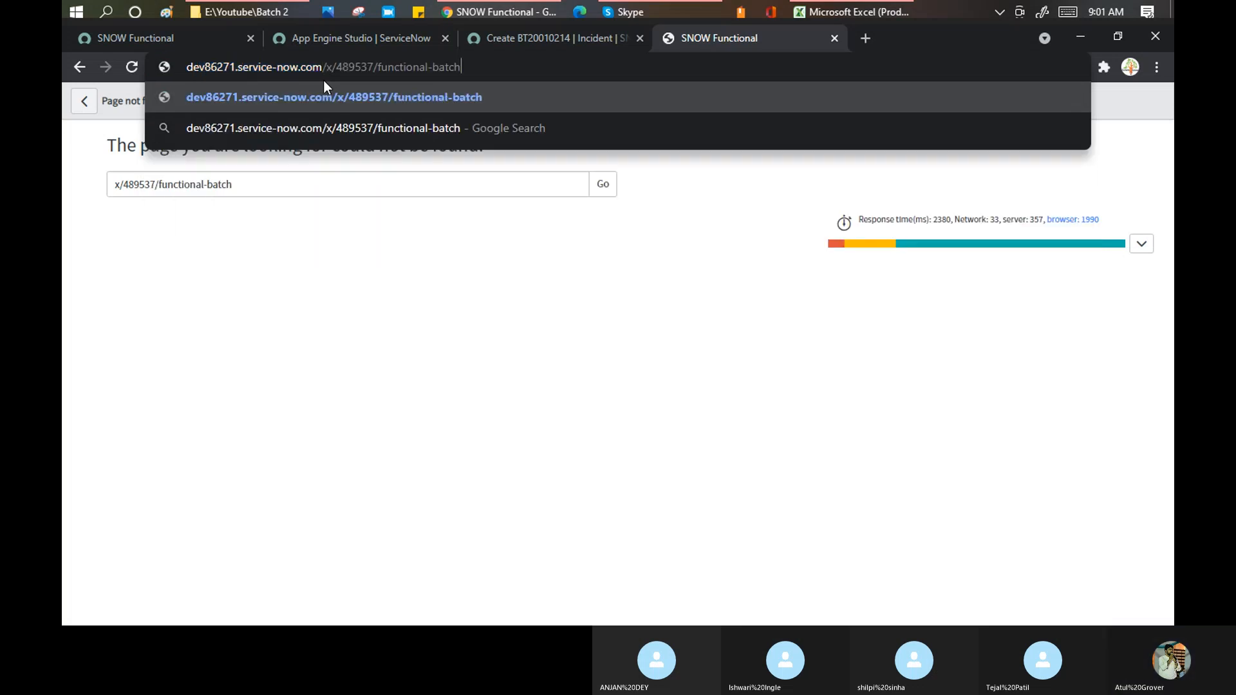
{"action": "key", "text": "Return"}
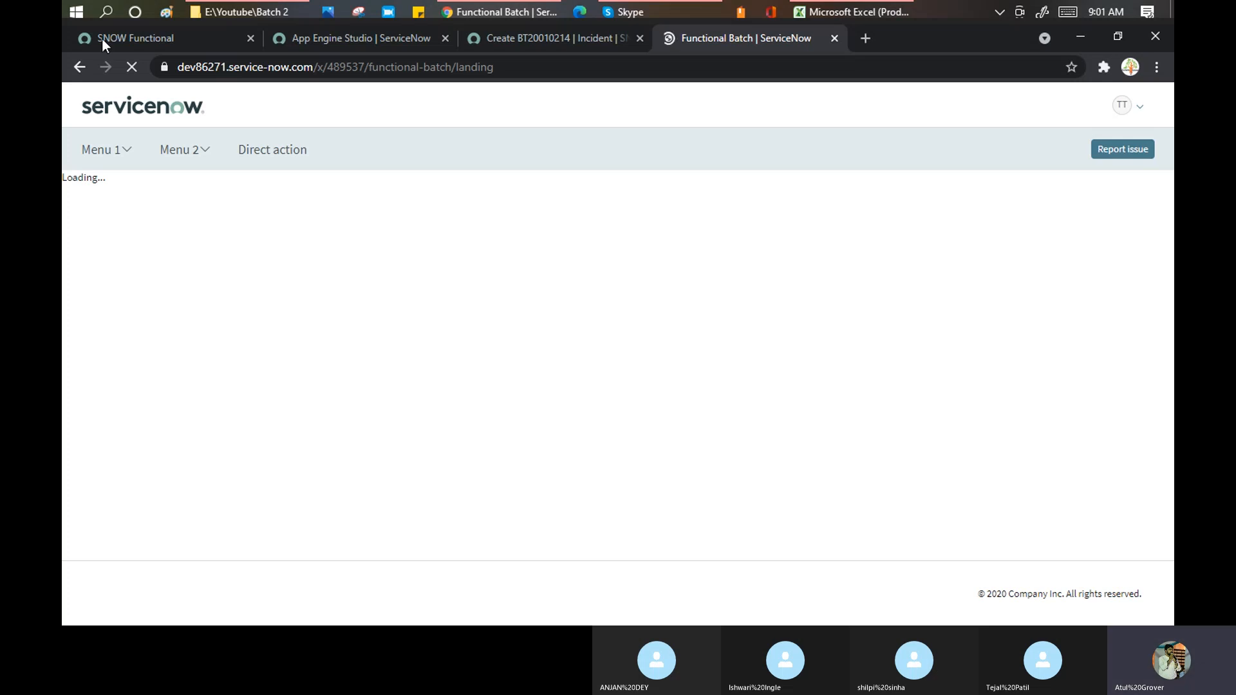
Return to App Engine Studio, finish the Functional Batch experience setup, and start adding an automation to the app.
{"action": "left_click", "coordinate": [365, 37]}
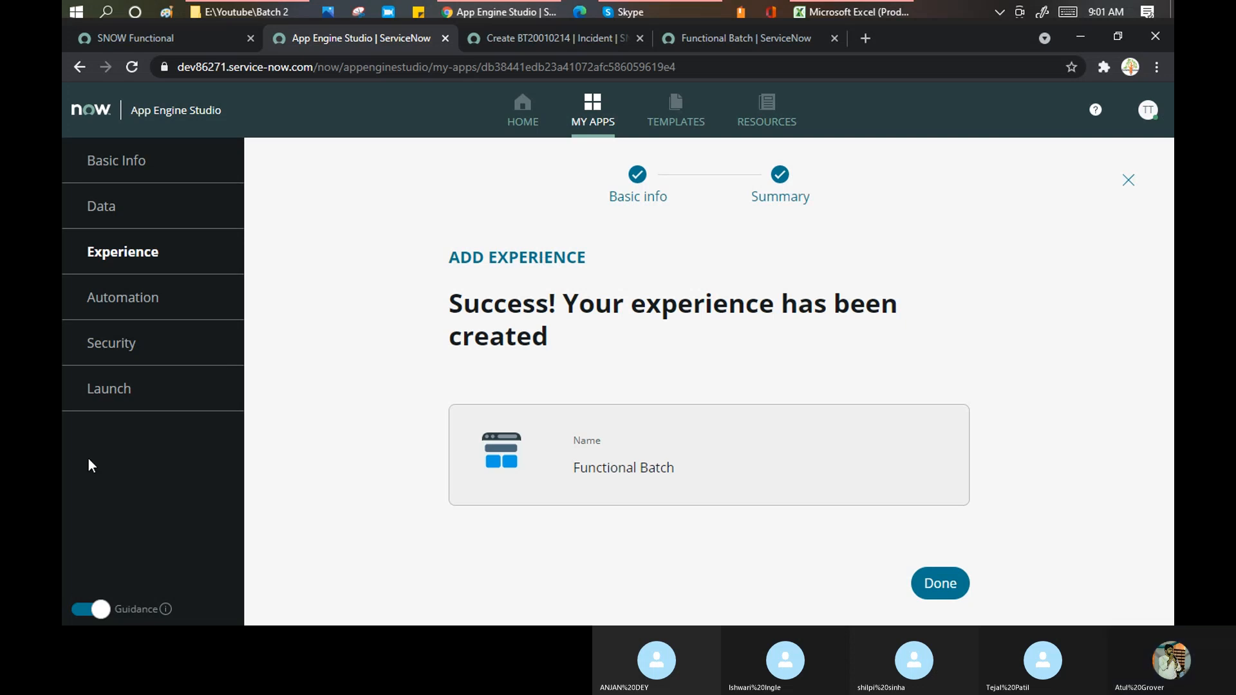
{"action": "left_click", "coordinate": [939, 582]}
{"action": "scroll", "coordinate": [526, 372], "scroll_direction": "down", "scroll_amount": 1}
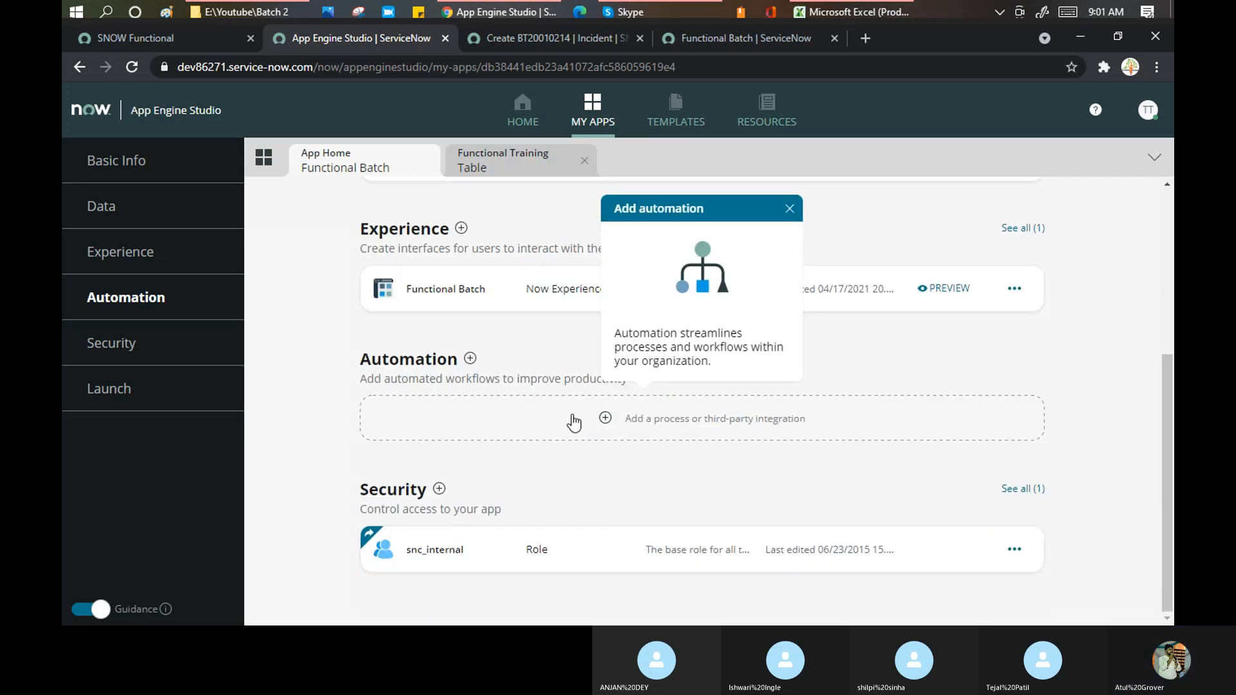
{"action": "left_click", "coordinate": [683, 421]}
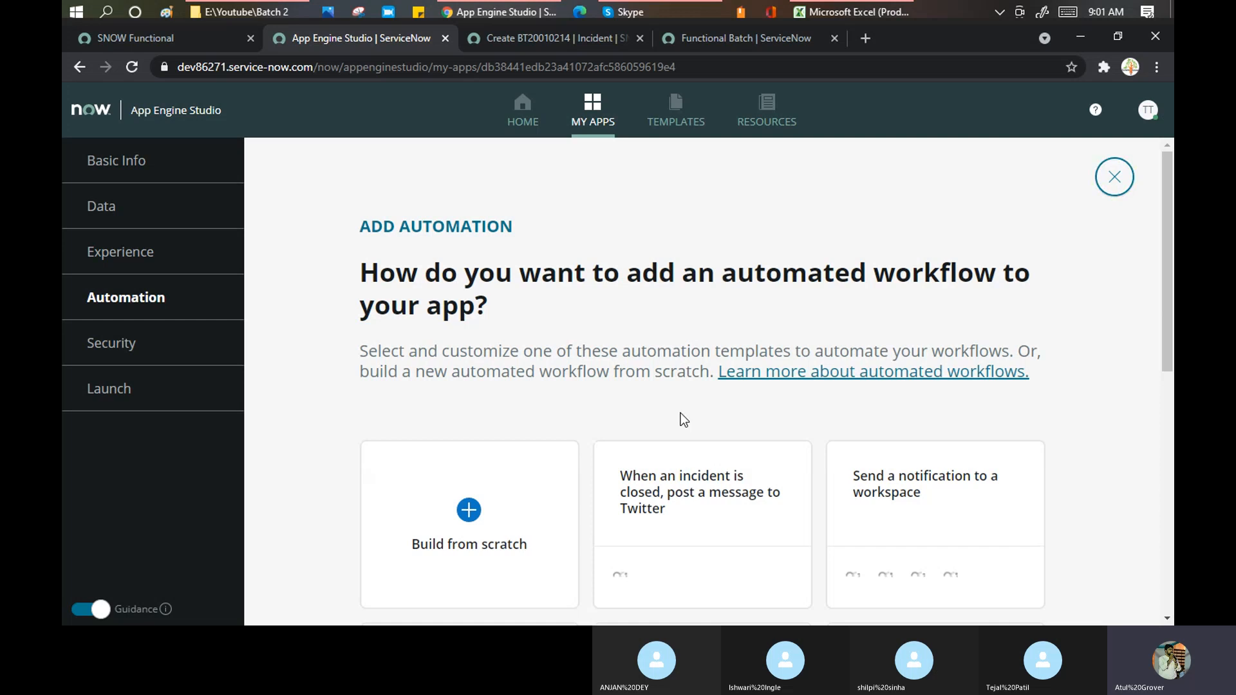
Start a flow from the "Assign Incidents created by VIPs to a specific group" template and continue past the trigger table choice.
{"action": "scroll", "coordinate": [639, 375], "scroll_direction": "down", "scroll_amount": 3}
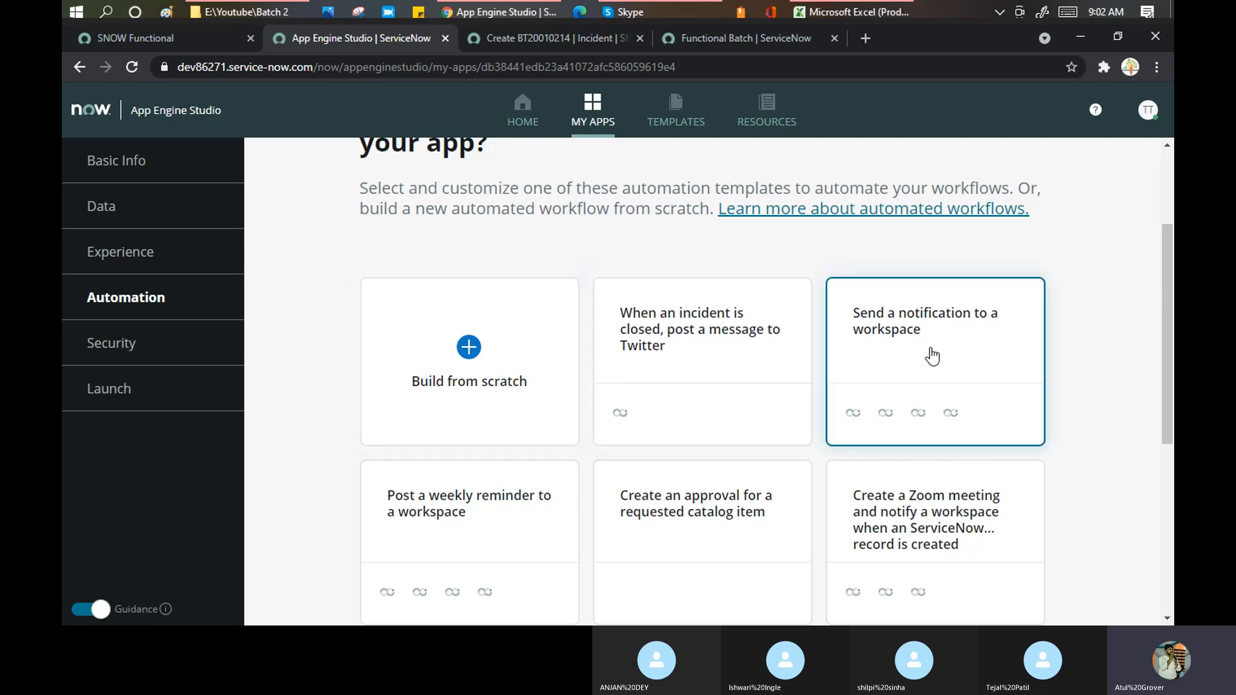
{"action": "scroll", "coordinate": [932, 356], "scroll_direction": "down", "scroll_amount": 3}
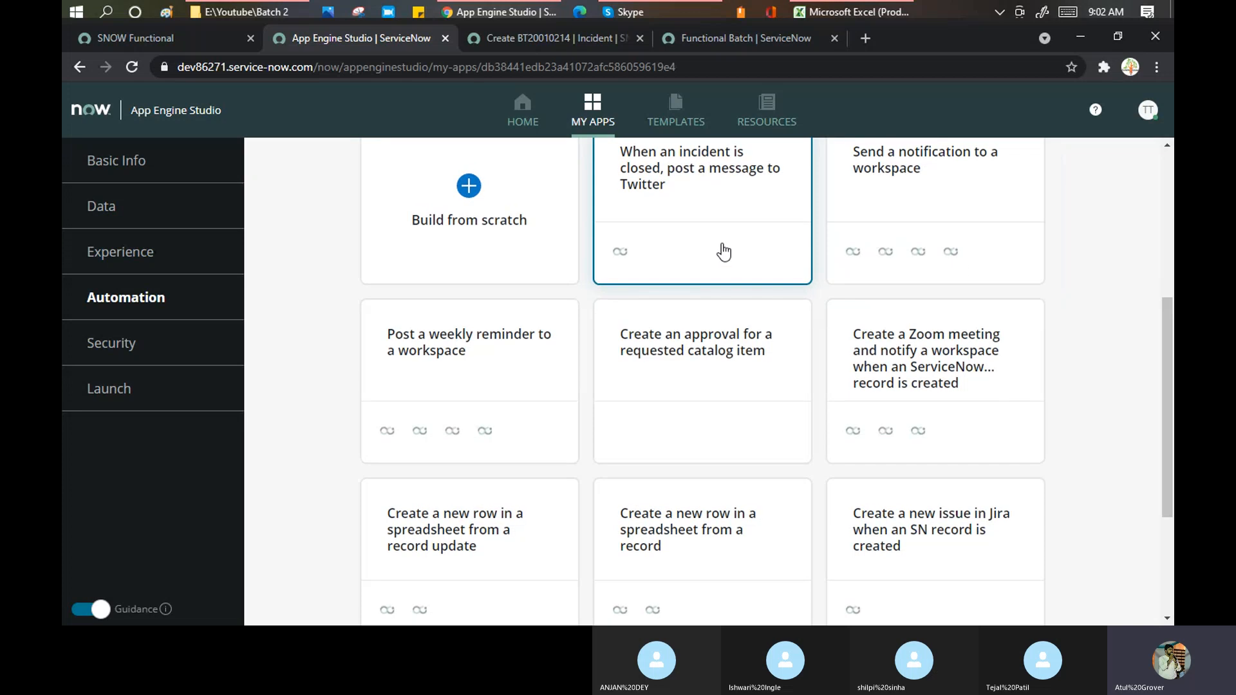
{"action": "scroll", "coordinate": [720, 248], "scroll_direction": "up", "scroll_amount": 1}
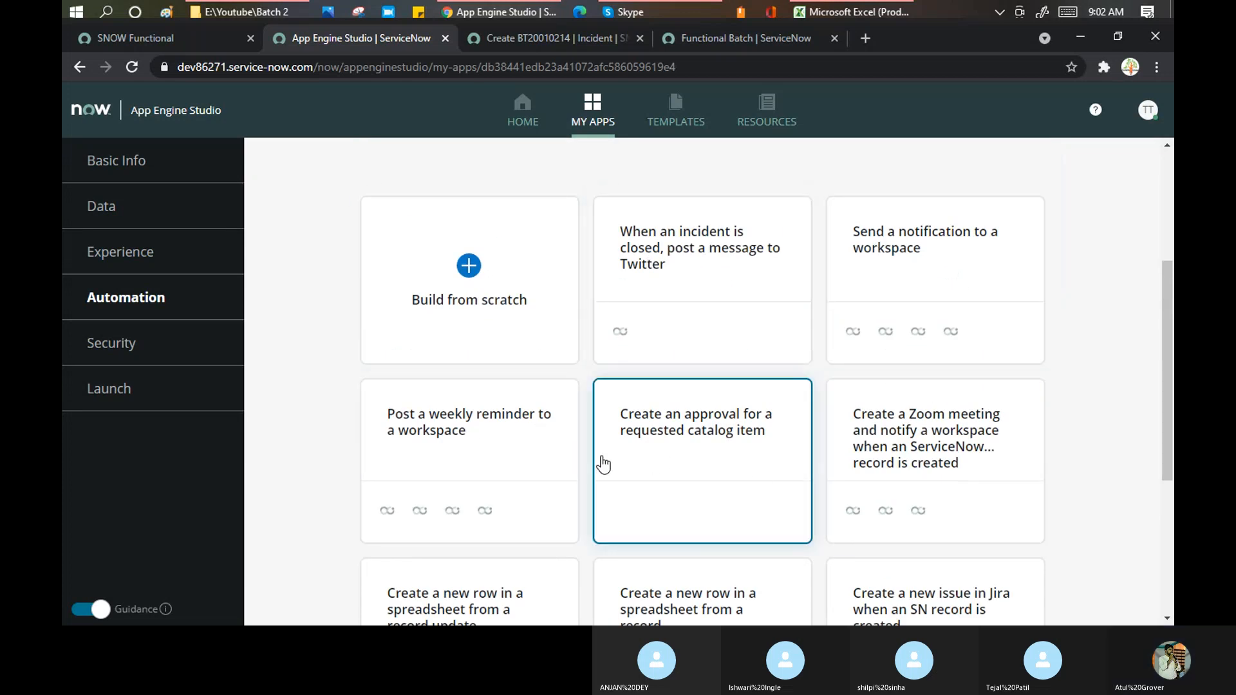
{"action": "scroll", "coordinate": [634, 431], "scroll_direction": "down", "scroll_amount": 1}
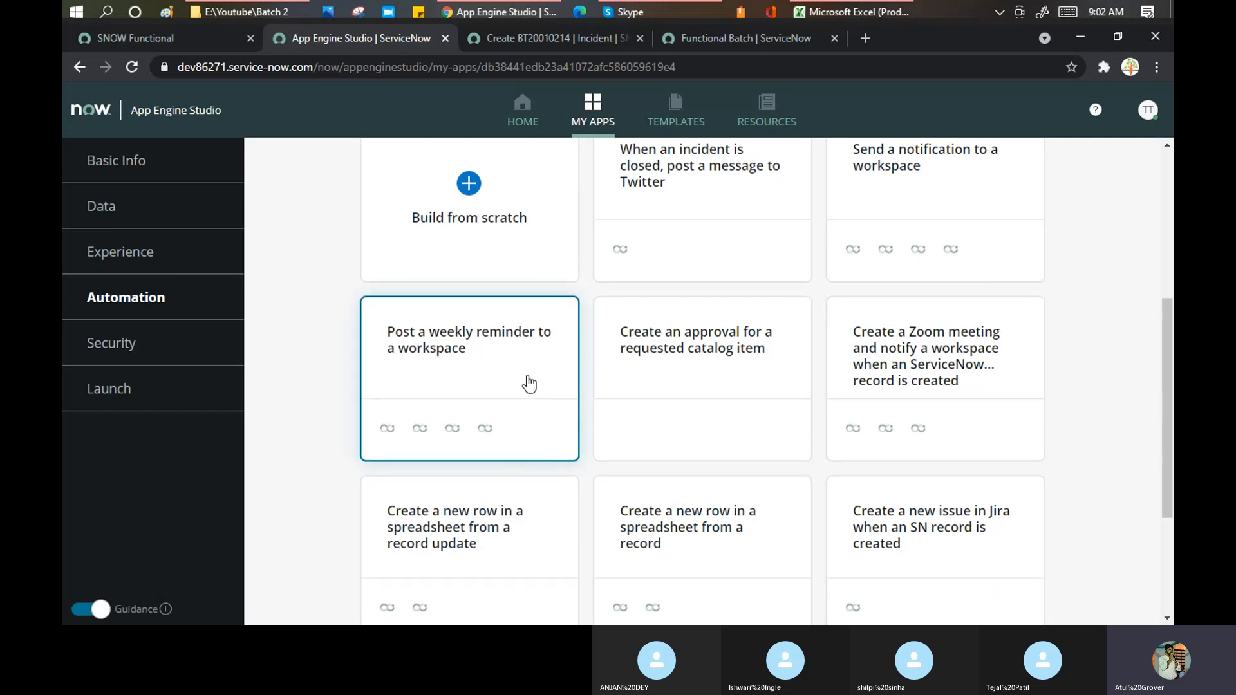
{"action": "scroll", "coordinate": [524, 384], "scroll_direction": "down", "scroll_amount": 3}
{"action": "scroll", "coordinate": [526, 352], "scroll_direction": "down", "scroll_amount": 1}
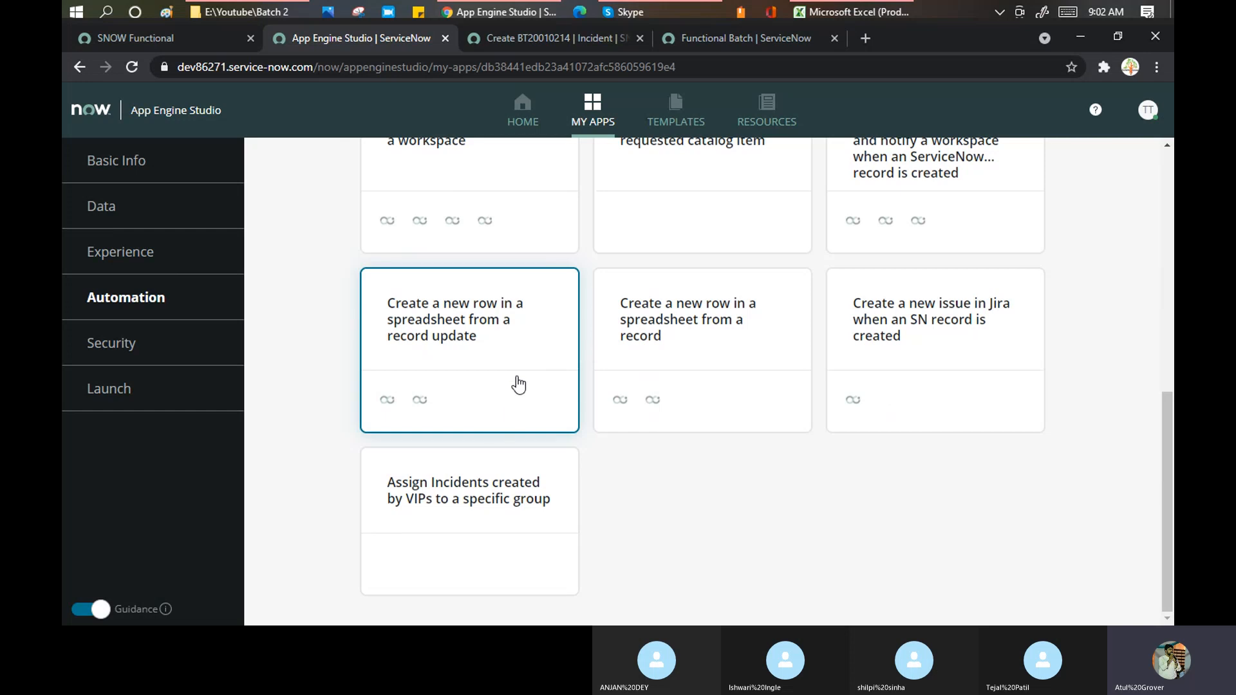
{"action": "left_click", "coordinate": [458, 487]}
{"action": "left_click_drag", "start_coordinate": [365, 312], "coordinate": [694, 328]}
{"action": "left_click", "coordinate": [890, 438]}
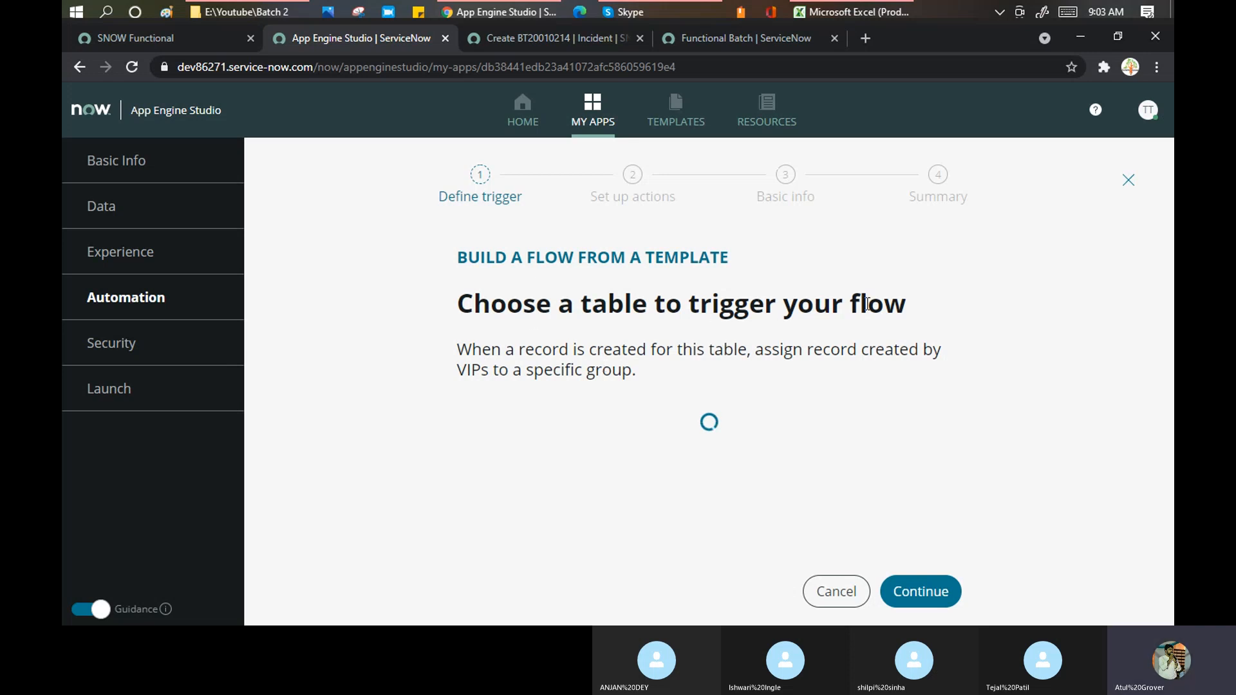
{"action": "left_click", "coordinate": [924, 589]}
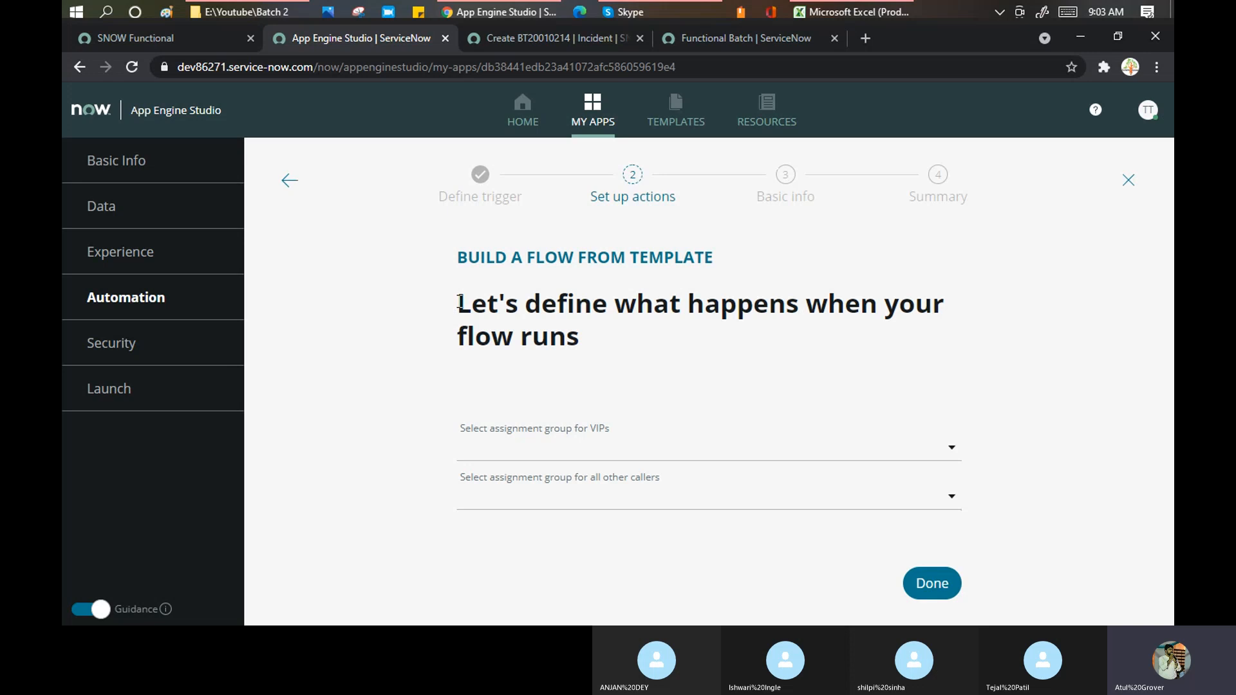
Assign VIPs to admin_training_group and all other callers to the agile group in the flow's actions.
{"action": "left_click_drag", "start_coordinate": [457, 304], "coordinate": [580, 331]}
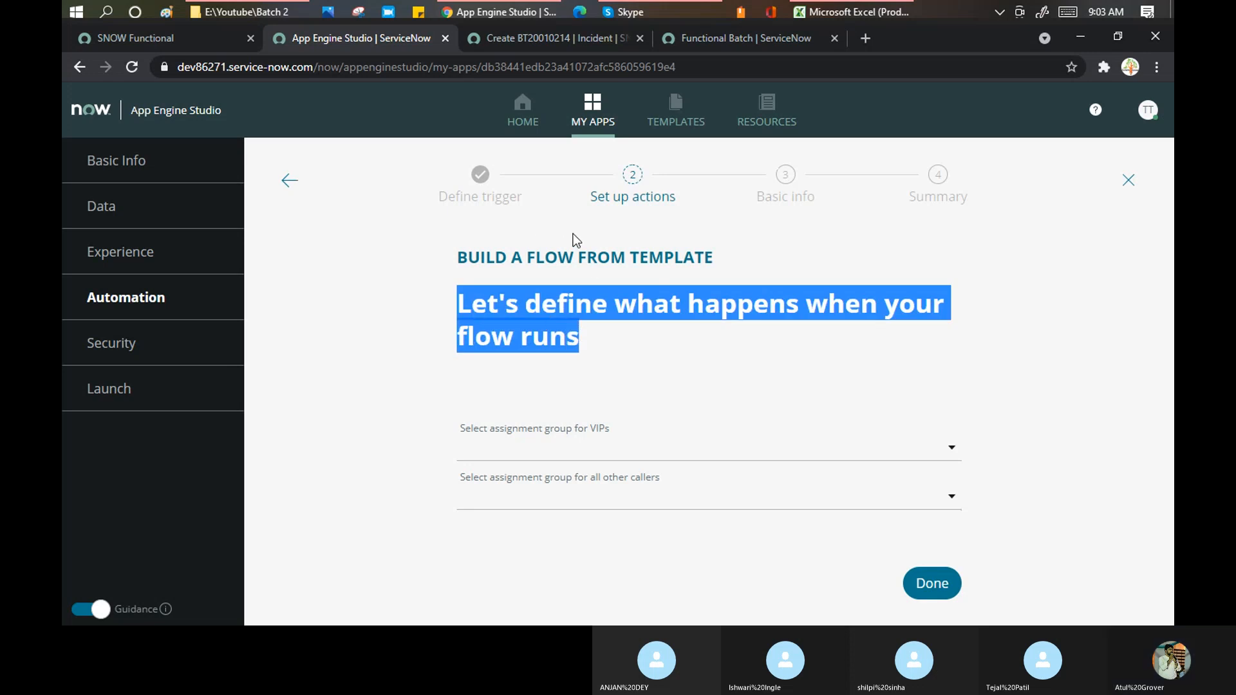
{"action": "left_click", "coordinate": [492, 446]}
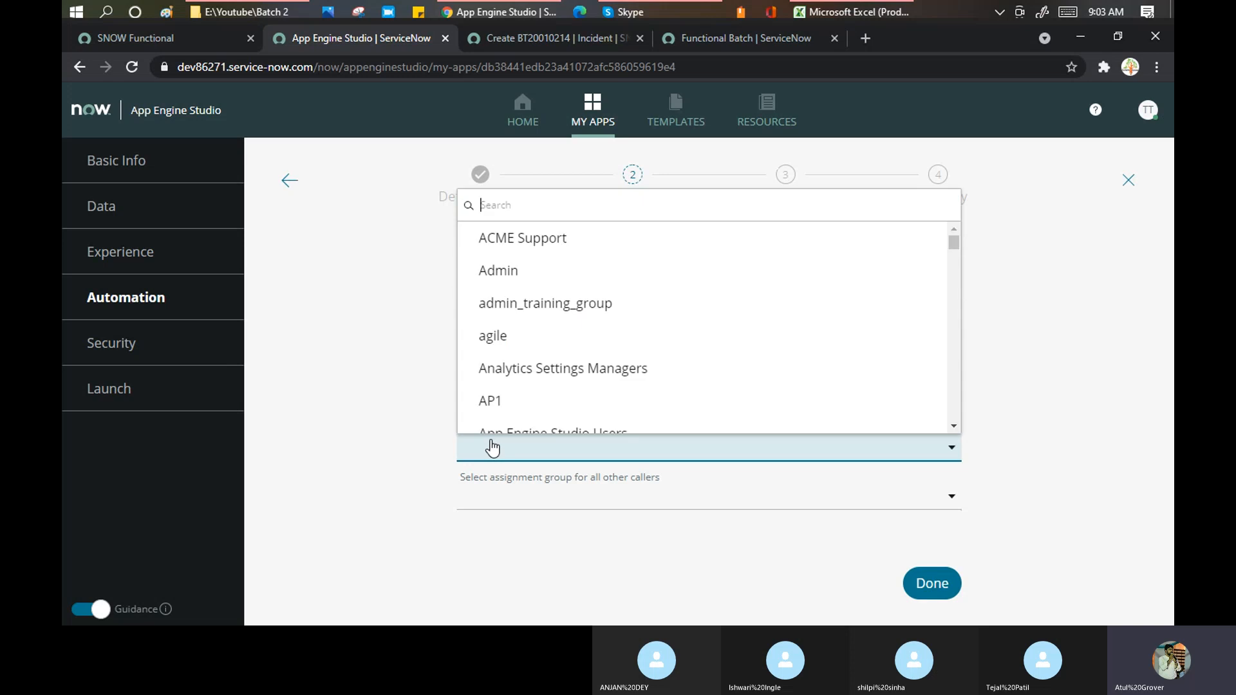
{"action": "left_click", "coordinate": [511, 304]}
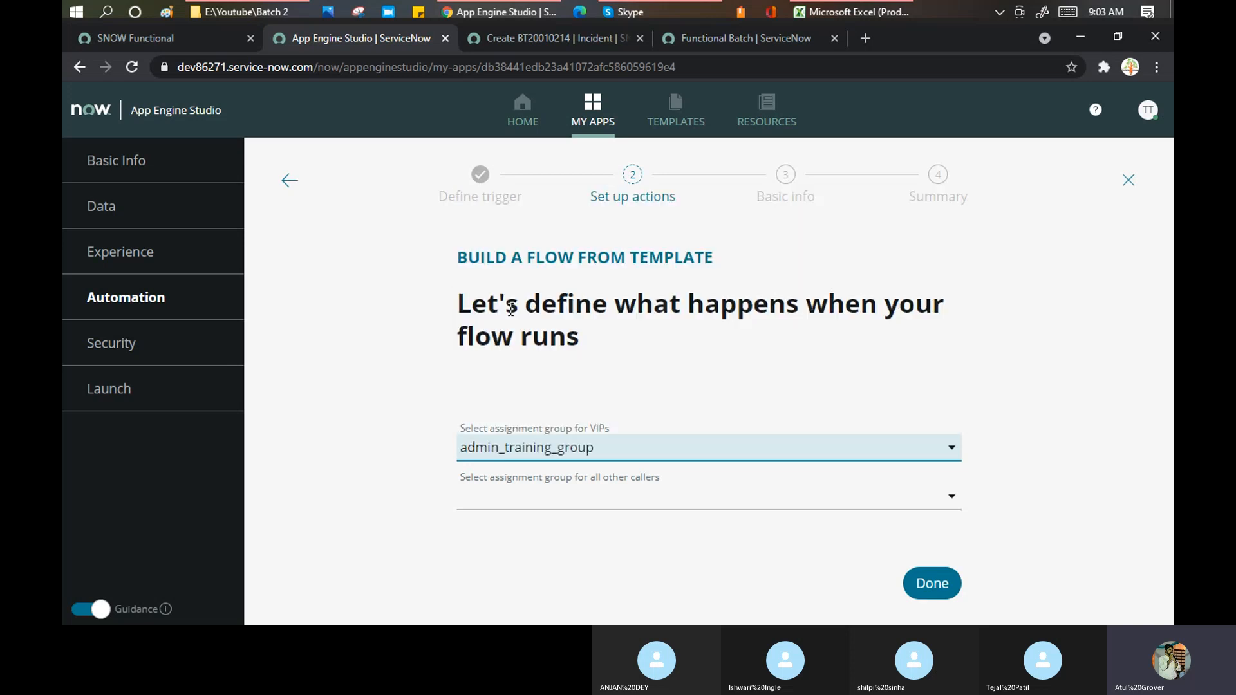
{"action": "left_click", "coordinate": [571, 501]}
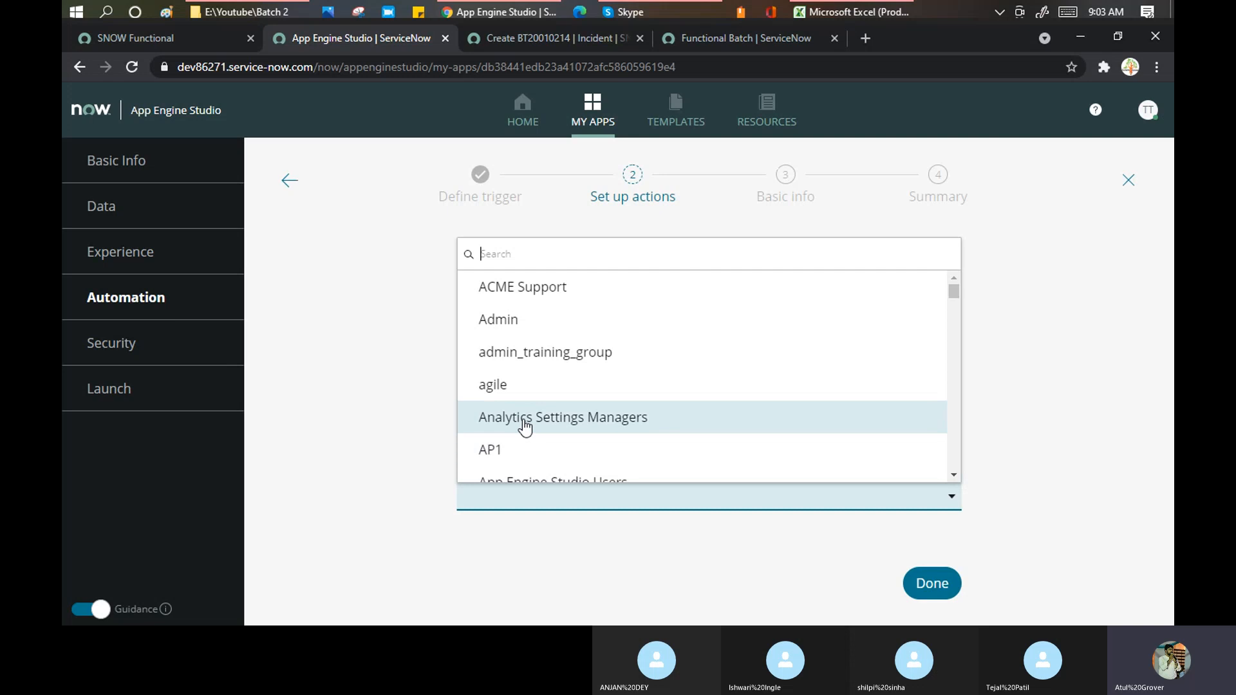
{"action": "left_click", "coordinate": [512, 391]}
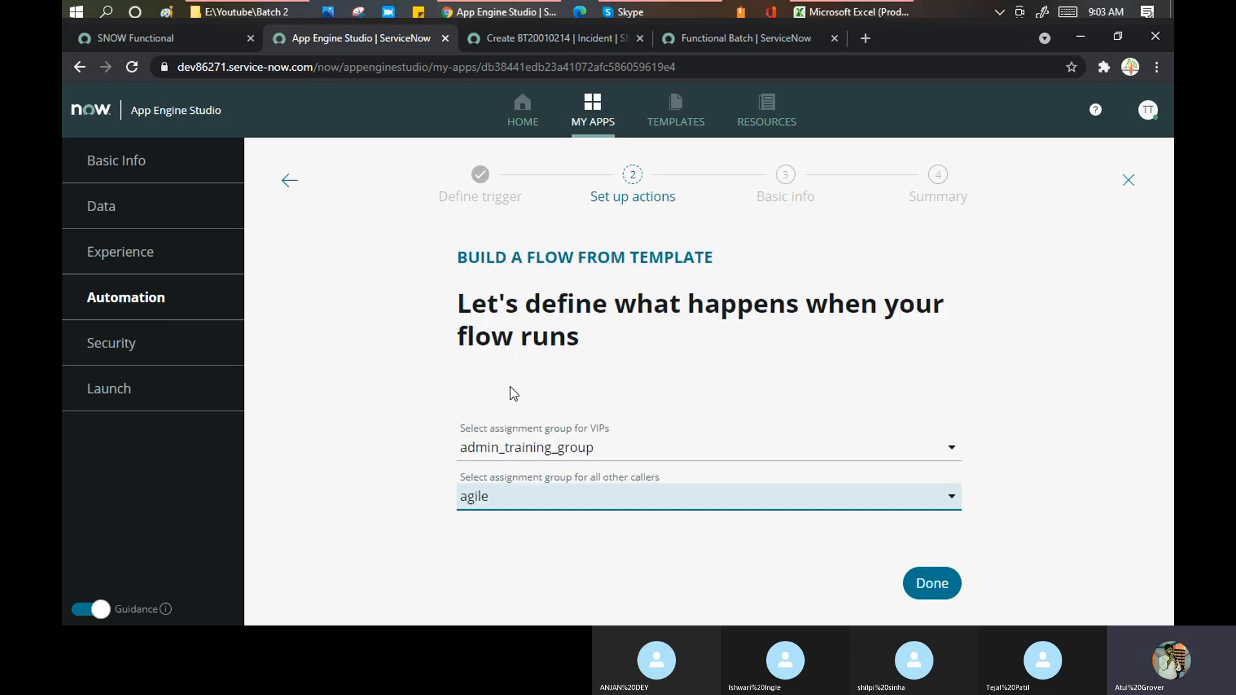
{"action": "left_click", "coordinate": [935, 584]}
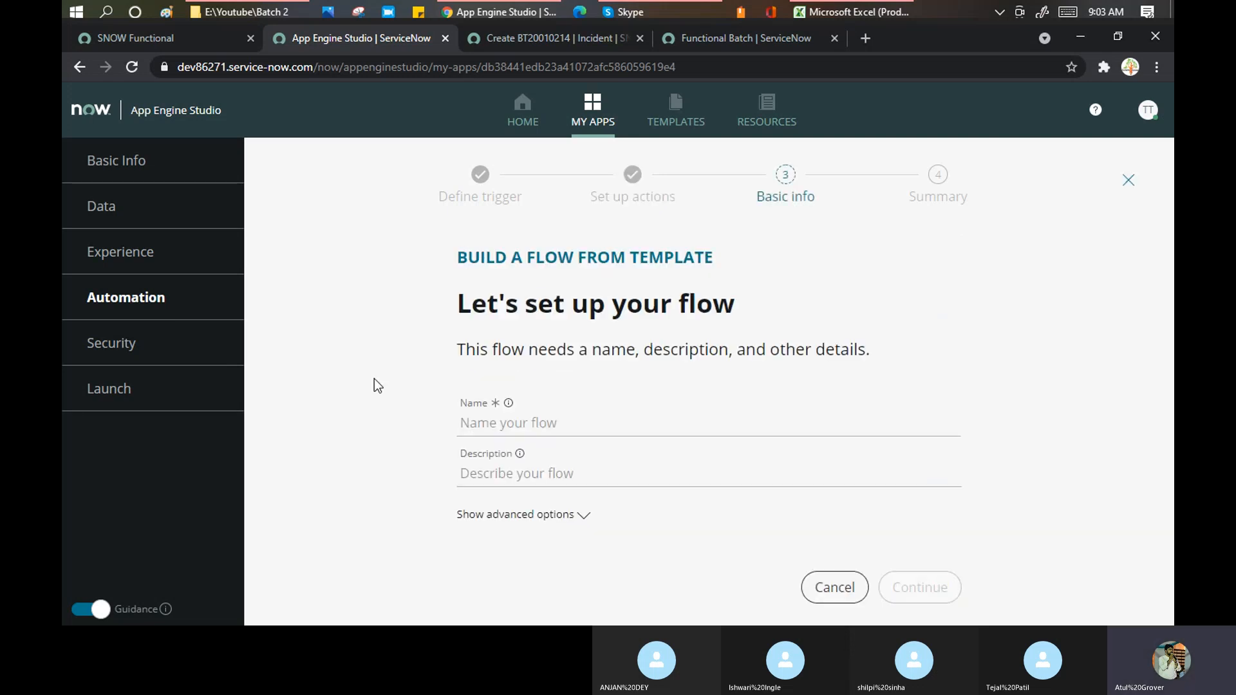
Name the flow Auto, set it to run with the itil role, and create it.
{"action": "left_click", "coordinate": [587, 428]}
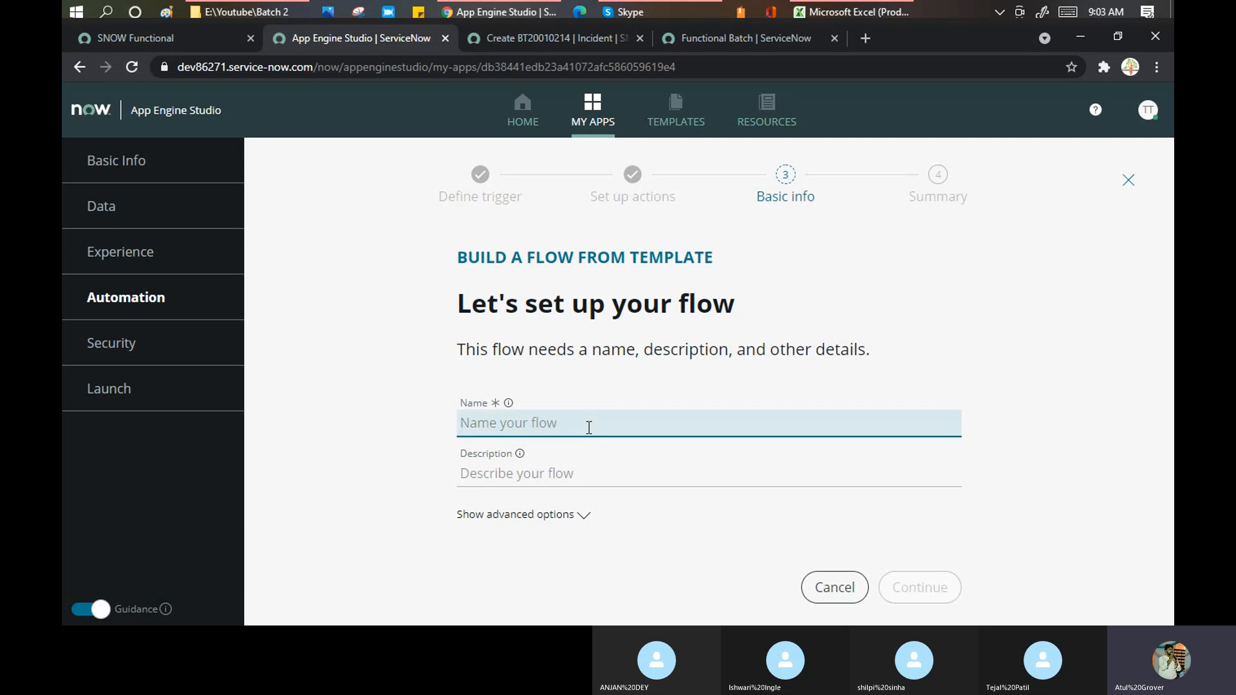
{"action": "type", "text": "Auto"}
{"action": "left_click", "coordinate": [583, 516]}
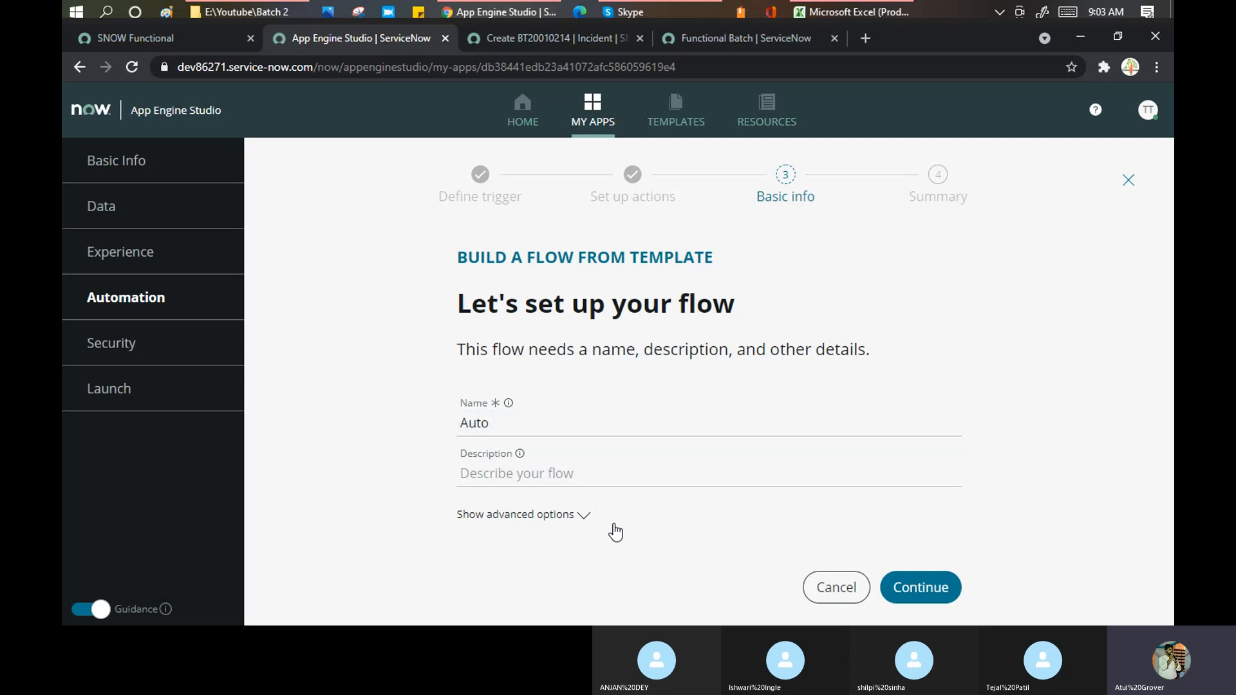
{"action": "scroll", "coordinate": [691, 446], "scroll_direction": "down", "scroll_amount": 3}
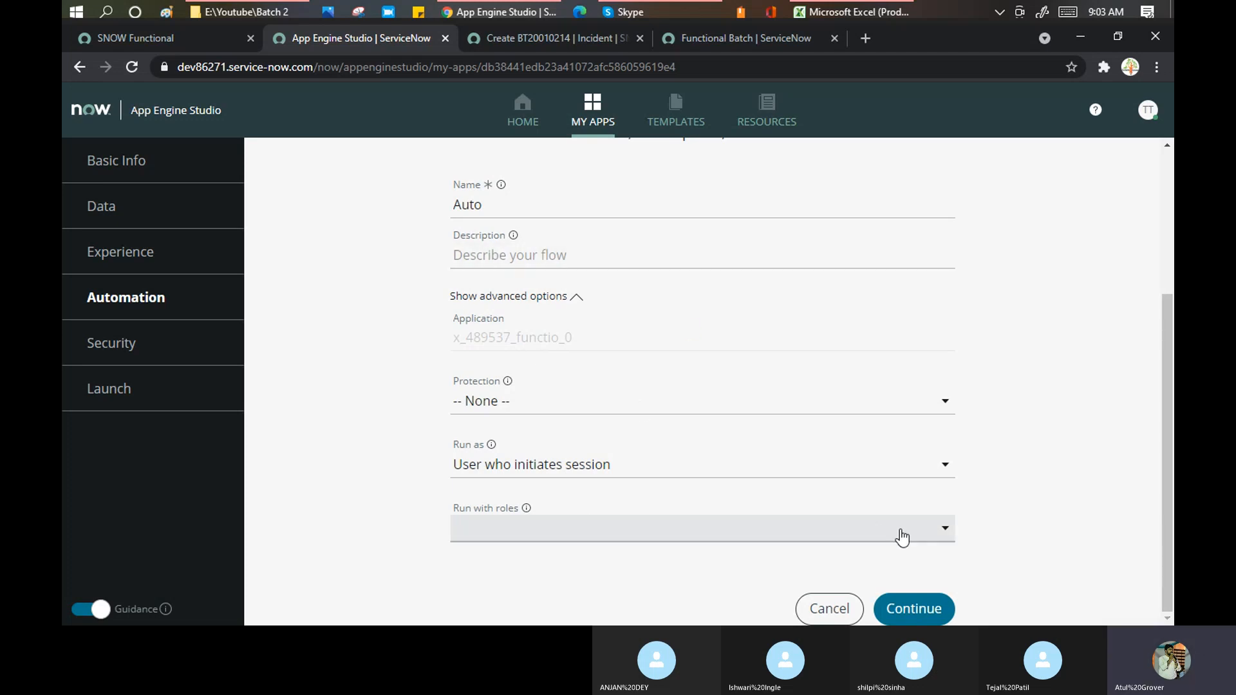
{"action": "left_click", "coordinate": [945, 532]}
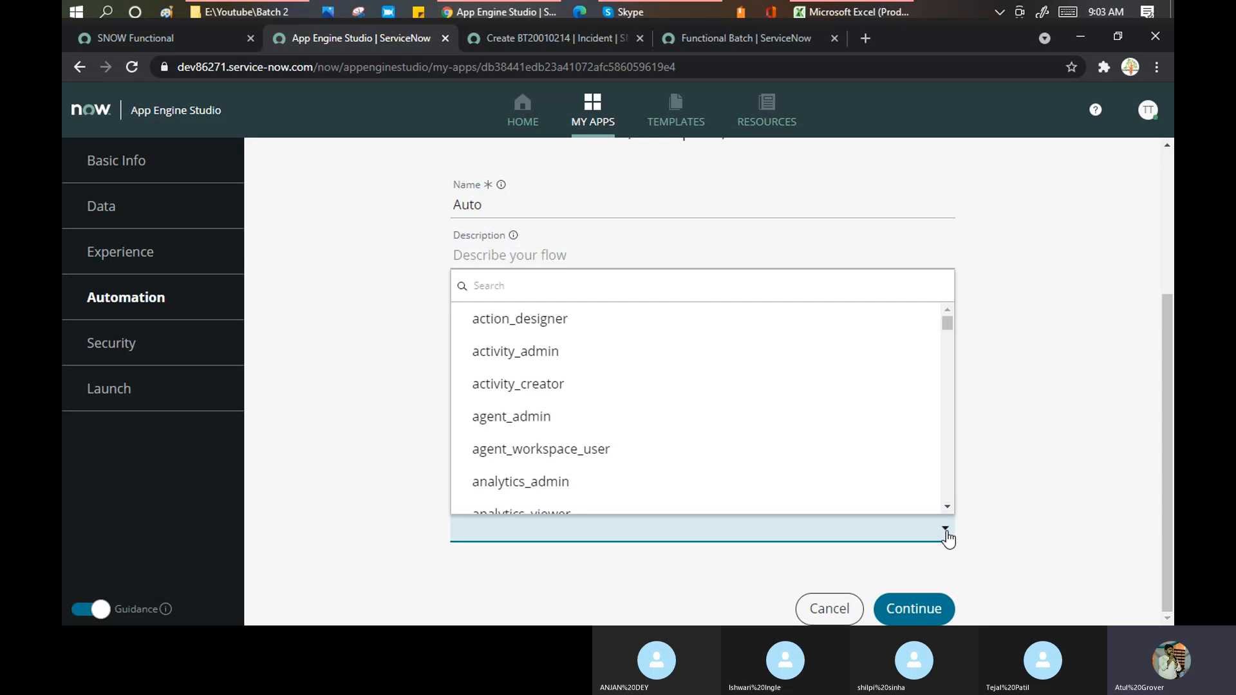
{"action": "type", "text": "iti"}
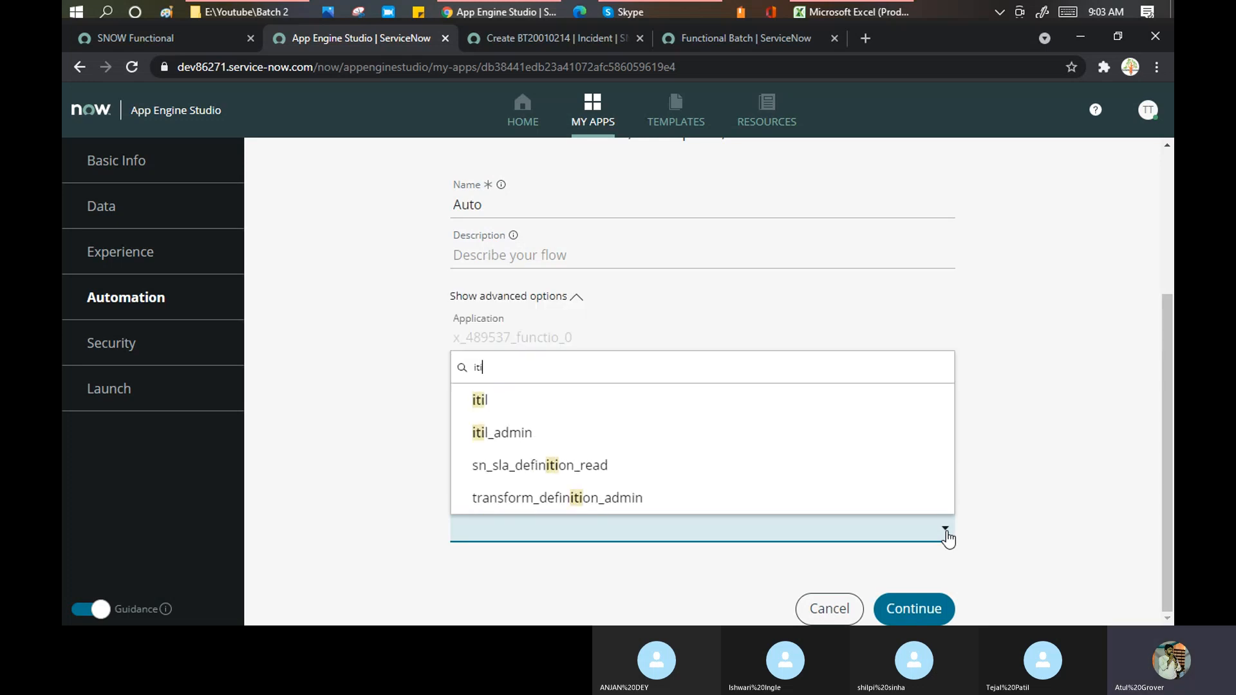
{"action": "left_click", "coordinate": [528, 400]}
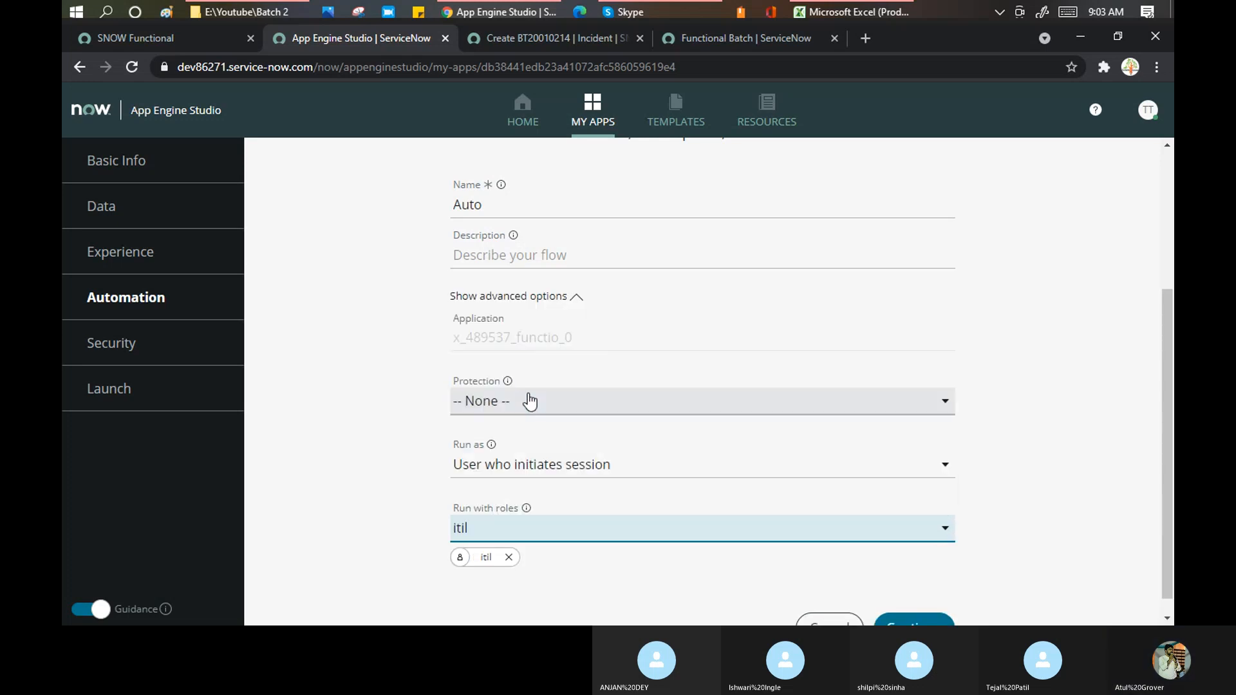
{"action": "left_click", "coordinate": [924, 622]}
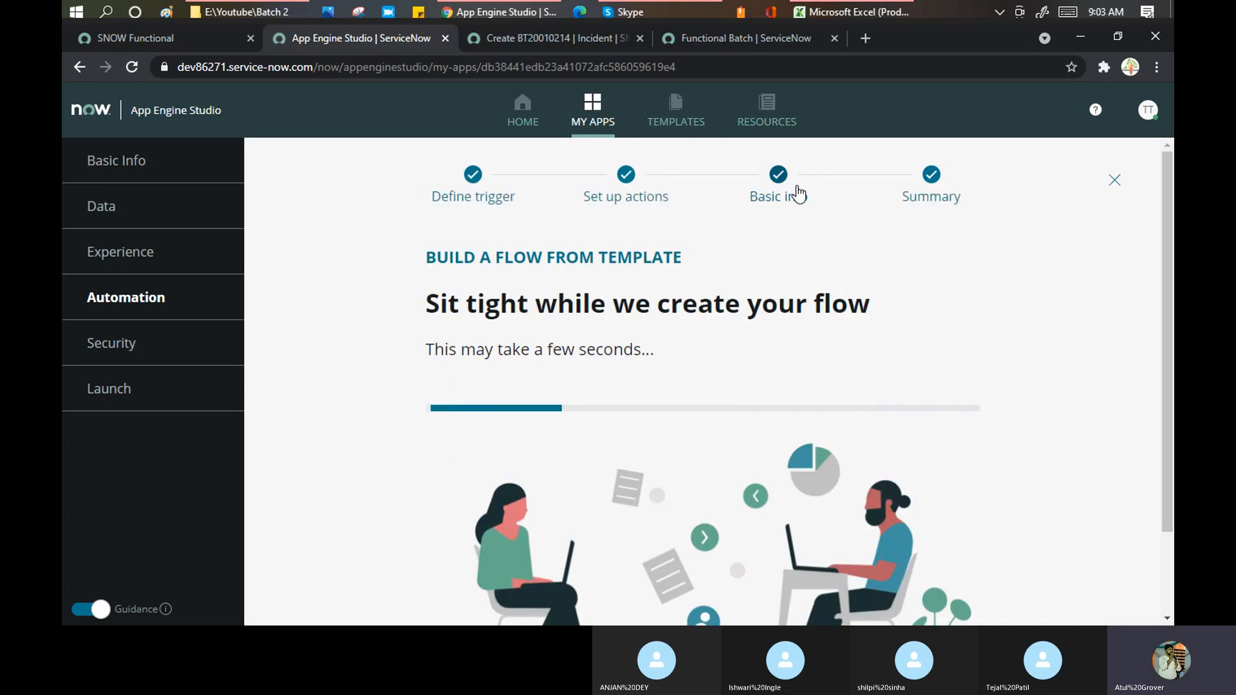
Report an issue in the Functional Batch portal with urgency 1 - High and description "dfasadfasdsadf", and submit the incident.
{"action": "left_click", "coordinate": [755, 40]}
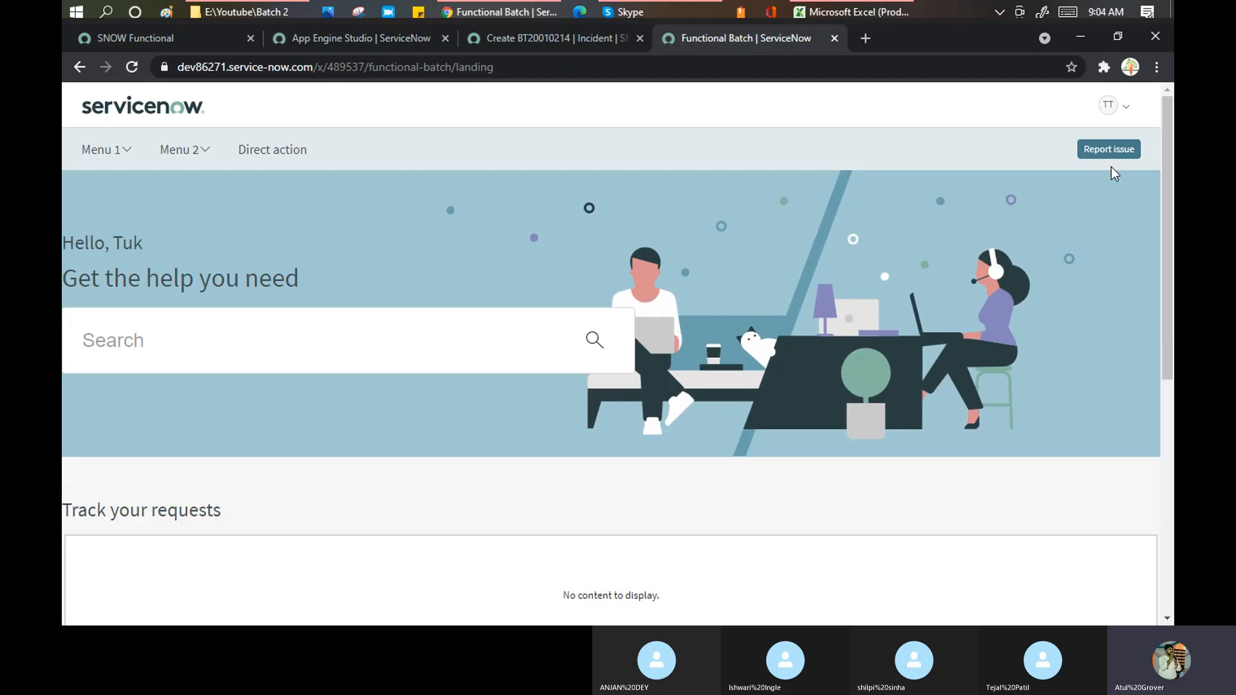
{"action": "left_click", "coordinate": [1108, 151]}
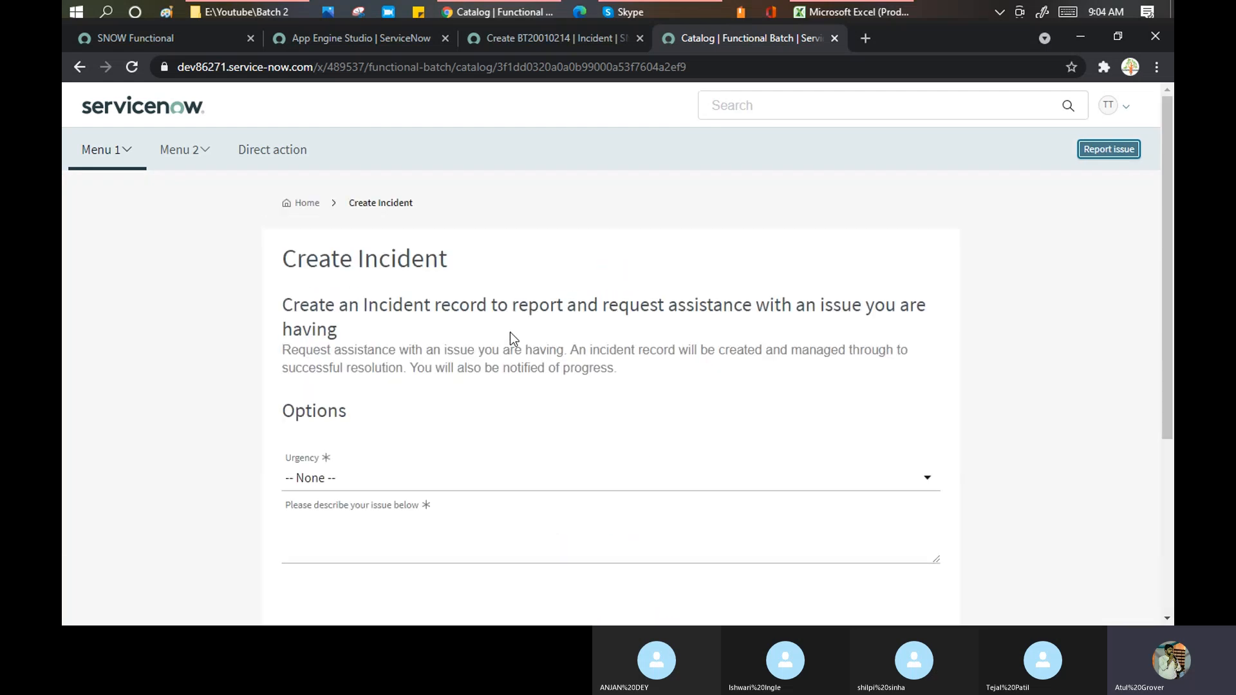
{"action": "scroll", "coordinate": [510, 333], "scroll_direction": "down", "scroll_amount": 4}
{"action": "left_click", "coordinate": [495, 236]}
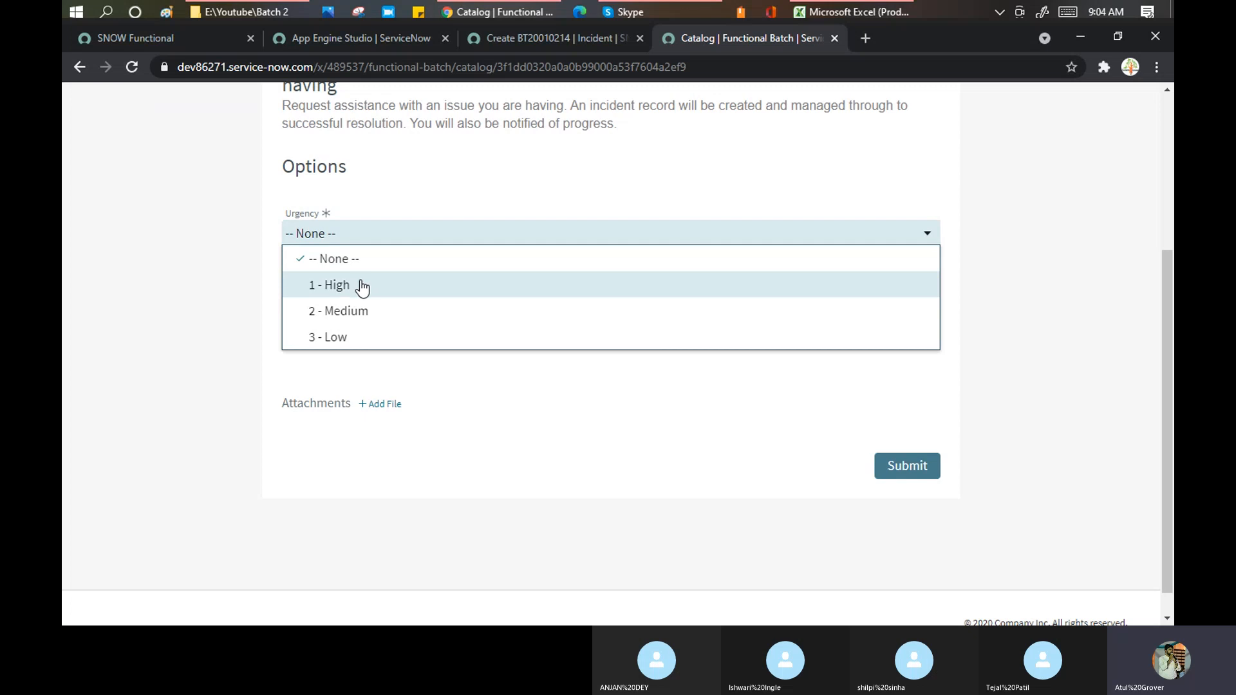
{"action": "left_click", "coordinate": [361, 285]}
{"action": "left_click", "coordinate": [363, 293]}
{"action": "type", "text": "dfasadfasdsadf"}
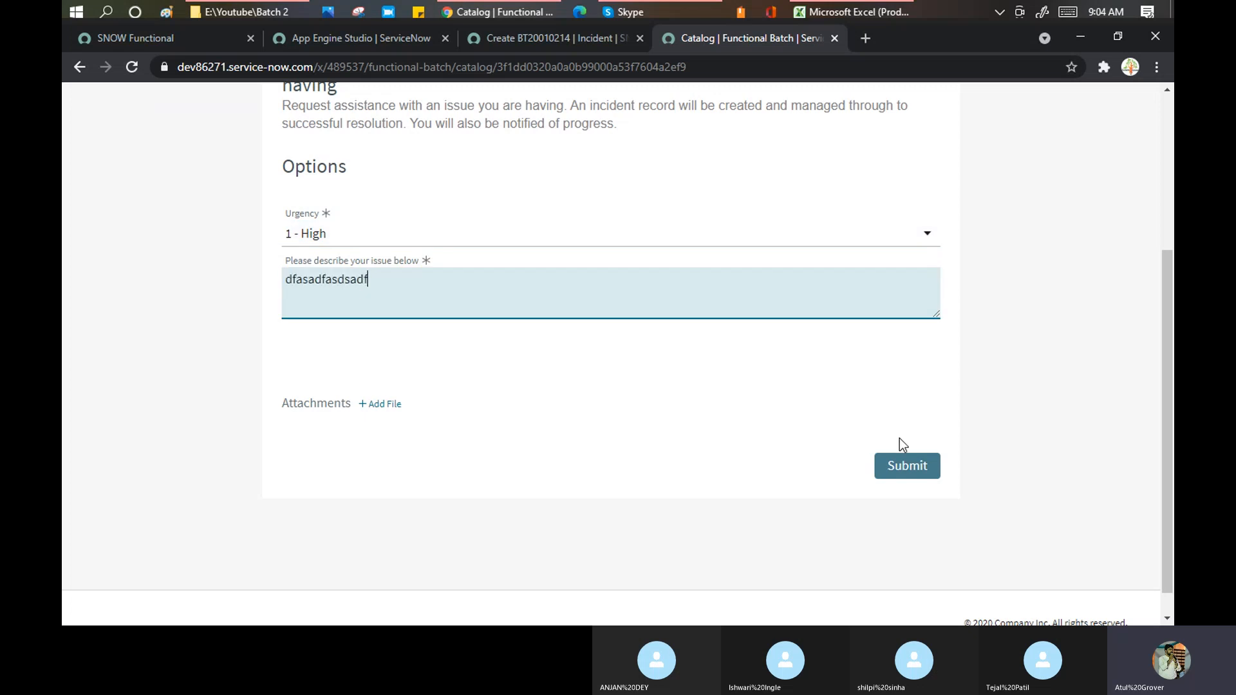
{"action": "left_click", "coordinate": [902, 467]}
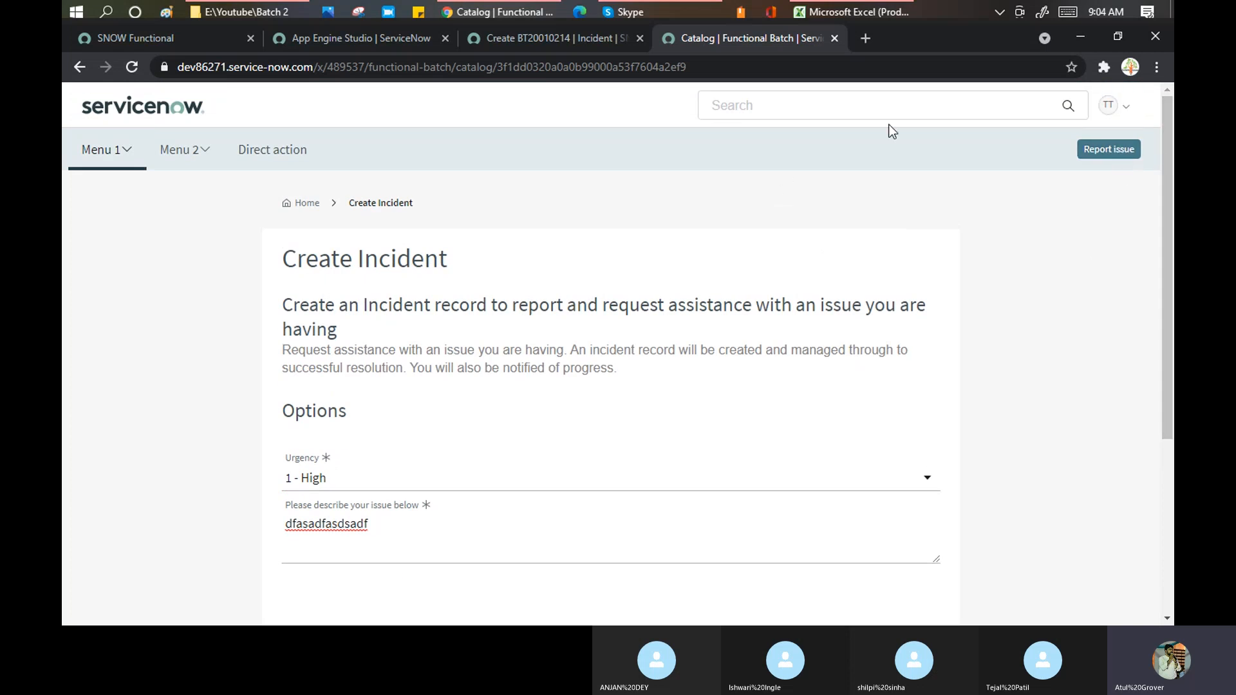
{"action": "scroll", "coordinate": [1049, 200], "scroll_direction": "down", "scroll_amount": 4}
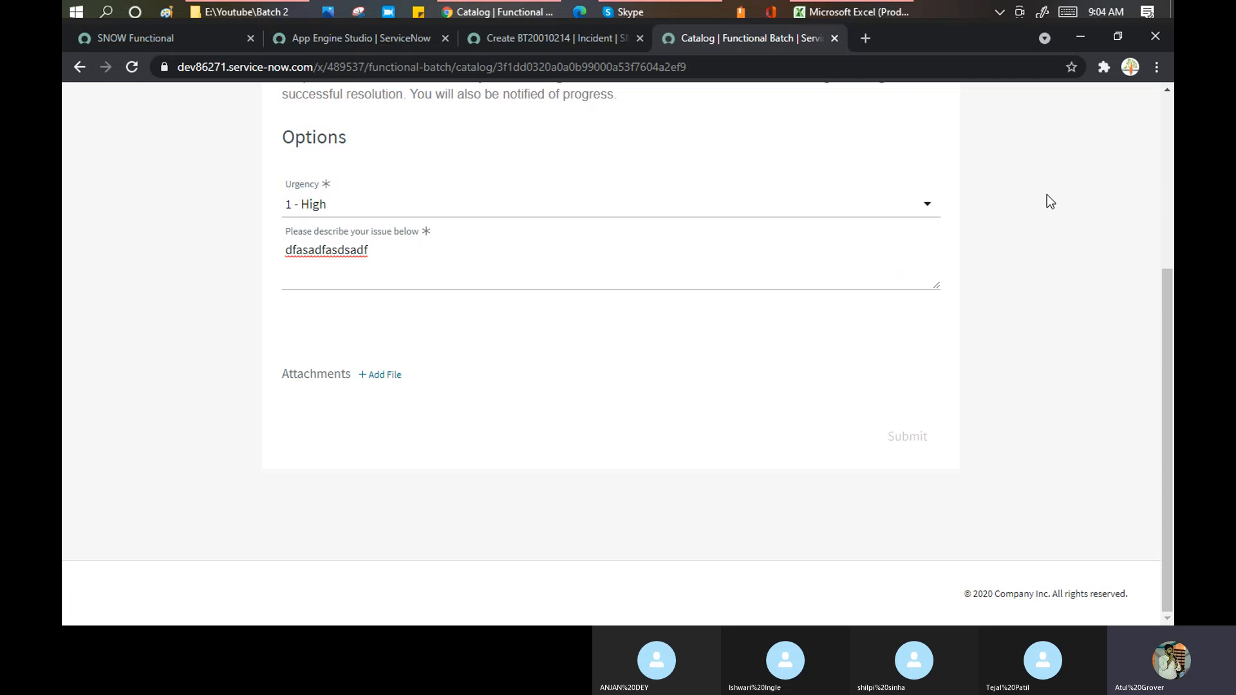
{"action": "scroll", "coordinate": [1049, 201], "scroll_direction": "up", "scroll_amount": 4}
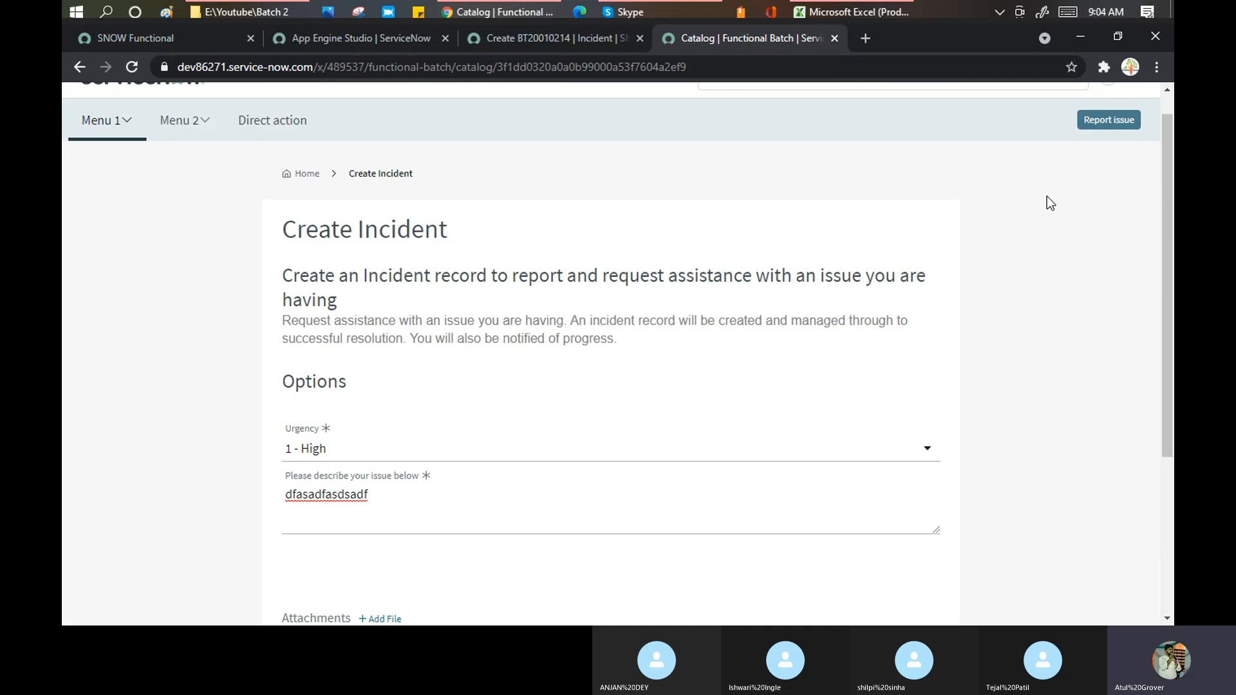
{"action": "scroll", "coordinate": [632, 261], "scroll_direction": "down", "scroll_amount": 3}
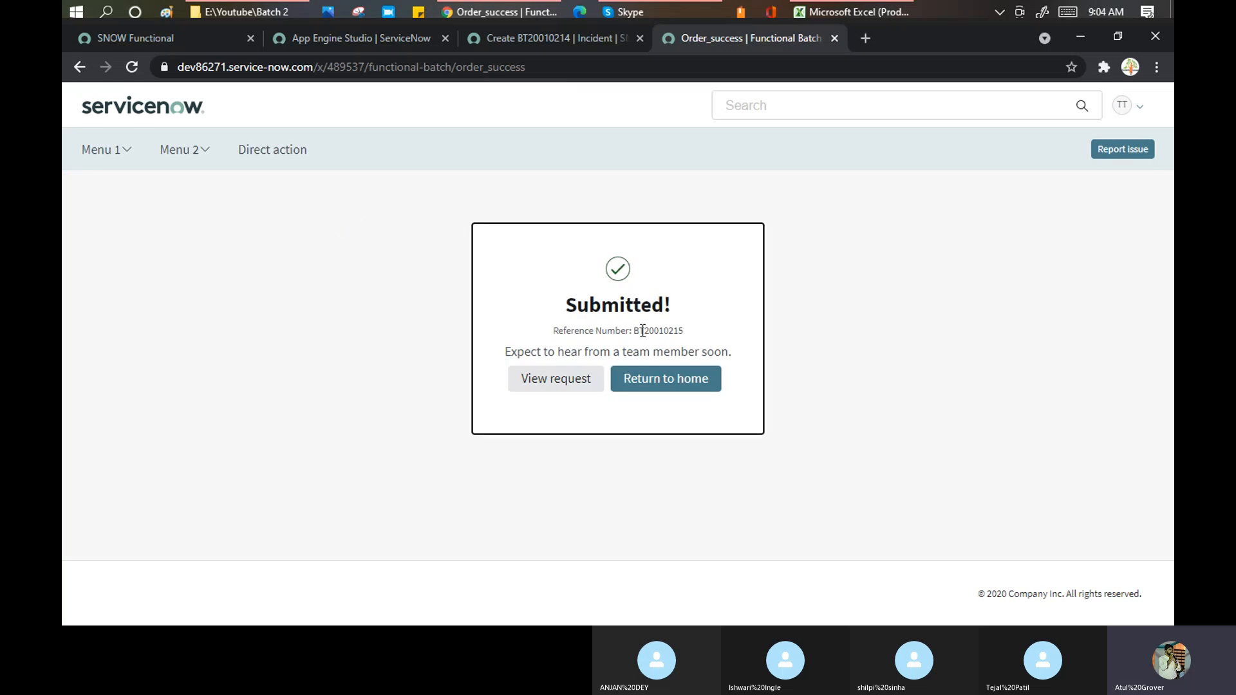
{"action": "double_click", "coordinate": [642, 331]}
Return to the Functional Batch app home in App Engine Studio and dismiss the sys_user_group access error.
{"action": "left_click", "coordinate": [365, 37]}
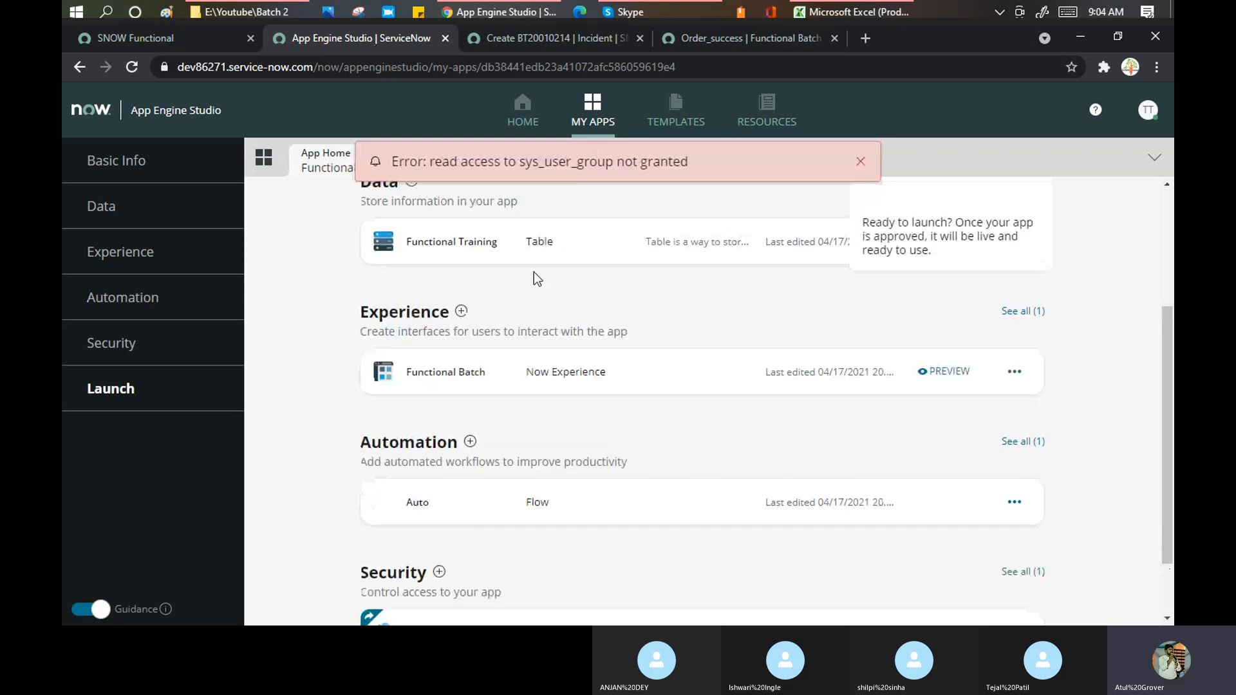
{"action": "scroll", "coordinate": [534, 278], "scroll_direction": "up", "scroll_amount": 2}
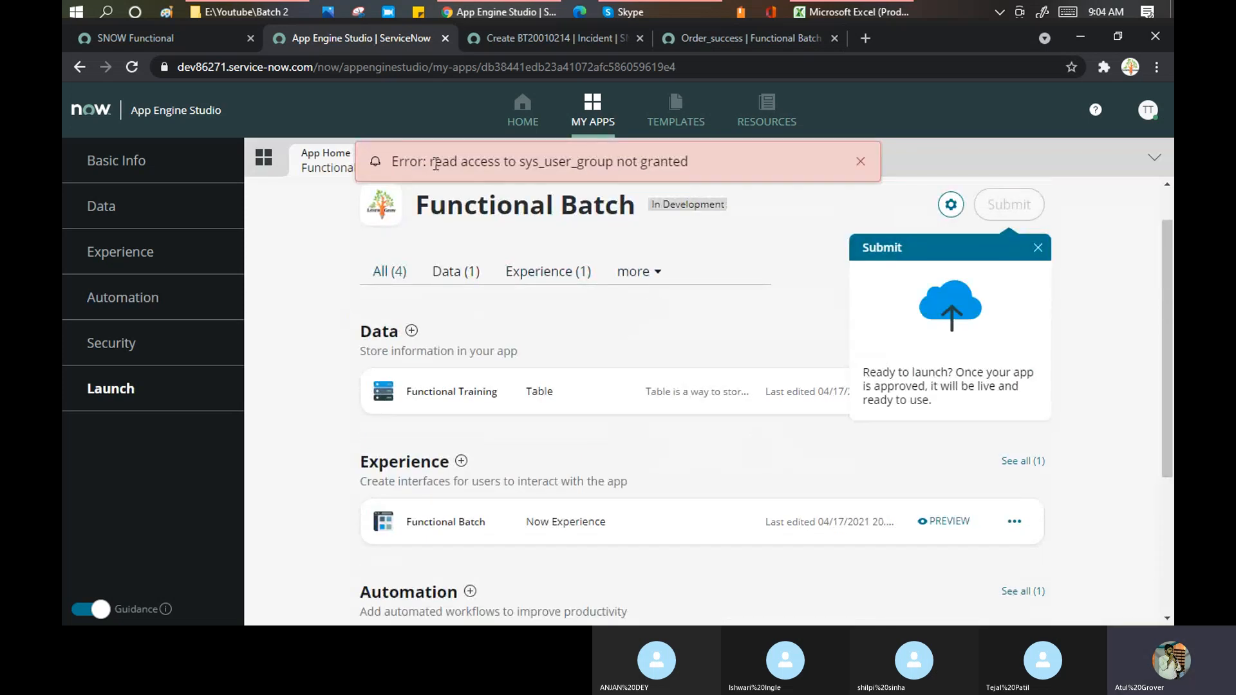
{"action": "left_click_drag", "start_coordinate": [435, 164], "coordinate": [684, 166]}
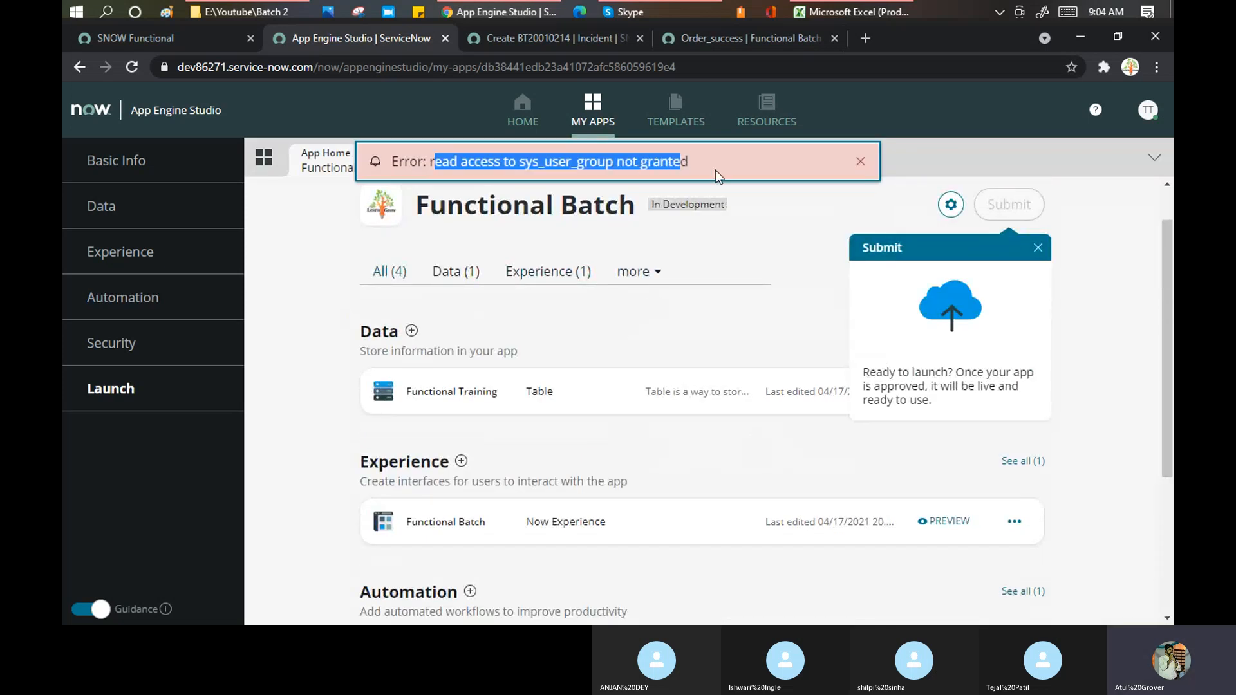
{"action": "left_click", "coordinate": [860, 162]}
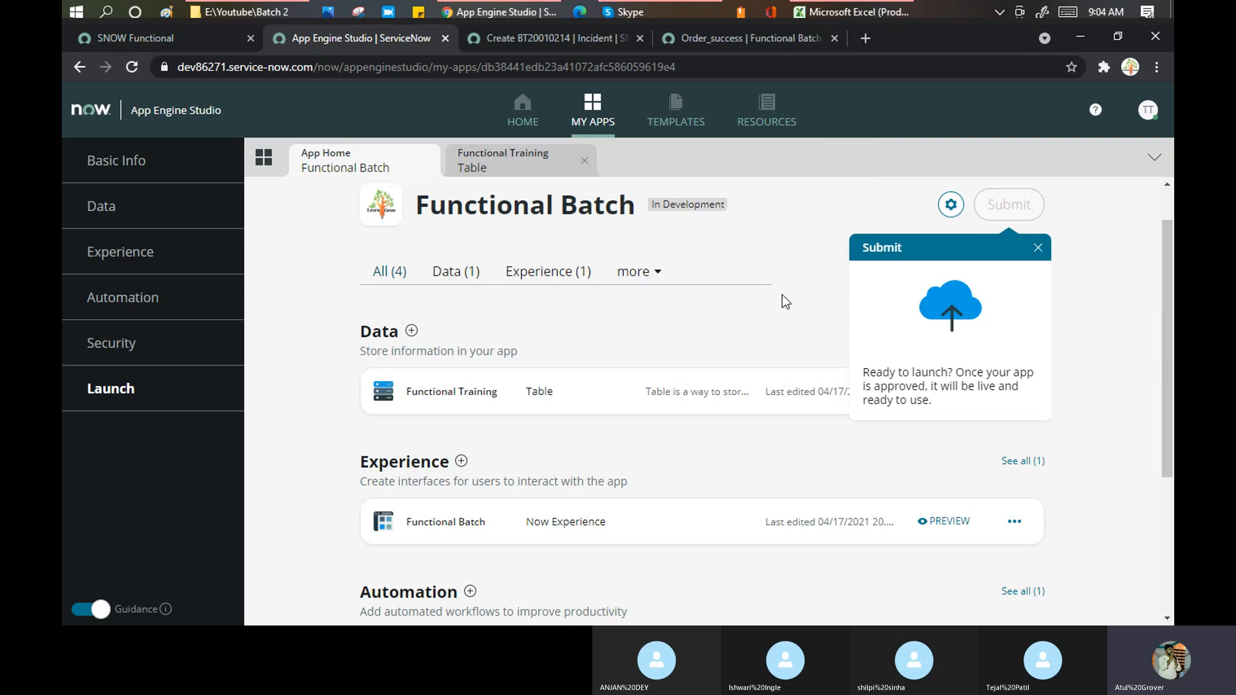
Look over the Functional Batch app home and dismiss the Submit launch guidance.
{"action": "scroll", "coordinate": [782, 295], "scroll_direction": "down", "scroll_amount": 2}
{"action": "scroll", "coordinate": [796, 267], "scroll_direction": "down", "scroll_amount": 1}
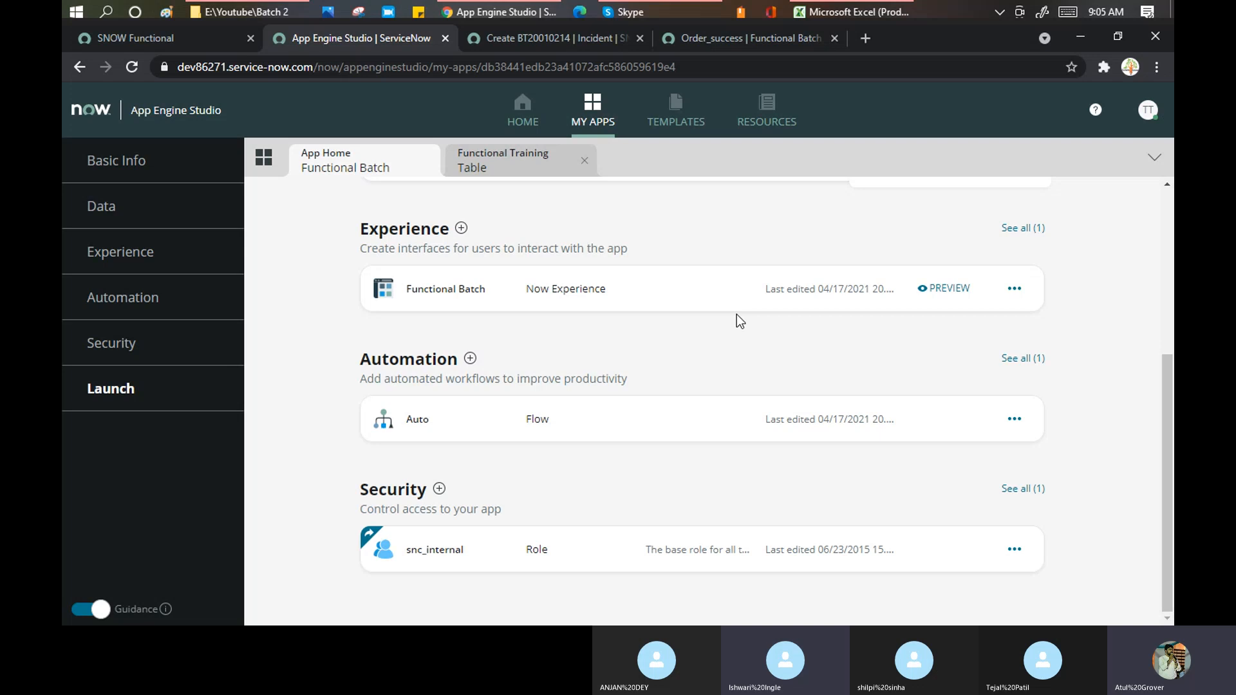
{"action": "left_click", "coordinate": [654, 12]}
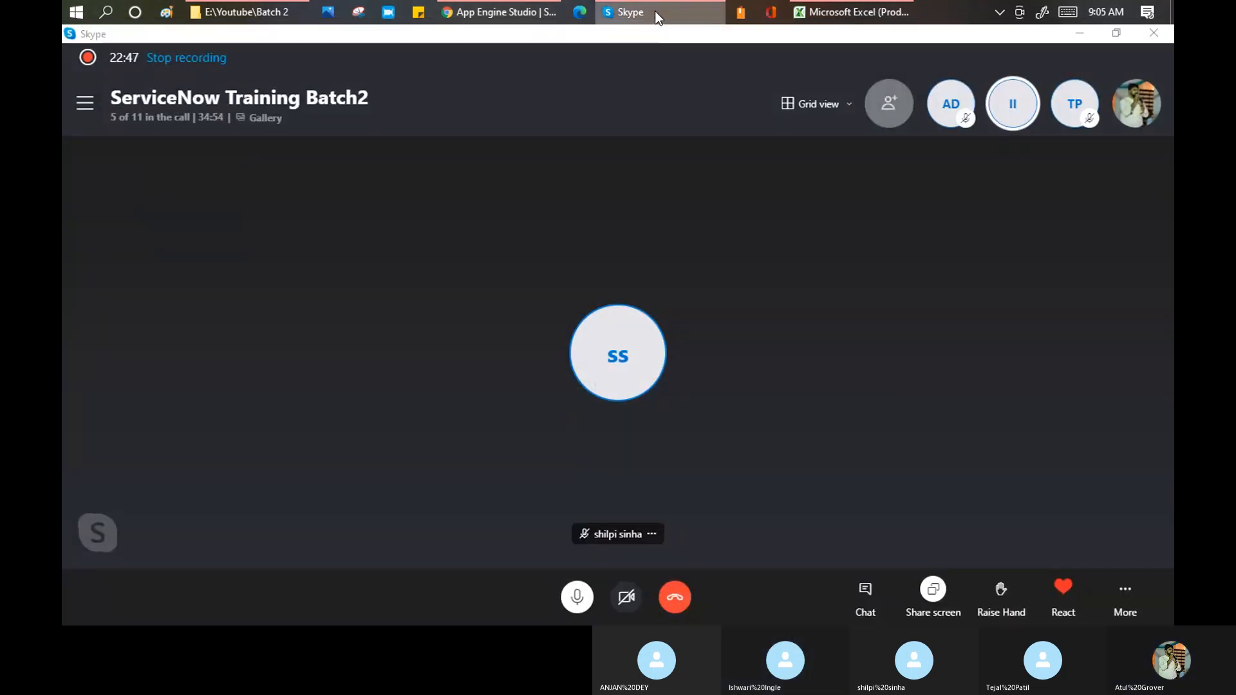
{"action": "left_click", "coordinate": [655, 10]}
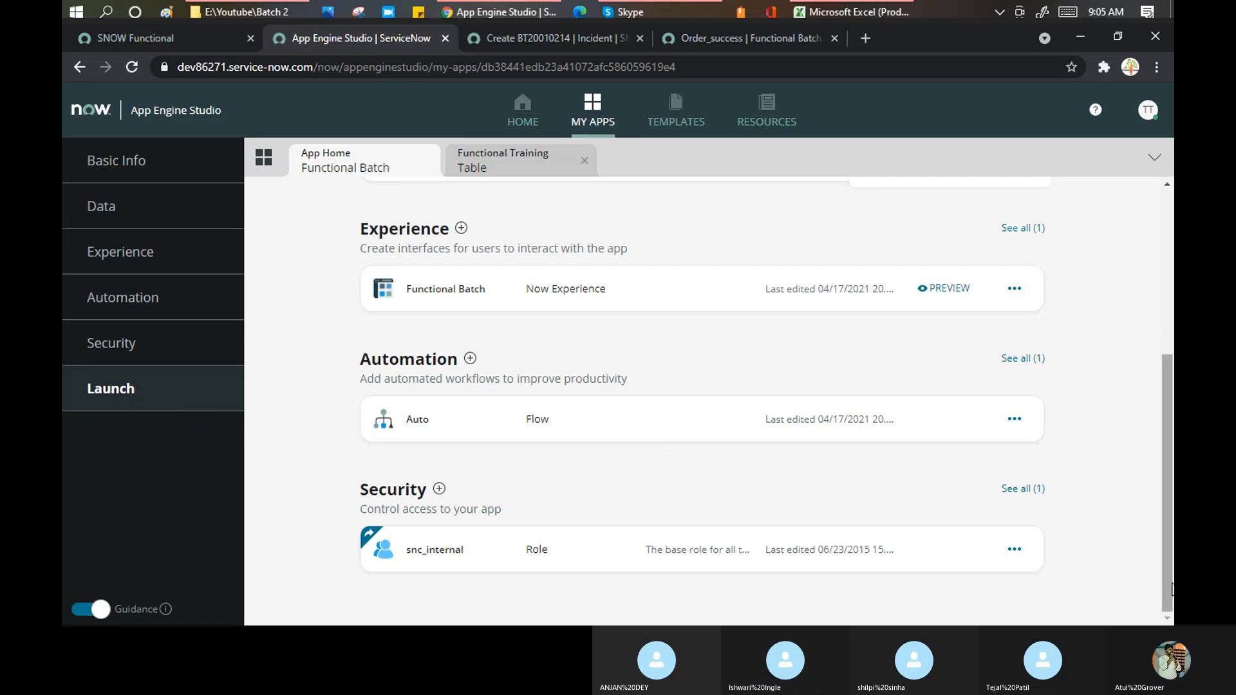
{"action": "left_click_drag", "start_coordinate": [1170, 589], "coordinate": [1172, 386]}
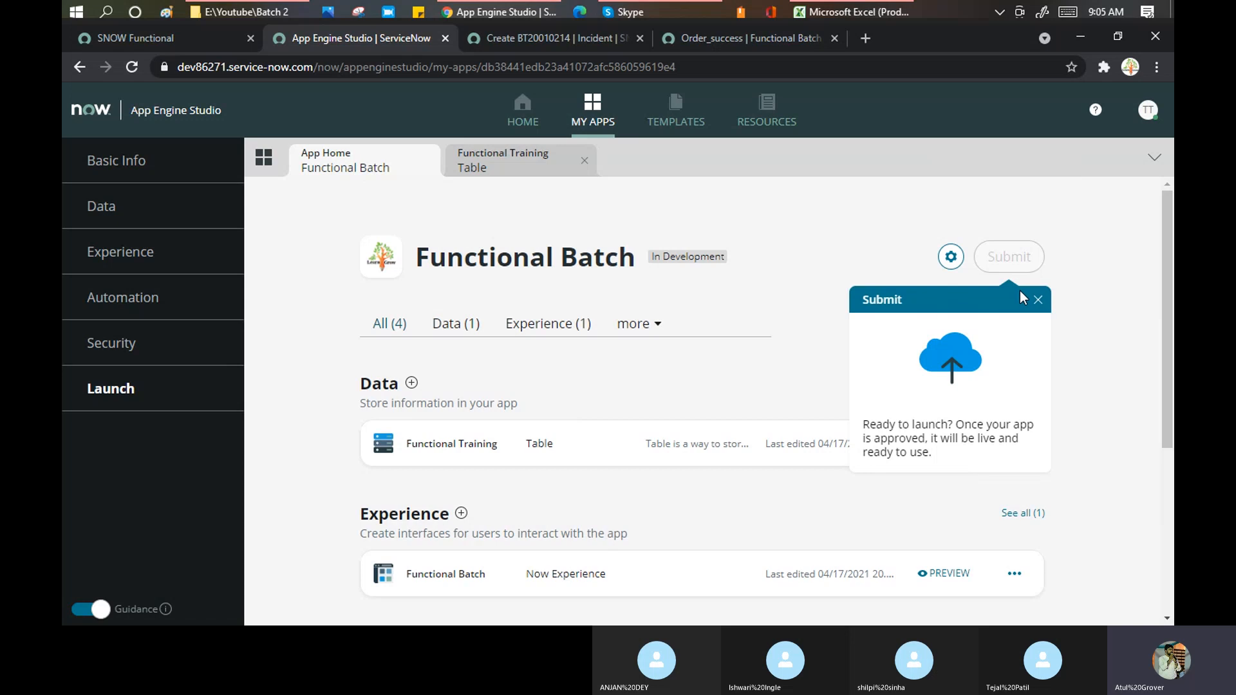
{"action": "left_click", "coordinate": [1037, 299]}
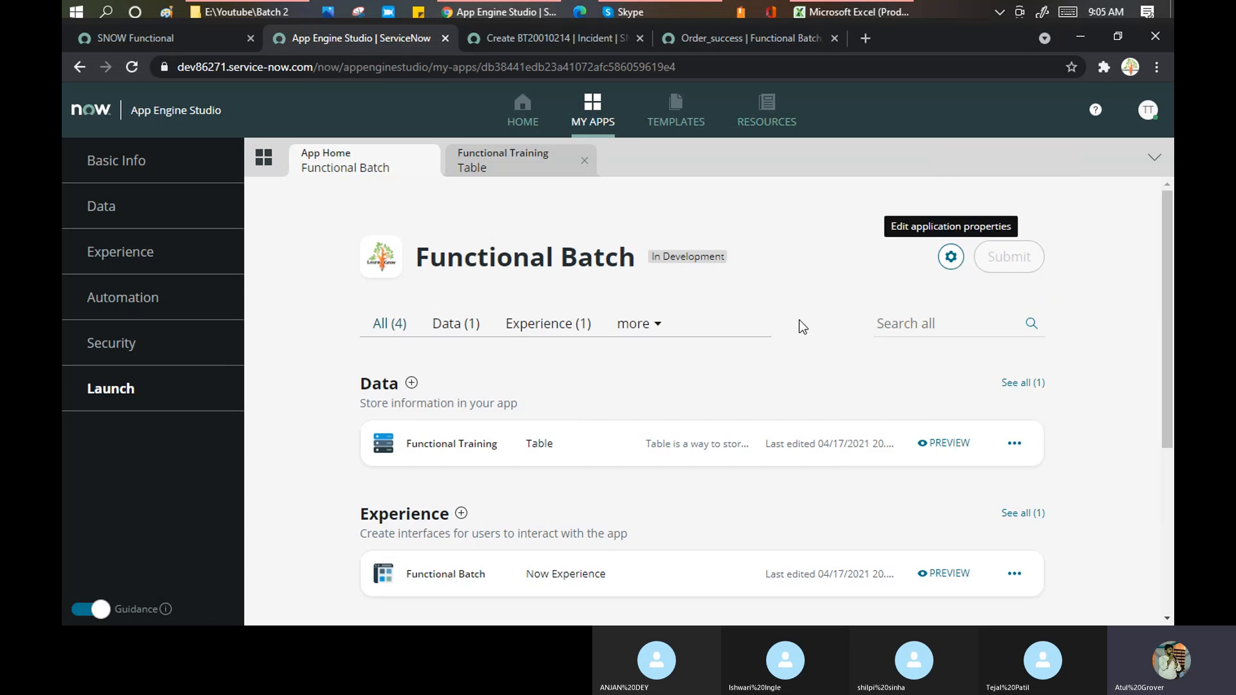
Open the snc_internal role from the app's Security section, dismiss its notice, and review the Experience and Data permissions.
{"action": "scroll", "coordinate": [802, 340], "scroll_direction": "down", "scroll_amount": 3}
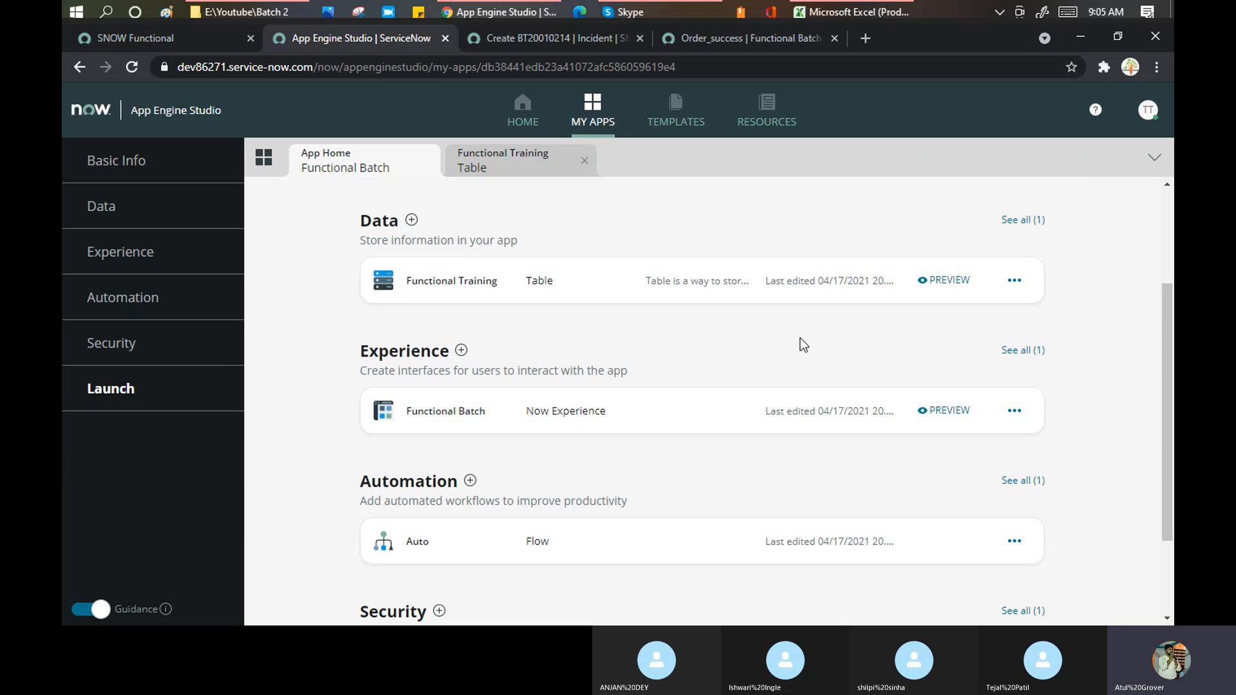
{"action": "scroll", "coordinate": [802, 345], "scroll_direction": "down", "scroll_amount": 2}
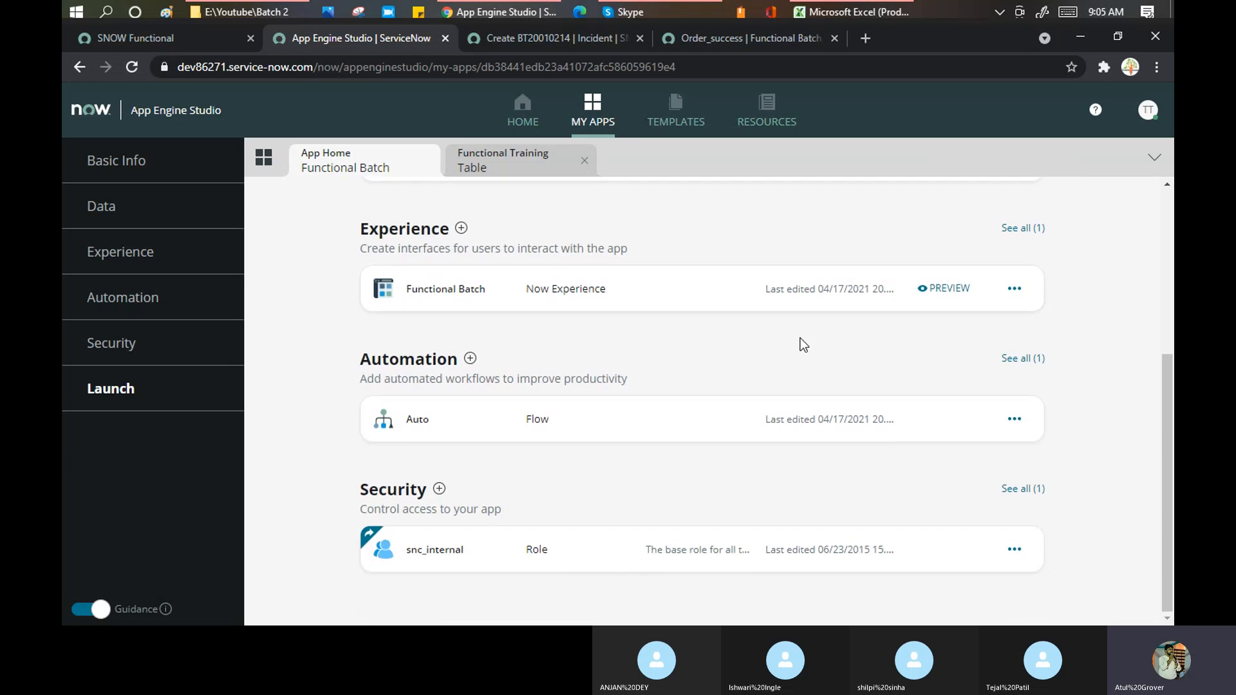
{"action": "left_click", "coordinate": [791, 545]}
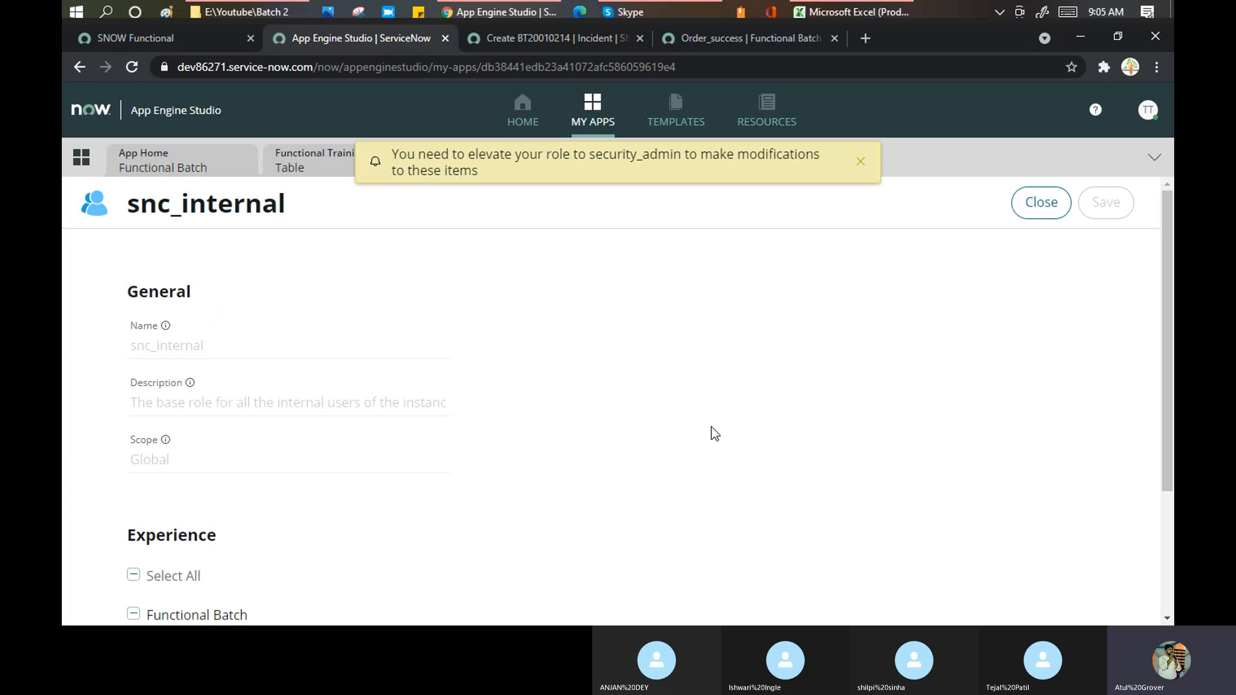
{"action": "left_click_drag", "start_coordinate": [468, 154], "coordinate": [563, 155]}
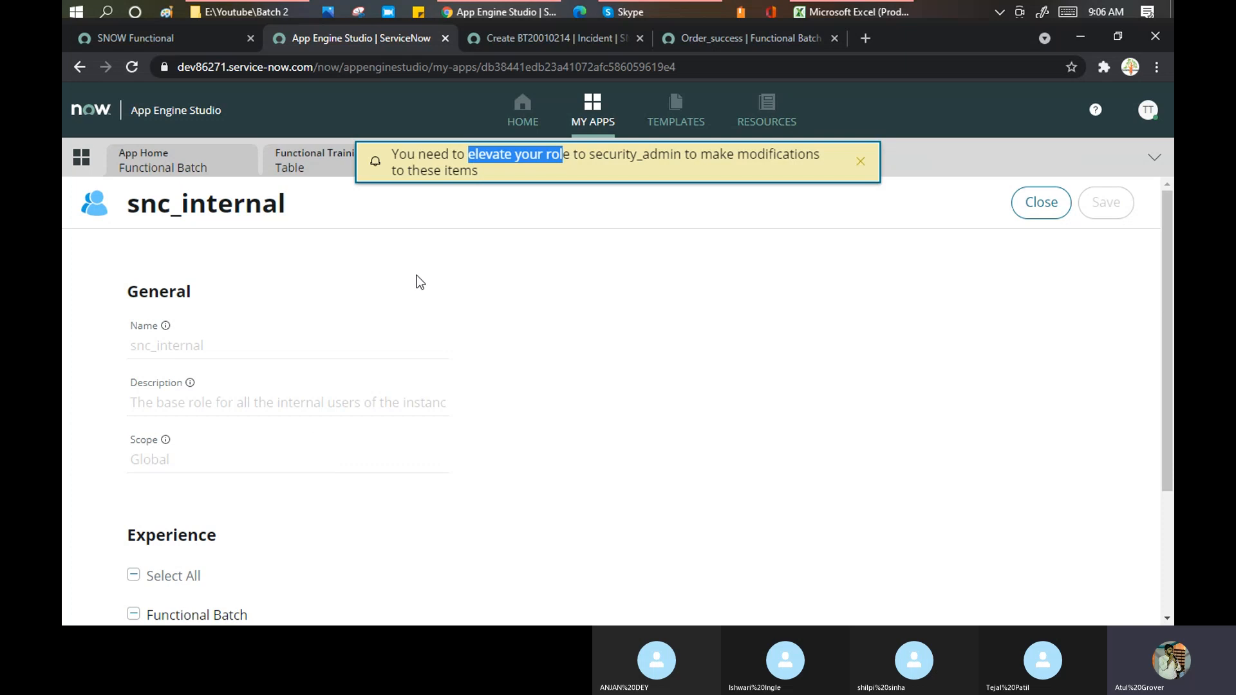
{"action": "left_click", "coordinate": [859, 164]}
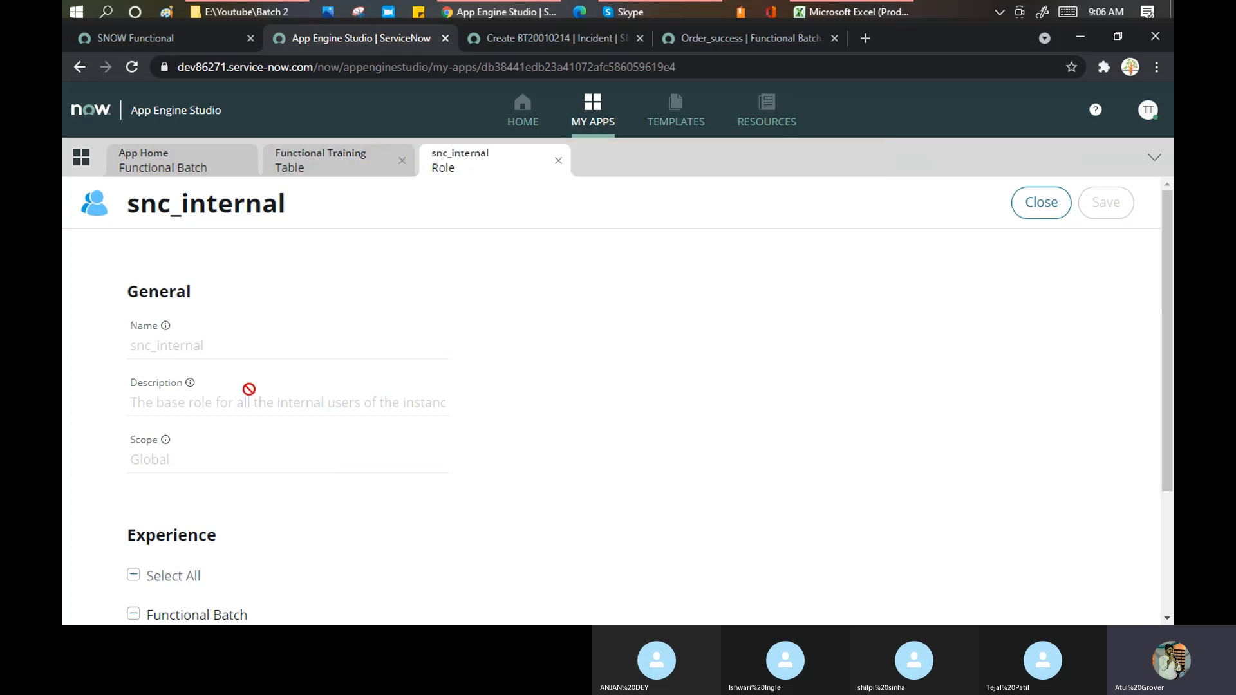
{"action": "scroll", "coordinate": [253, 386], "scroll_direction": "down", "scroll_amount": 2}
{"action": "scroll", "coordinate": [253, 387], "scroll_direction": "down", "scroll_amount": 1}
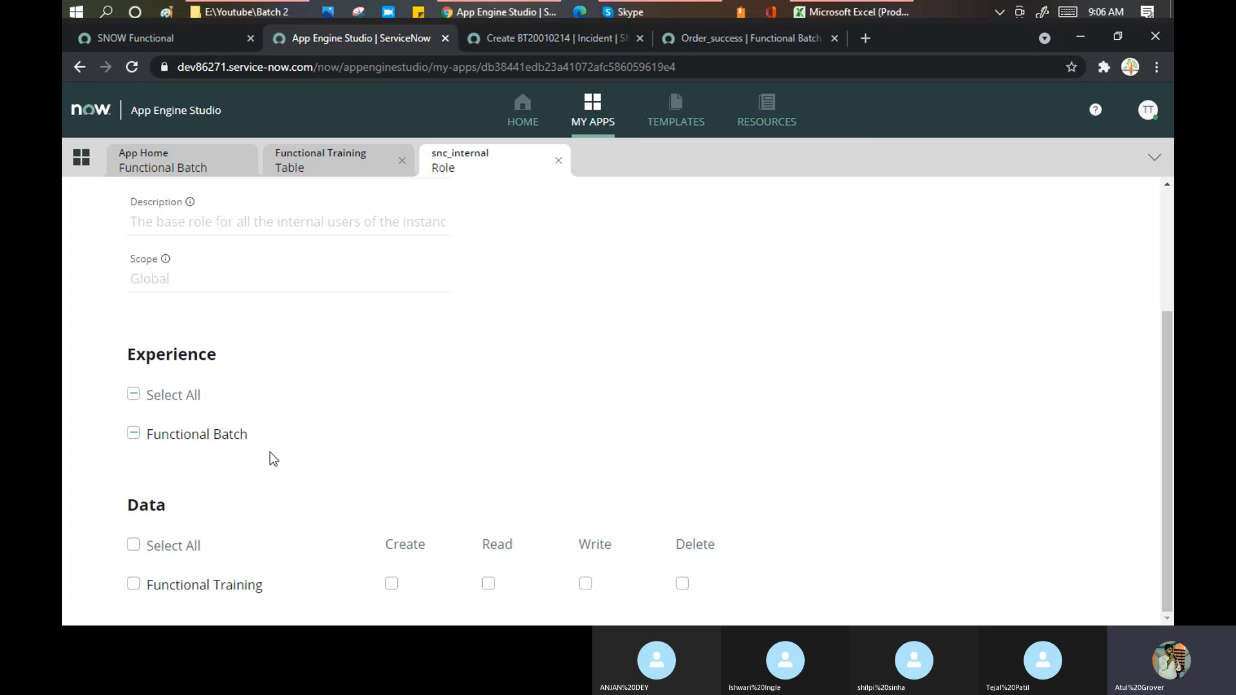
{"action": "scroll", "coordinate": [269, 452], "scroll_direction": "up", "scroll_amount": 3}
Try to elevate the account's roles in the main ServiceNow instance, leaving workspace_list_admin unselected, and reload the snc_internal role in App Engine Studio.
{"action": "left_click", "coordinate": [181, 40]}
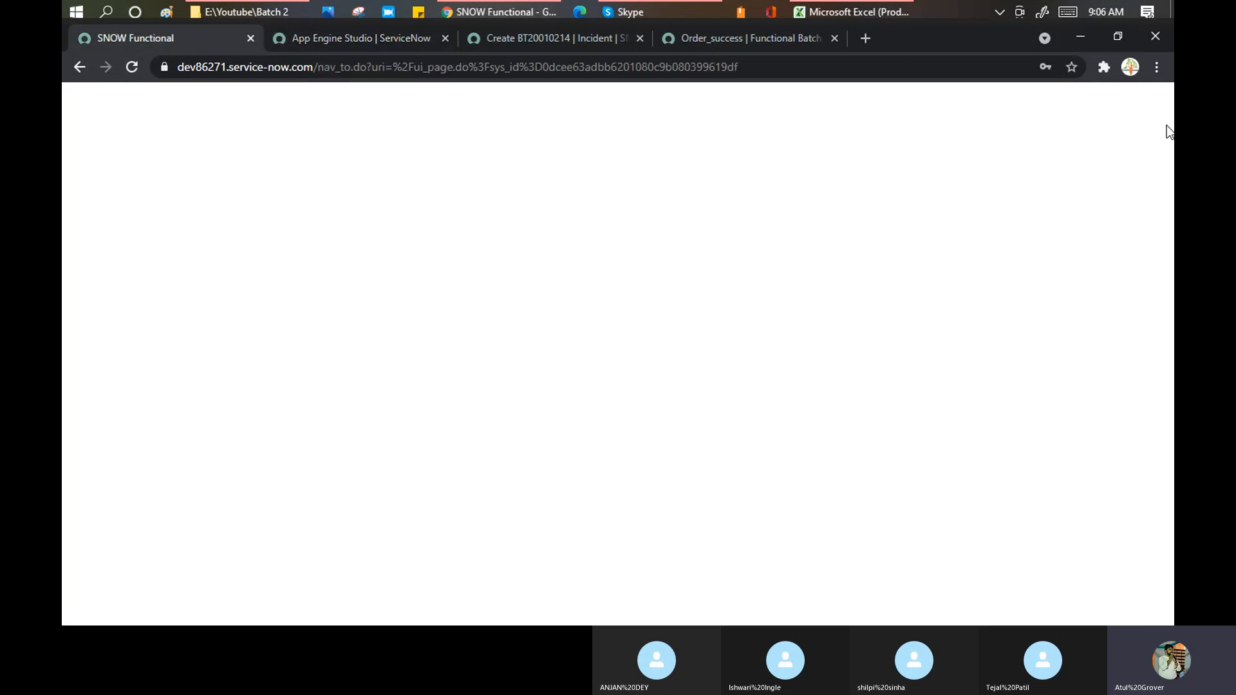
{"action": "left_click", "coordinate": [1009, 101]}
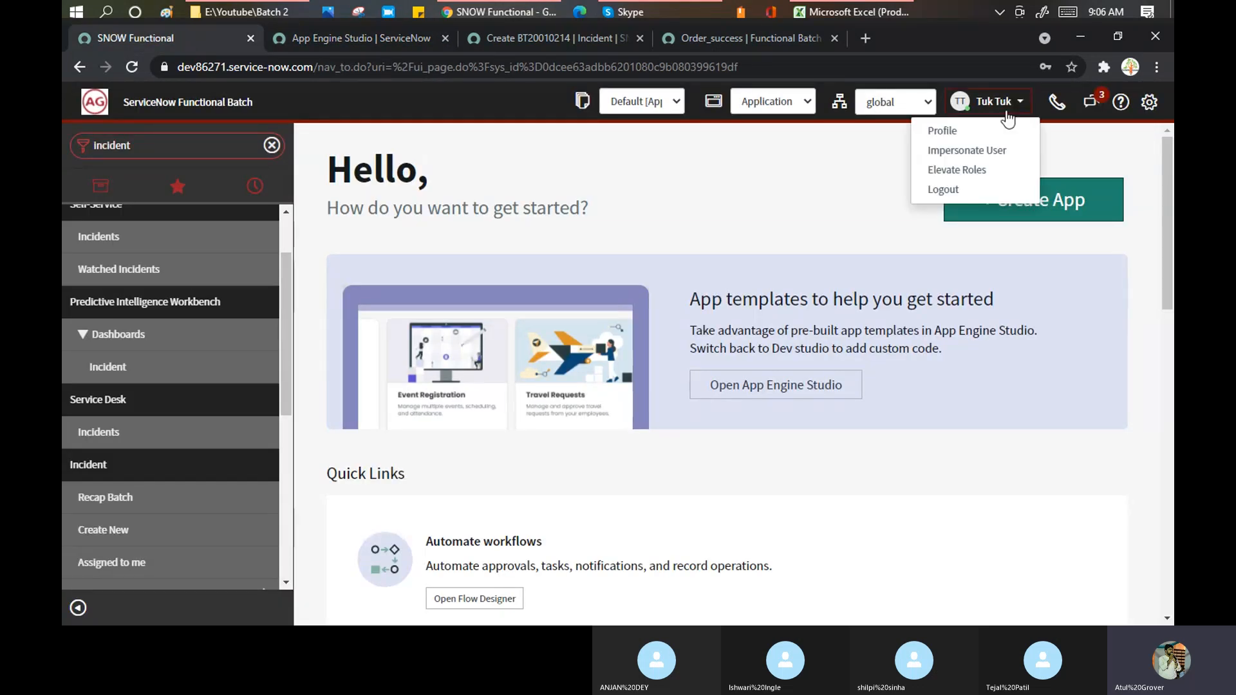
{"action": "left_click", "coordinate": [968, 169]}
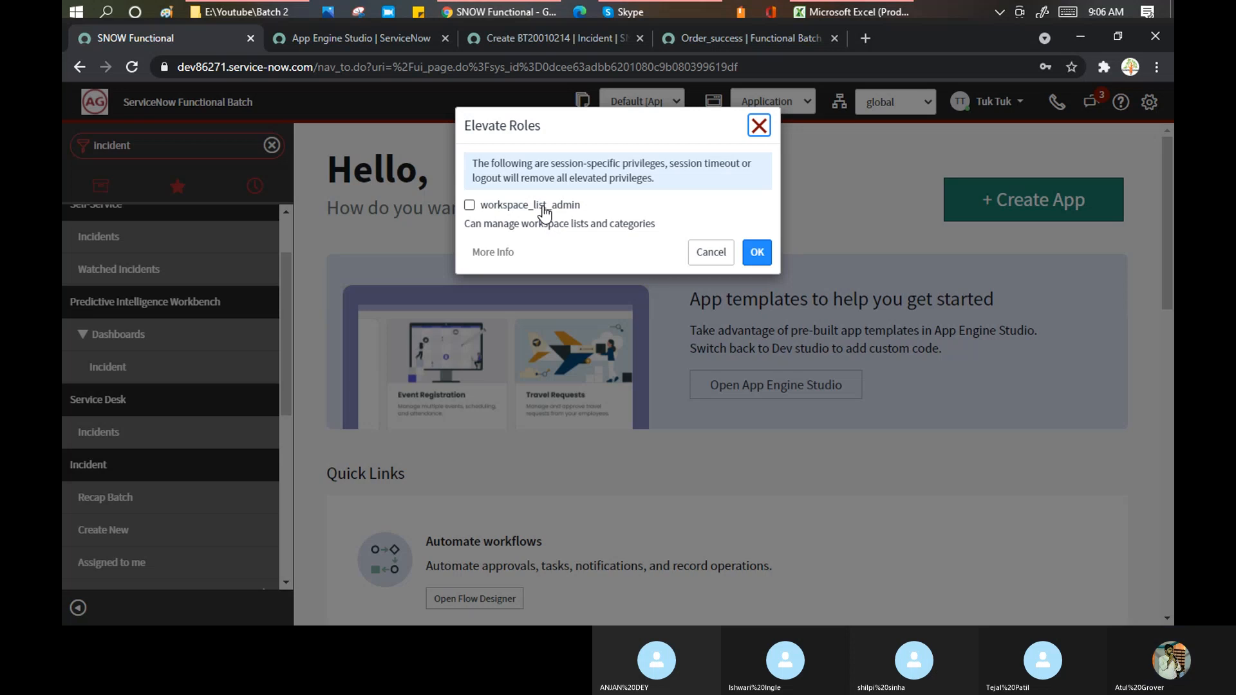
{"action": "left_click", "coordinate": [758, 253]}
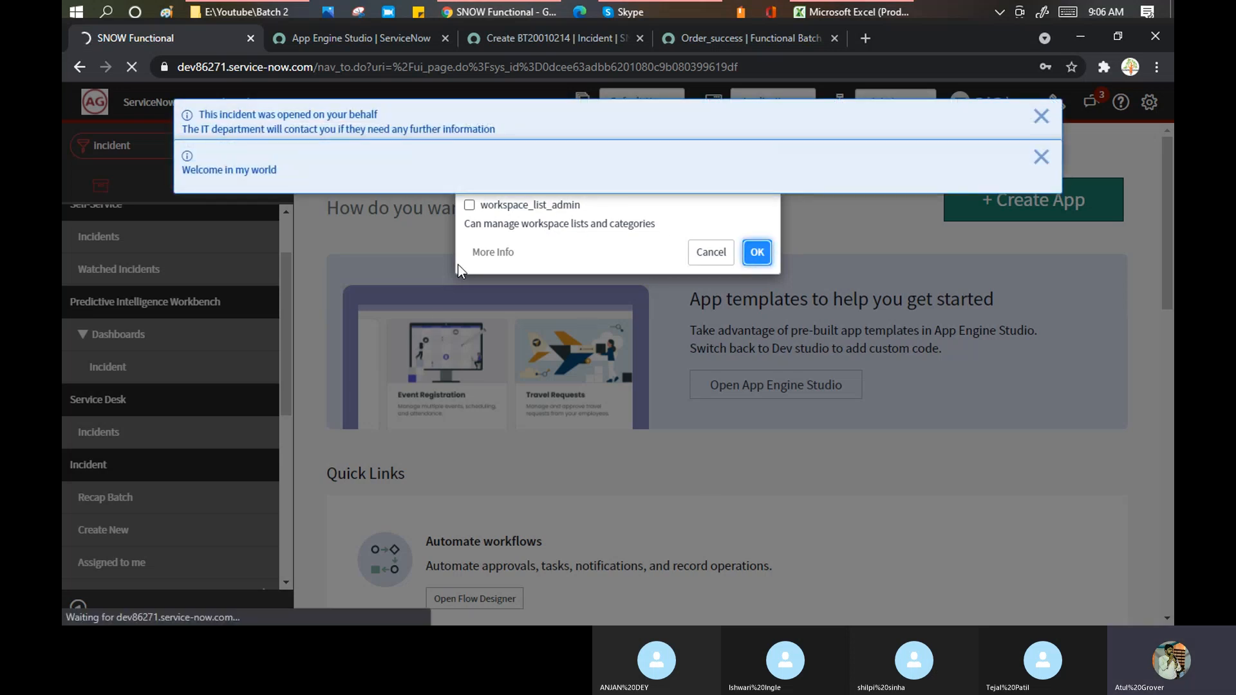
{"action": "left_click", "coordinate": [392, 38]}
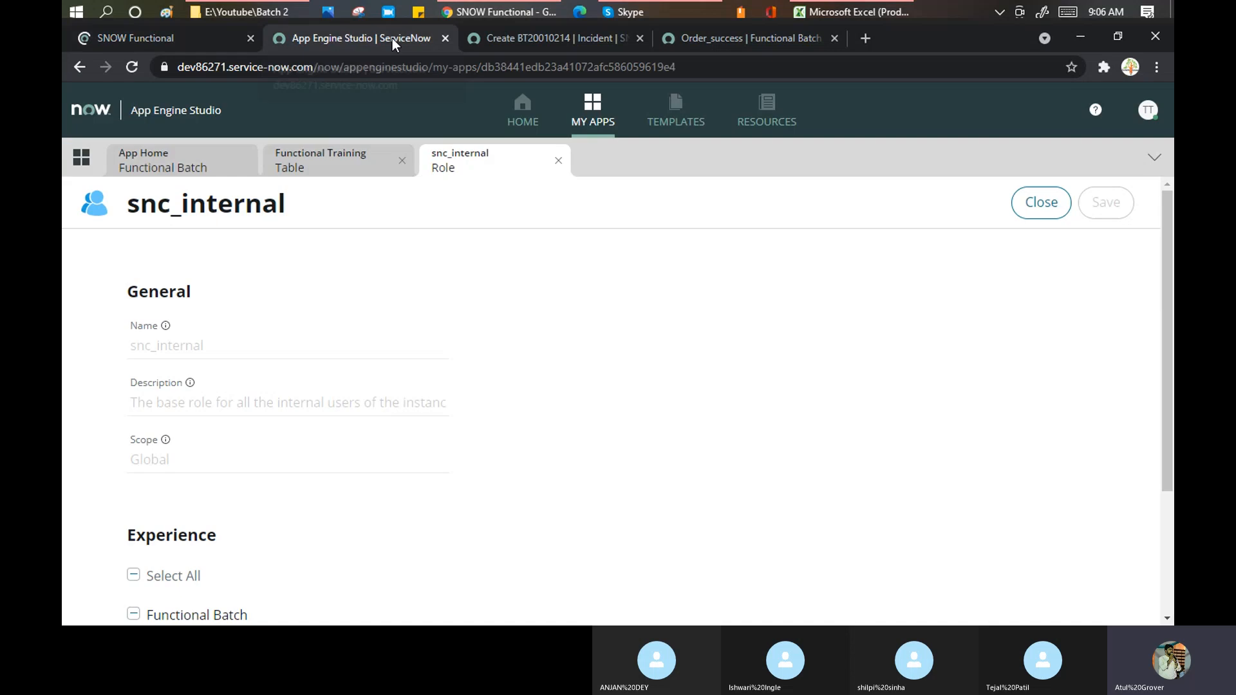
{"action": "left_click", "coordinate": [133, 67]}
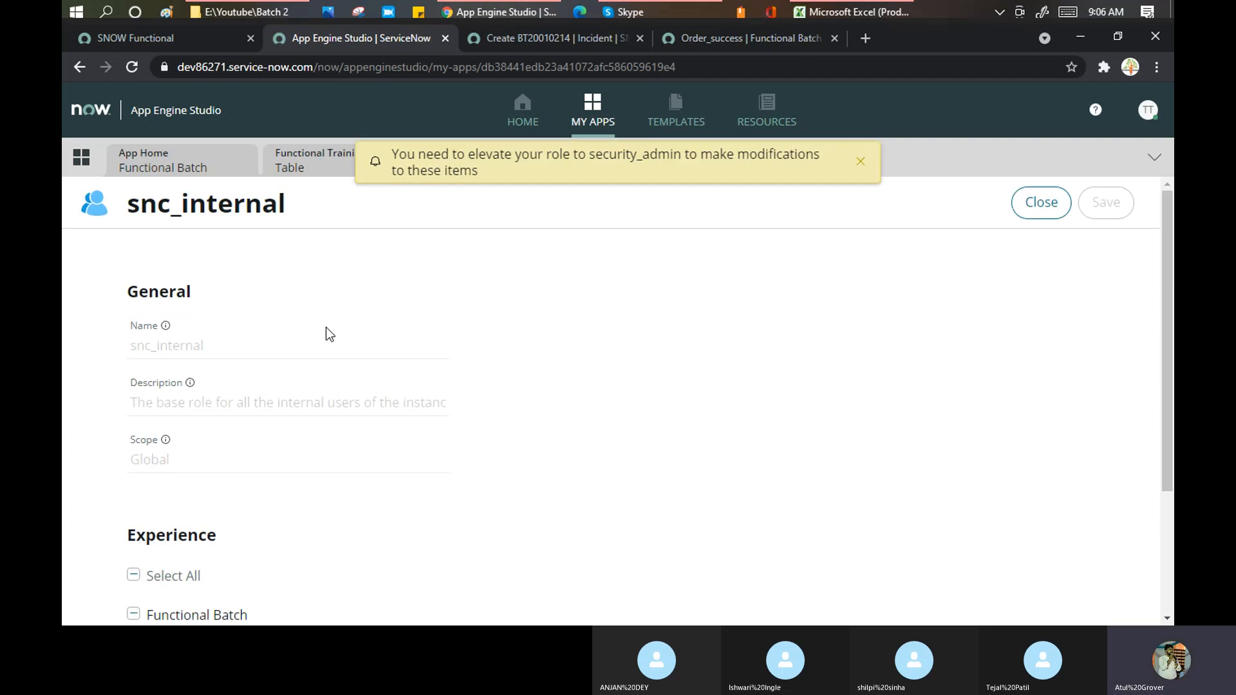
Grant the snc_internal role Create, Write and Delete access to the Functional Training table.
{"action": "scroll", "coordinate": [325, 327], "scroll_direction": "down", "scroll_amount": 3}
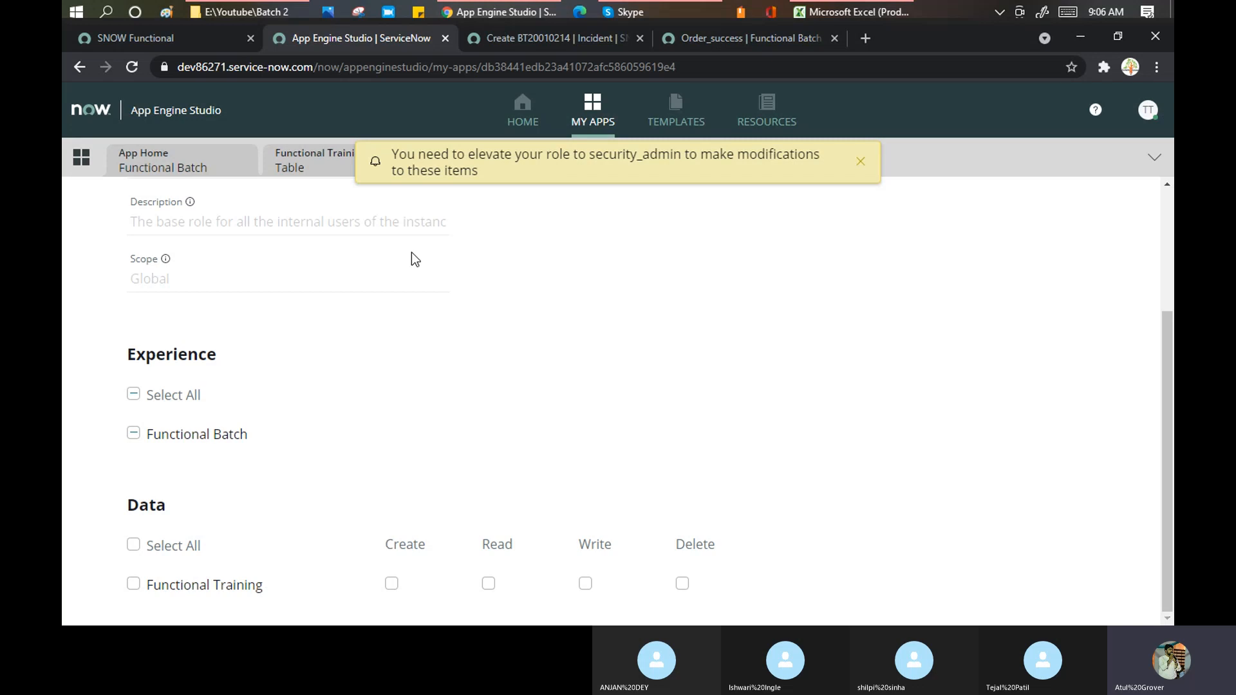
{"action": "left_click_drag", "start_coordinate": [468, 155], "coordinate": [814, 173]}
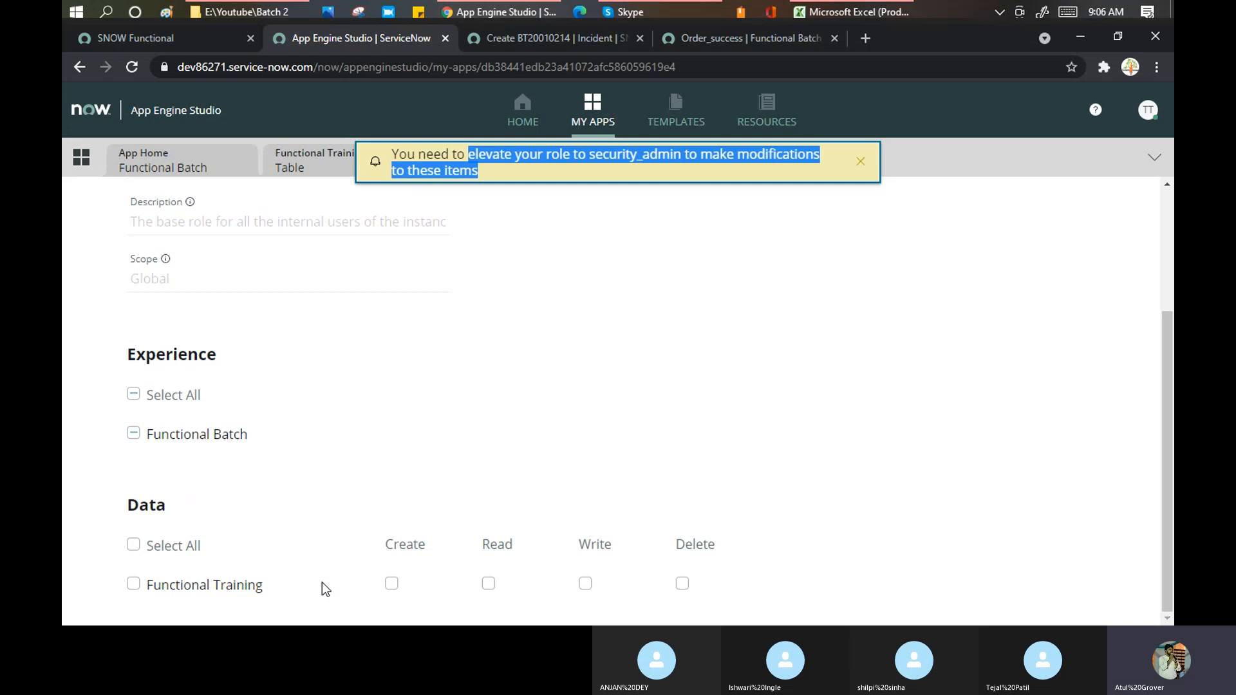
{"action": "left_click", "coordinate": [394, 581]}
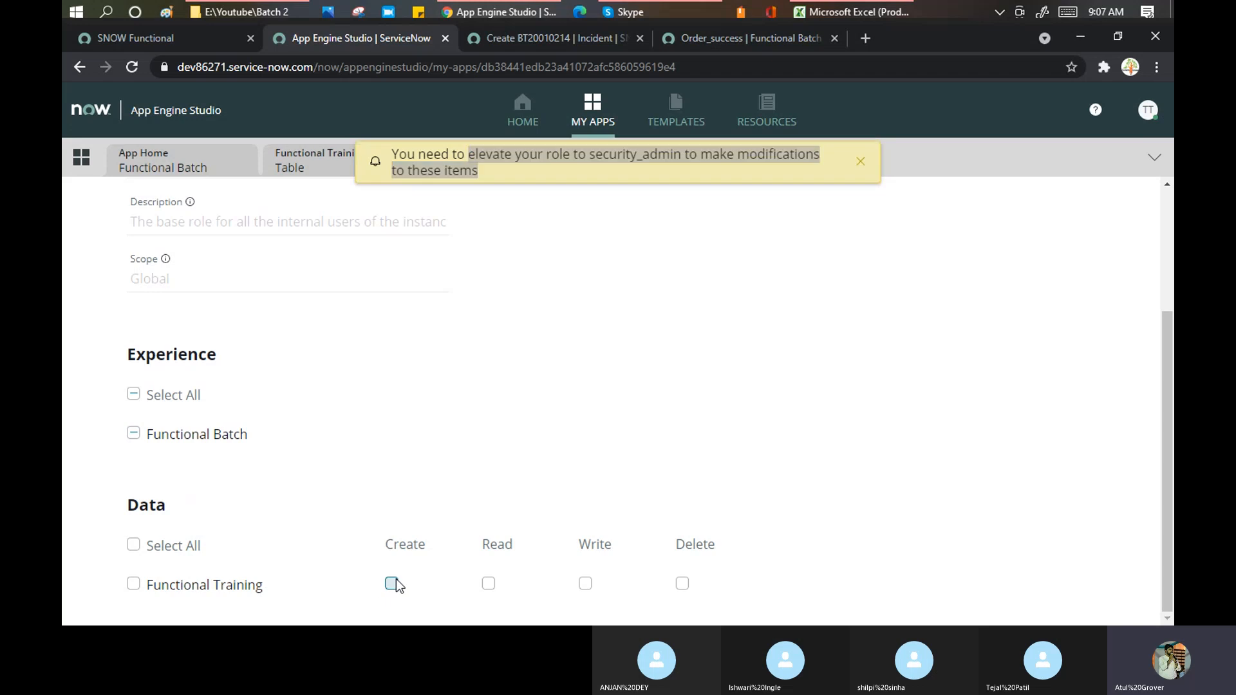
{"action": "left_click", "coordinate": [587, 583]}
{"action": "left_click", "coordinate": [682, 583]}
{"action": "scroll", "coordinate": [264, 427], "scroll_direction": "up", "scroll_amount": 3}
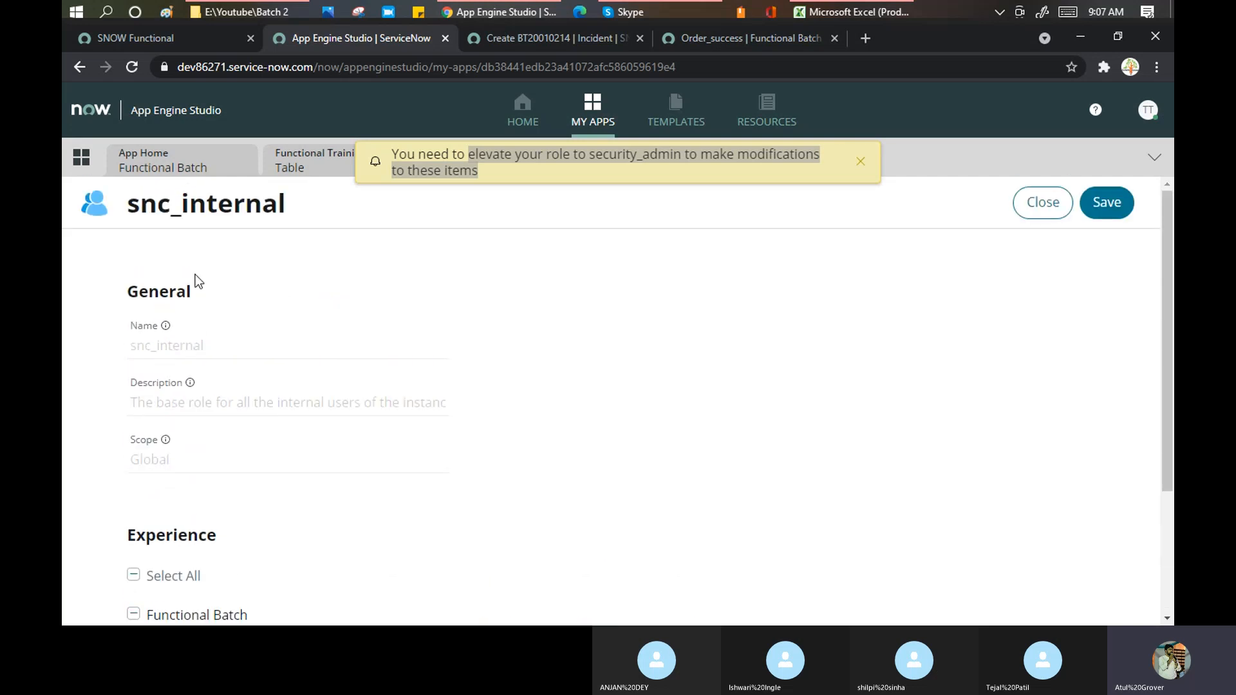
Save the snc_internal role's permission changes and dismiss all alerts.
{"action": "left_click_drag", "start_coordinate": [223, 346], "coordinate": [134, 346]}
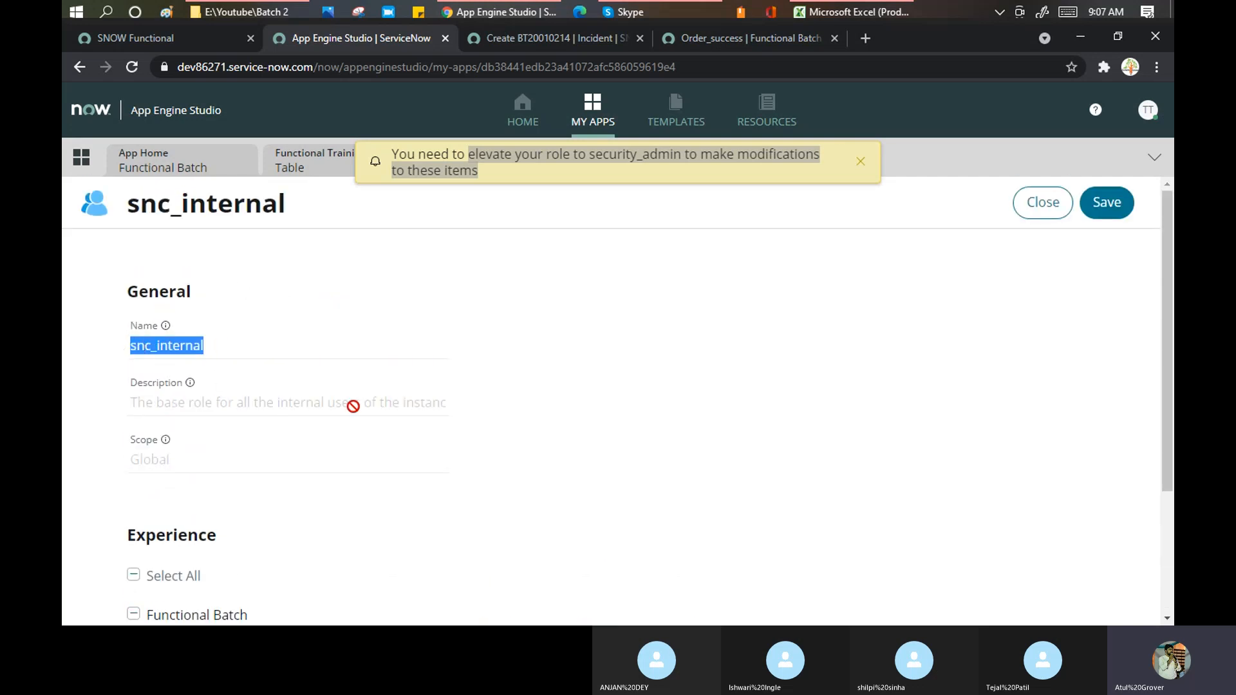
{"action": "scroll", "coordinate": [354, 415], "scroll_direction": "down", "scroll_amount": 3}
{"action": "scroll", "coordinate": [358, 465], "scroll_direction": "up", "scroll_amount": 3}
{"action": "left_click", "coordinate": [1106, 217]}
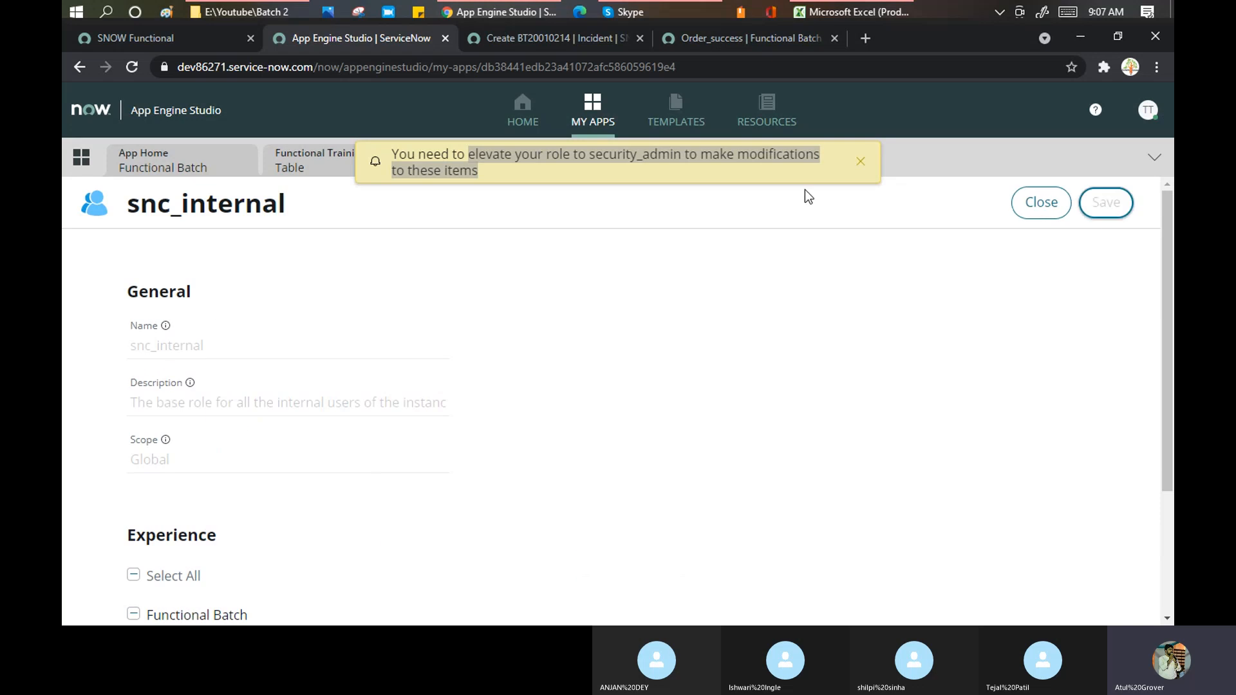
{"action": "left_click", "coordinate": [860, 164]}
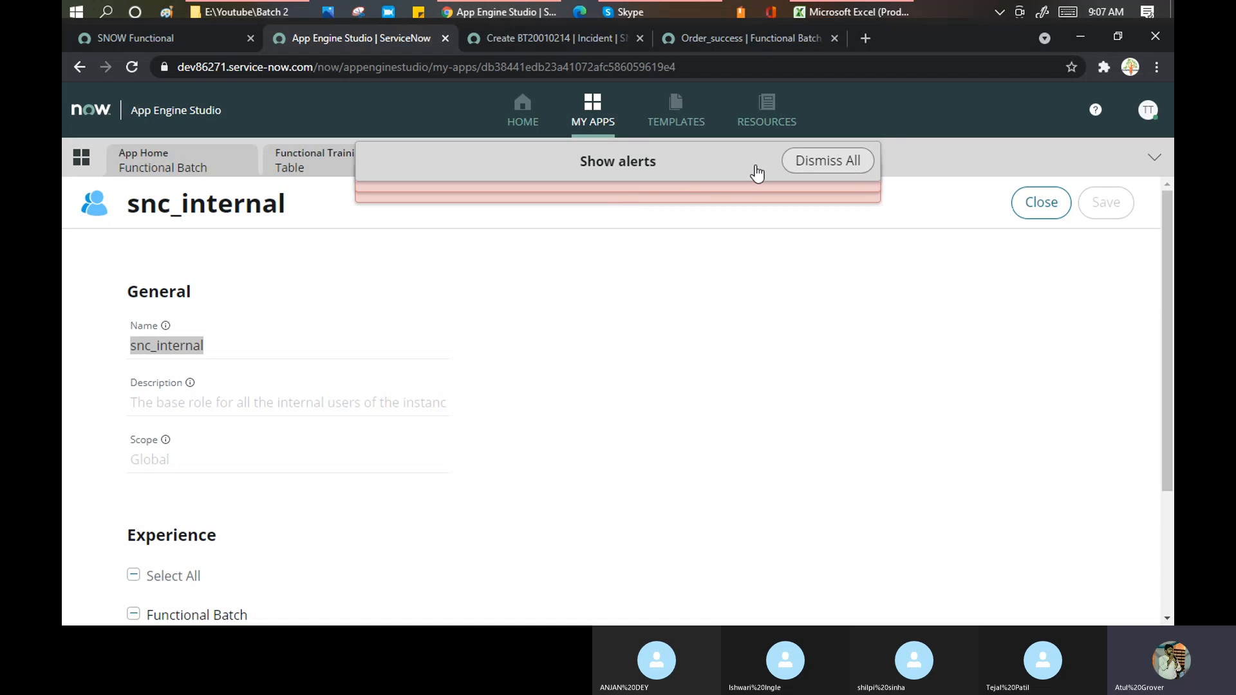
{"action": "left_click", "coordinate": [814, 165]}
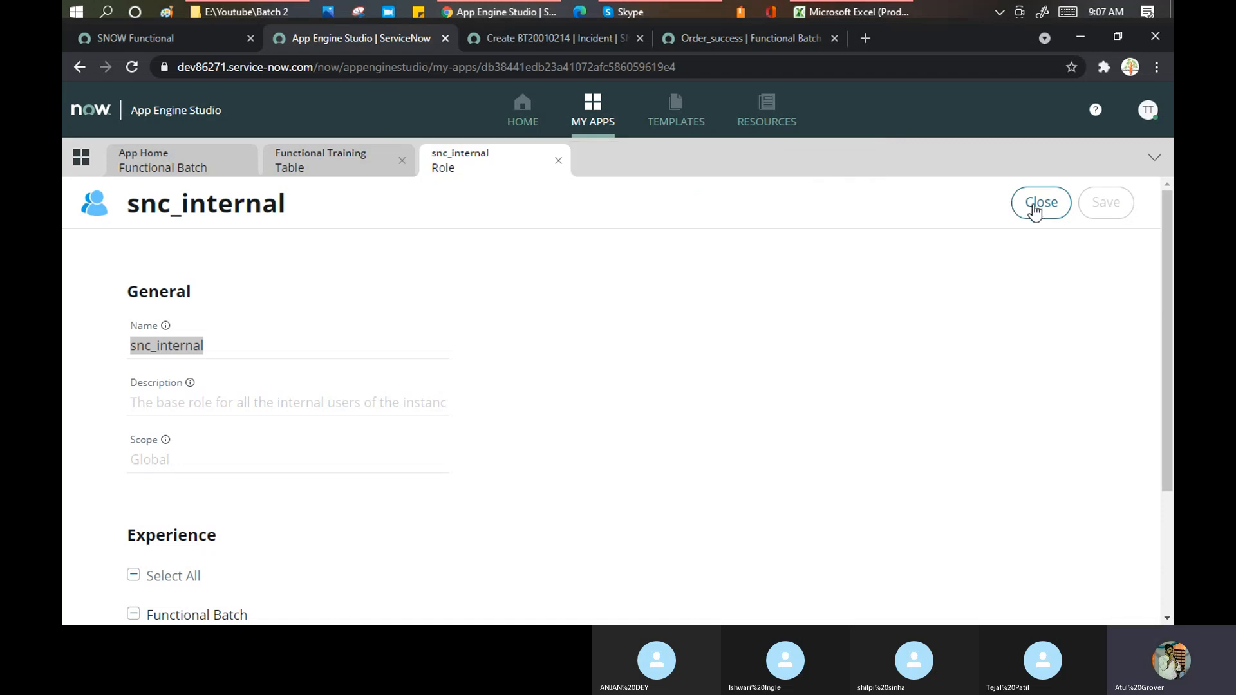
Review the components on the Functional Batch app home and its application properties, leaving the properties unchanged.
{"action": "left_click", "coordinate": [193, 165]}
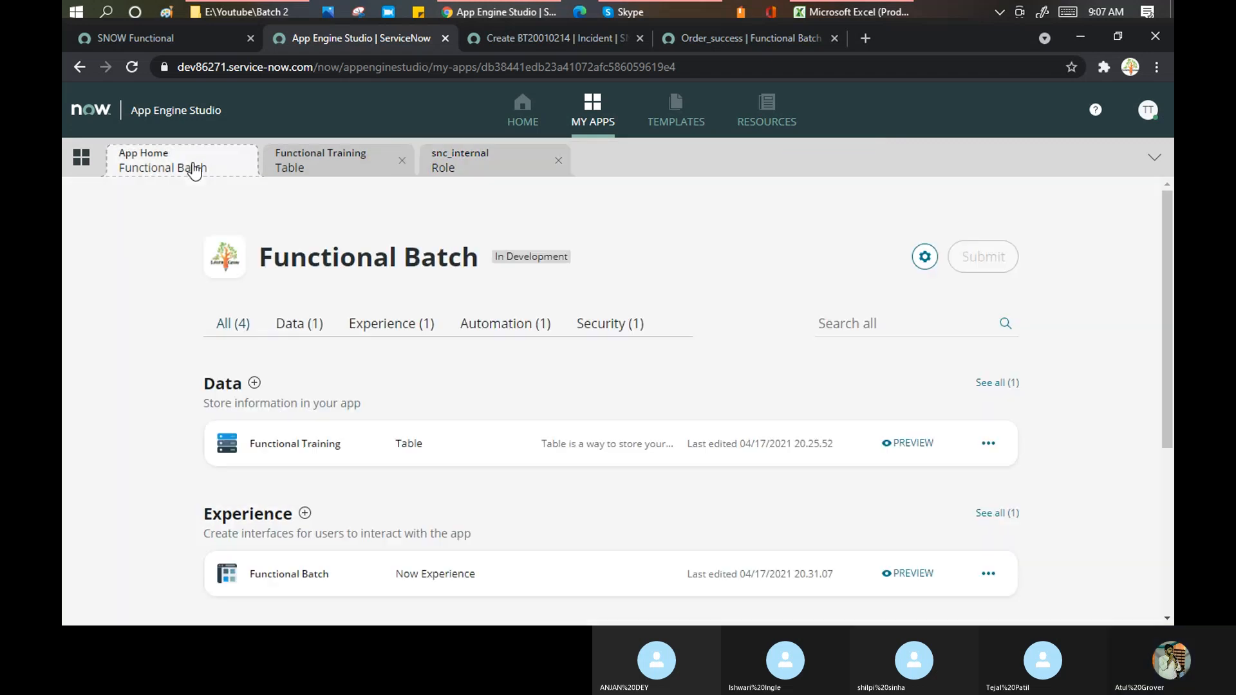
{"action": "scroll", "coordinate": [686, 351], "scroll_direction": "down", "scroll_amount": 5}
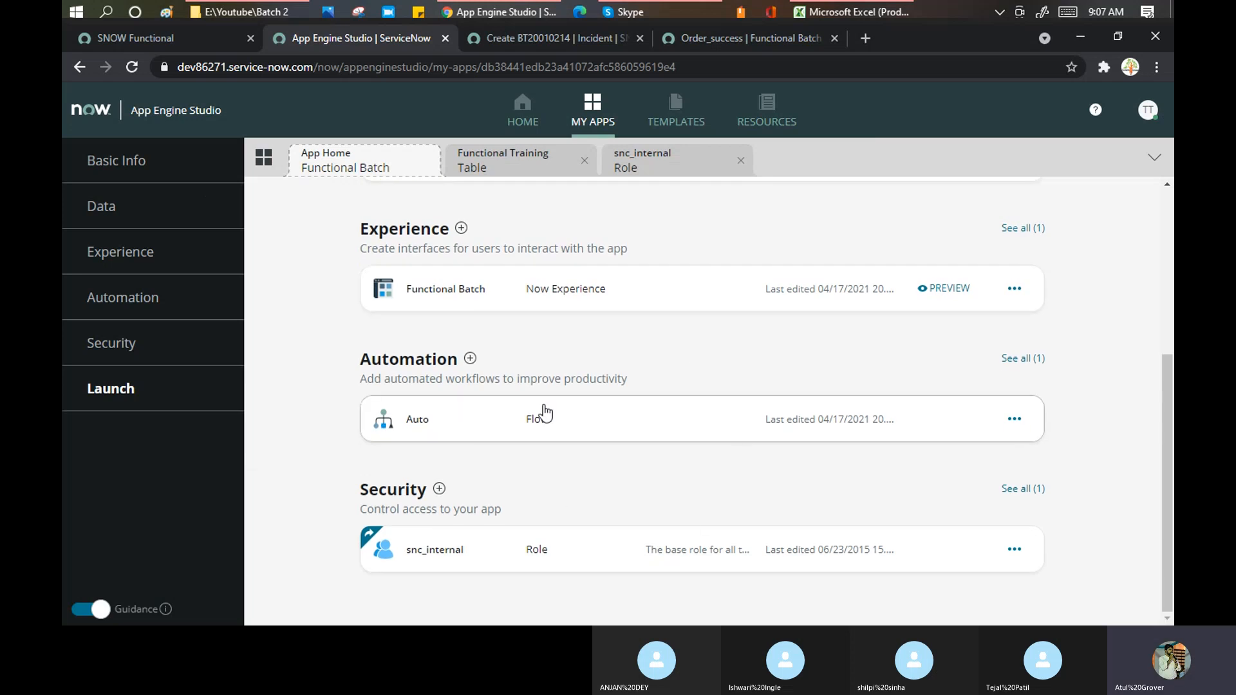
{"action": "scroll", "coordinate": [544, 410], "scroll_direction": "up", "scroll_amount": 4}
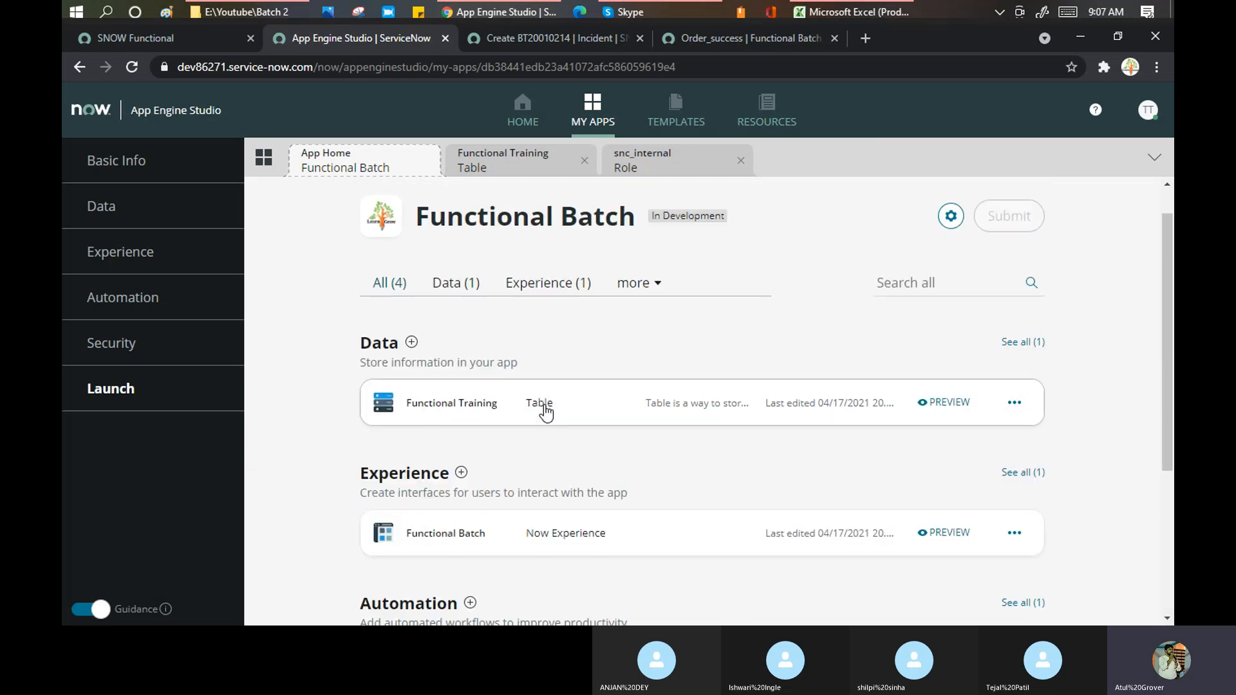
{"action": "left_click", "coordinate": [656, 287]}
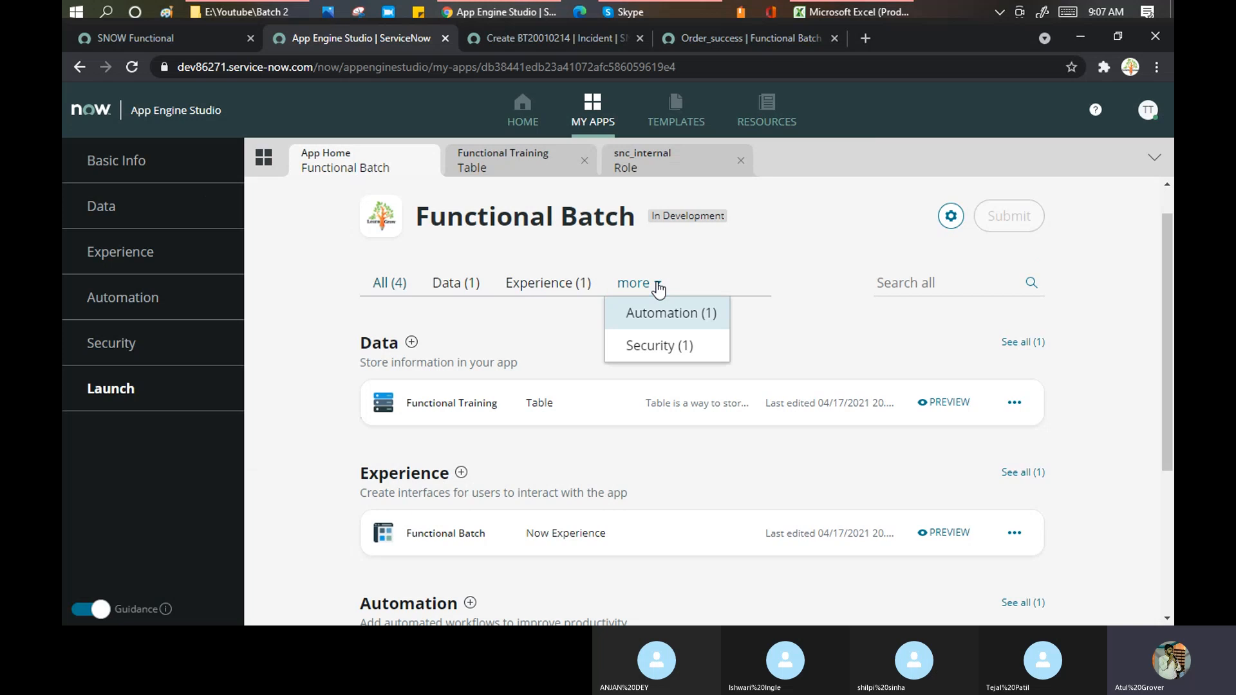
{"action": "left_click", "coordinate": [279, 287]}
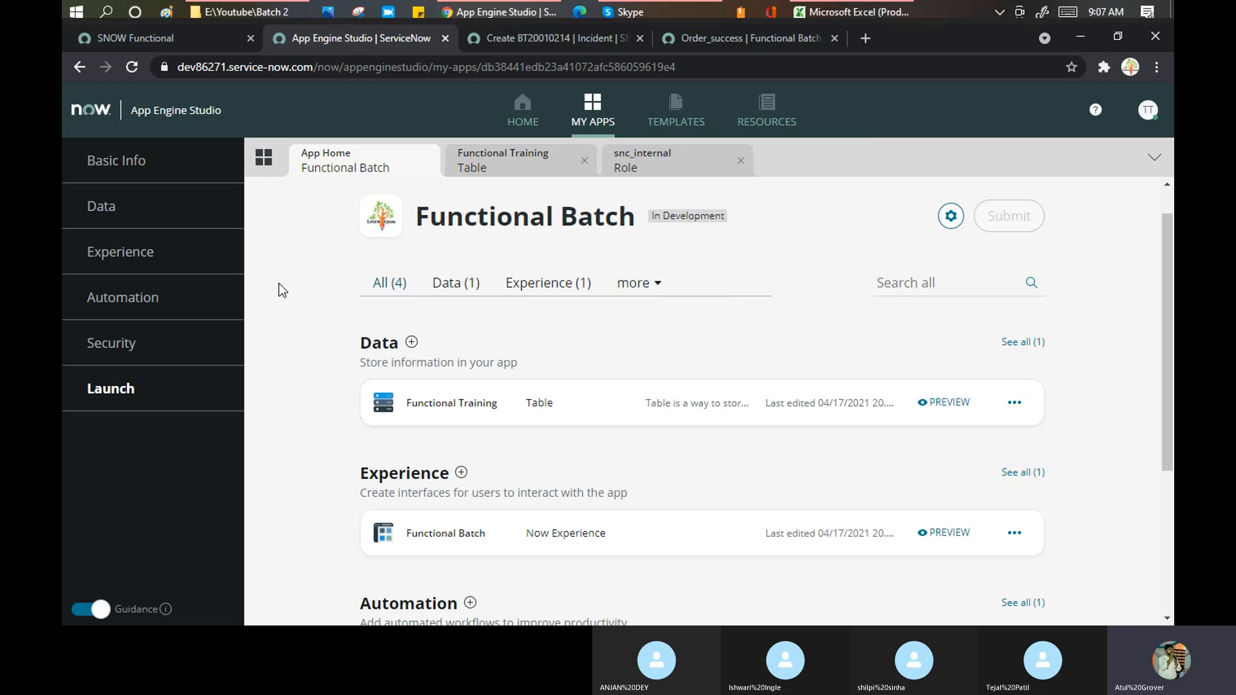
{"action": "scroll", "coordinate": [278, 283], "scroll_direction": "down", "scroll_amount": 3}
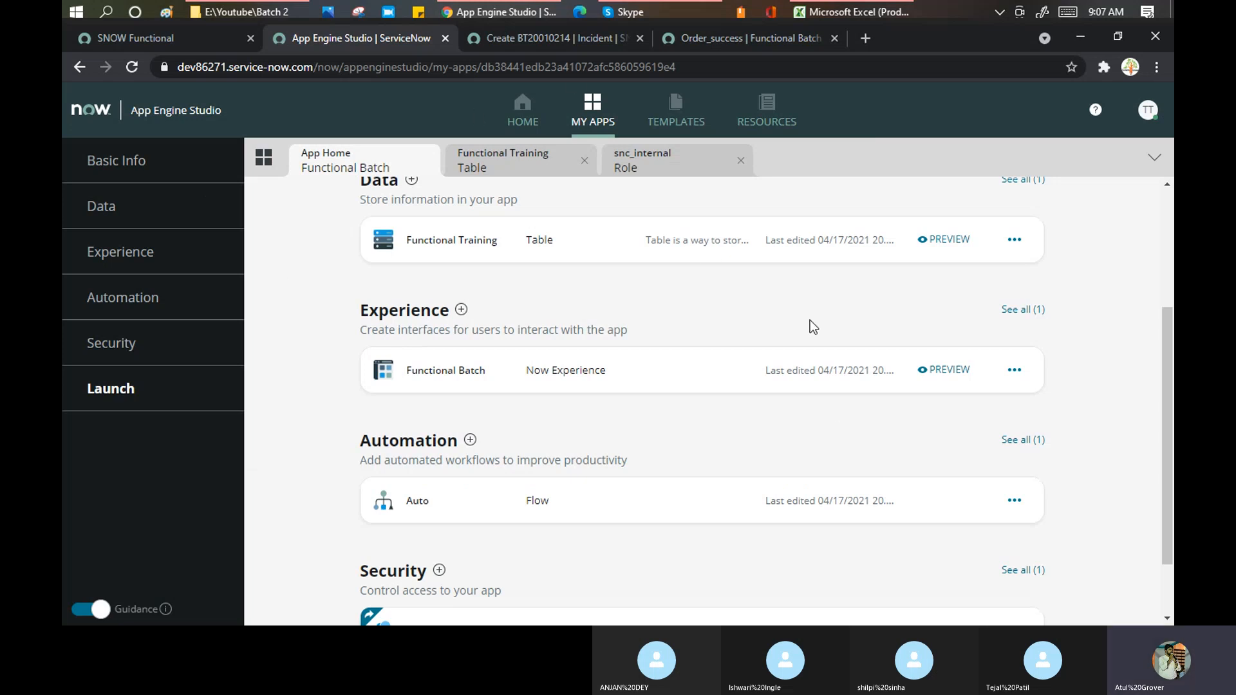
{"action": "scroll", "coordinate": [810, 319], "scroll_direction": "up", "scroll_amount": 1}
{"action": "scroll", "coordinate": [900, 258], "scroll_direction": "up", "scroll_amount": 2}
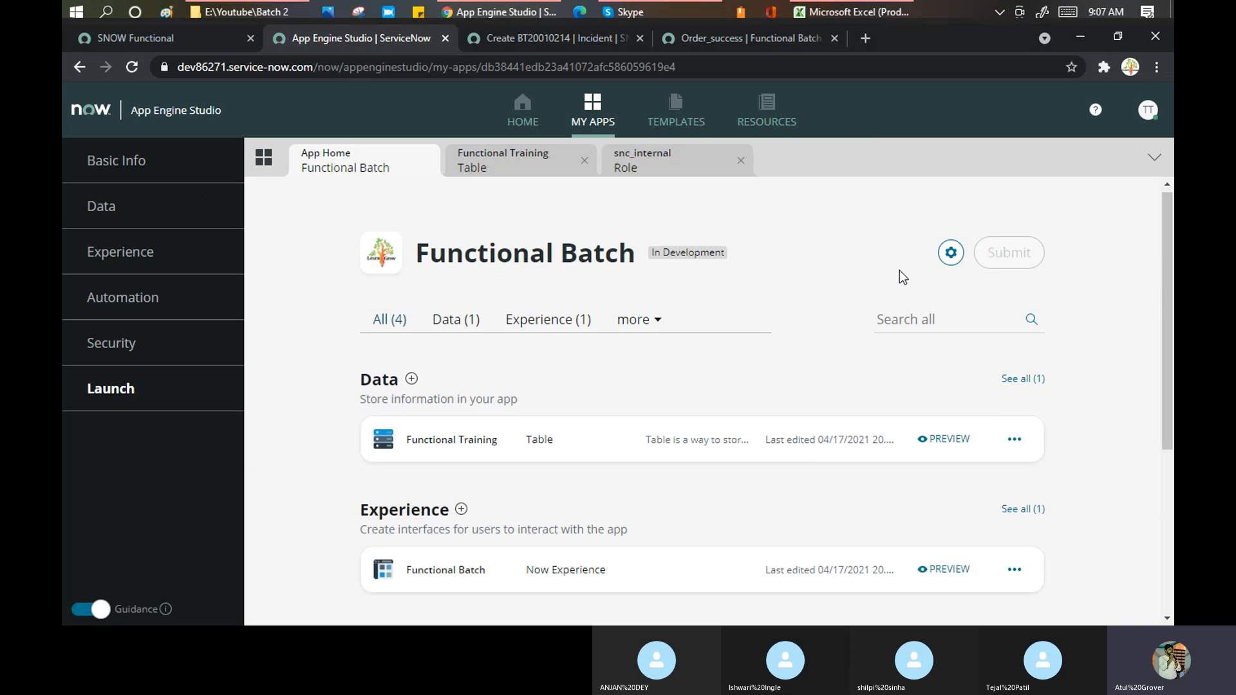
{"action": "left_click", "coordinate": [951, 258]}
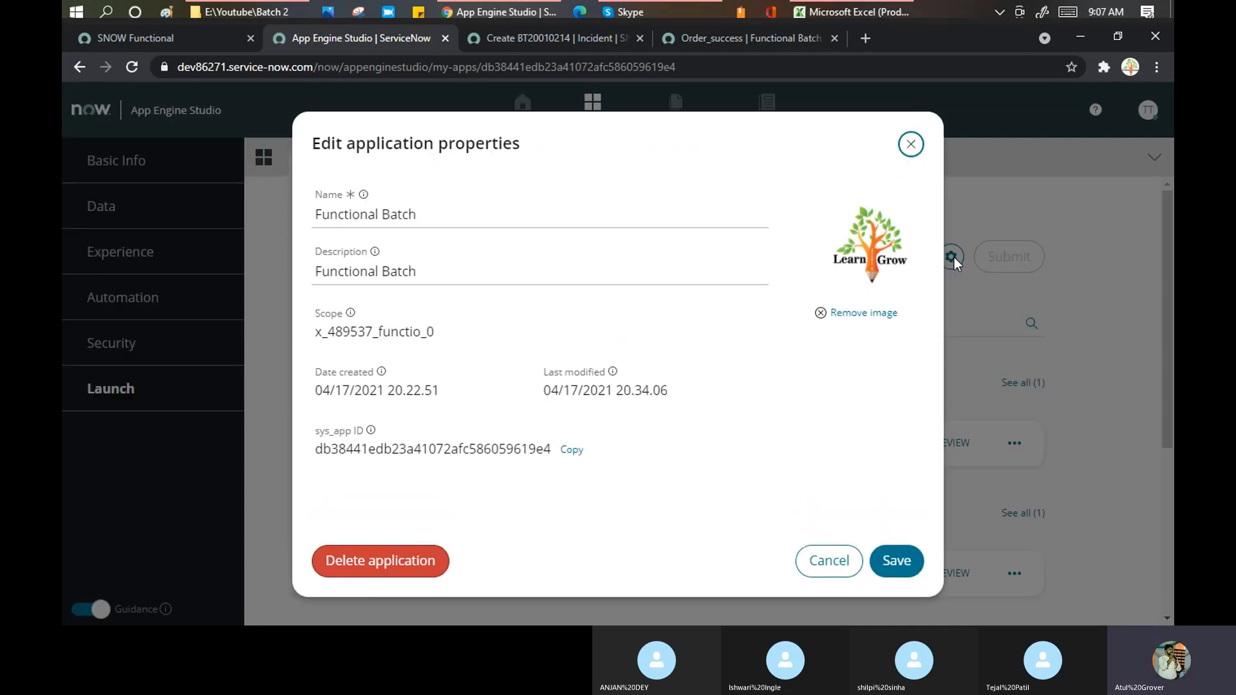
{"action": "left_click", "coordinate": [921, 149]}
Check the submitted request's reference number in the Functional Batch portal, and list the open incidents in the main ServiceNow instance.
{"action": "left_click", "coordinate": [720, 36]}
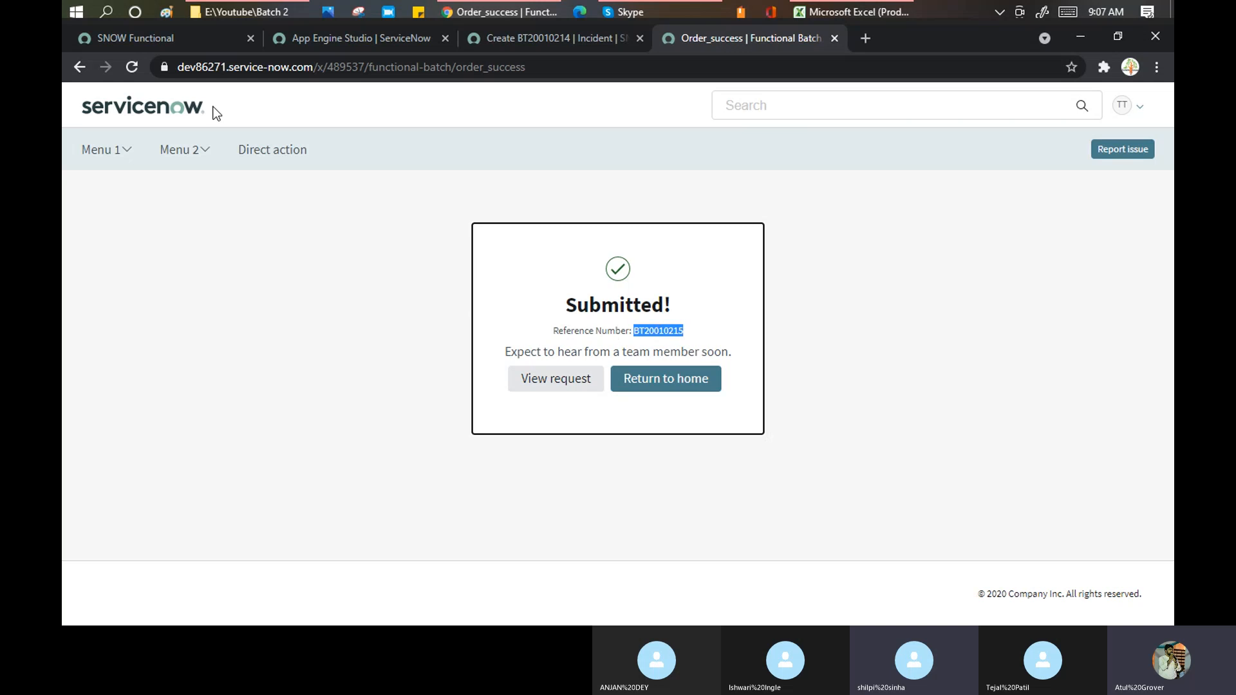
{"action": "left_click", "coordinate": [191, 40]}
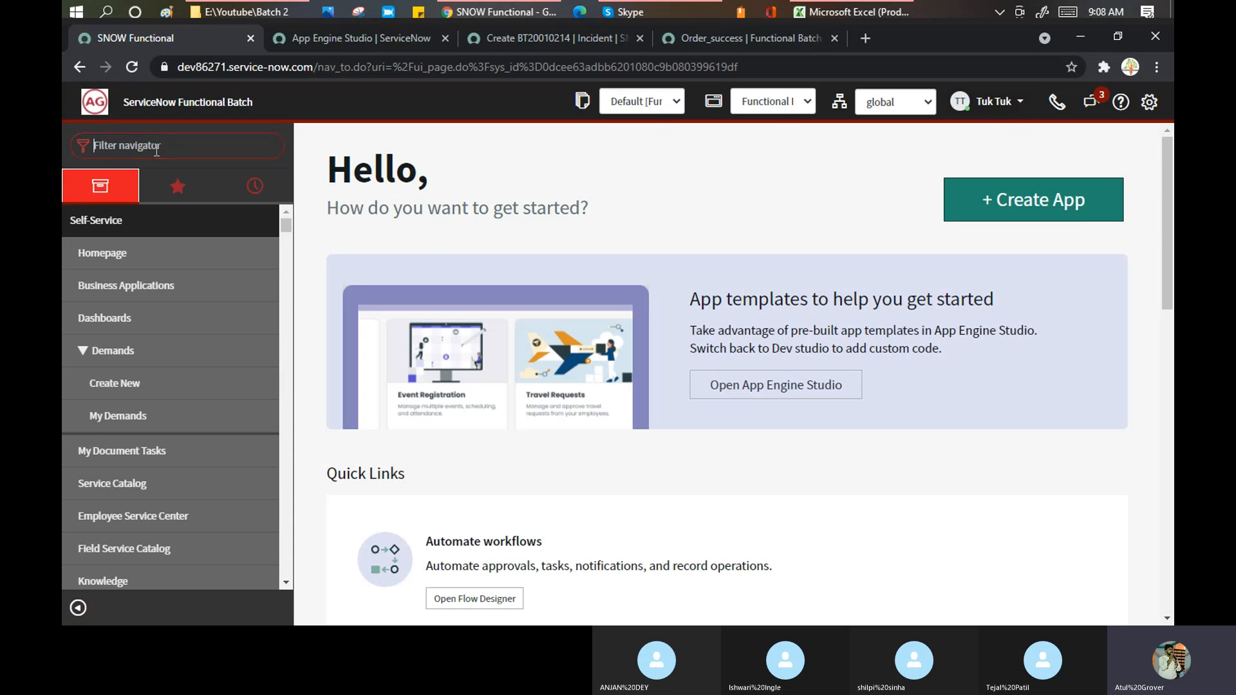
{"action": "type", "text": "Inc"}
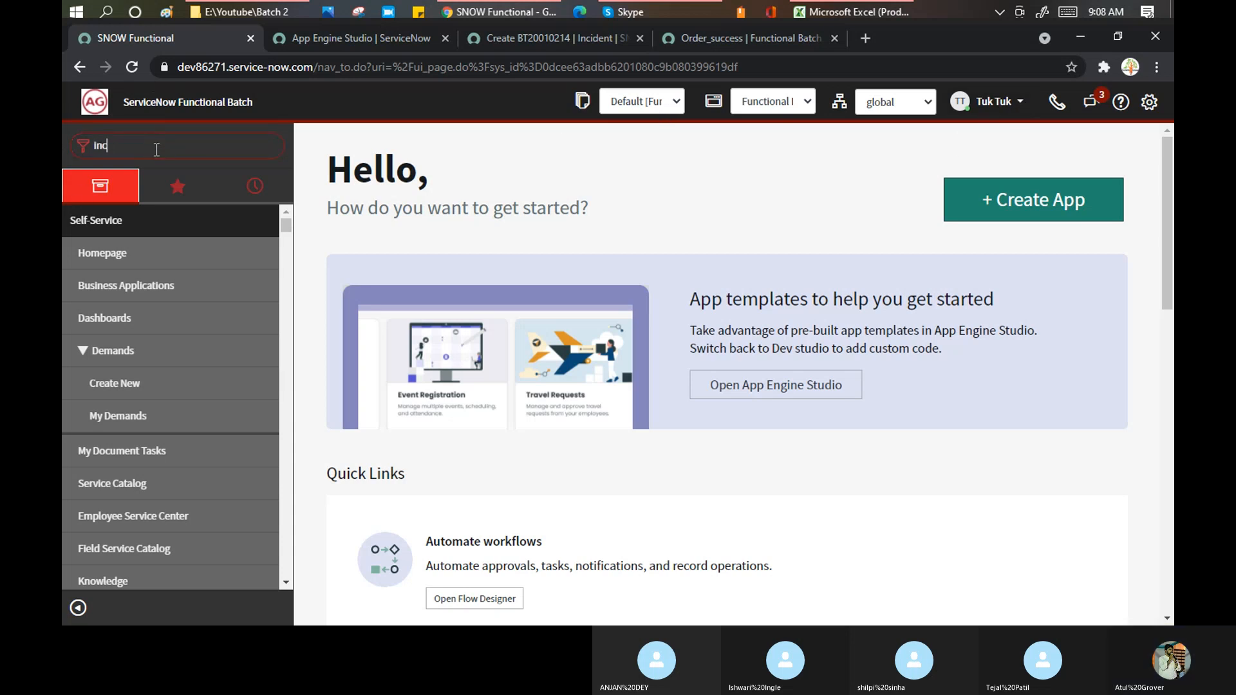
{"action": "type", "text": "iden"}
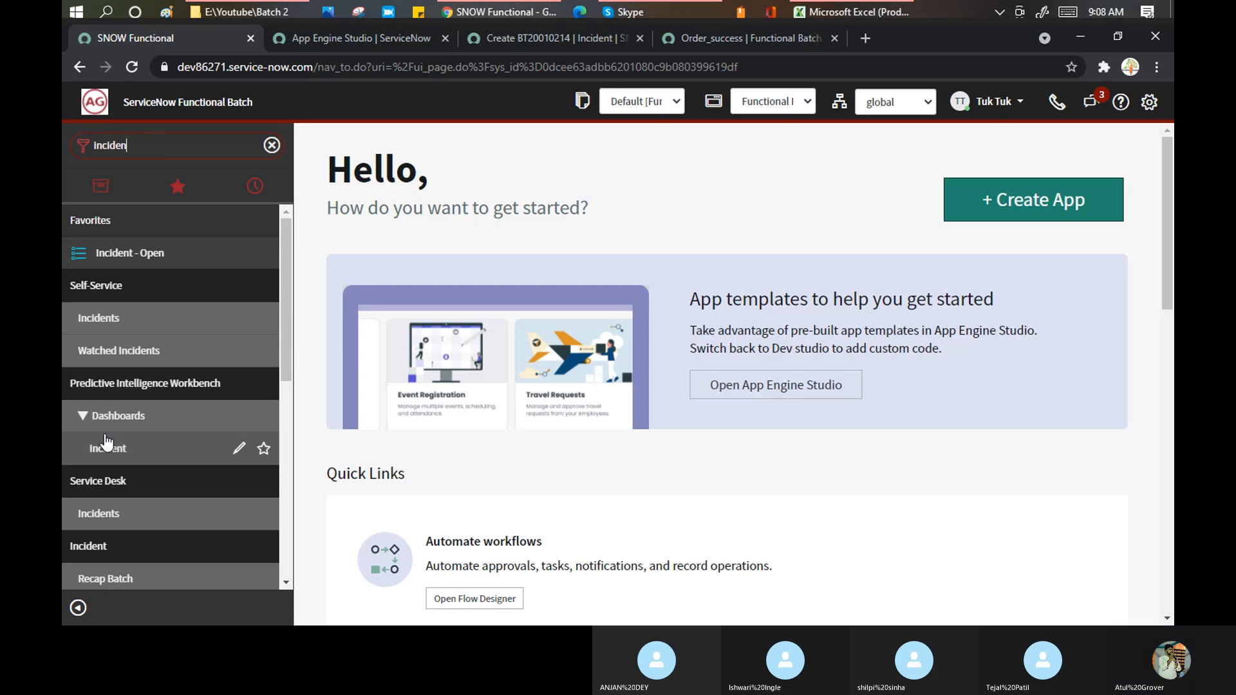
{"action": "scroll", "coordinate": [105, 450], "scroll_direction": "down", "scroll_amount": 3}
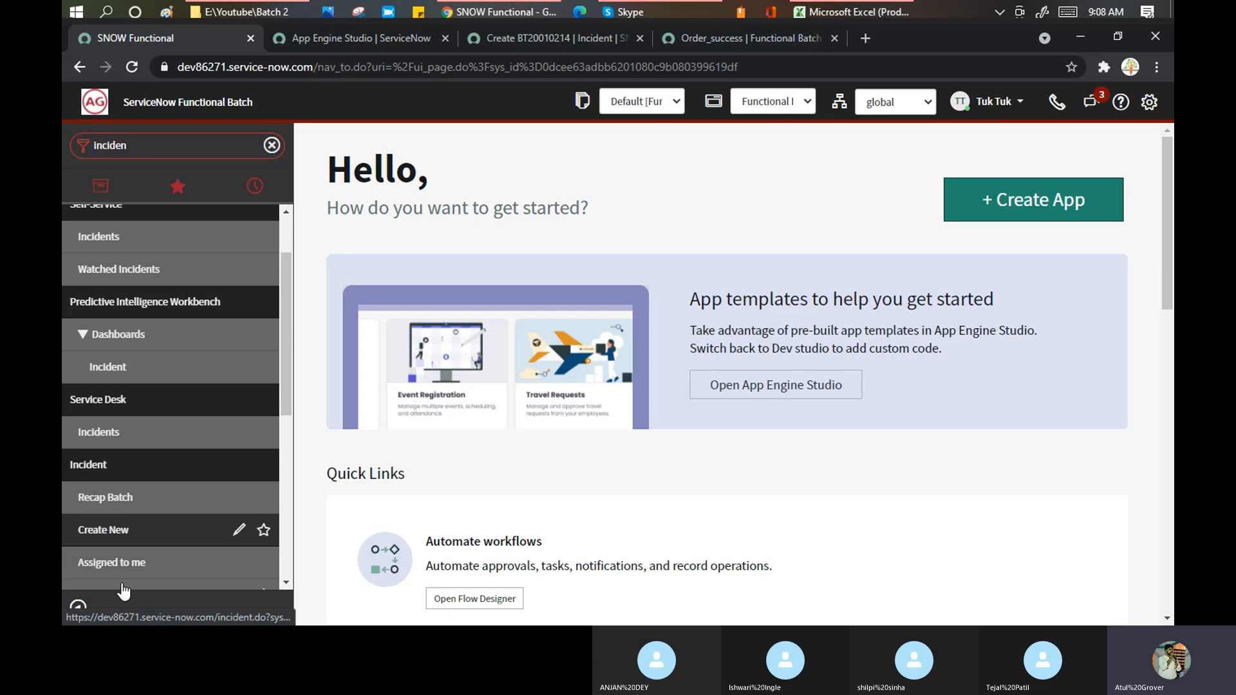
{"action": "scroll", "coordinate": [138, 562], "scroll_direction": "down", "scroll_amount": 5}
{"action": "left_click", "coordinate": [86, 432]}
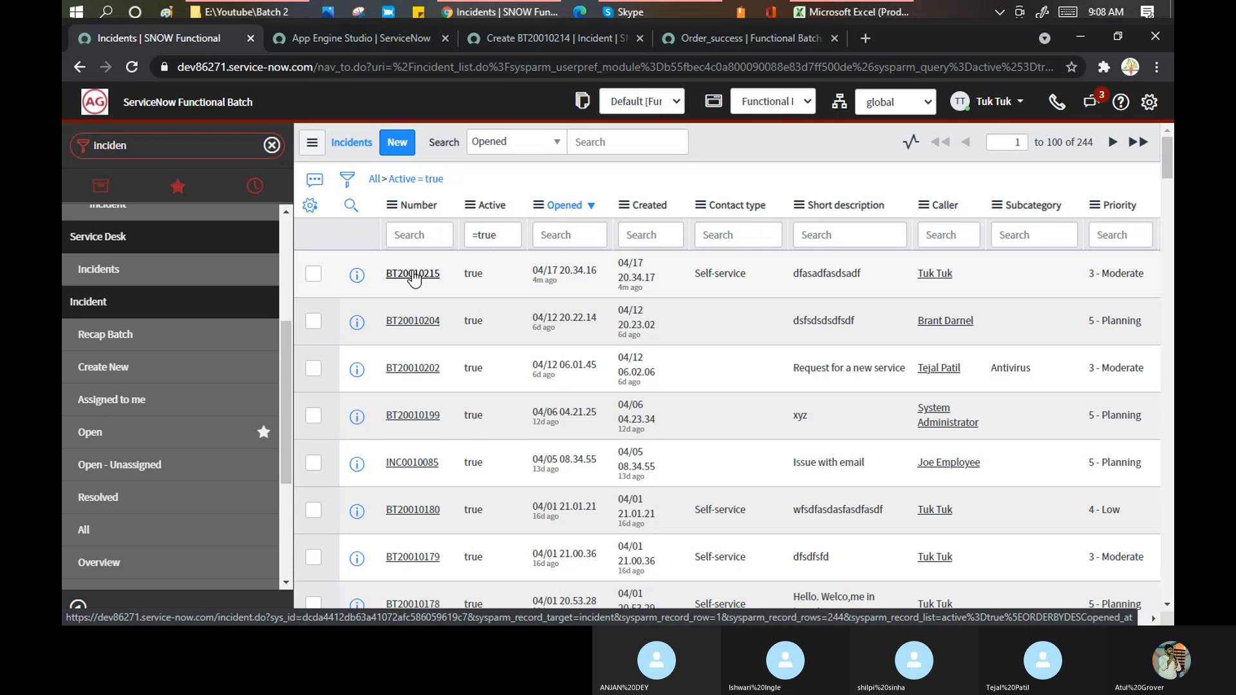
Recheck the portal's reference number, open the matching incident, and review its fields, activities and task SLAs.
{"action": "left_click", "coordinate": [719, 43]}
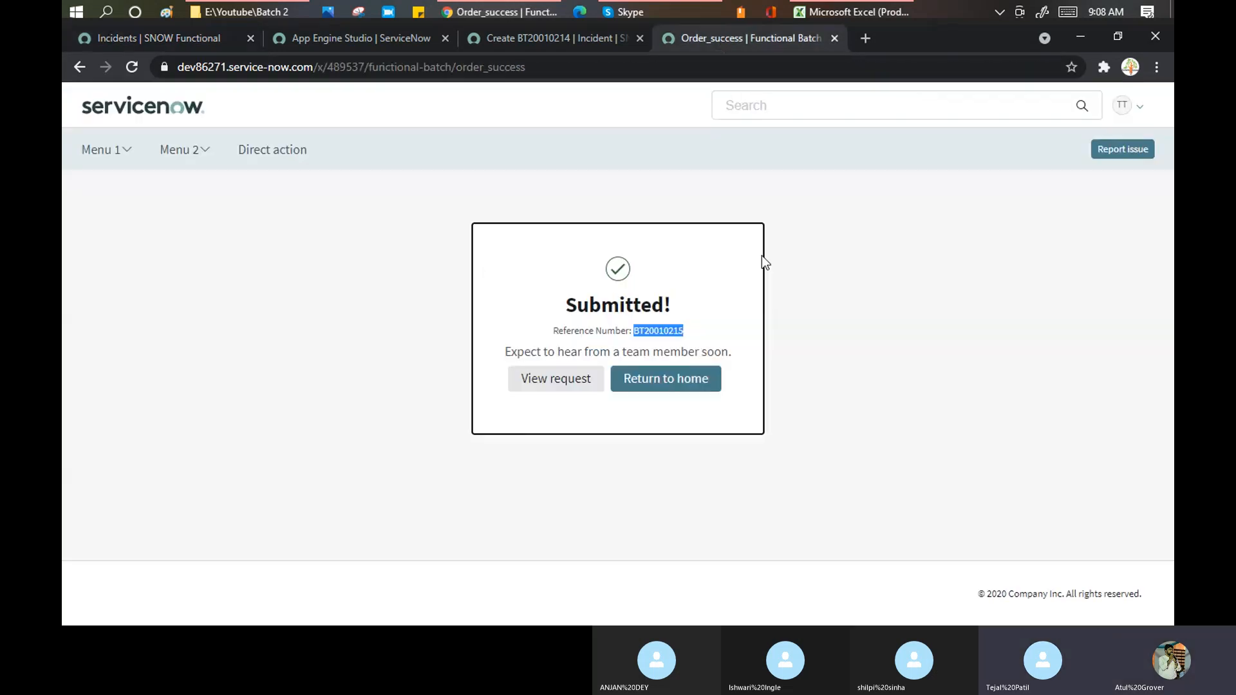
{"action": "left_click", "coordinate": [175, 43]}
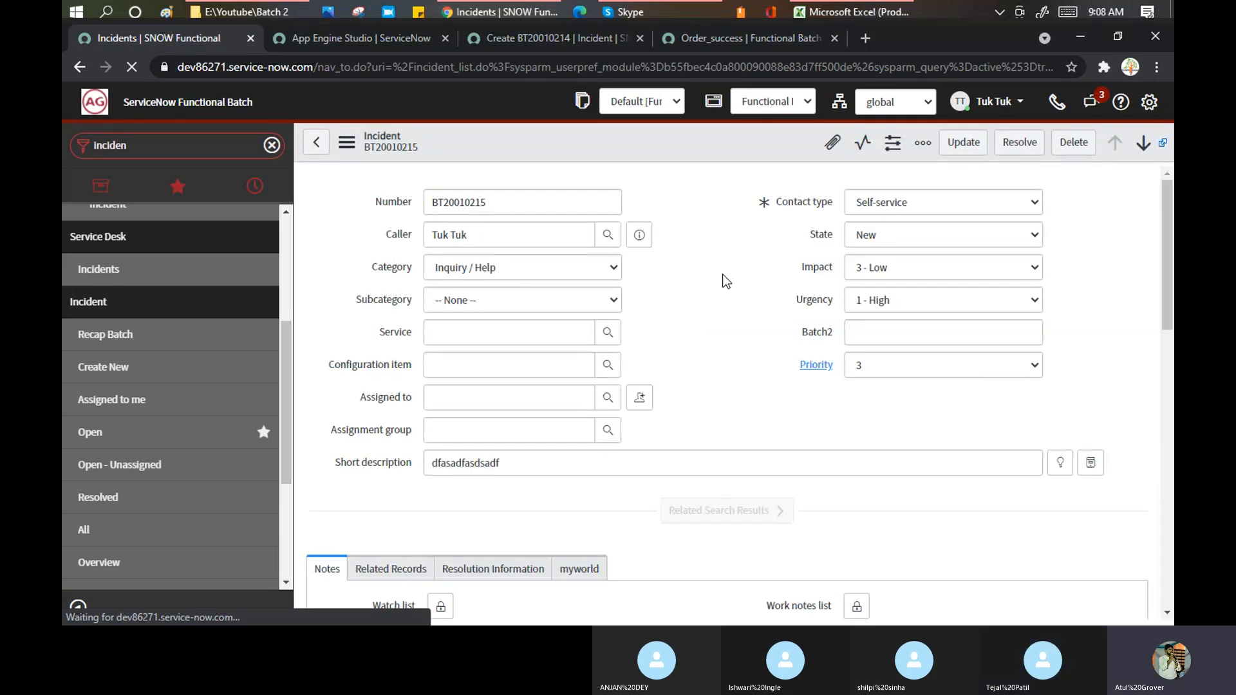
{"action": "scroll", "coordinate": [725, 280], "scroll_direction": "down", "scroll_amount": 6}
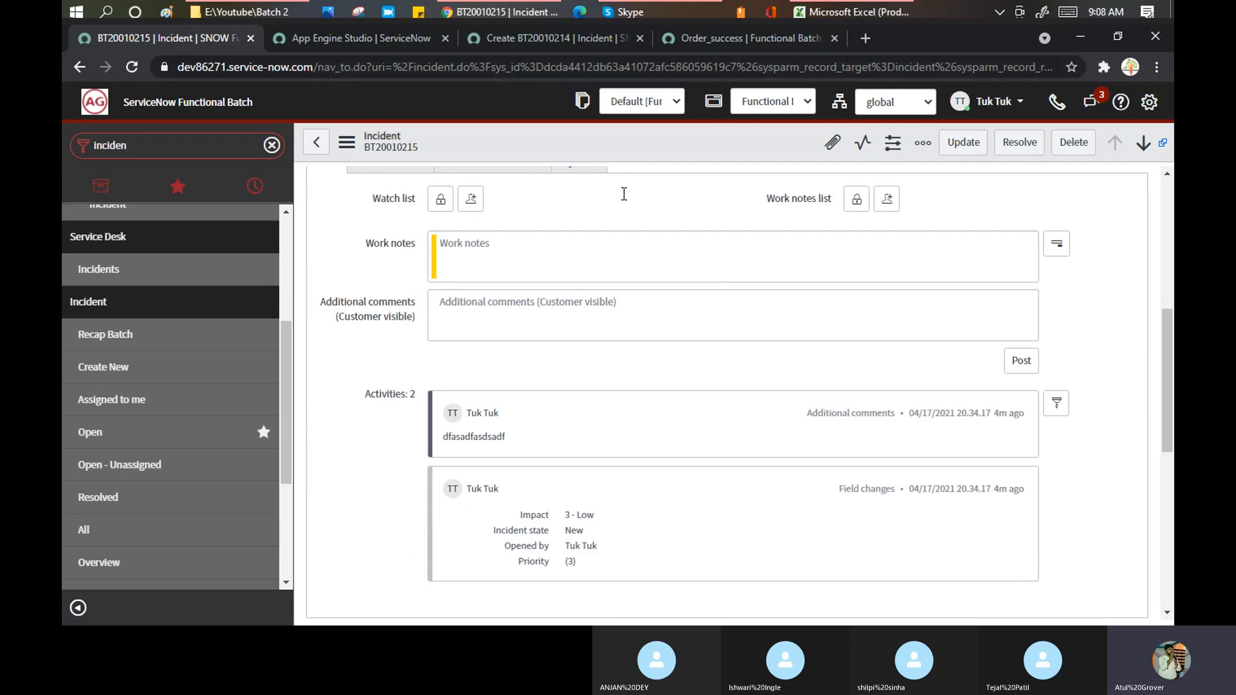
{"action": "scroll", "coordinate": [611, 351], "scroll_direction": "down", "scroll_amount": 8}
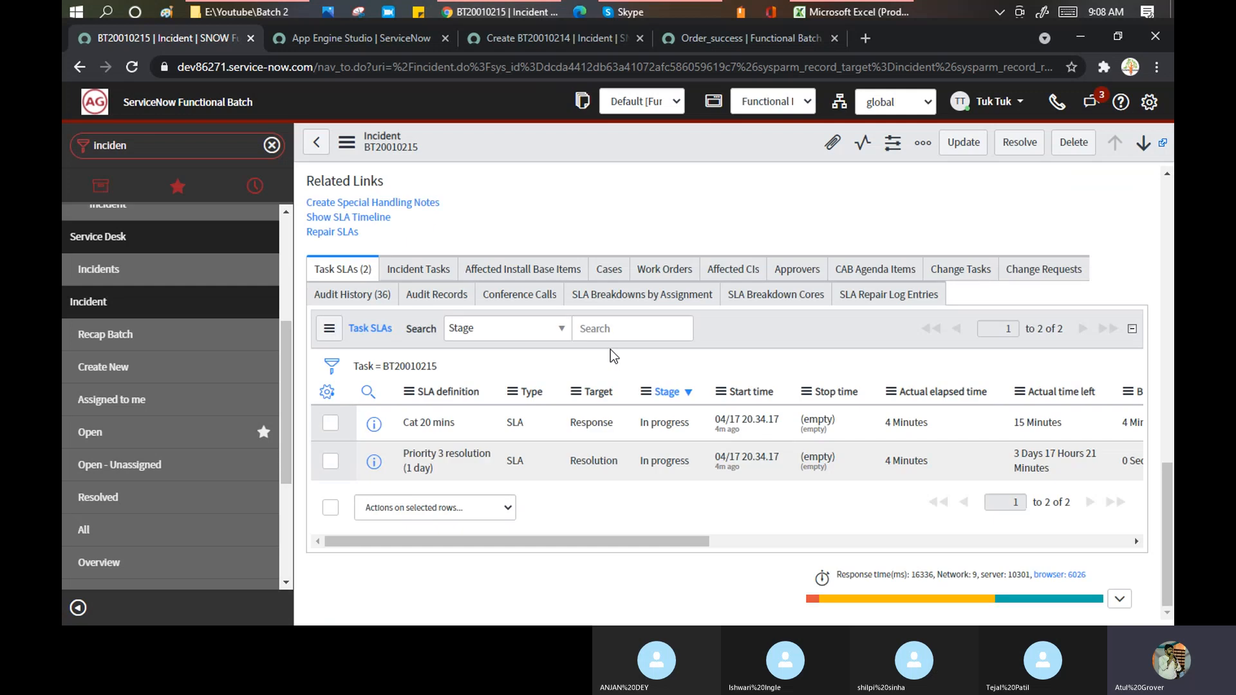
{"action": "scroll", "coordinate": [623, 364], "scroll_direction": "up", "scroll_amount": 6}
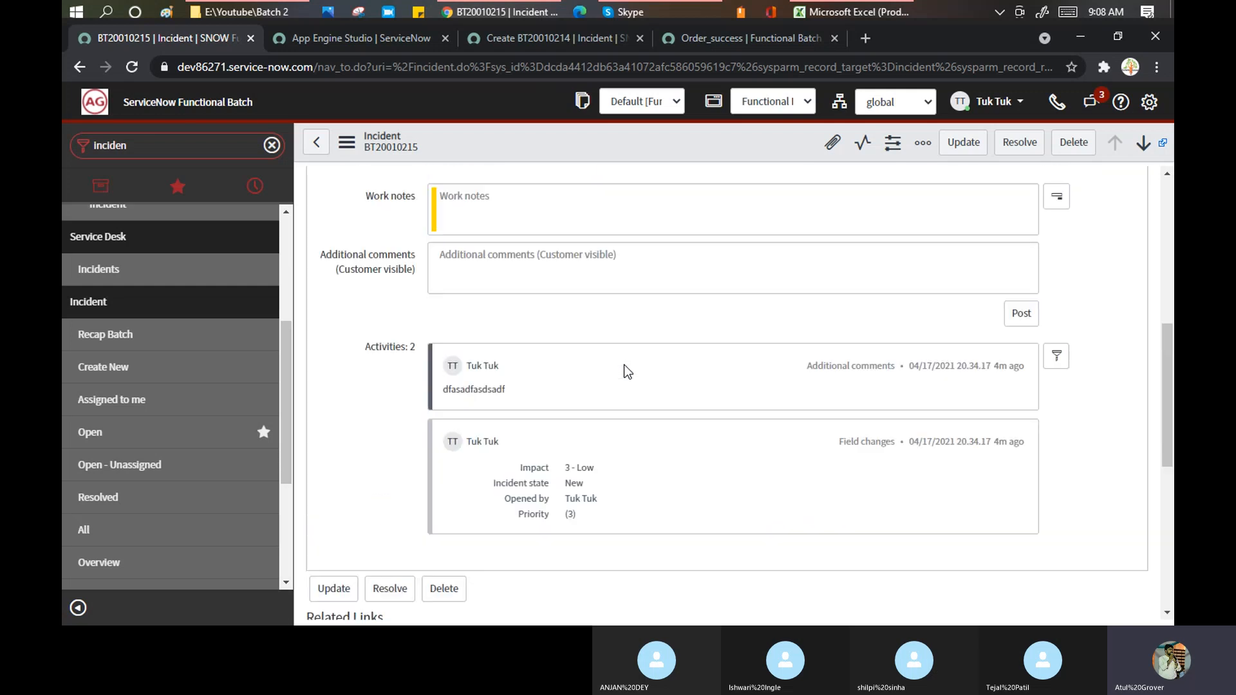
{"action": "scroll", "coordinate": [624, 364], "scroll_direction": "up", "scroll_amount": 8}
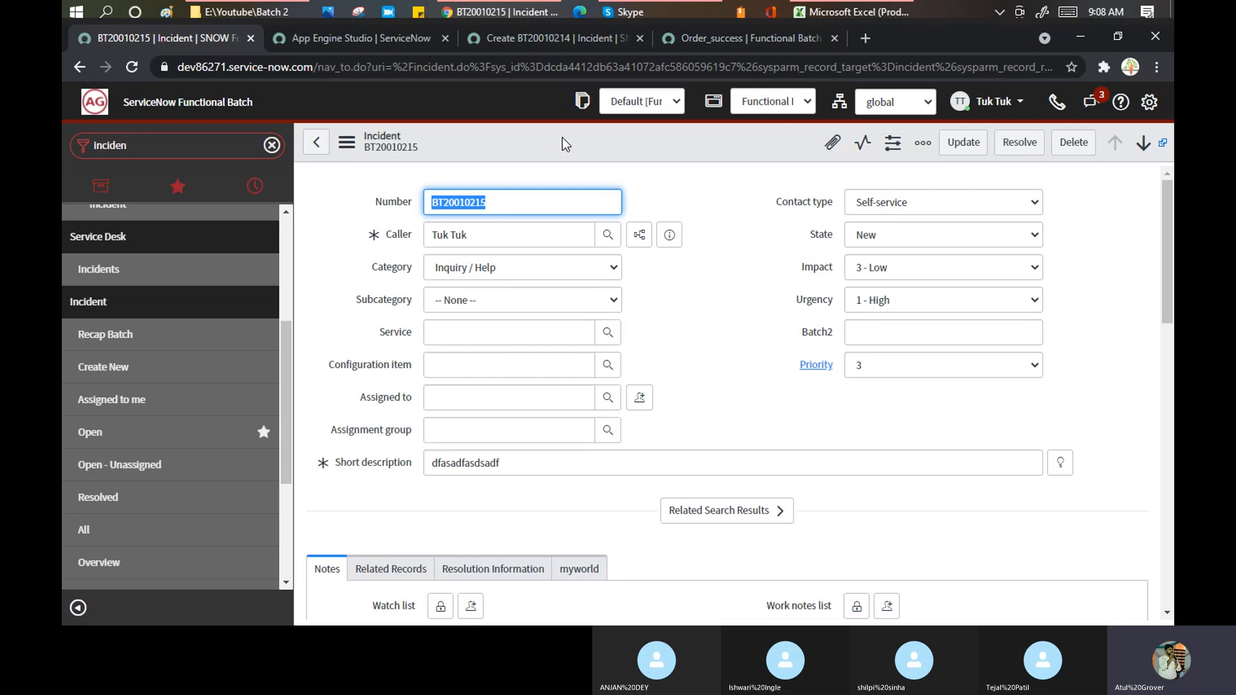
Examine the data, experience, automation and security components of the Functional Batch app in App Engine Studio.
{"action": "left_click", "coordinate": [396, 36]}
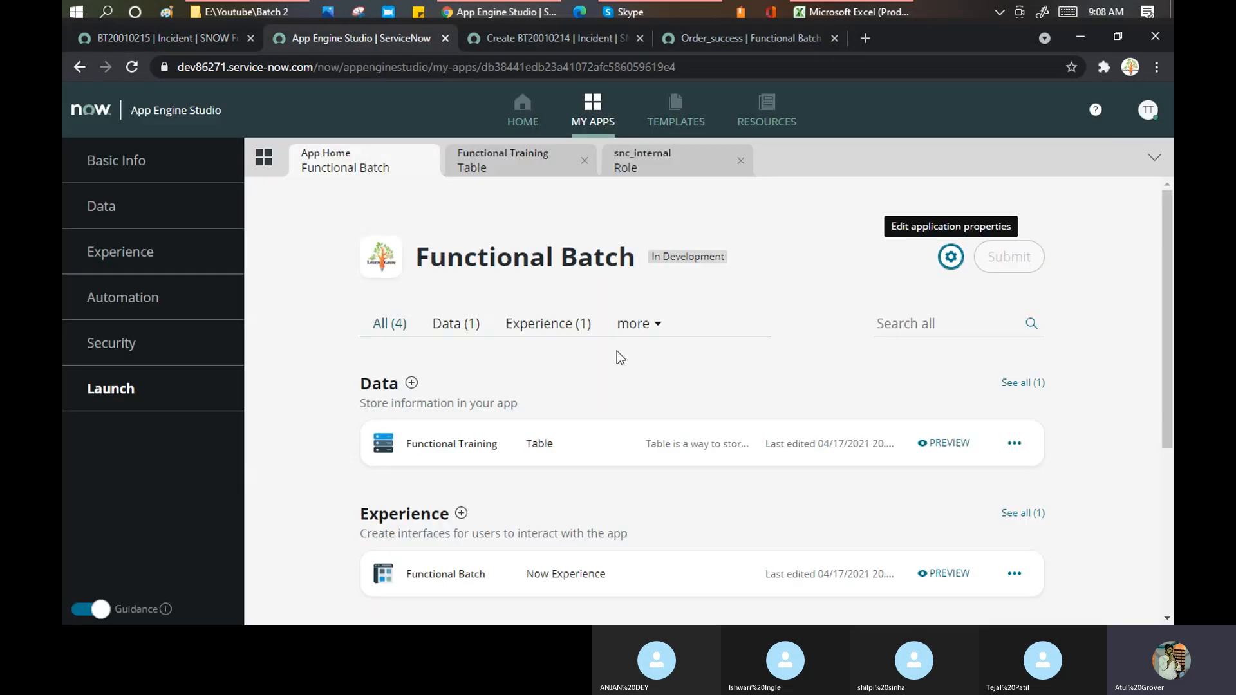
{"action": "scroll", "coordinate": [628, 342], "scroll_direction": "down", "scroll_amount": 4}
{"action": "scroll", "coordinate": [629, 348], "scroll_direction": "down", "scroll_amount": 1}
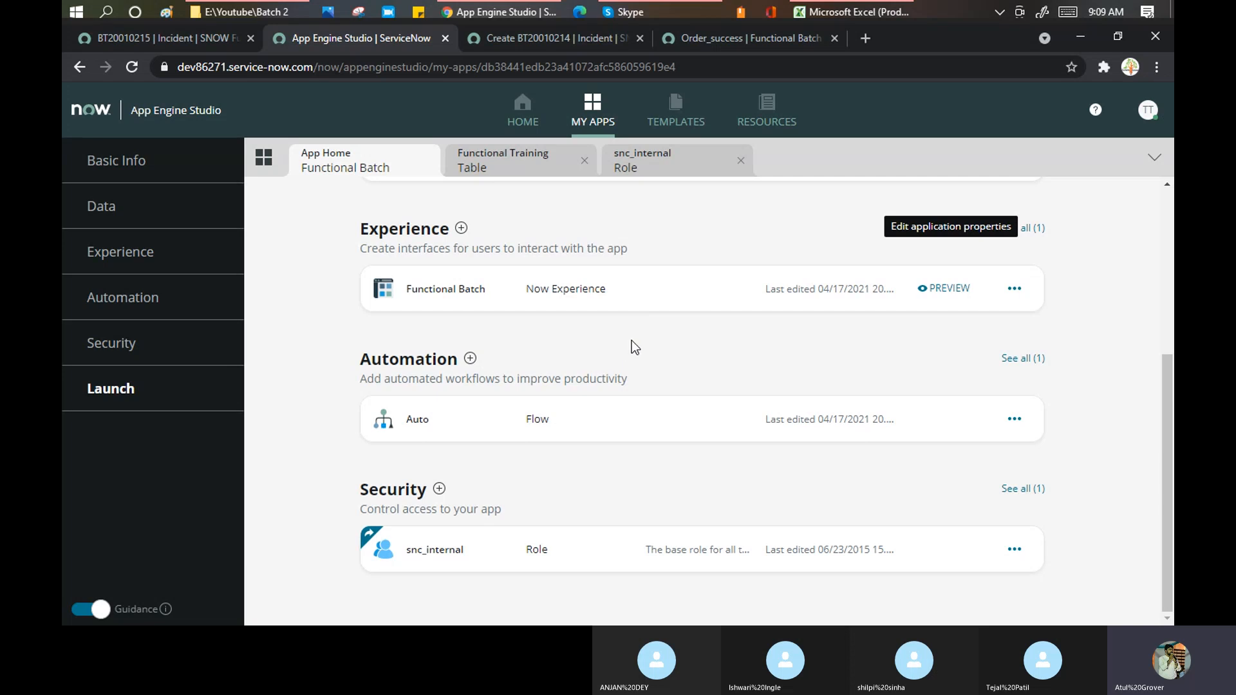
{"action": "scroll", "coordinate": [689, 325], "scroll_direction": "up", "scroll_amount": 1}
{"action": "scroll", "coordinate": [690, 322], "scroll_direction": "up", "scroll_amount": 3}
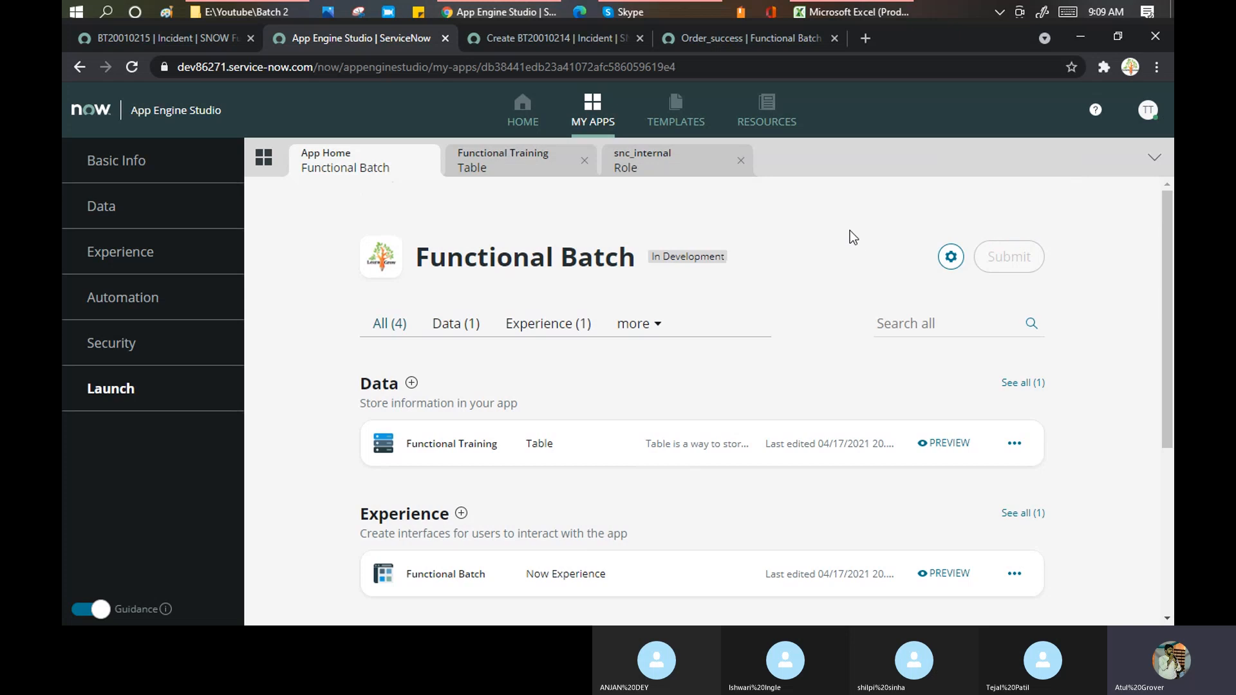
{"action": "scroll", "coordinate": [557, 335], "scroll_direction": "down", "scroll_amount": 3}
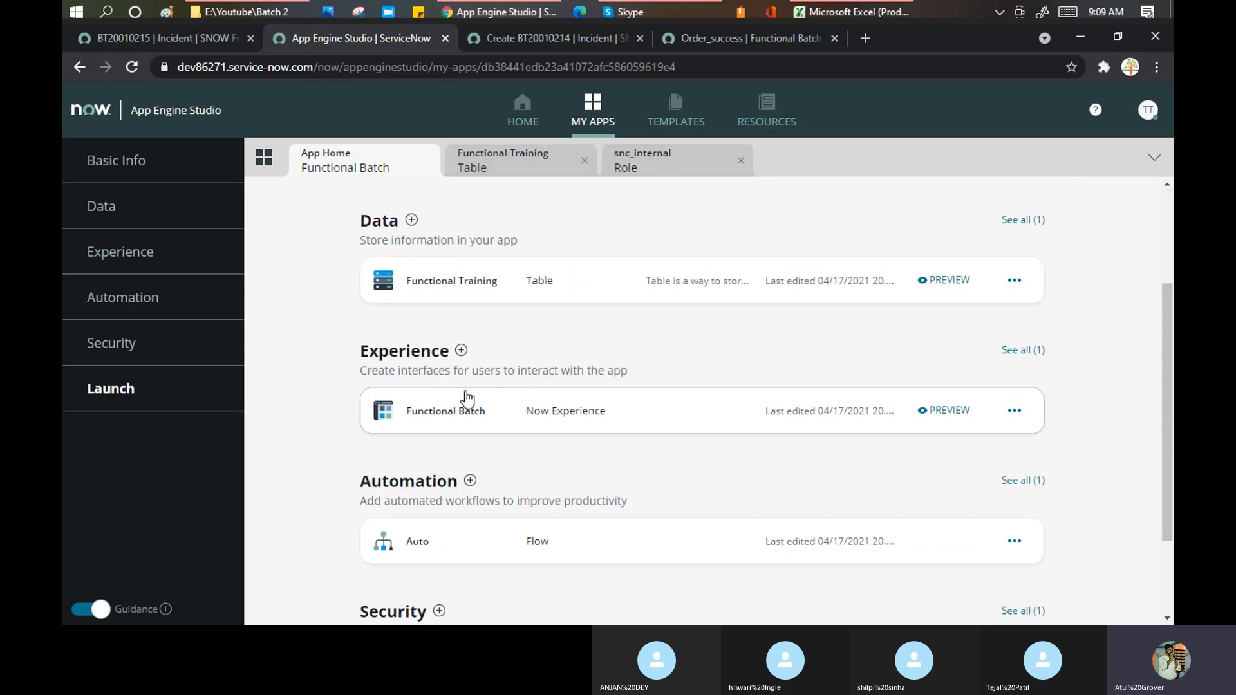
{"action": "scroll", "coordinate": [523, 336], "scroll_direction": "down", "scroll_amount": 3}
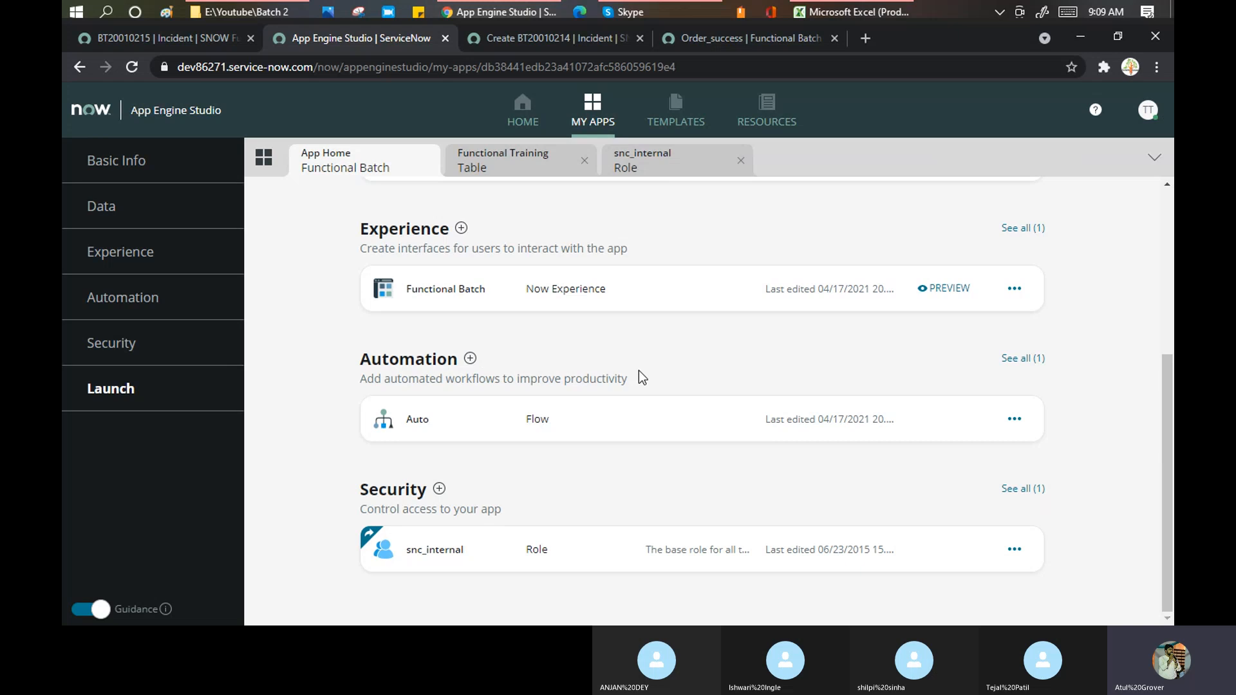
Switch the main ServiceNow instance's current application scope to Field Service Spoke.
{"action": "left_click", "coordinate": [156, 40]}
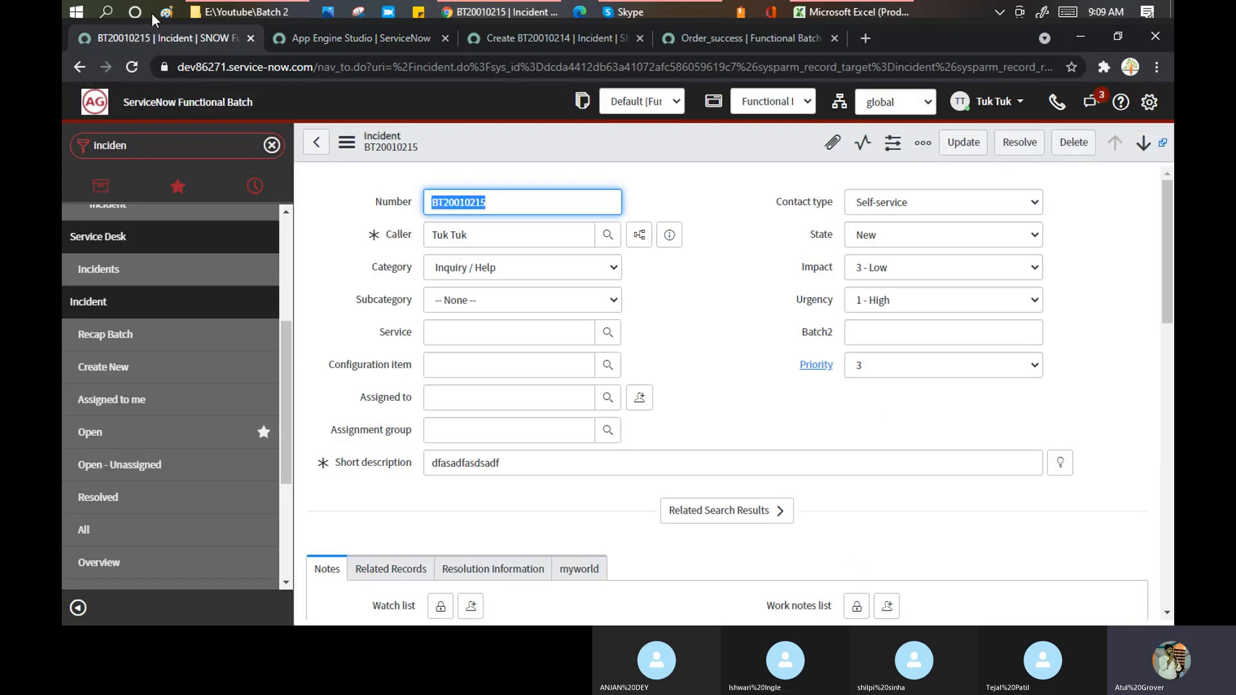
{"action": "left_click", "coordinate": [765, 107]}
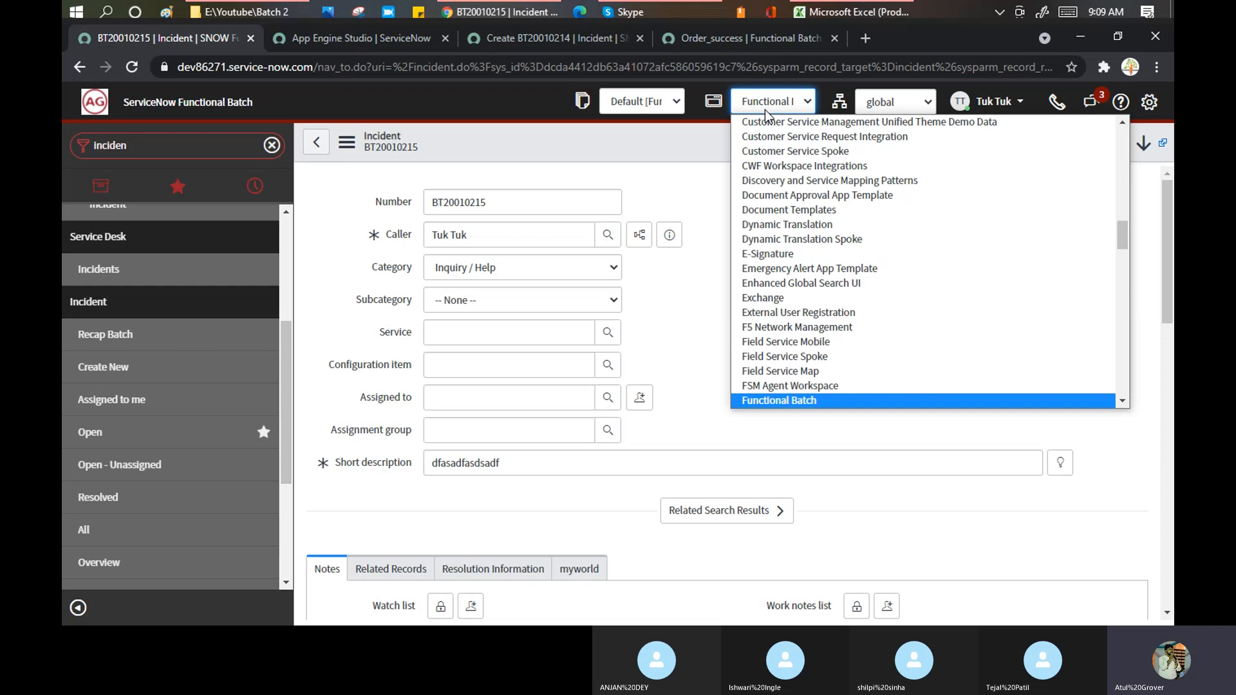
{"action": "scroll", "coordinate": [798, 397], "scroll_direction": "up", "scroll_amount": 1}
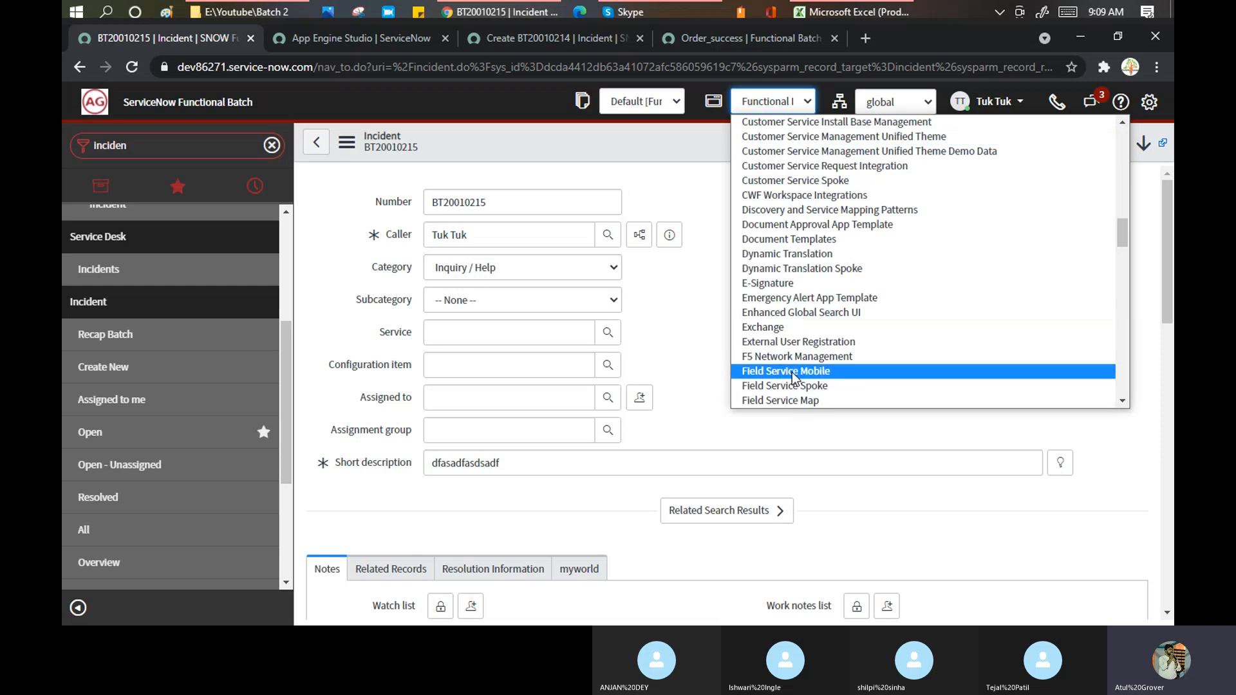
{"action": "scroll", "coordinate": [796, 370], "scroll_direction": "down", "scroll_amount": 5}
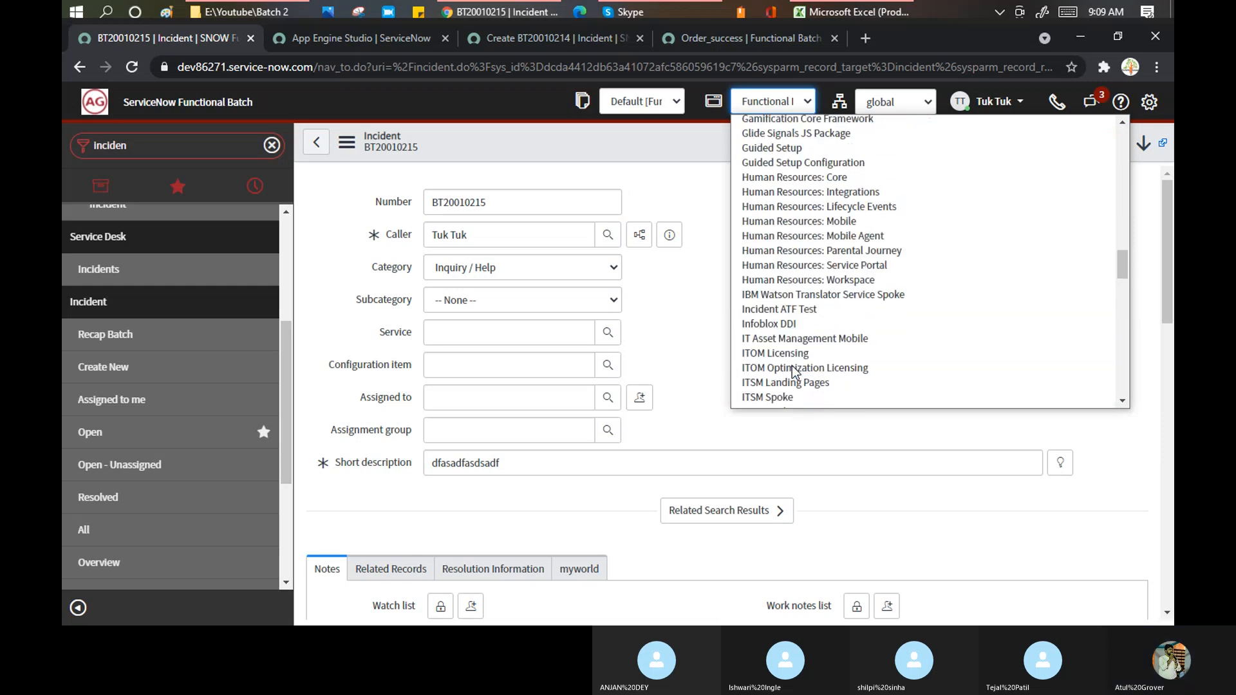
{"action": "scroll", "coordinate": [777, 170], "scroll_direction": "up", "scroll_amount": 3}
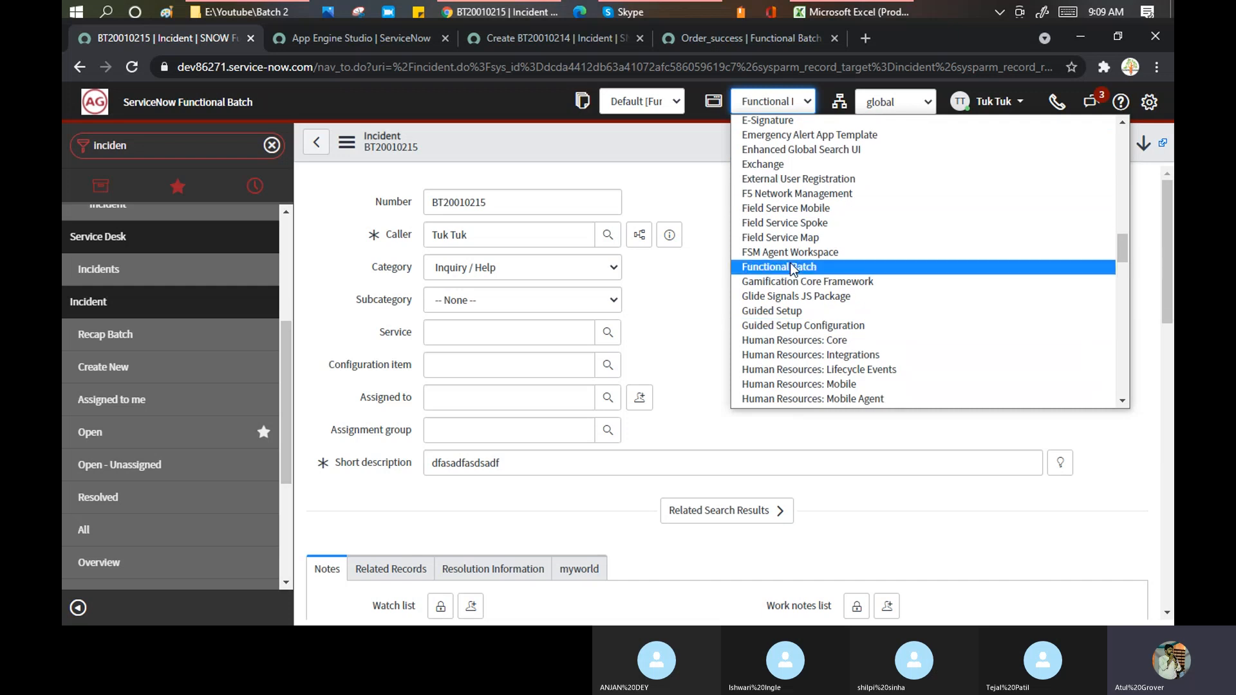
{"action": "left_click", "coordinate": [796, 223]}
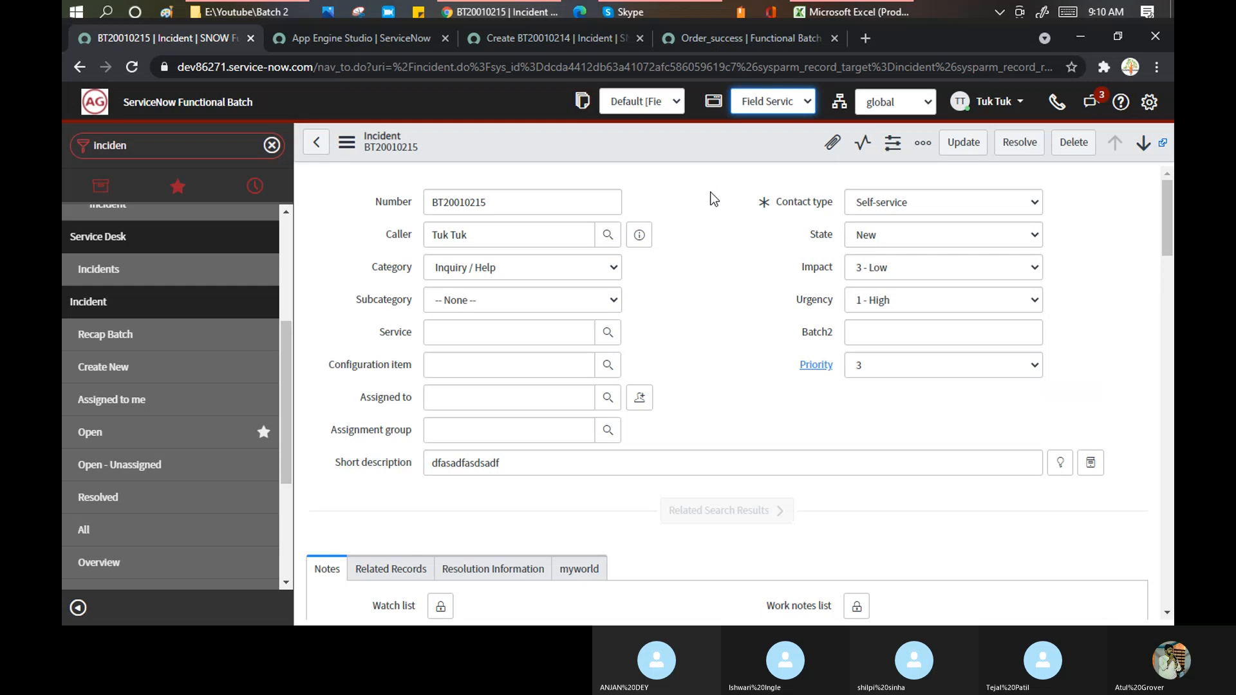
{"action": "scroll", "coordinate": [713, 198], "scroll_direction": "down", "scroll_amount": 3}
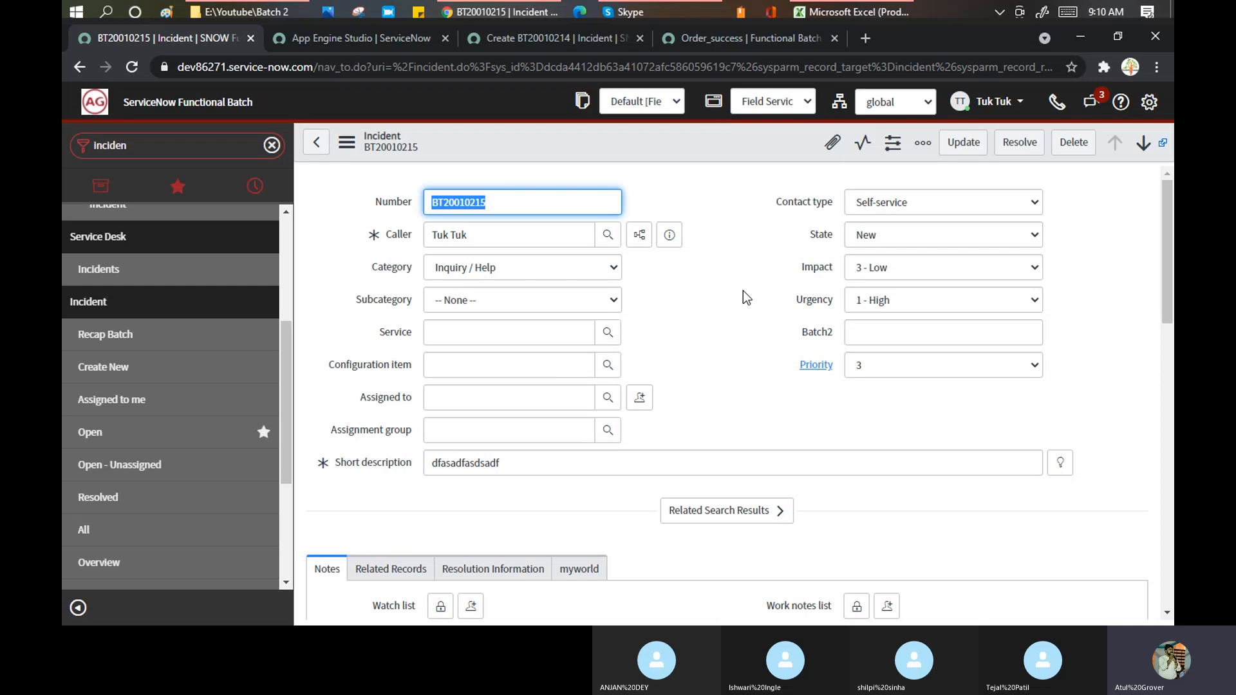
Open the System Definition business rules list and filter its Table column with *hr.
{"action": "left_click", "coordinate": [191, 147]}
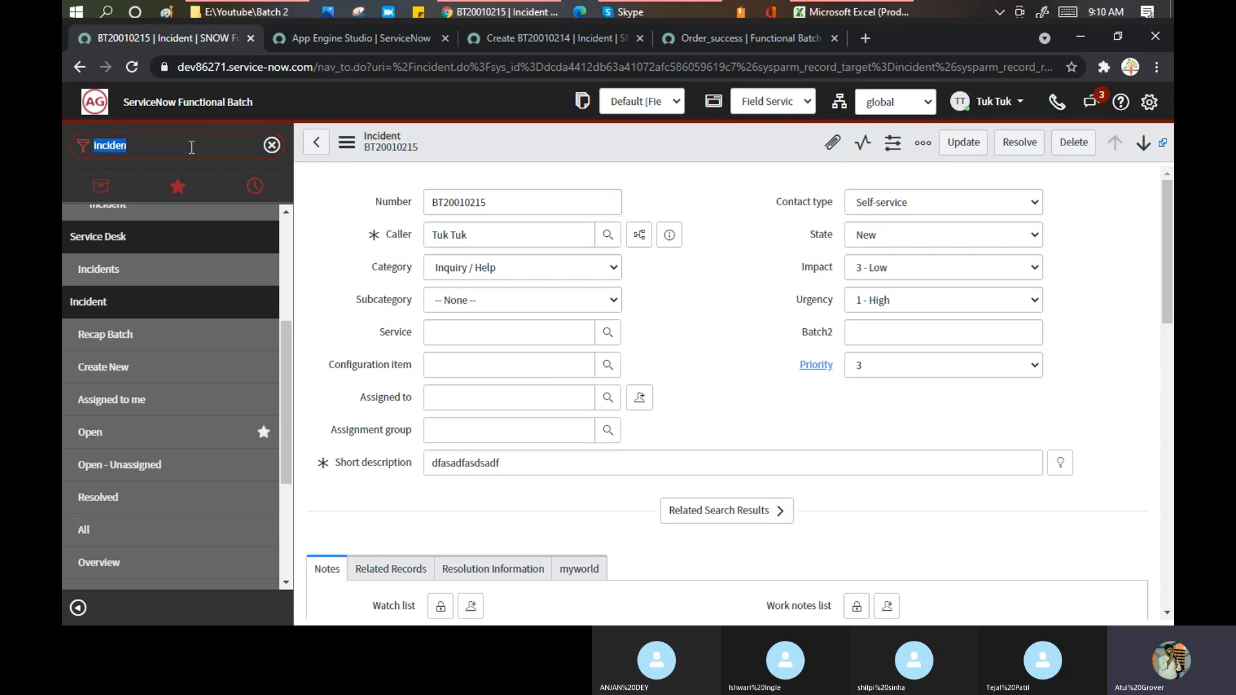
{"action": "type", "text": "business ru"}
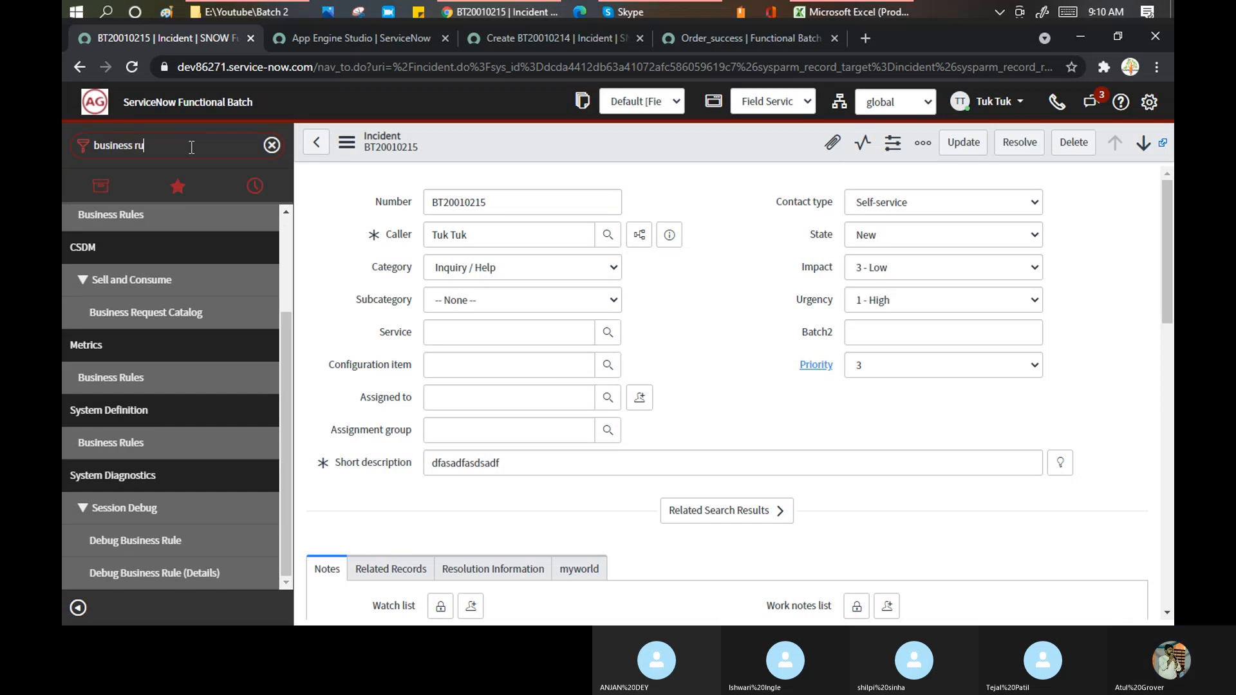
{"action": "type", "text": "l"}
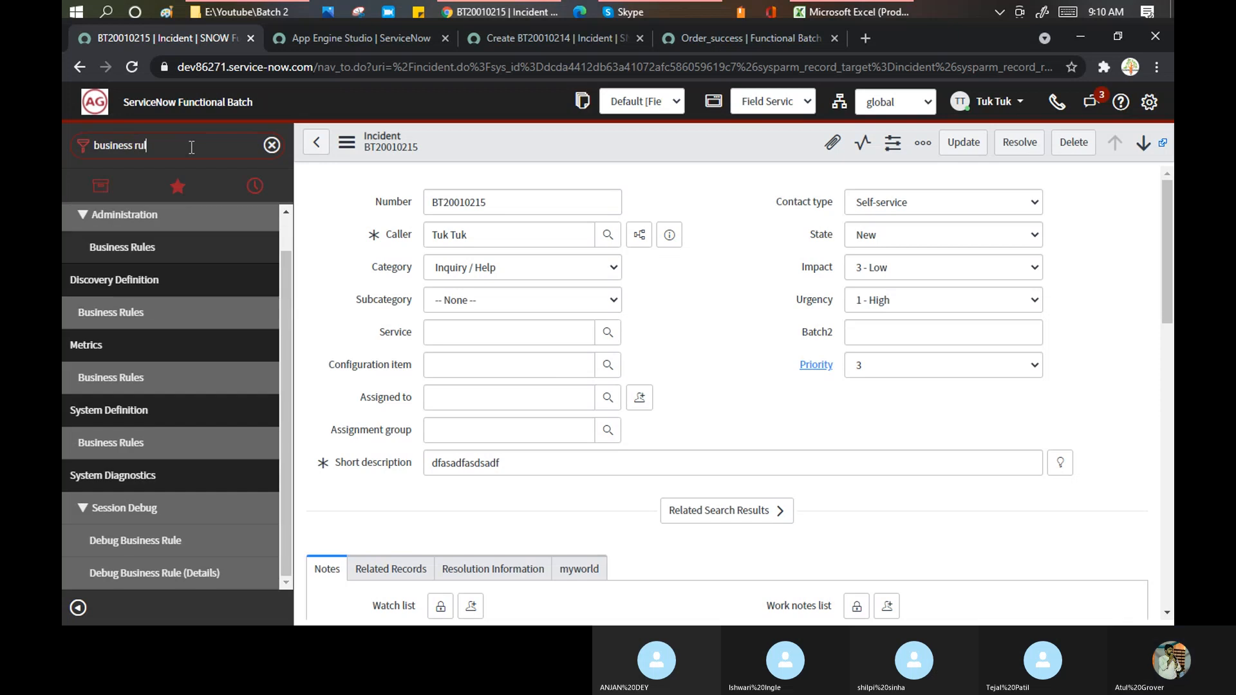
{"action": "left_click", "coordinate": [127, 445]}
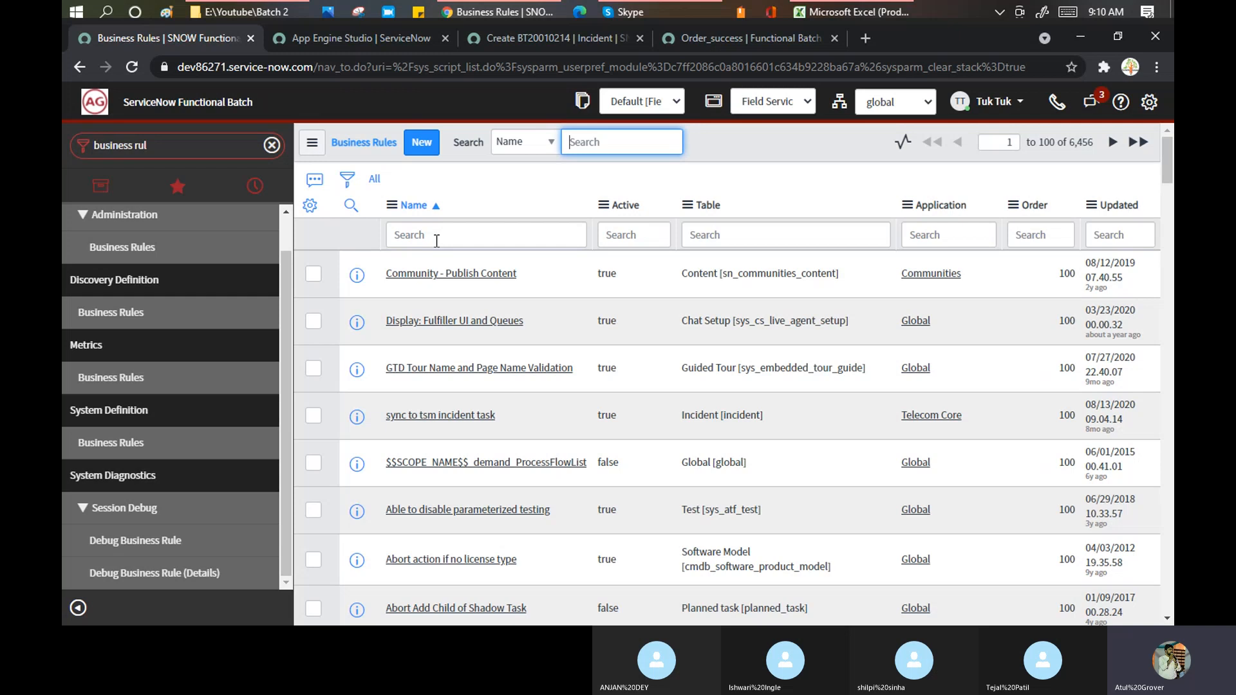
{"action": "left_click", "coordinate": [740, 237]}
{"action": "type", "text": "*hr"}
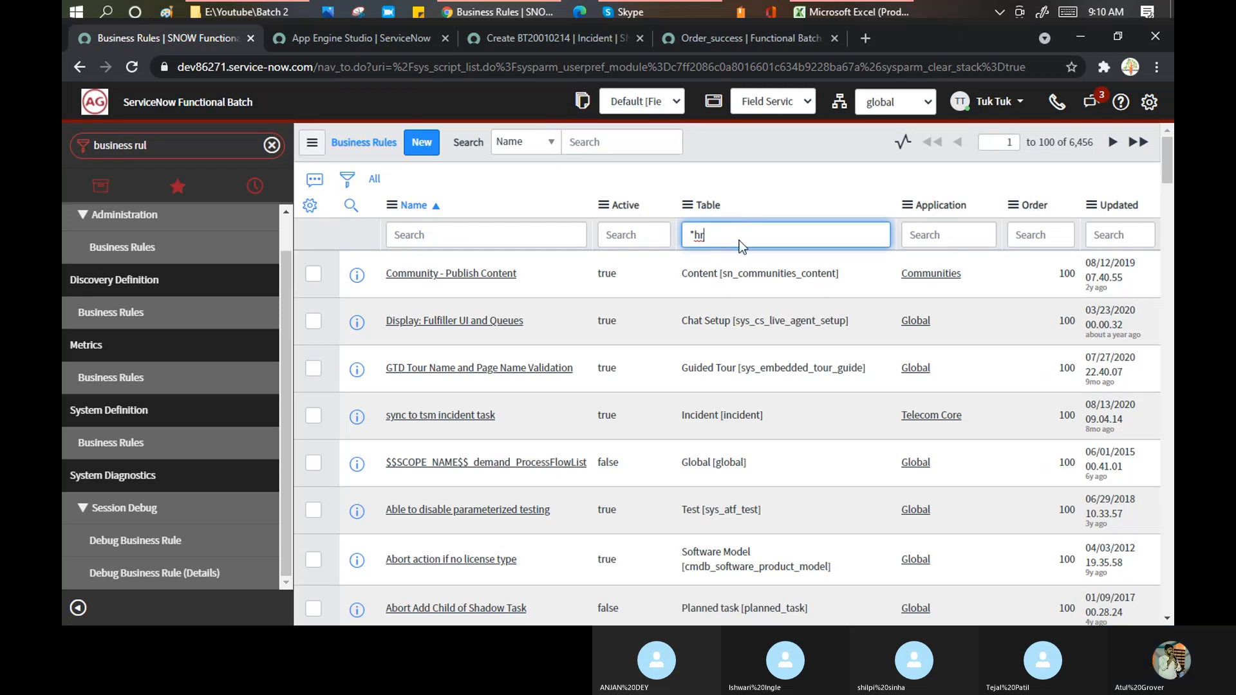
{"action": "key", "text": "Return"}
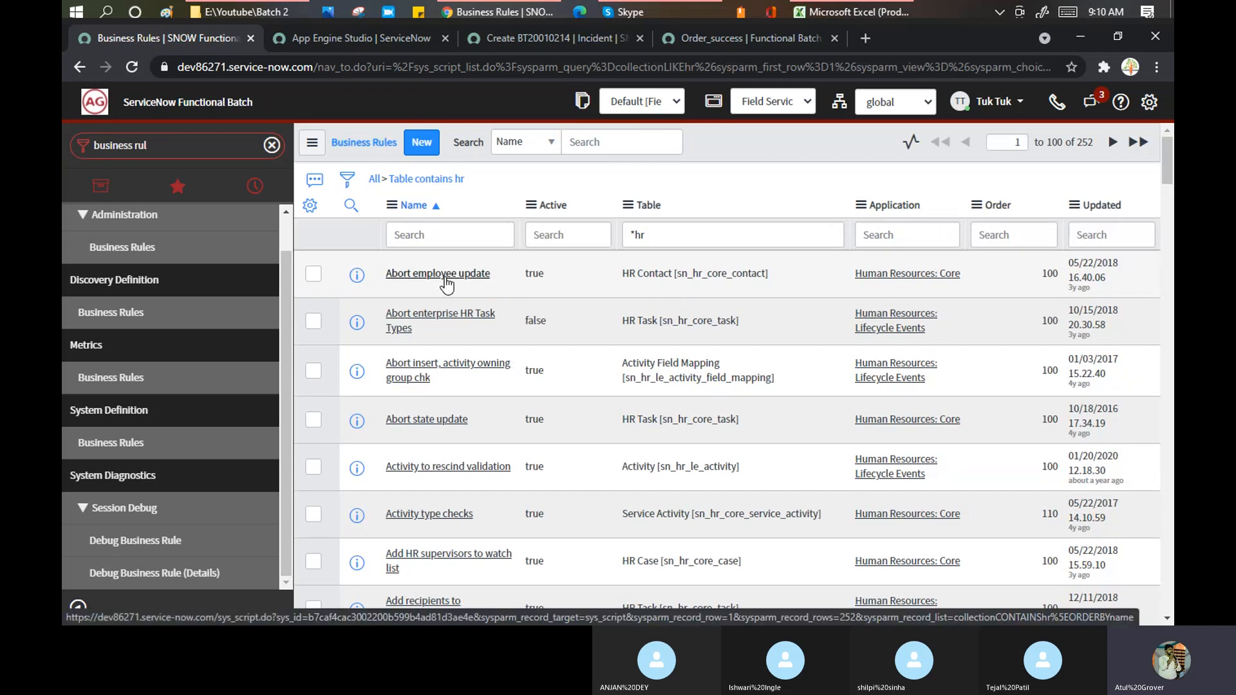
Open the Abort employee update business rule, examine its scope notice and the linked Field Service Spoke application record, and return to the rule.
{"action": "left_click", "coordinate": [445, 281]}
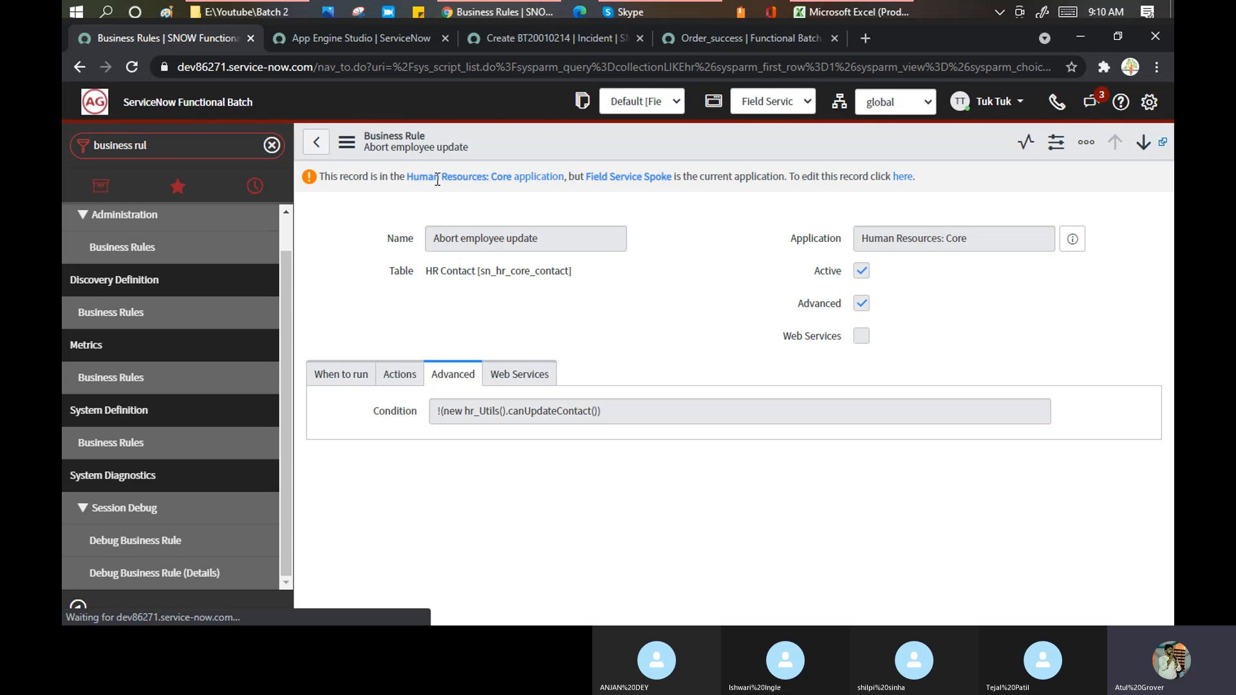
{"action": "left_click_drag", "start_coordinate": [410, 176], "coordinate": [513, 176]}
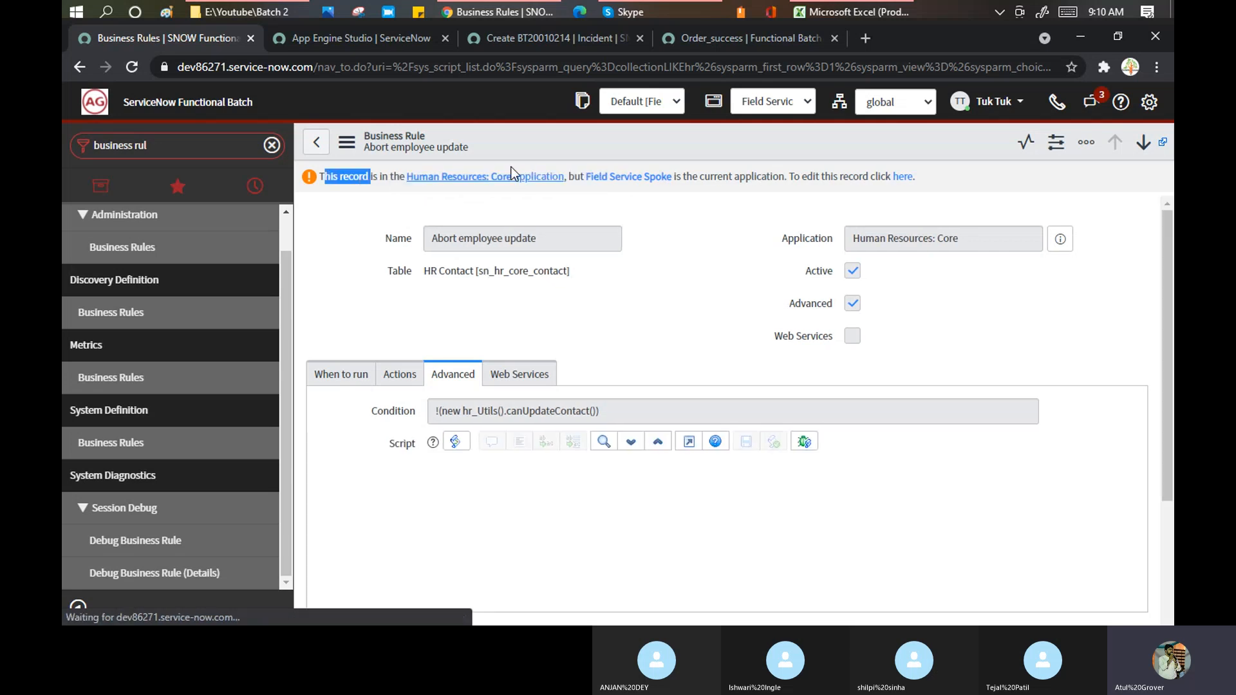
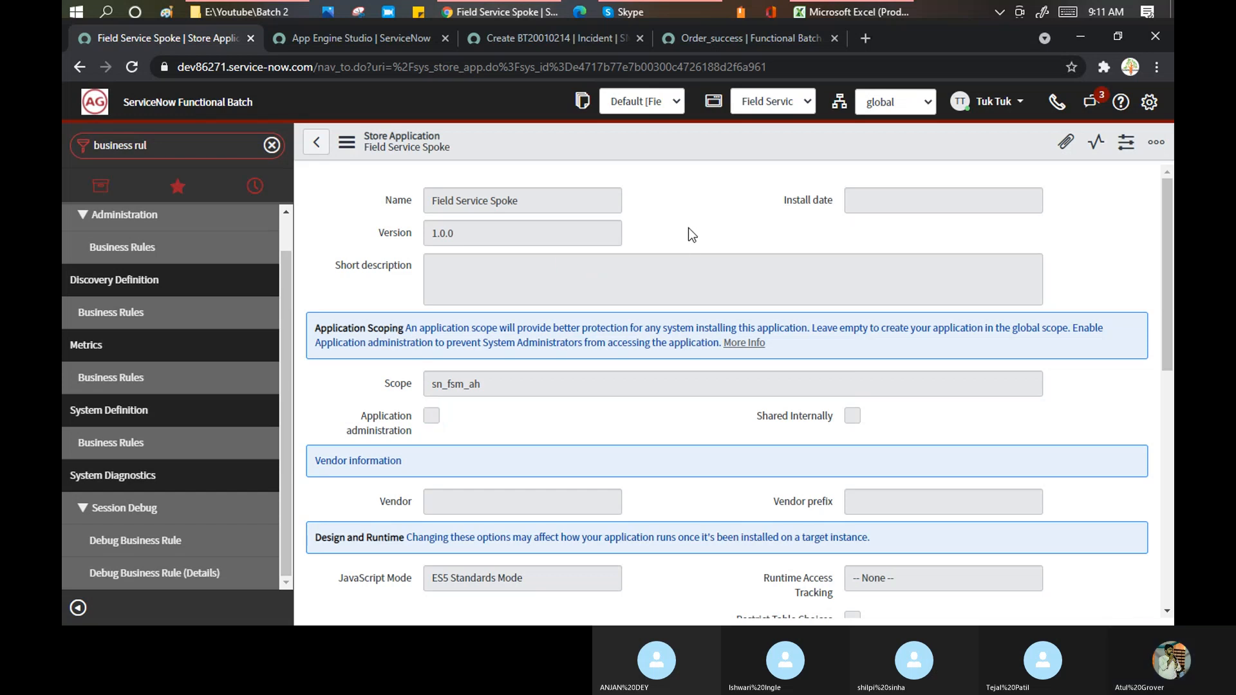
{"action": "scroll", "coordinate": [687, 228], "scroll_direction": "down", "scroll_amount": 4}
{"action": "scroll", "coordinate": [687, 229], "scroll_direction": "up", "scroll_amount": 4}
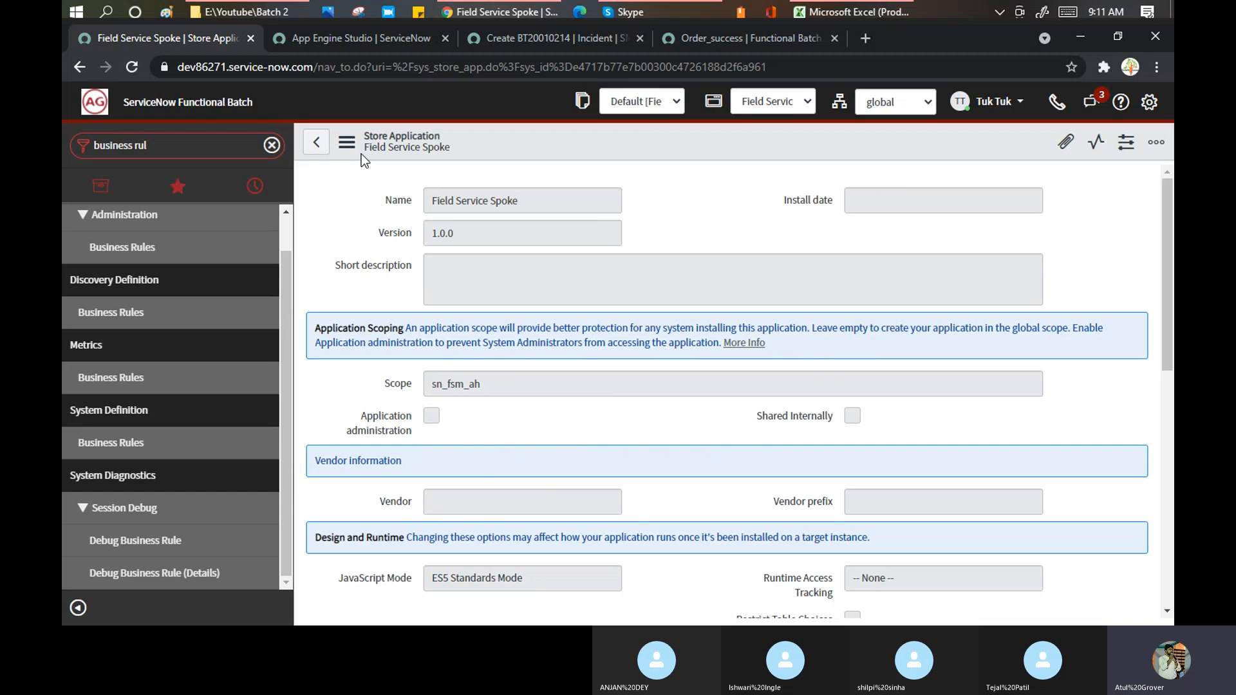
{"action": "left_click", "coordinate": [316, 142]}
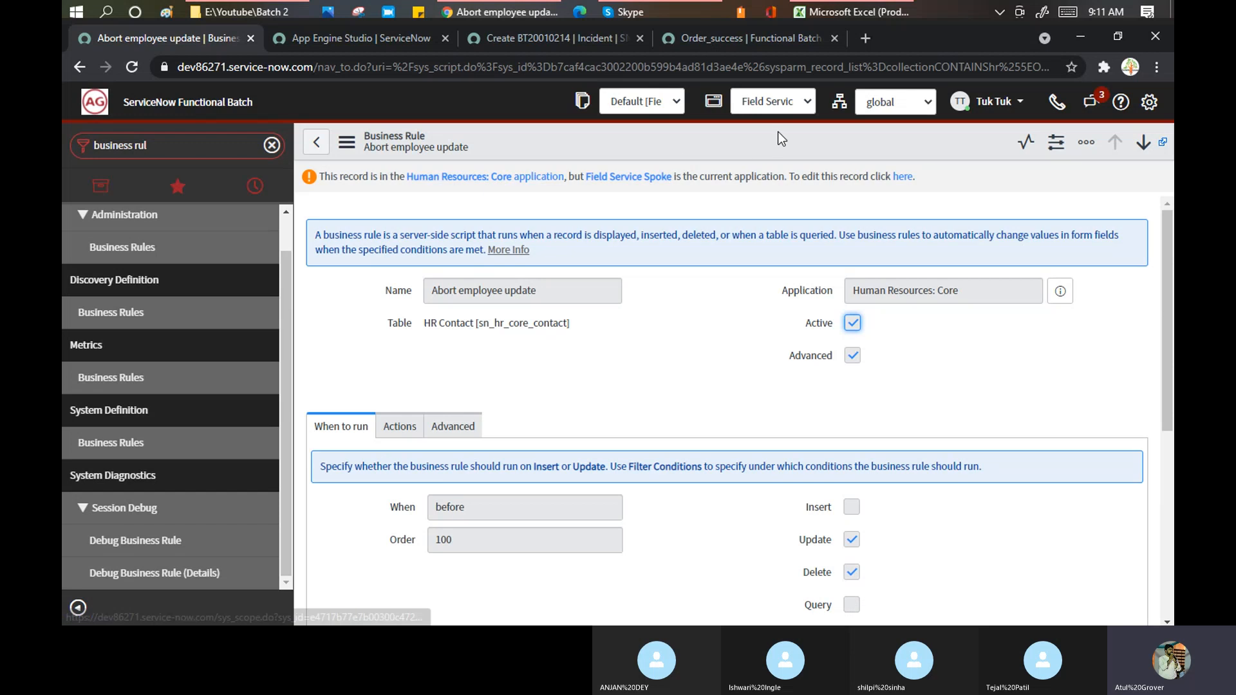
Switch the current application scope to Human Resources: Core.
{"action": "left_click", "coordinate": [811, 108]}
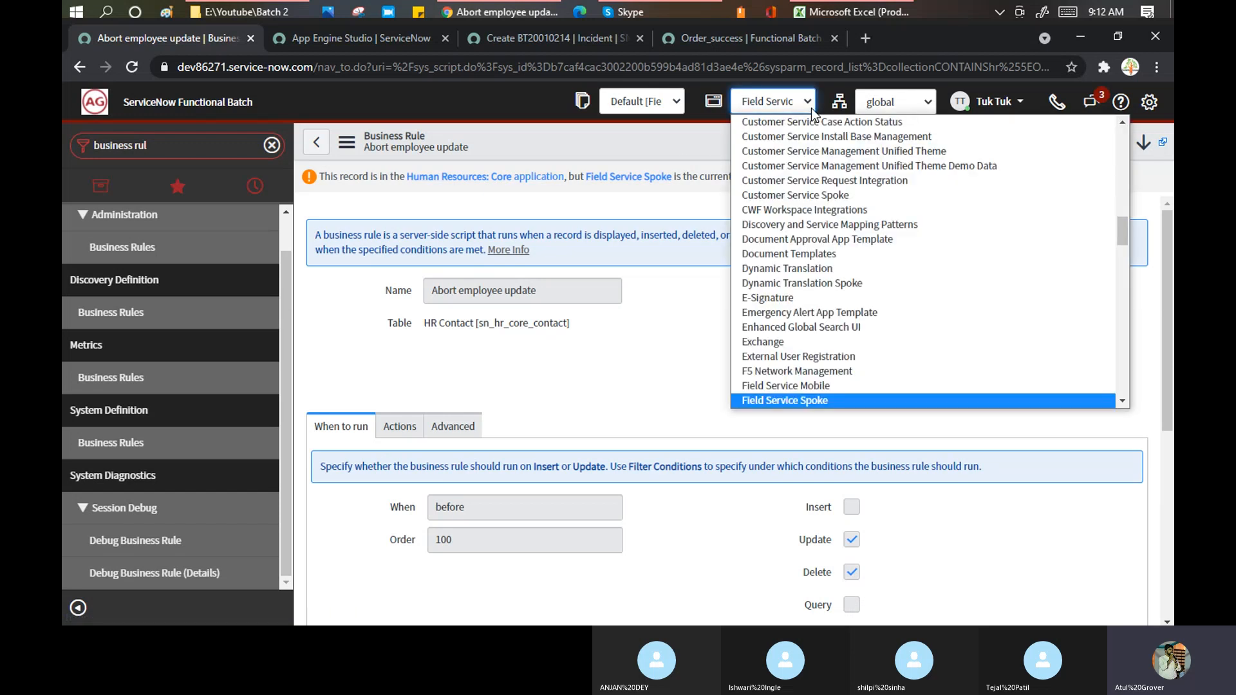
{"action": "key", "text": "h"}
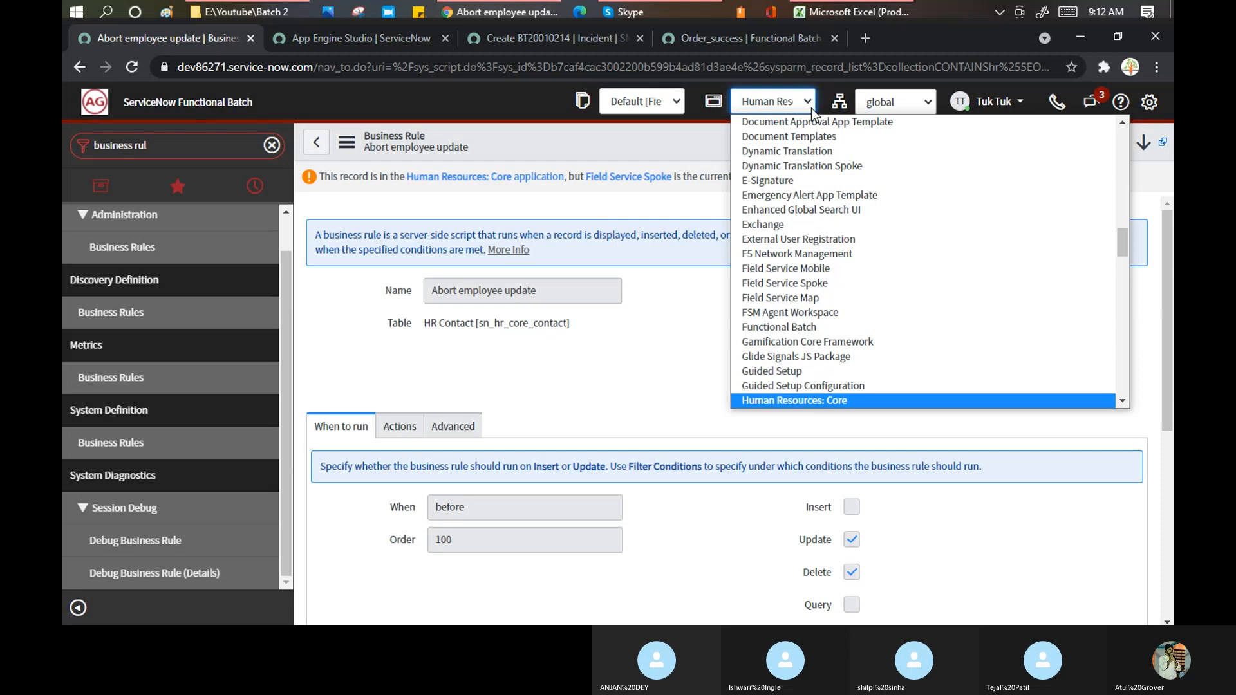
{"action": "key", "text": "Down"}
{"action": "key", "text": "Down"}
{"action": "key", "text": "Down"}
{"action": "key", "text": "Down"}
{"action": "key", "text": "Down"}
{"action": "key", "text": "Down"}
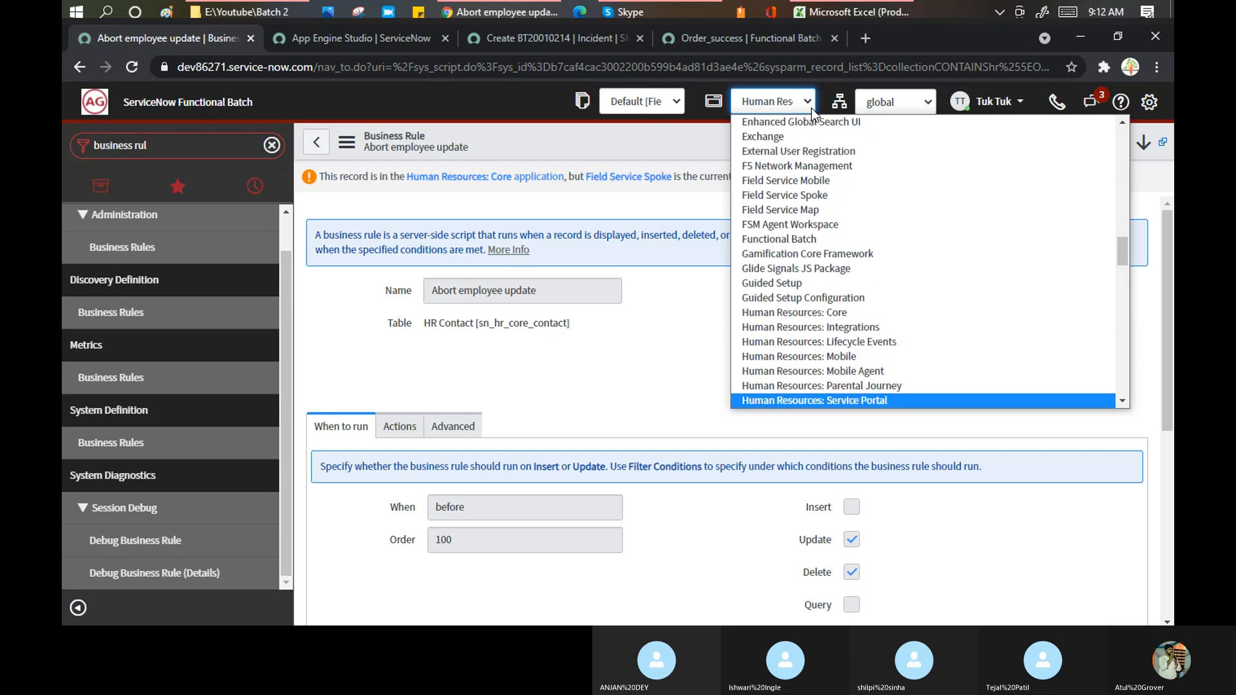
{"action": "key", "text": "Down"}
{"action": "key", "text": "Down"}
{"action": "key", "text": "Up"}
{"action": "key", "text": "Up"}
{"action": "key", "text": "Up"}
{"action": "key", "text": "Up"}
{"action": "key", "text": "Up"}
{"action": "key", "text": "Up"}
{"action": "key", "text": "Up"}
{"action": "key", "text": "Up"}
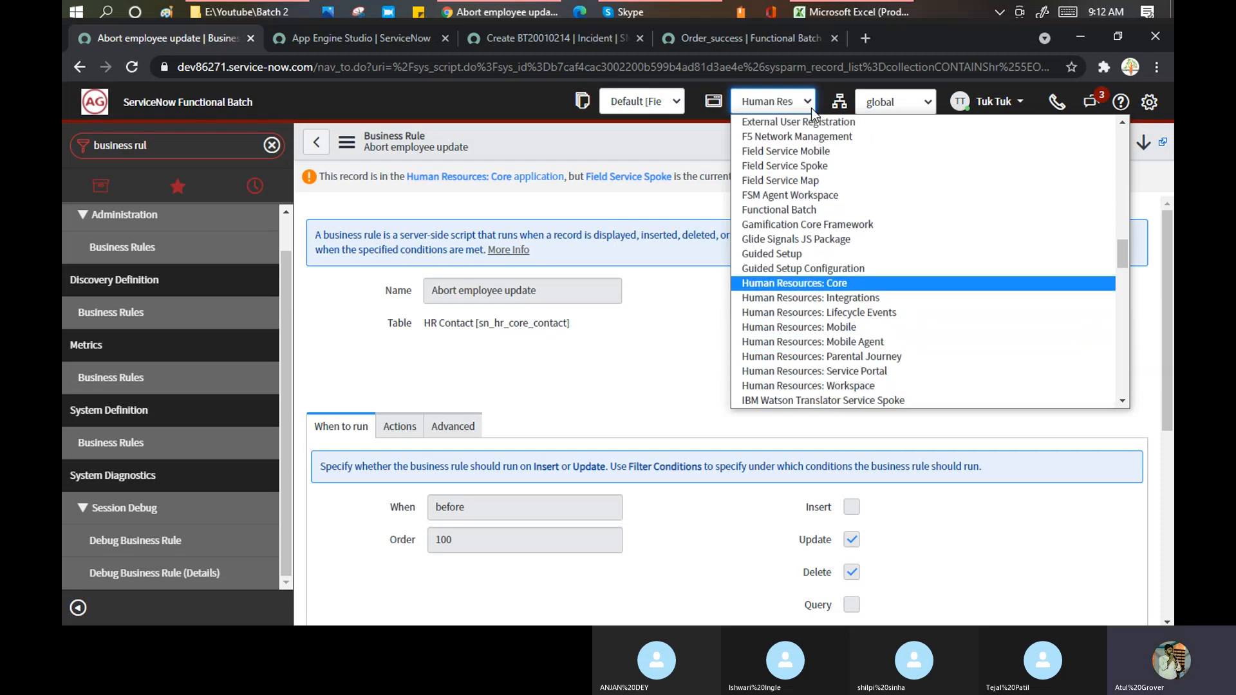
{"action": "key", "text": "Return"}
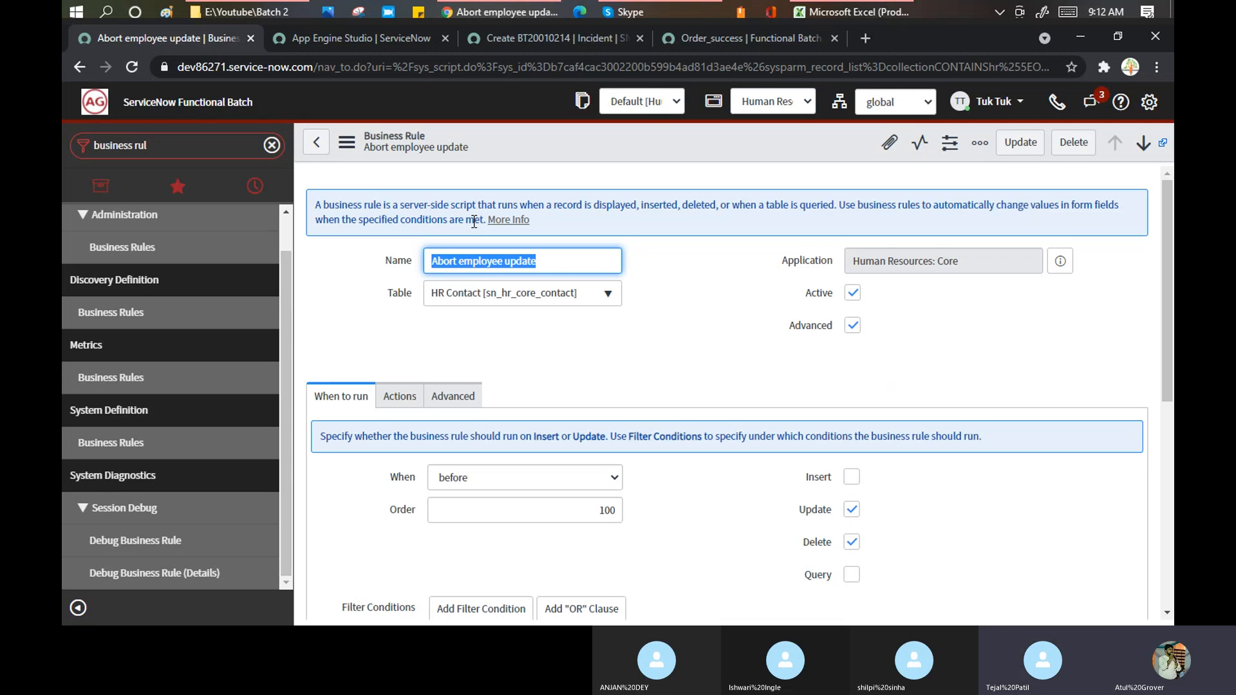
Switch to the ServiceNow Training_master workbook in Excel and copy the green formatting of A17 onto the Application Scope / Custom App cell A18.
{"action": "left_click", "coordinate": [661, 10]}
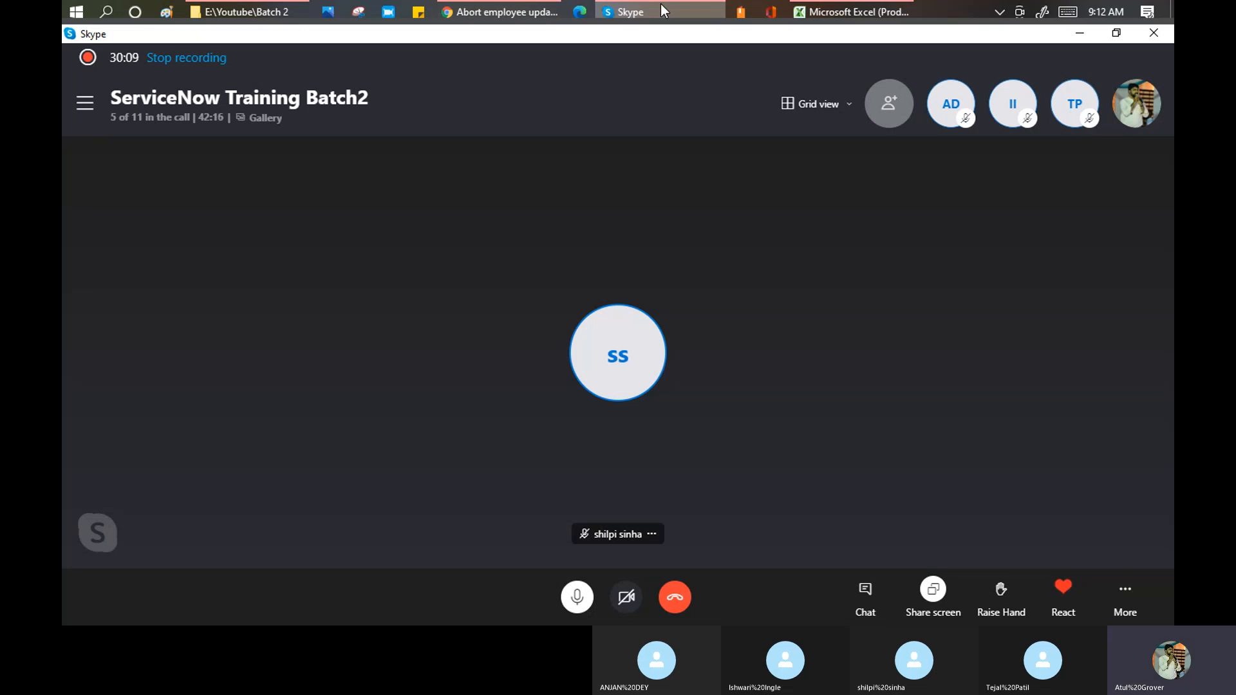
{"action": "left_click", "coordinate": [843, 15]}
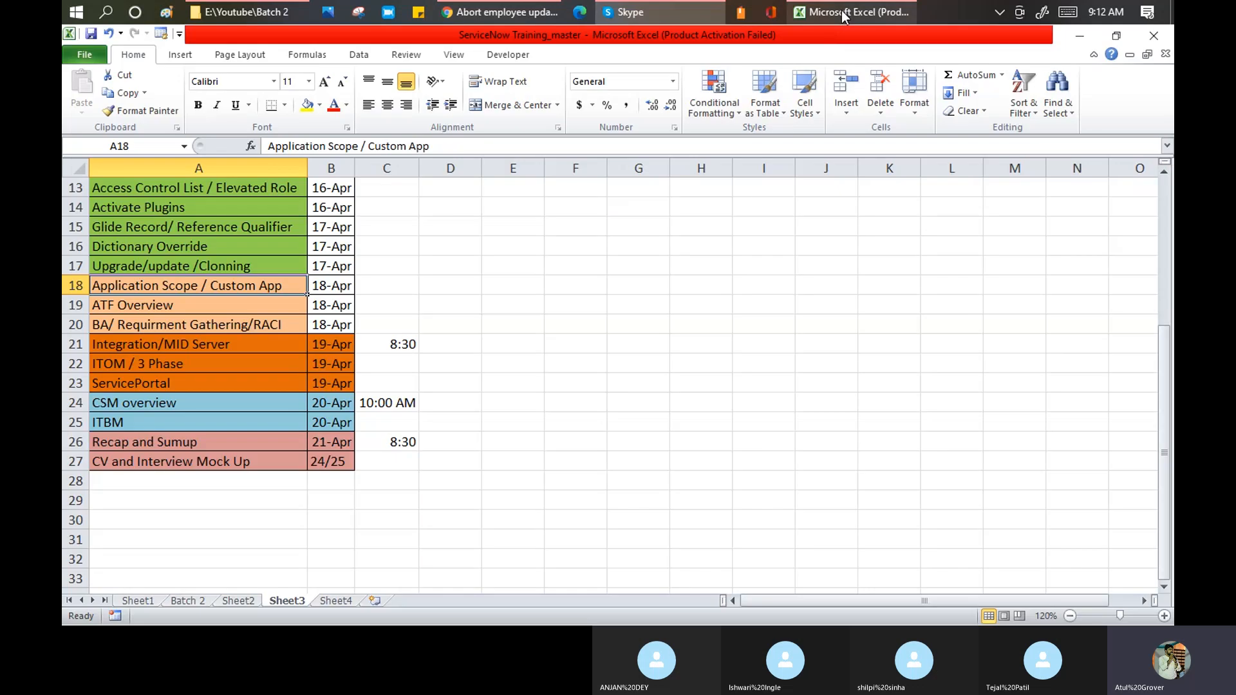
{"action": "left_click", "coordinate": [150, 268]}
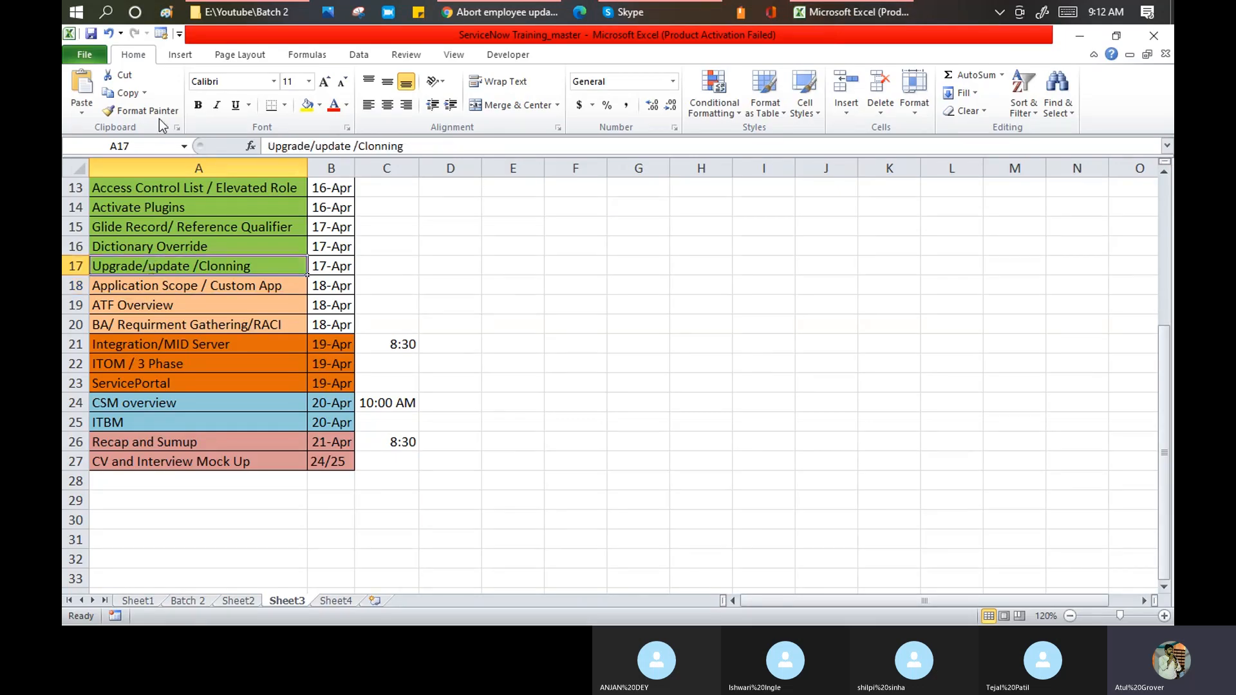
{"action": "left_click", "coordinate": [141, 110]}
{"action": "left_click", "coordinate": [194, 285]}
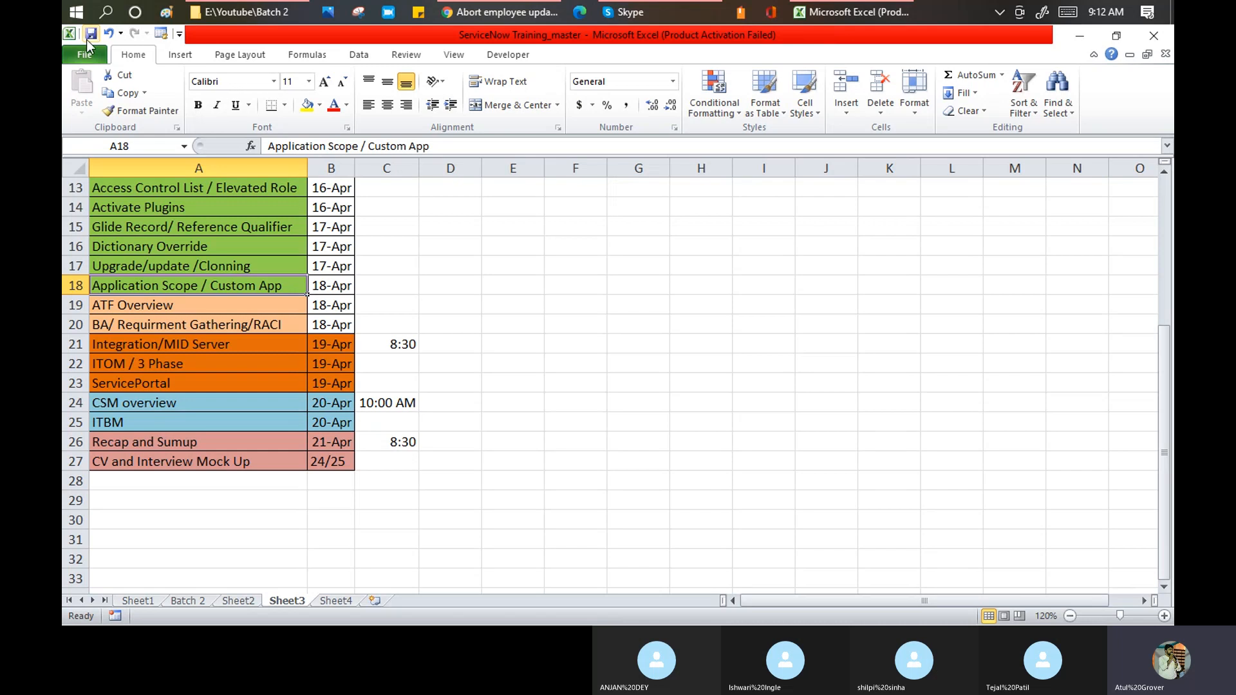
Return to ServiceNow in Chrome and filter the application navigator with ATF to find the Automated Test Framework modules.
{"action": "left_click", "coordinate": [519, 15]}
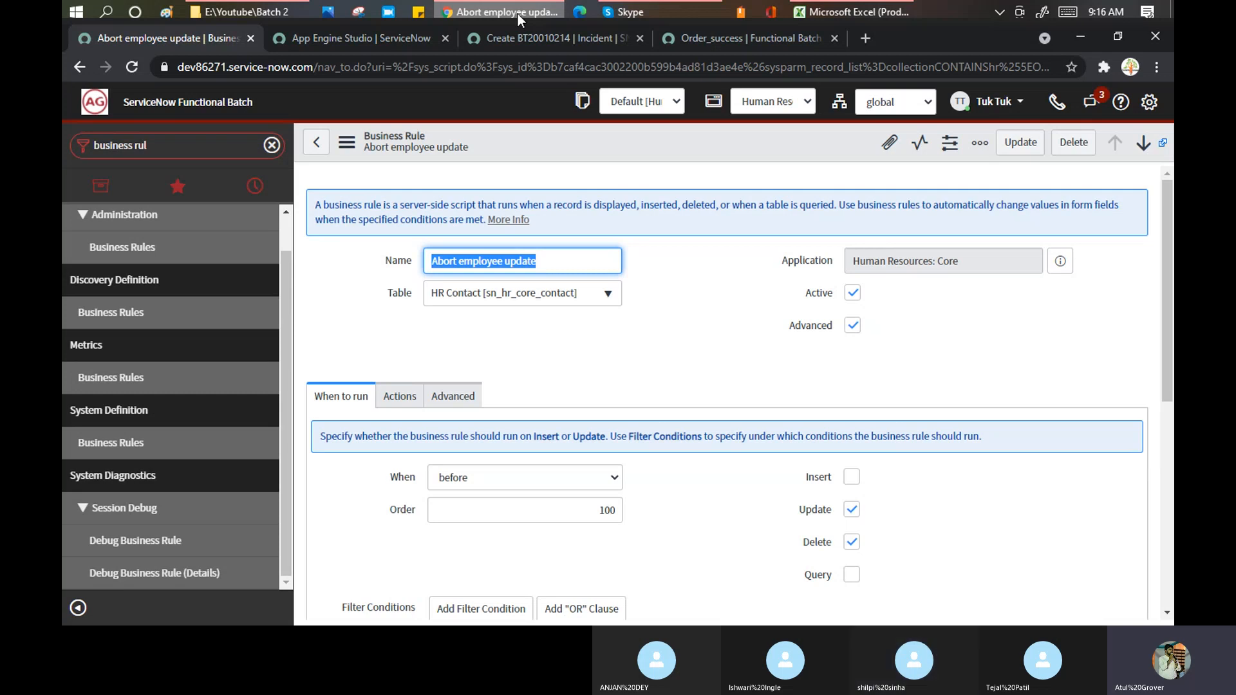
{"action": "left_click", "coordinate": [213, 147]}
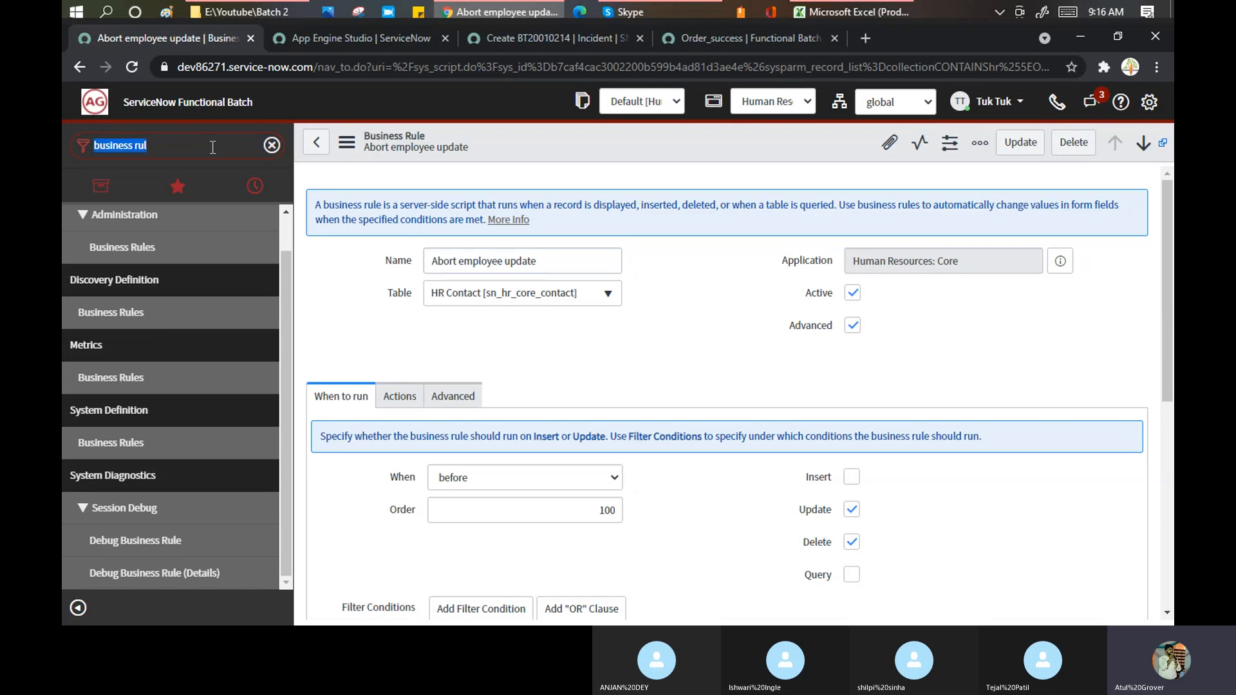
{"action": "type", "text": "AT"}
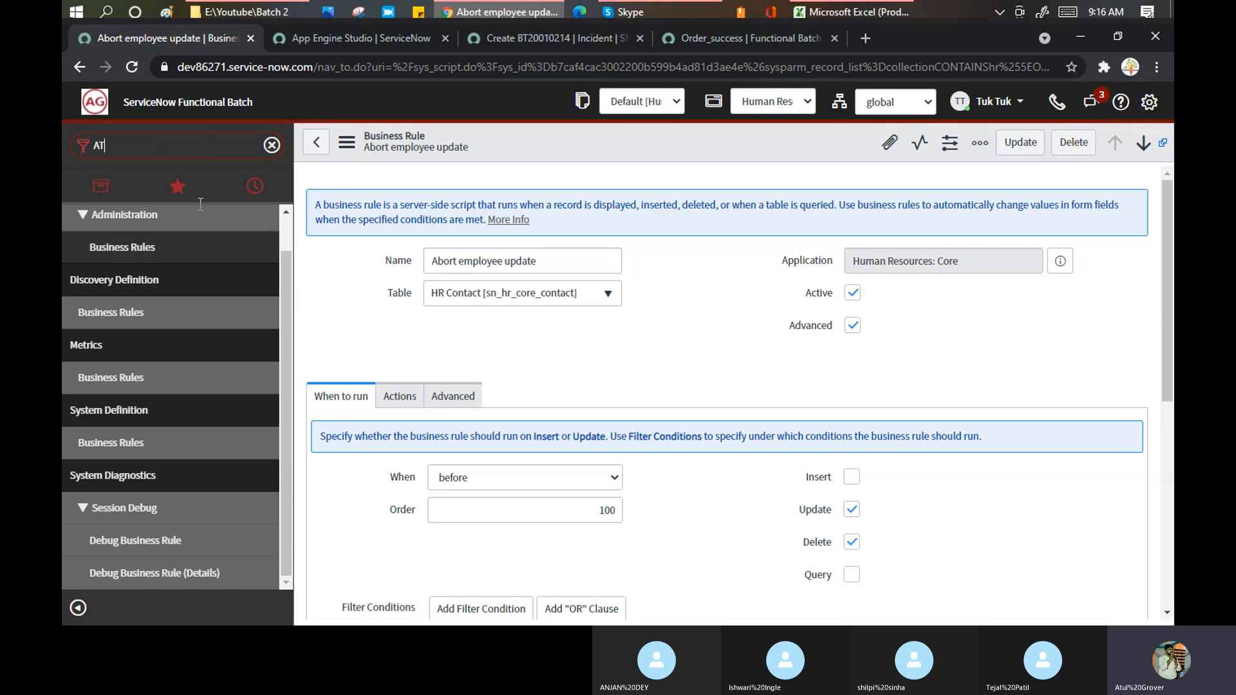
{"action": "type", "text": "F"}
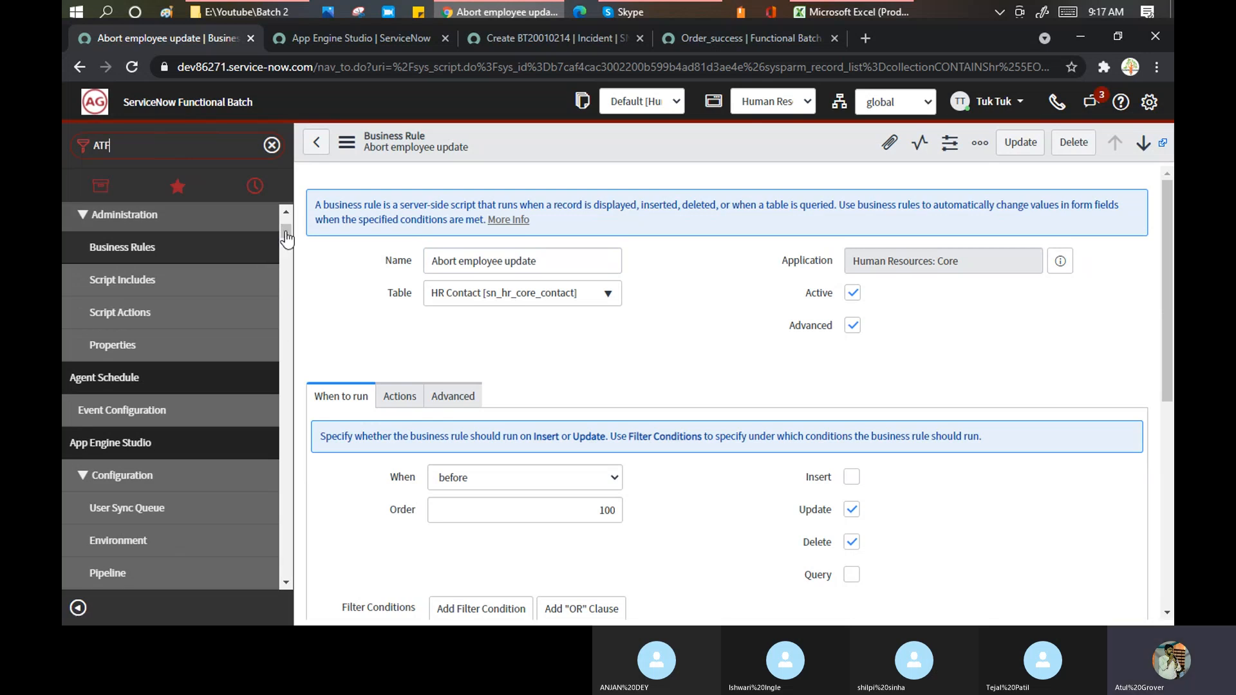
{"action": "scroll", "coordinate": [285, 245], "scroll_direction": "down", "scroll_amount": 10}
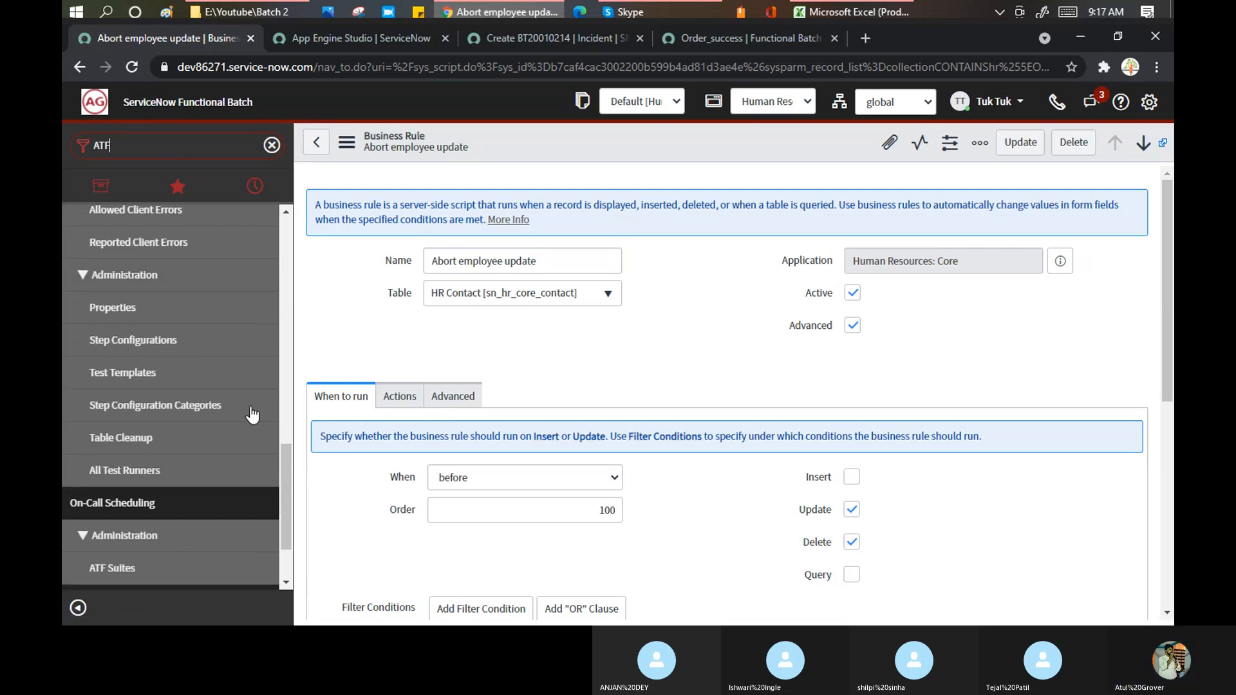
{"action": "scroll", "coordinate": [190, 412], "scroll_direction": "down", "scroll_amount": 2}
{"action": "scroll", "coordinate": [228, 302], "scroll_direction": "up", "scroll_amount": 10}
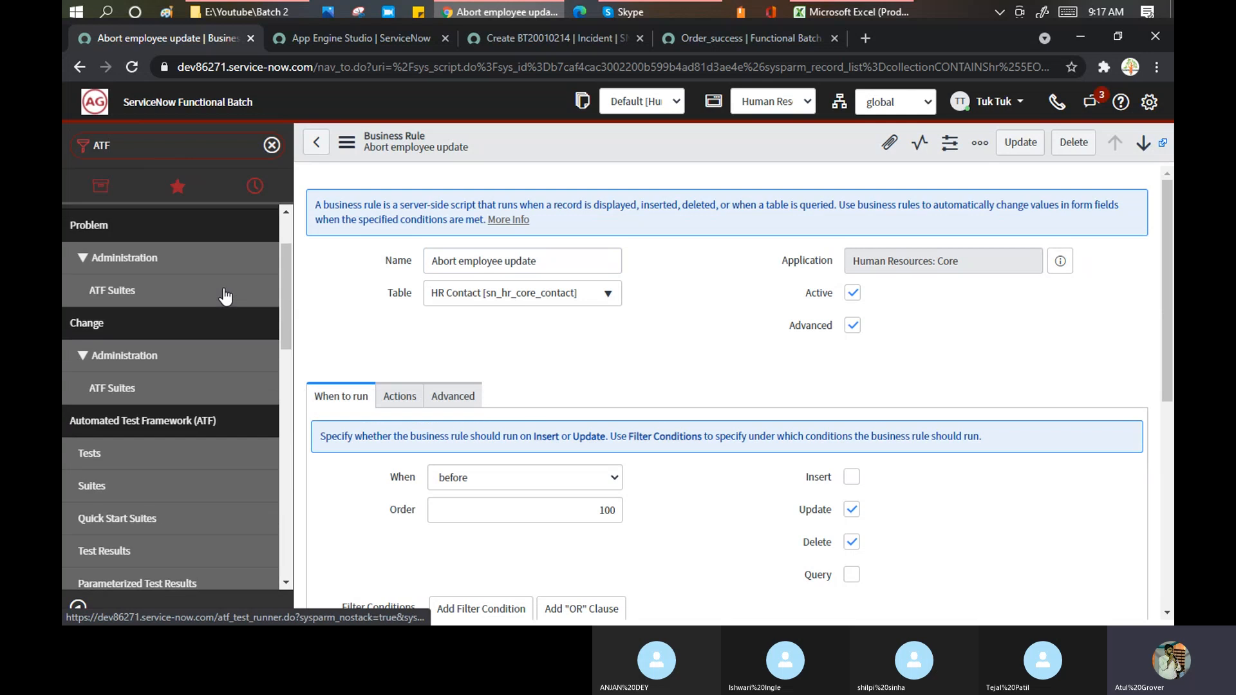
{"action": "scroll", "coordinate": [206, 302], "scroll_direction": "down", "scroll_amount": 4}
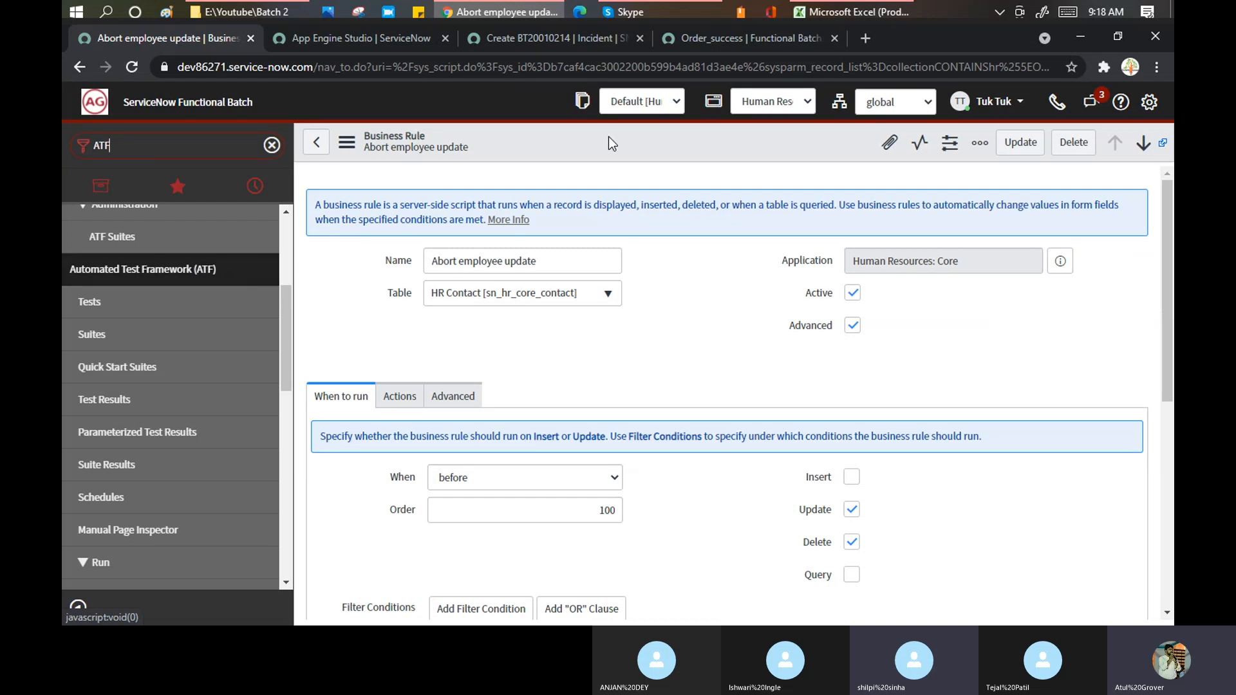
Open the Automated Test Framework's Tests list and start a new test record named Functional testing.
{"action": "left_click", "coordinate": [687, 11]}
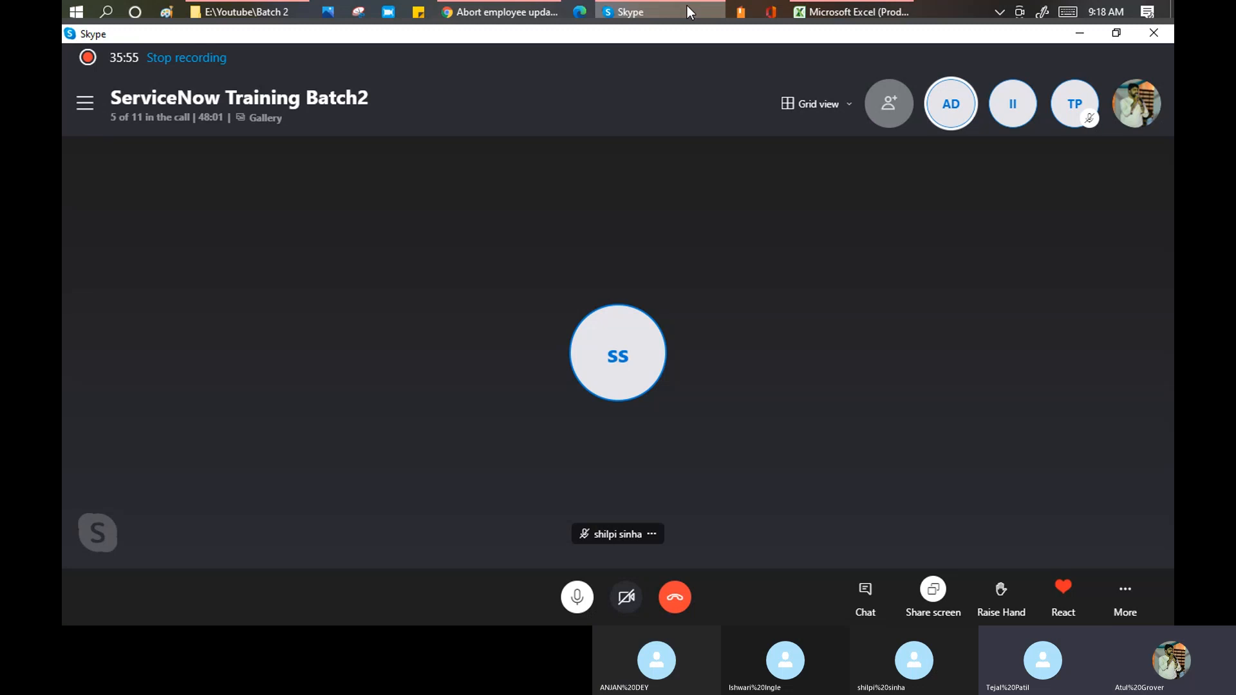
{"action": "key", "text": "alt+Tab"}
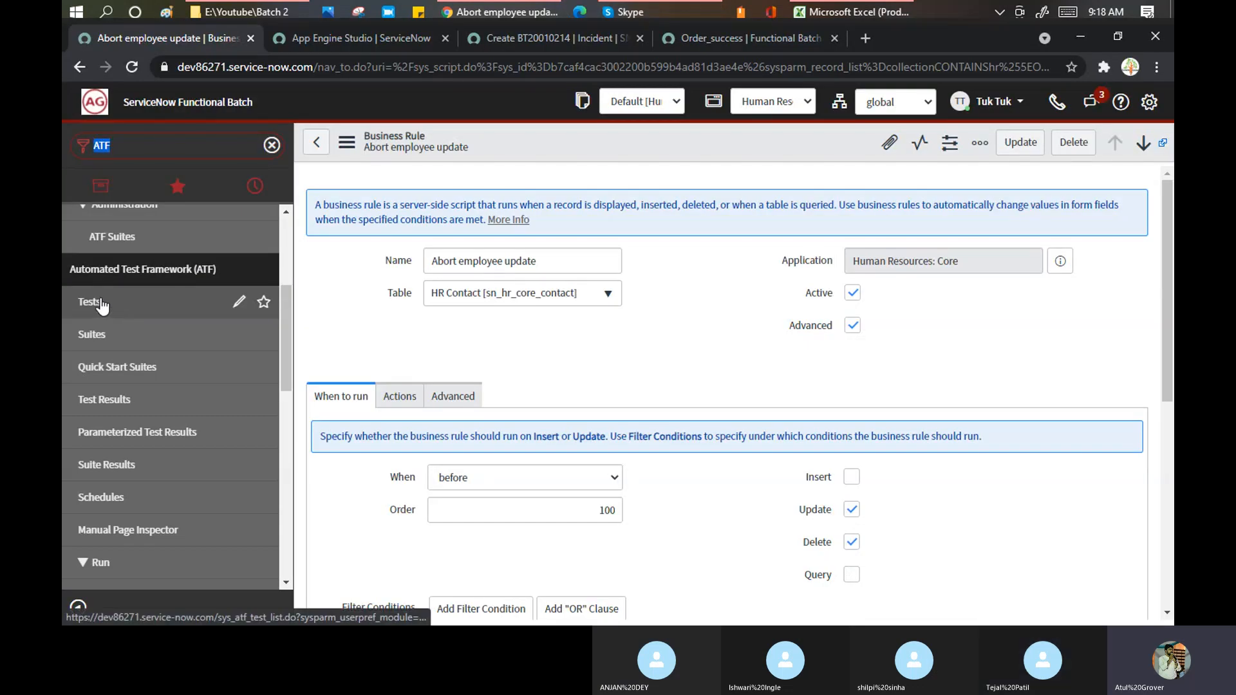
{"action": "left_click", "coordinate": [92, 304]}
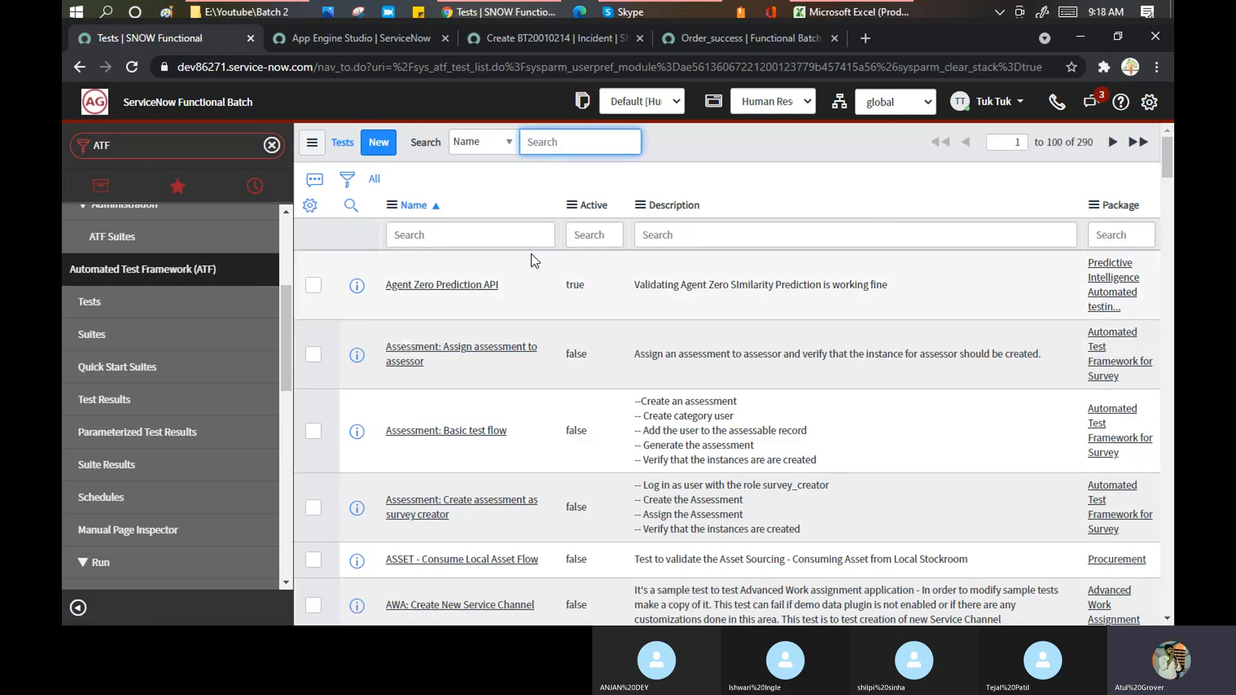
{"action": "scroll", "coordinate": [531, 260], "scroll_direction": "down", "scroll_amount": 6}
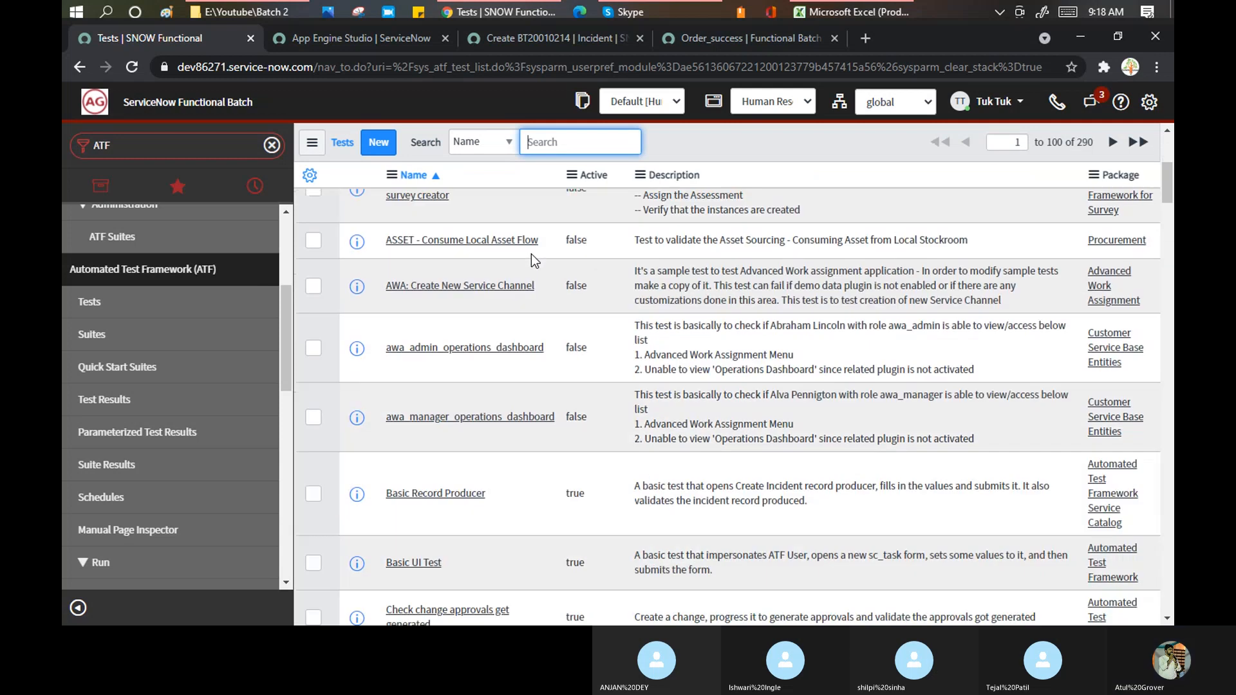
{"action": "scroll", "coordinate": [532, 260], "scroll_direction": "up", "scroll_amount": 8}
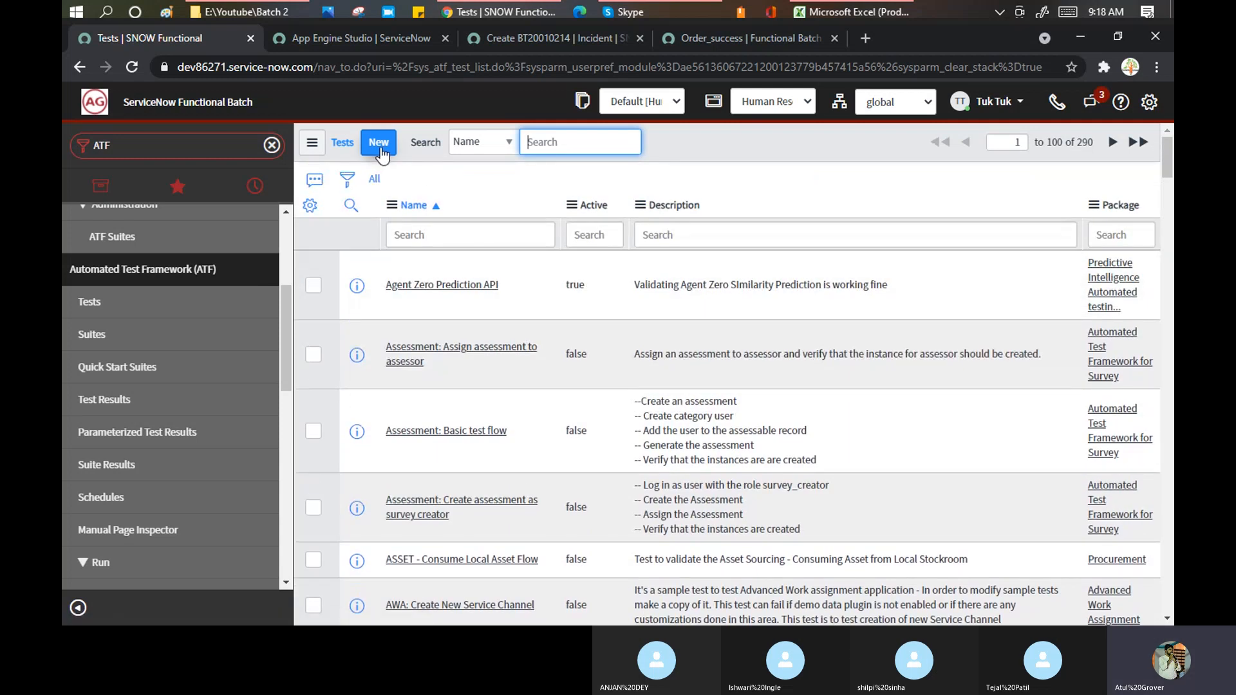
{"action": "left_click", "coordinate": [381, 153]}
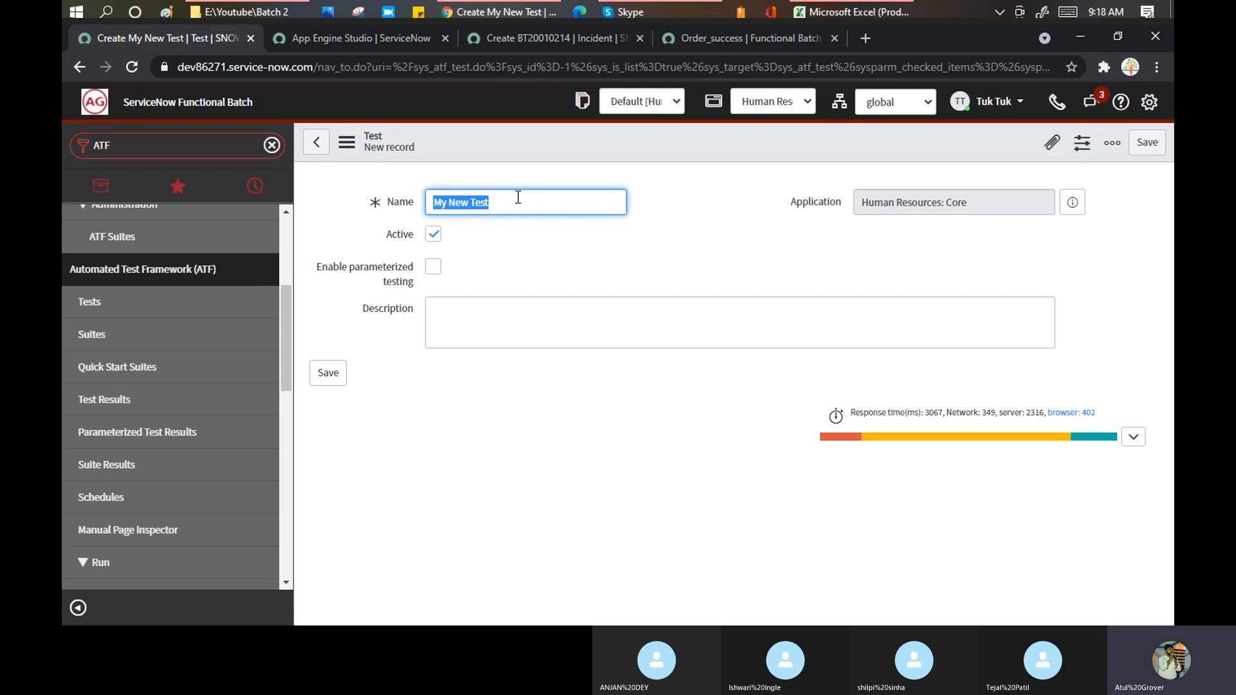
{"action": "type", "text": "Functional testing"}
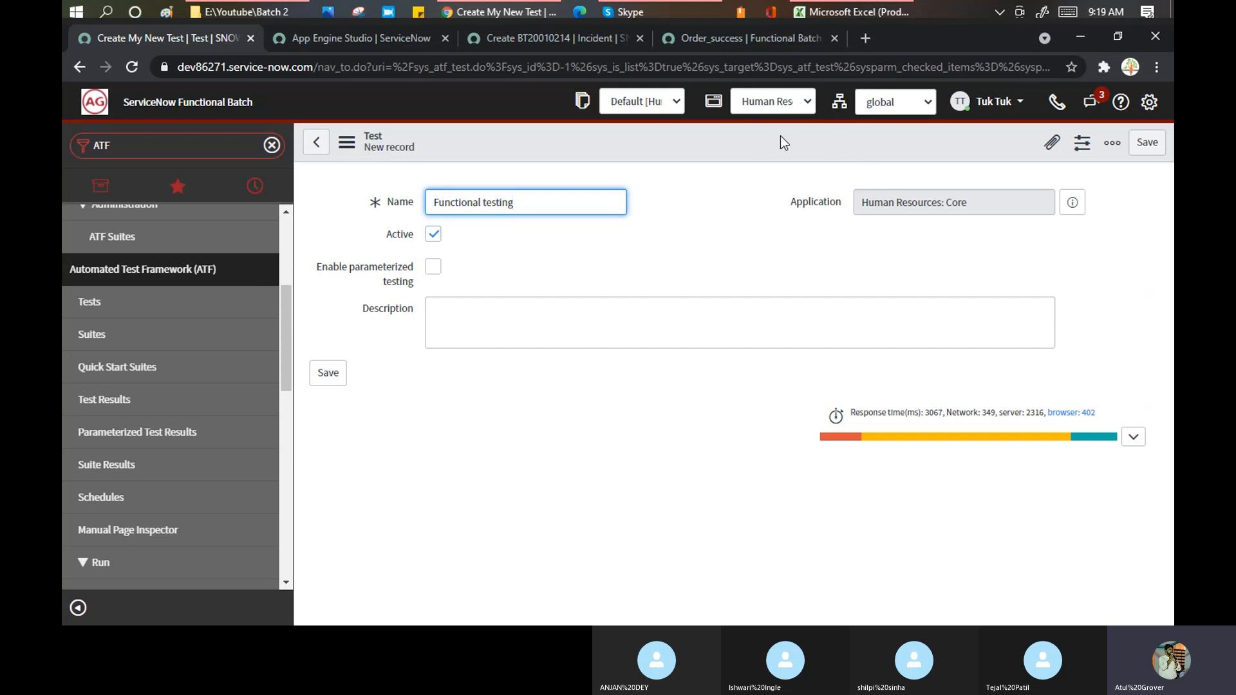
Switch the current application scope to Global and reload the new test form, discarding its unsaved entry.
{"action": "left_click", "coordinate": [814, 106]}
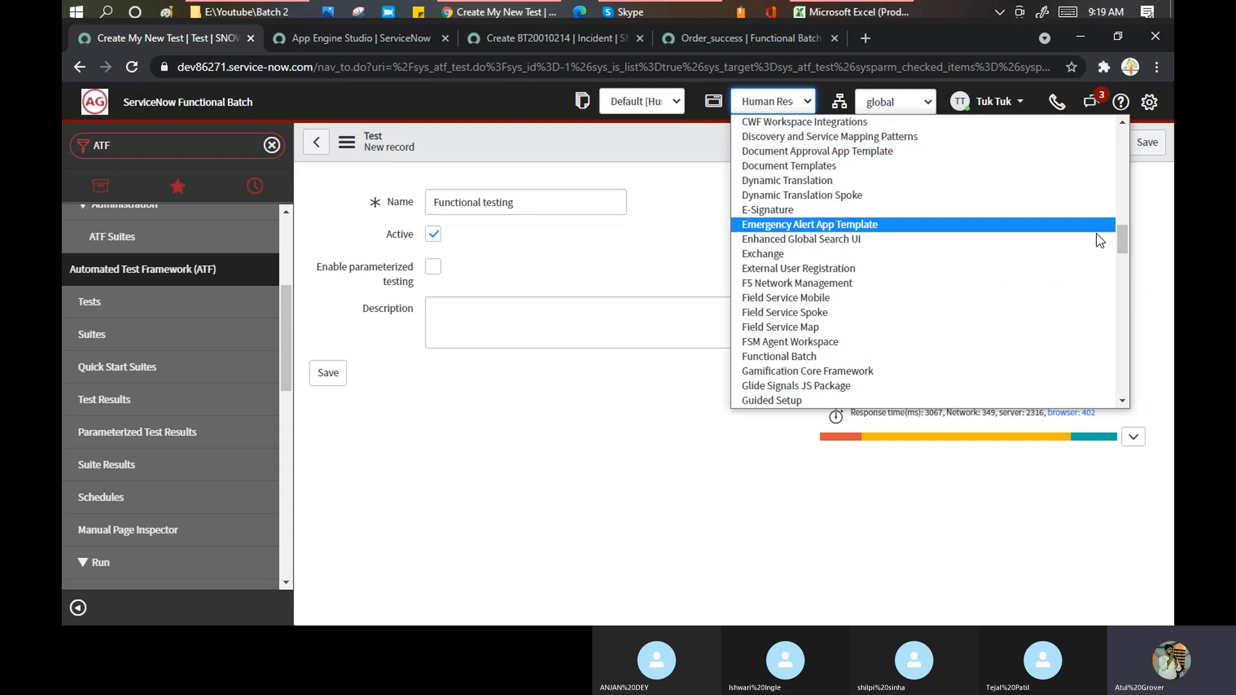
{"action": "left_click_drag", "start_coordinate": [1125, 246], "coordinate": [782, 96]}
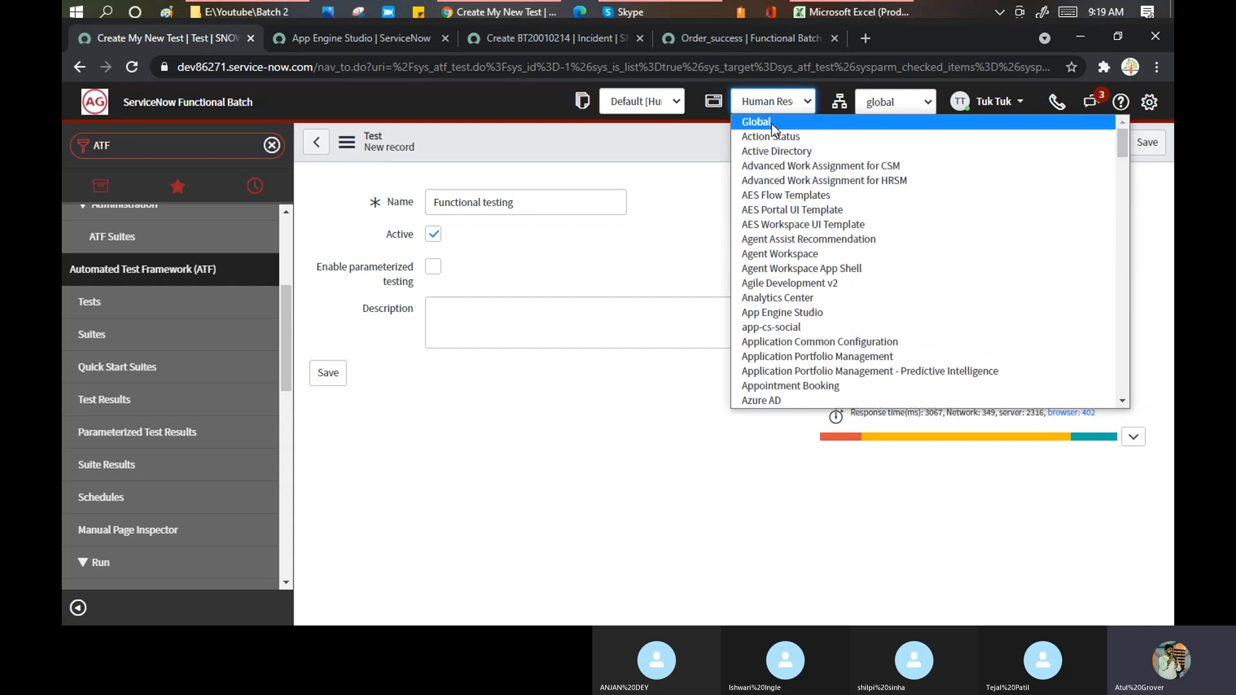
{"action": "left_click", "coordinate": [771, 123]}
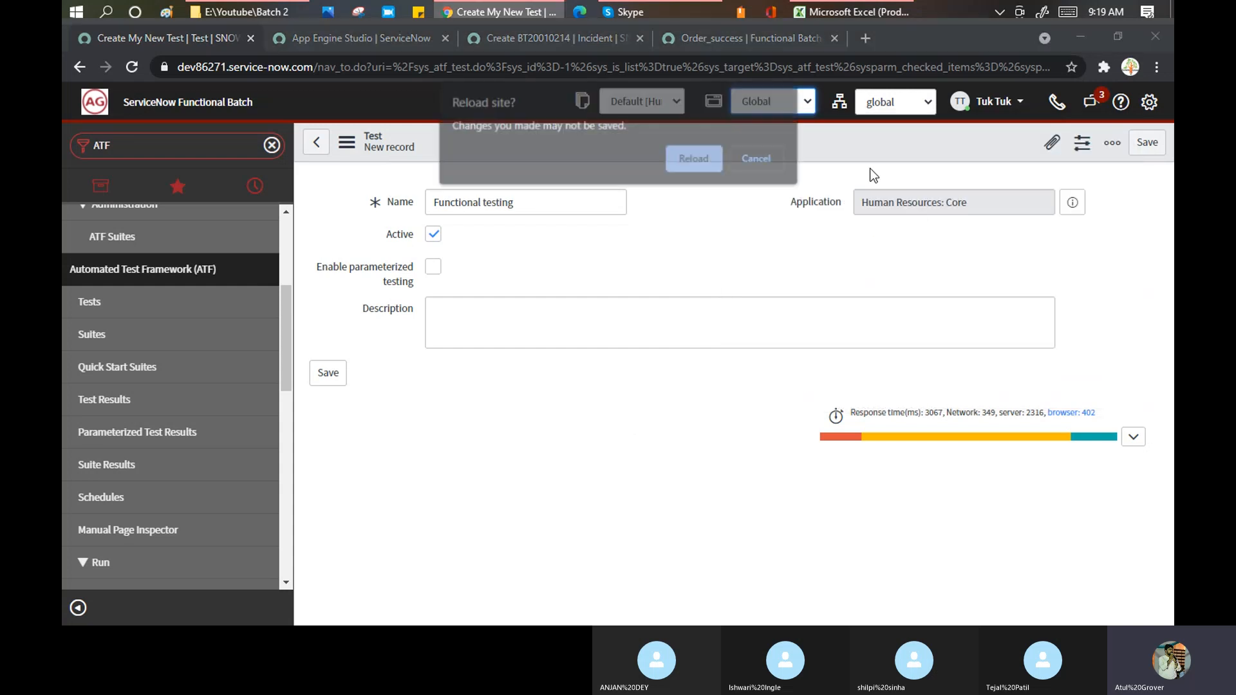
{"action": "left_click", "coordinate": [702, 158]}
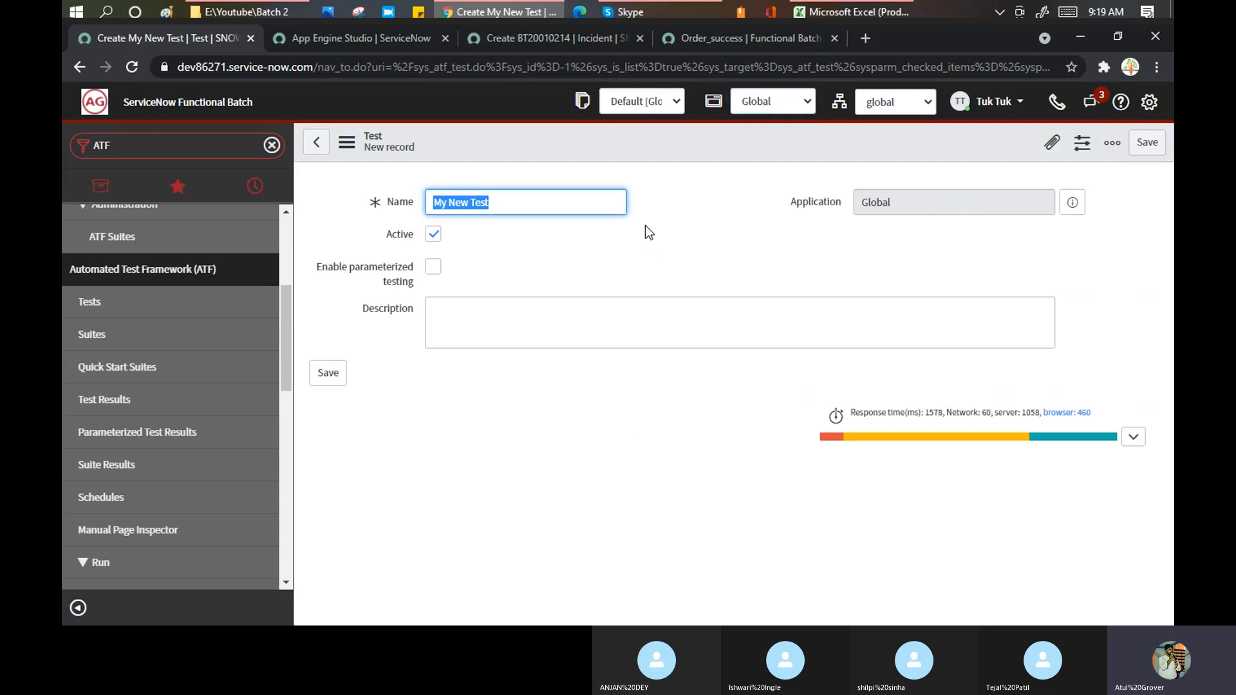
Name the new test Functionaltest and save the record, staying on its form.
{"action": "type", "text": "Fubctio"}
{"action": "key", "text": "BackSpace"}
{"action": "key", "text": "BackSpace"}
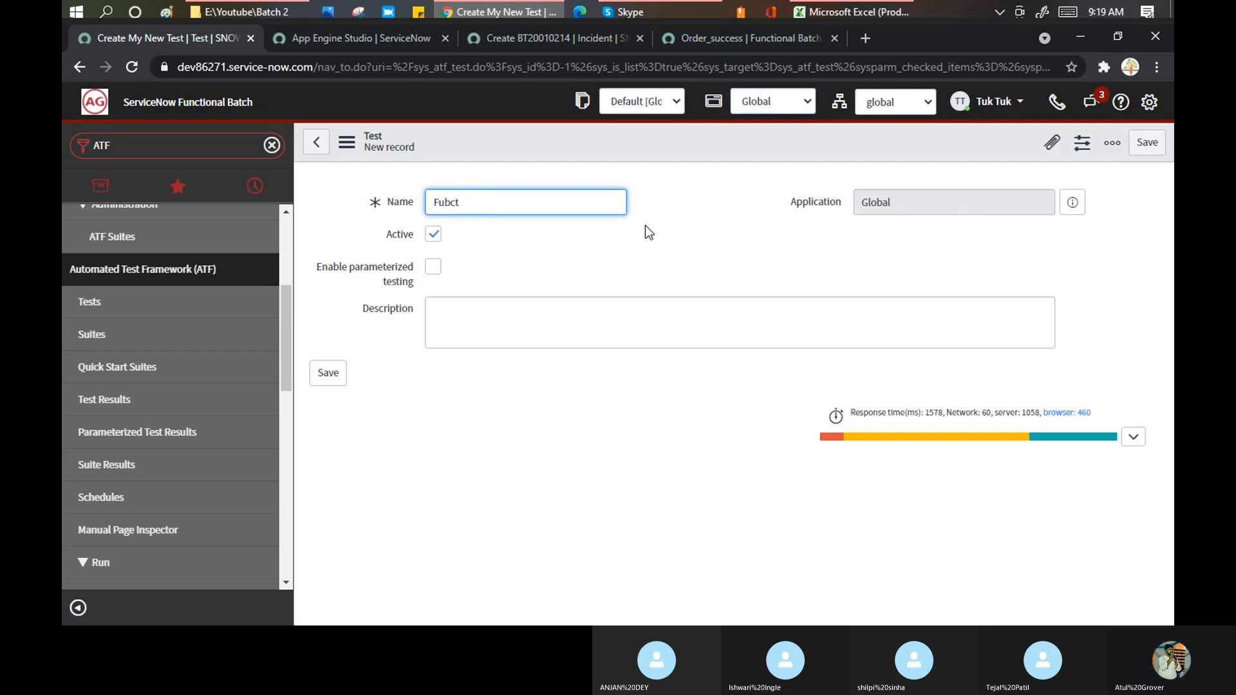
{"action": "key", "text": "BackSpace"}
{"action": "key", "text": "BackSpace"}
{"action": "key", "text": "BackSpace"}
{"action": "type", "text": "nctionaltest"}
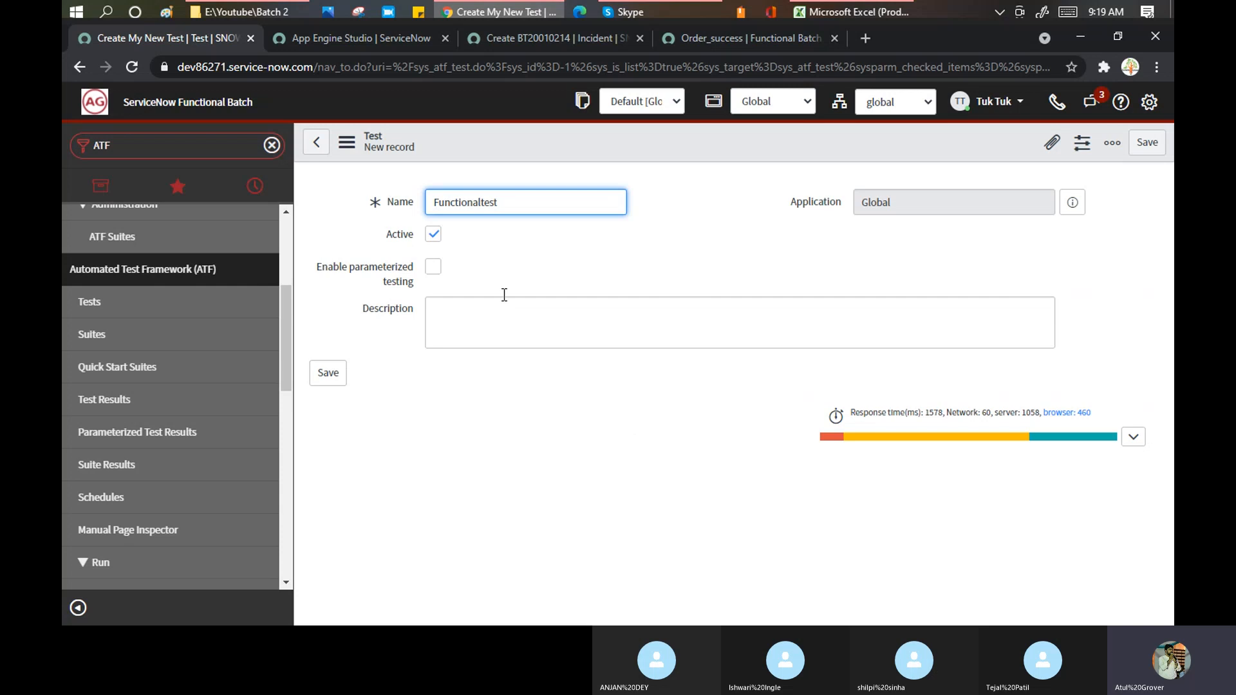
{"action": "right_click", "coordinate": [541, 138]}
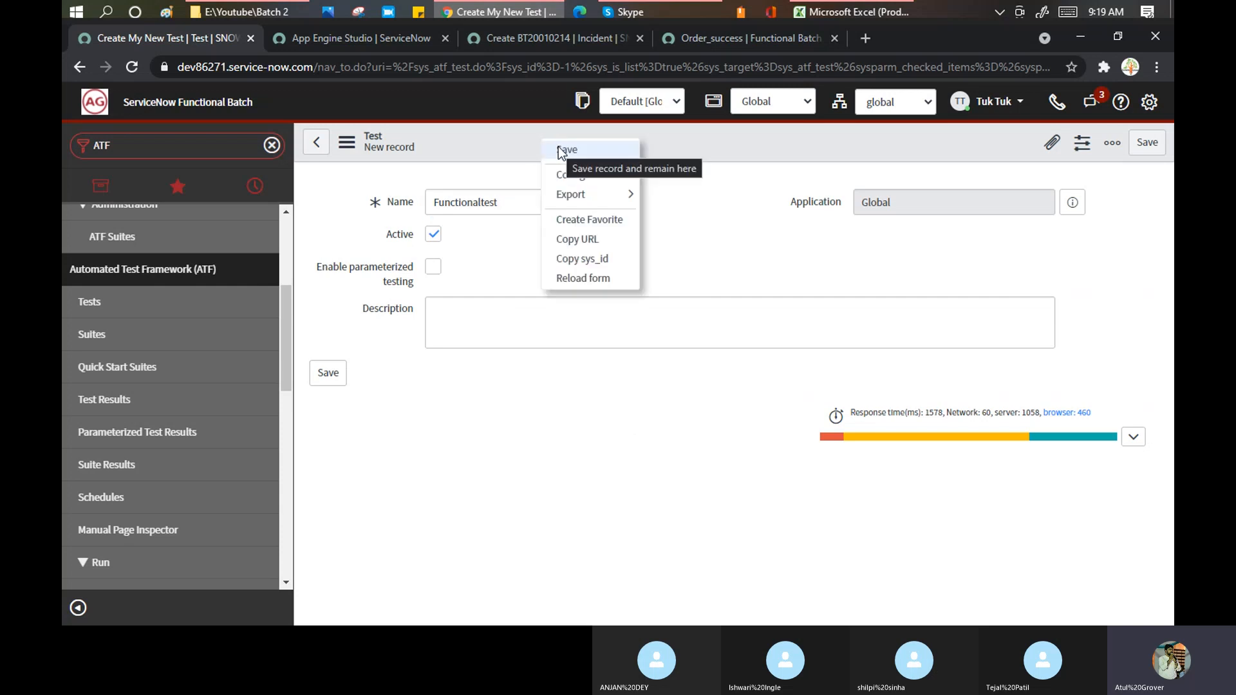
{"action": "left_click", "coordinate": [566, 150]}
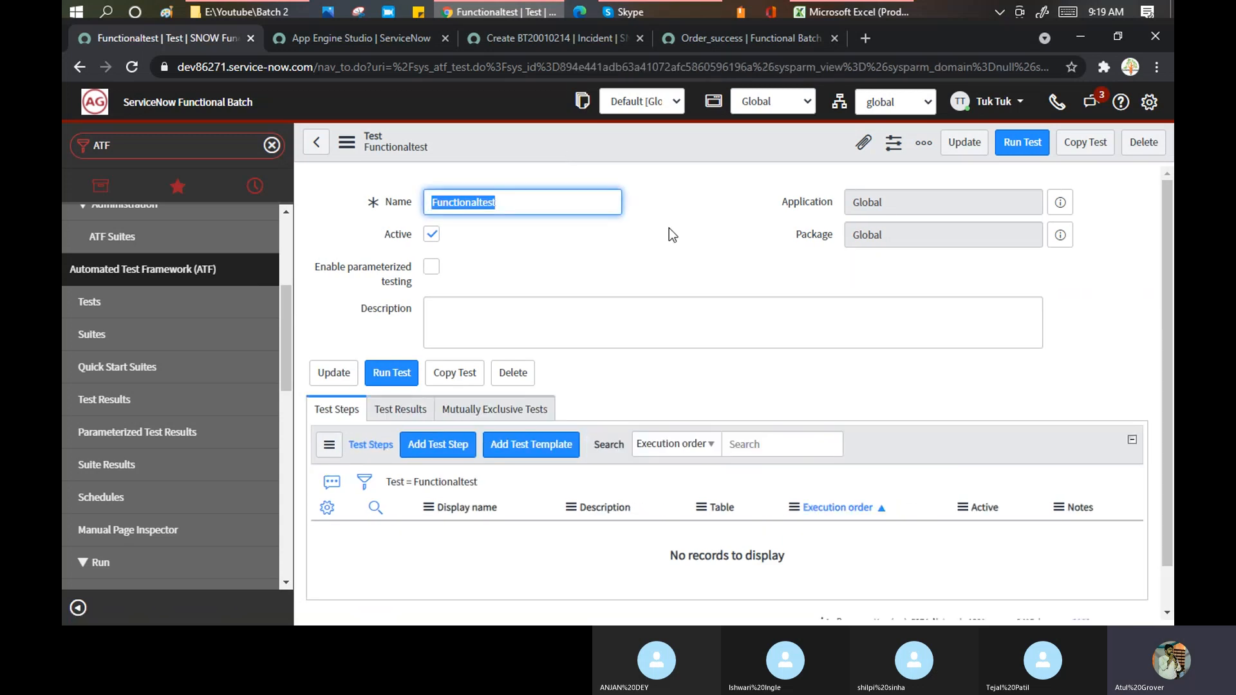
Add an Open a New Form step from the Form category to the Functionaltest test and open its configuration.
{"action": "left_click", "coordinate": [700, 228]}
{"action": "scroll", "coordinate": [700, 228], "scroll_direction": "down", "scroll_amount": 1}
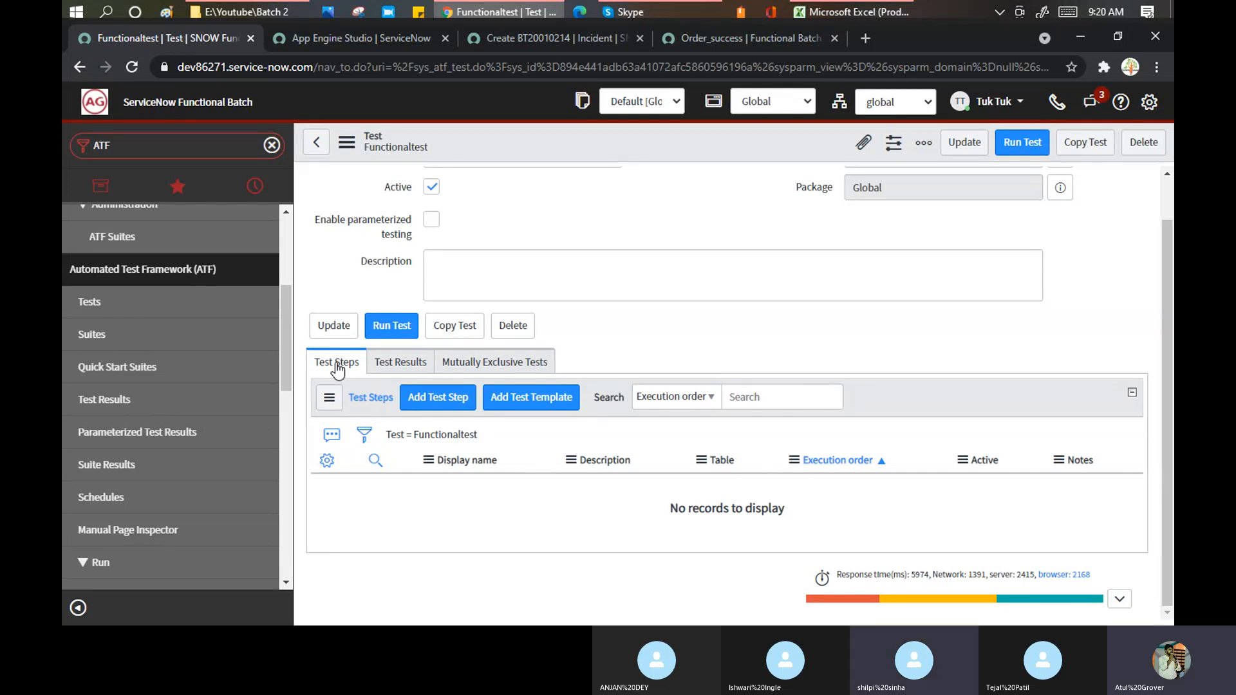
{"action": "left_click", "coordinate": [429, 403]}
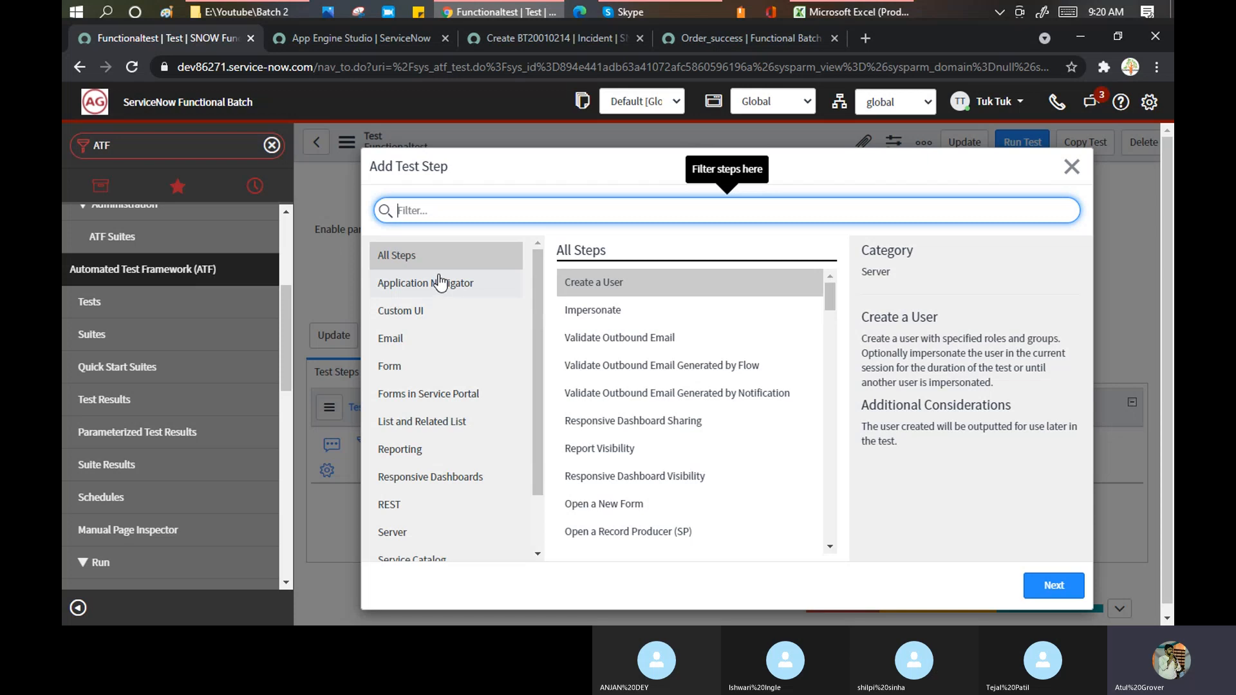
{"action": "scroll", "coordinate": [623, 313], "scroll_direction": "down", "scroll_amount": 3}
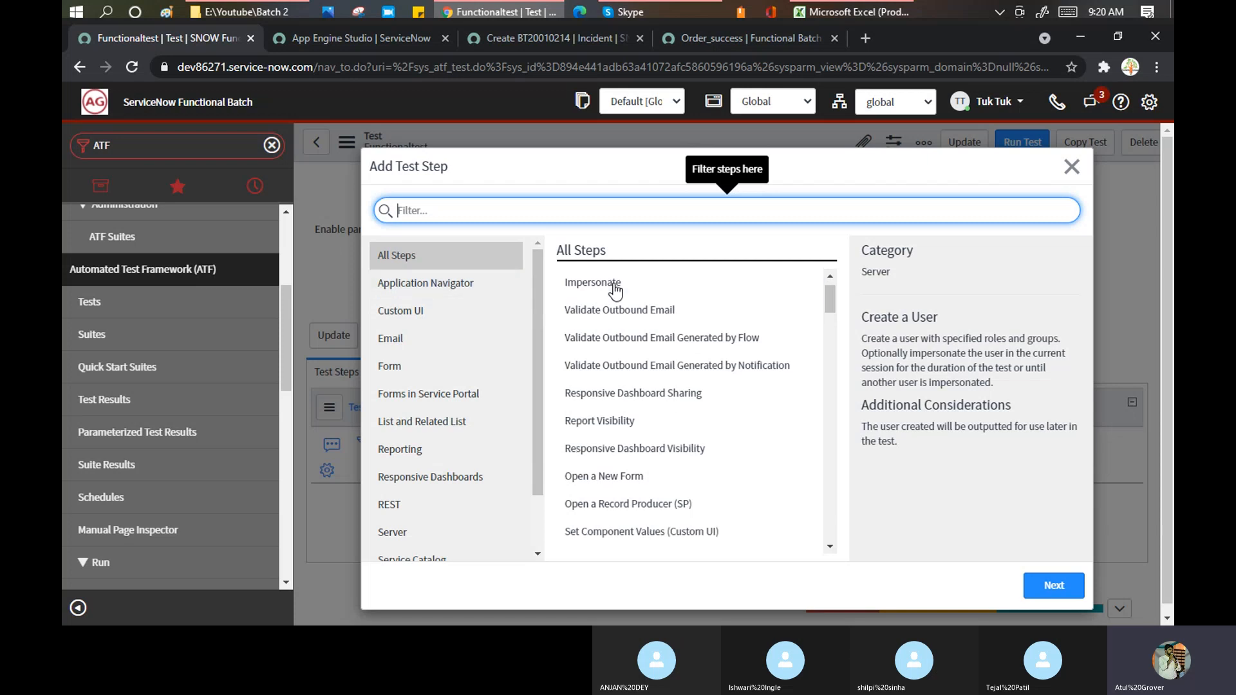
{"action": "left_click", "coordinate": [419, 372]}
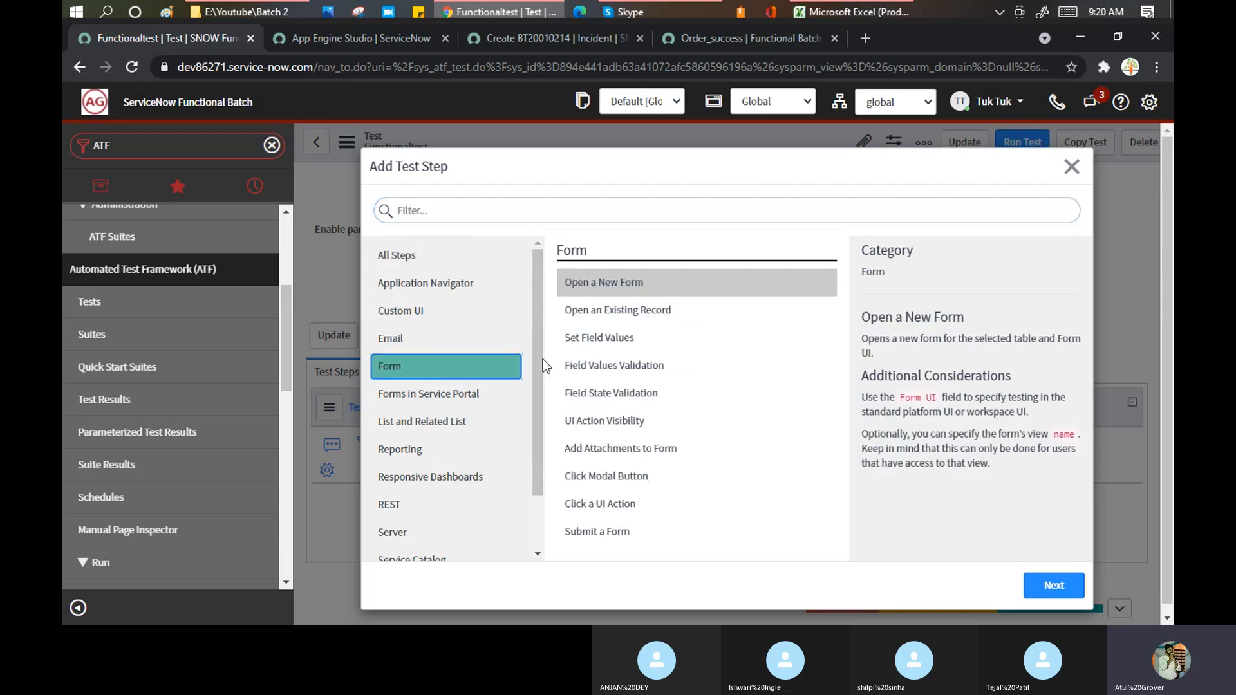
{"action": "left_click", "coordinate": [615, 291]}
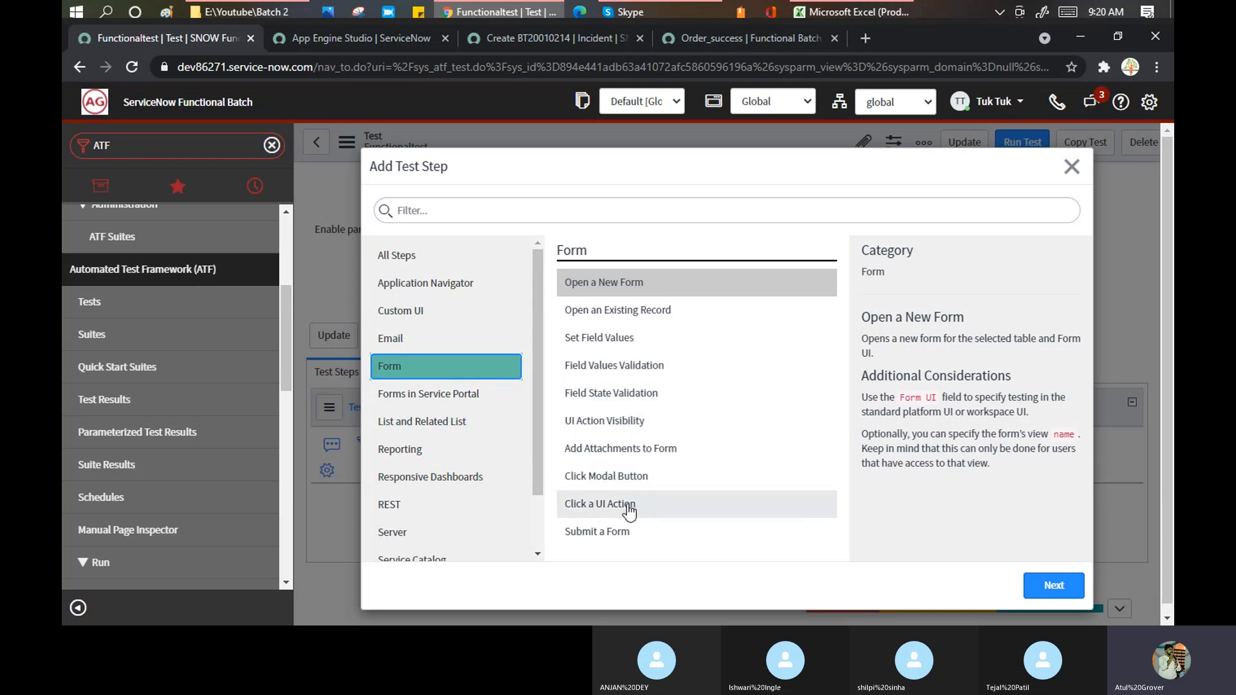
{"action": "left_click", "coordinate": [603, 288]}
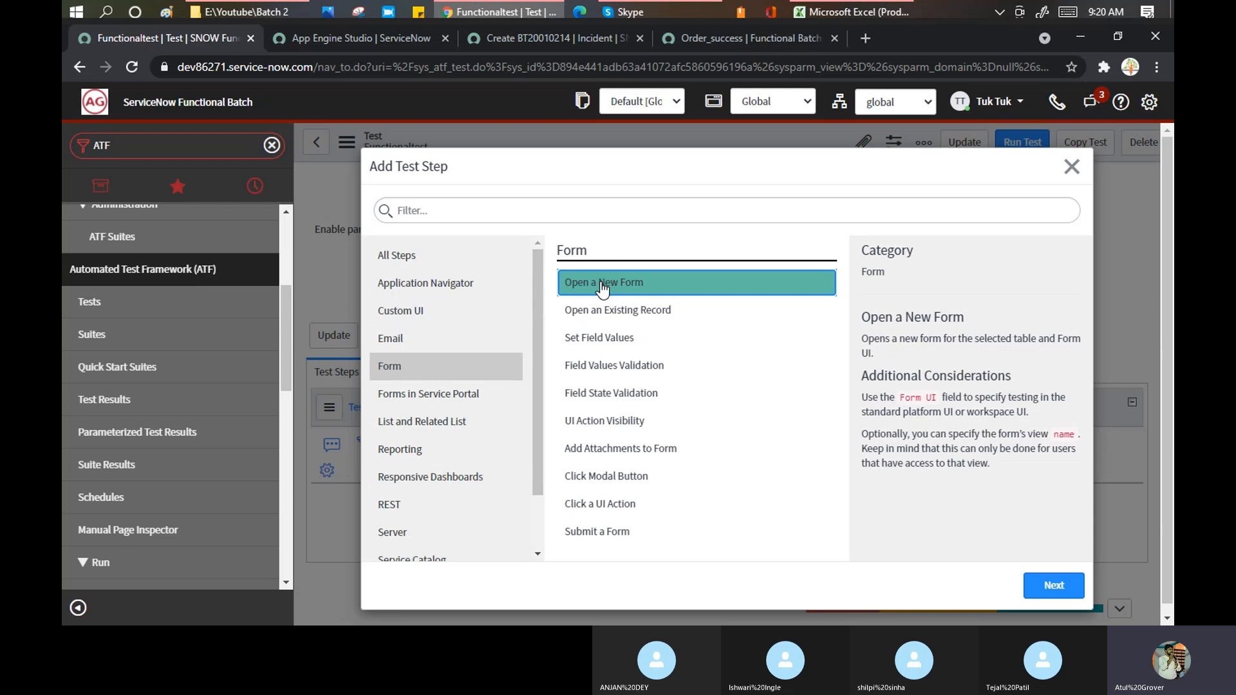
{"action": "left_click", "coordinate": [1061, 593]}
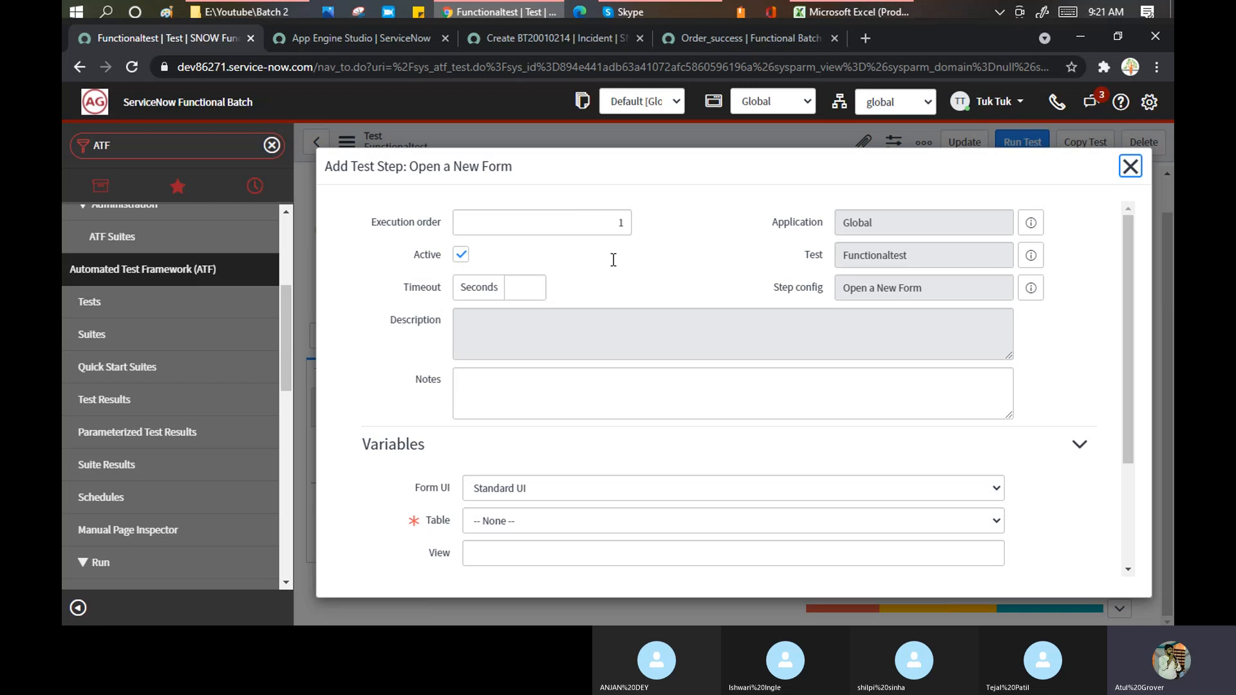
Set the Open a New Form step's table to Incident [incident], leave the view blank, and submit the step.
{"action": "scroll", "coordinate": [644, 277], "scroll_direction": "down", "scroll_amount": 2}
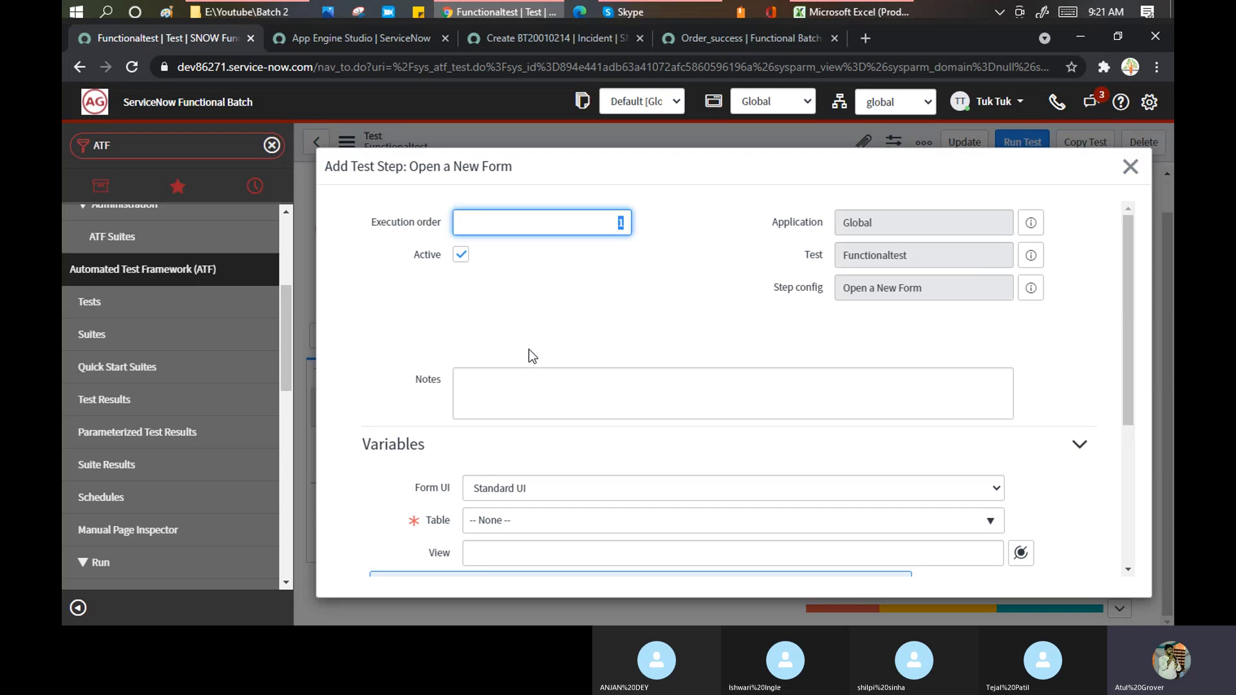
{"action": "scroll", "coordinate": [528, 351], "scroll_direction": "down", "scroll_amount": 3}
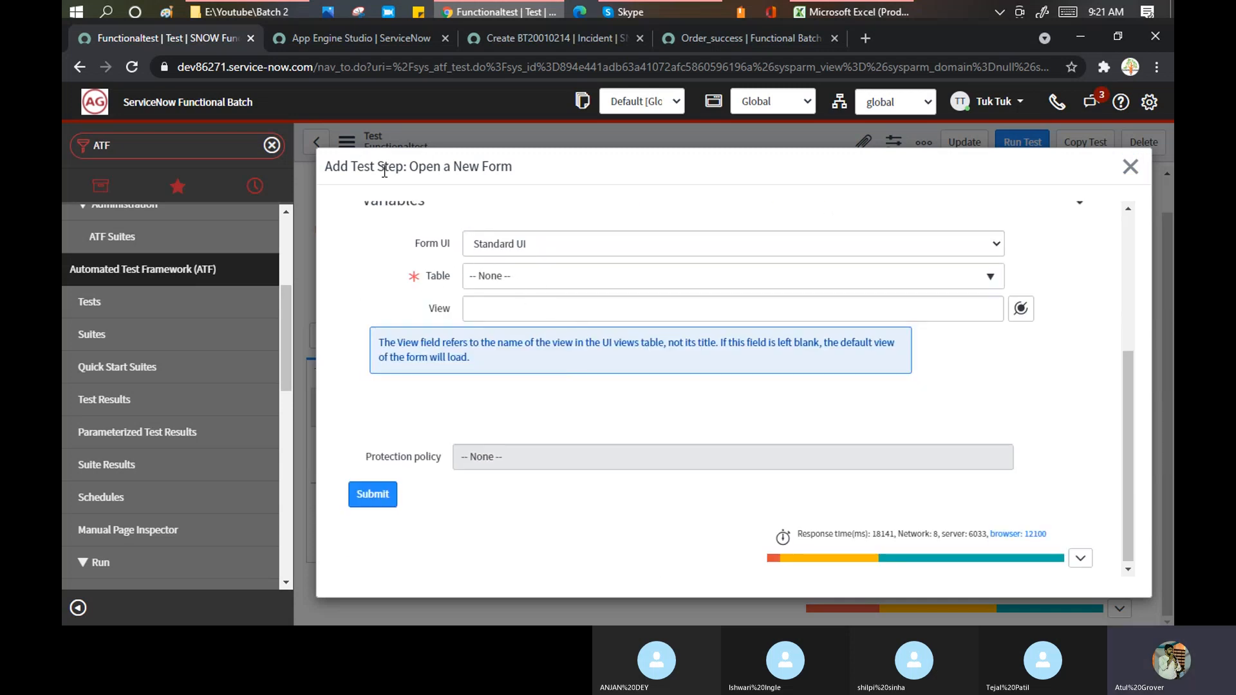
{"action": "left_click", "coordinate": [582, 283]}
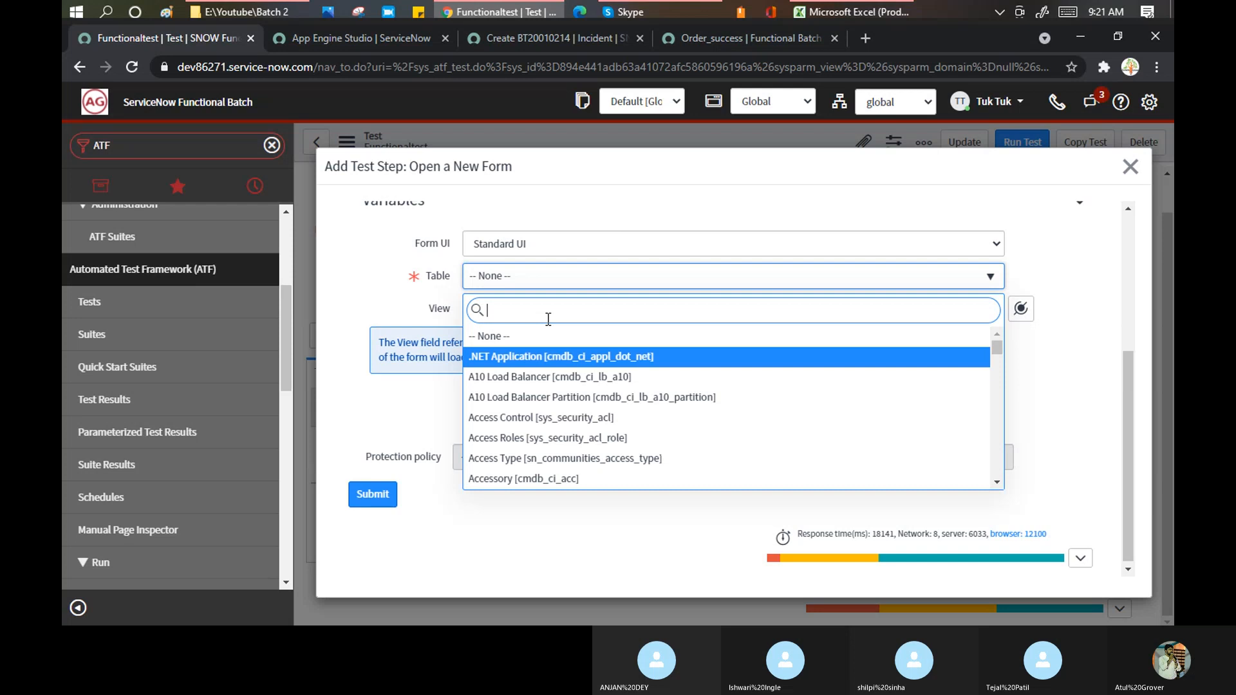
{"action": "type", "text": "incident"}
{"action": "left_click", "coordinate": [530, 339]}
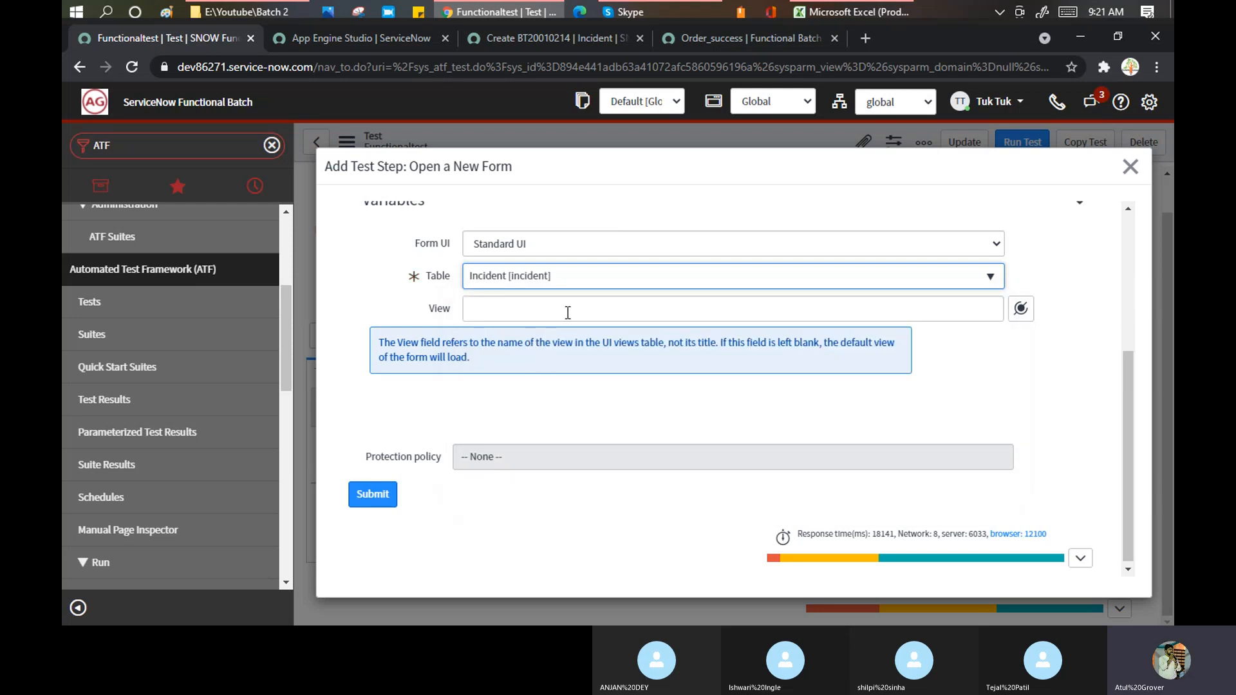
{"action": "left_click", "coordinate": [532, 309]}
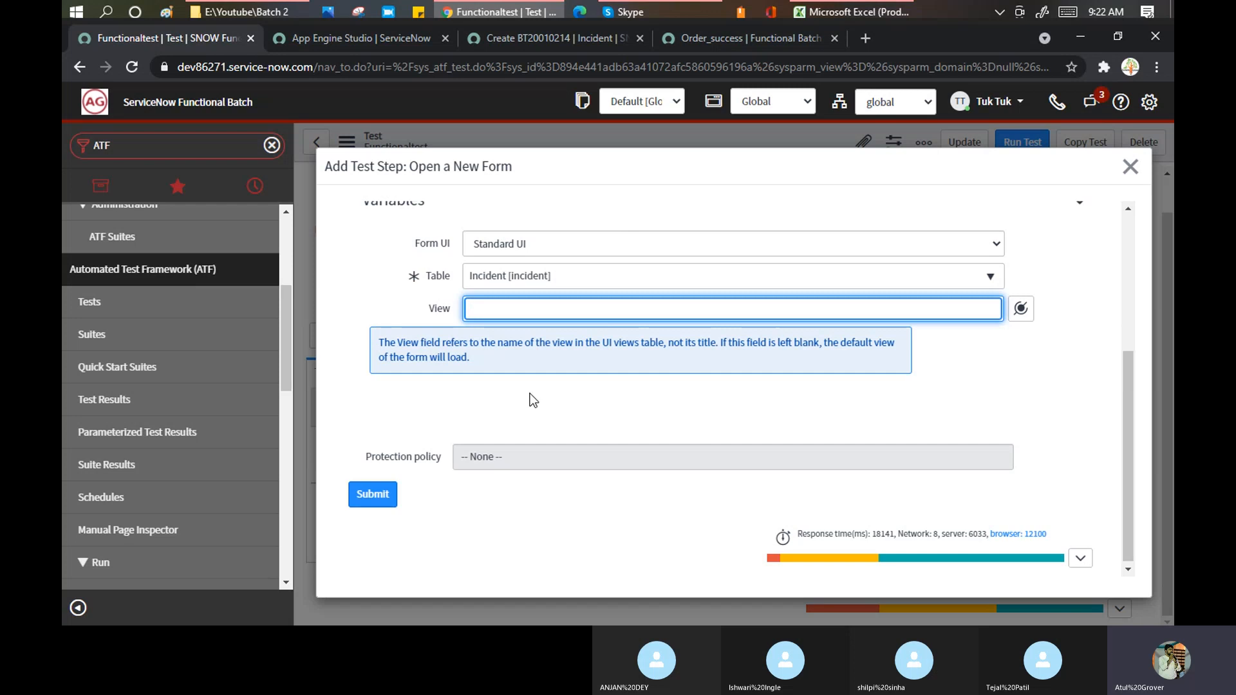
{"action": "left_click", "coordinate": [376, 501]}
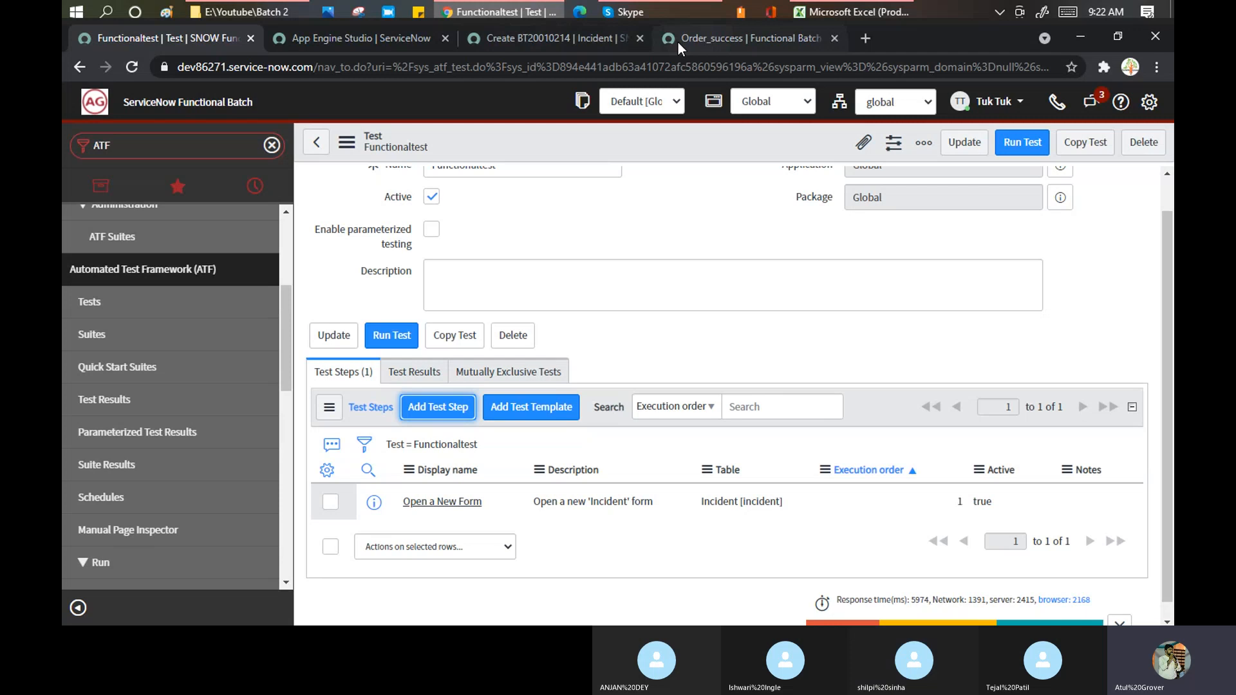
Add a Set Field Values test step after Step 1 - Open a New Form and open its field selection for the Incident table.
{"action": "left_click", "coordinate": [564, 39]}
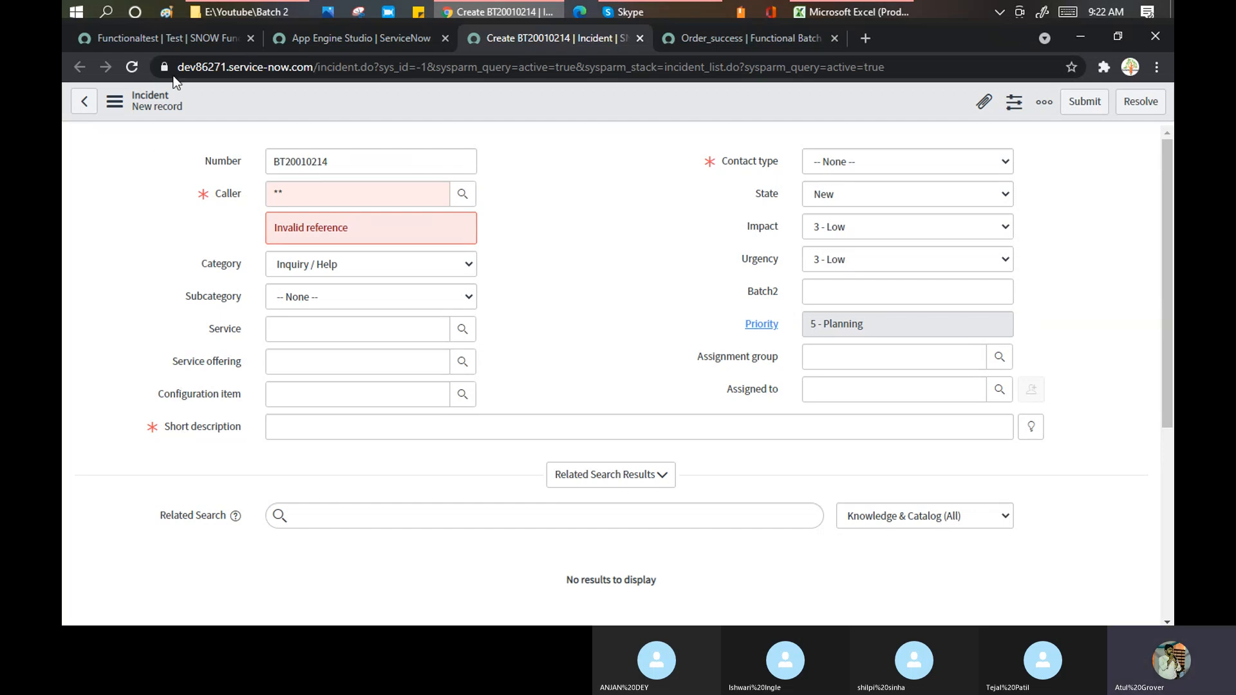
{"action": "left_click", "coordinate": [175, 36]}
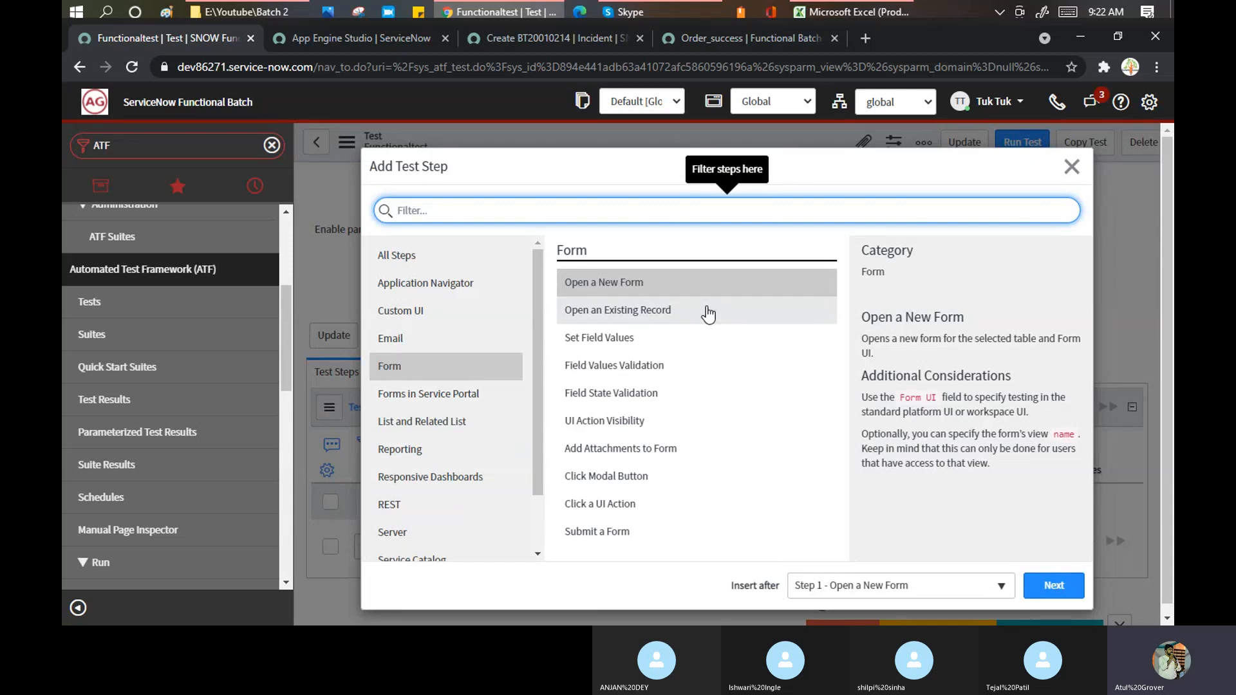
{"action": "left_click", "coordinate": [584, 345]}
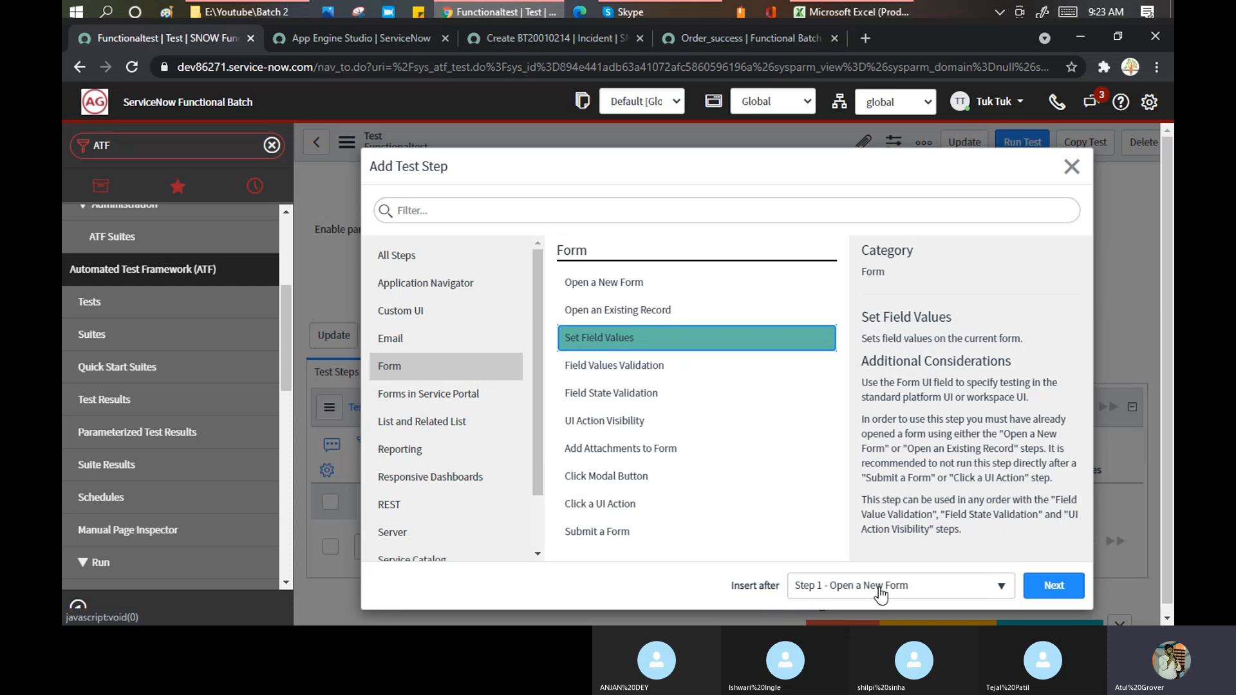
{"action": "left_click", "coordinate": [1058, 586]}
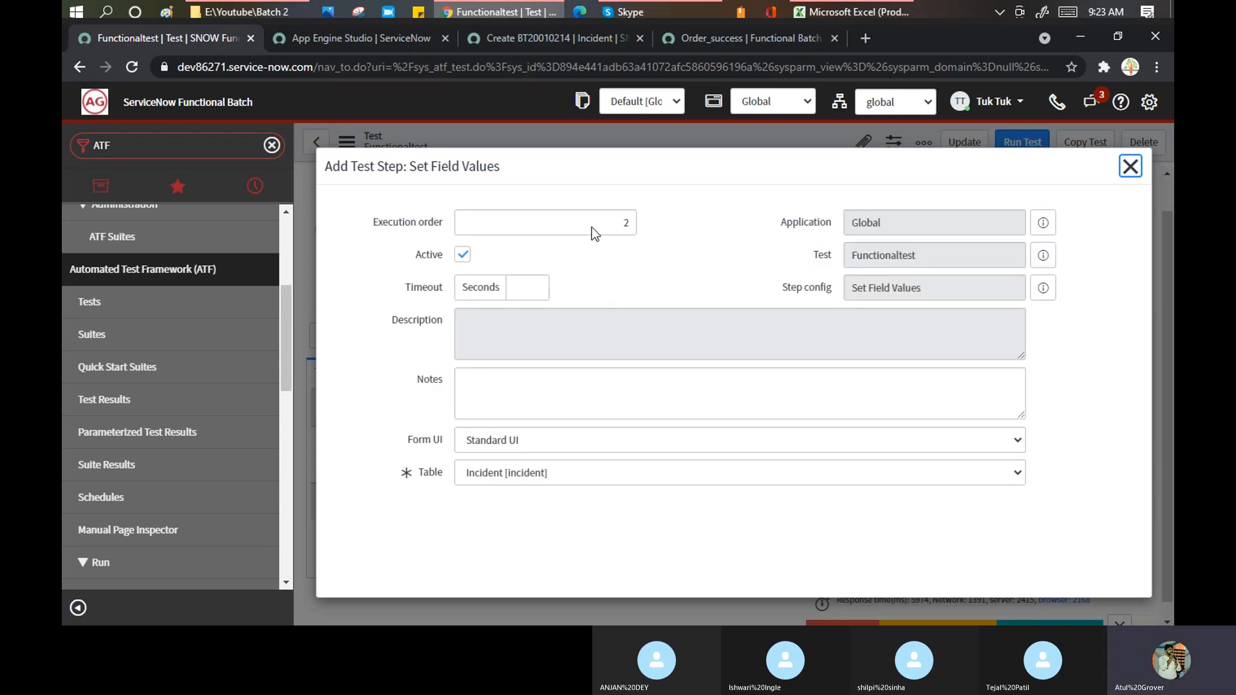
{"action": "scroll", "coordinate": [669, 244], "scroll_direction": "down", "scroll_amount": 2}
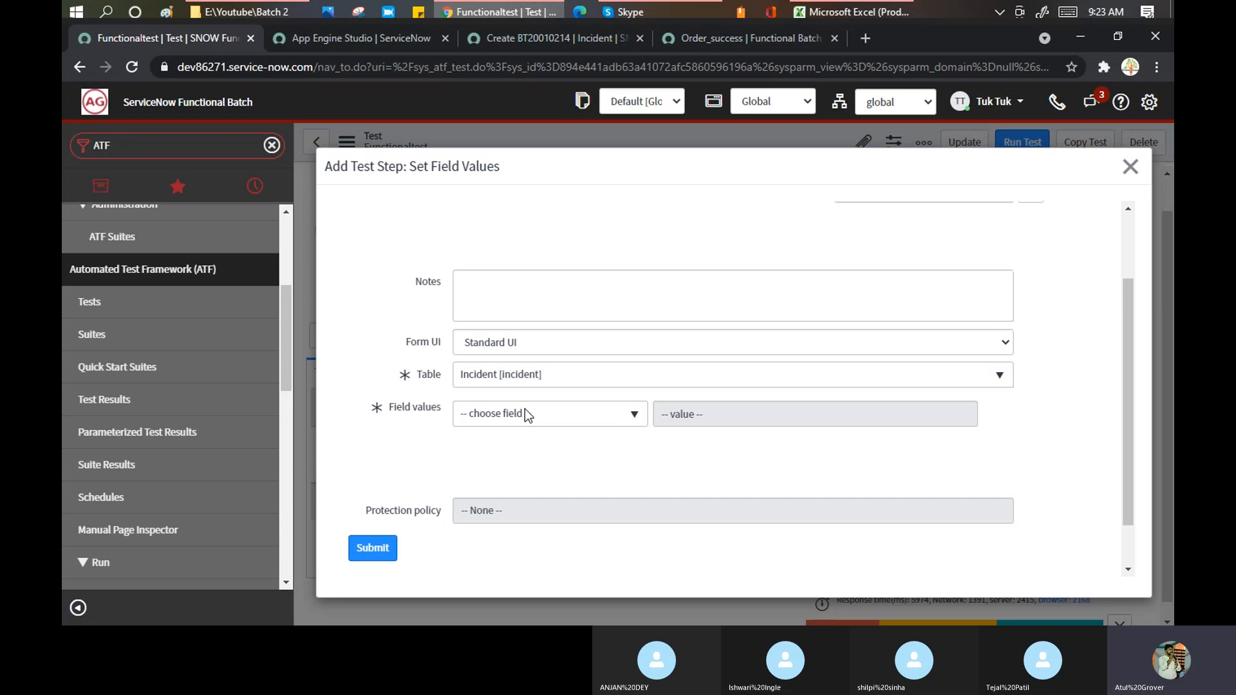
{"action": "left_click", "coordinate": [524, 412]}
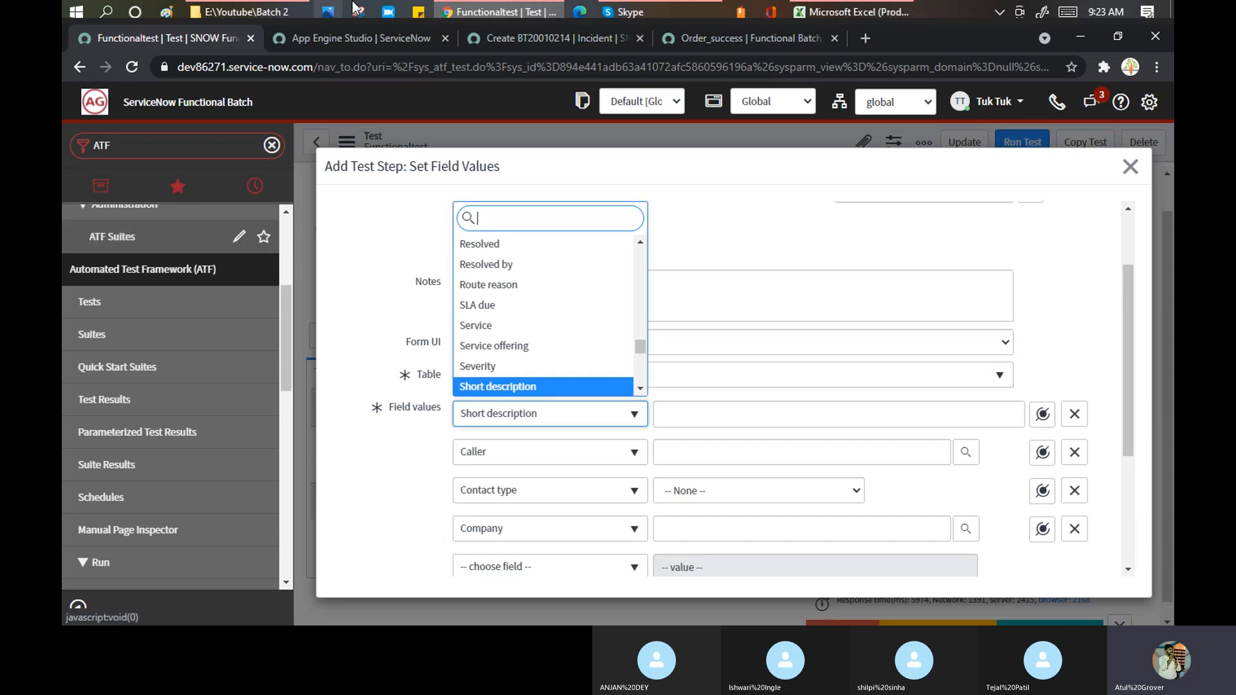
Try to submit the incomplete new incident form to check its mandatory fields, and return to the Set Field Values step.
{"action": "left_click", "coordinate": [506, 37]}
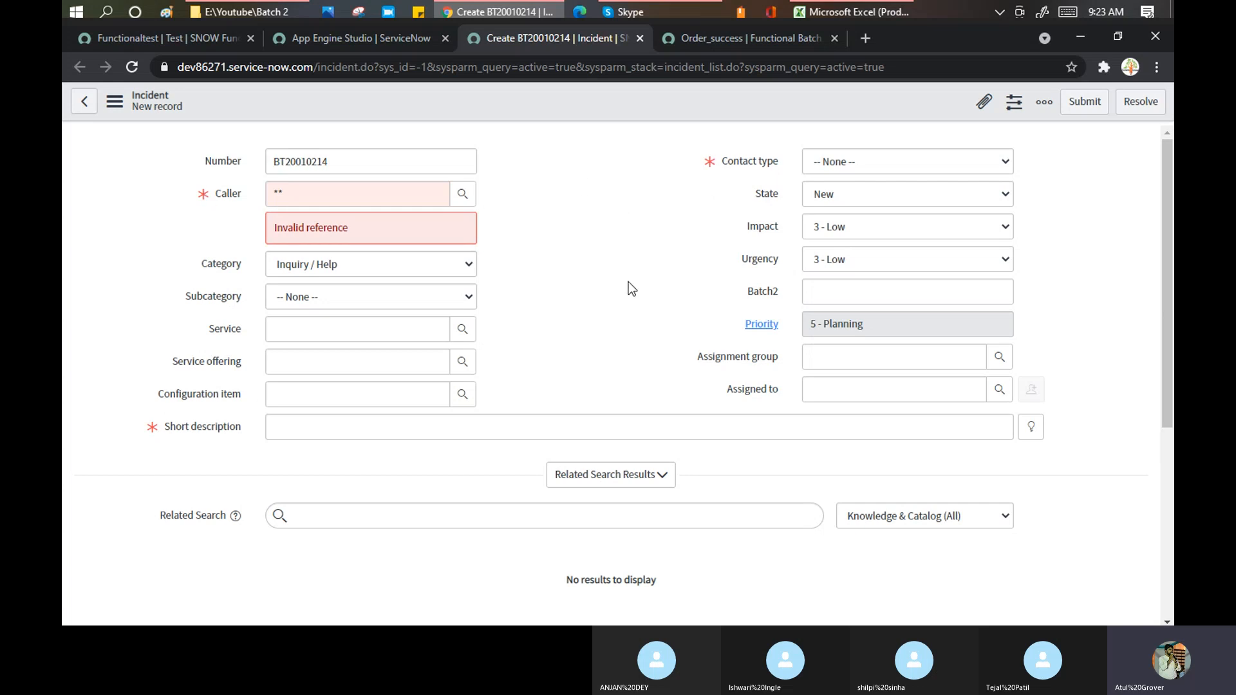
{"action": "left_click", "coordinate": [1074, 111]}
{"action": "left_click_drag", "start_coordinate": [311, 160], "coordinate": [510, 160]}
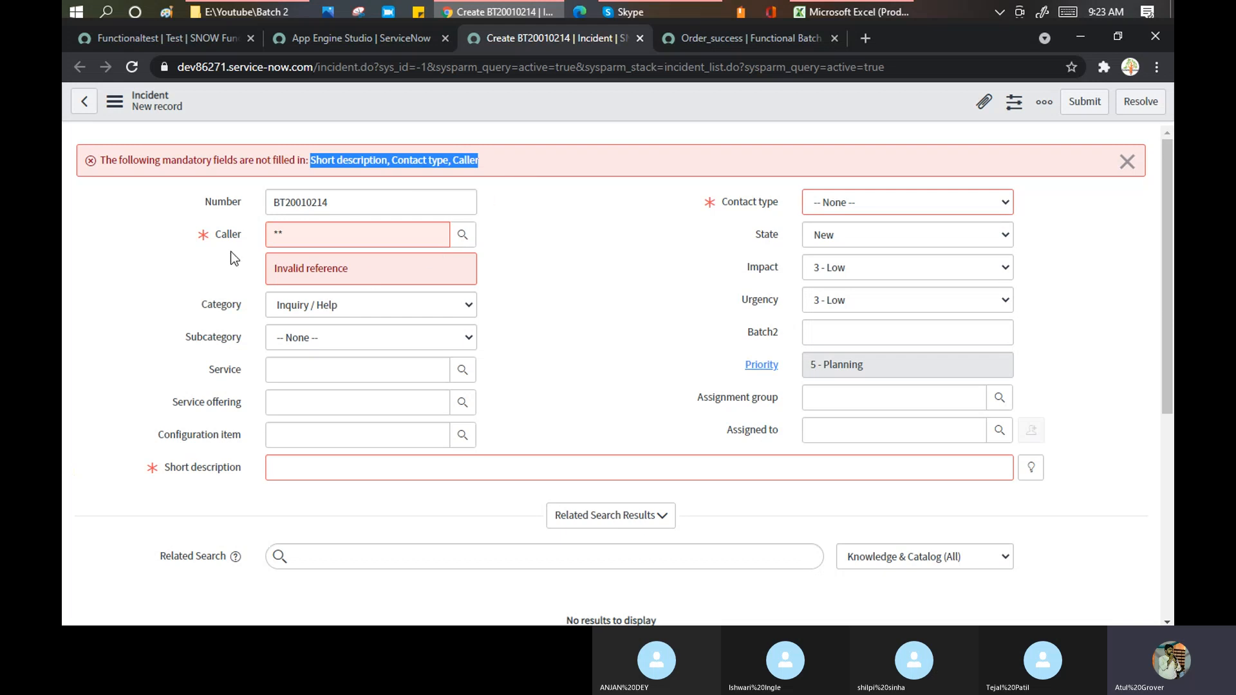
{"action": "left_click", "coordinate": [192, 44]}
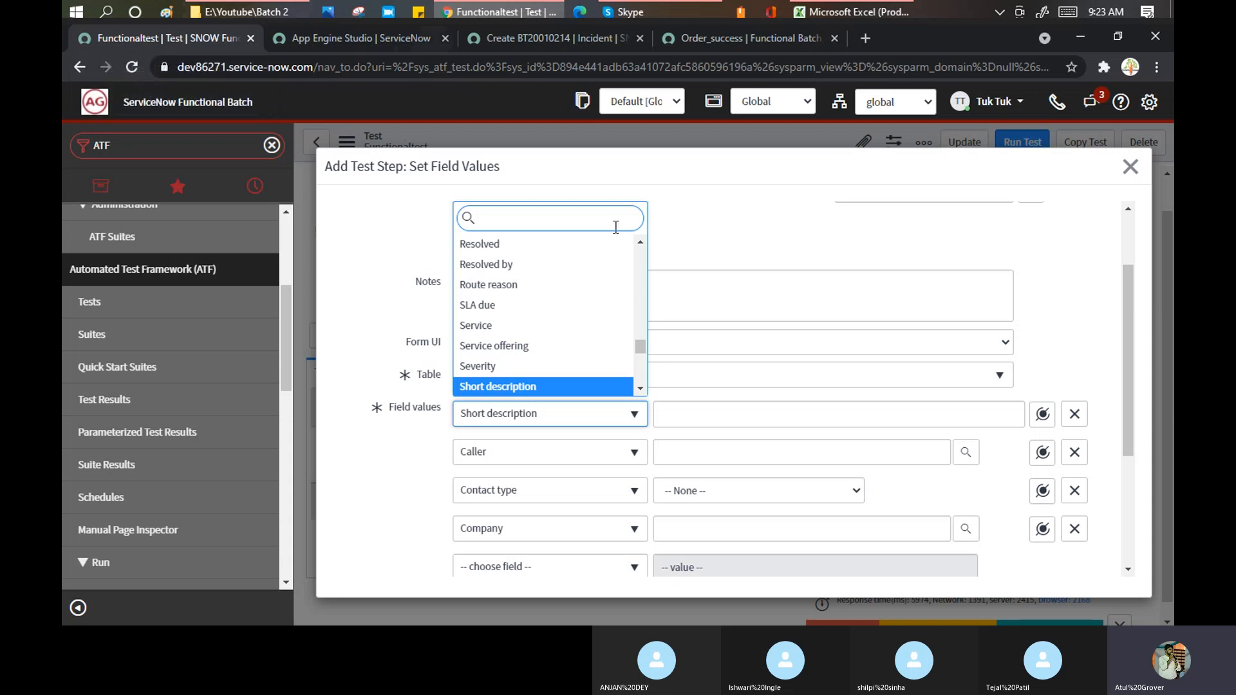
Set the Short description to Batch 2 Testing, fill in the caller's name, and set Contact type to Phone.
{"action": "left_click", "coordinate": [517, 384]}
{"action": "left_click", "coordinate": [697, 409]}
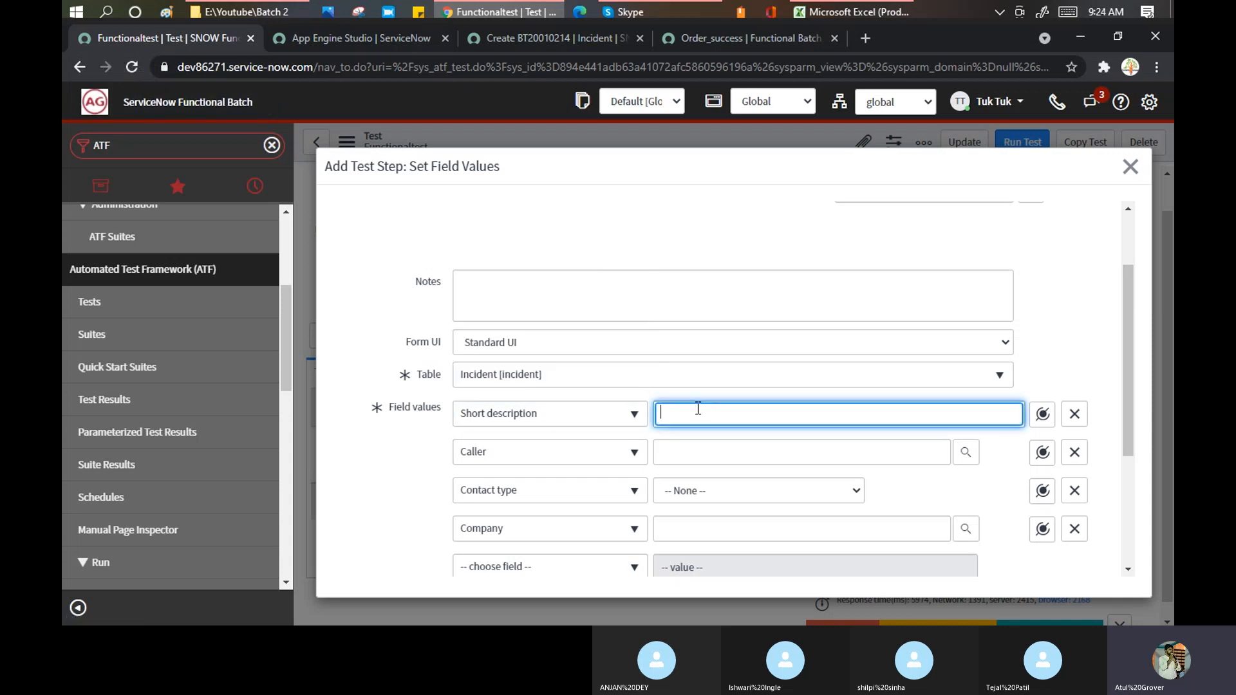
{"action": "type", "text": "Batch 2 Te"}
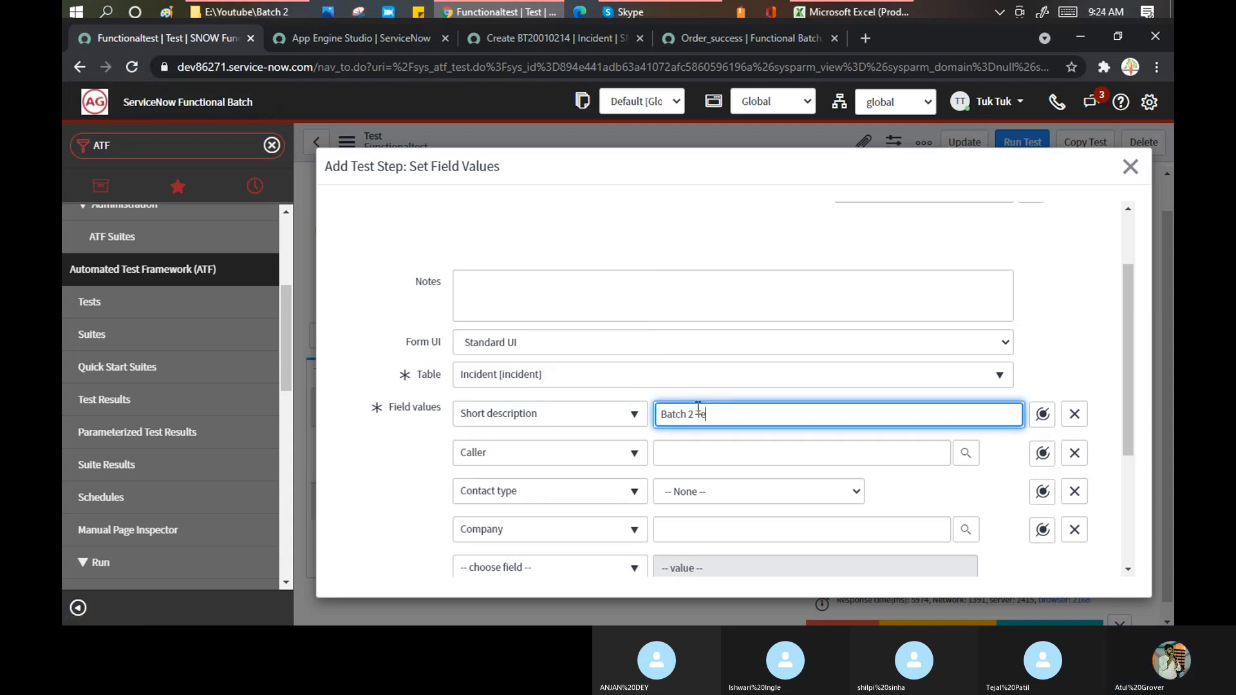
{"action": "type", "text": "sting"}
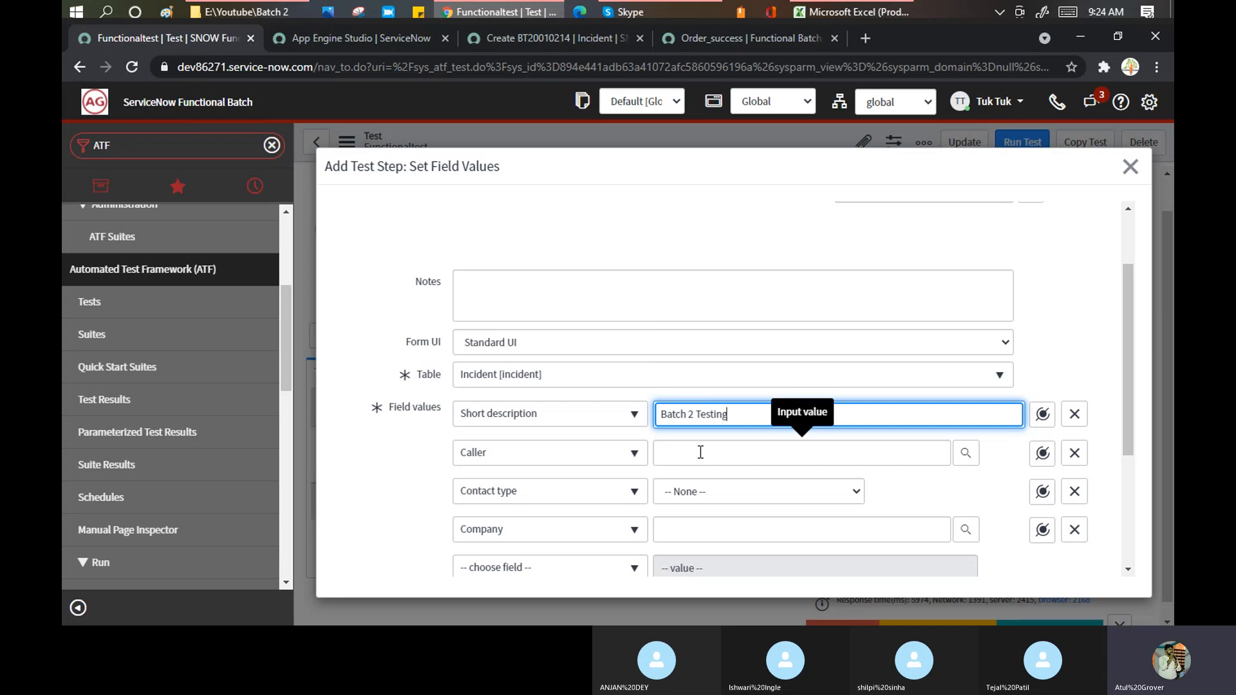
{"action": "left_click", "coordinate": [701, 452]}
{"action": "type", "text": "Shilp"}
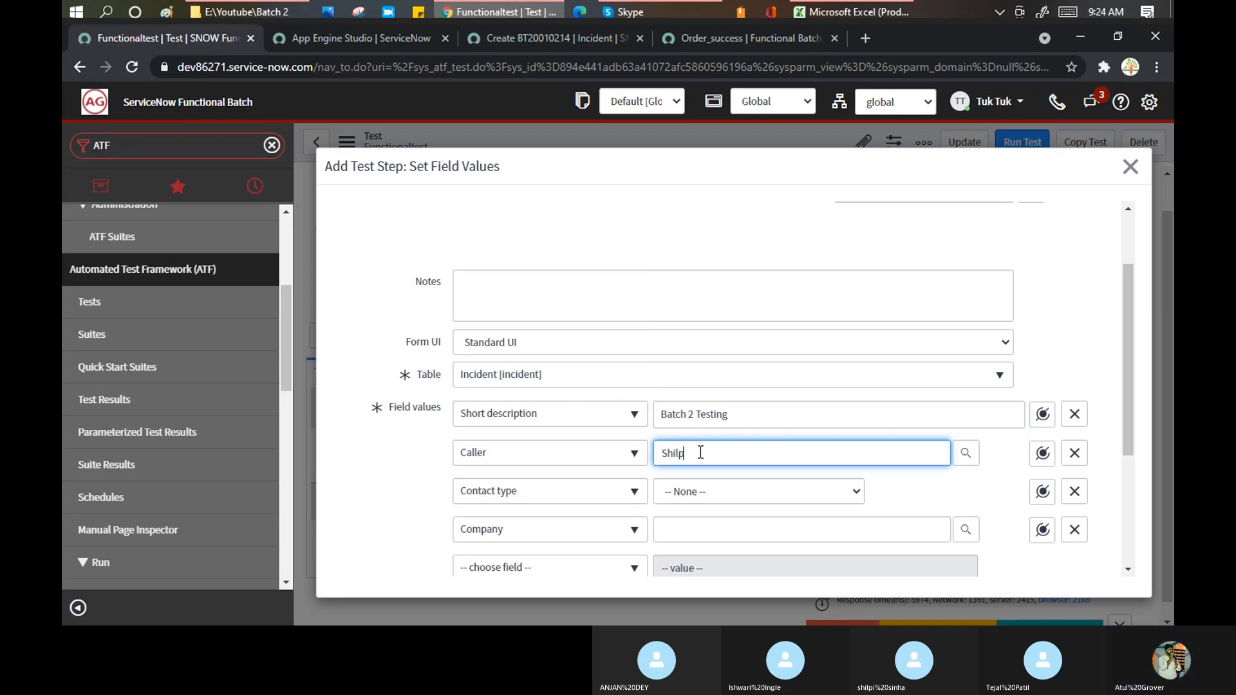
{"action": "left_click", "coordinate": [700, 487]}
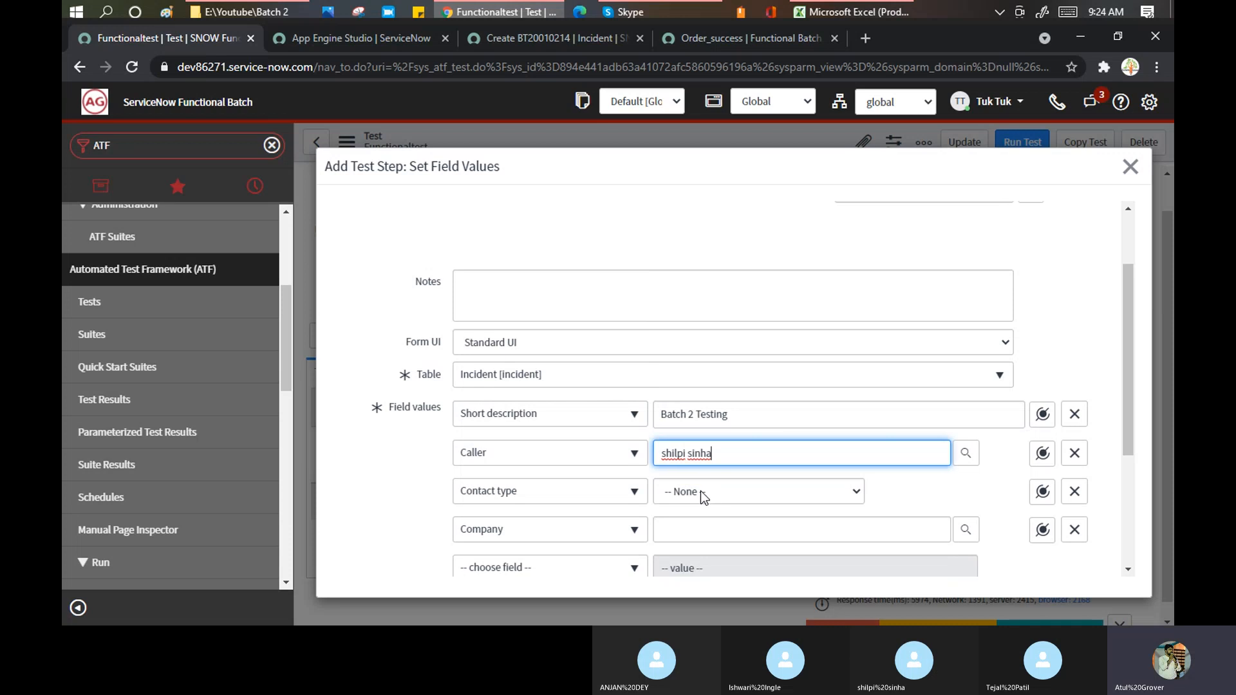
{"action": "left_click", "coordinate": [709, 491]}
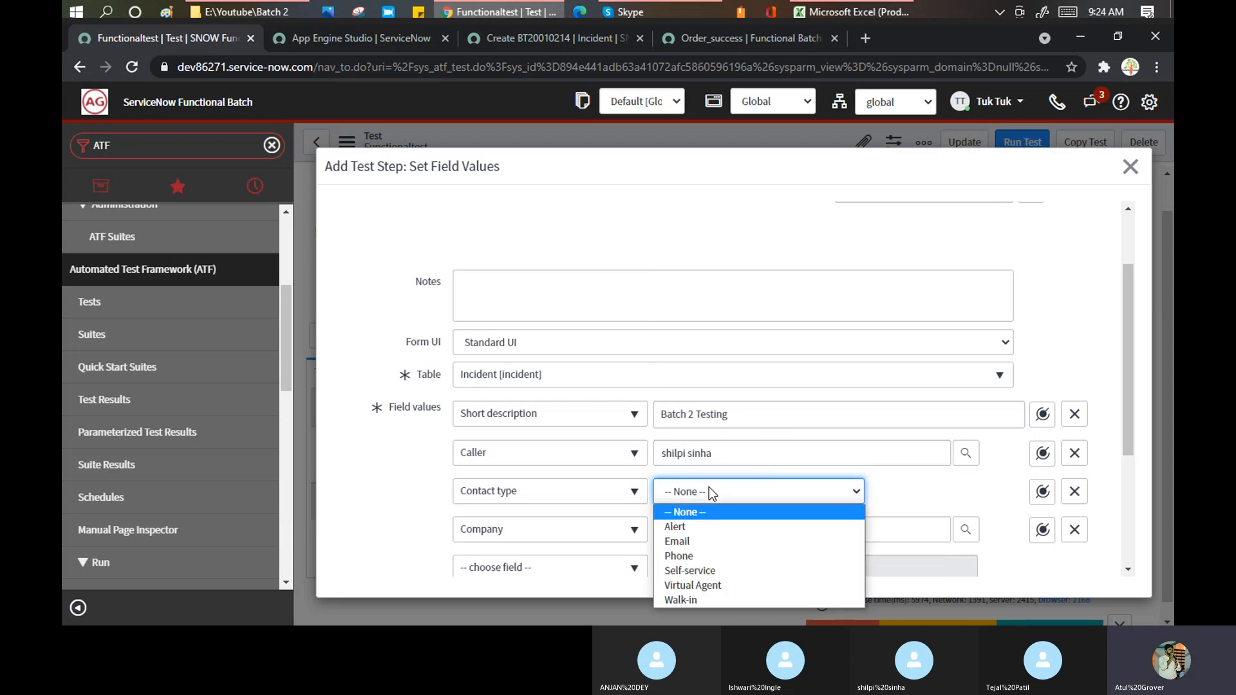
{"action": "left_click", "coordinate": [691, 556]}
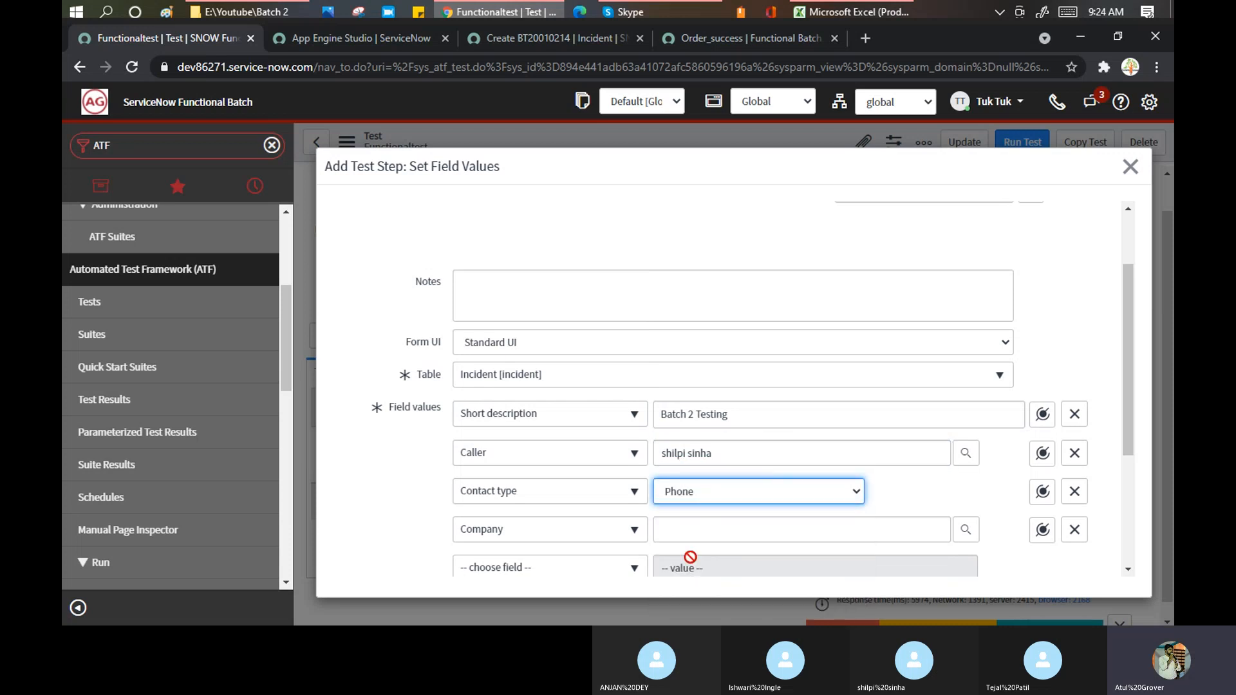
Recheck the incident form's mandatory fields, try to submit the Set Field Values step, and review its entries.
{"action": "scroll", "coordinate": [650, 480], "scroll_direction": "down", "scroll_amount": 3}
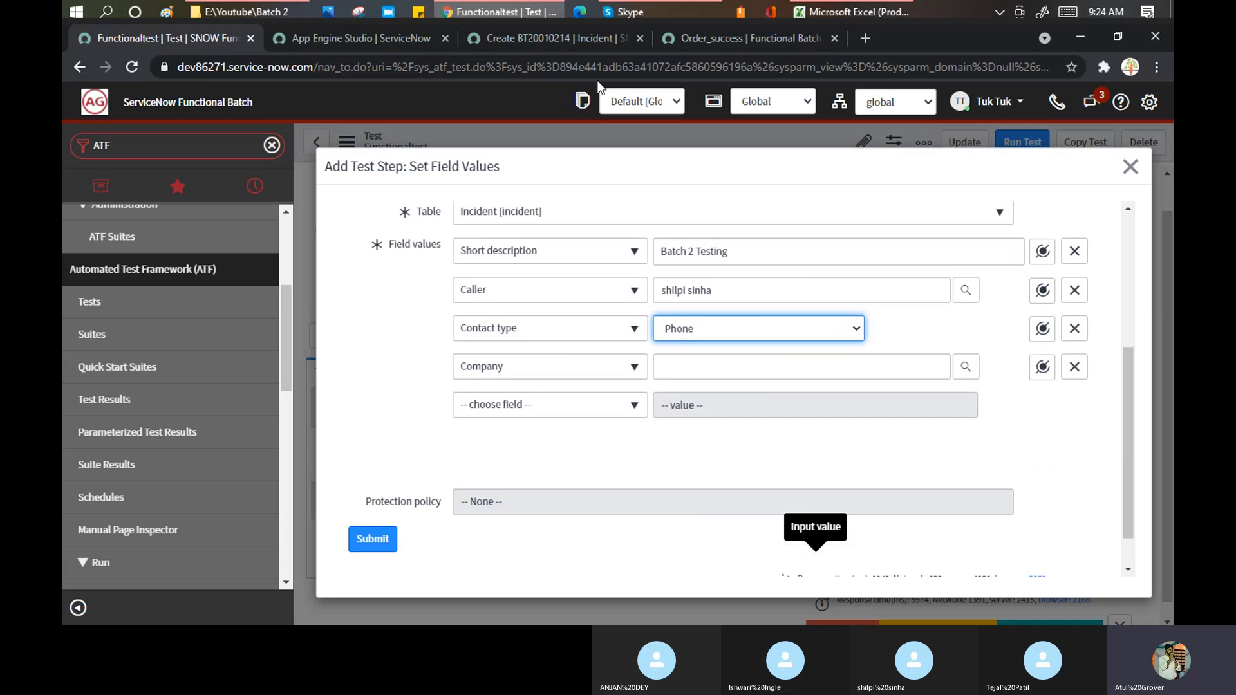
{"action": "left_click", "coordinate": [540, 37]}
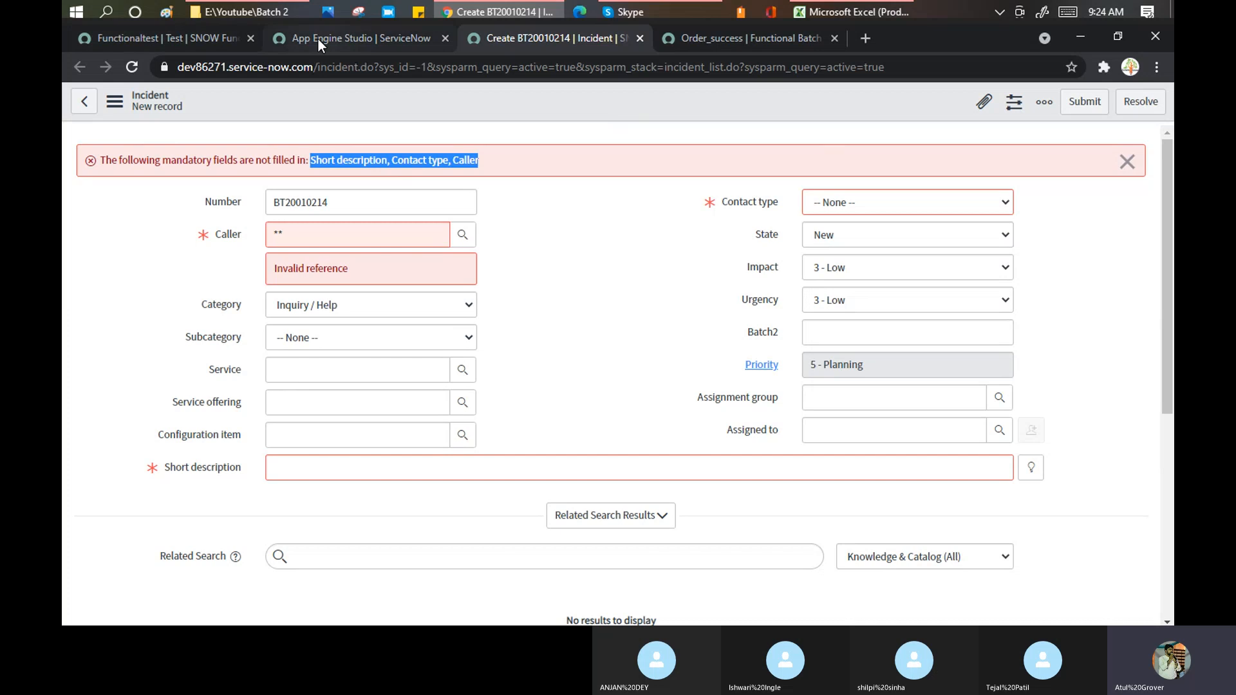
{"action": "left_click", "coordinate": [179, 38]}
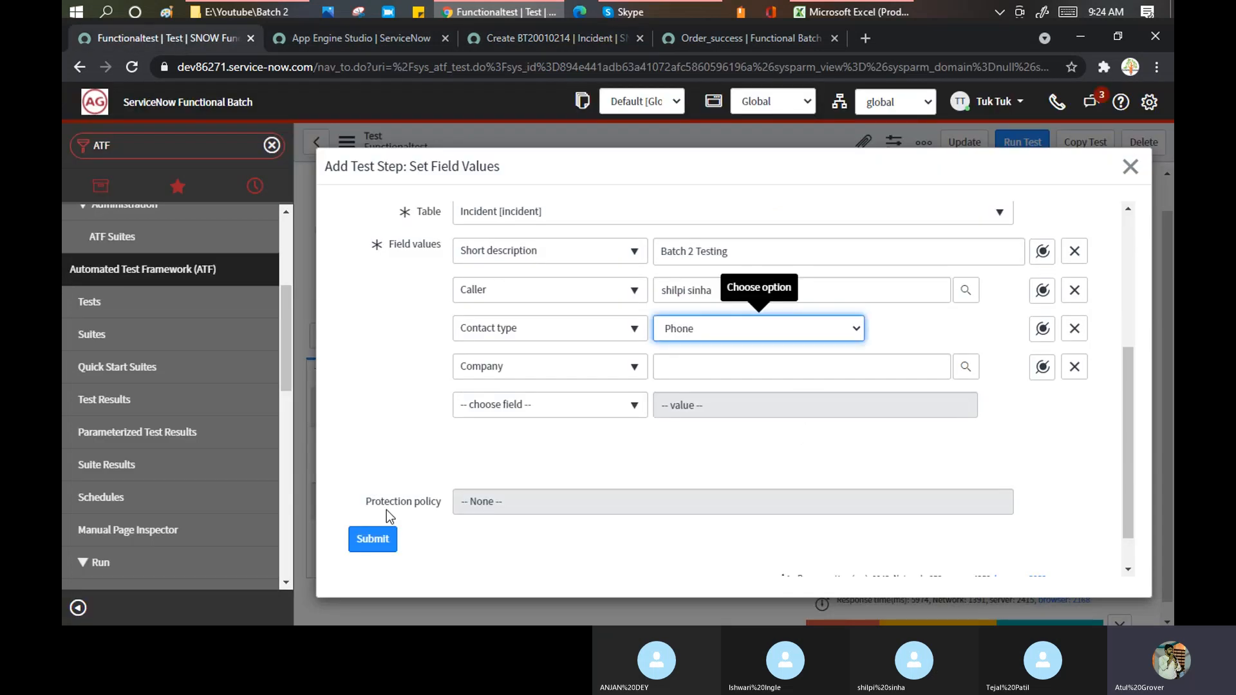
{"action": "left_click", "coordinate": [379, 542]}
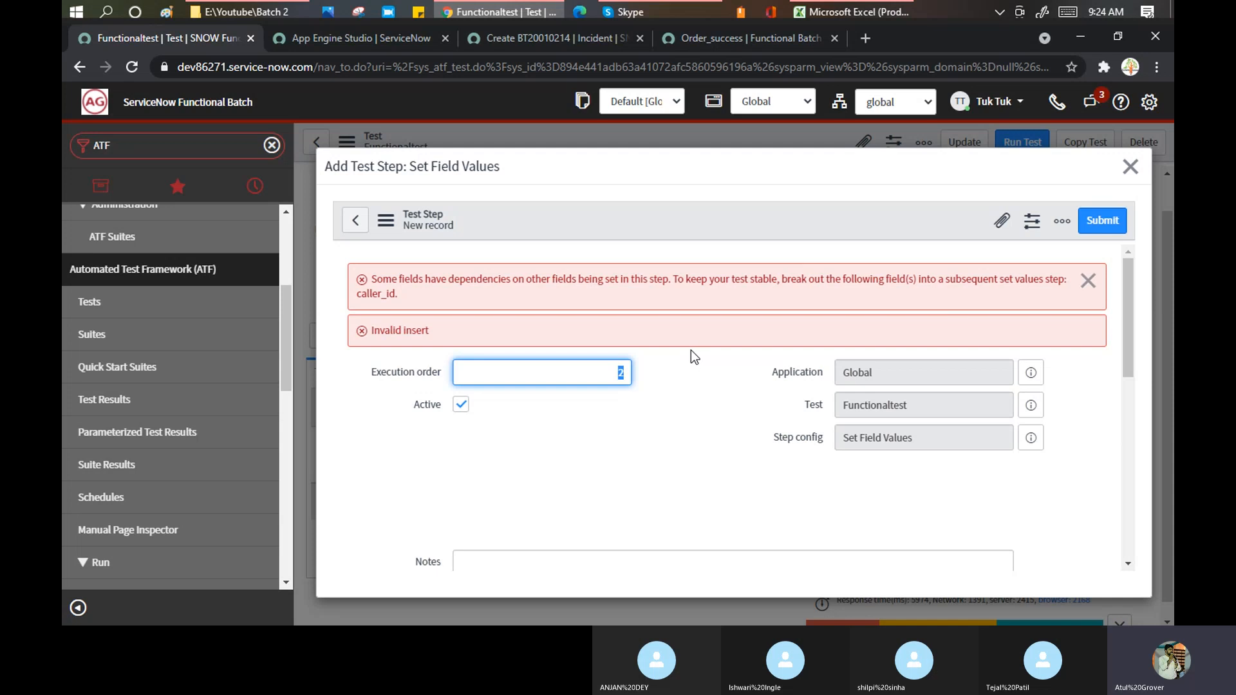
{"action": "scroll", "coordinate": [690, 354], "scroll_direction": "down", "scroll_amount": 5}
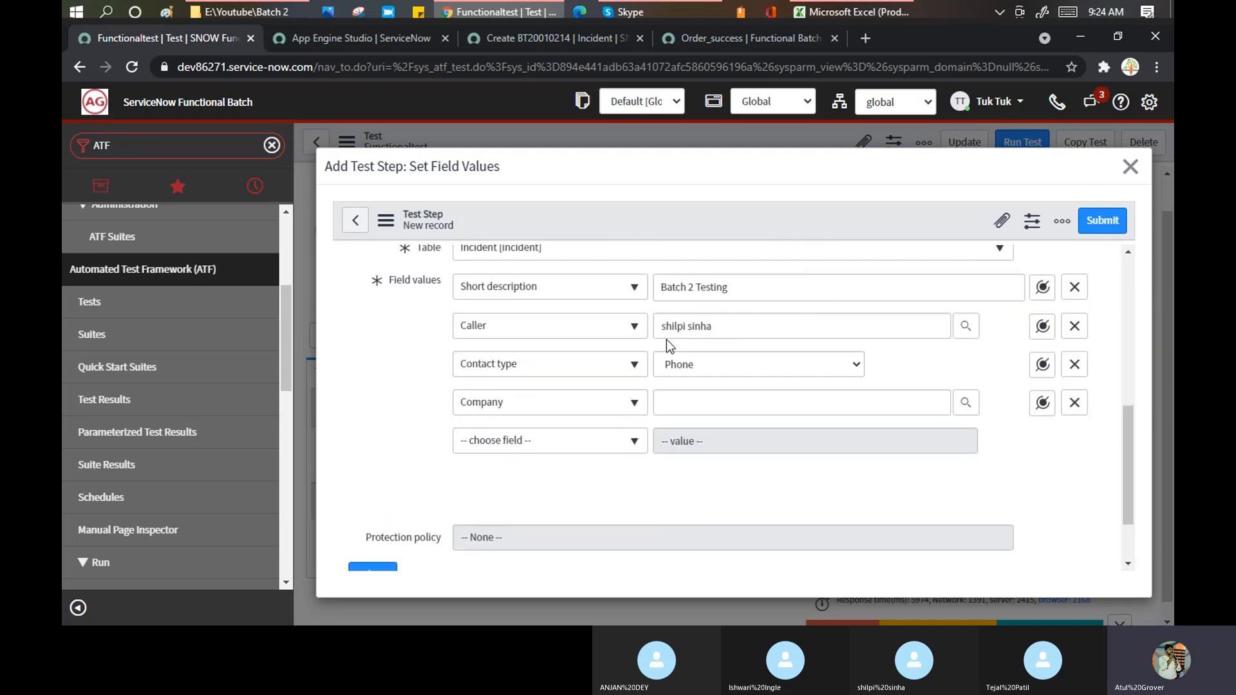
{"action": "scroll", "coordinate": [666, 338], "scroll_direction": "up", "scroll_amount": 5}
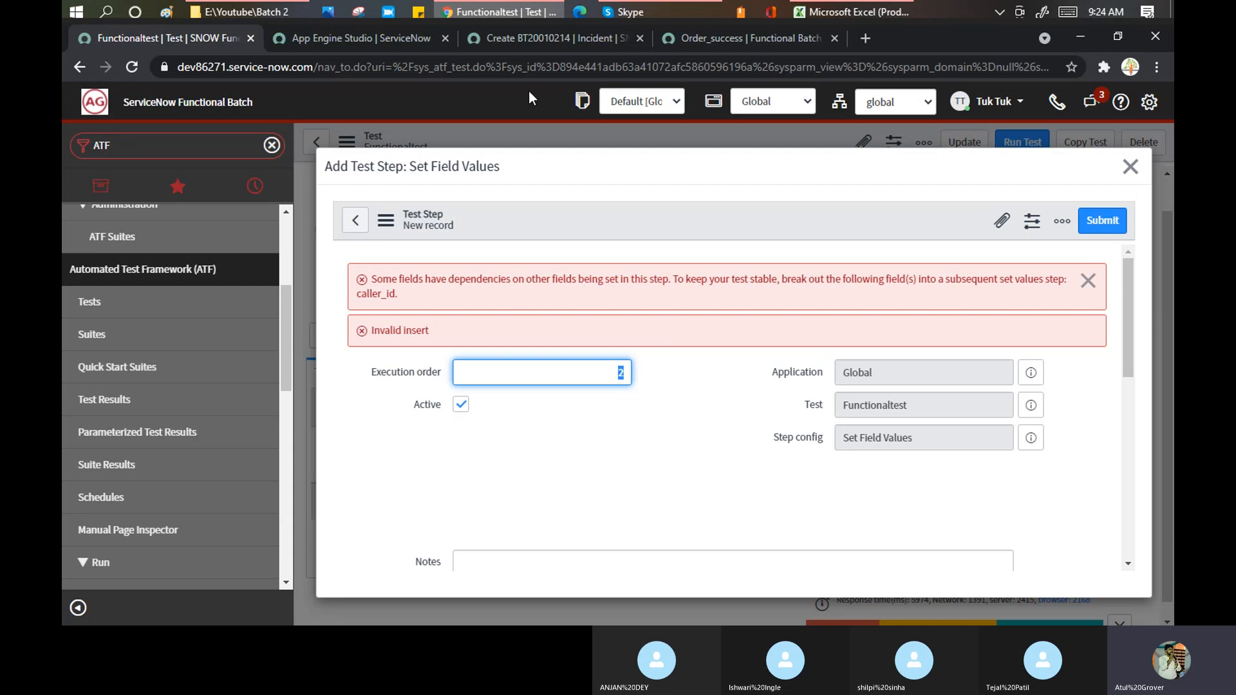
Remove the Caller entry from the Set Field Values step's field values and submit the step to the Functionaltest test.
{"action": "left_click", "coordinate": [709, 39]}
{"action": "left_click", "coordinate": [567, 39]}
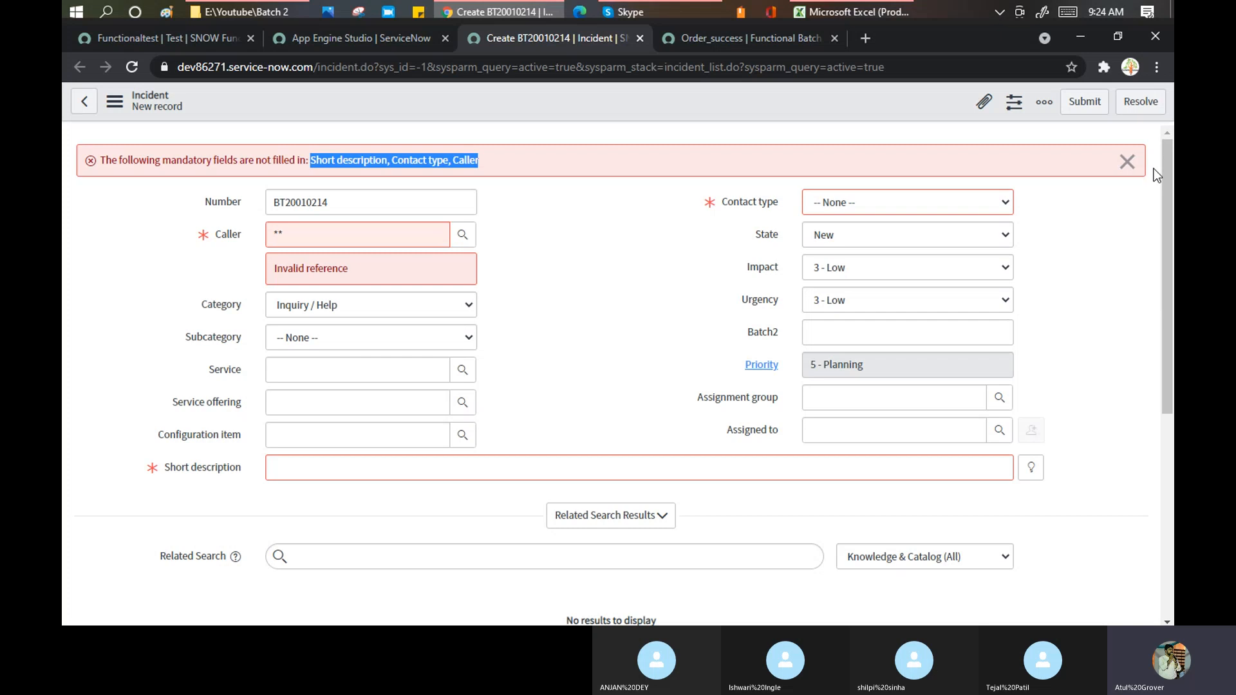
{"action": "left_click", "coordinate": [197, 39]}
{"action": "scroll", "coordinate": [723, 369], "scroll_direction": "down", "scroll_amount": 3}
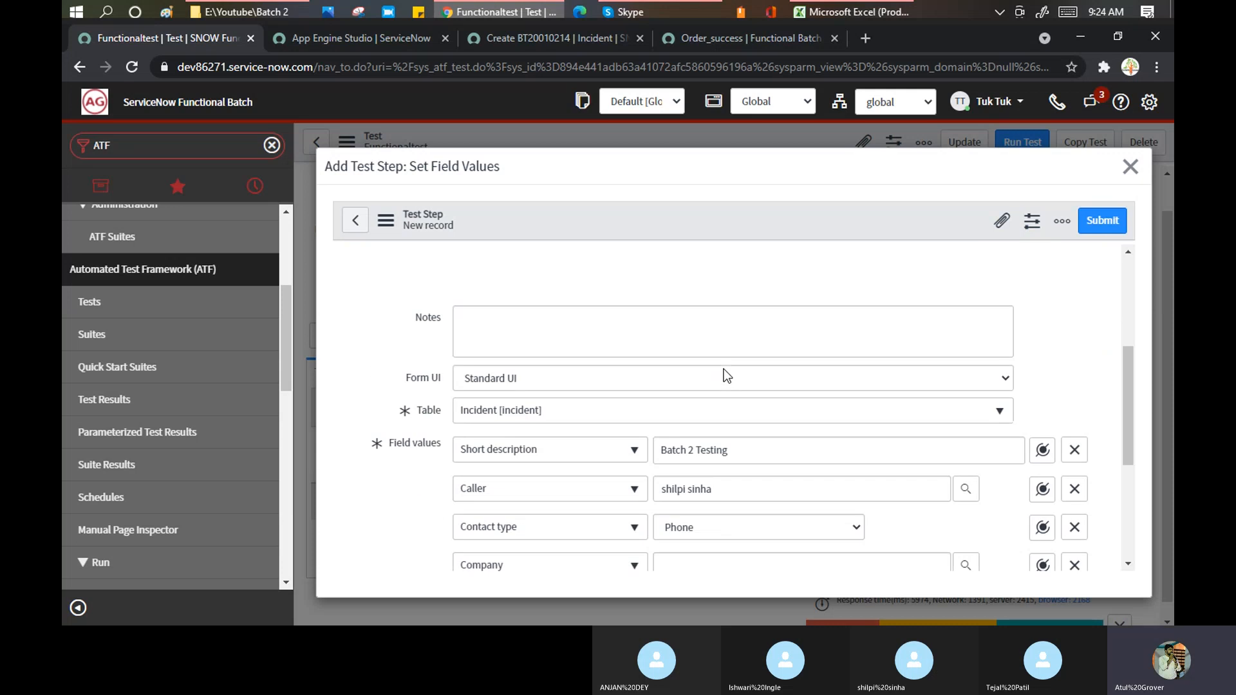
{"action": "left_click", "coordinate": [1075, 489]}
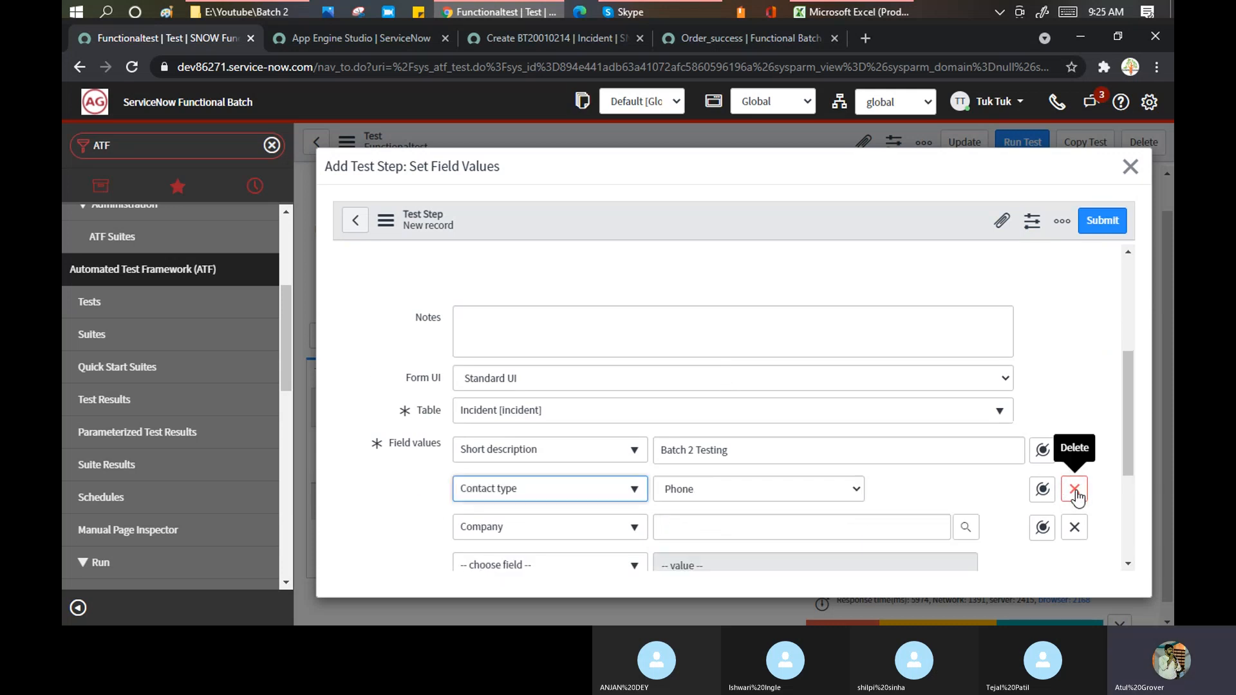
{"action": "left_click", "coordinate": [1089, 222]}
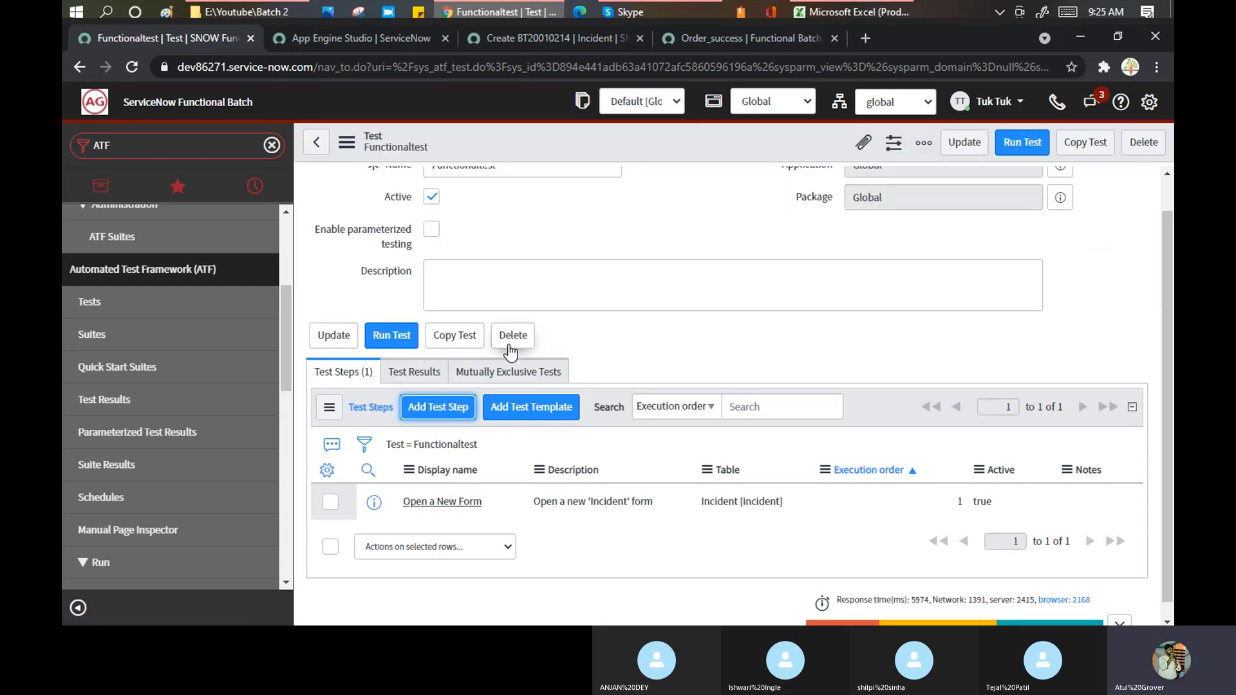
{"action": "scroll", "coordinate": [518, 331], "scroll_direction": "down", "scroll_amount": 1}
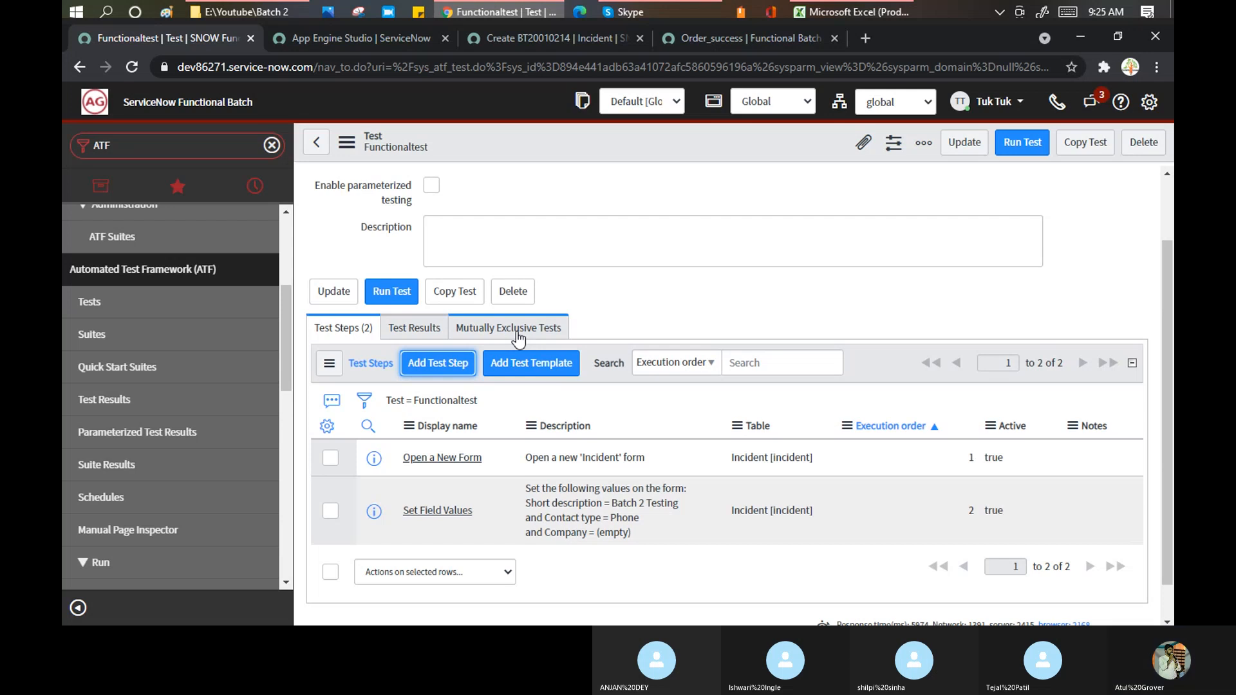
Add a Submit a Form test step after Step 2 - Set Field Values, using Standard UI and the Form submitted to server assert type.
{"action": "left_click", "coordinate": [391, 35]}
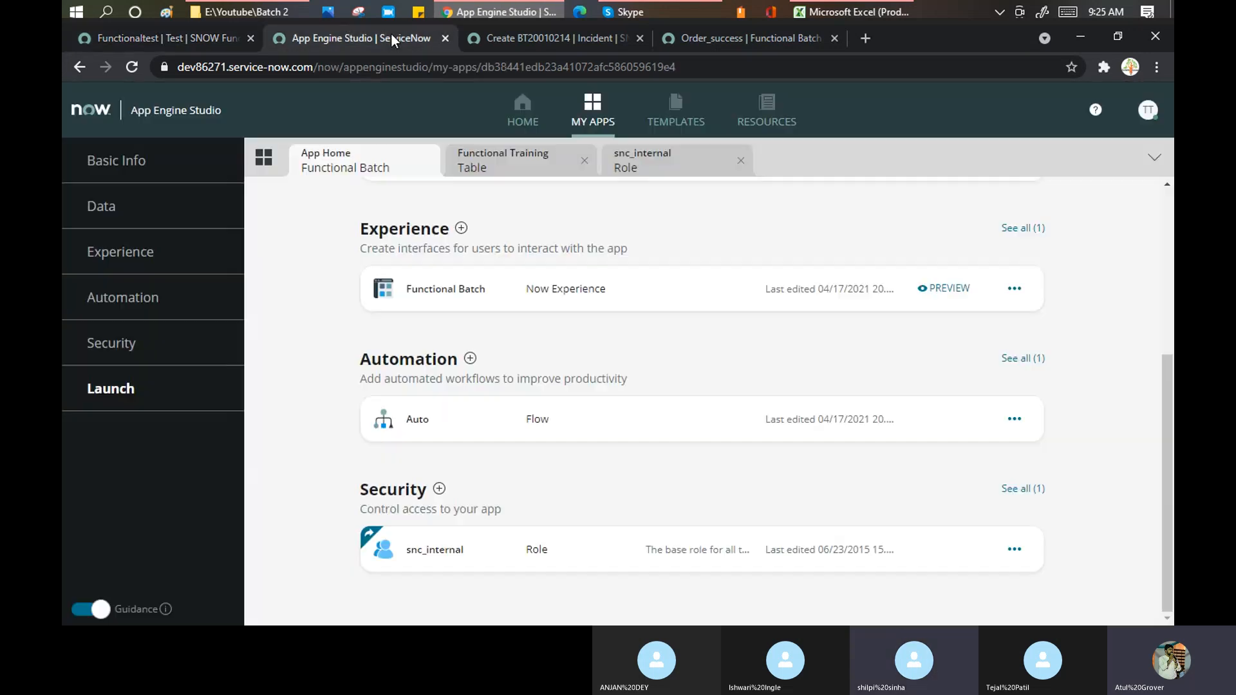
{"action": "left_click", "coordinate": [551, 35]}
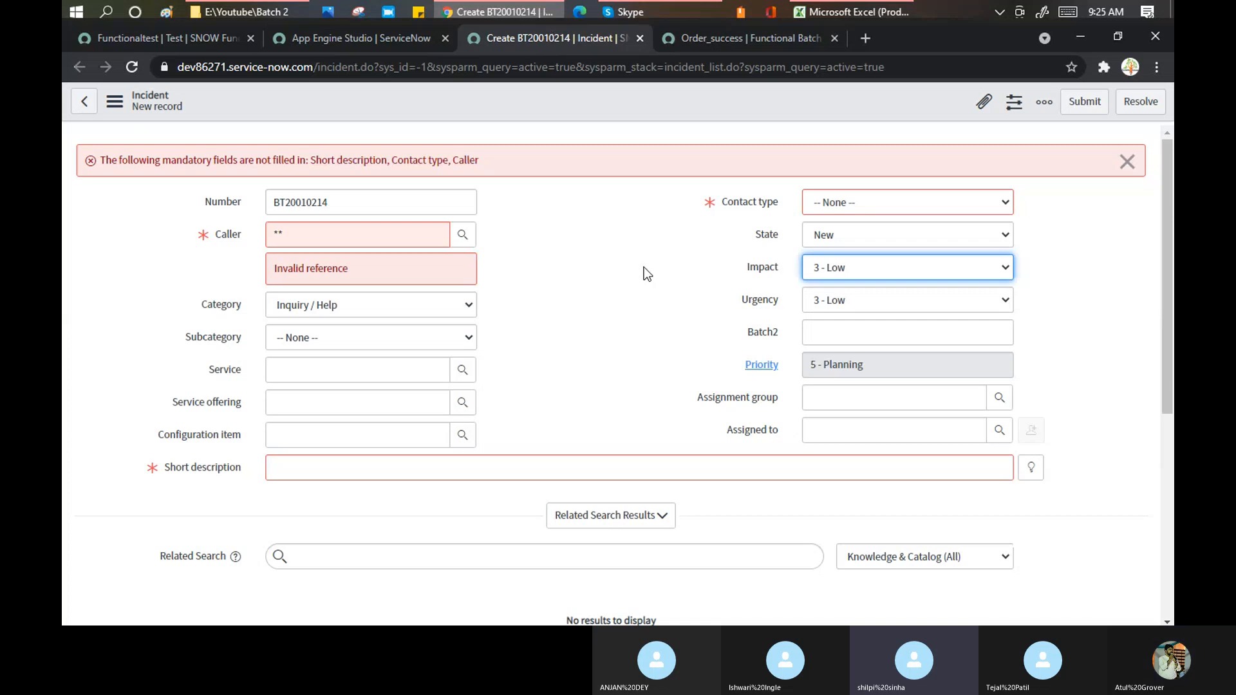
{"action": "left_click", "coordinate": [179, 37]}
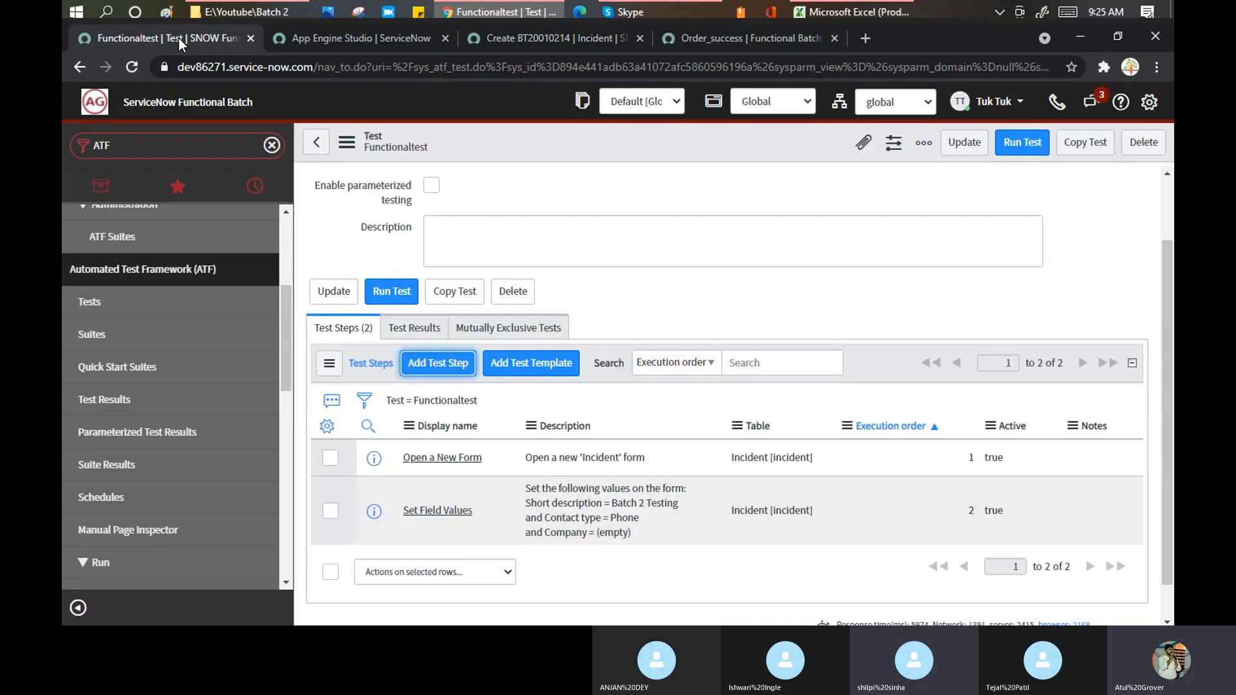
{"action": "left_click", "coordinate": [454, 364]}
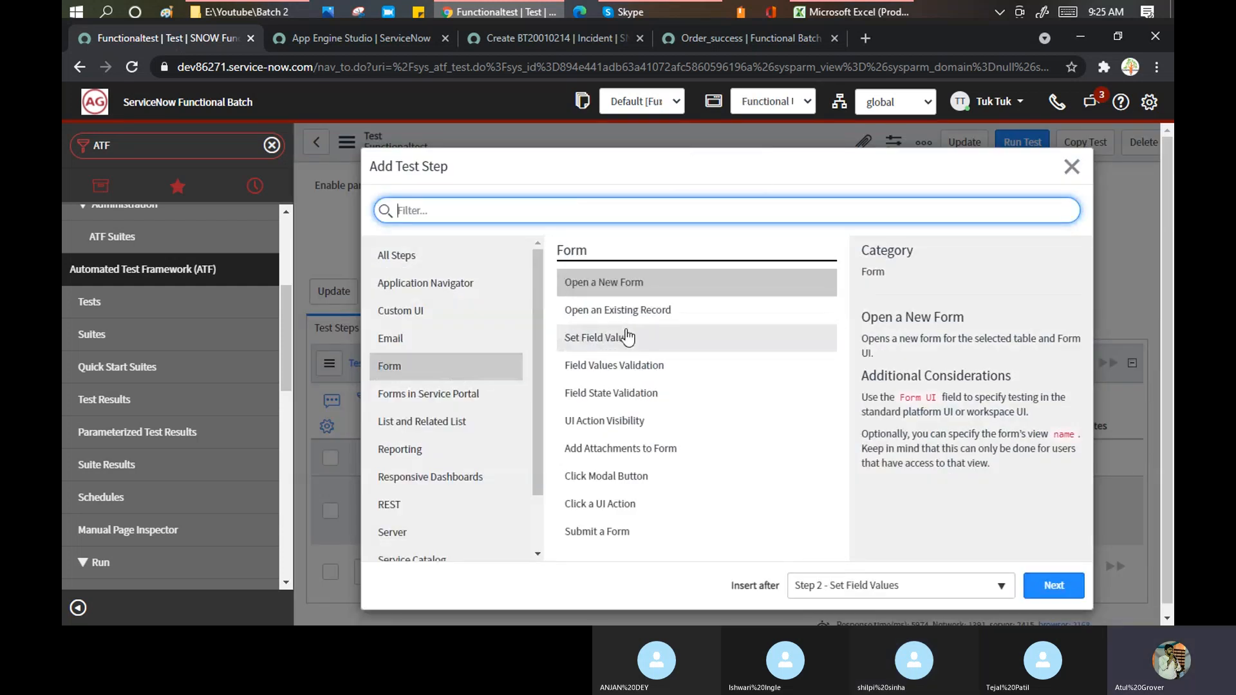
{"action": "left_click", "coordinate": [601, 533]}
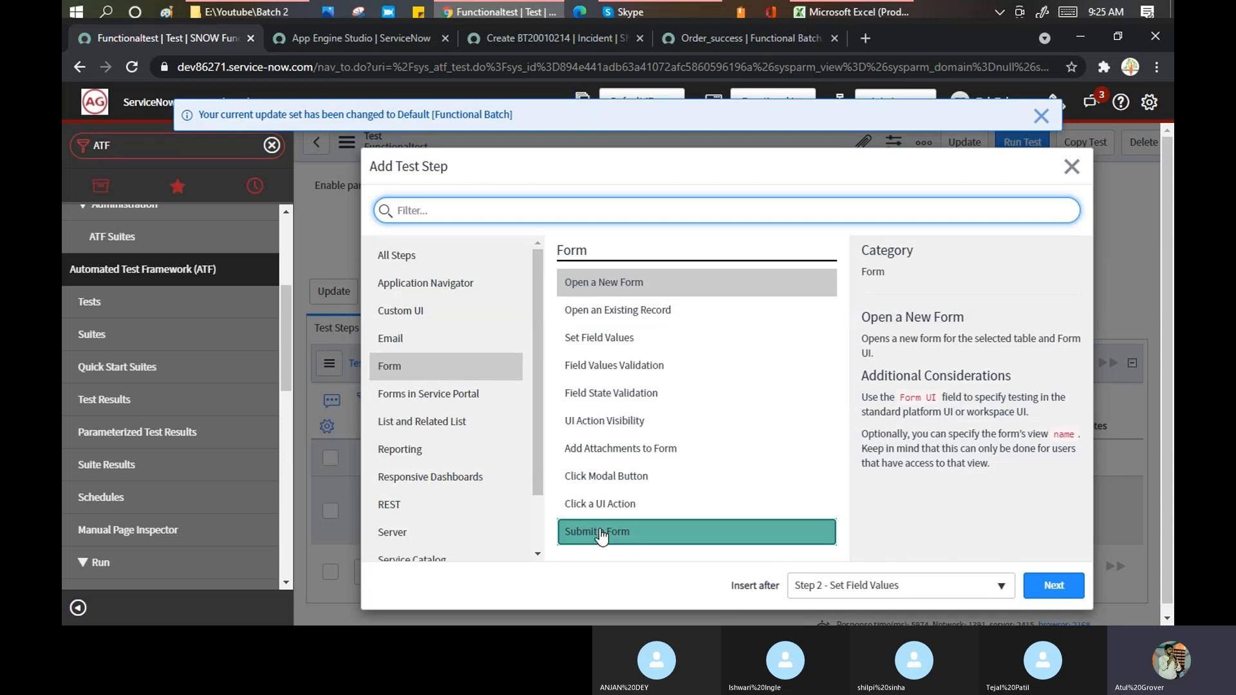
{"action": "left_click", "coordinate": [1054, 587]}
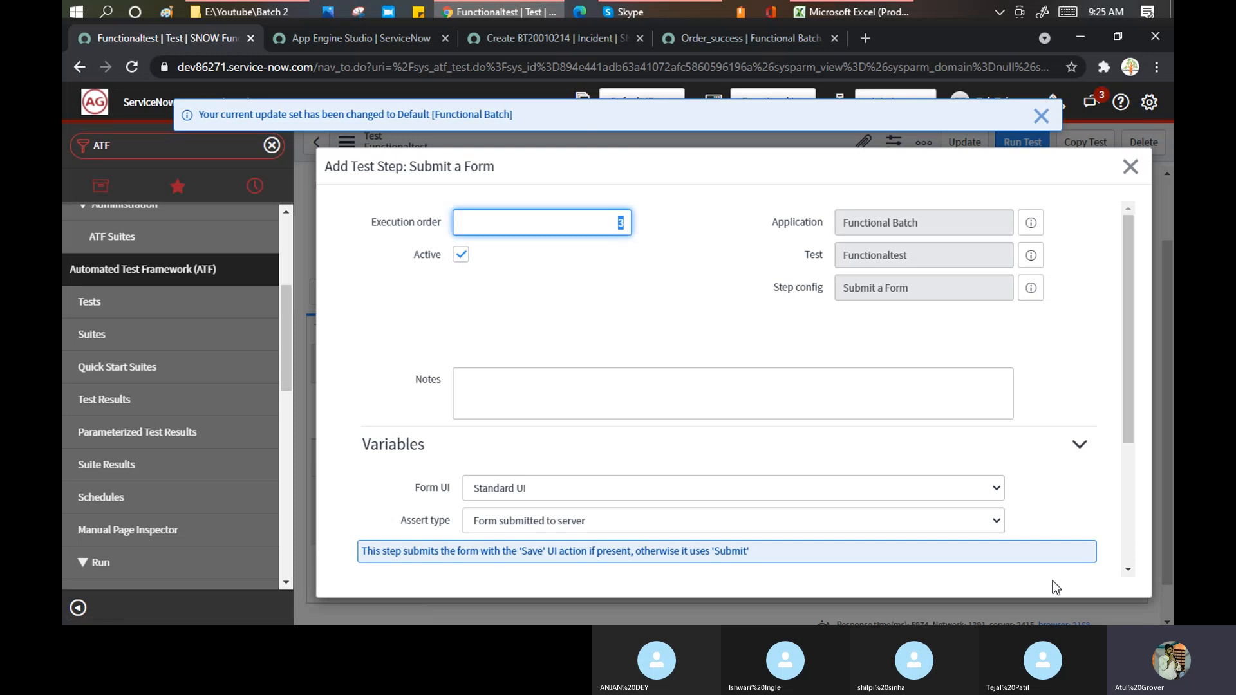
{"action": "scroll", "coordinate": [652, 309], "scroll_direction": "down", "scroll_amount": 3}
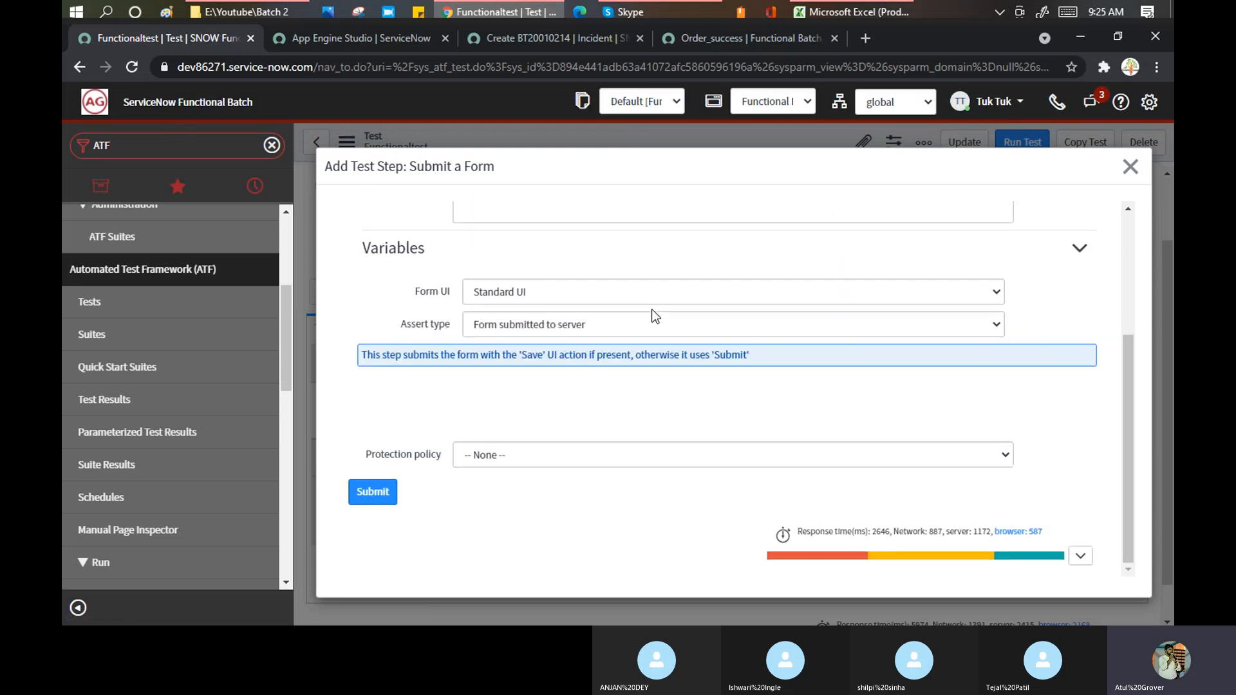
{"action": "left_click", "coordinate": [370, 491]}
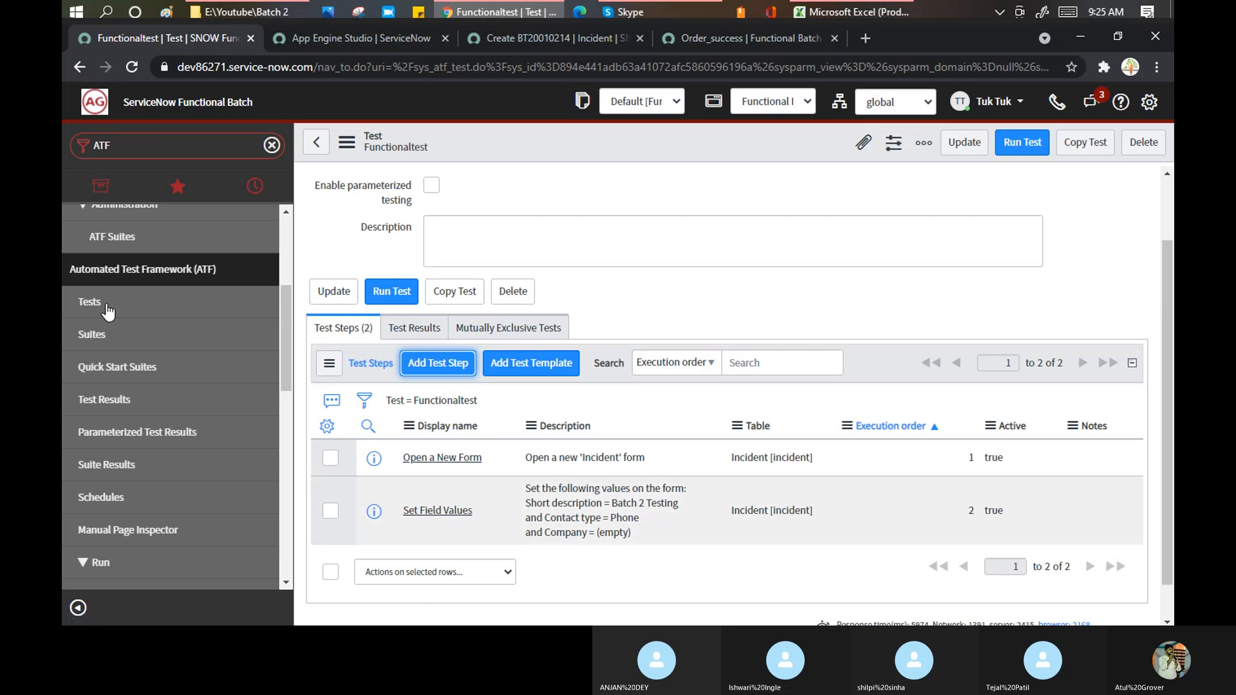
Load incident_list.do in place of the unsaved incident form, and return to the Functionaltest record.
{"action": "left_click", "coordinate": [523, 40]}
{"action": "left_click_drag", "start_coordinate": [358, 67], "coordinate": [1127, 126]}
{"action": "type", "text": "_list"}
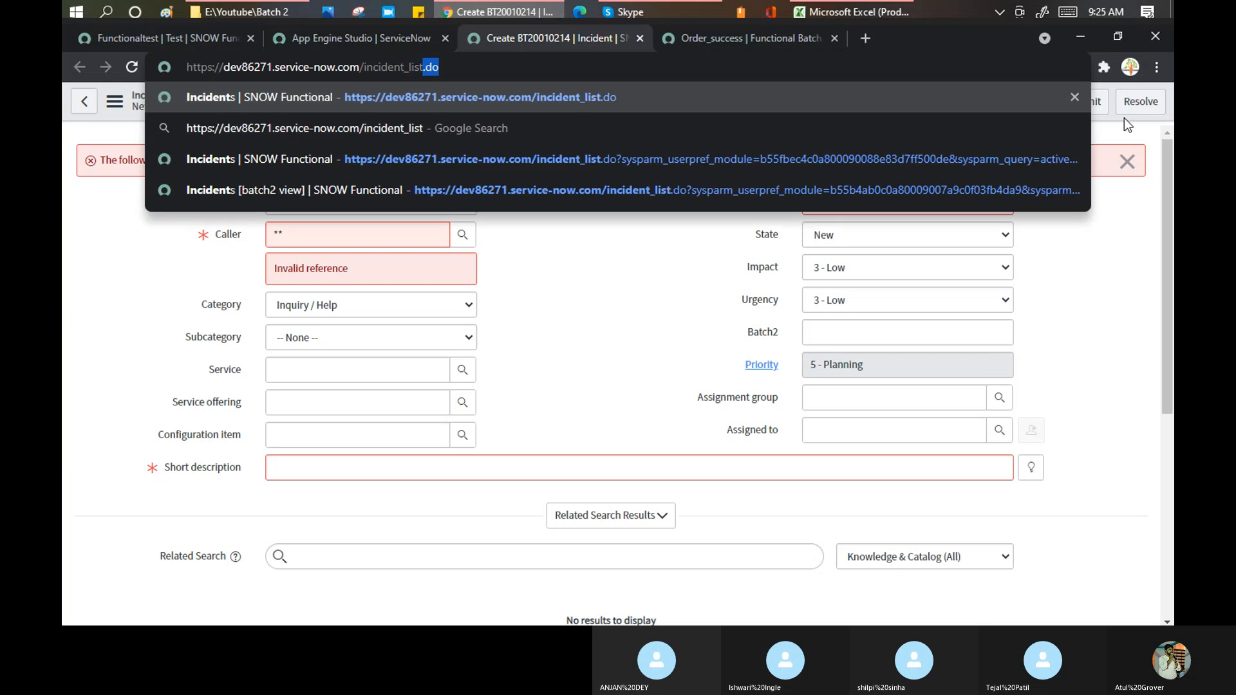
{"action": "key", "text": "Return"}
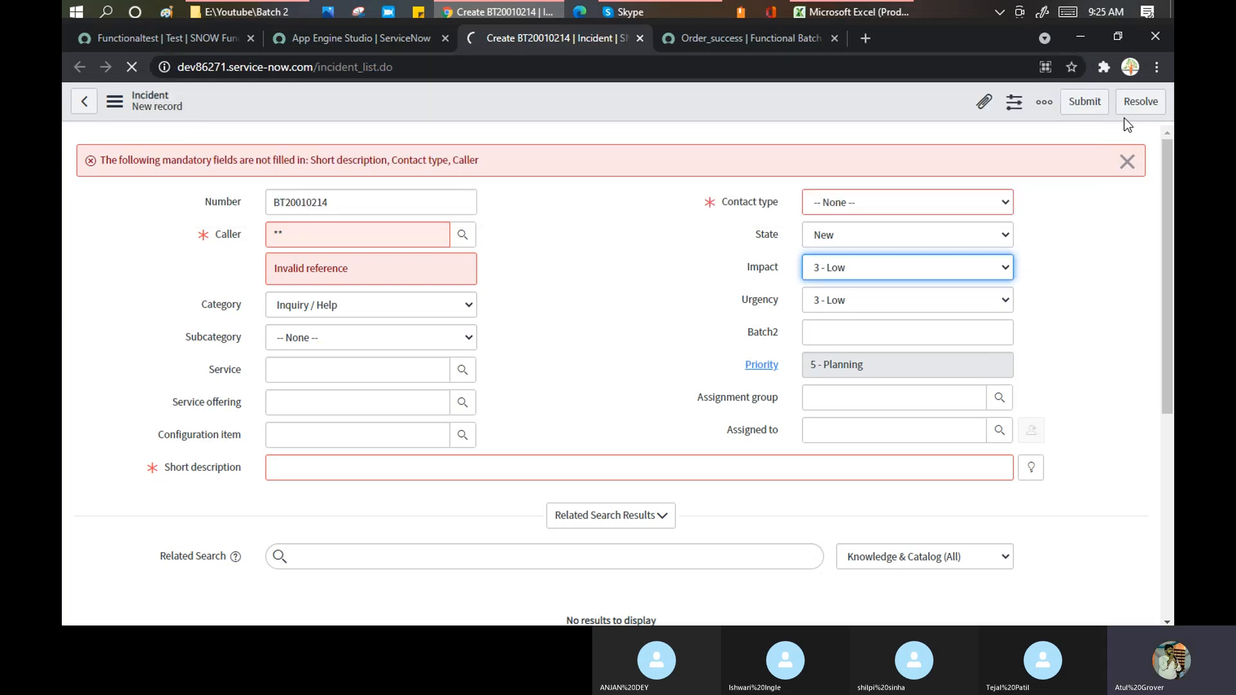
{"action": "left_click", "coordinate": [153, 38]}
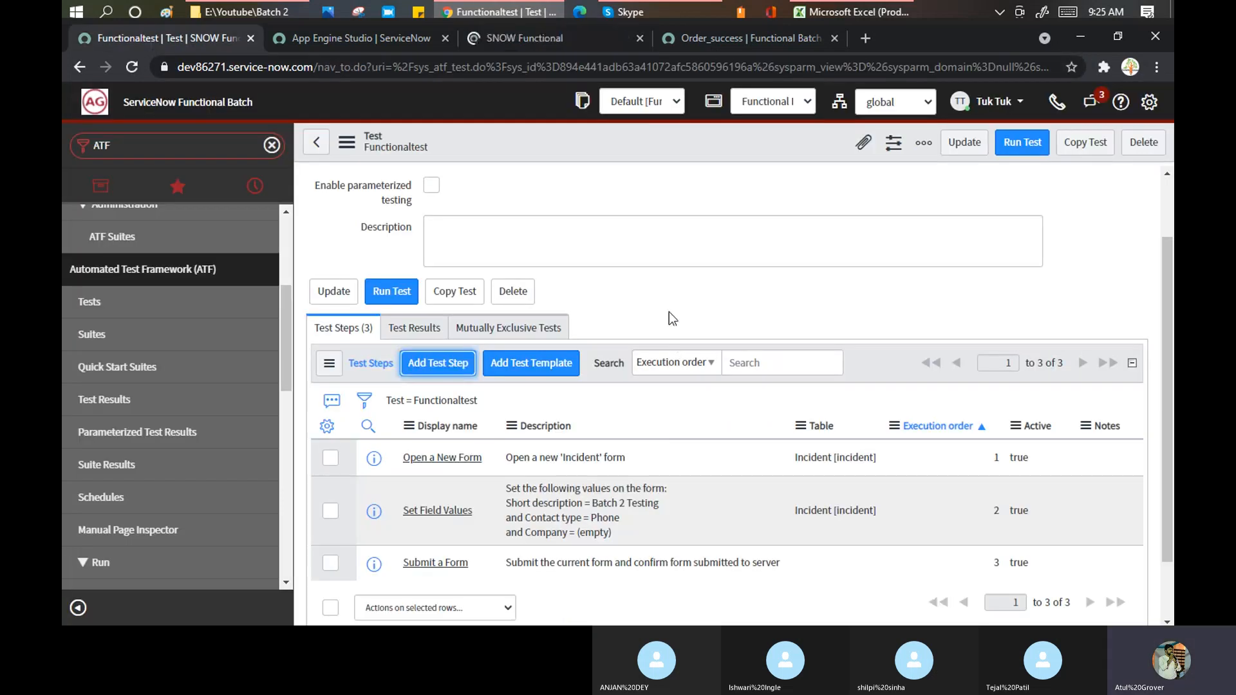
Review the Functionaltest steps and run the test in a new test runner.
{"action": "scroll", "coordinate": [669, 312], "scroll_direction": "down", "scroll_amount": 1}
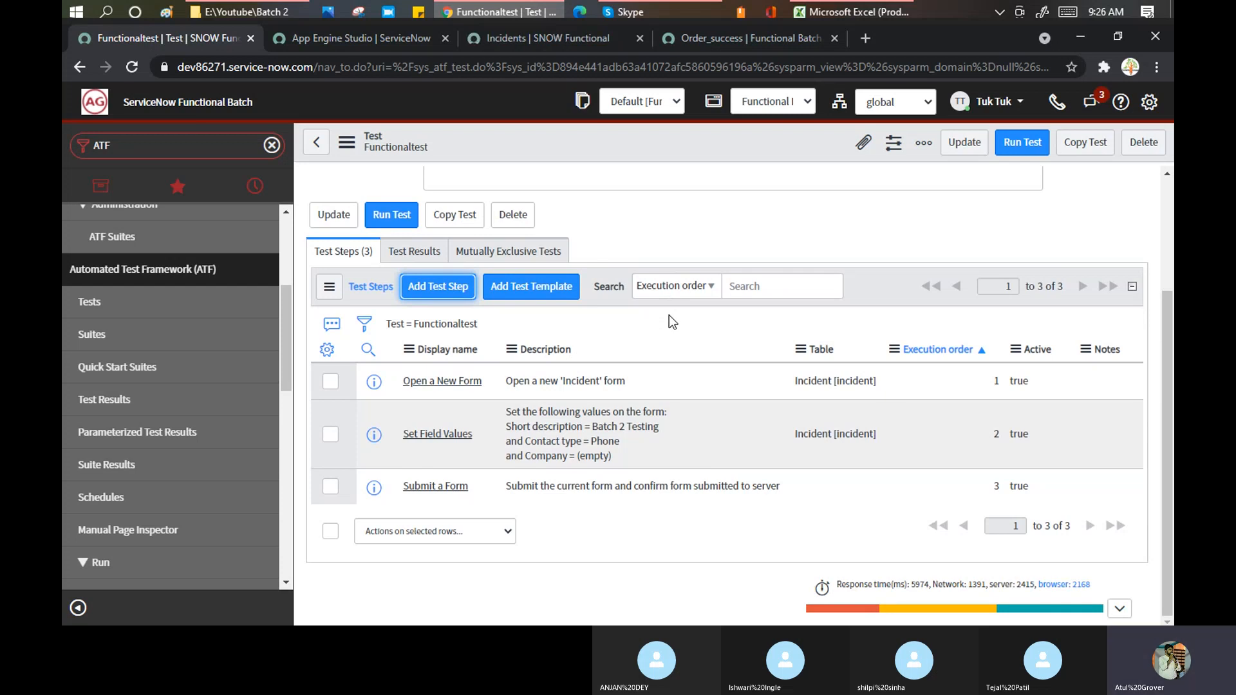
{"action": "scroll", "coordinate": [669, 314], "scroll_direction": "up", "scroll_amount": 2}
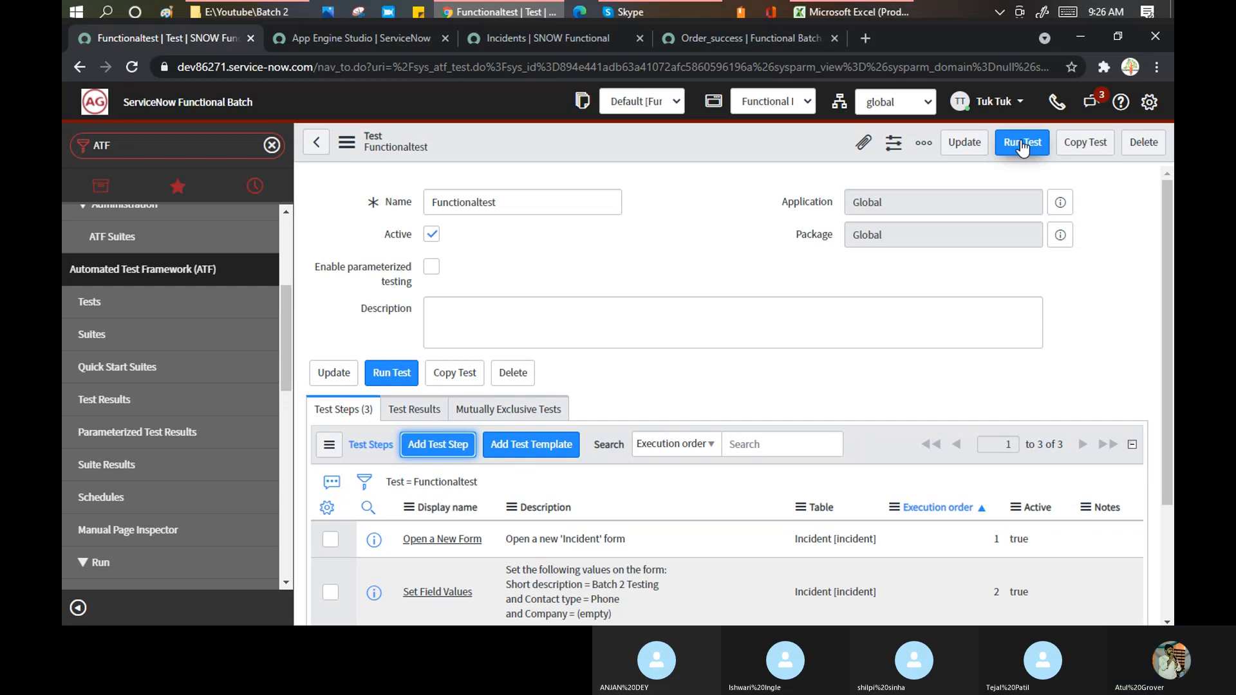
{"action": "left_click", "coordinate": [1023, 147]}
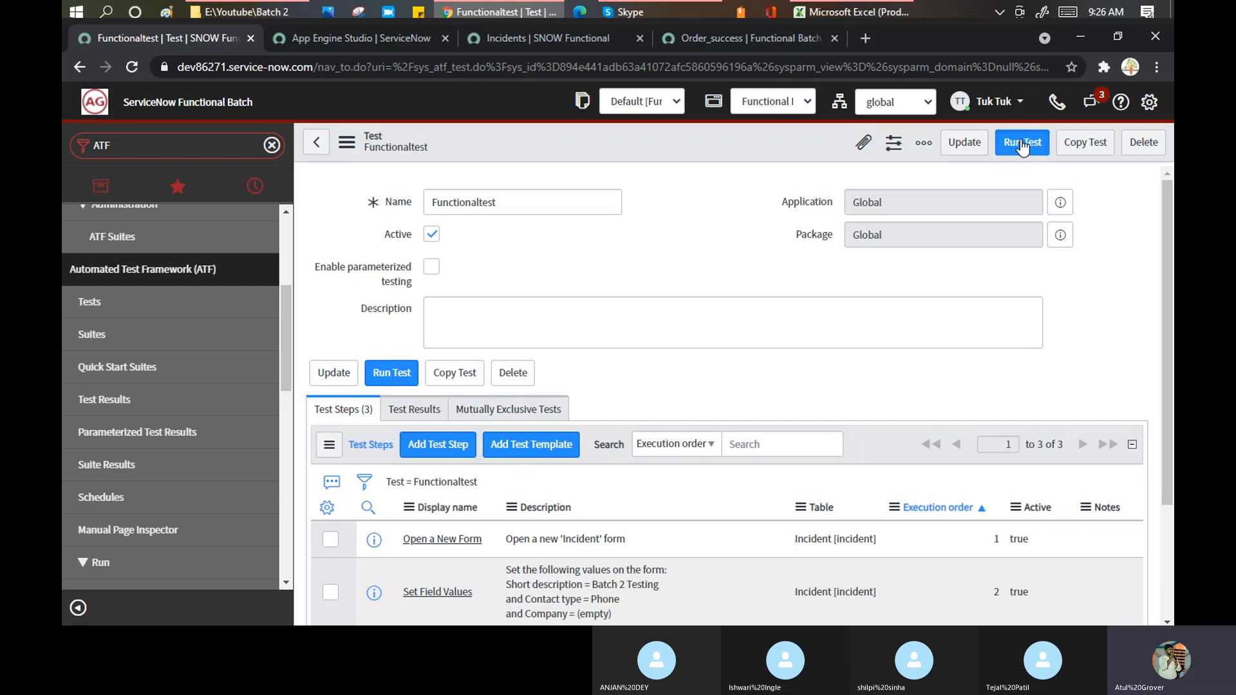
{"action": "left_click", "coordinate": [1022, 148]}
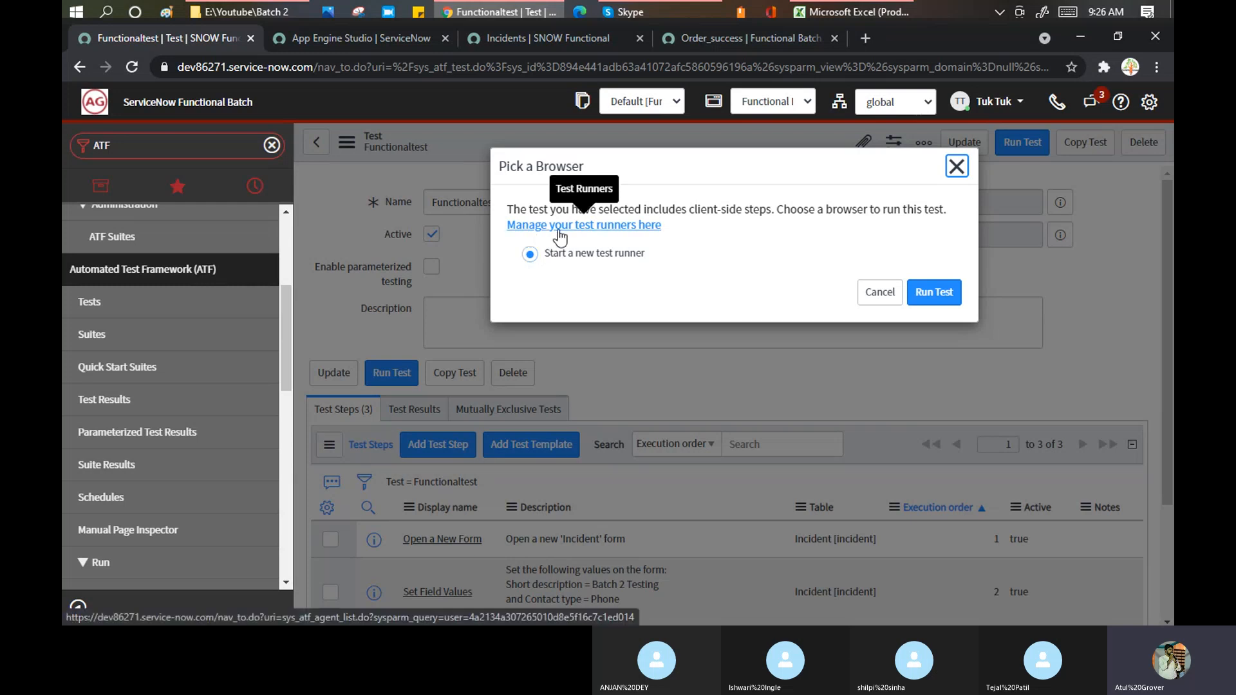
{"action": "left_click", "coordinate": [925, 301]}
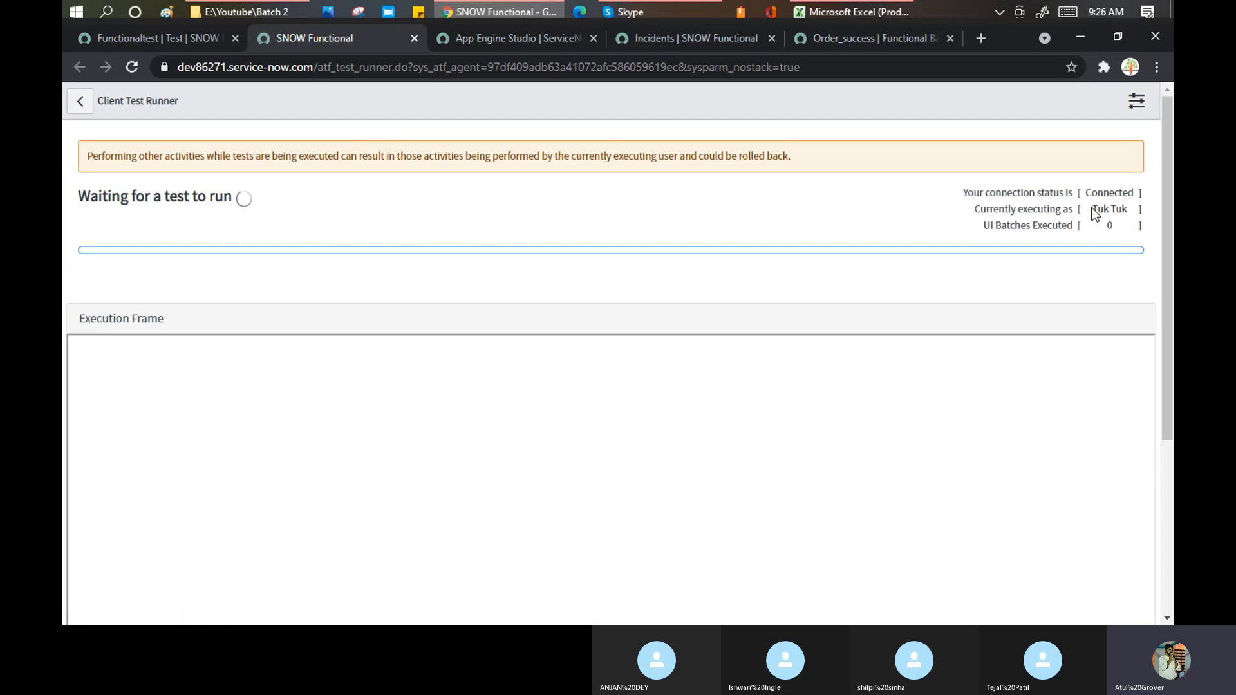
Watch the Client Test Runner execute the test on the incident form, and return to the Functionaltest run progress.
{"action": "left_click_drag", "start_coordinate": [1093, 216], "coordinate": [1129, 221]}
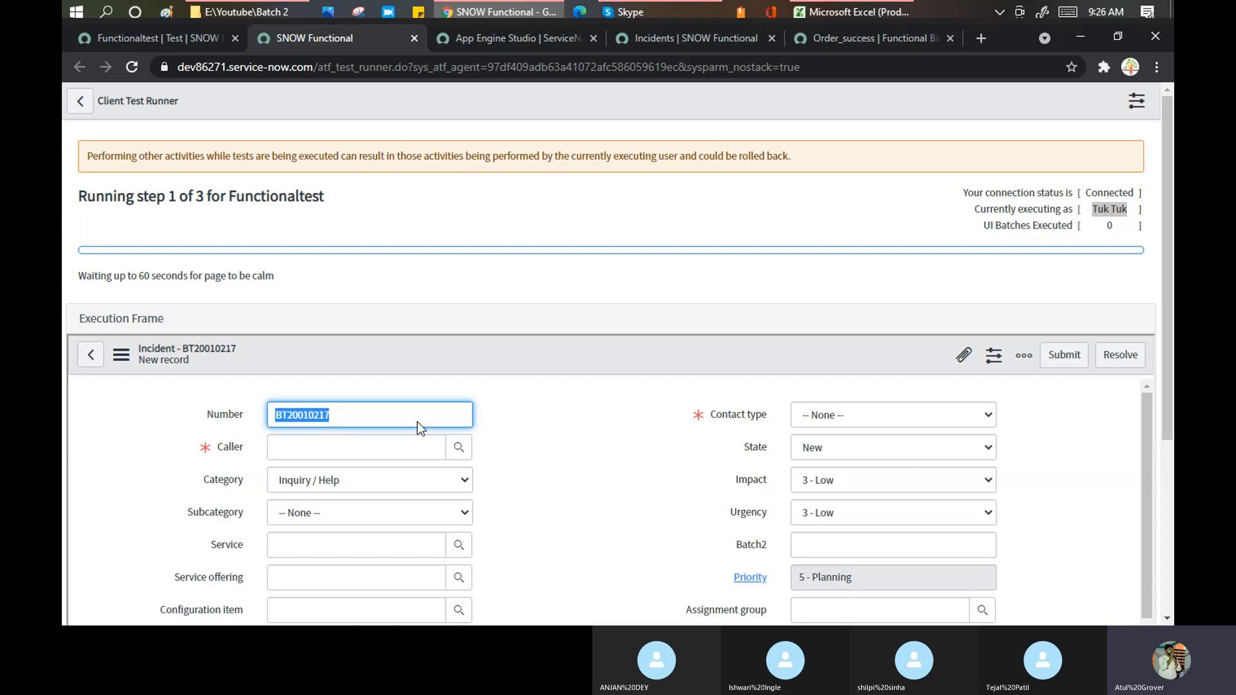
{"action": "scroll", "coordinate": [546, 358], "scroll_direction": "down", "scroll_amount": 4}
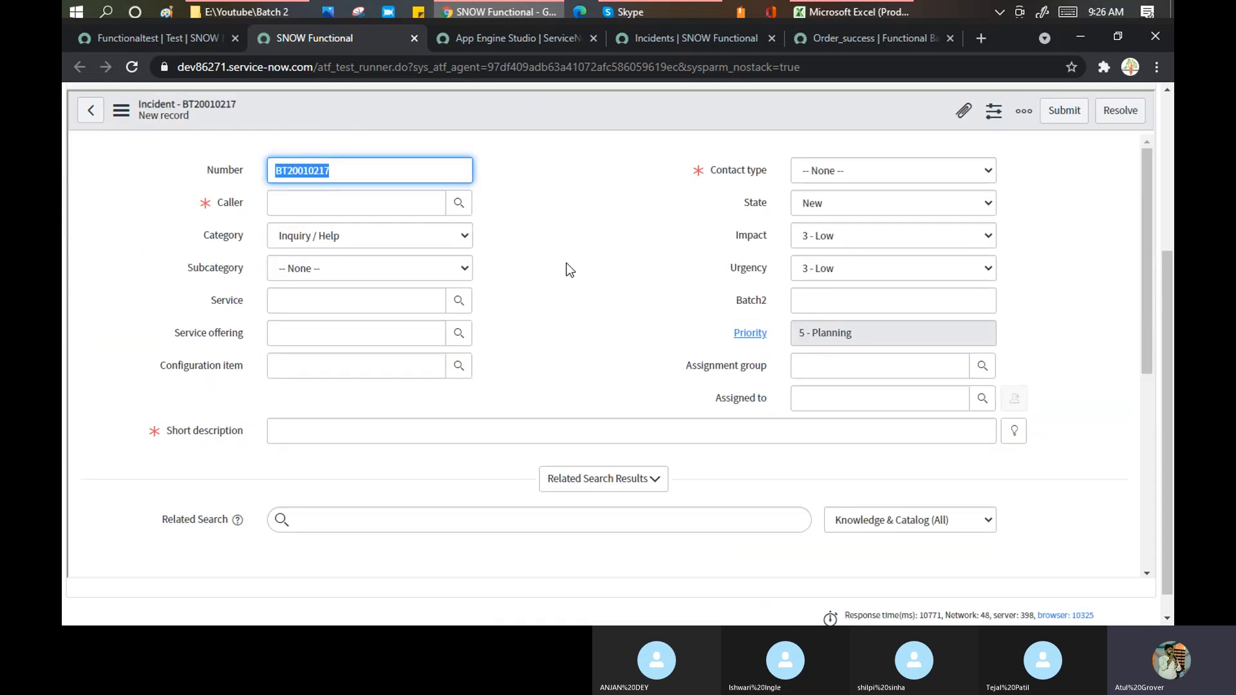
{"action": "scroll", "coordinate": [570, 270], "scroll_direction": "up", "scroll_amount": 3}
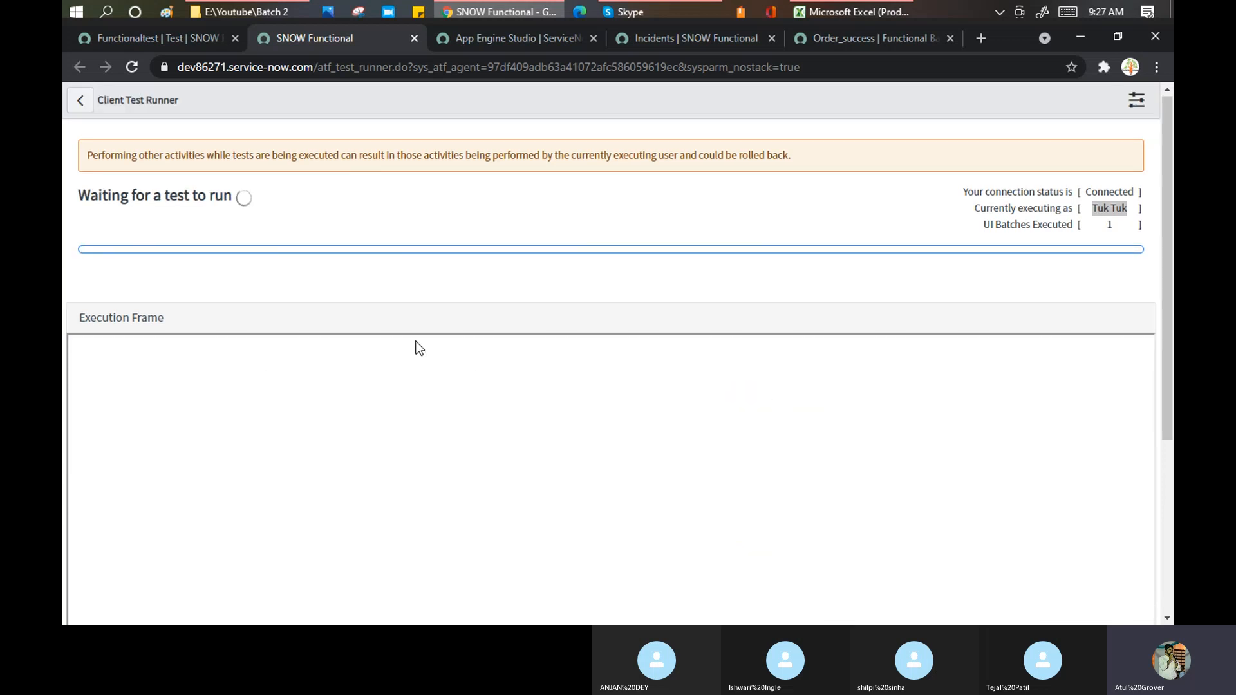
{"action": "scroll", "coordinate": [429, 334], "scroll_direction": "down", "scroll_amount": 5}
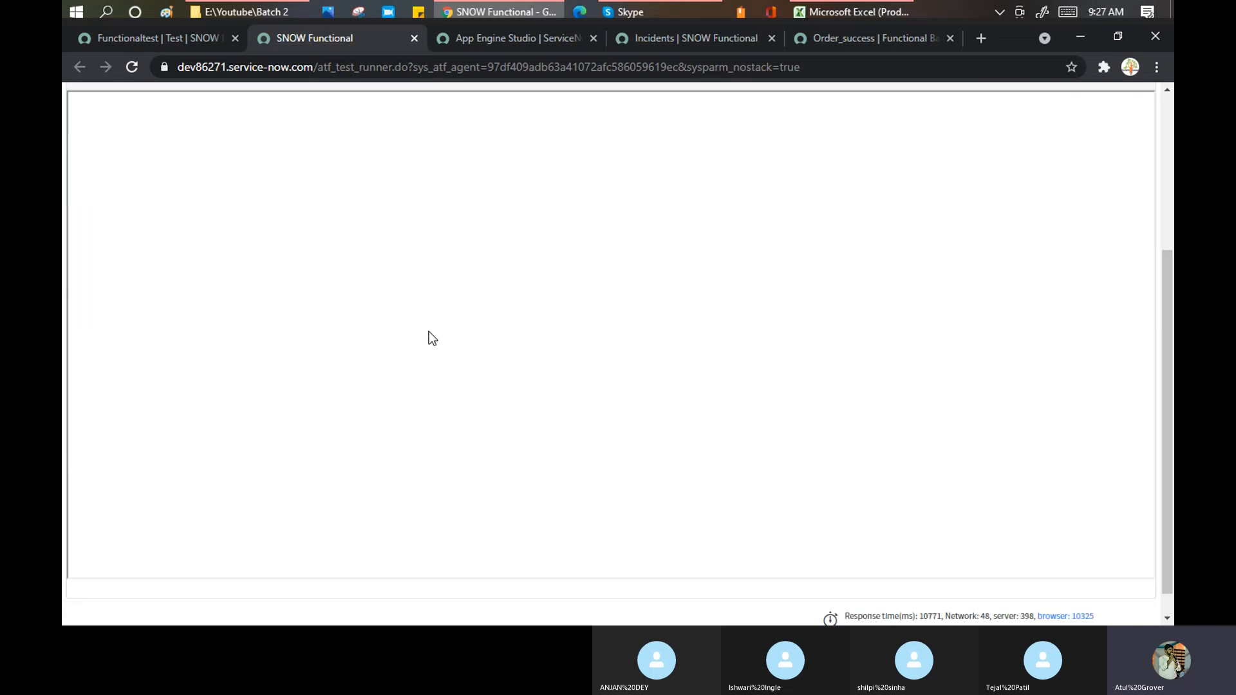
{"action": "left_click", "coordinate": [187, 37]}
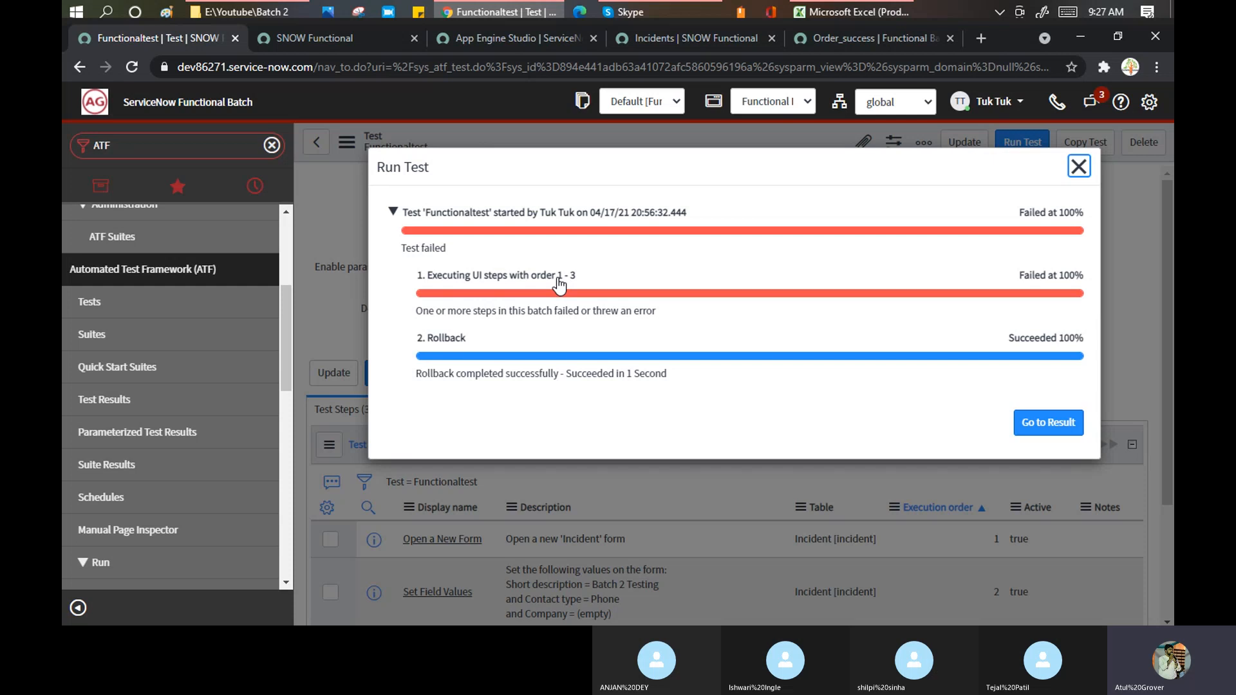
Open the Functionaltest result and examine the failure details and summary of the Set Field Values step.
{"action": "left_click", "coordinate": [1062, 423]}
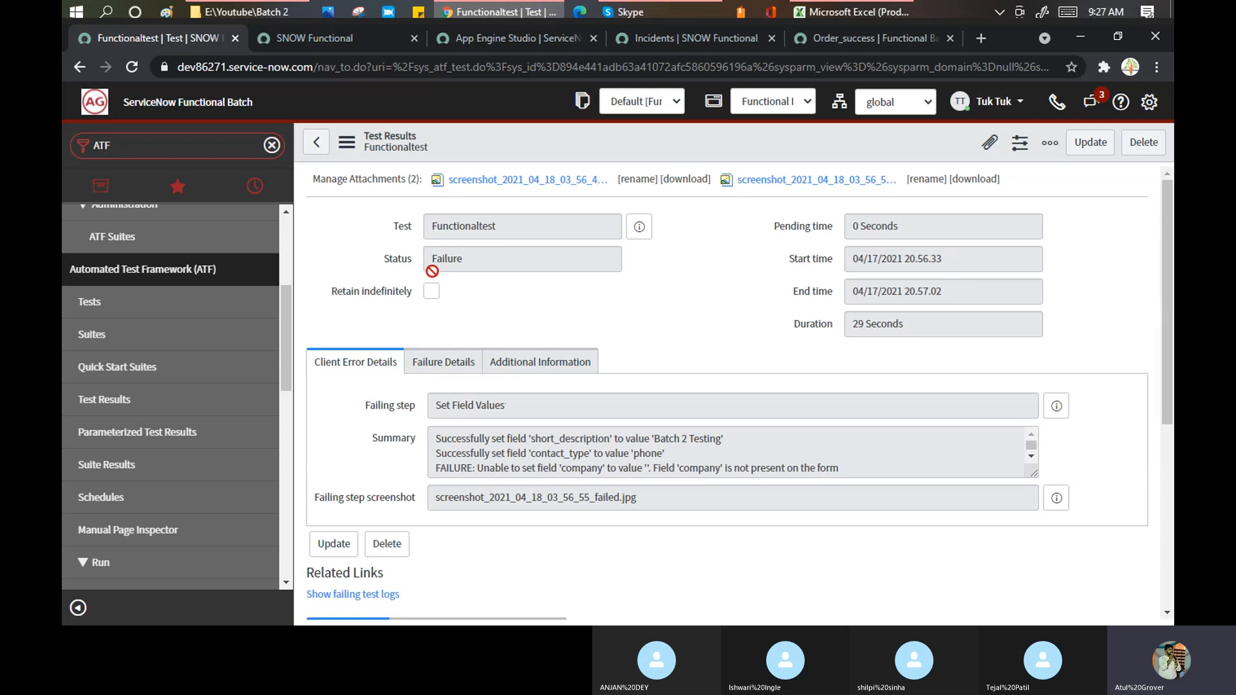
{"action": "scroll", "coordinate": [630, 323], "scroll_direction": "down", "scroll_amount": 3}
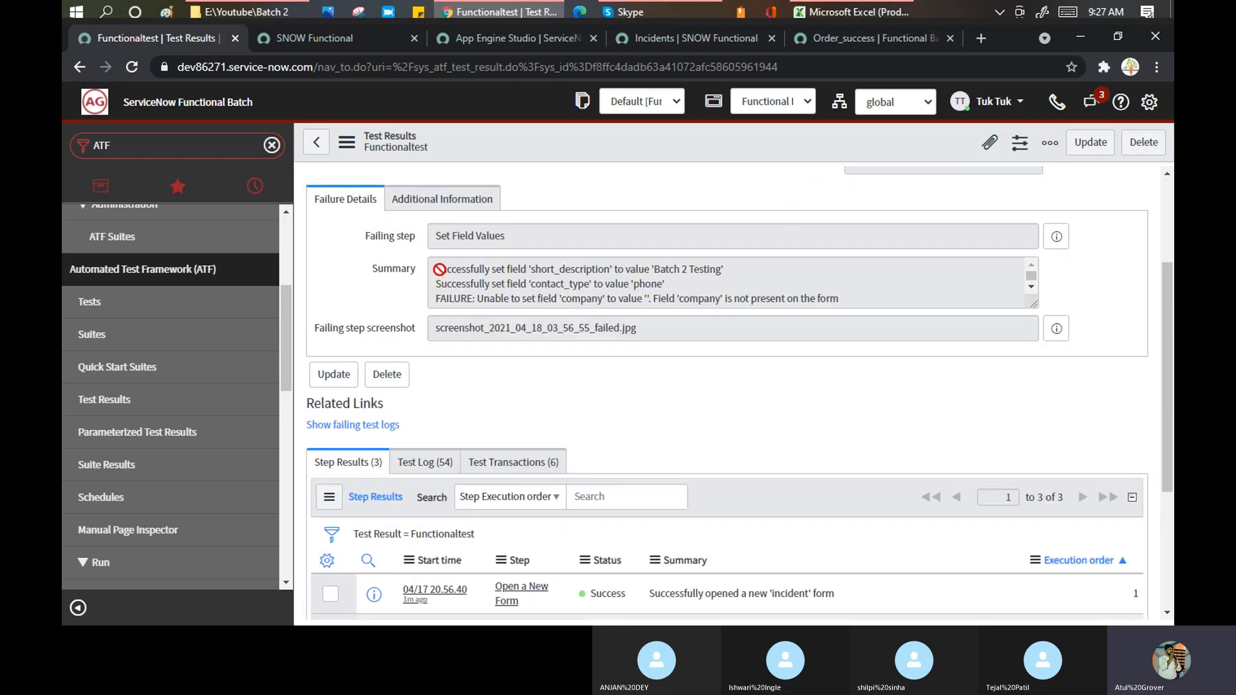
{"action": "left_click_drag", "start_coordinate": [442, 271], "coordinate": [555, 306]}
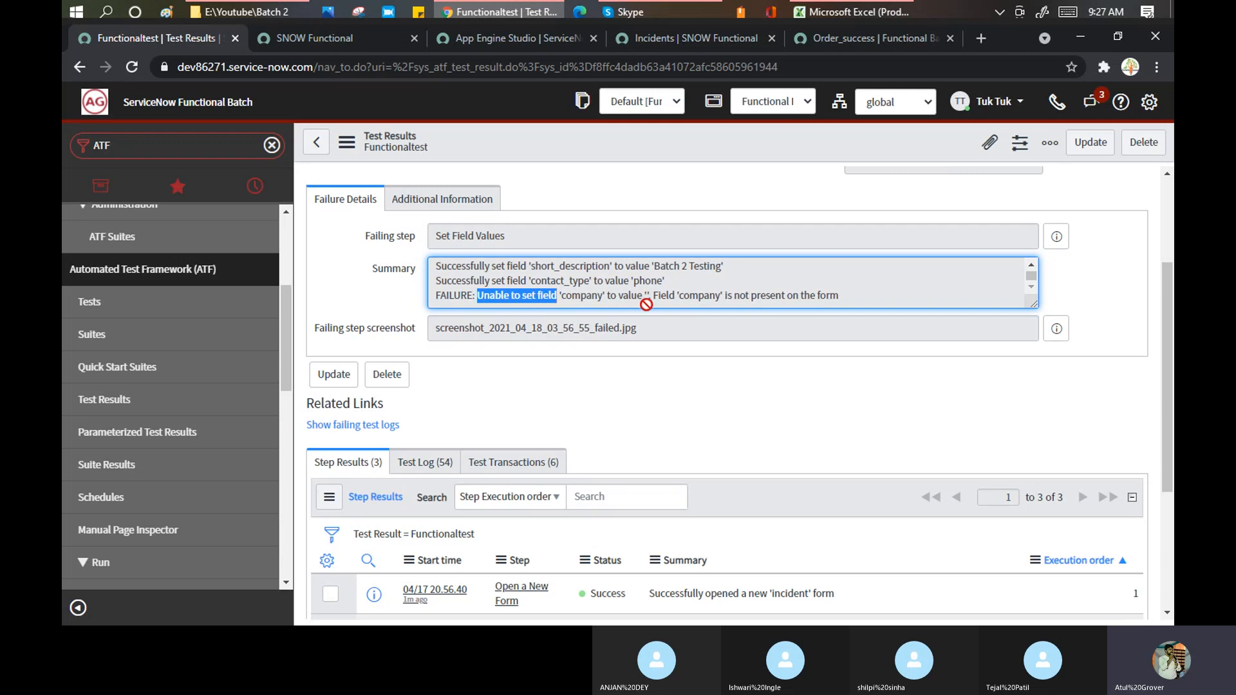
{"action": "left_click_drag", "start_coordinate": [645, 298], "coordinate": [846, 296]}
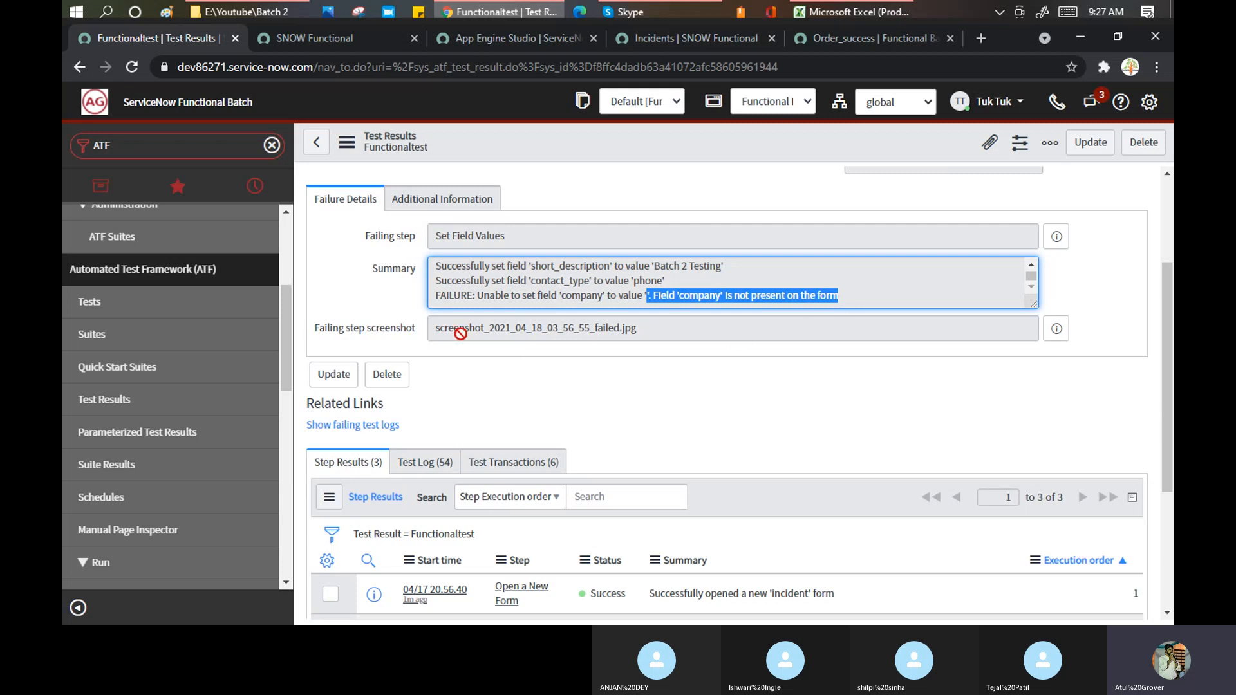
Preview the failing step screenshot's attachment record, download the screenshot image and open the downloaded file.
{"action": "left_click_drag", "start_coordinate": [435, 328], "coordinate": [662, 331]}
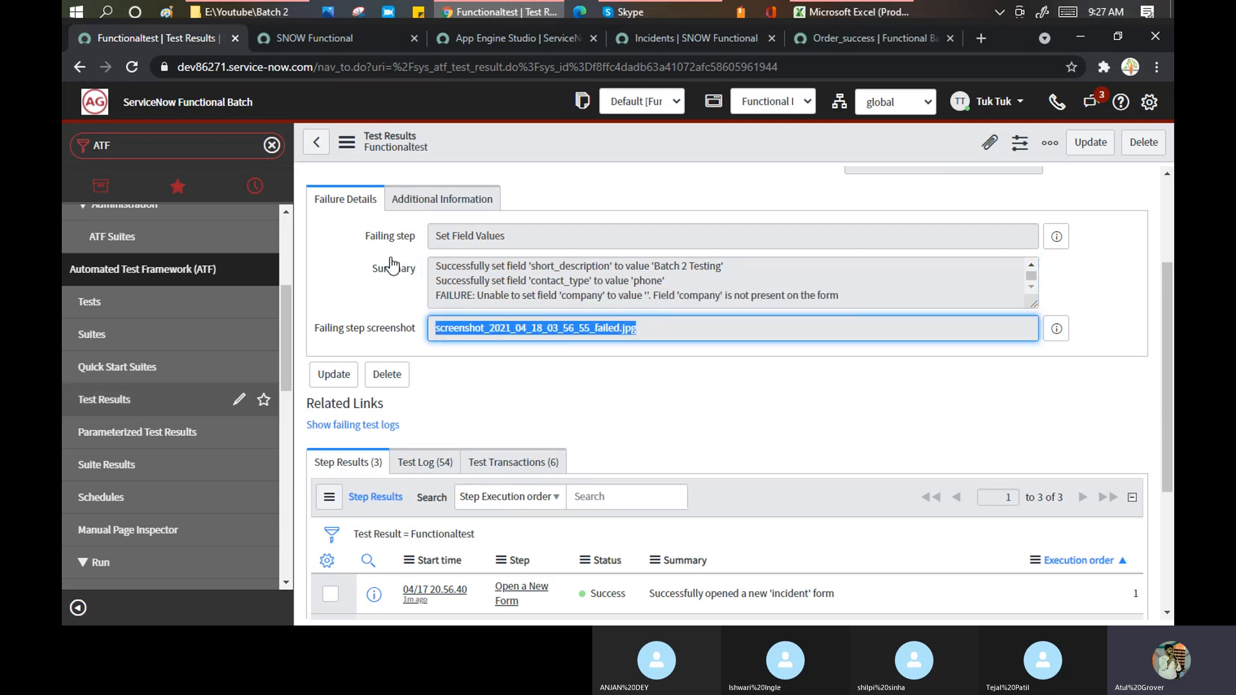
{"action": "left_click", "coordinate": [1057, 329]}
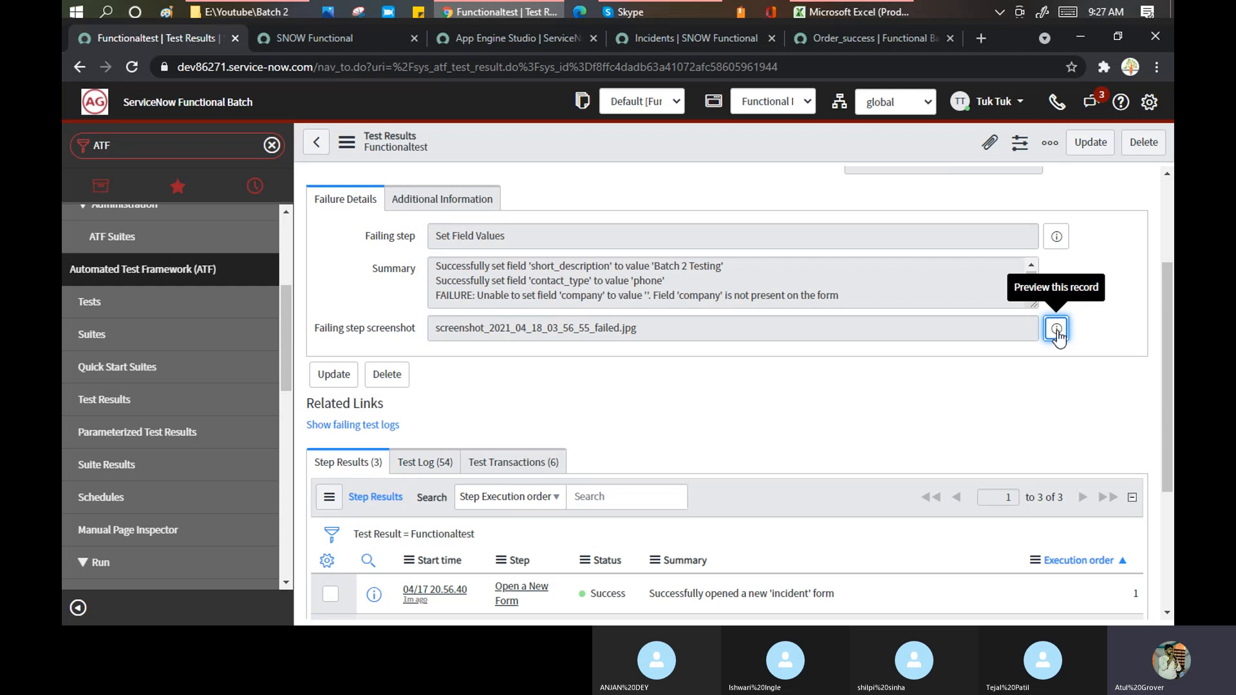
{"action": "scroll", "coordinate": [960, 408], "scroll_direction": "down", "scroll_amount": 2}
{"action": "scroll", "coordinate": [960, 404], "scroll_direction": "down", "scroll_amount": 2}
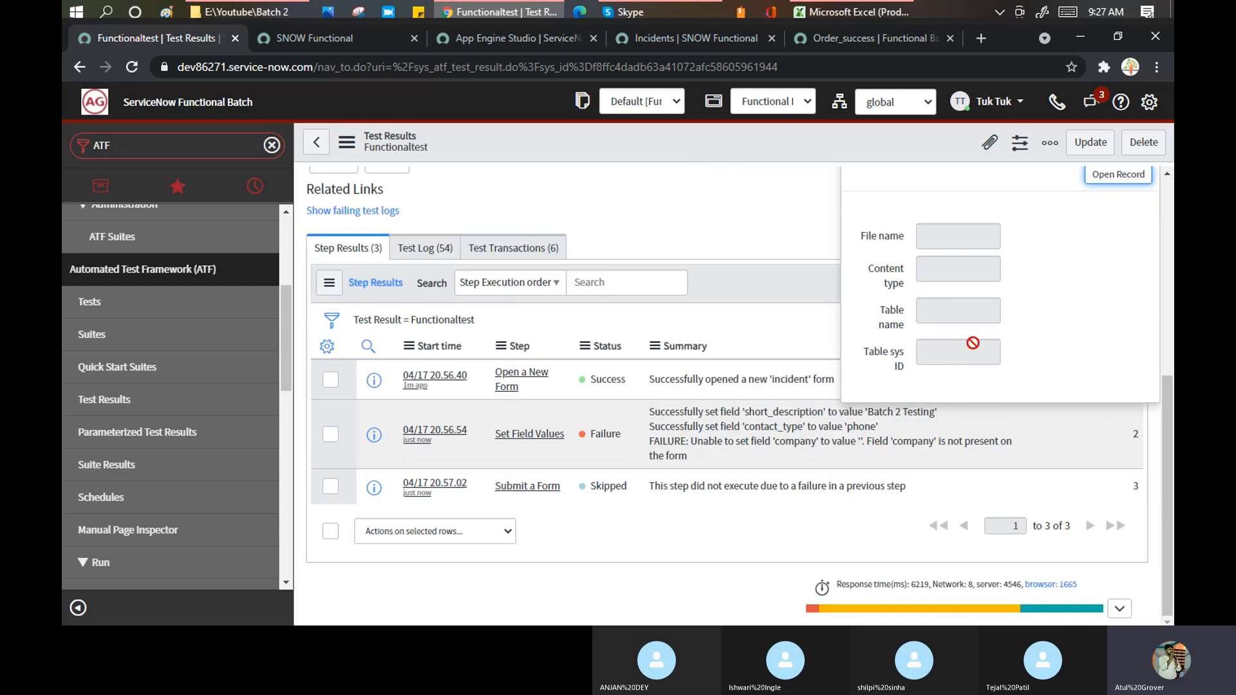
{"action": "scroll", "coordinate": [975, 329], "scroll_direction": "up", "scroll_amount": 2}
{"action": "scroll", "coordinate": [975, 329], "scroll_direction": "up", "scroll_amount": 1}
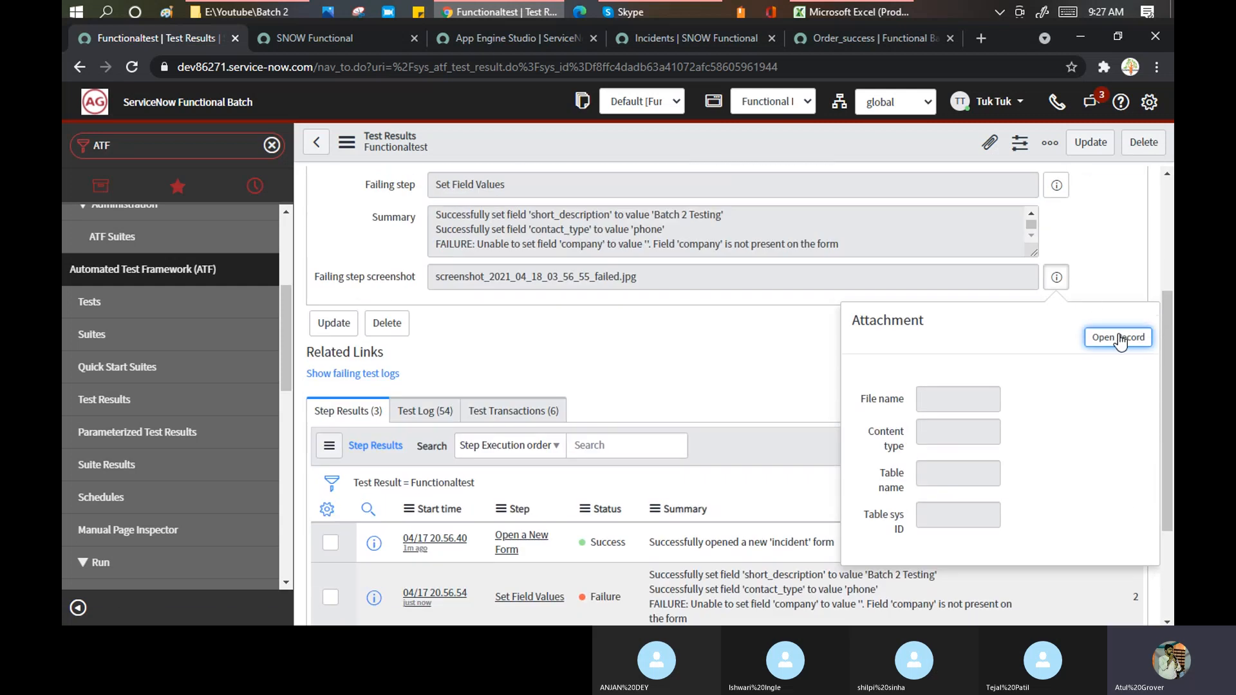
{"action": "middle_click", "coordinate": [1118, 338]}
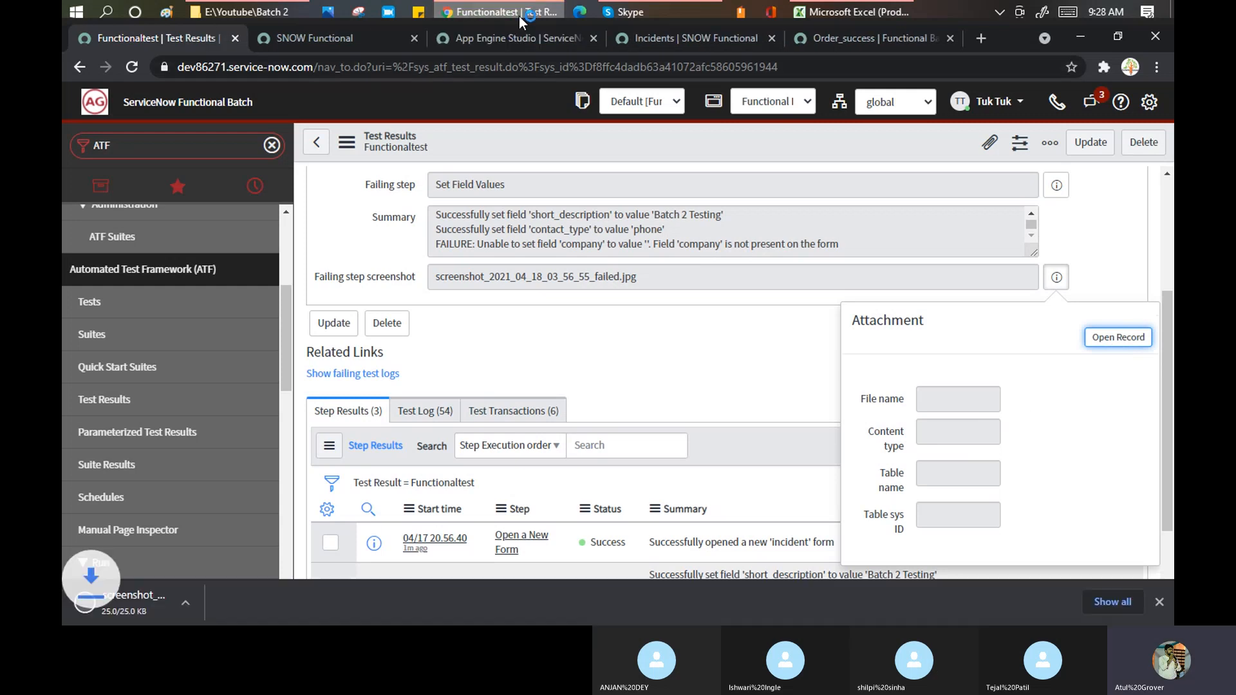
{"action": "left_click", "coordinate": [161, 601]}
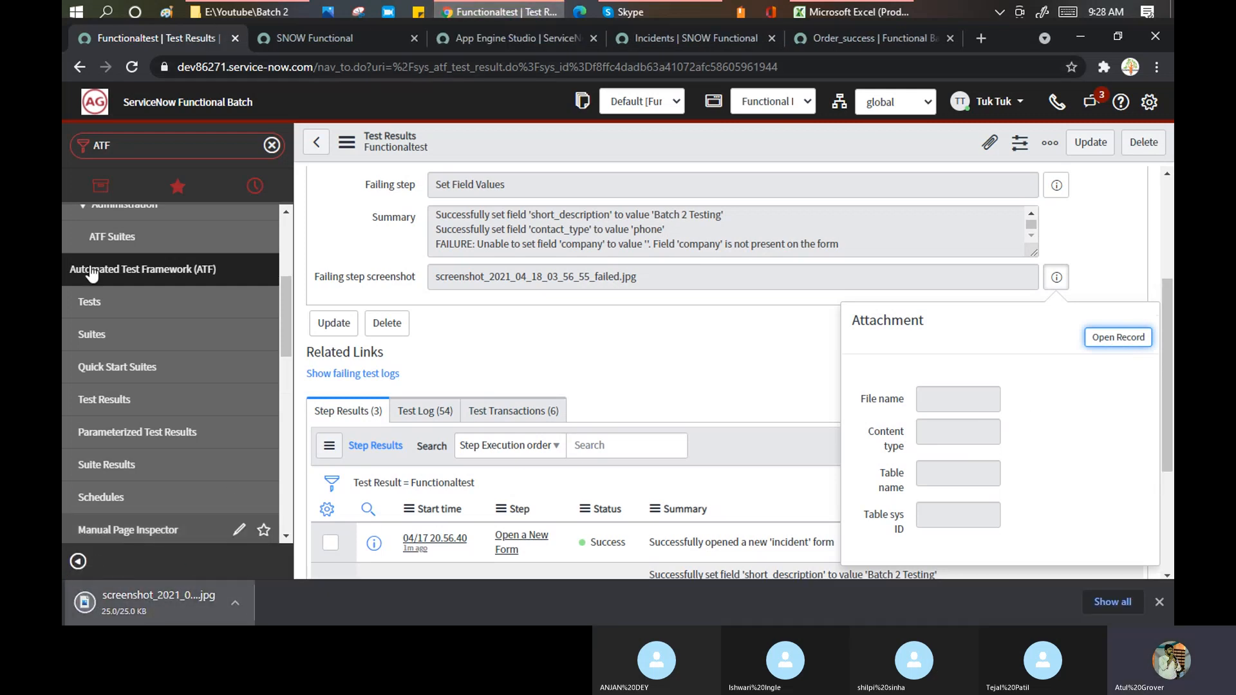
Close the attachment preview and examine the failure summary of the Set Field Values step result.
{"action": "left_click", "coordinate": [623, 336]}
{"action": "scroll", "coordinate": [623, 335], "scroll_direction": "down", "scroll_amount": 3}
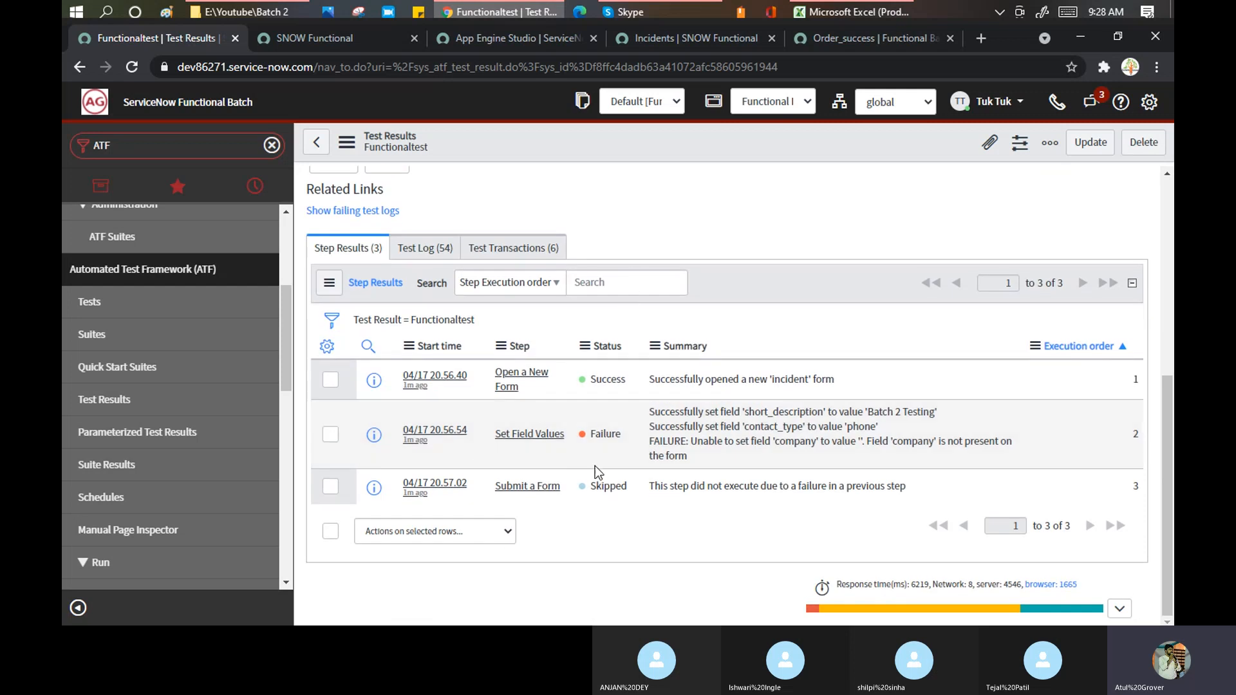
{"action": "left_click_drag", "start_coordinate": [692, 442], "coordinate": [809, 437]}
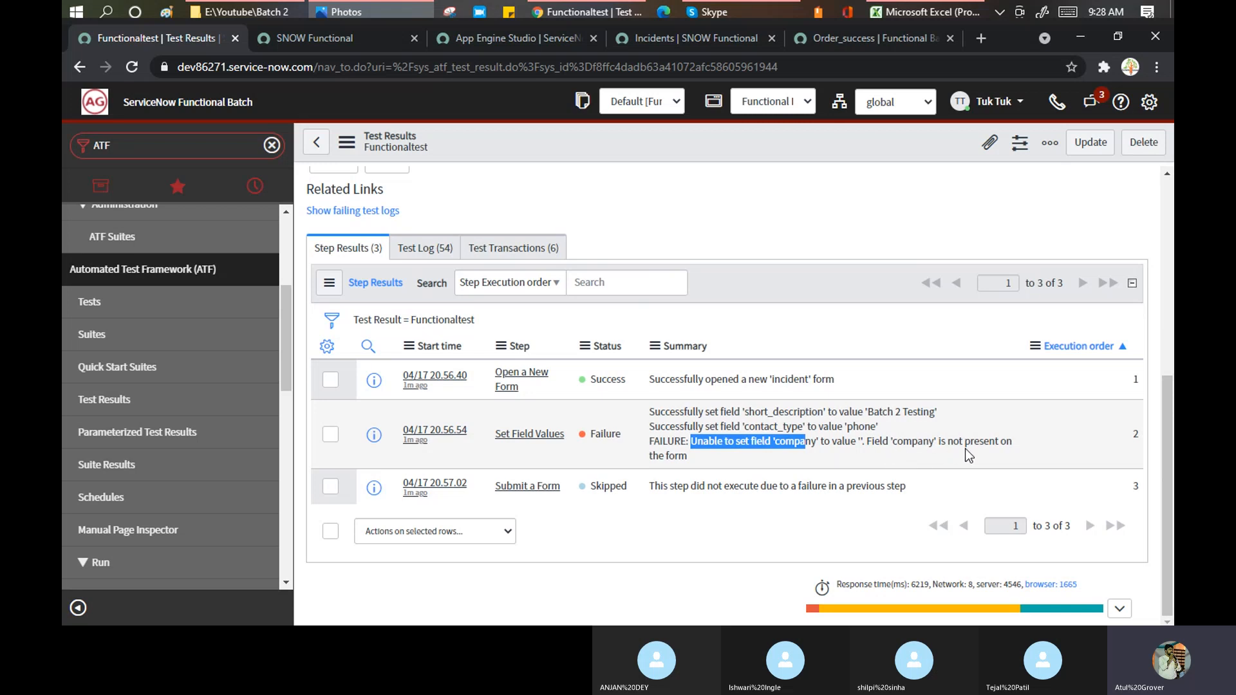
{"action": "left_click_drag", "start_coordinate": [705, 462], "coordinate": [648, 457]}
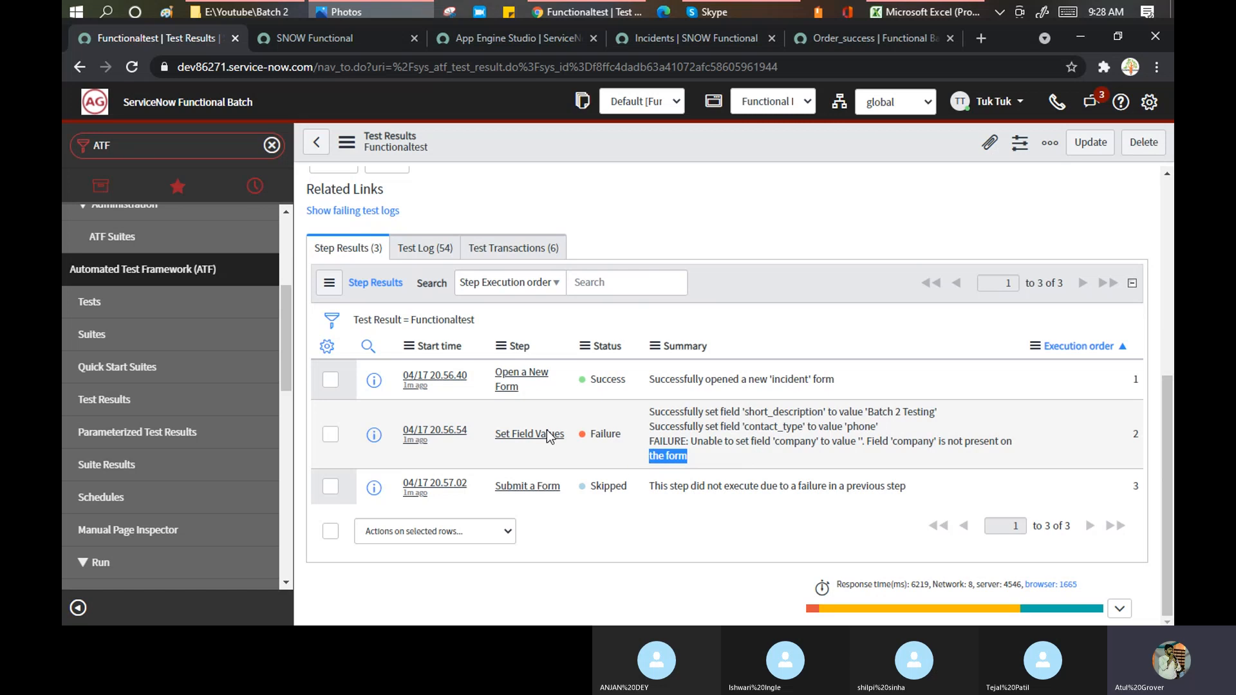
Load incident.do in the Order_success browser tab to view a blank incident form.
{"action": "left_click", "coordinate": [666, 39]}
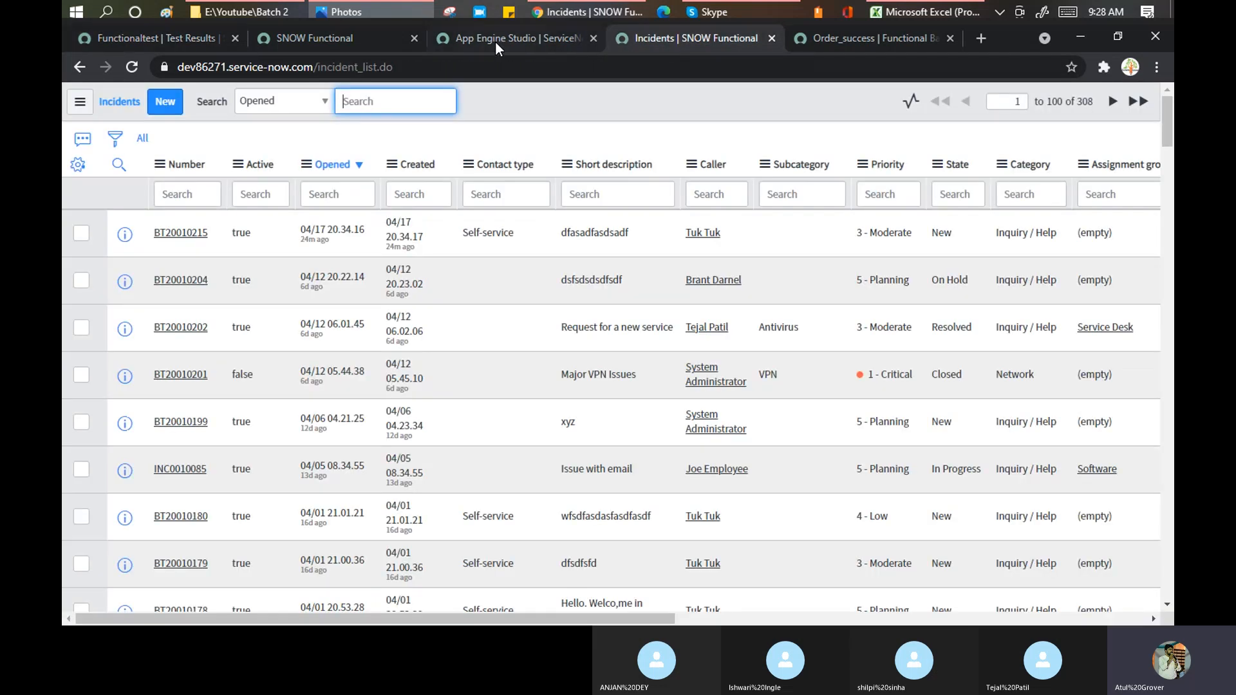
{"action": "left_click", "coordinate": [495, 40]}
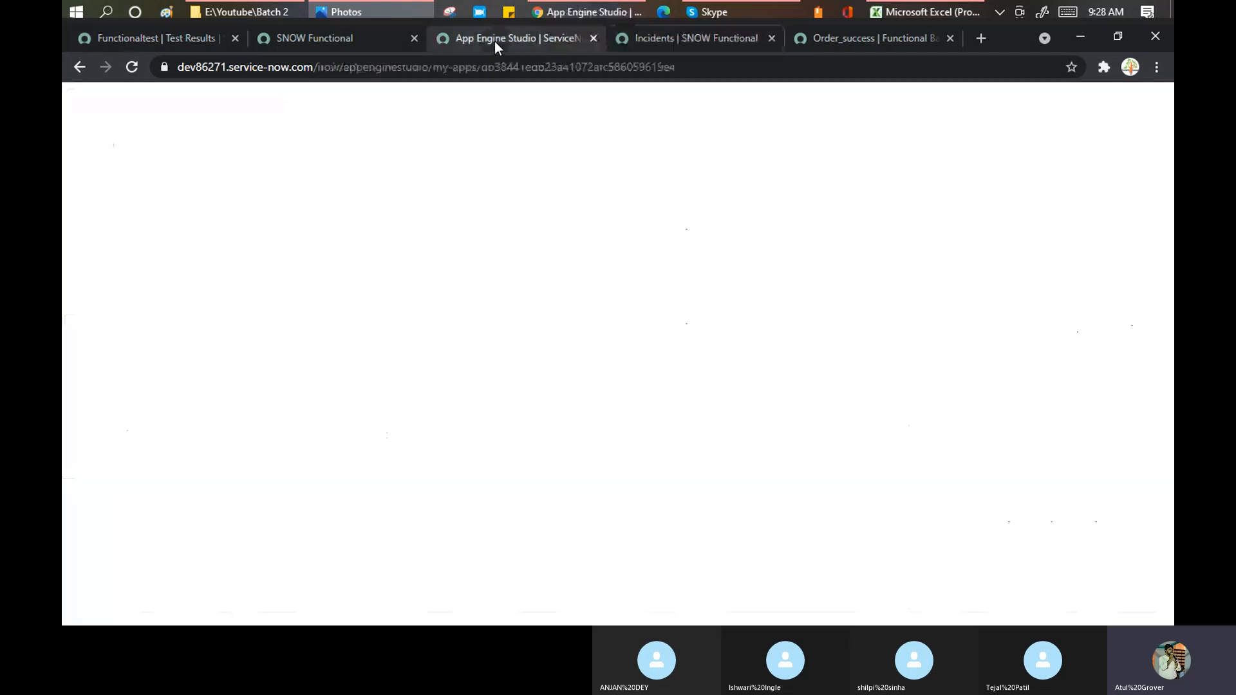
{"action": "left_click", "coordinate": [337, 39]}
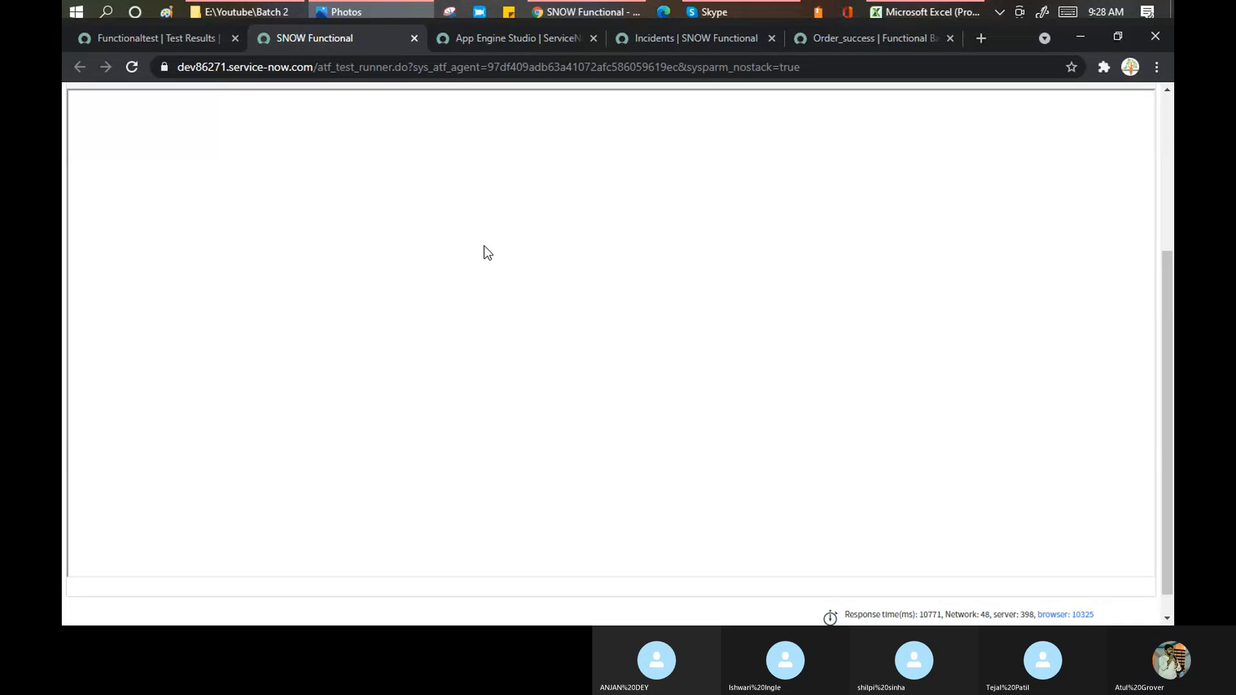
{"action": "left_click", "coordinate": [840, 39]}
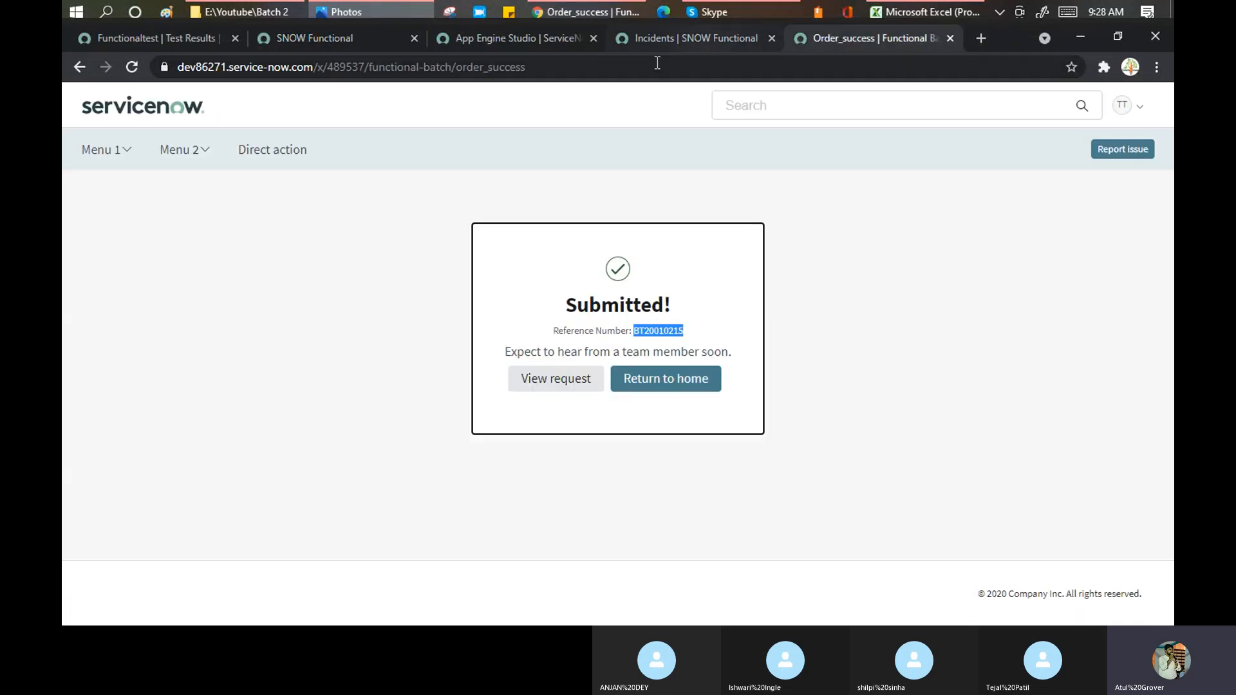
{"action": "left_click_drag", "start_coordinate": [318, 67], "coordinate": [648, 75]}
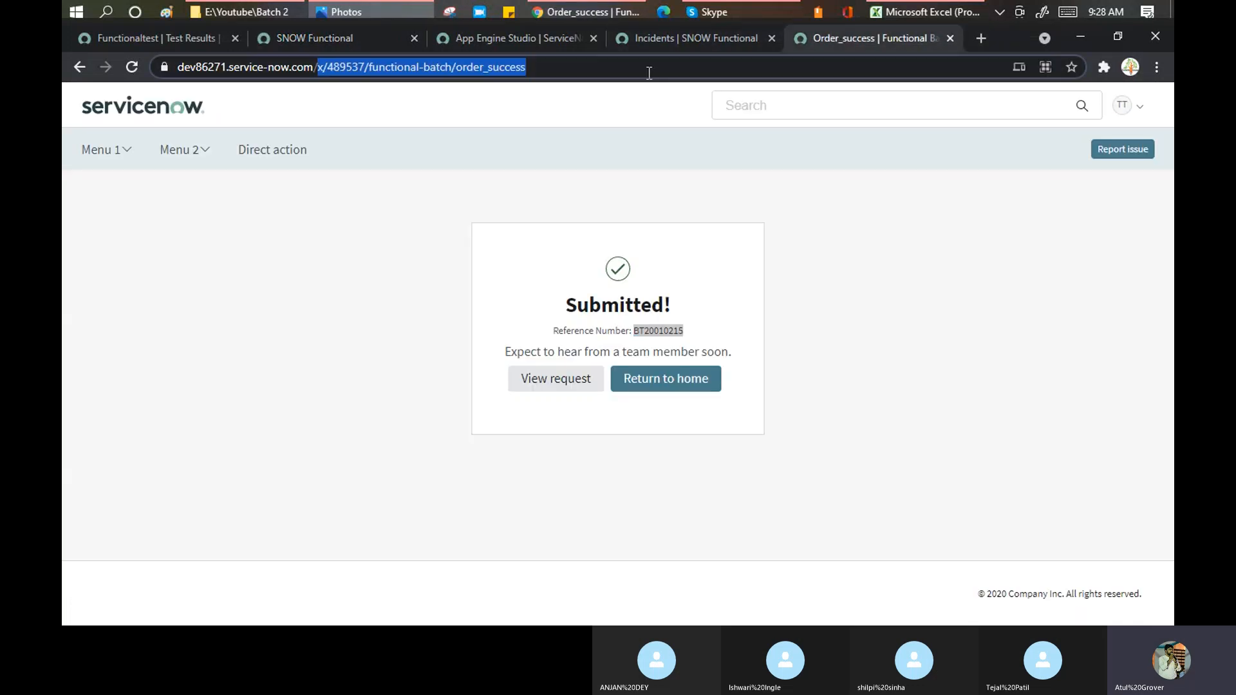
{"action": "type", "text": "in"}
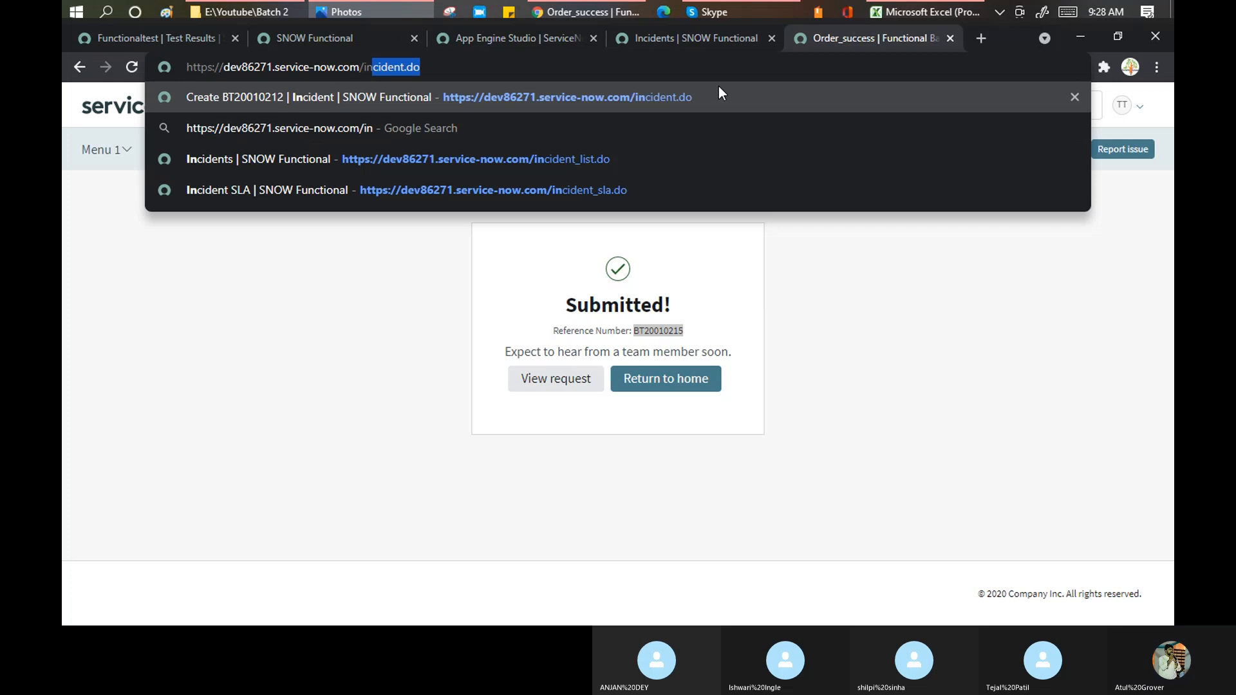
{"action": "key", "text": "Right"}
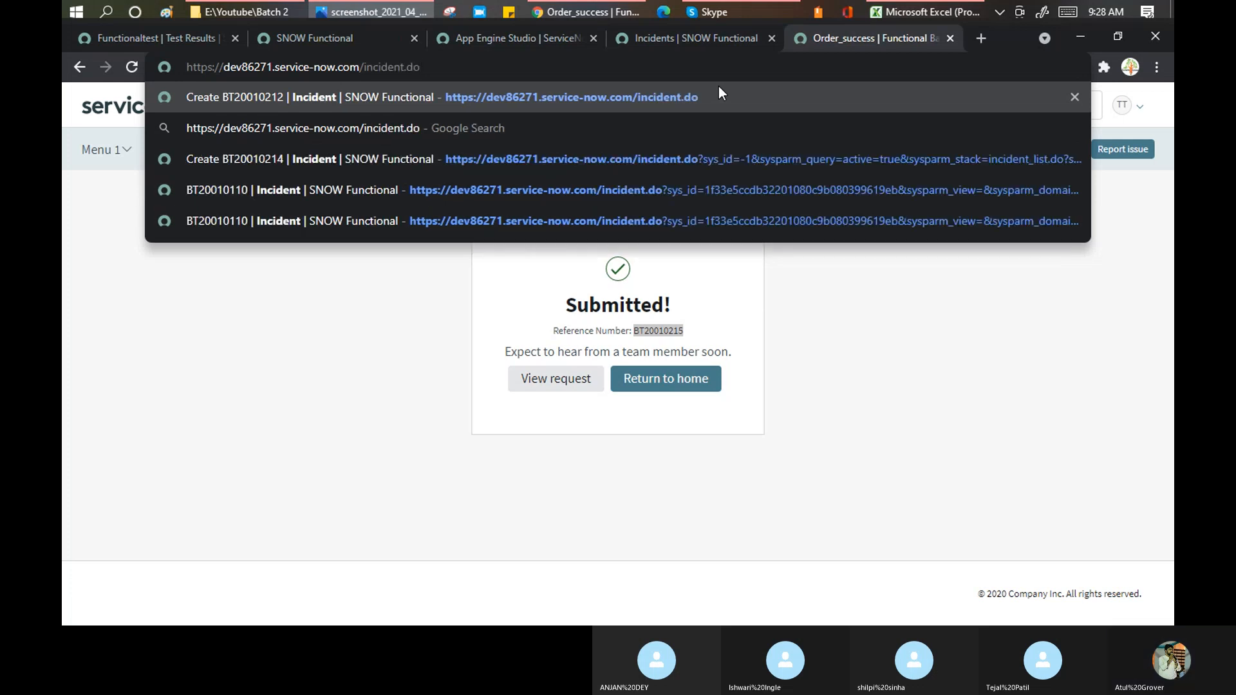
{"action": "key", "text": "Return"}
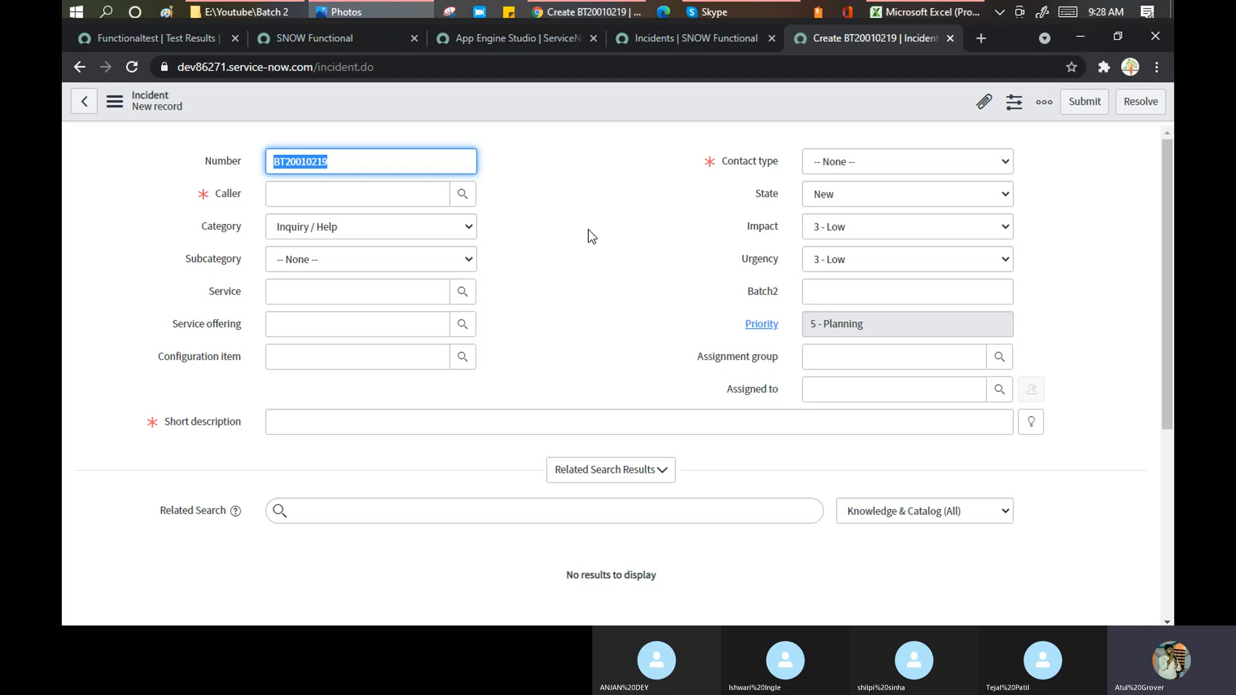
Return to the test results page, filter the ATF tests by names starting with "function" and open the Functionaltest record.
{"action": "left_click", "coordinate": [179, 39]}
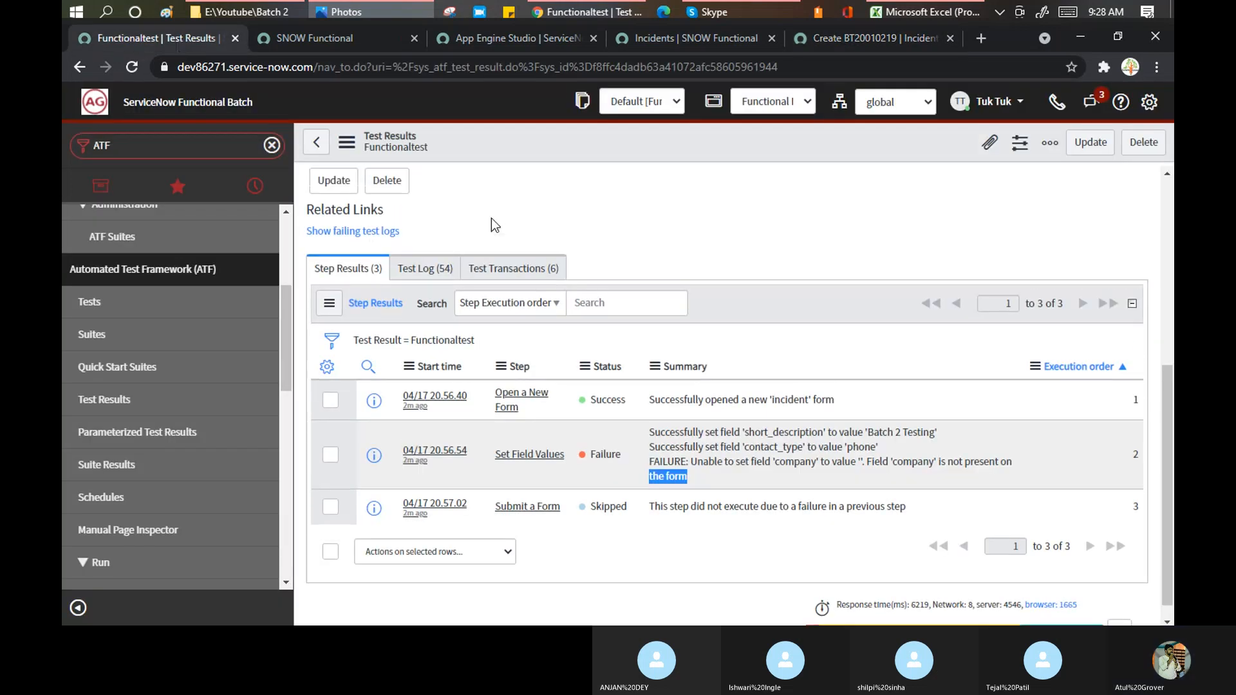
{"action": "left_click", "coordinate": [90, 302]}
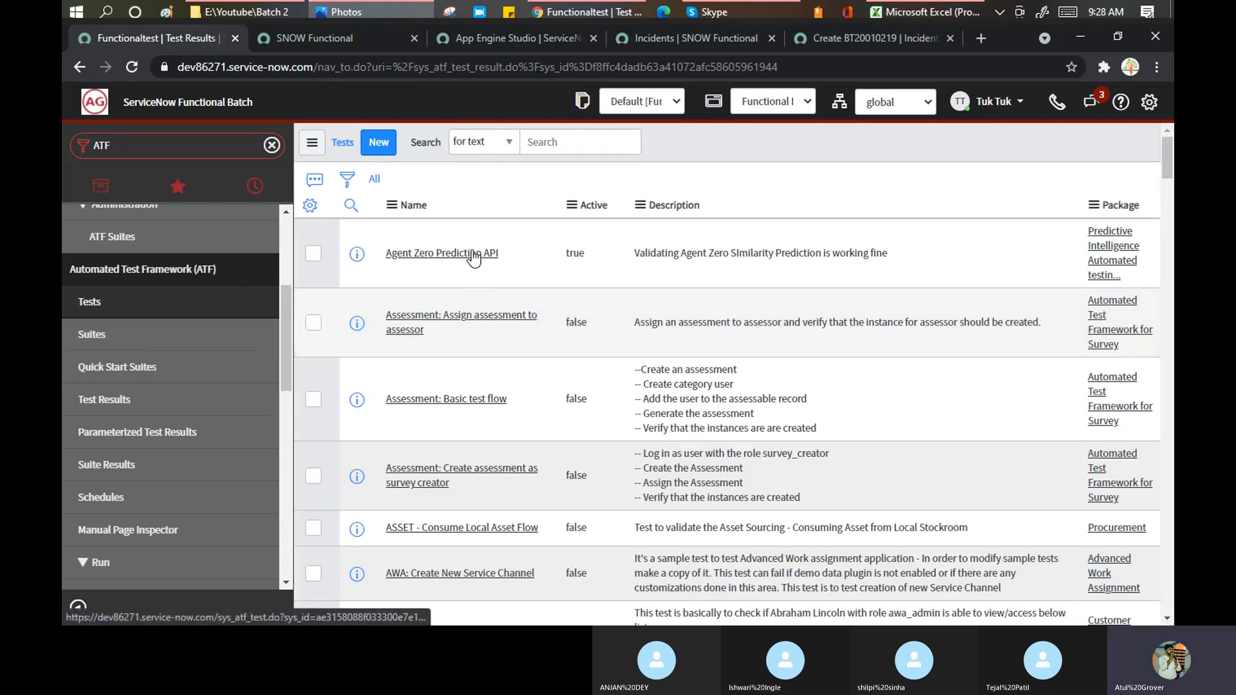
{"action": "left_click", "coordinate": [470, 235]}
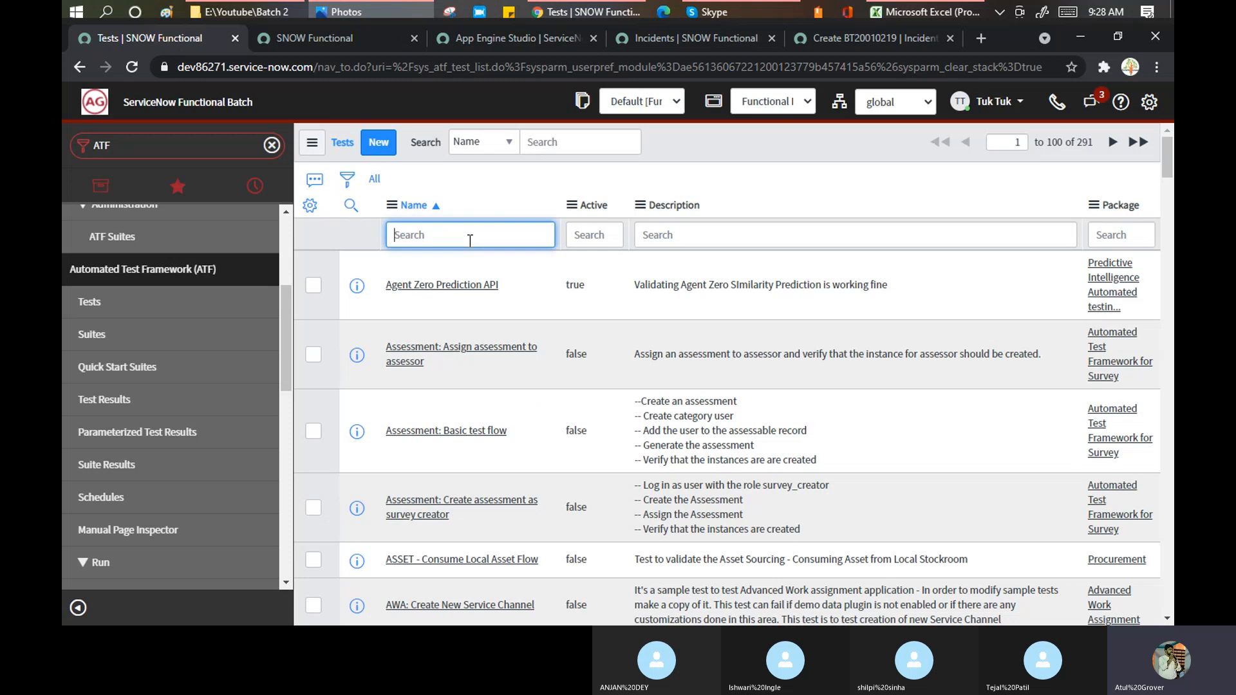
{"action": "type", "text": "function"}
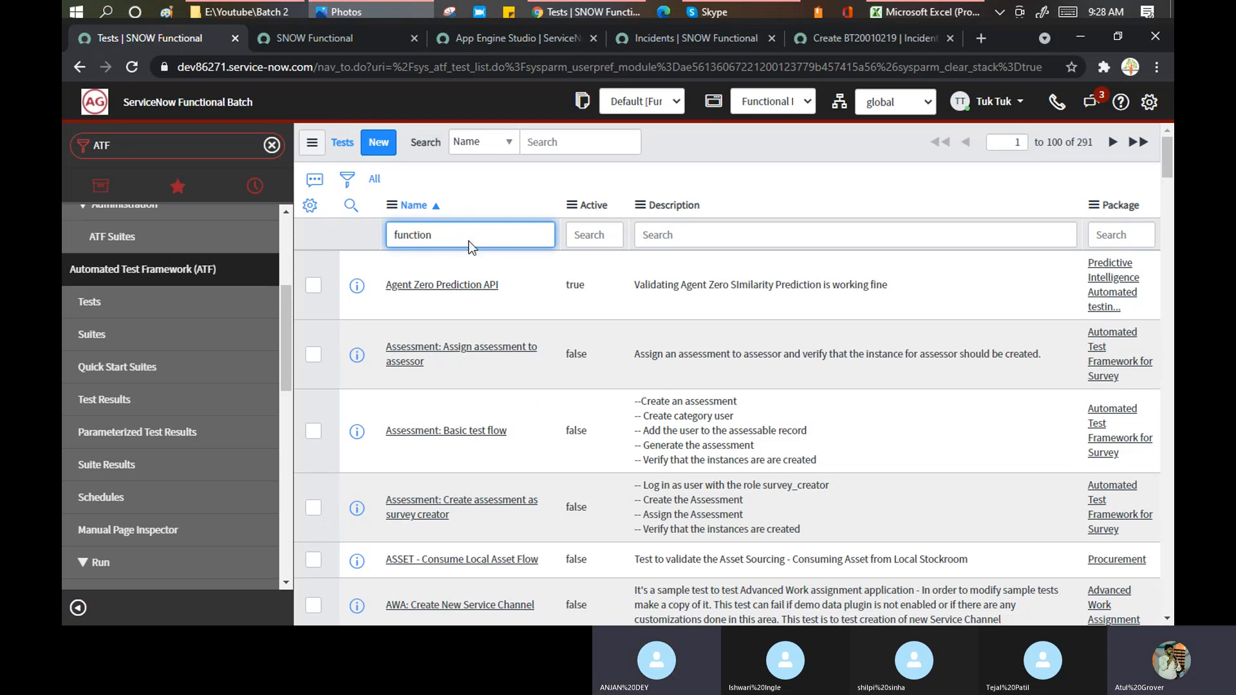
{"action": "key", "text": "Return"}
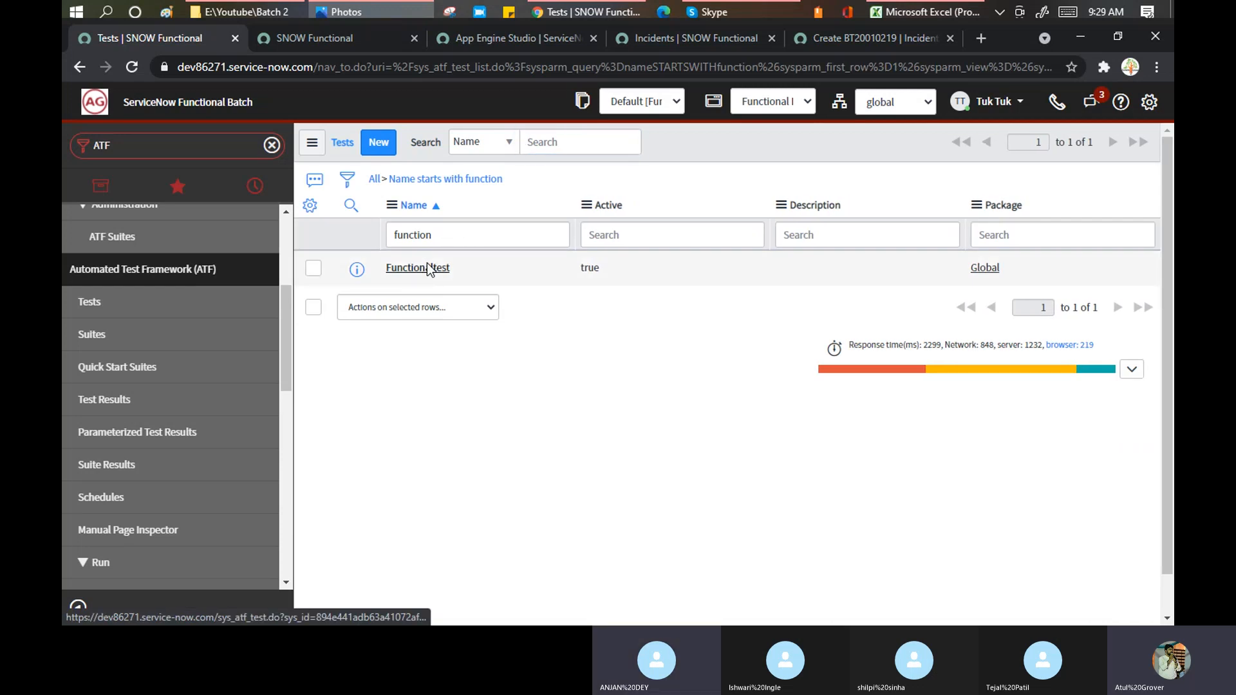
{"action": "left_click", "coordinate": [427, 265]}
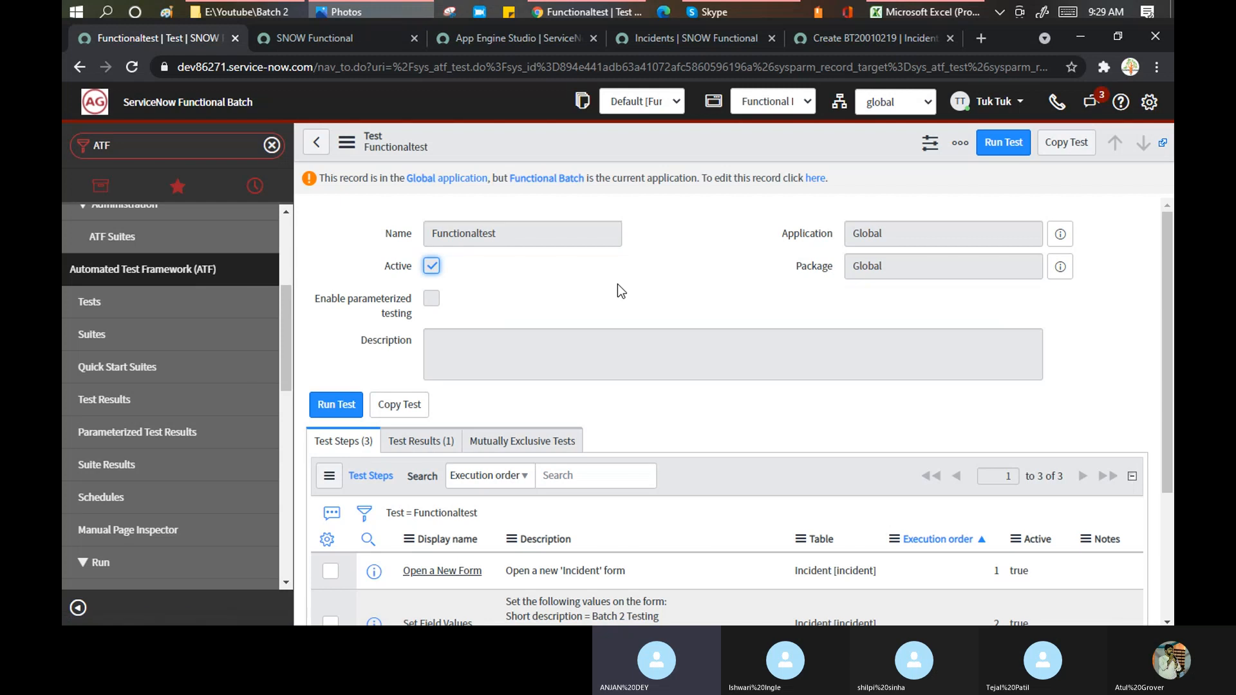
Open the Set Field Values step from the Functionaltest test steps list.
{"action": "scroll", "coordinate": [617, 283], "scroll_direction": "down", "scroll_amount": 3}
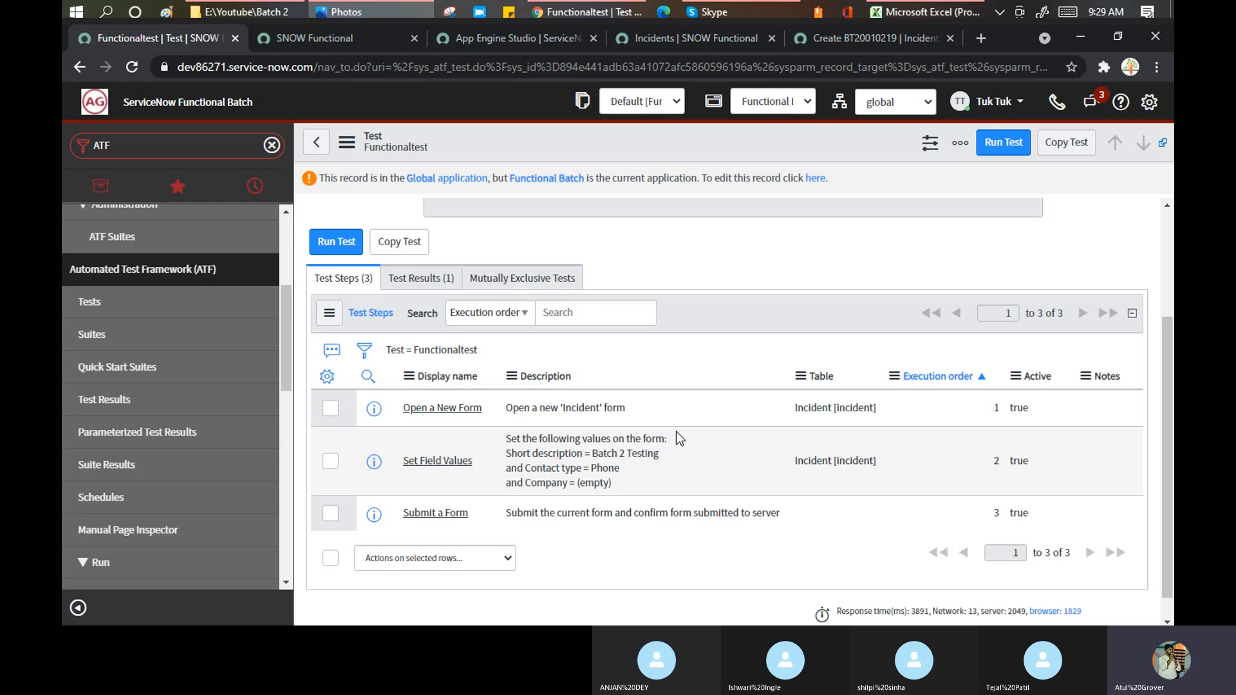
{"action": "double_click", "coordinate": [593, 484]}
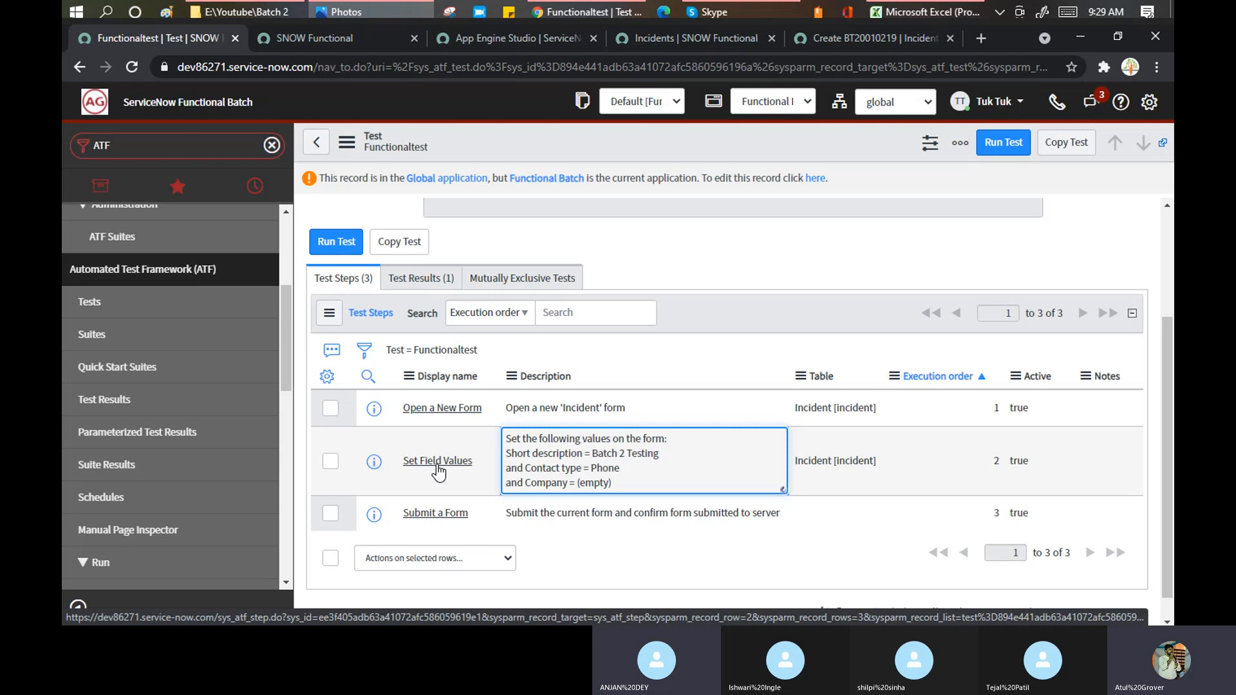
{"action": "left_click", "coordinate": [439, 472]}
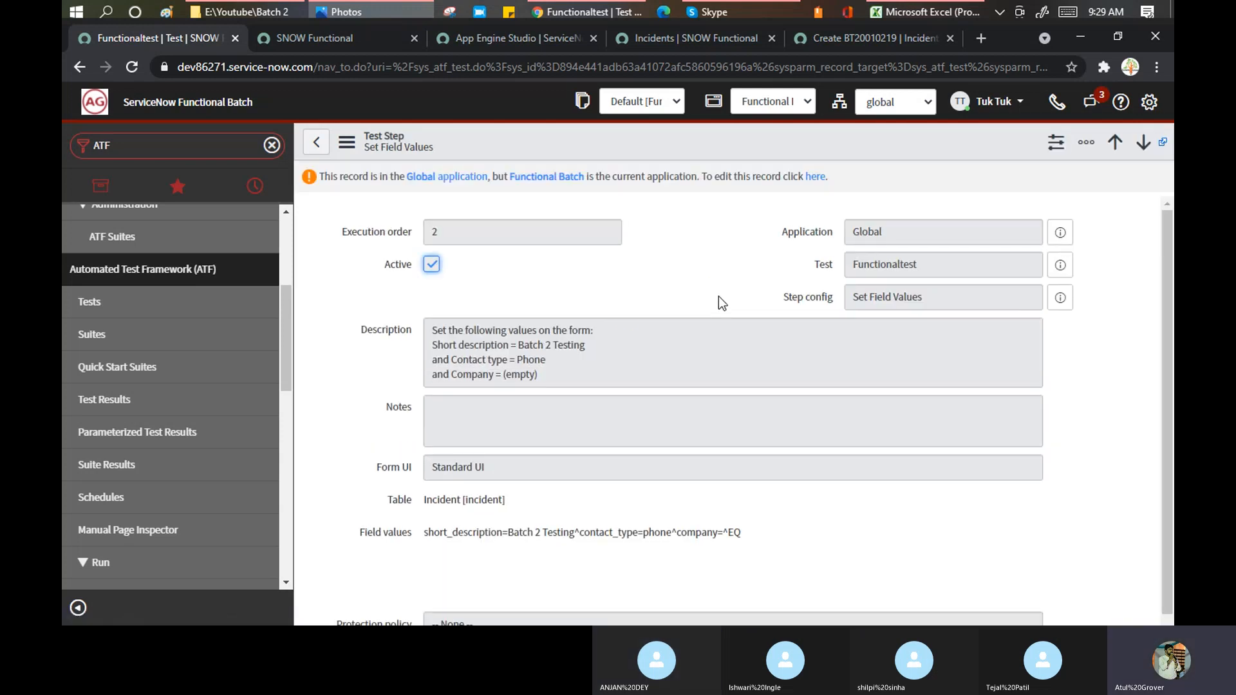
Switch the current application scope to Global so the Set Field Values step can be edited.
{"action": "scroll", "coordinate": [717, 299], "scroll_direction": "down", "scroll_amount": 2}
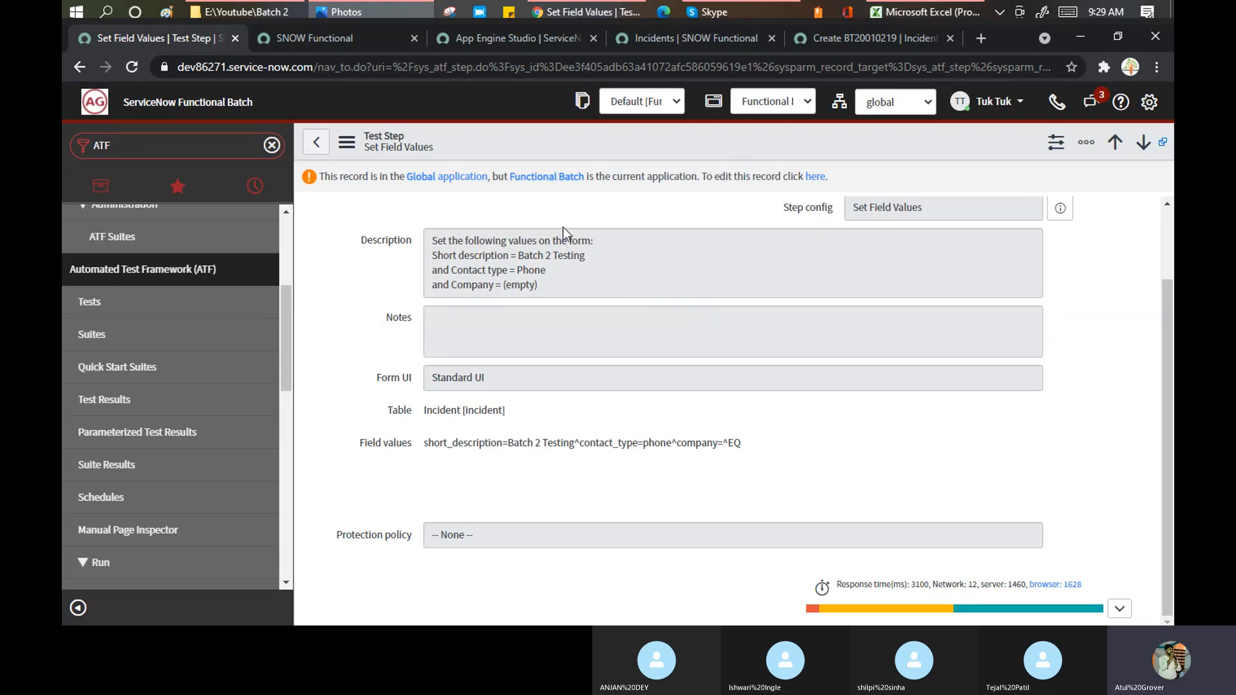
{"action": "scroll", "coordinate": [563, 232], "scroll_direction": "up", "scroll_amount": 2}
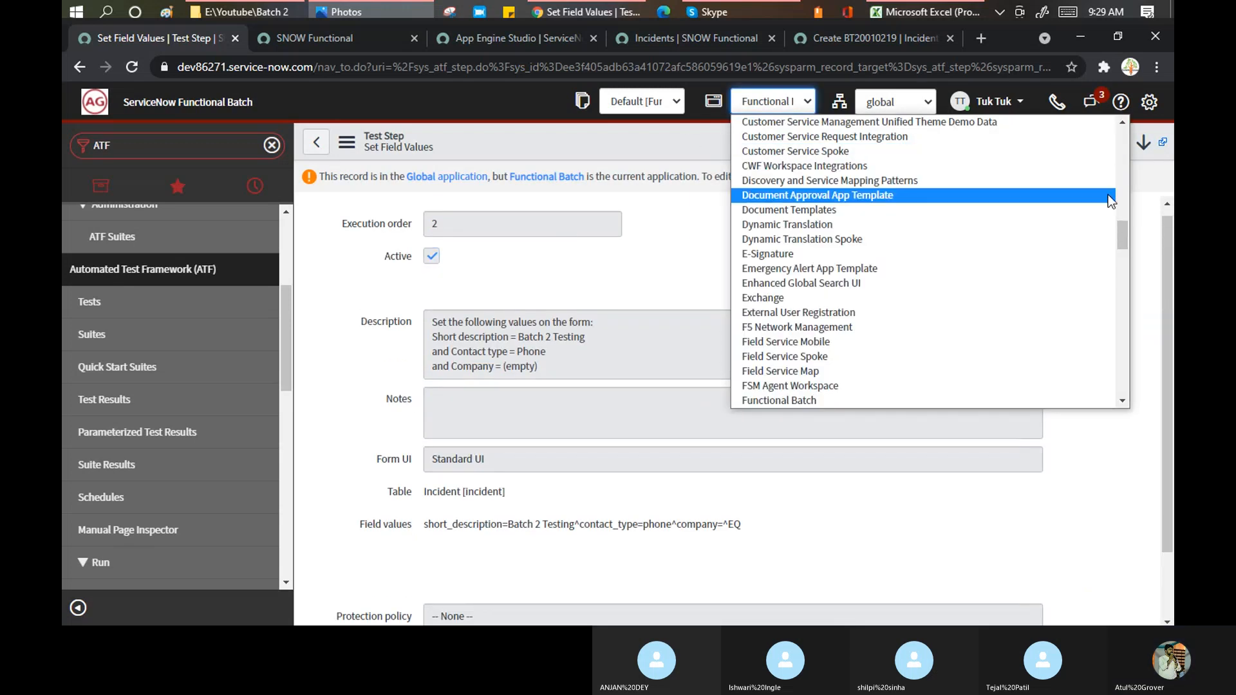
{"action": "left_click_drag", "start_coordinate": [1121, 227], "coordinate": [1123, 135]}
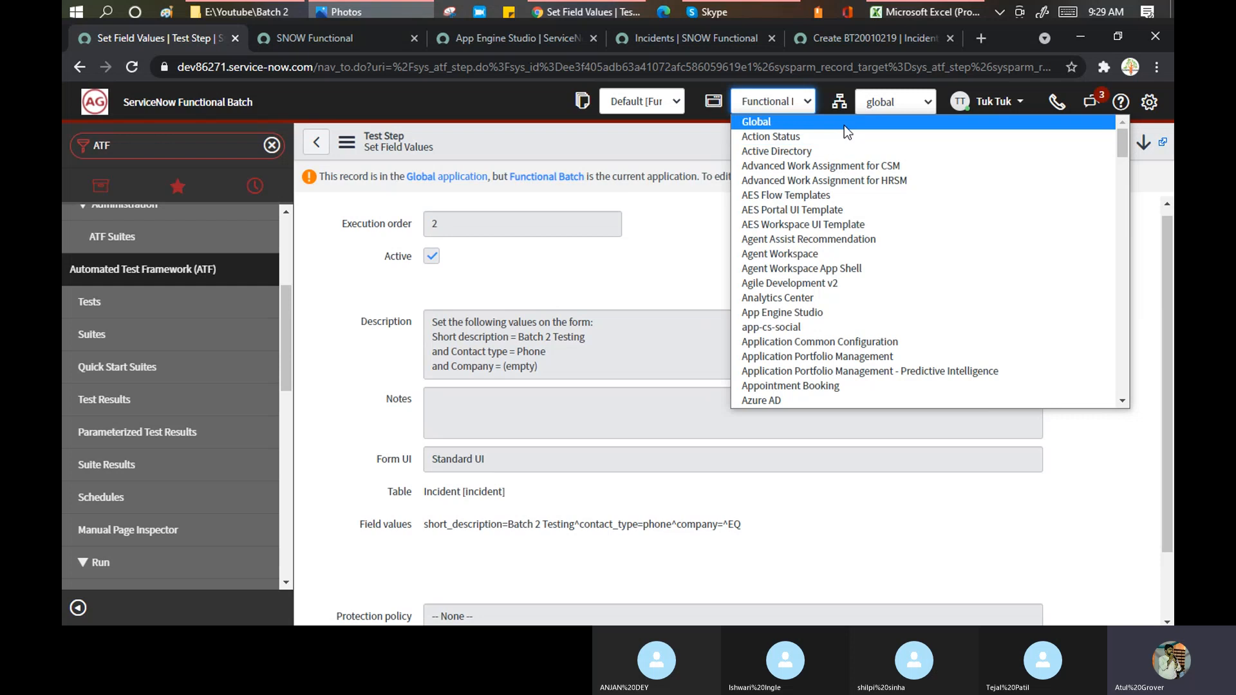
{"action": "left_click", "coordinate": [844, 123]}
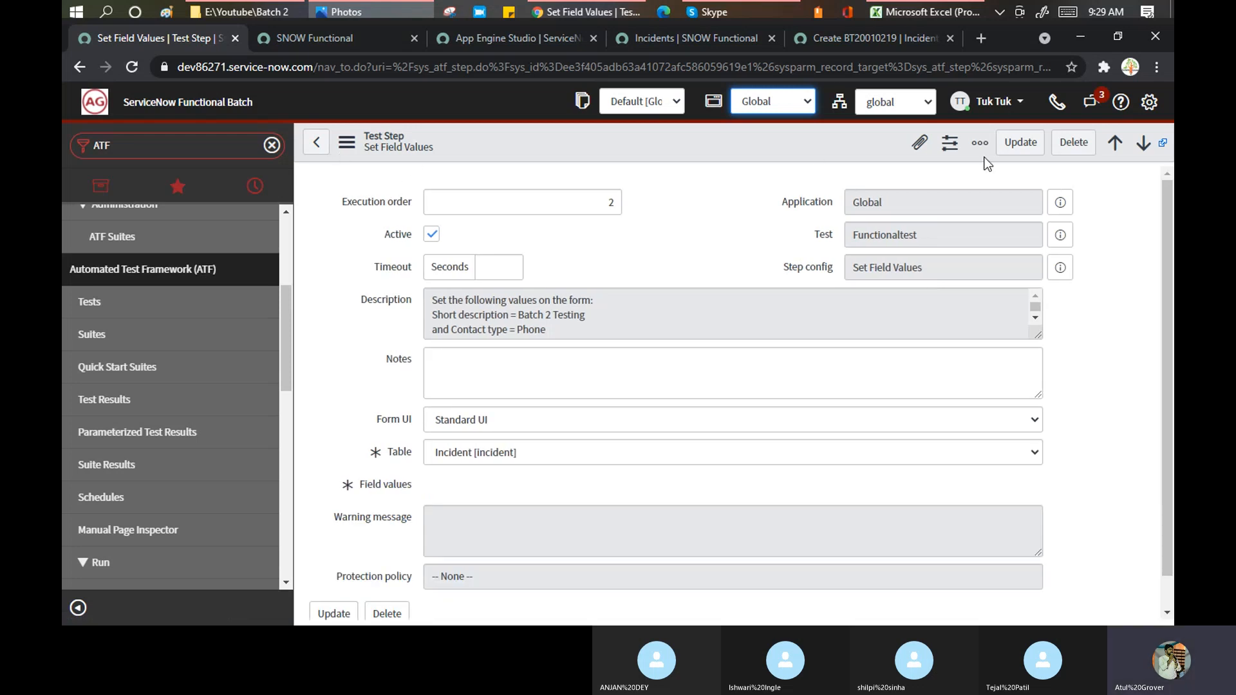
Try to update the Set Field Values step and review its Short description, Contact type and Company rows.
{"action": "left_click", "coordinate": [1015, 148]}
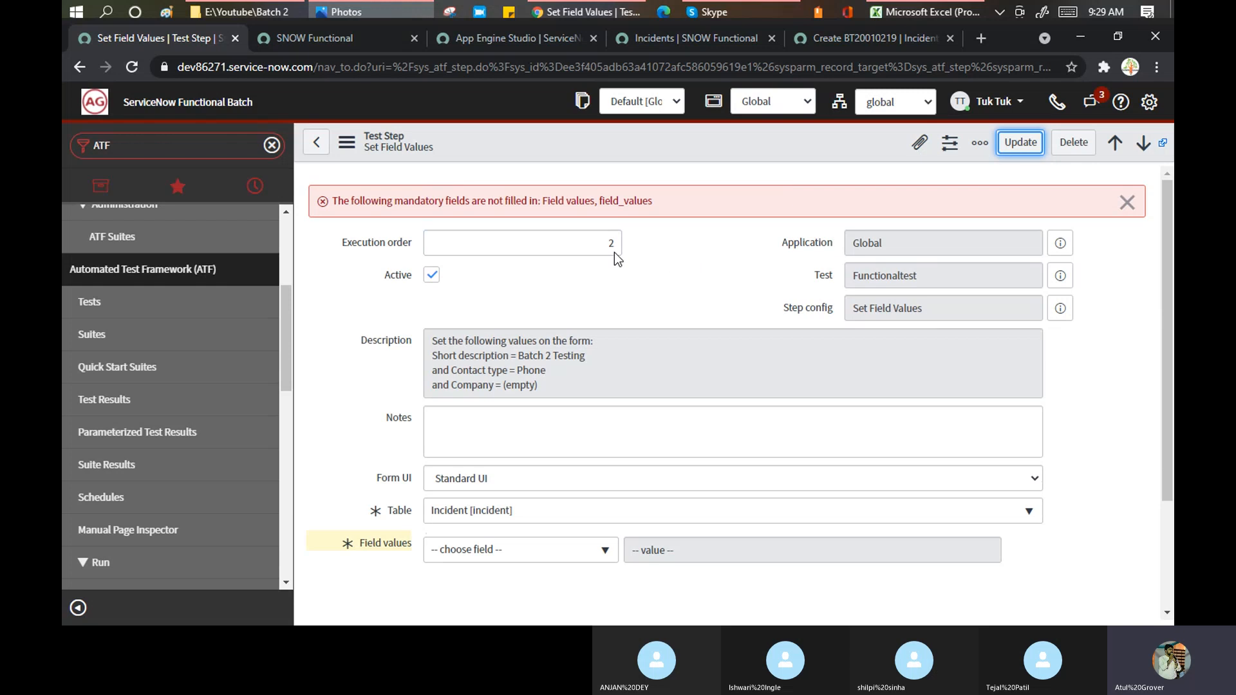
{"action": "scroll", "coordinate": [641, 272], "scroll_direction": "down", "scroll_amount": 2}
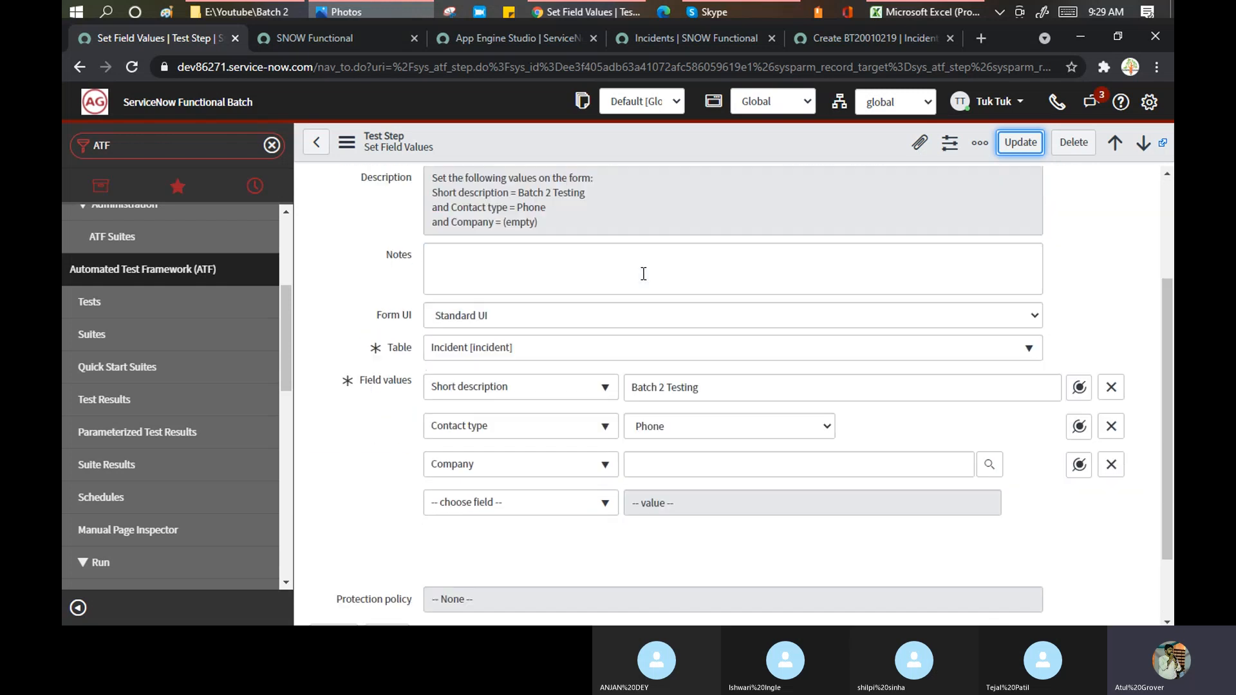
{"action": "scroll", "coordinate": [643, 274], "scroll_direction": "up", "scroll_amount": 2}
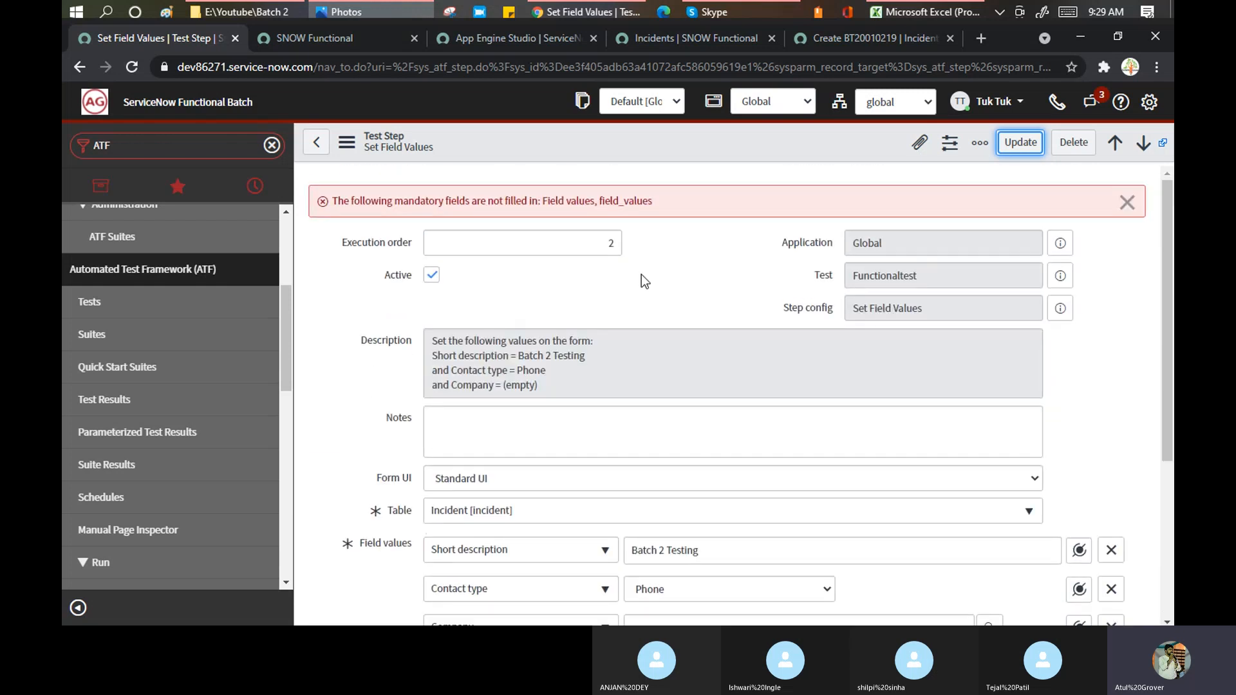
{"action": "scroll", "coordinate": [640, 277], "scroll_direction": "down", "scroll_amount": 3}
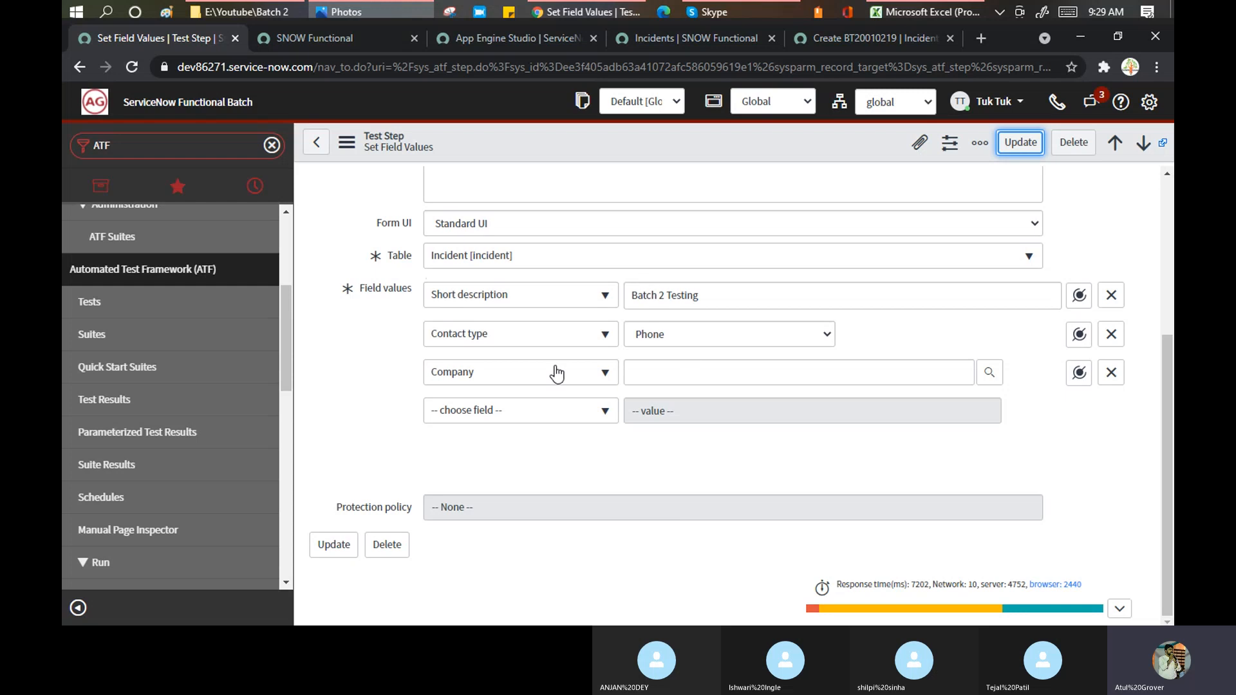
Check which mapping choices are available for the empty Company field value.
{"action": "left_click", "coordinate": [683, 375]}
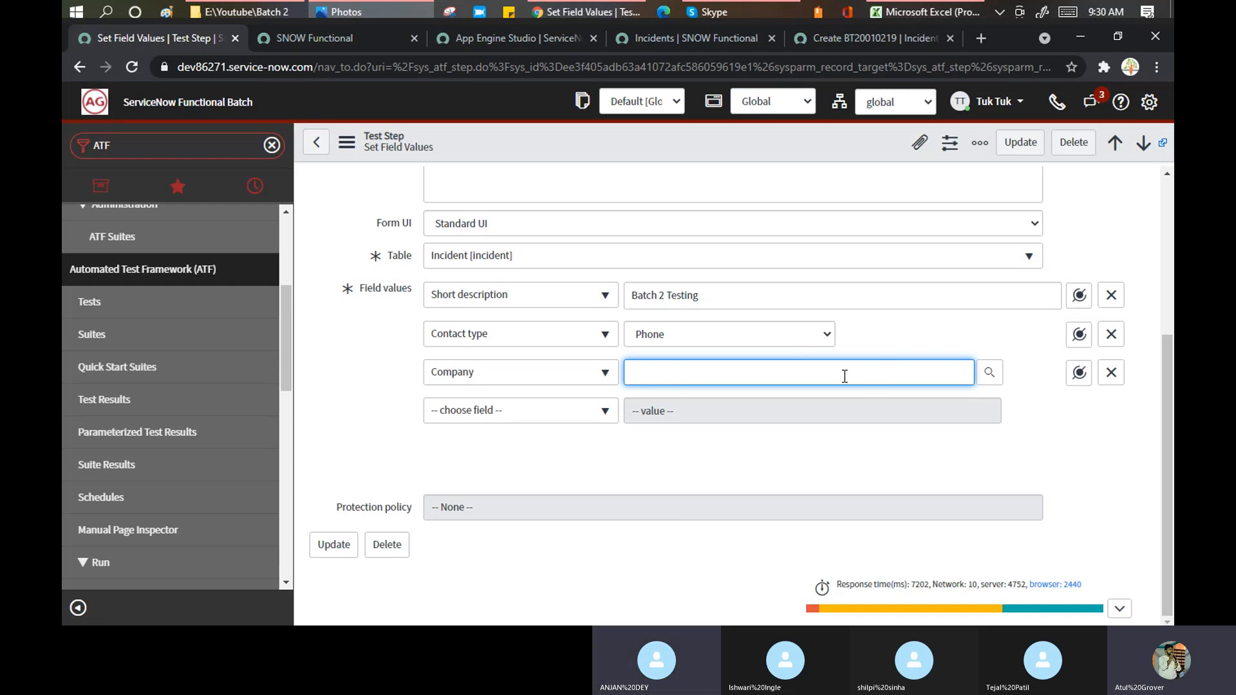
{"action": "left_click", "coordinate": [1075, 378]}
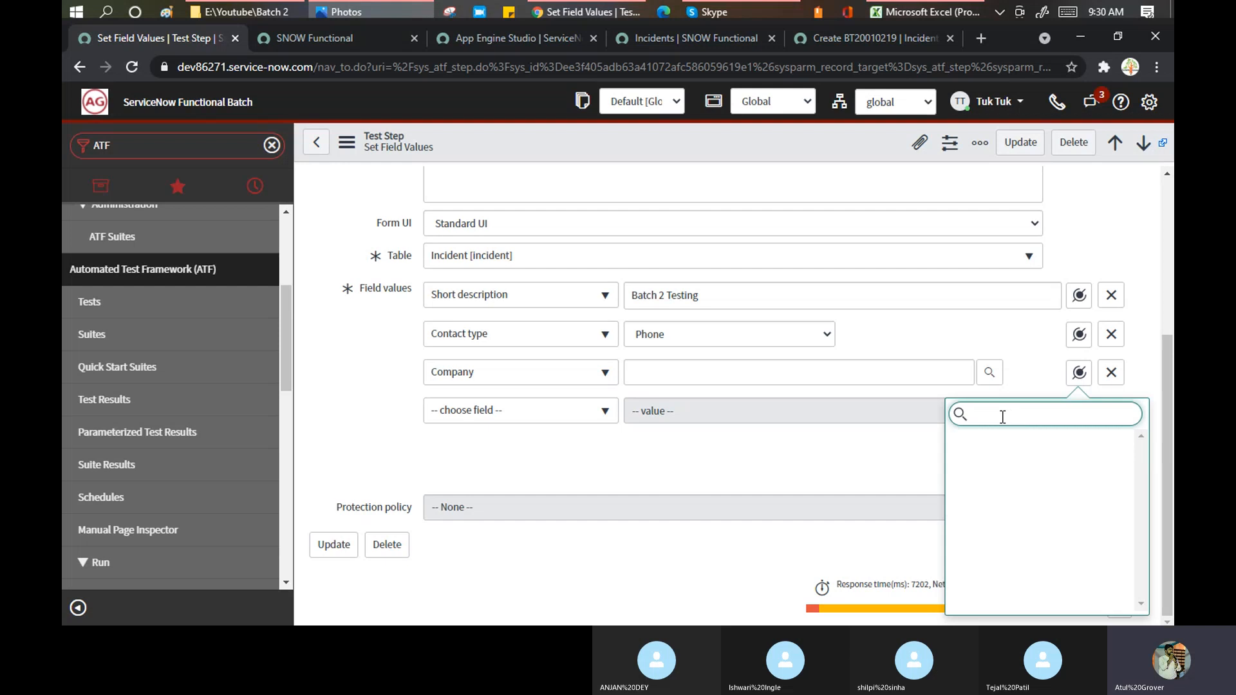
{"action": "left_click", "coordinate": [977, 344]}
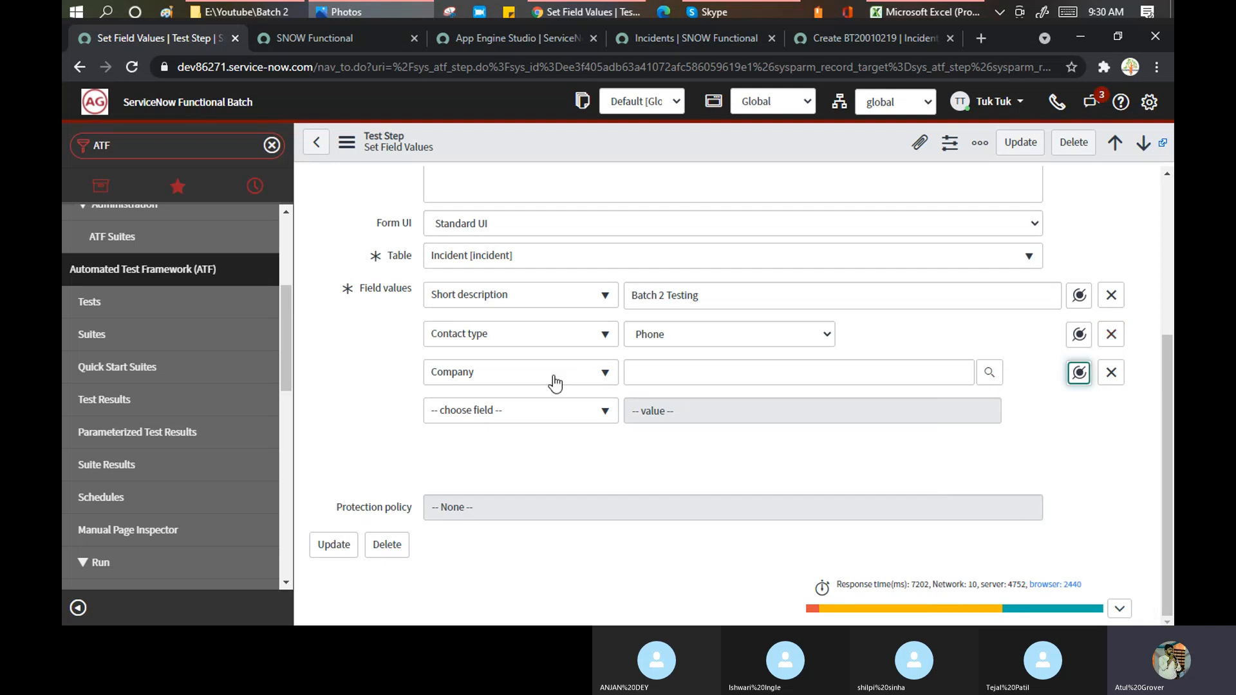
Change the Company row in the field values to Caller and add a new row for Company below it.
{"action": "left_click", "coordinate": [496, 378]}
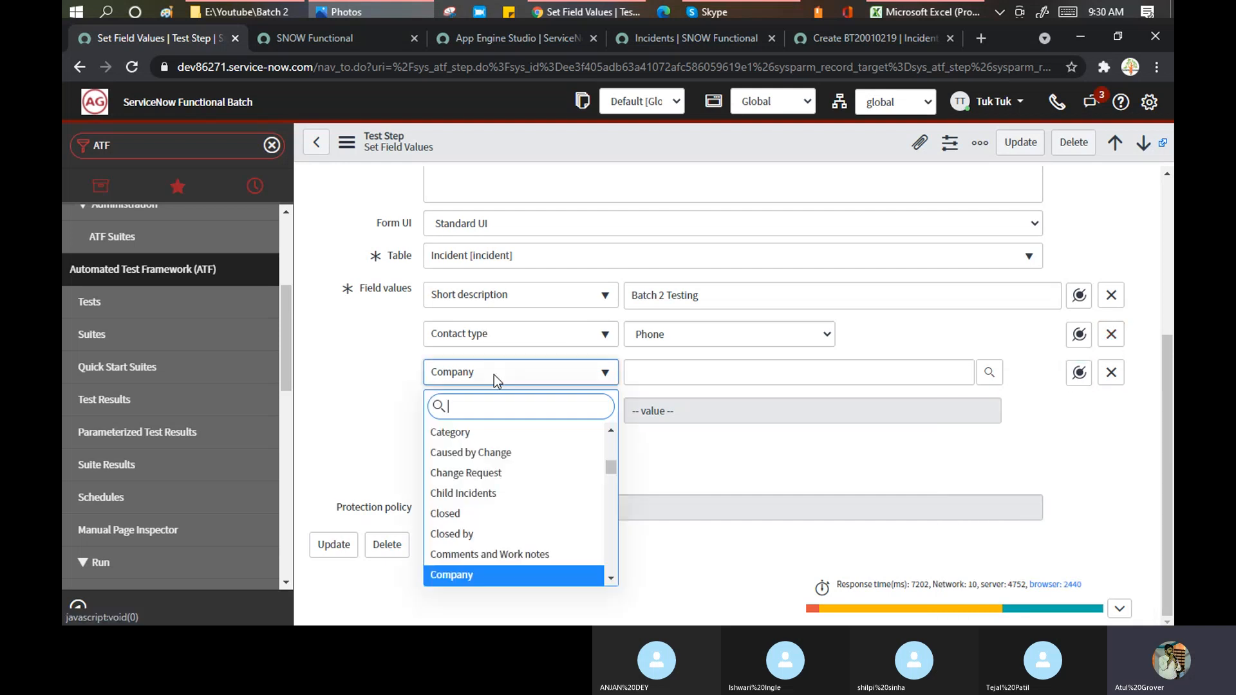
{"action": "type", "text": "cal"}
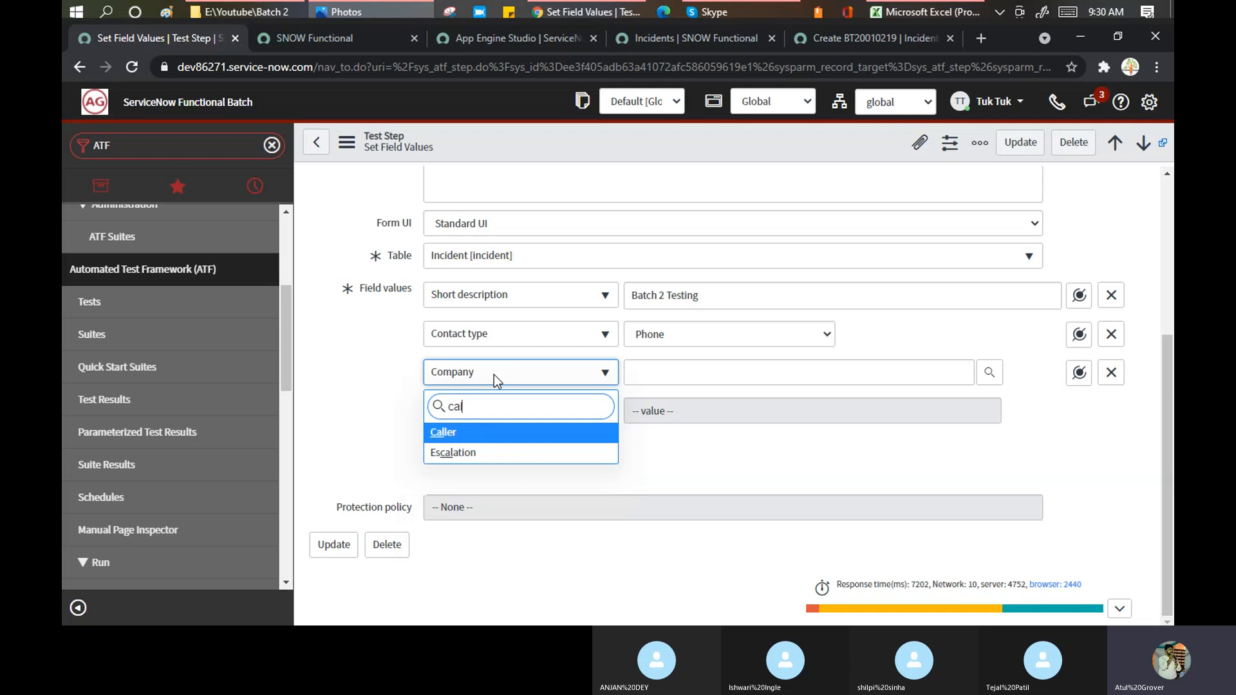
{"action": "left_click", "coordinate": [452, 432]}
{"action": "left_click", "coordinate": [475, 412]}
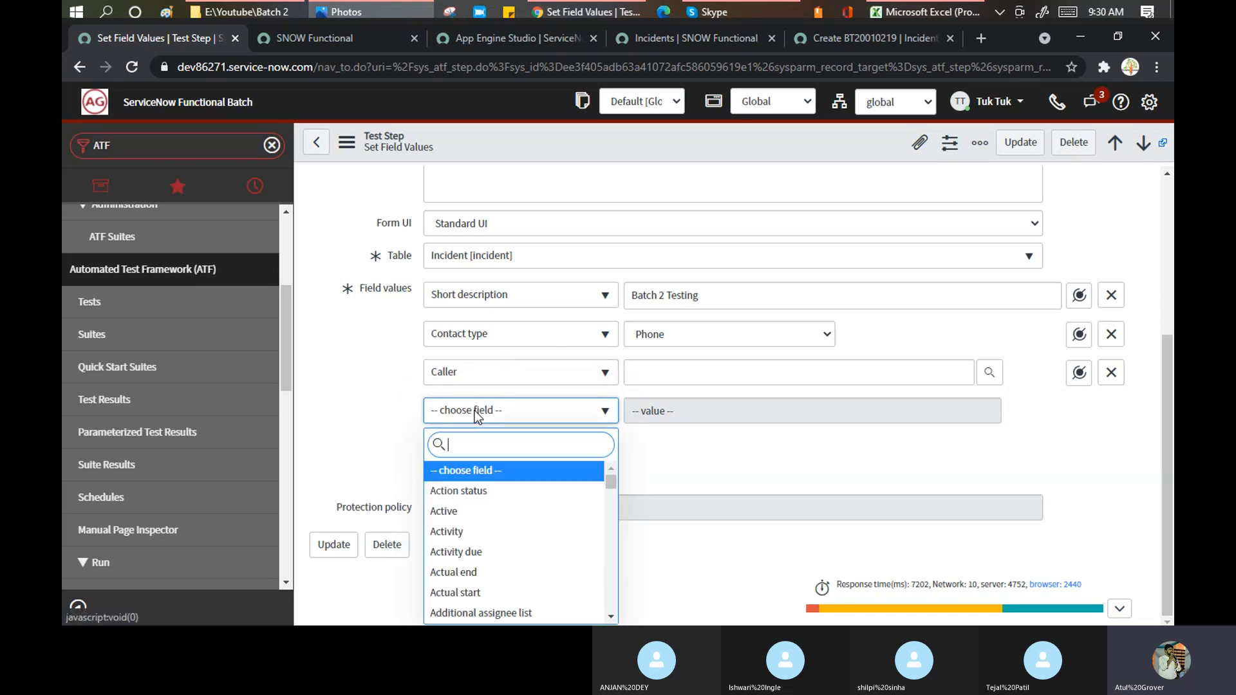
{"action": "type", "text": "com"}
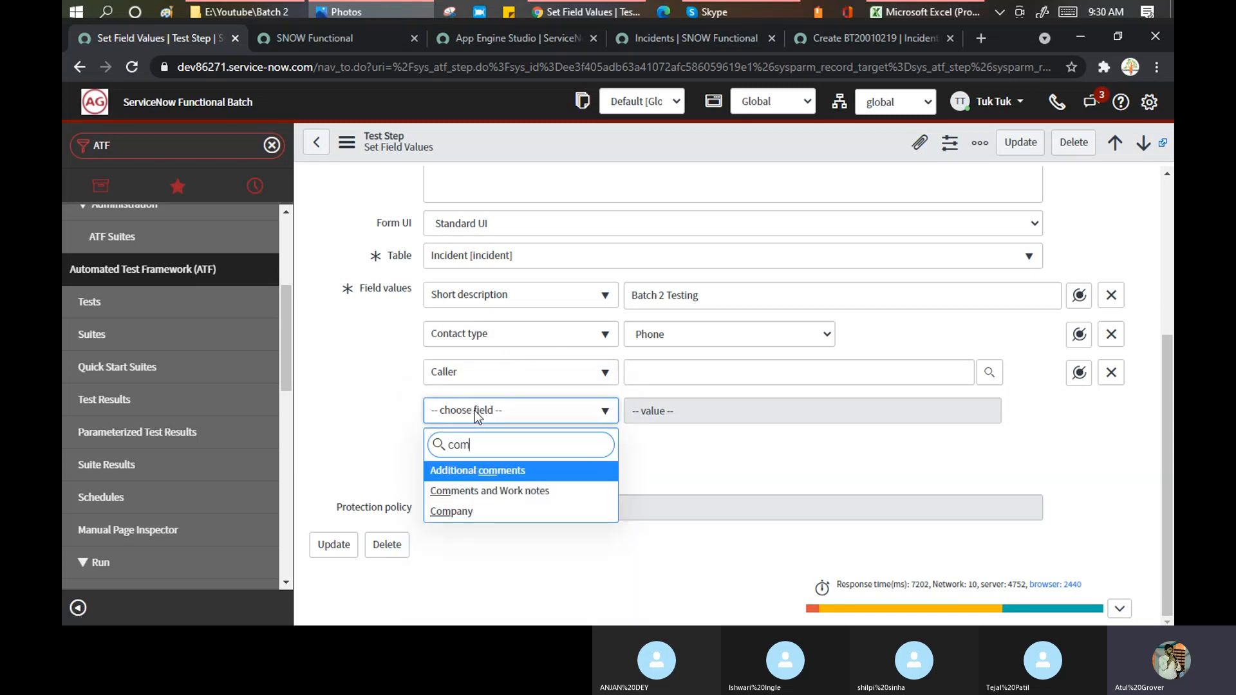
{"action": "left_click", "coordinate": [451, 511]}
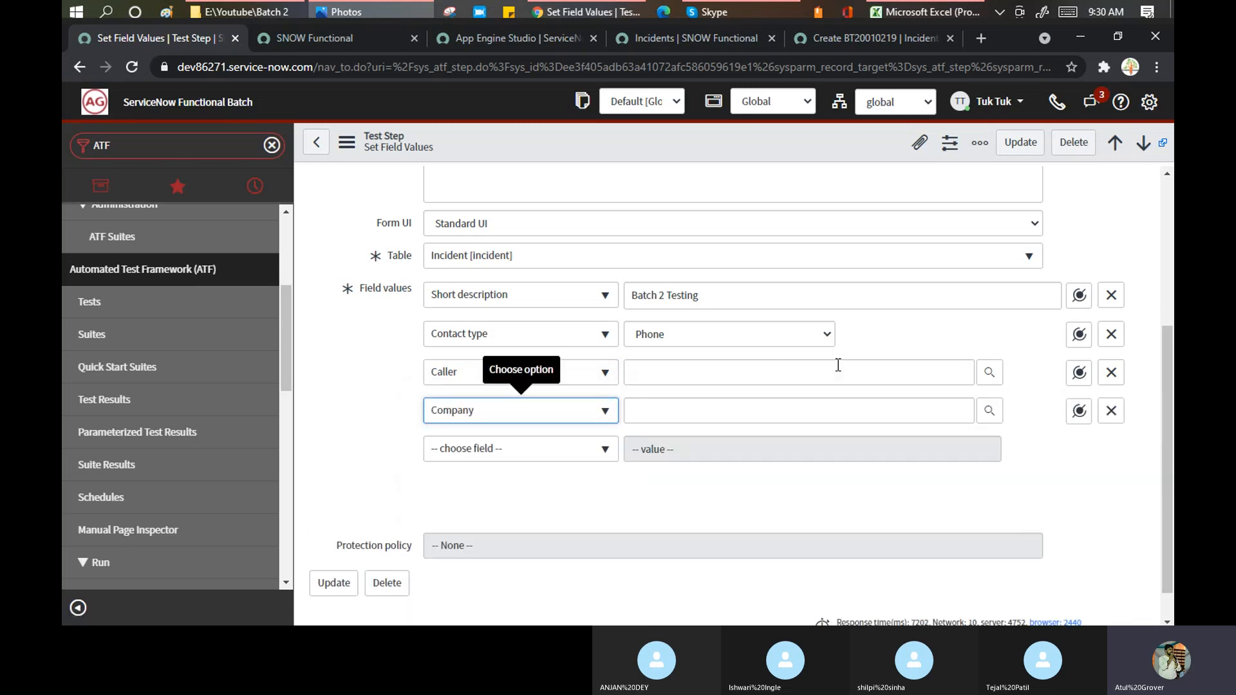
Check the mapping choices for the Company and Caller rows, and set the Caller value to the current user's name.
{"action": "left_click", "coordinate": [1078, 410]}
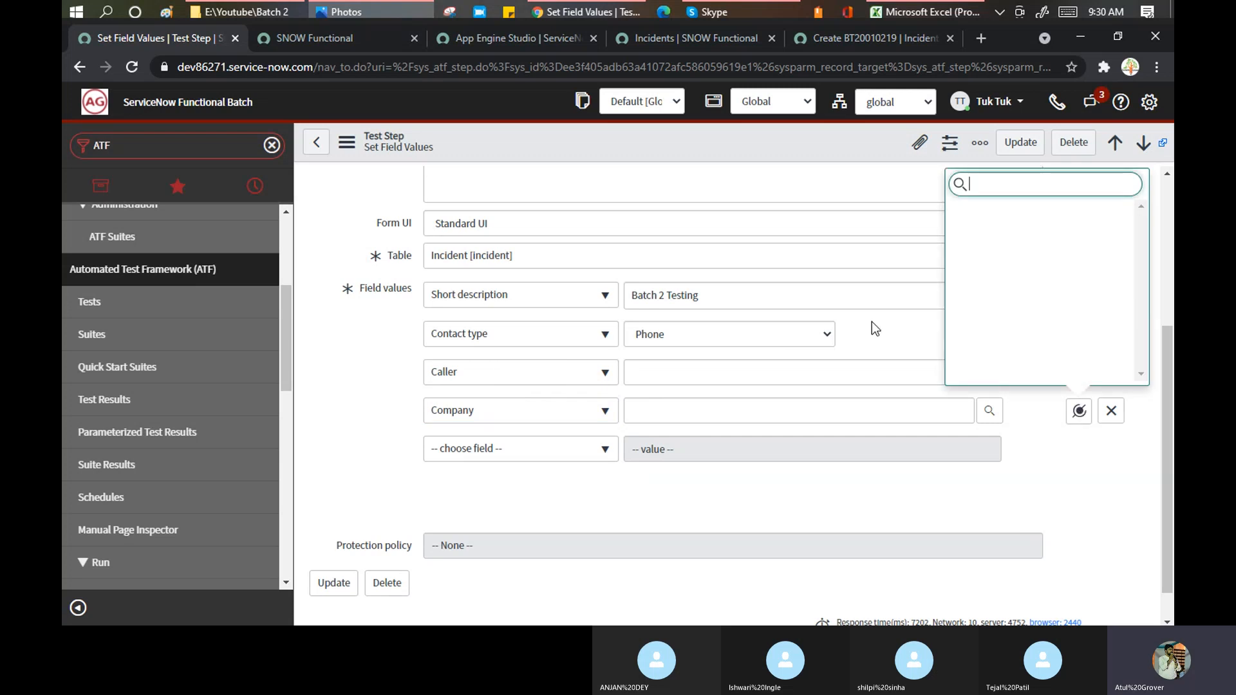
{"action": "key", "text": "Escape"}
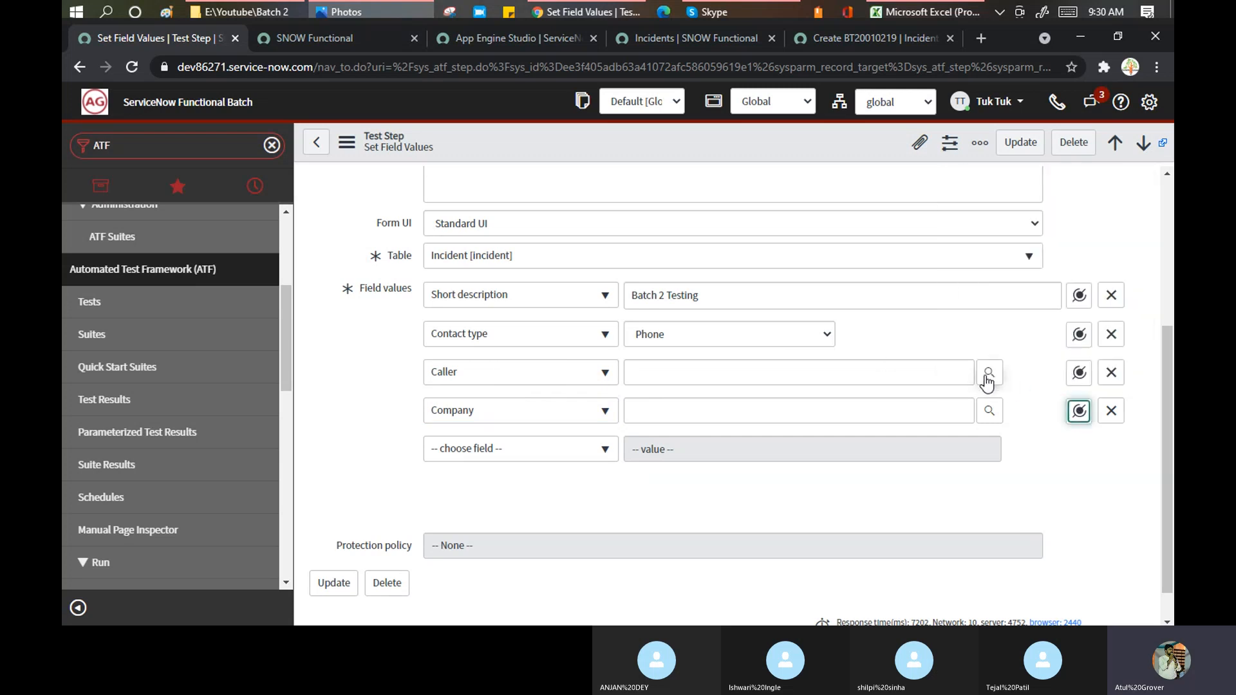
{"action": "left_click", "coordinate": [1079, 373]}
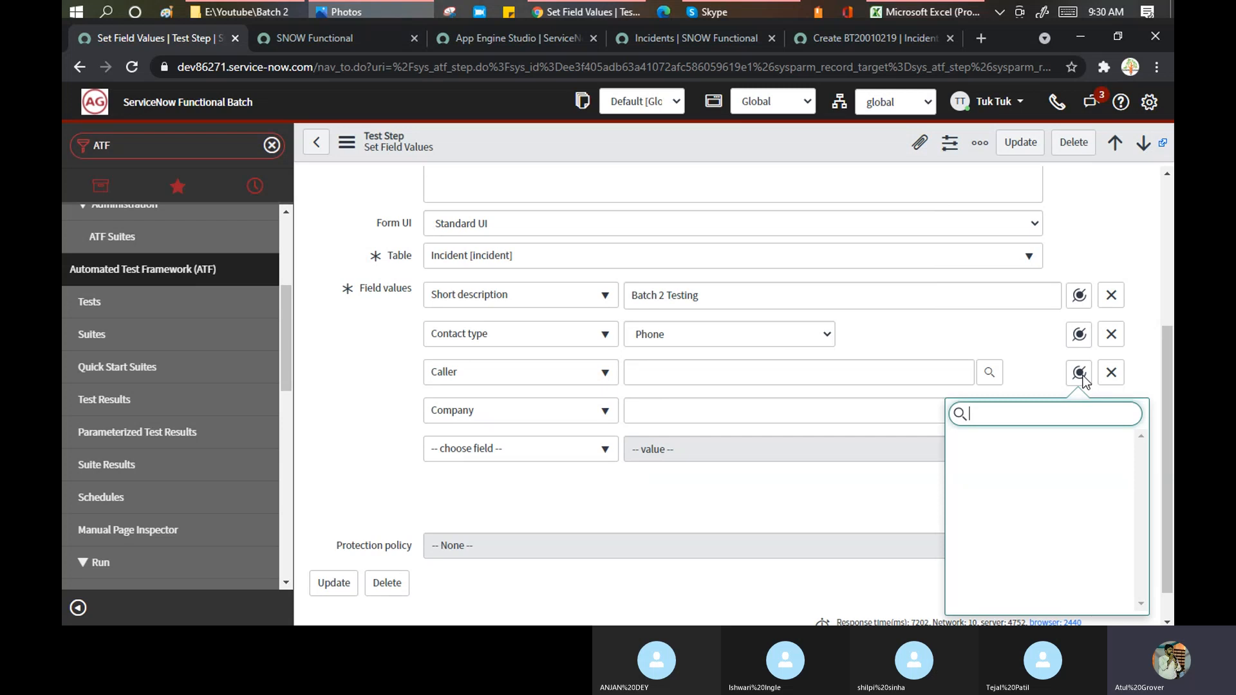
{"action": "key", "text": "Escape"}
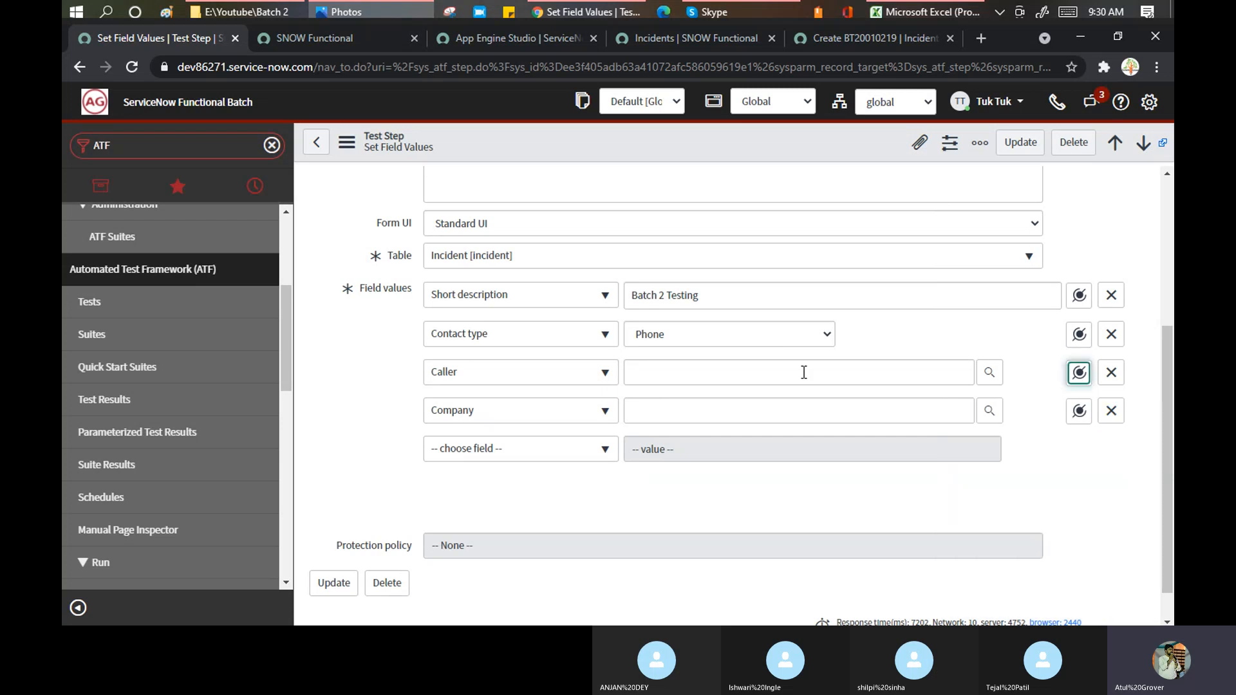
{"action": "left_click", "coordinate": [804, 373]}
{"action": "type", "text": "Tuk"}
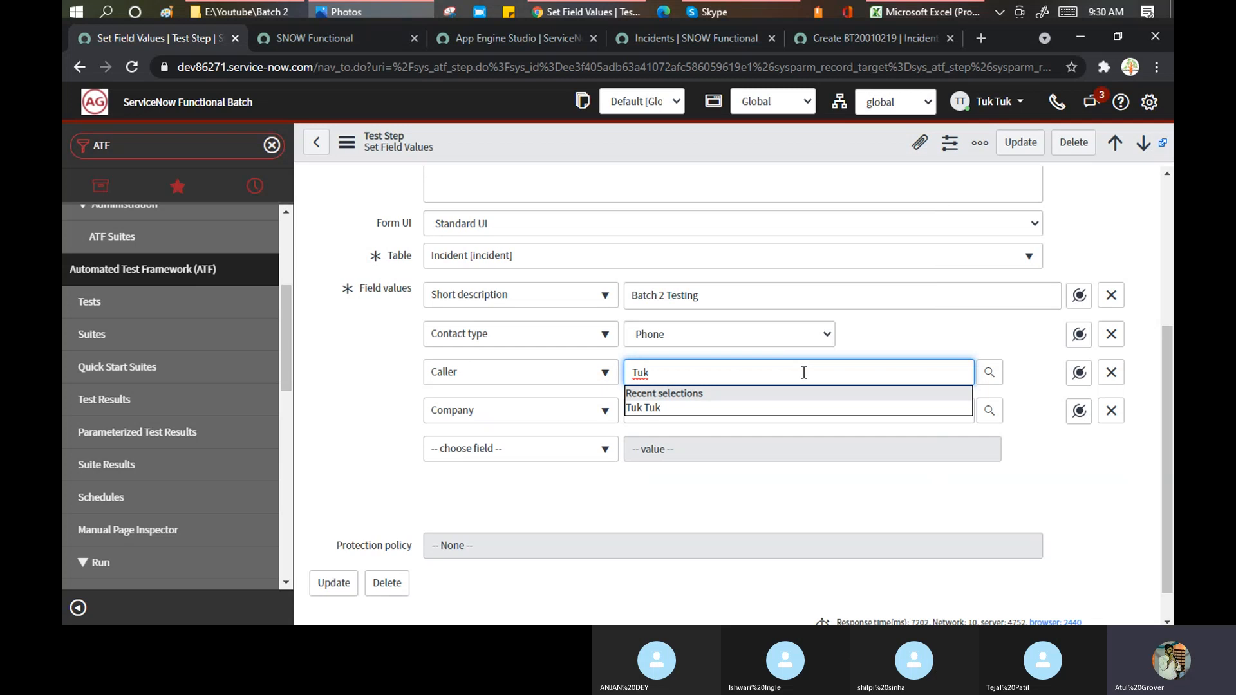
{"action": "left_click", "coordinate": [763, 408]}
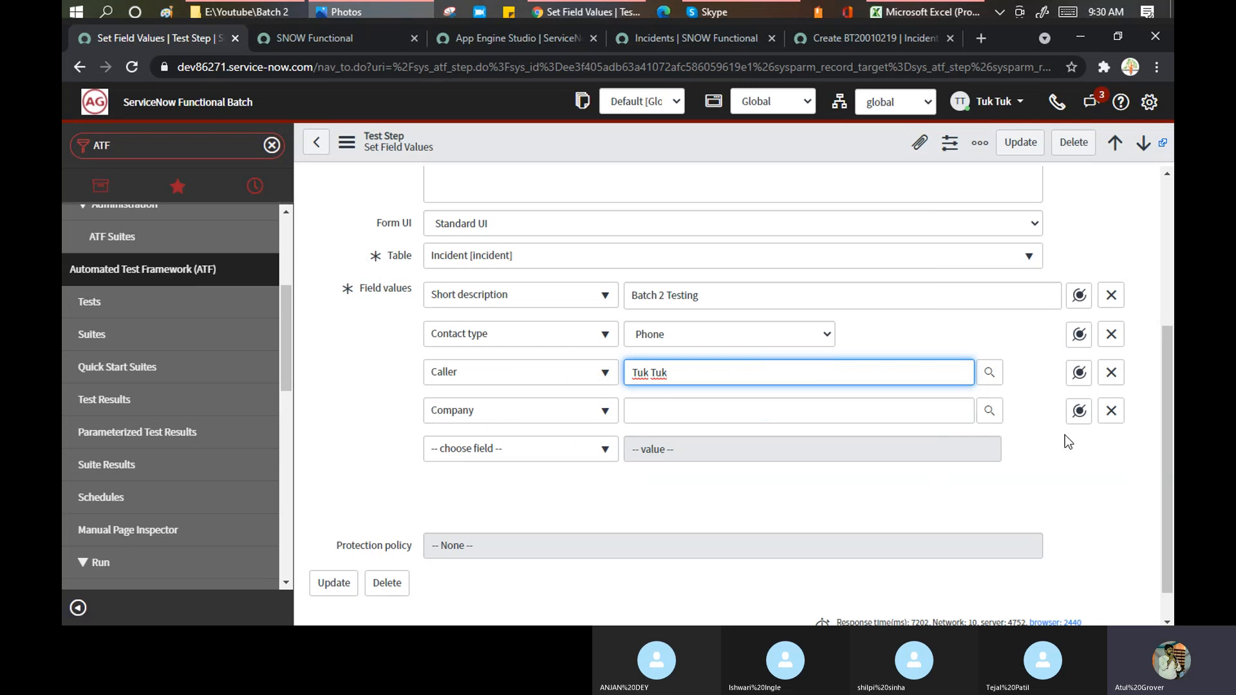
Recheck the Company mapping choices and try to save the step with Caller filled in and Company empty.
{"action": "left_click", "coordinate": [1084, 413]}
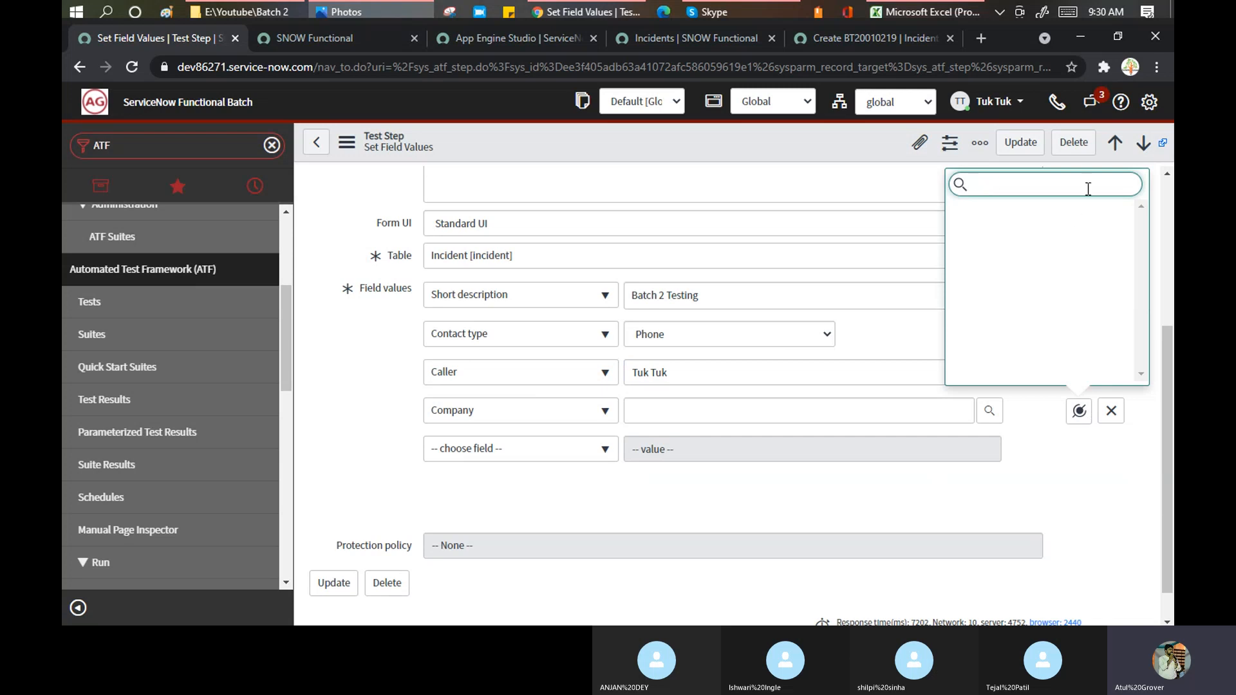
{"action": "left_click", "coordinate": [1065, 473]}
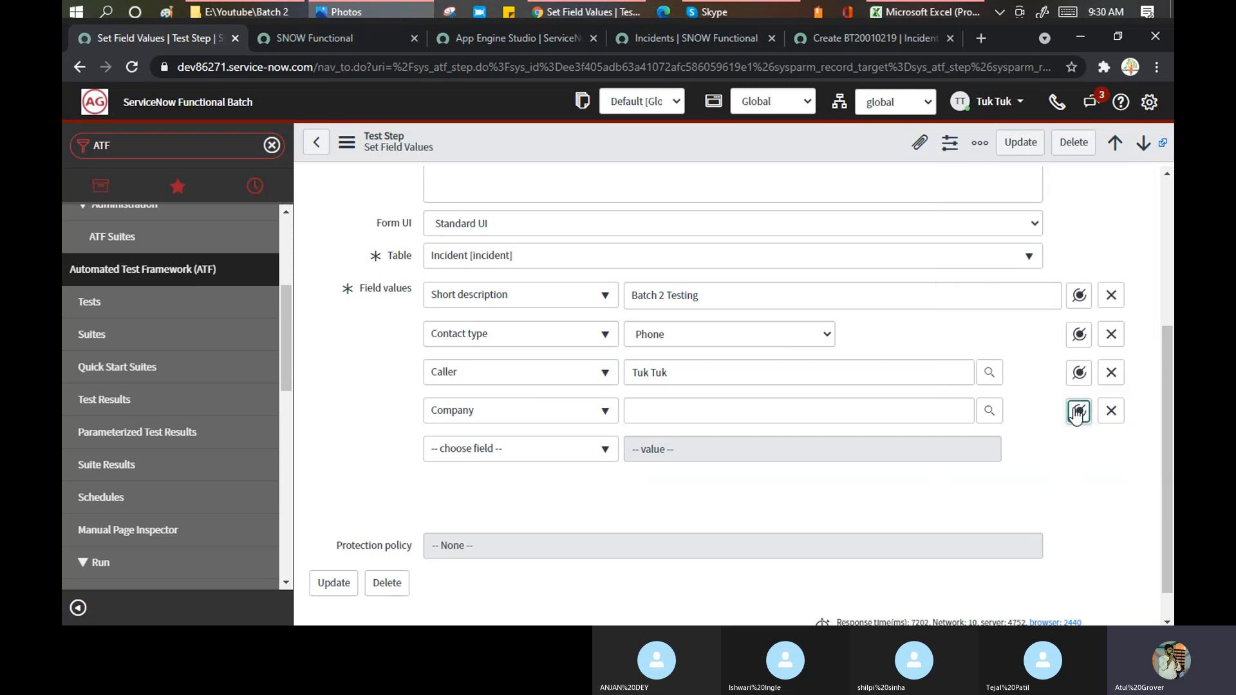
{"action": "right_click", "coordinate": [665, 129]}
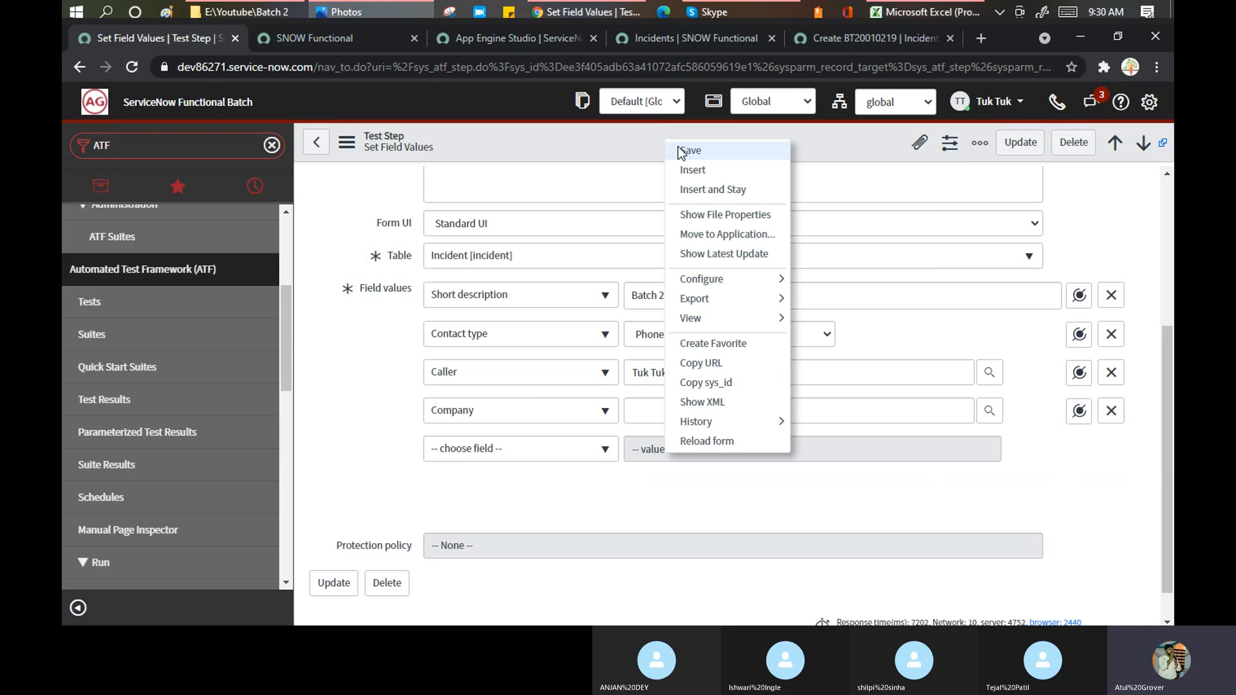
{"action": "left_click", "coordinate": [678, 146]}
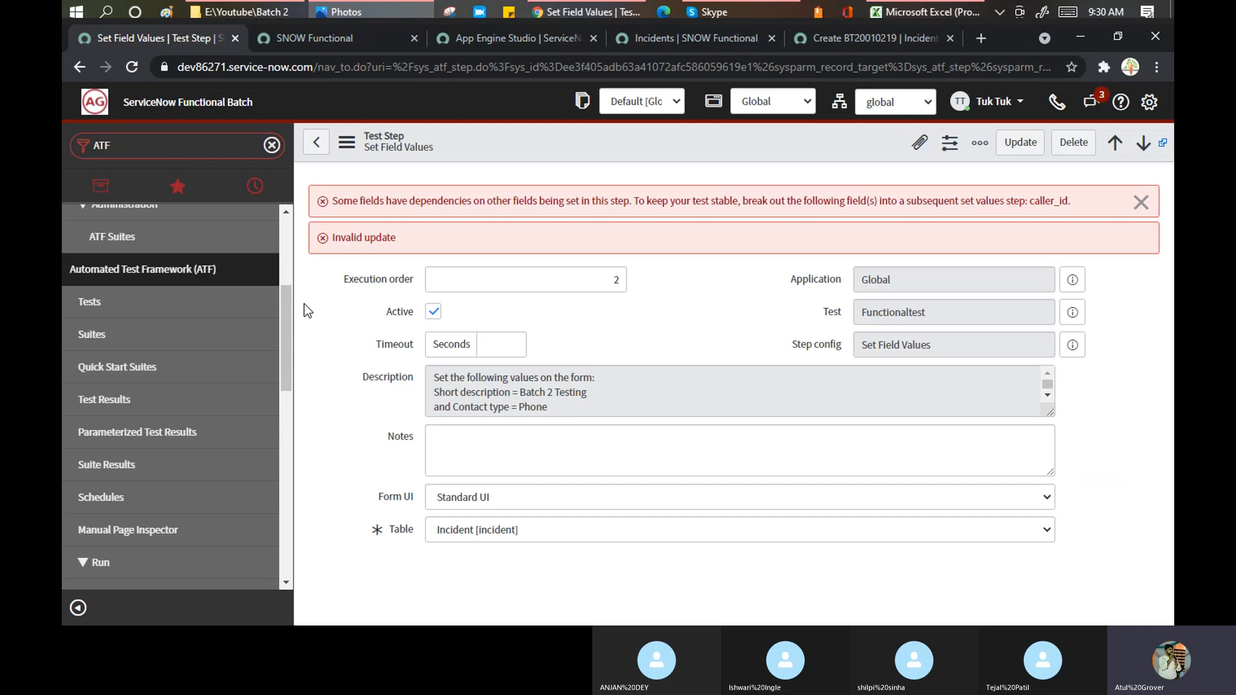
Read the error about dependent fields and set the Company field value to "Service now".
{"action": "left_click_drag", "start_coordinate": [504, 205], "coordinate": [1080, 206]}
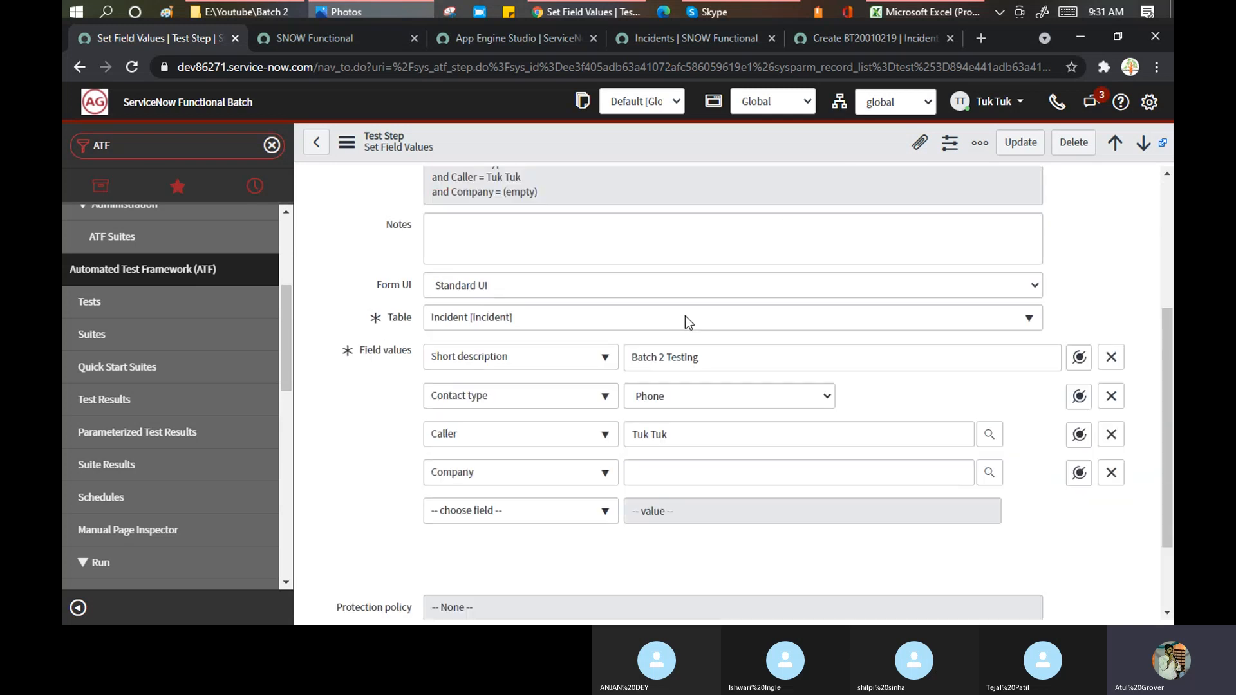
{"action": "scroll", "coordinate": [686, 322], "scroll_direction": "down", "scroll_amount": 4}
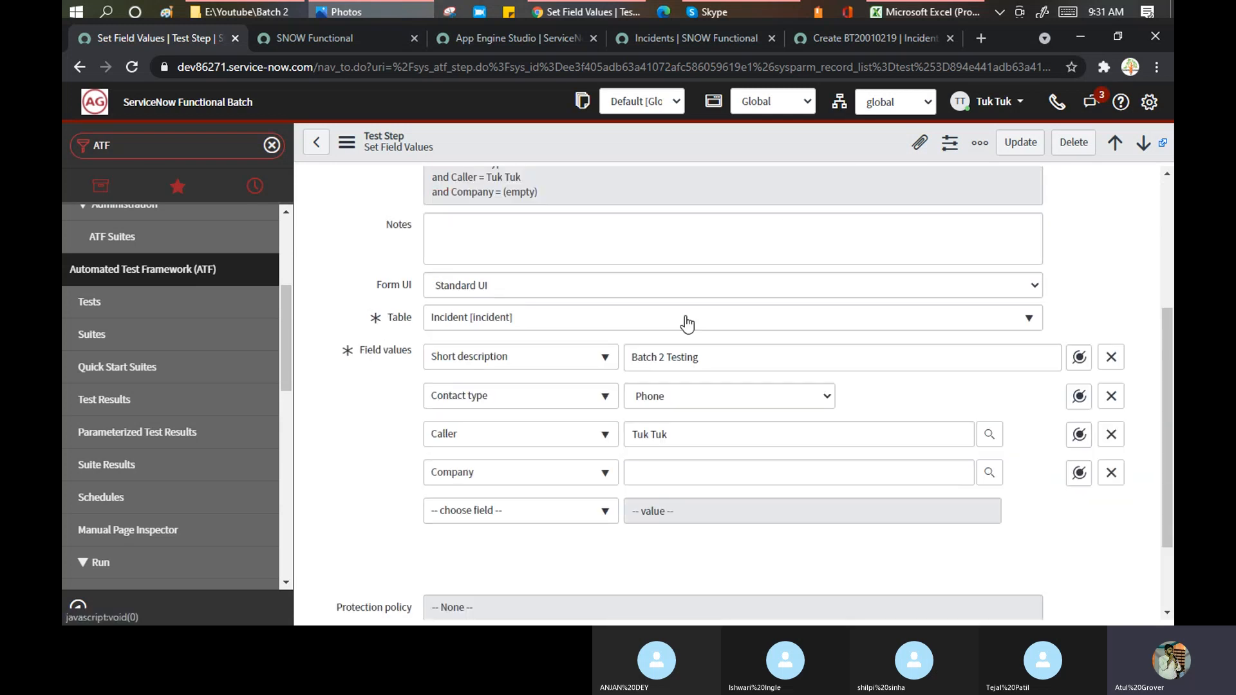
{"action": "left_click", "coordinate": [686, 469]}
{"action": "type", "text": "Ser"}
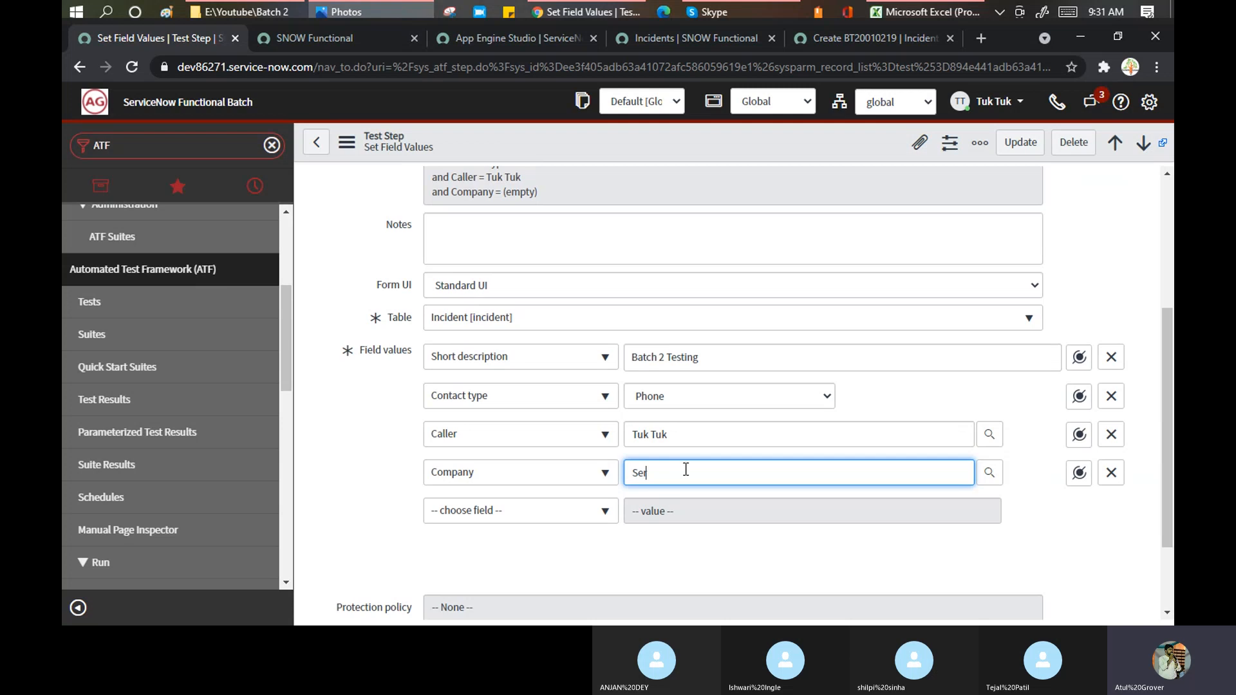
{"action": "type", "text": "vice now"}
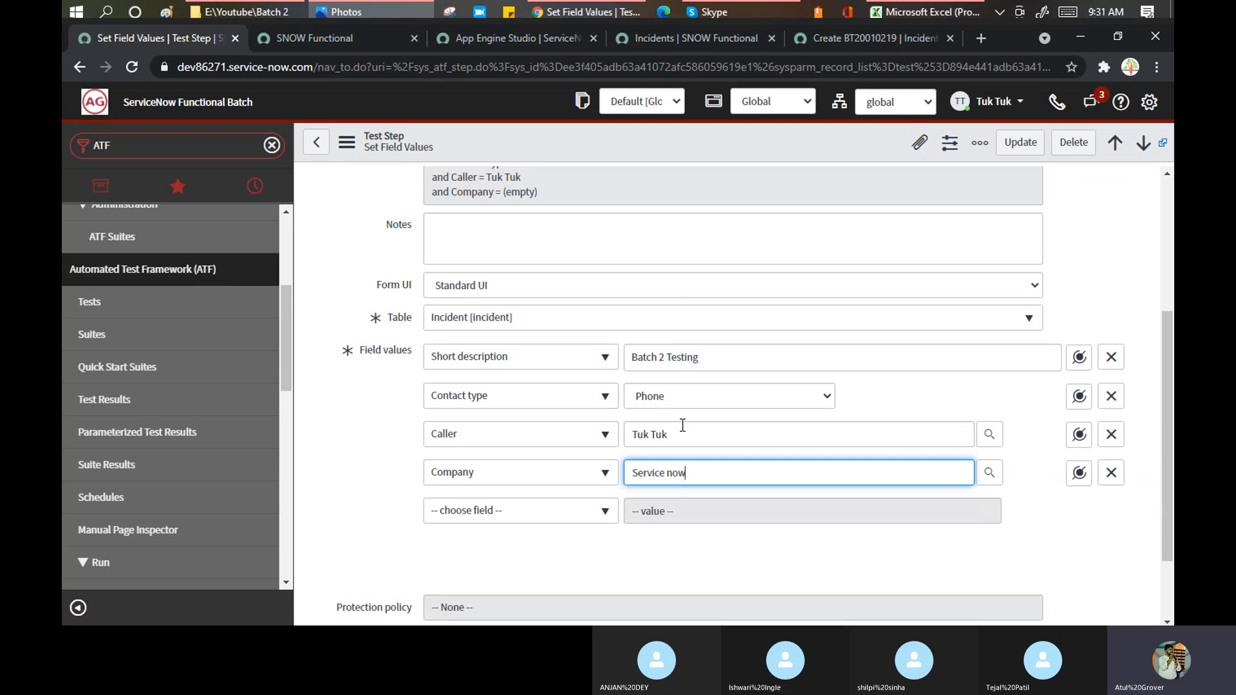
Remove the Caller row from the field values and save the Set Field Values step.
{"action": "left_click", "coordinate": [1111, 435]}
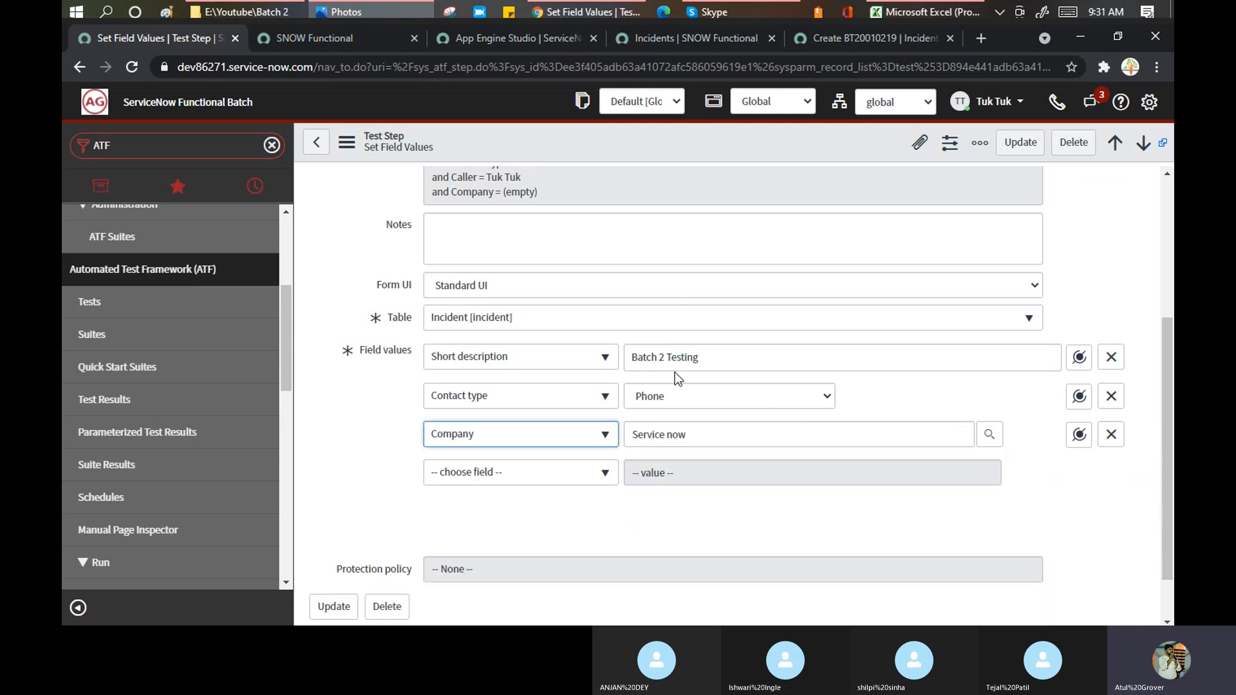
{"action": "right_click", "coordinate": [681, 142]}
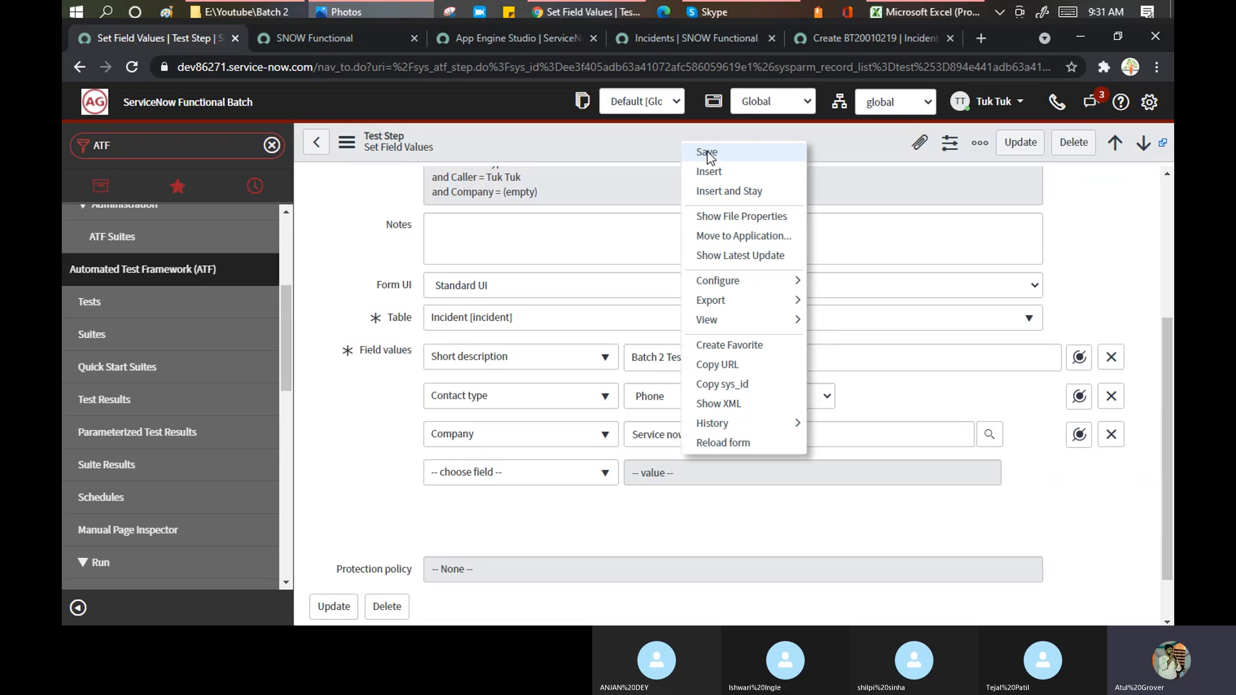
{"action": "left_click", "coordinate": [708, 154]}
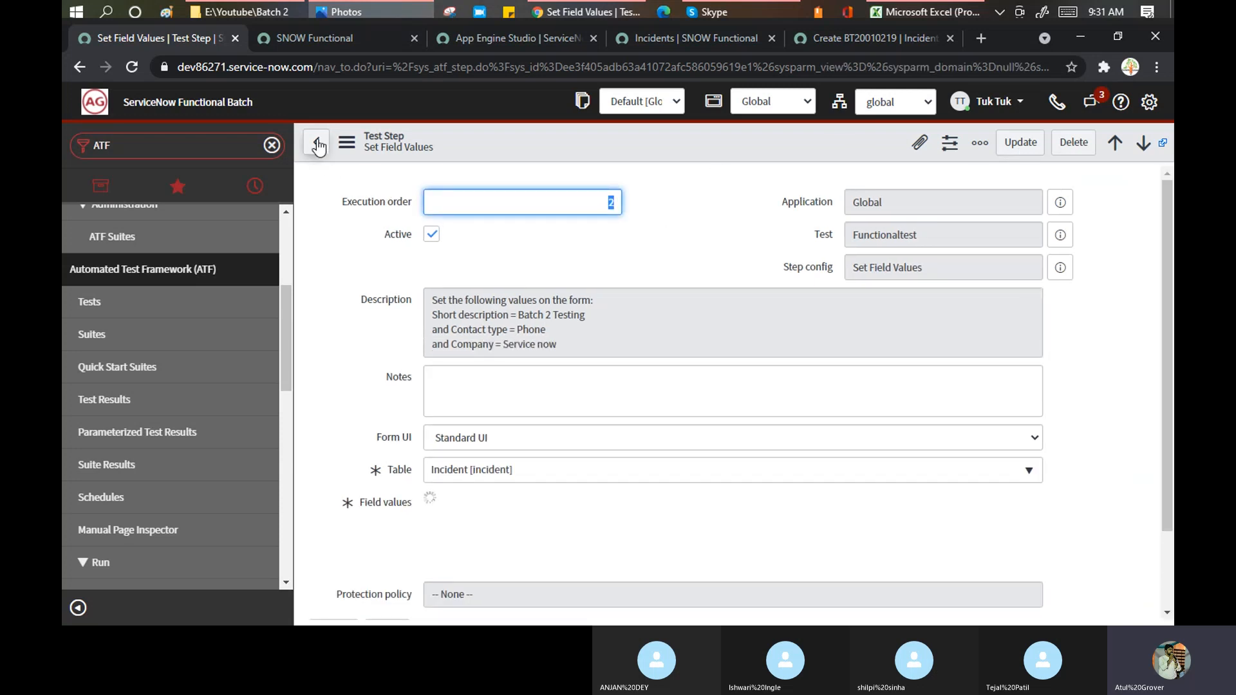
Open the Functionaltest record from the step's Test reference and run the test in the current Chrome session.
{"action": "left_click", "coordinate": [1060, 235]}
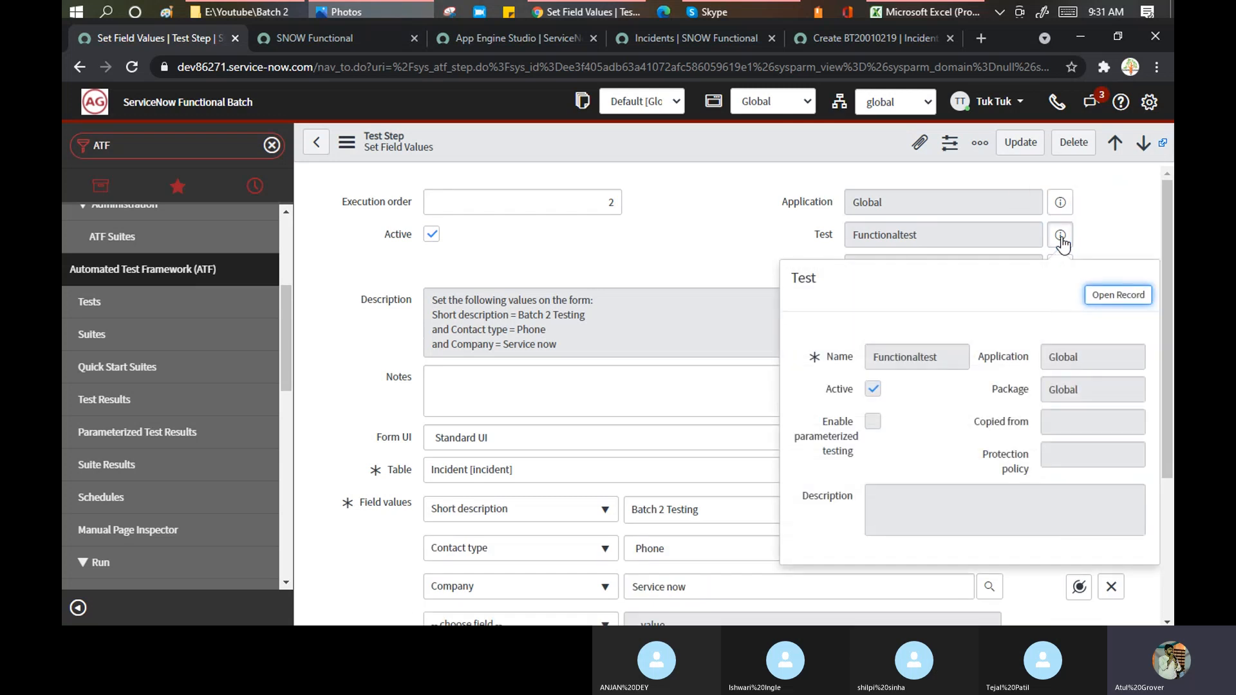
{"action": "left_click", "coordinate": [1120, 298]}
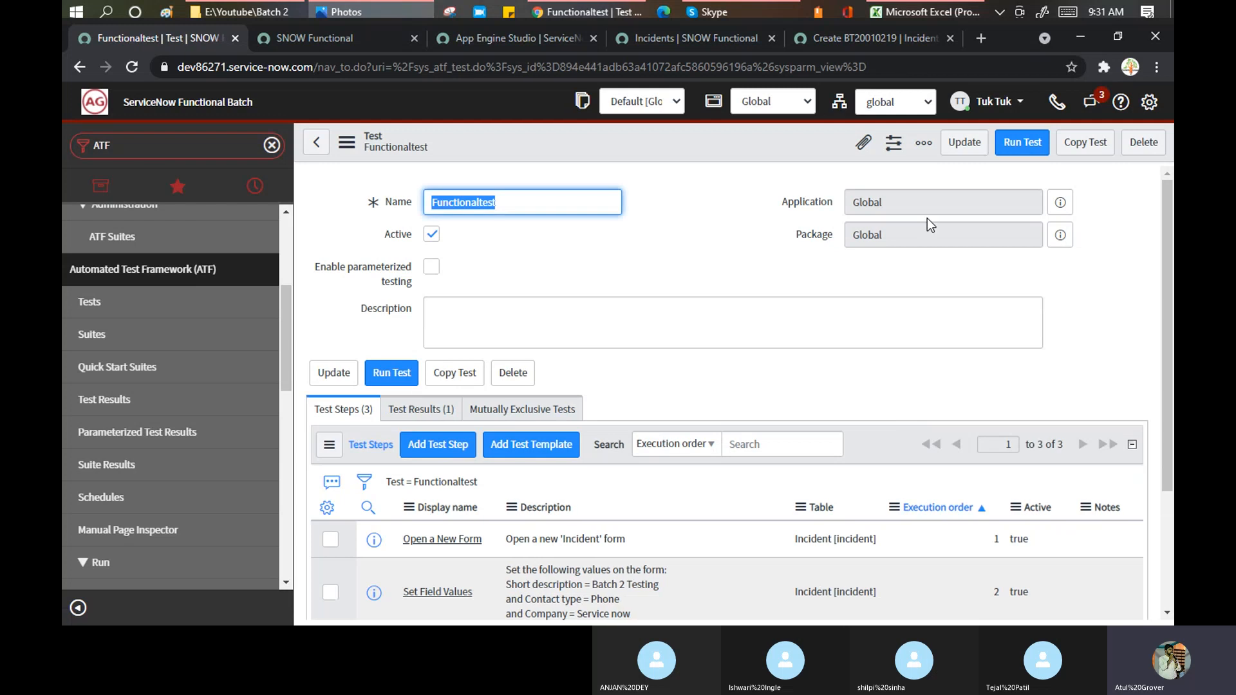
{"action": "left_click", "coordinate": [1017, 149]}
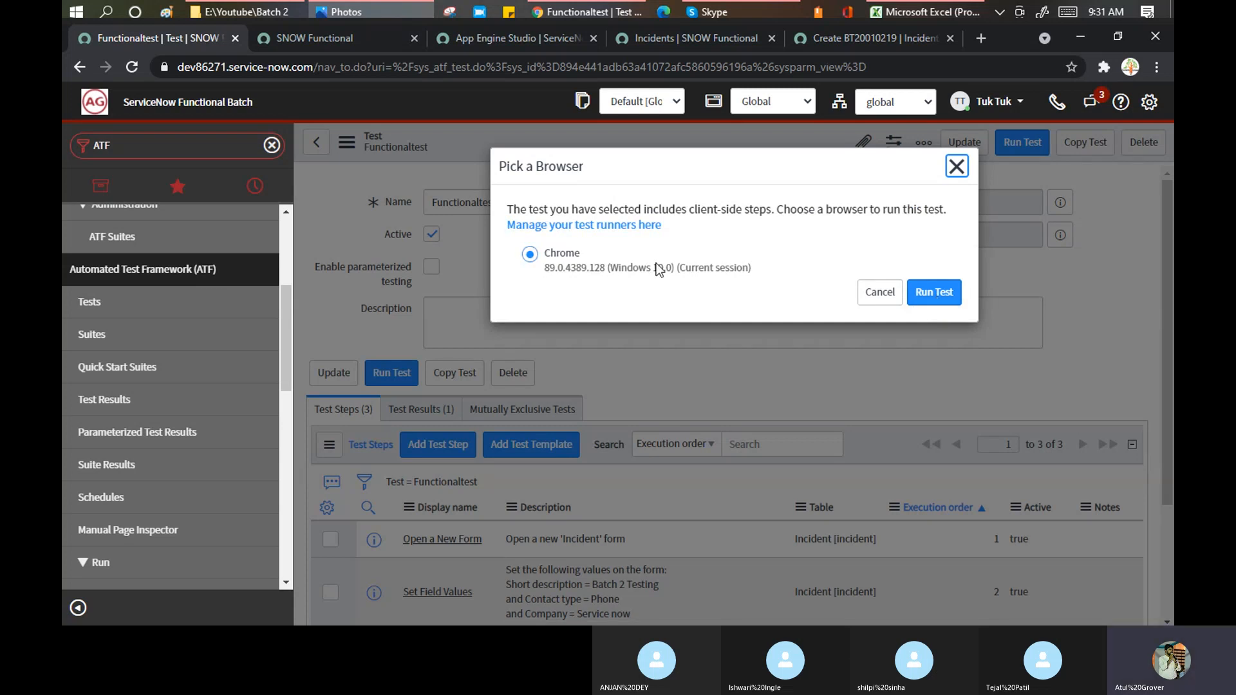
{"action": "left_click", "coordinate": [940, 303]}
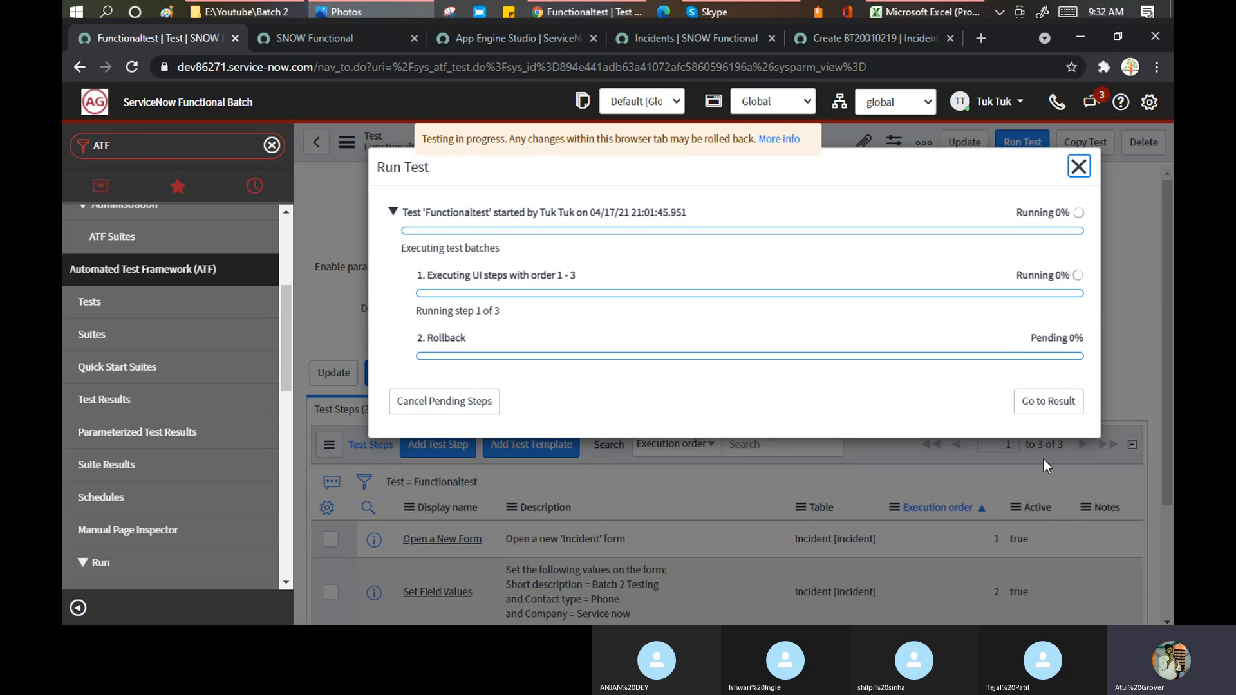
Look through the test runner and the other open browser tabs, ending on the blank incident form.
{"action": "left_click", "coordinate": [292, 29]}
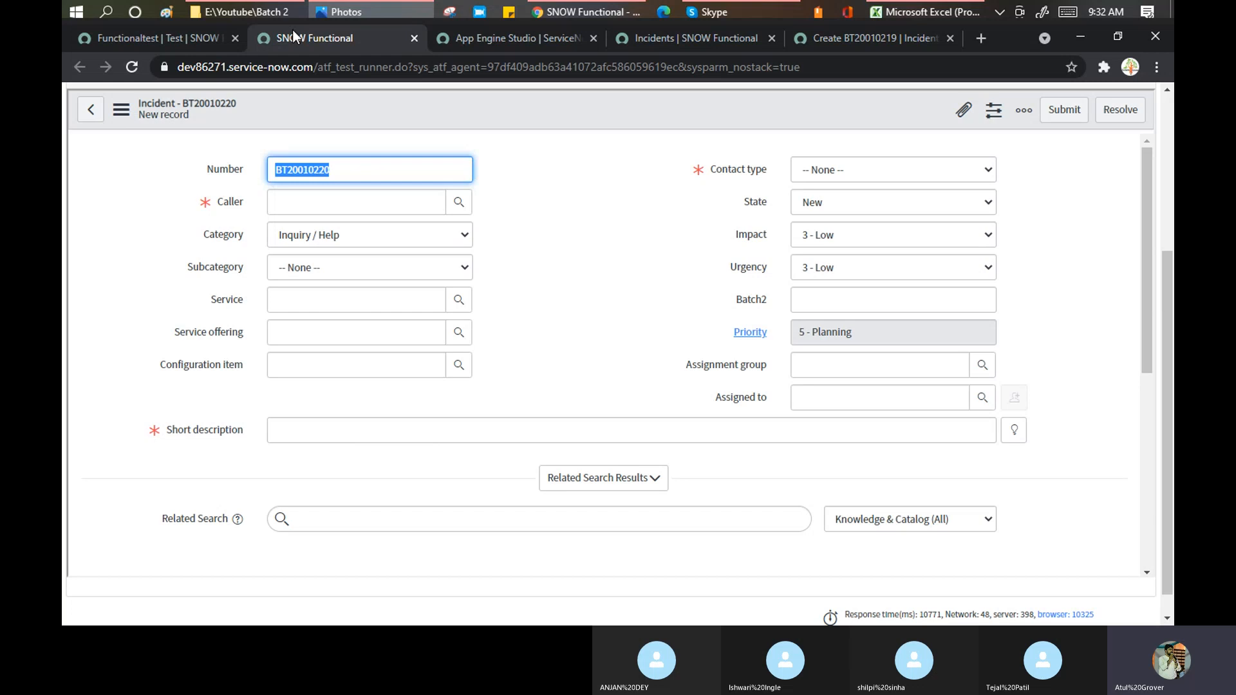
{"action": "left_click", "coordinate": [545, 37]}
{"action": "left_click", "coordinate": [698, 40]}
{"action": "left_click", "coordinate": [842, 38]}
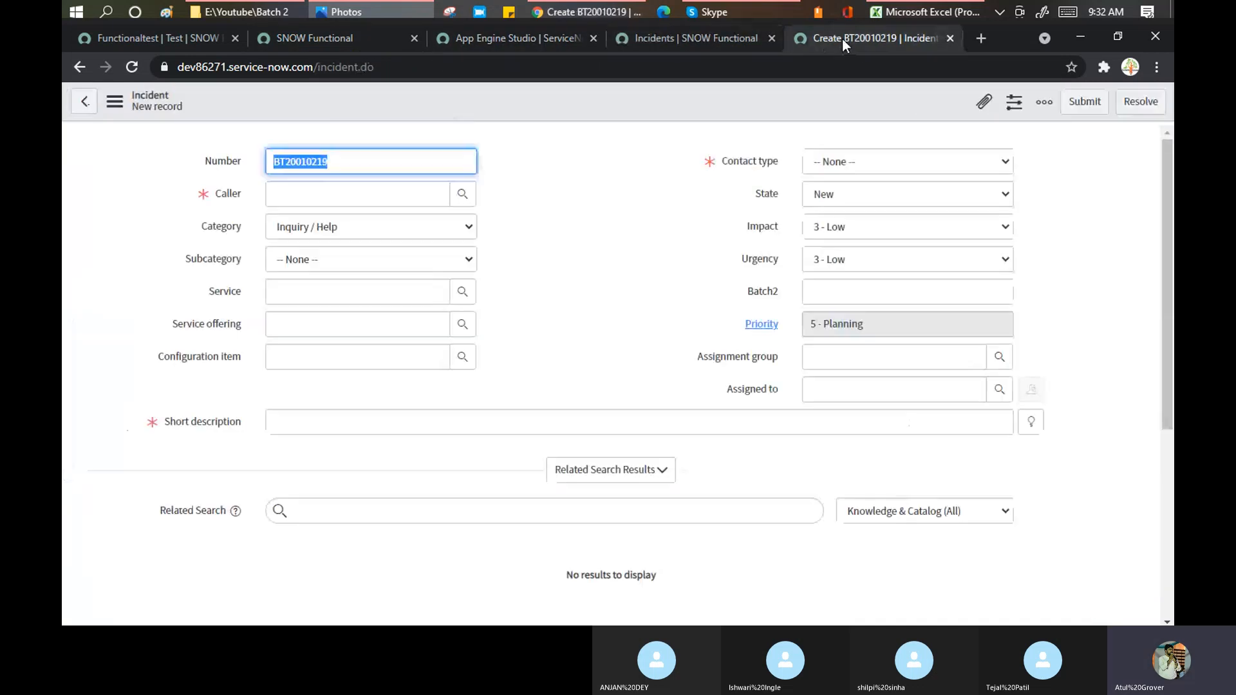
Open the result of the Functionaltest run and read the failure summary about the company field.
{"action": "left_click", "coordinate": [137, 37]}
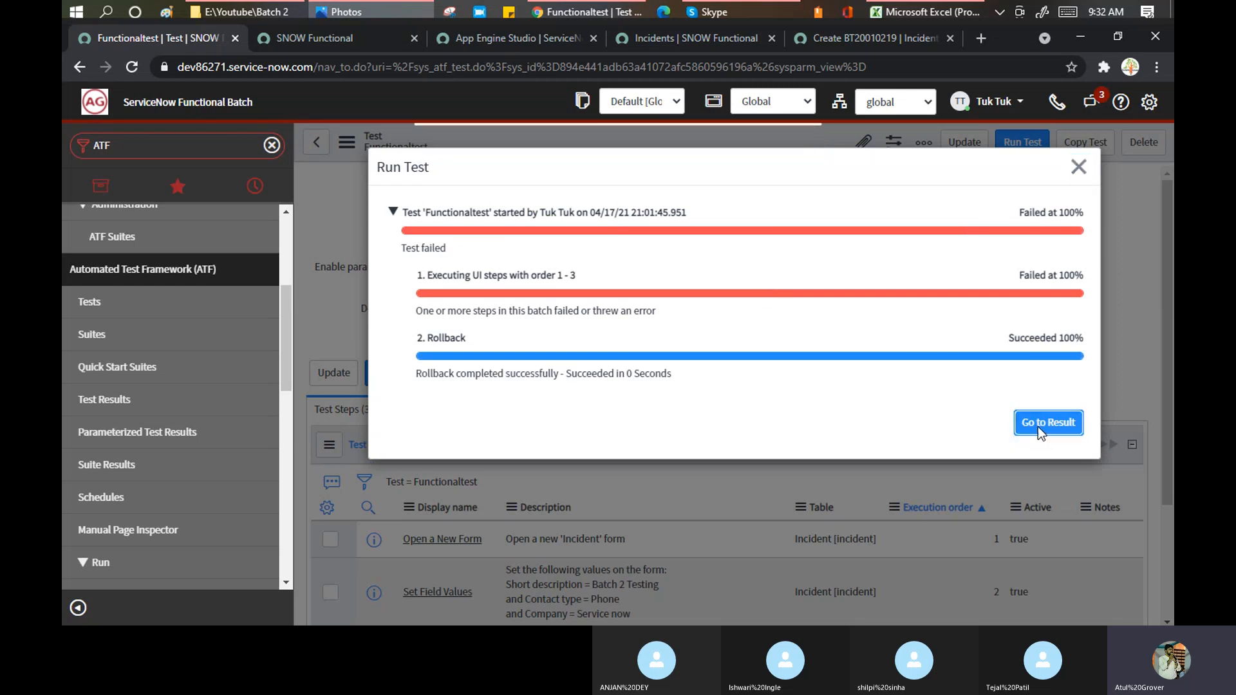
{"action": "left_click", "coordinate": [1038, 427]}
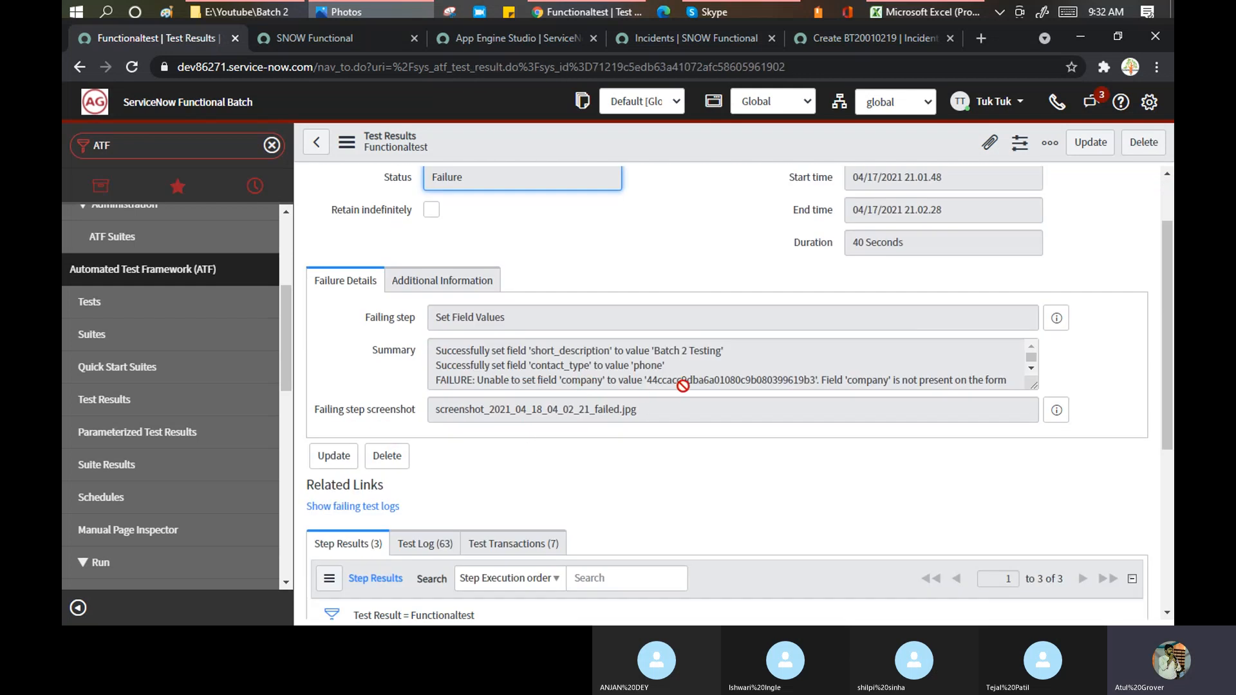
{"action": "left_click_drag", "start_coordinate": [834, 378], "coordinate": [932, 383]}
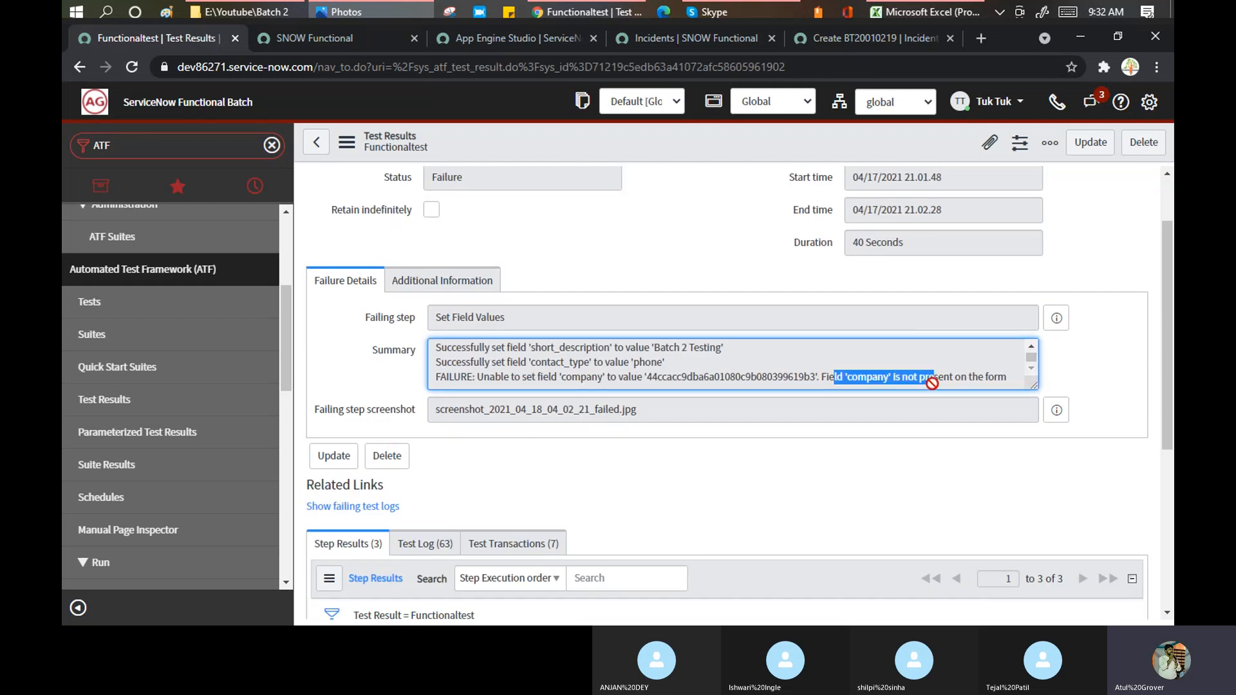
Open the form layout configuration from the blank incident form.
{"action": "left_click", "coordinate": [693, 33]}
{"action": "left_click", "coordinate": [820, 37]}
{"action": "right_click", "coordinate": [517, 108]}
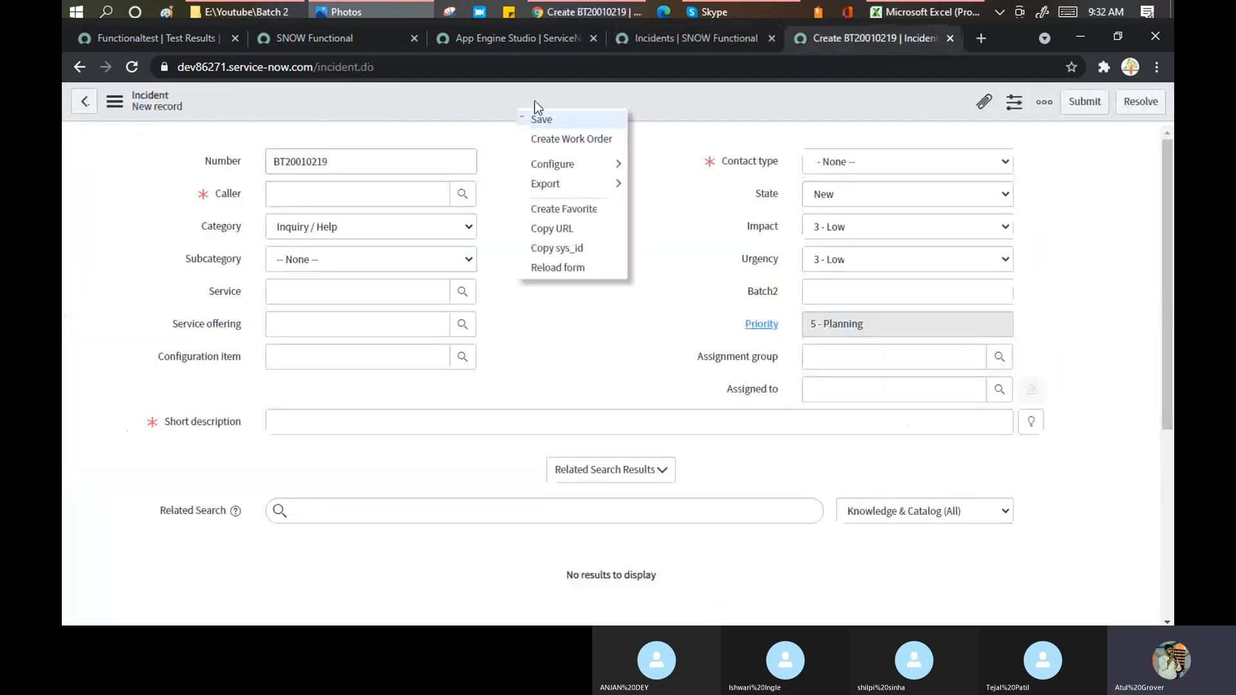
{"action": "mouse_move", "coordinate": [597, 161]}
{"action": "left_click", "coordinate": [669, 186]}
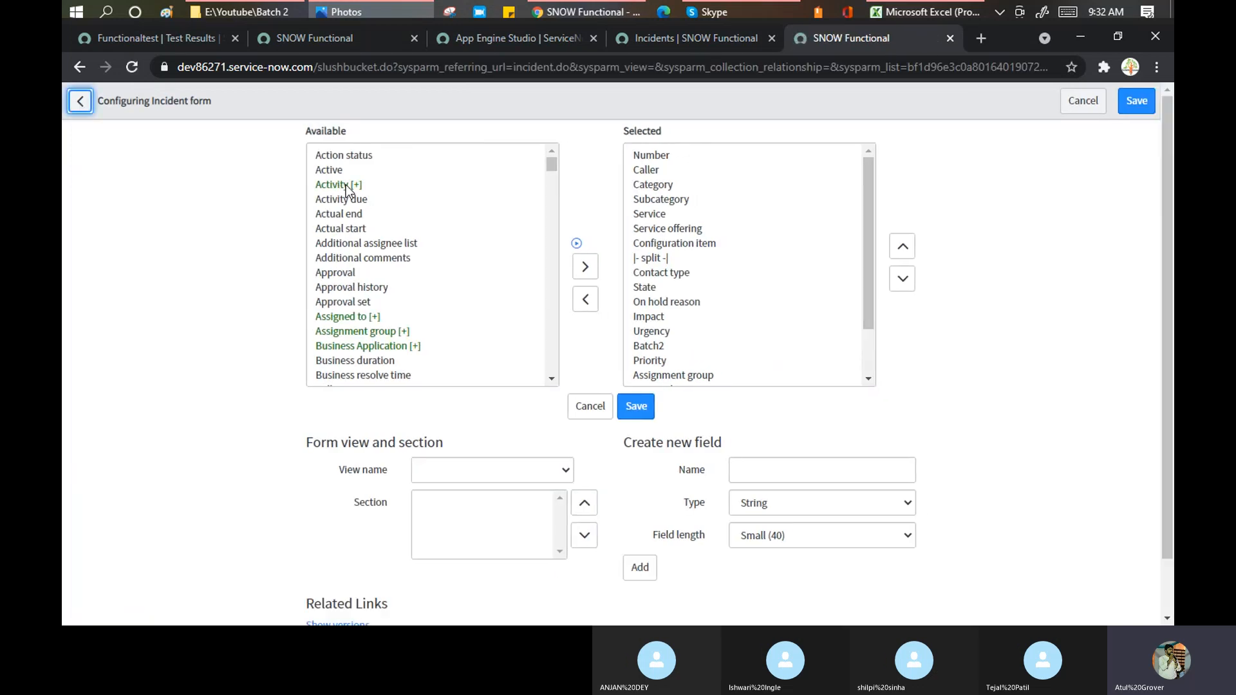
{"action": "left_click", "coordinate": [363, 231]}
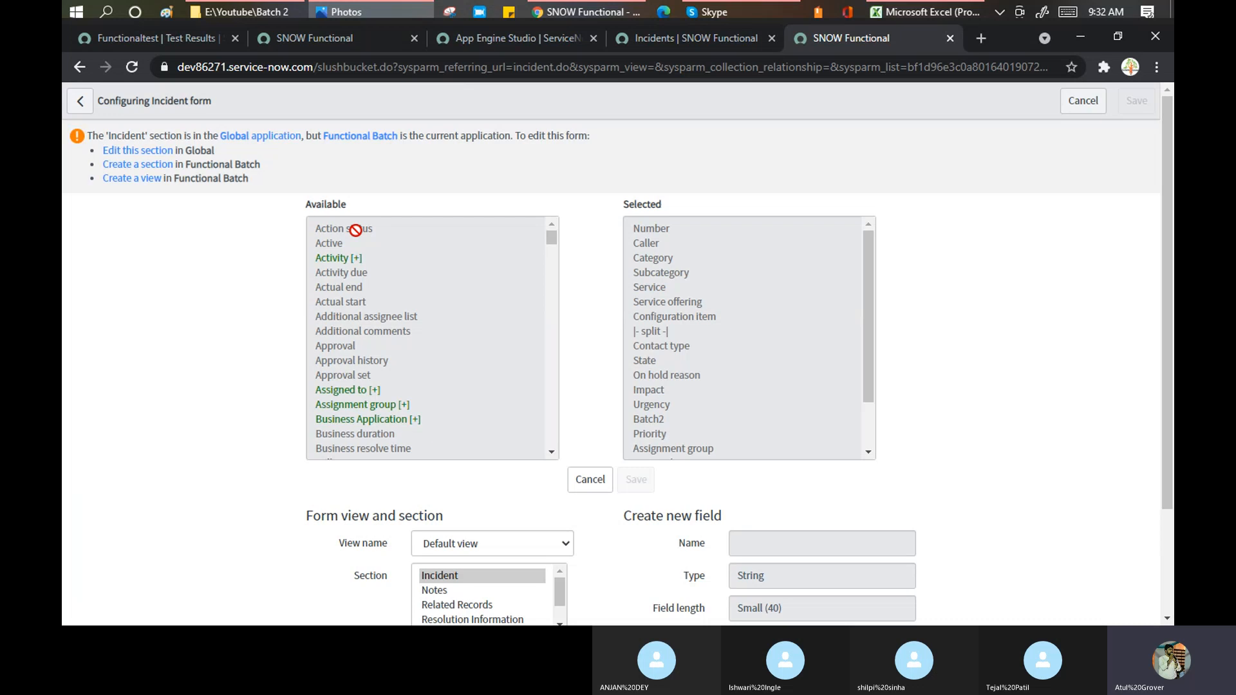
Recheck the failed test result and enable editing of the Incident form section in Global.
{"action": "left_click", "coordinate": [168, 47]}
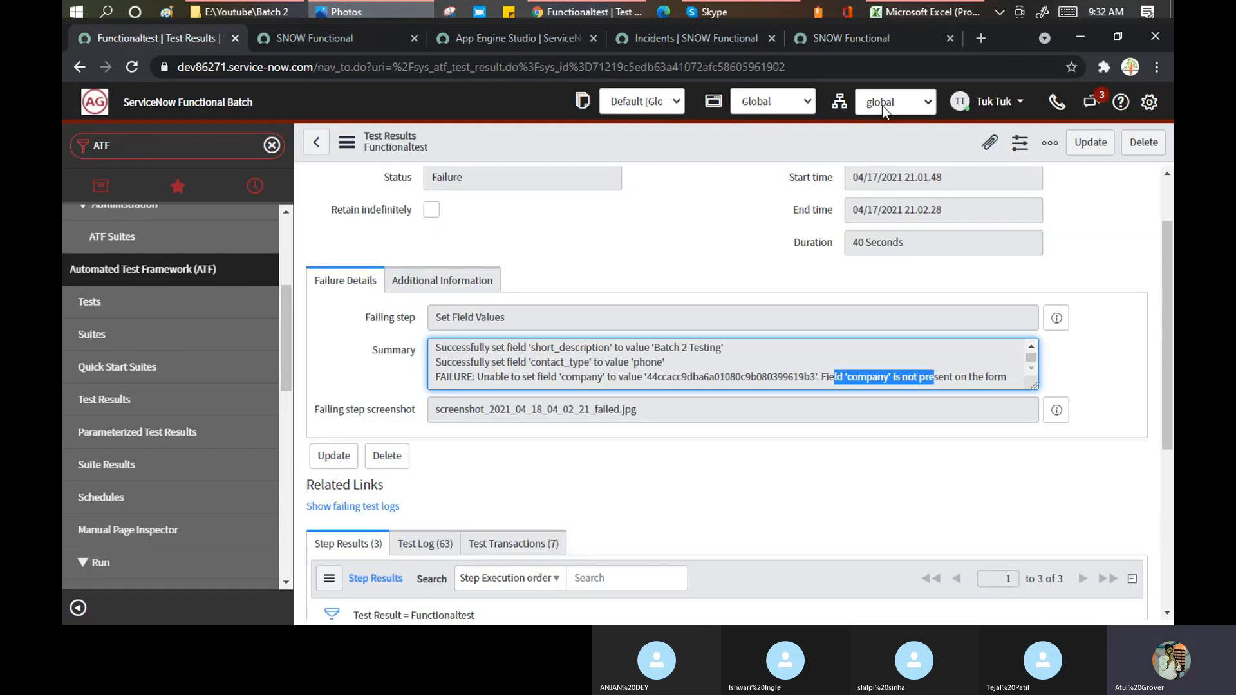
{"action": "scroll", "coordinate": [730, 213], "scroll_direction": "up", "scroll_amount": 2}
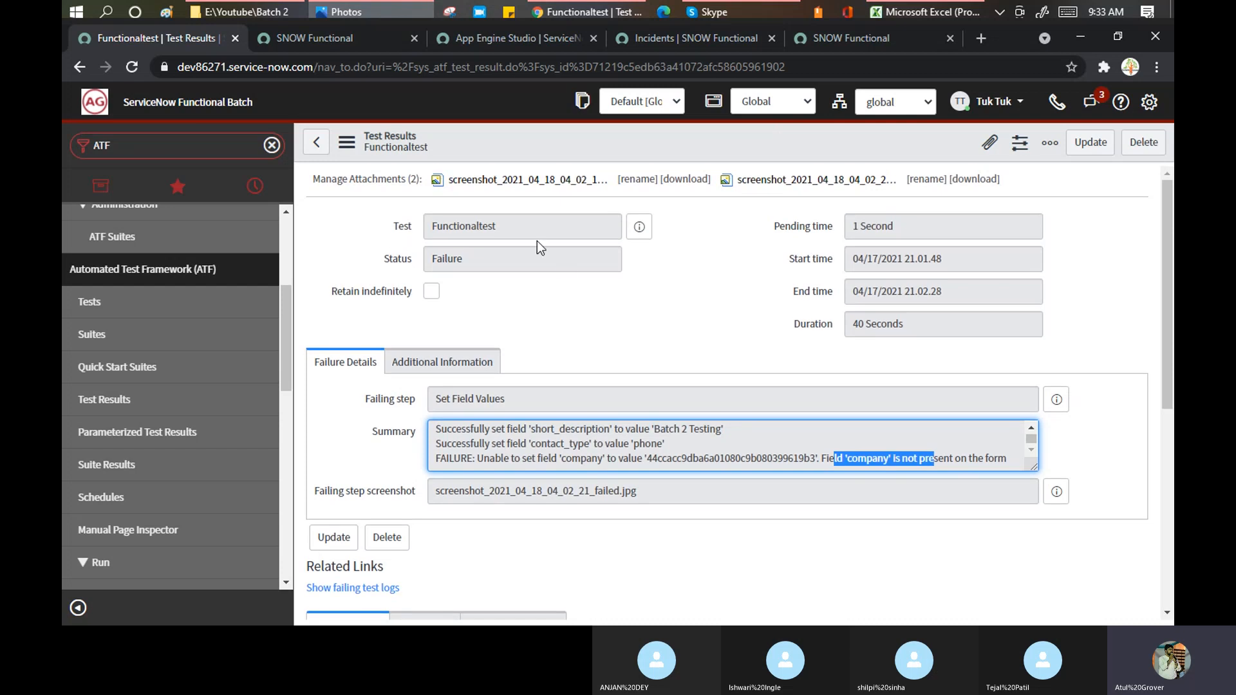
{"action": "left_click", "coordinate": [322, 144]}
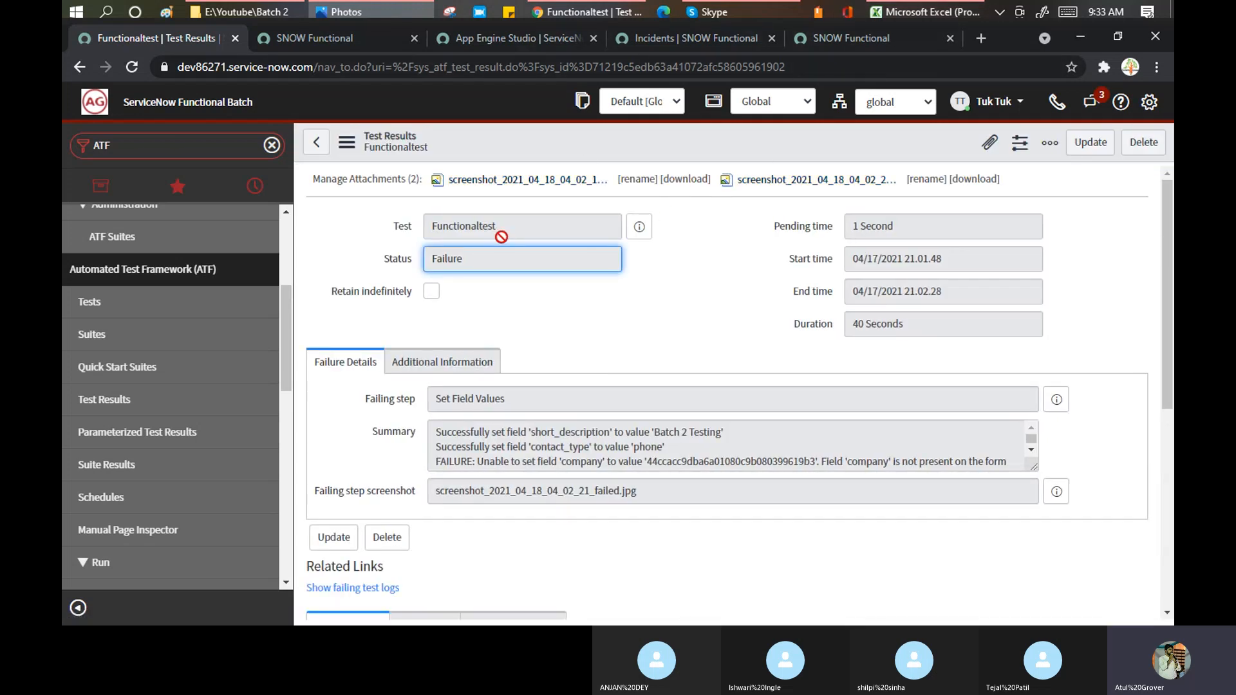
{"action": "left_click", "coordinate": [825, 40]}
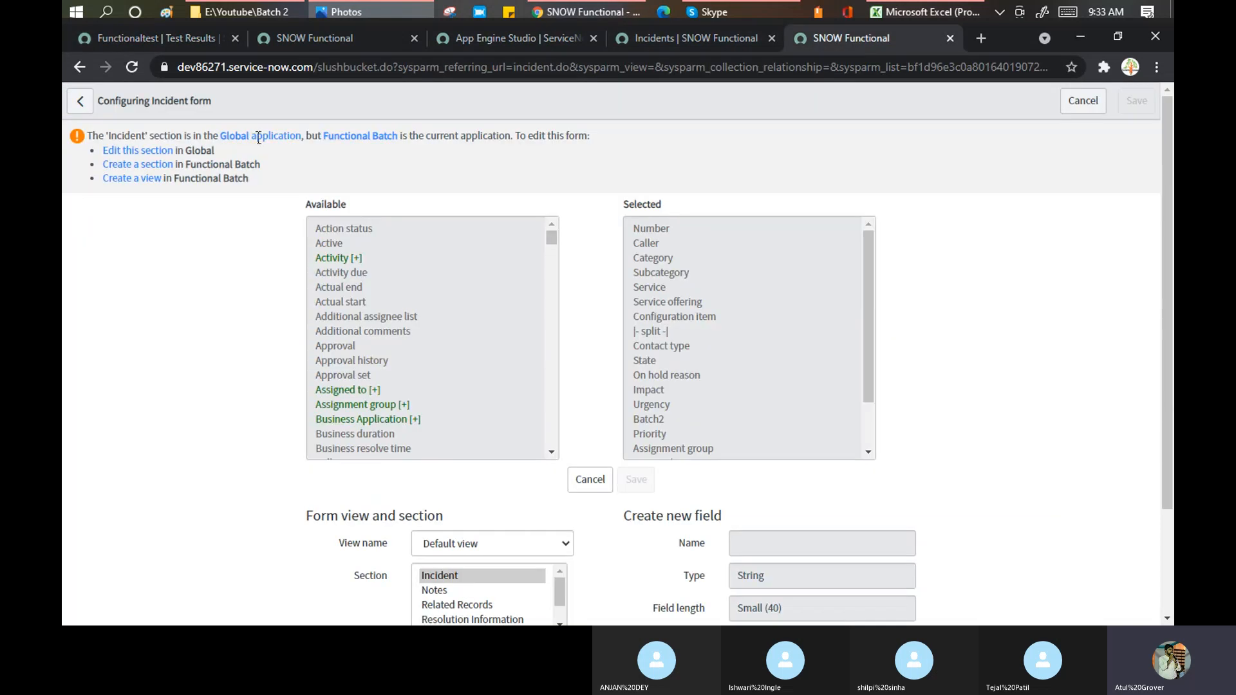
{"action": "left_click", "coordinate": [149, 152]}
Add the Company field to the selected fields of the Incident form layout.
{"action": "left_click", "coordinate": [353, 256]}
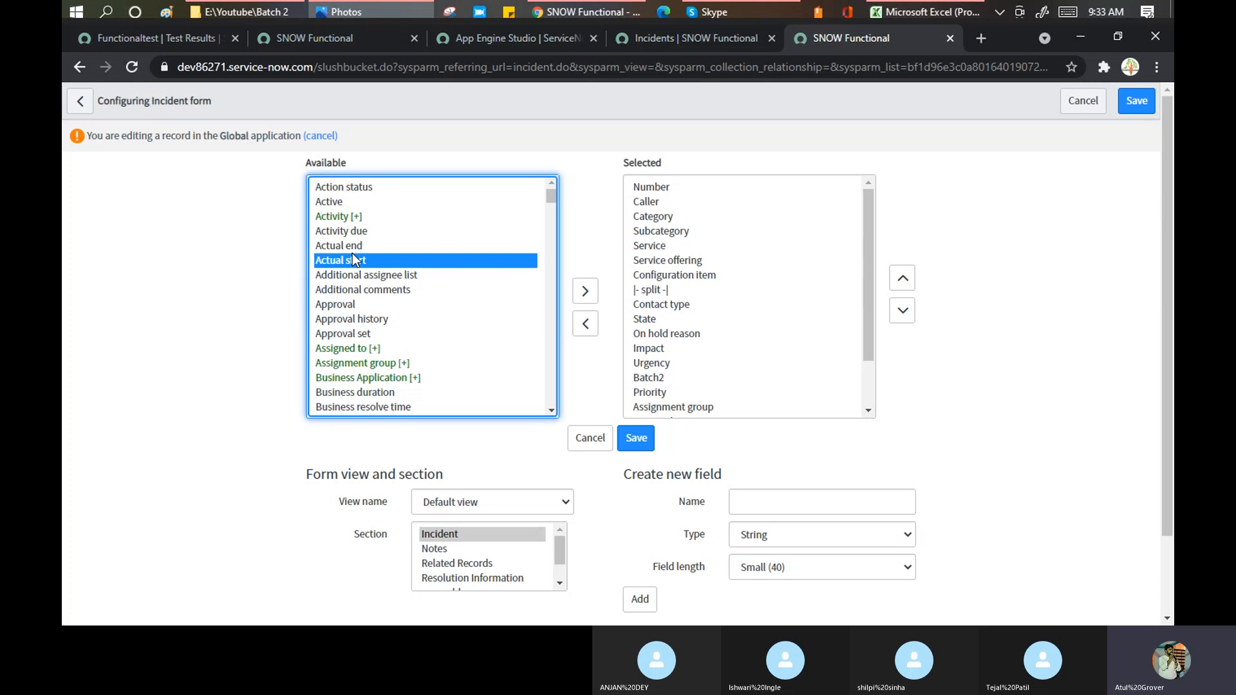
{"action": "type", "text": "co"}
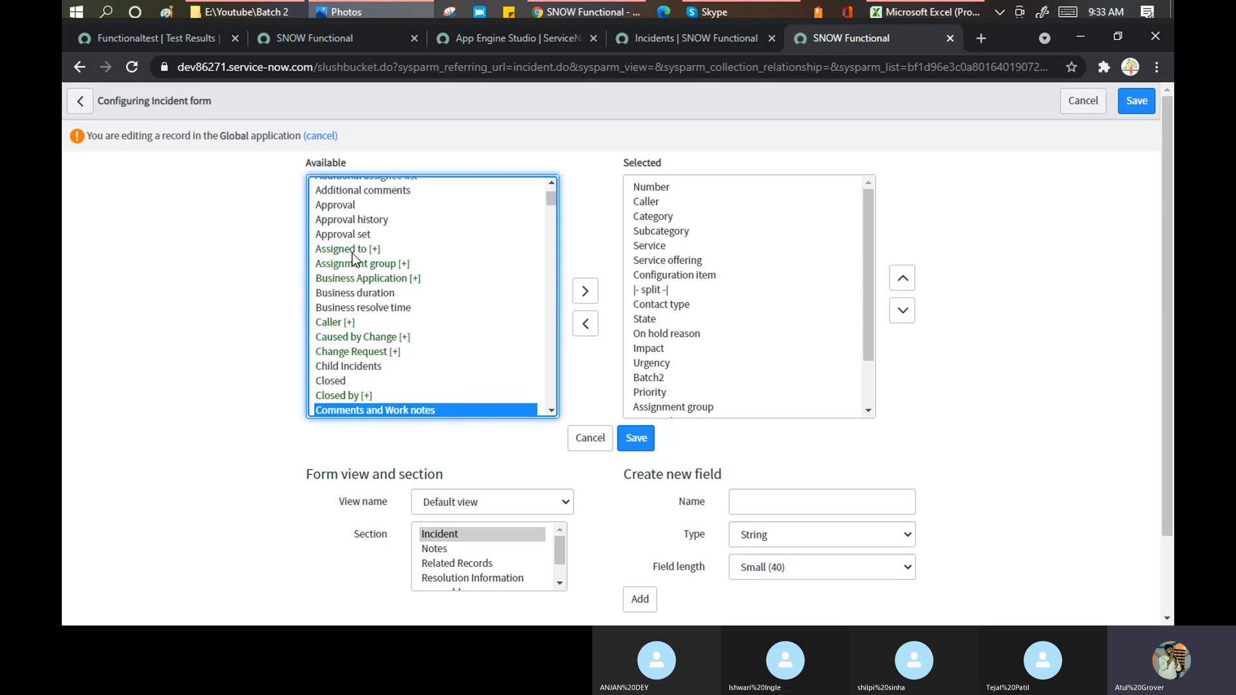
{"action": "key", "text": "Down"}
{"action": "key", "text": "Down"}
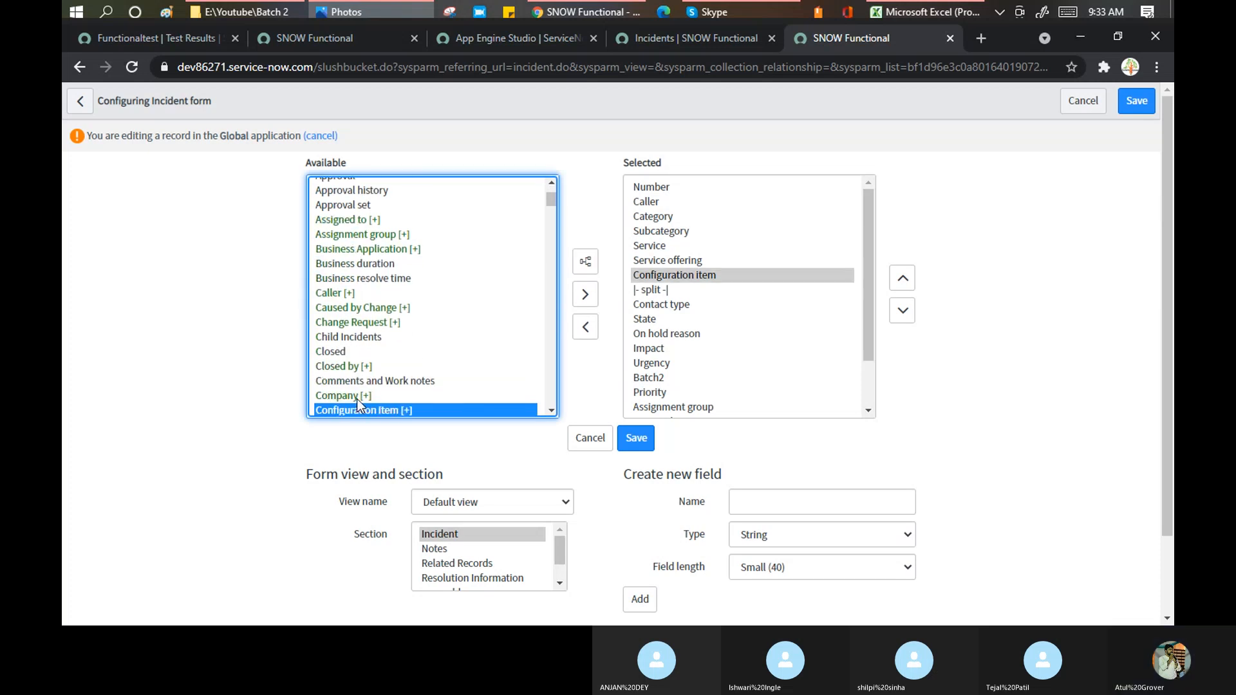
{"action": "left_click", "coordinate": [356, 397]}
{"action": "left_click", "coordinate": [585, 295]}
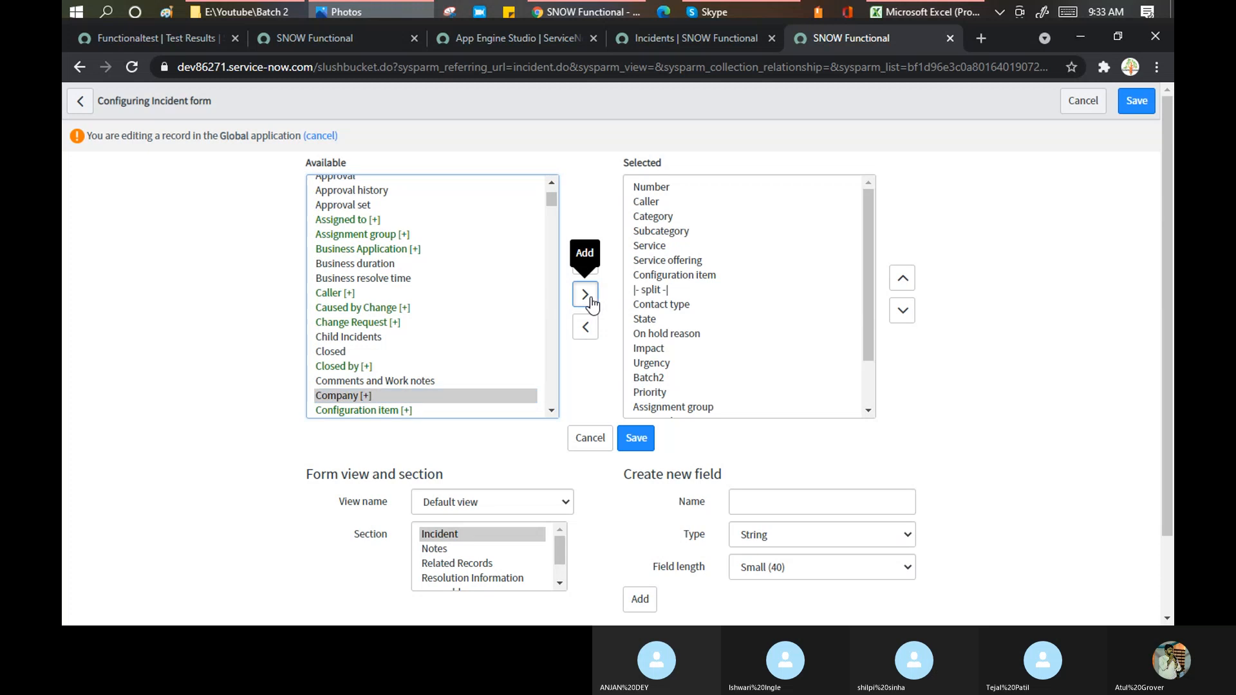
Move Company up between Service and Service offering in the selected fields and save the form layout.
{"action": "scroll", "coordinate": [875, 376], "scroll_direction": "down", "scroll_amount": 1}
{"action": "left_click_drag", "start_coordinate": [875, 376], "coordinate": [878, 415]}
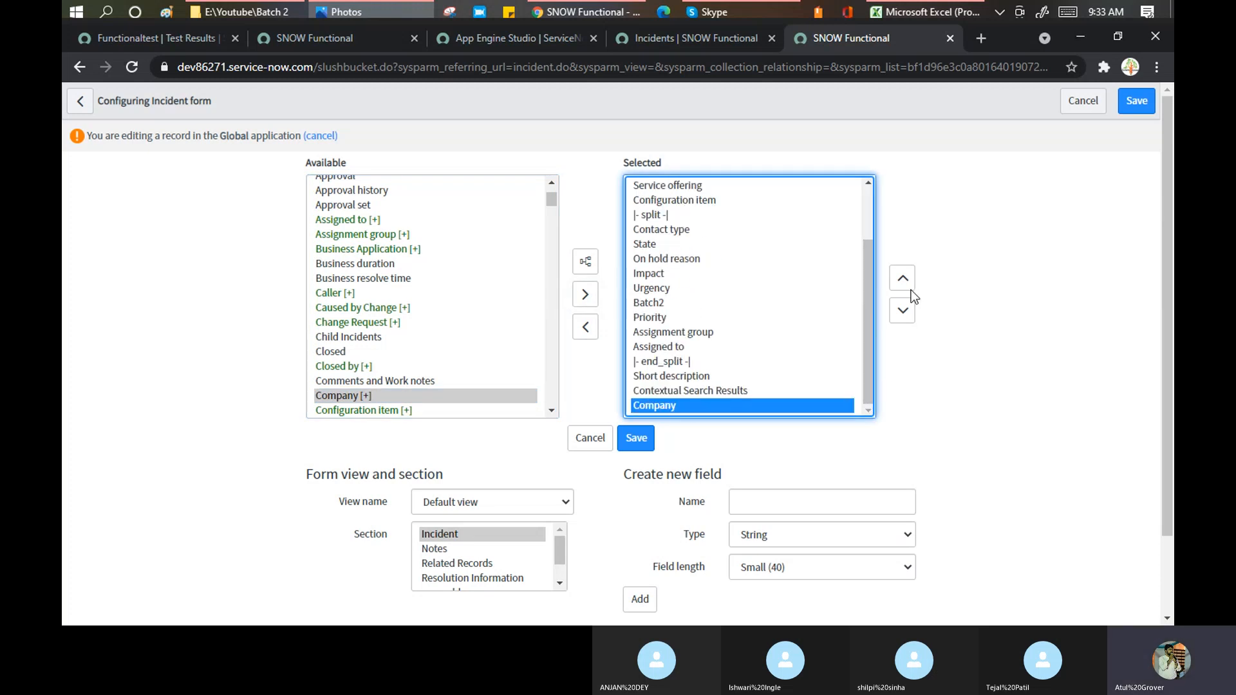
{"action": "left_click", "coordinate": [903, 282]}
{"action": "left_click", "coordinate": [903, 282]}
{"action": "left_click", "coordinate": [903, 282]}
{"action": "left_click", "coordinate": [902, 282]}
{"action": "left_click", "coordinate": [903, 281]}
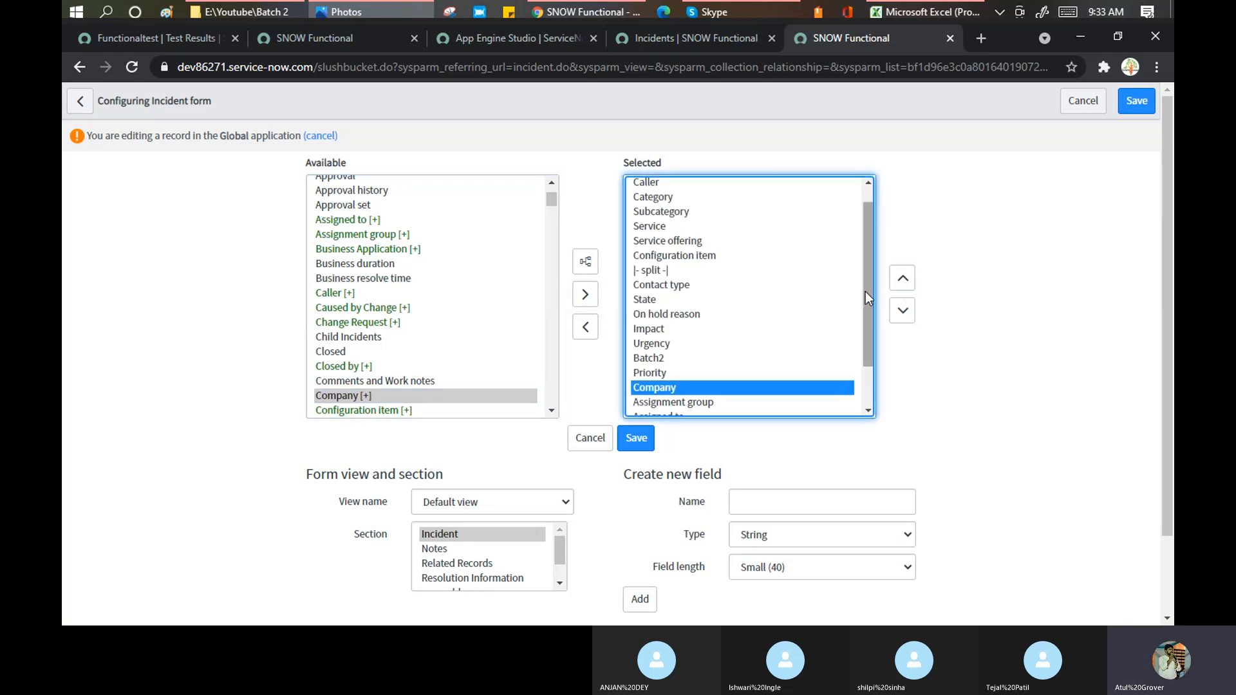
{"action": "left_click", "coordinate": [905, 279]}
{"action": "left_click", "coordinate": [905, 279]}
{"action": "left_click", "coordinate": [906, 280]}
{"action": "left_click", "coordinate": [906, 279]}
{"action": "left_click", "coordinate": [905, 279]}
{"action": "left_click", "coordinate": [905, 279]}
{"action": "left_click", "coordinate": [906, 280]}
{"action": "left_click", "coordinate": [905, 279]}
{"action": "left_click", "coordinate": [905, 279]}
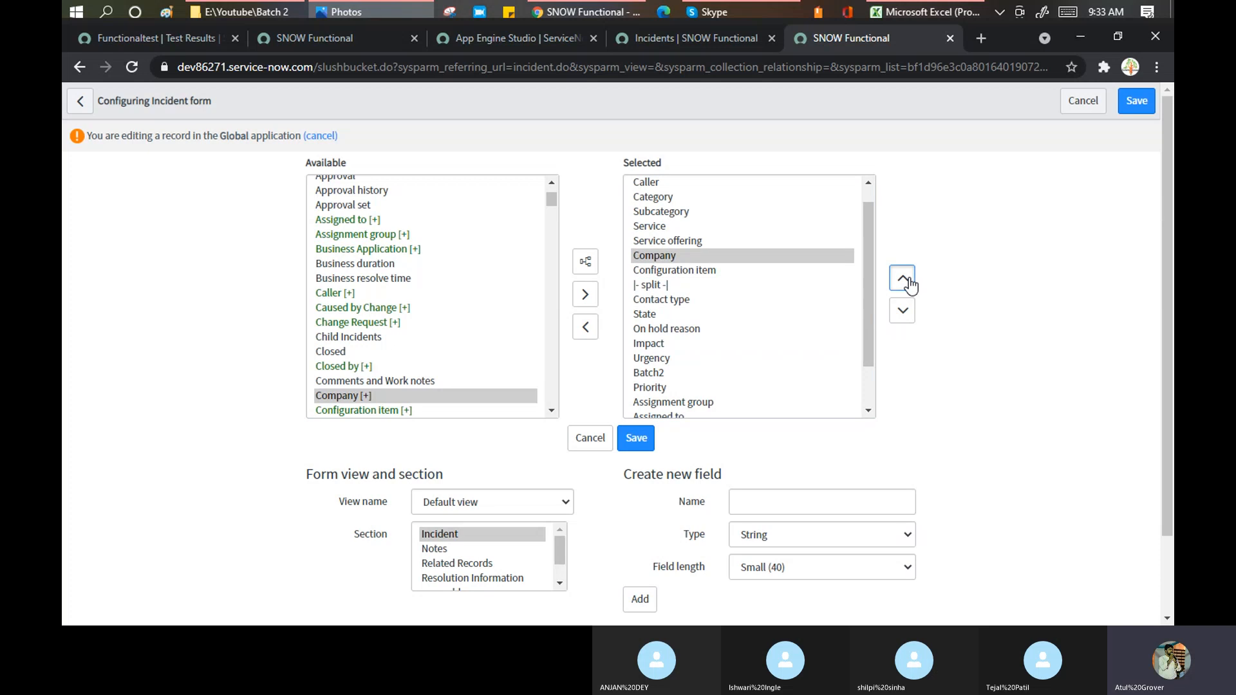
{"action": "left_click", "coordinate": [906, 279]}
{"action": "left_click", "coordinate": [647, 442]}
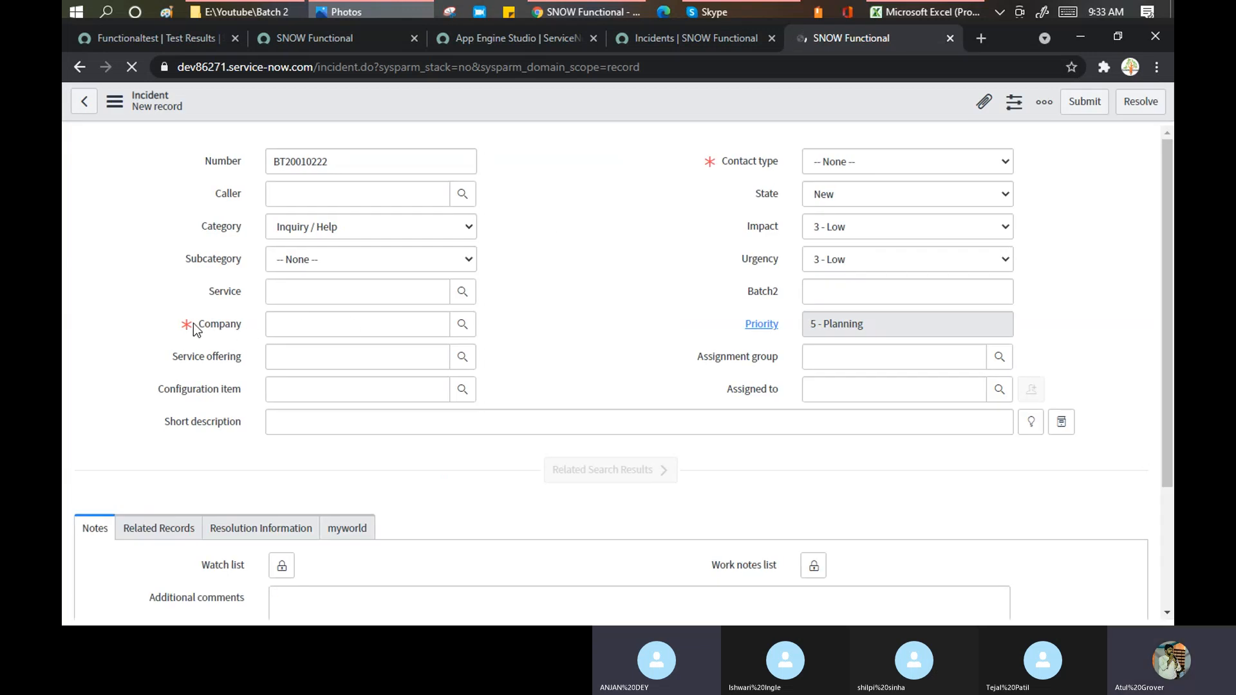
Return to the ATF test result and open the list of all automated tests.
{"action": "left_click", "coordinate": [152, 36]}
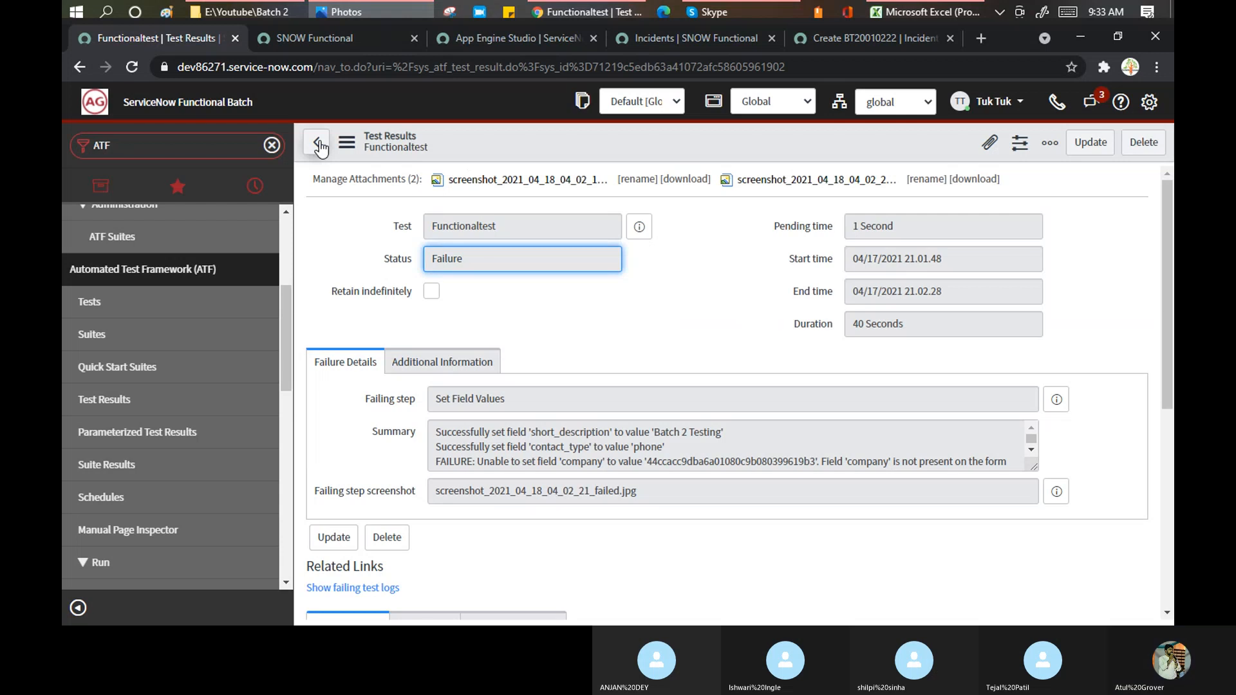
{"action": "left_click", "coordinate": [102, 306]}
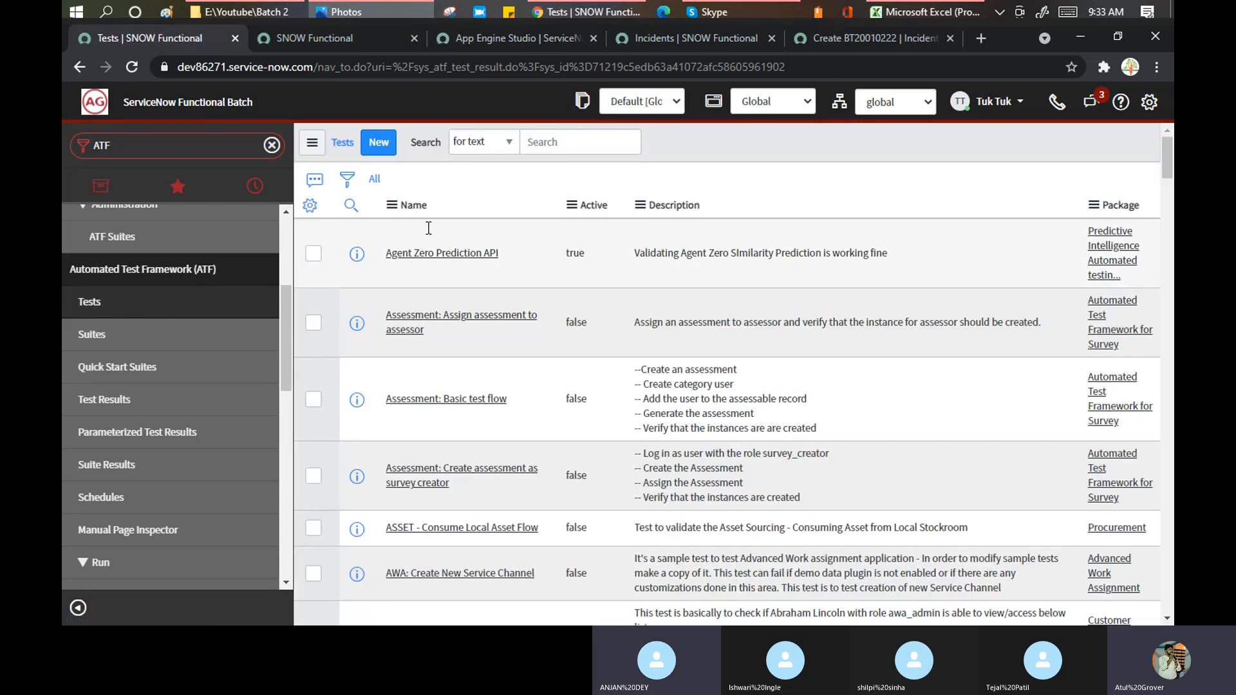
{"action": "left_click", "coordinate": [433, 229]}
{"action": "type", "text": "f"}
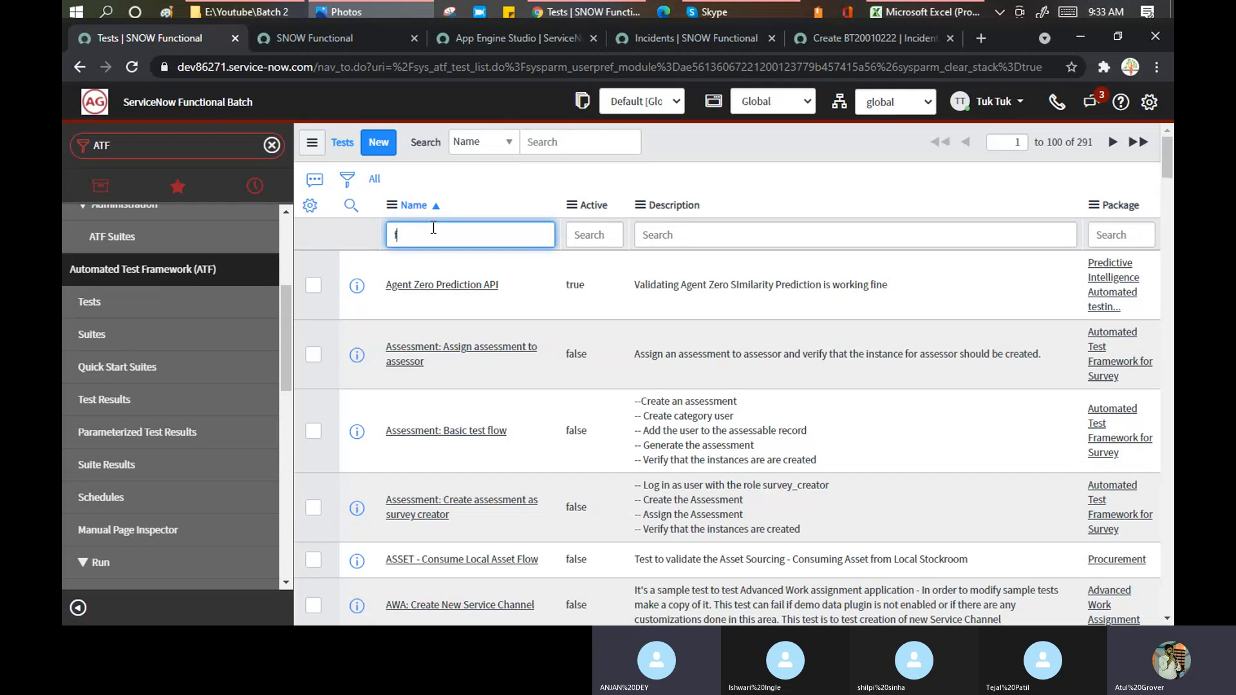
{"action": "type", "text": "untico"}
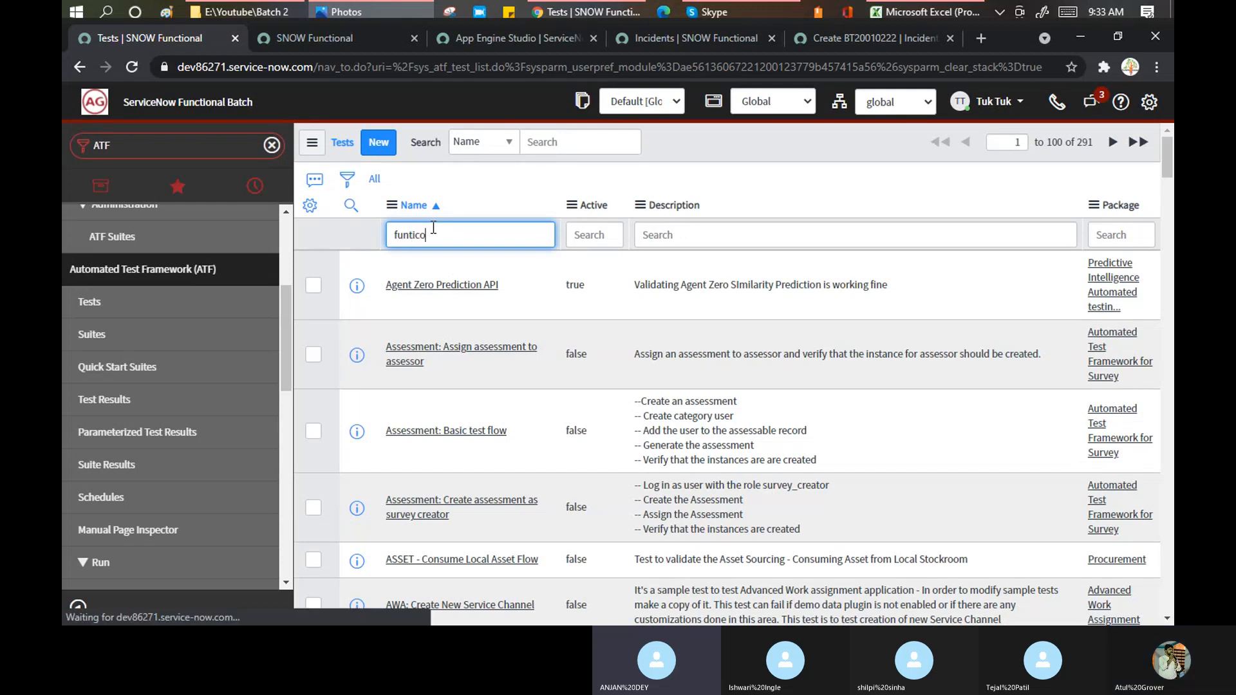
{"action": "key", "text": "Return"}
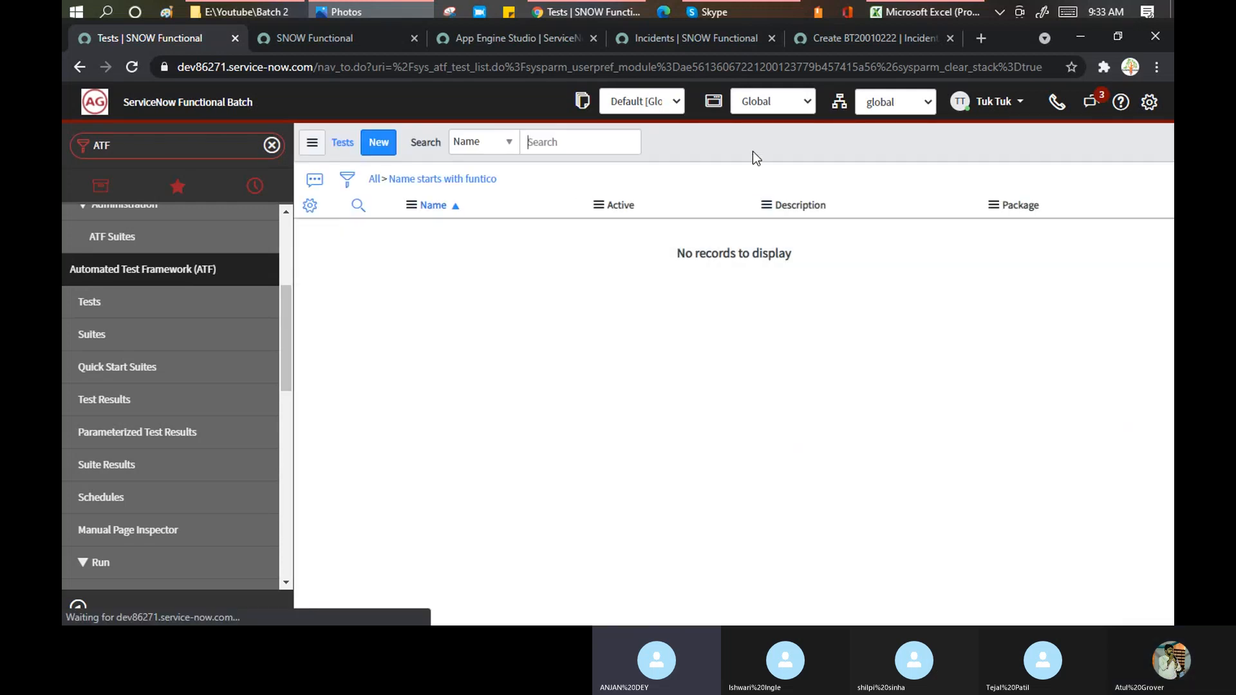
Filter the tests by names starting with "funct" and open the Functionaltest record.
{"action": "double_click", "coordinate": [484, 234]}
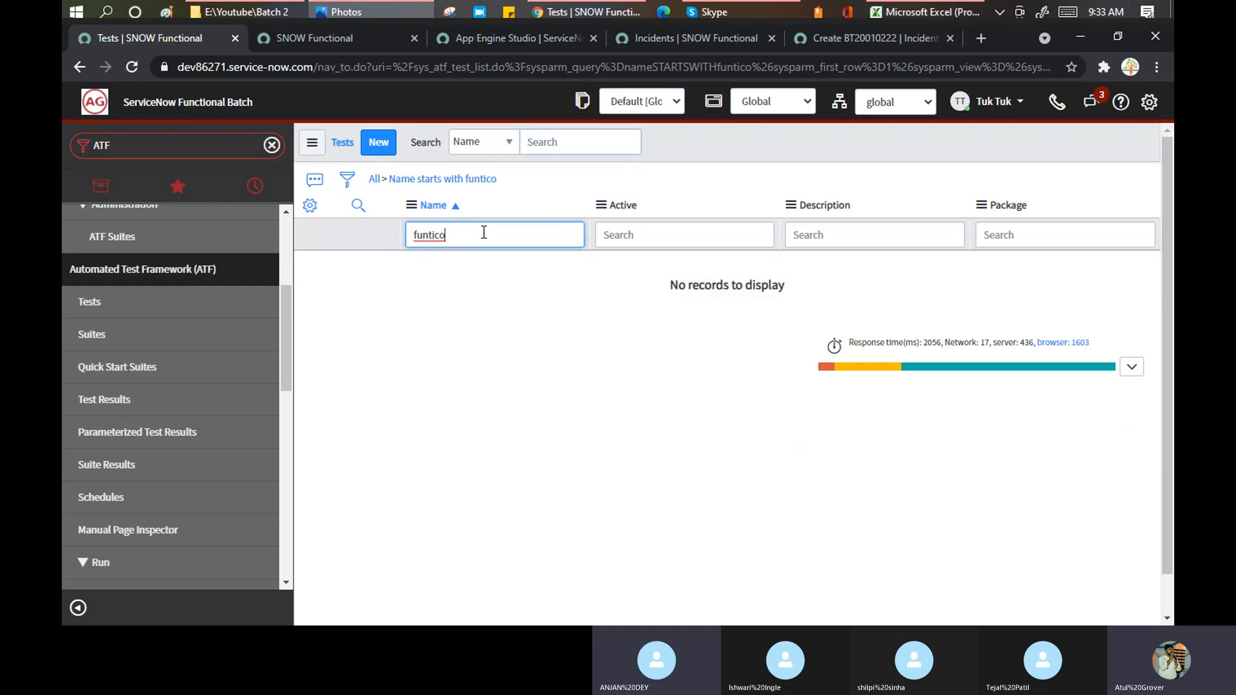
{"action": "type", "text": "fun"}
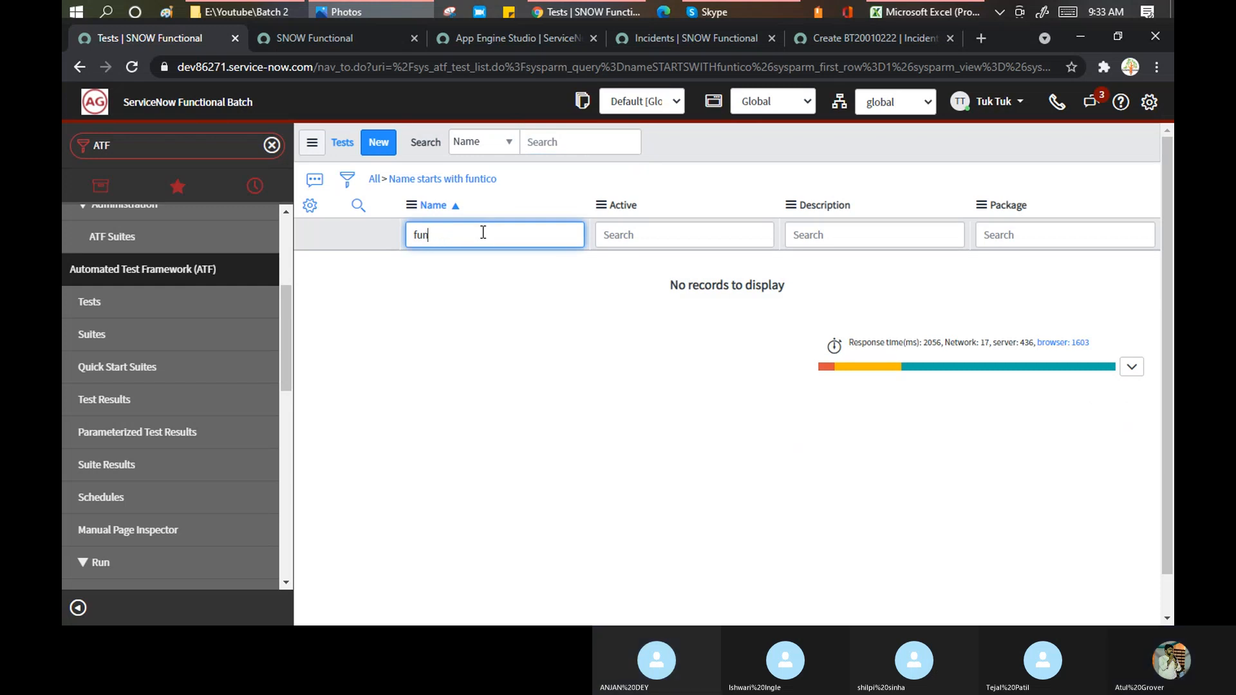
{"action": "type", "text": "tct"}
{"action": "key", "text": "Return"}
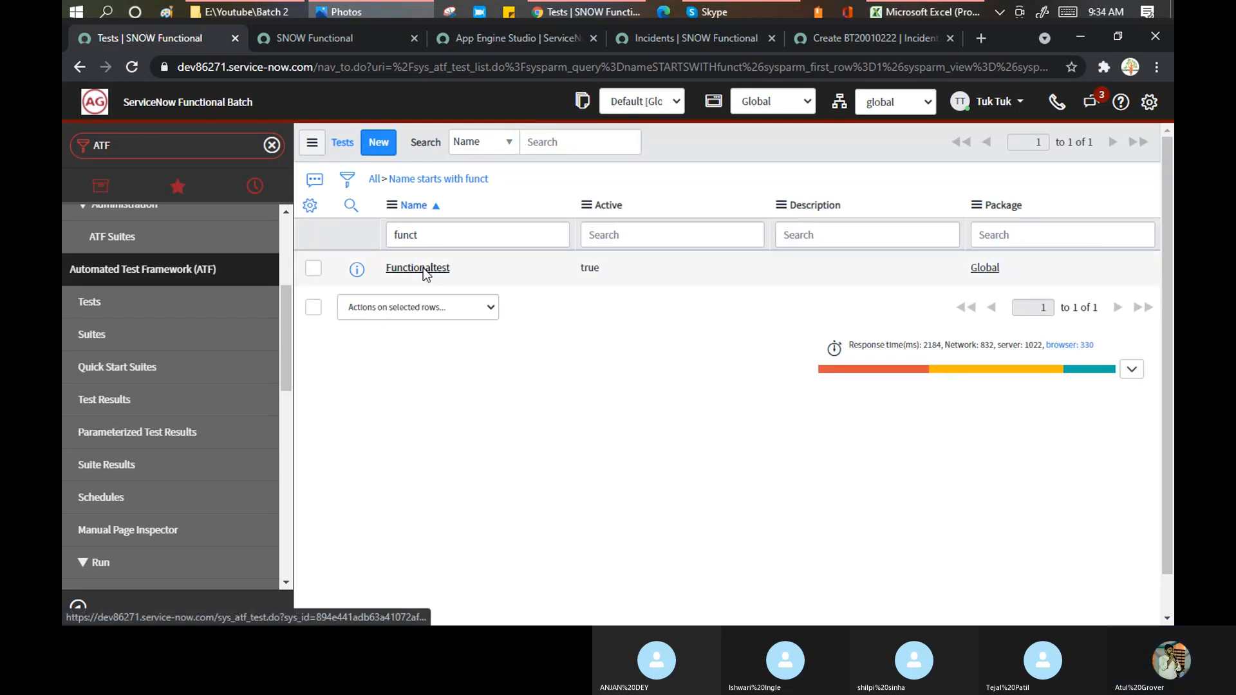
{"action": "left_click", "coordinate": [421, 268]}
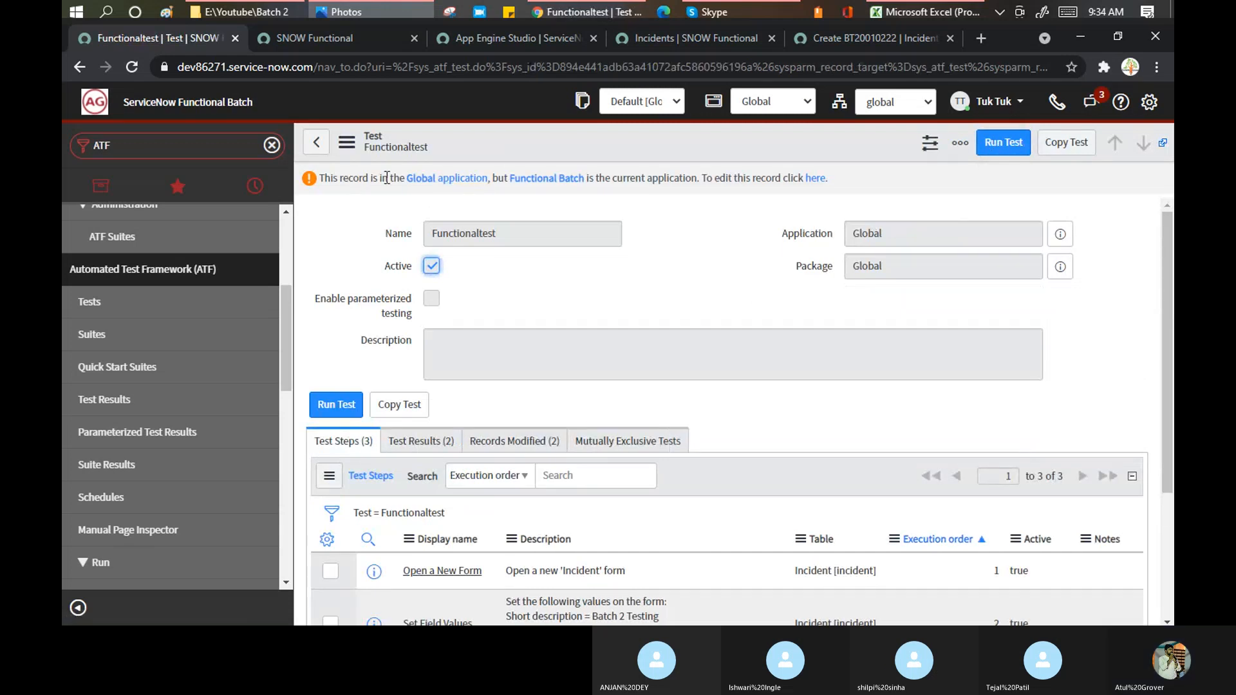
Make the Functionaltest record editable in Global and run it in the current Chrome session, with the test runners list opened alongside.
{"action": "left_click", "coordinate": [819, 181]}
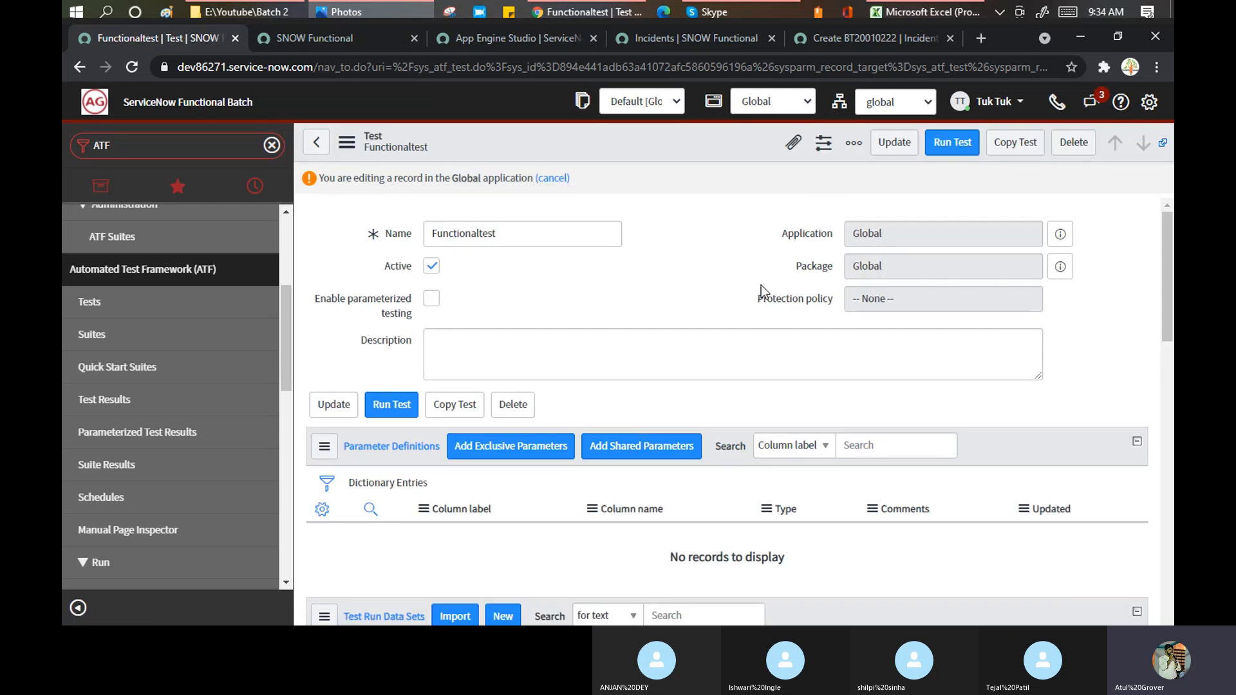
{"action": "left_click", "coordinate": [948, 144]}
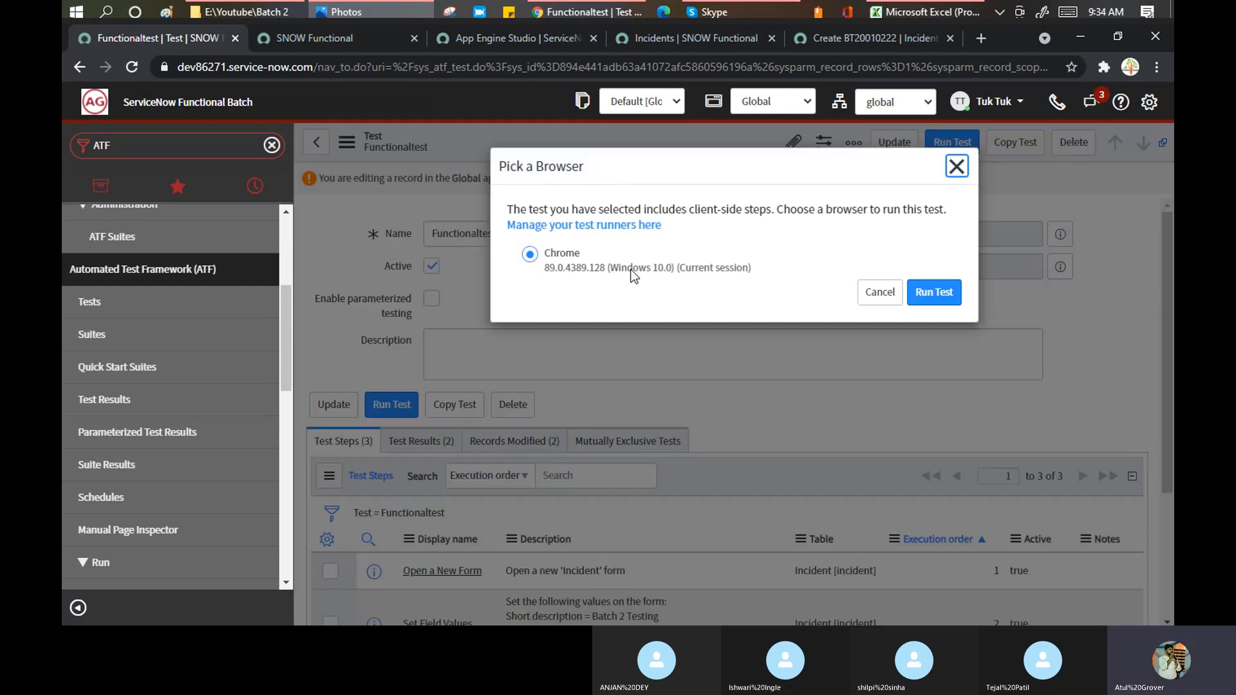
{"action": "left_click", "coordinate": [569, 225]}
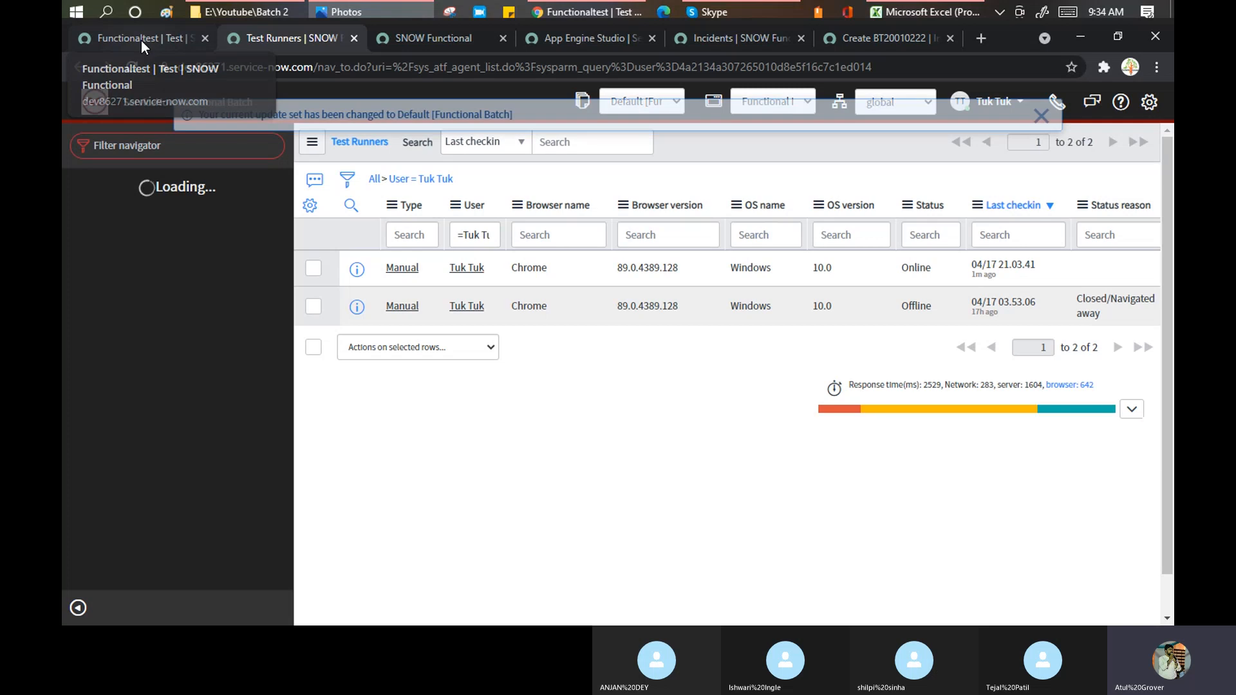
{"action": "left_click", "coordinate": [141, 41]}
{"action": "left_click", "coordinate": [938, 300]}
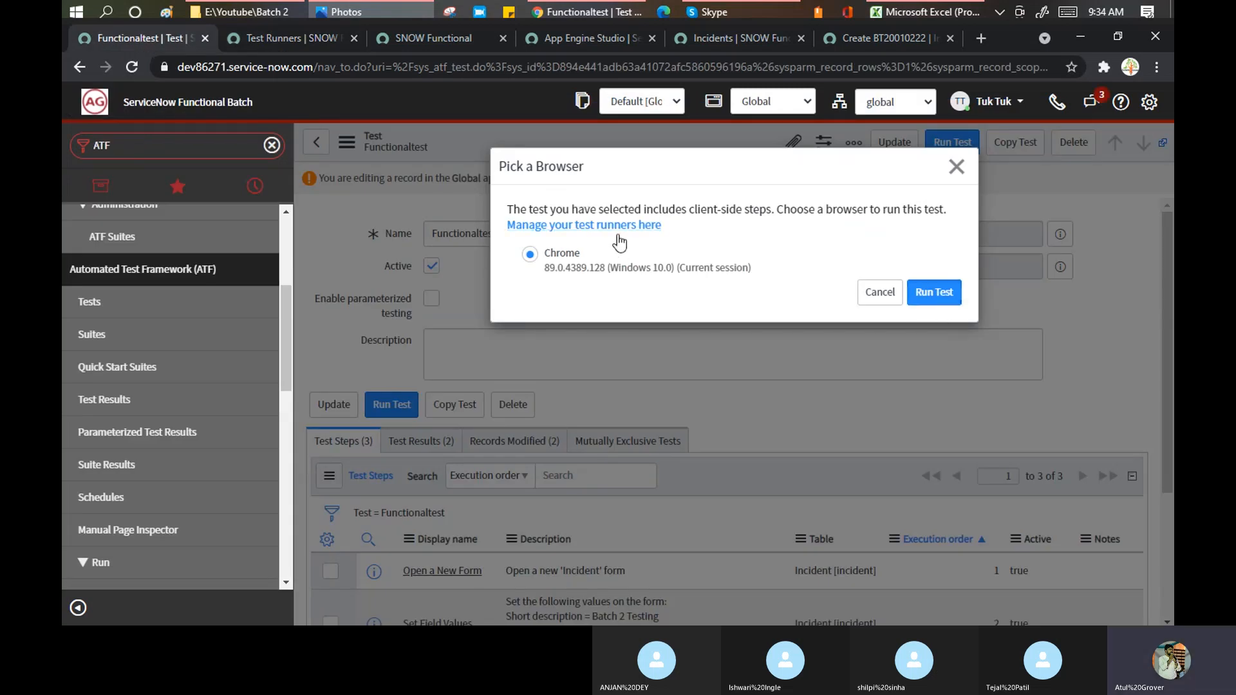
Check the test runners list and monitor the progress of the Functionaltest run.
{"action": "left_click", "coordinate": [284, 37]}
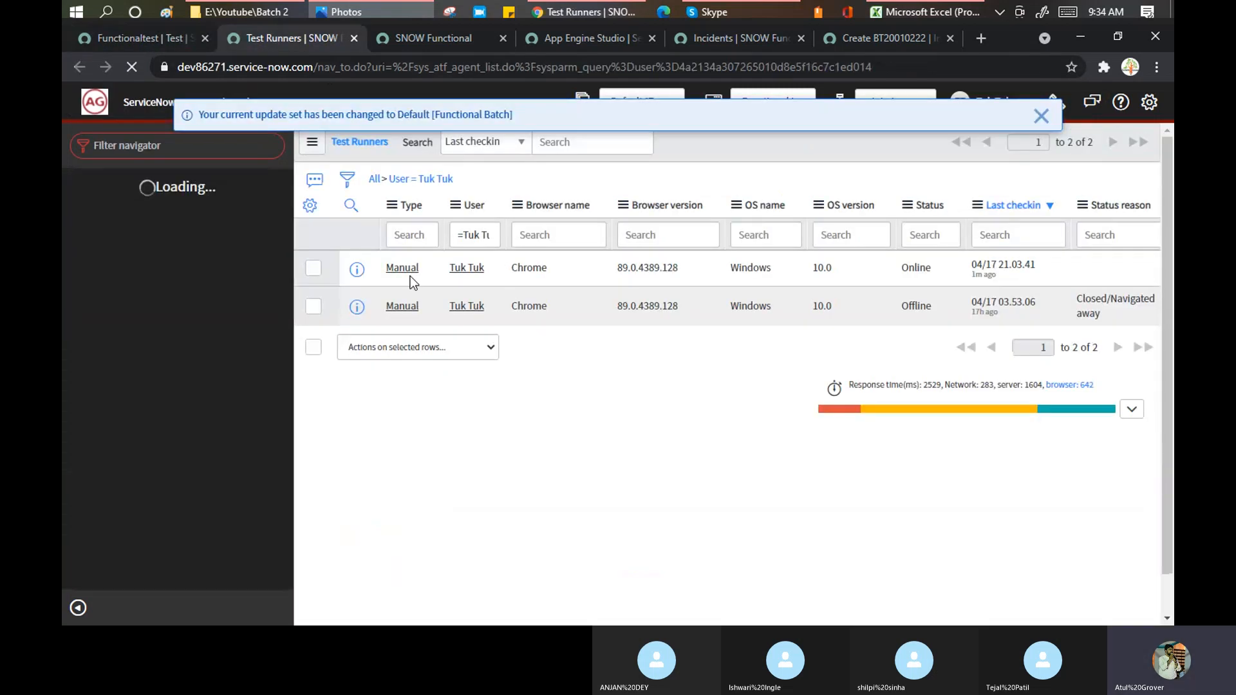
{"action": "left_click", "coordinate": [123, 38]}
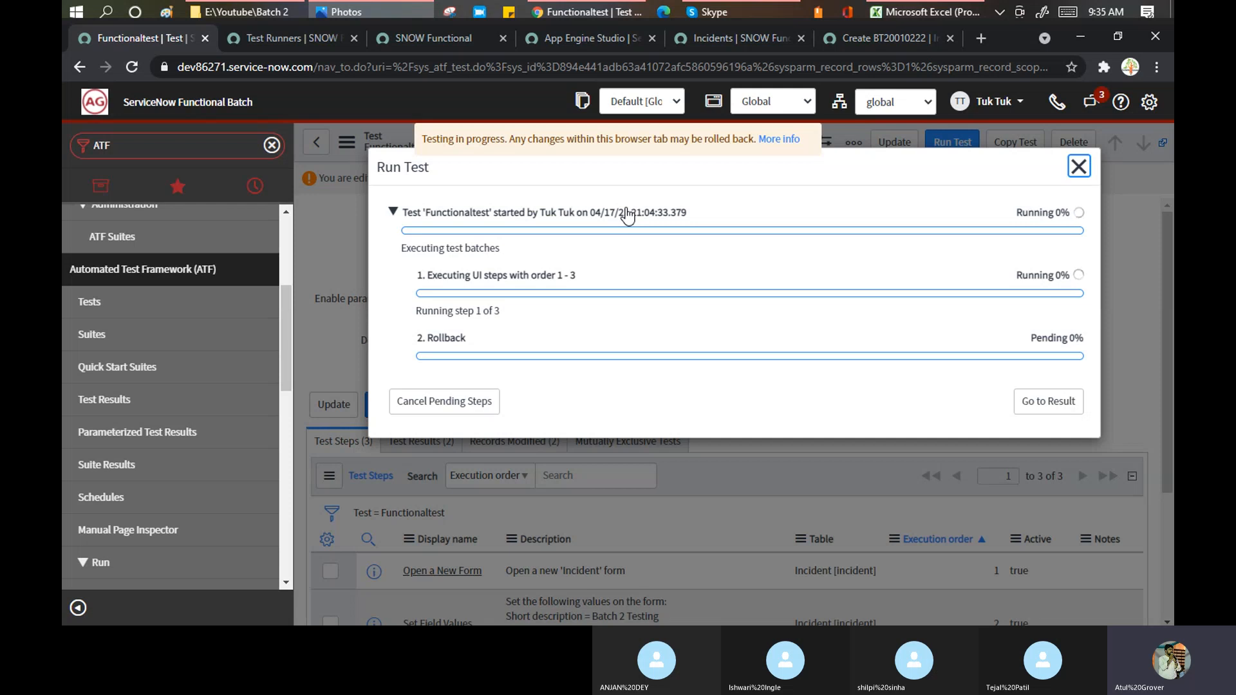
{"action": "left_click", "coordinate": [291, 37]}
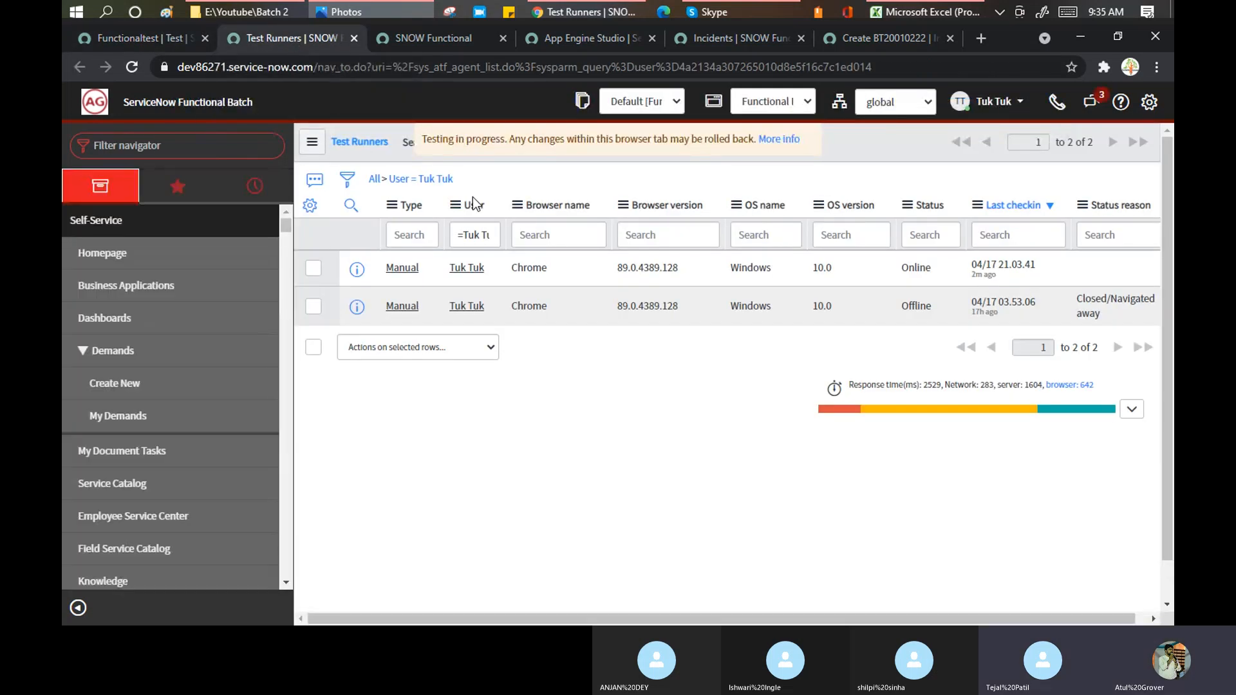
{"action": "left_click", "coordinate": [134, 38]}
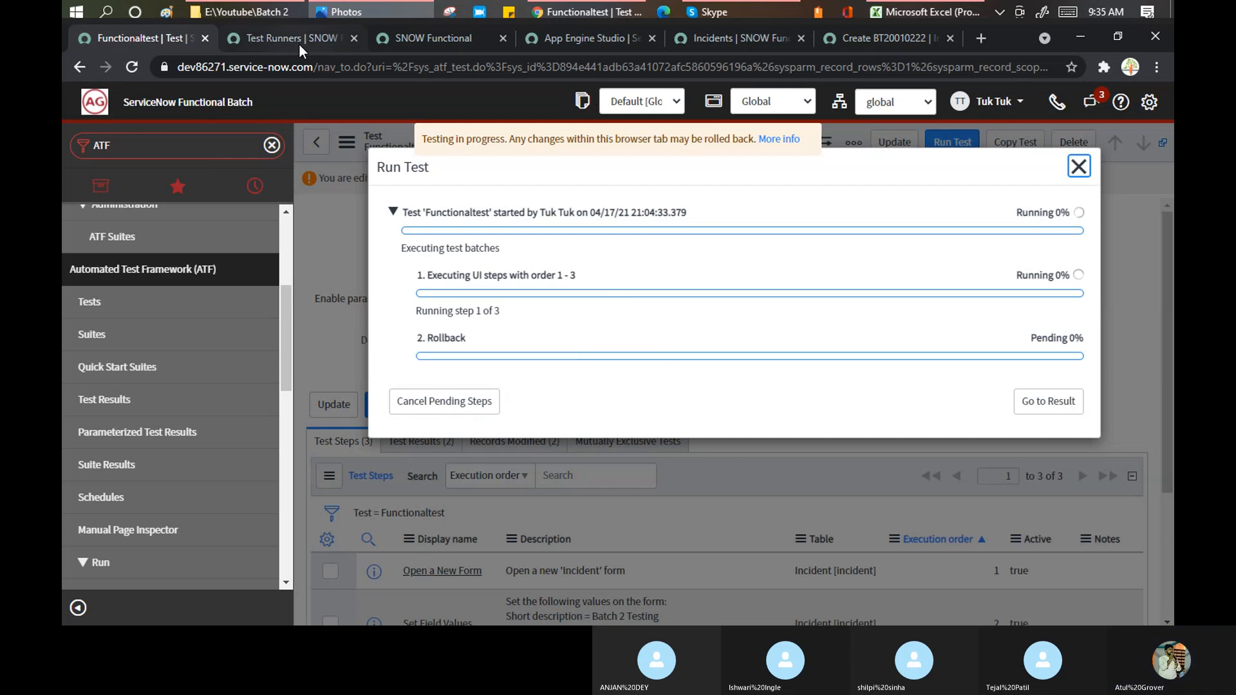
Decline cancelling the running Functionaltest execution and refresh the test runners list to check the runner status.
{"action": "left_click", "coordinate": [455, 407]}
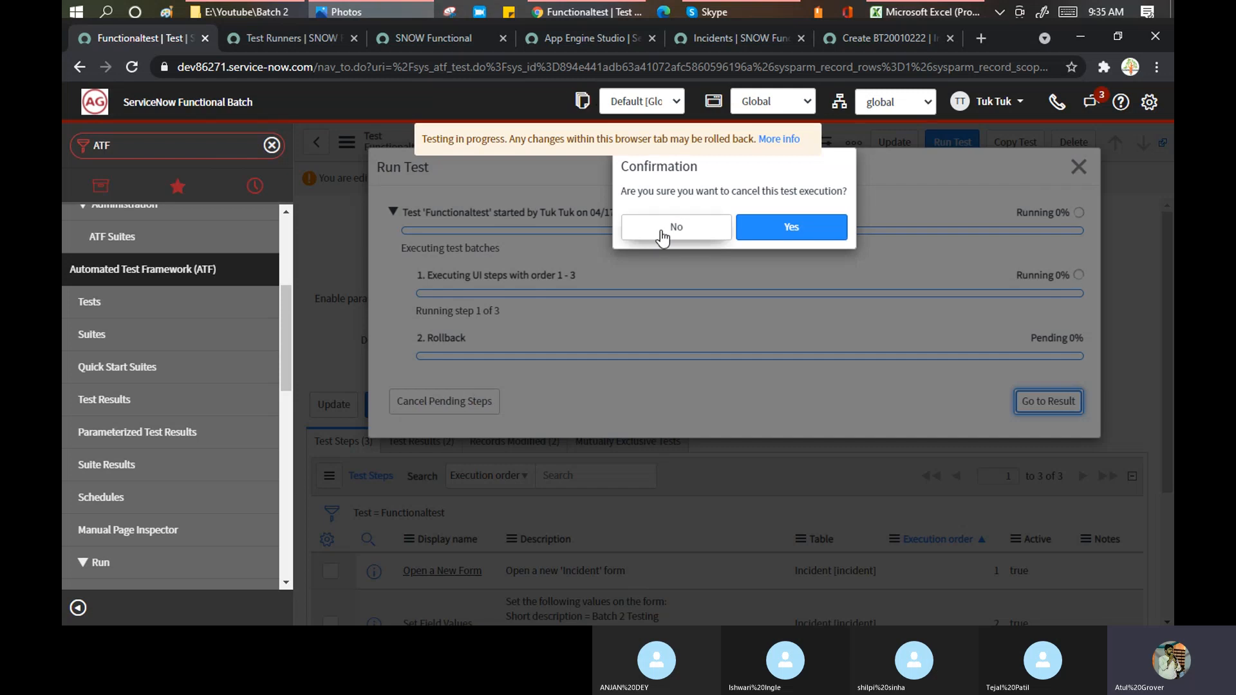
{"action": "left_click", "coordinate": [693, 231]}
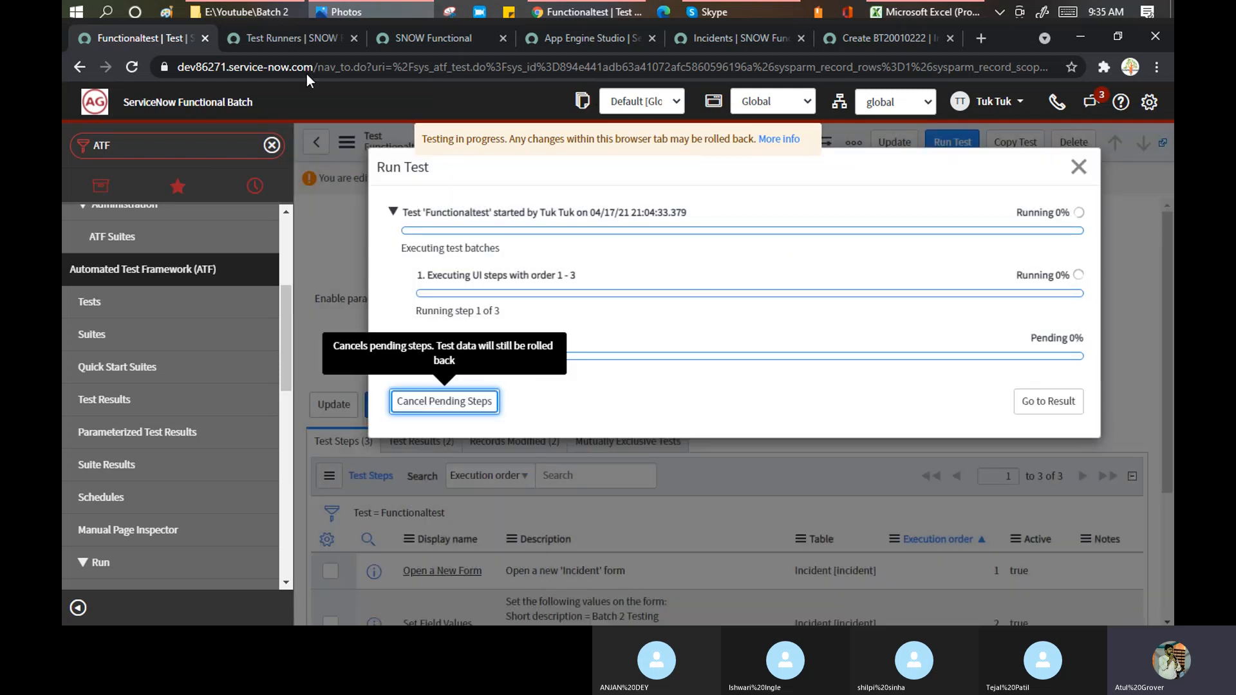
{"action": "left_click", "coordinate": [299, 40]}
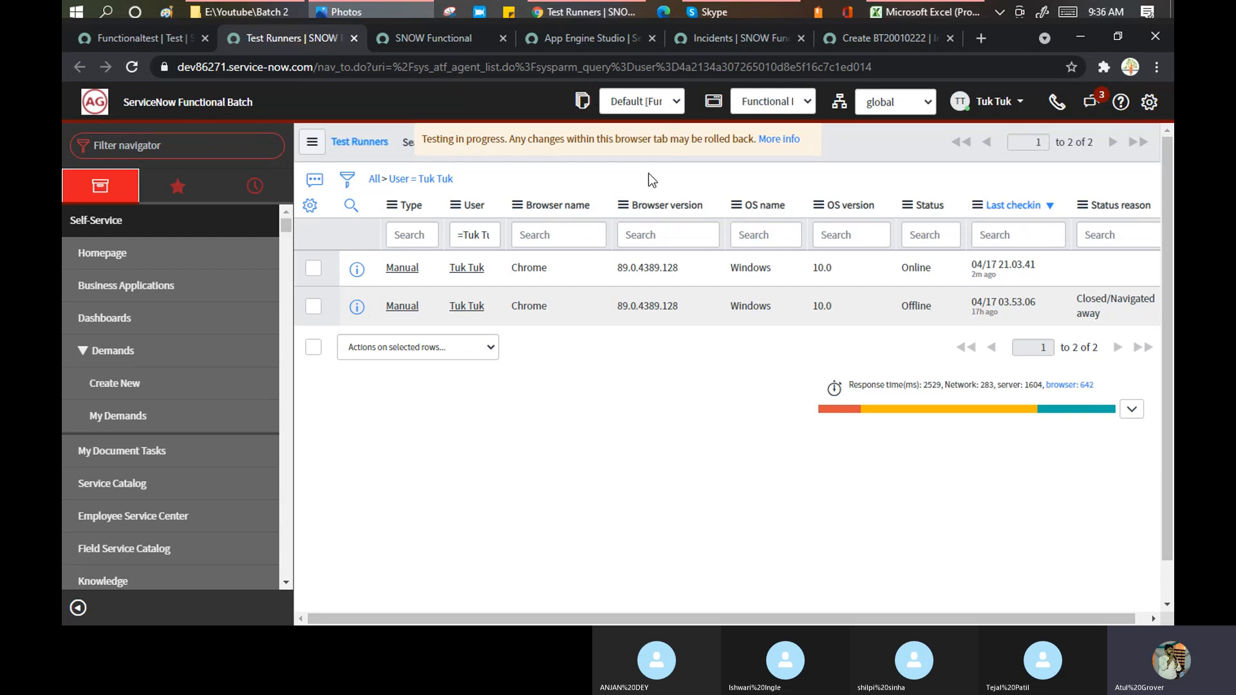
{"action": "right_click", "coordinate": [860, 143]}
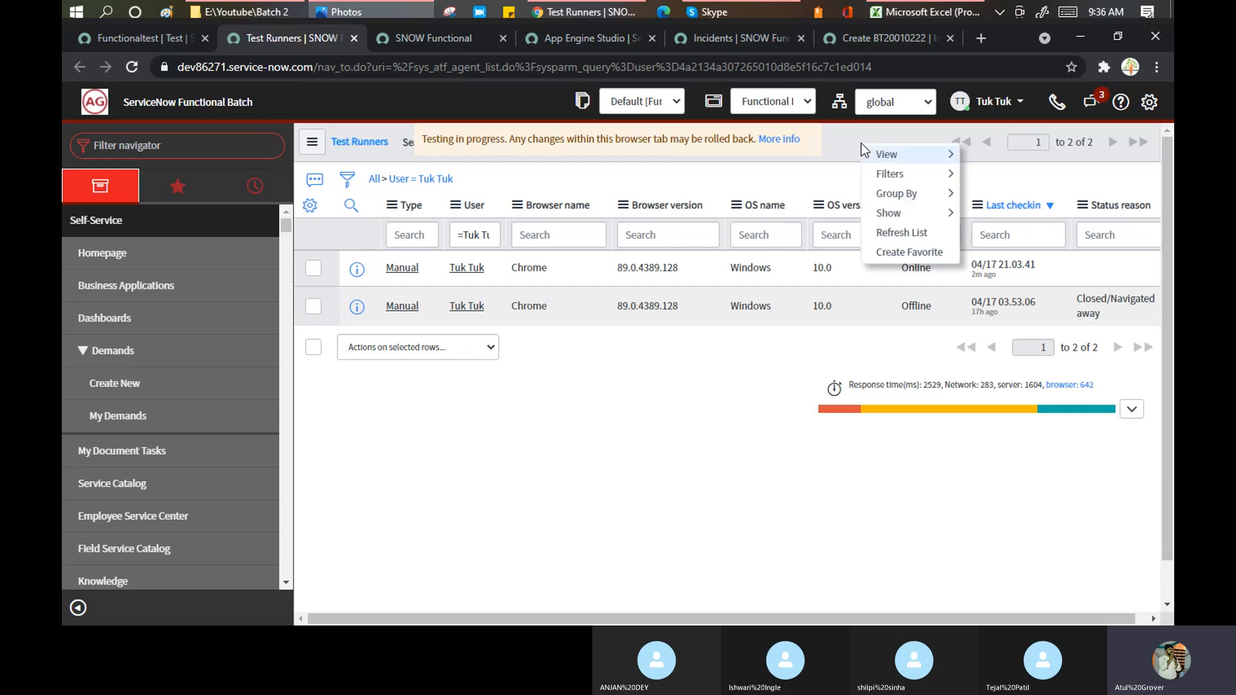
{"action": "left_click", "coordinate": [902, 232]}
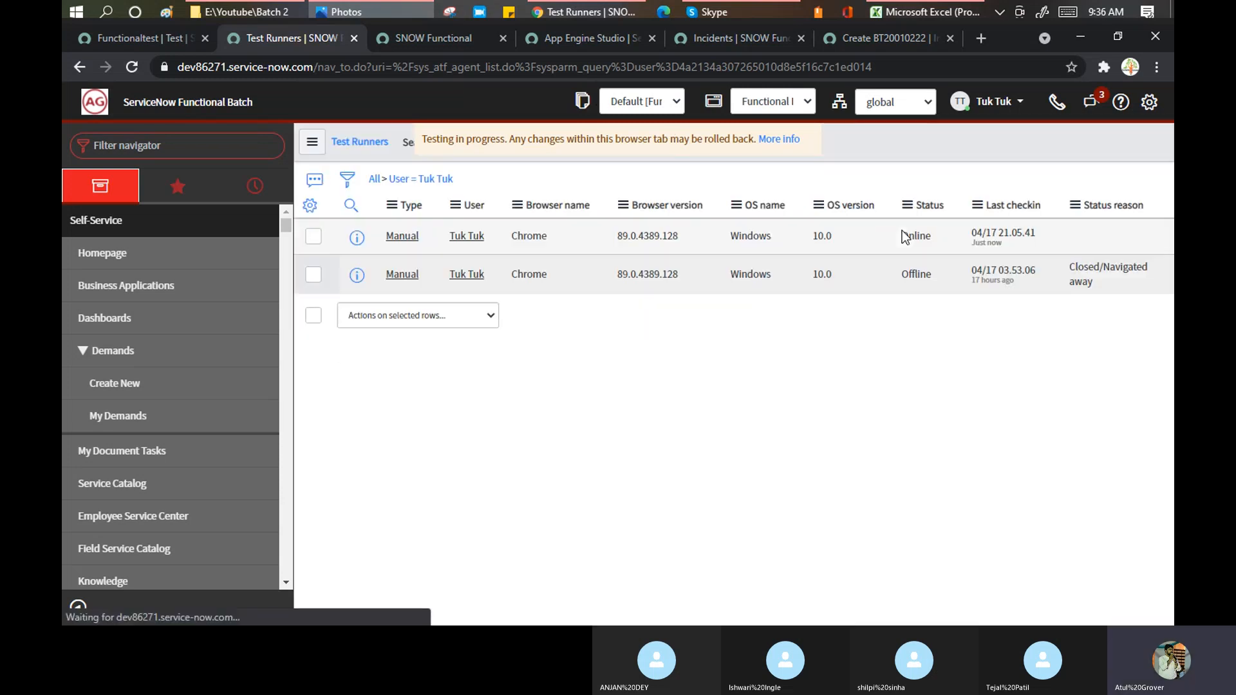
Cancel the pending steps of the stalled Functionaltest execution and close its run progress dialog.
{"action": "left_click", "coordinate": [148, 38]}
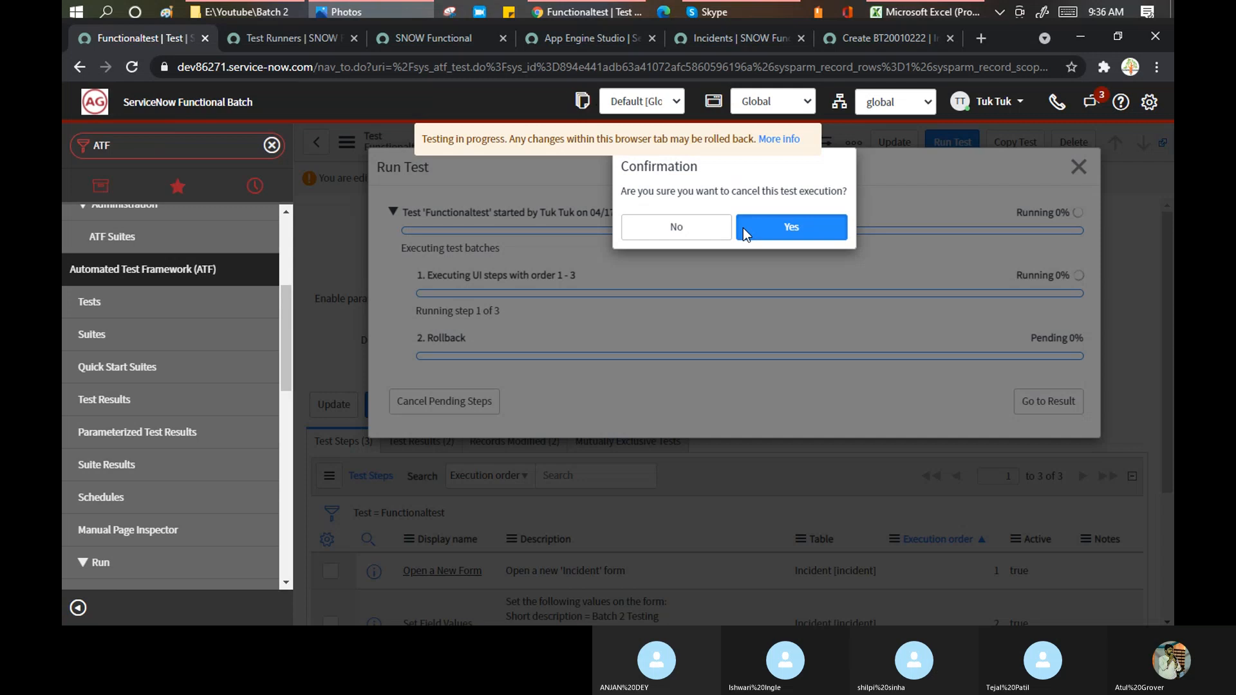
{"action": "left_click", "coordinate": [743, 228]}
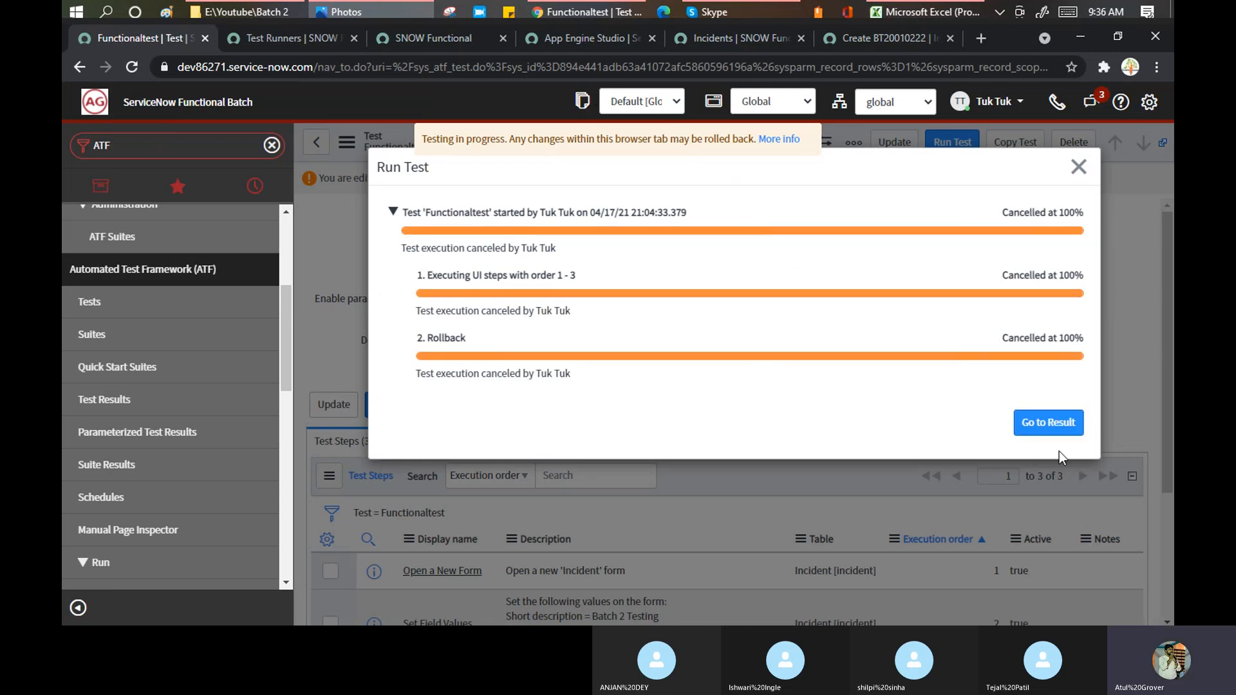
{"action": "left_click", "coordinate": [1078, 169]}
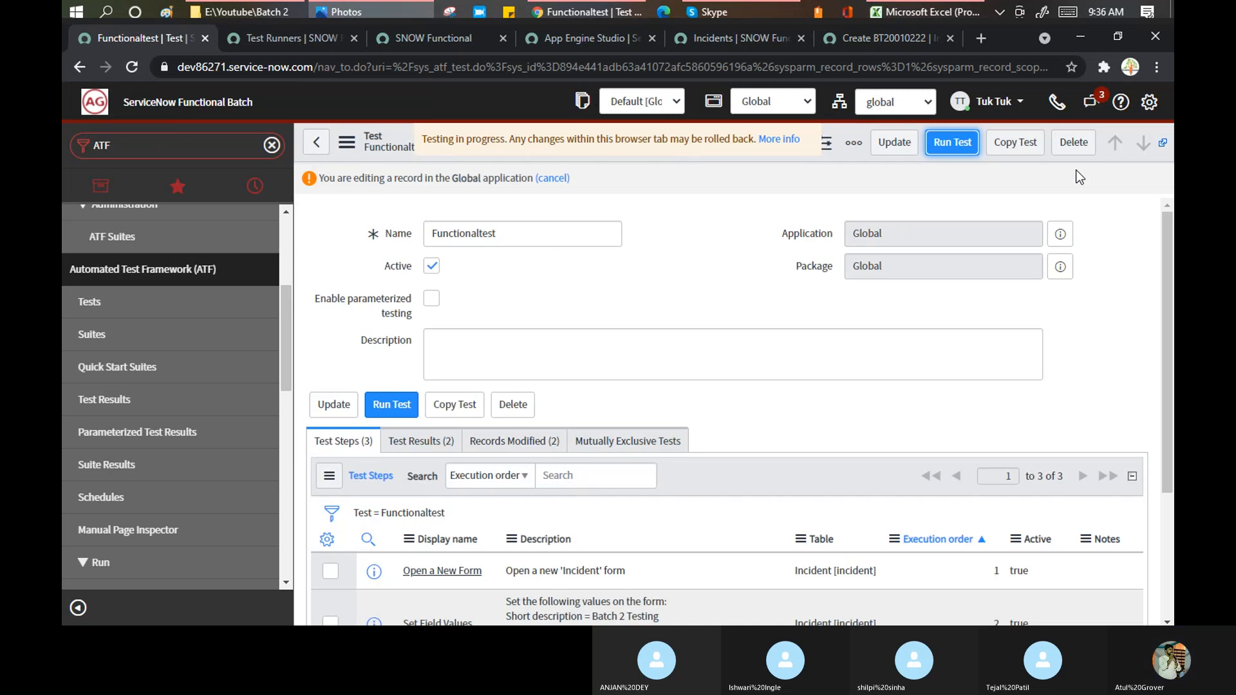
Run Functionaltest again in the current Chrome session.
{"action": "left_click", "coordinate": [948, 143]}
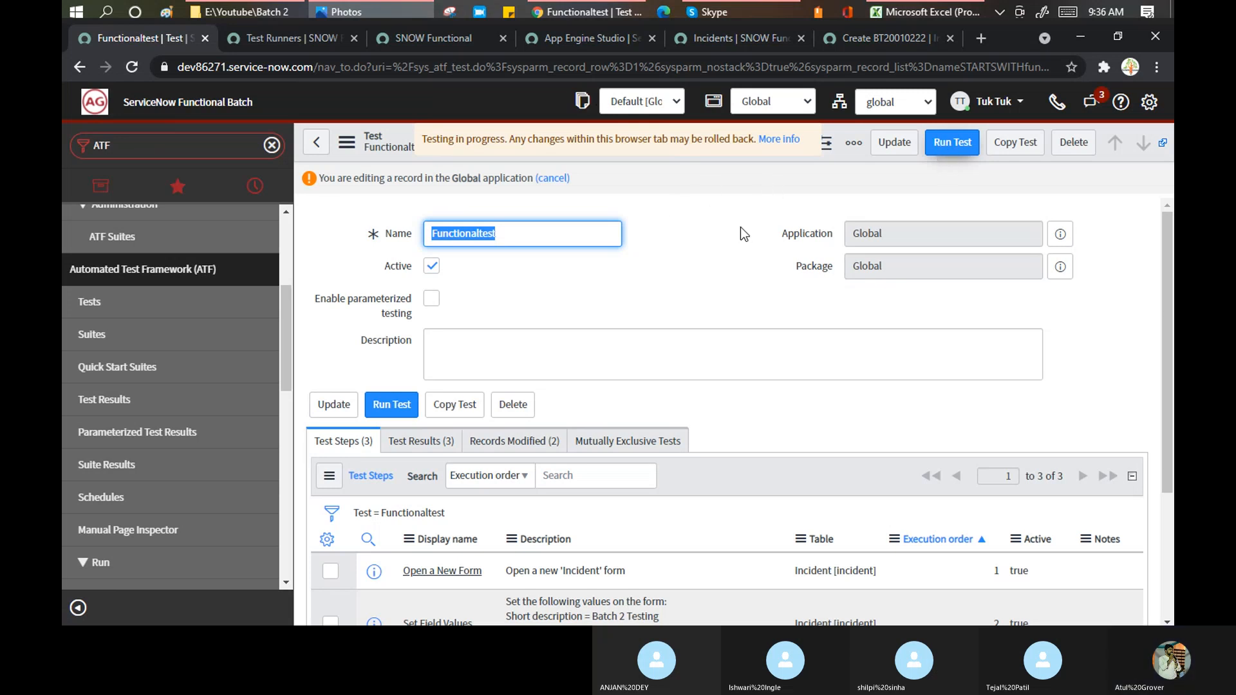
{"action": "left_click", "coordinate": [936, 147]}
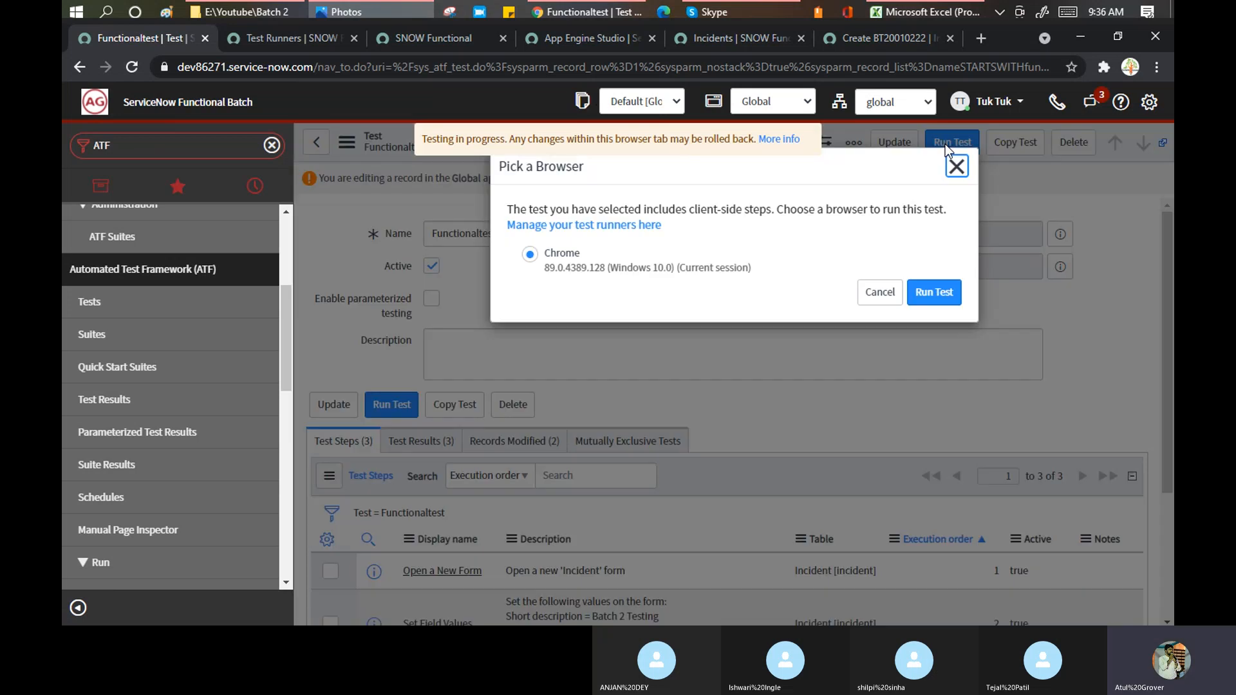
{"action": "left_click", "coordinate": [945, 148]}
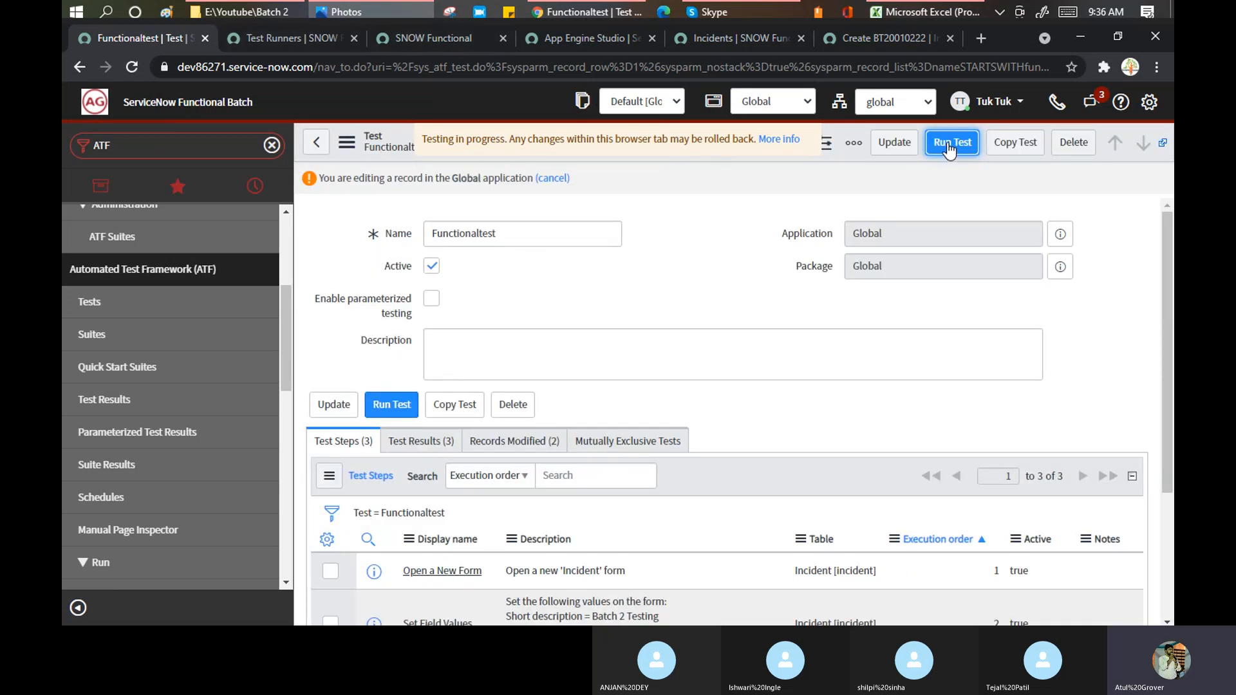
{"action": "left_click", "coordinate": [779, 140]}
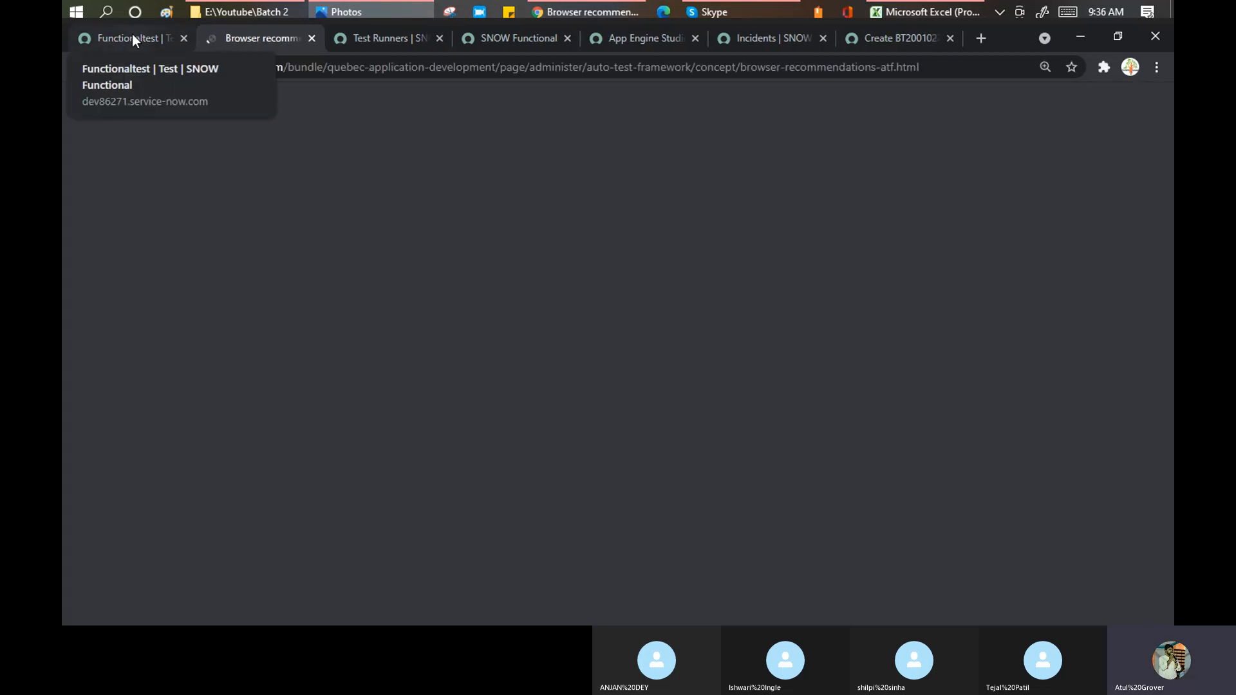
{"action": "left_click", "coordinate": [133, 36]}
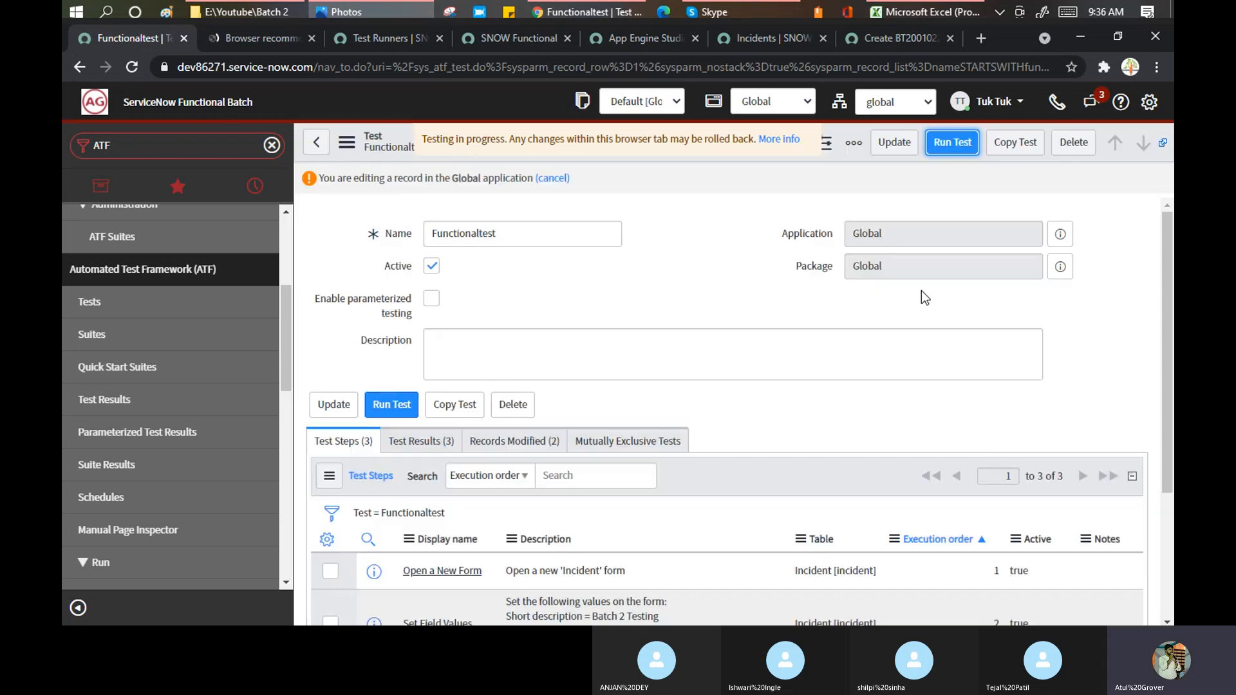
{"action": "left_click", "coordinate": [922, 293]}
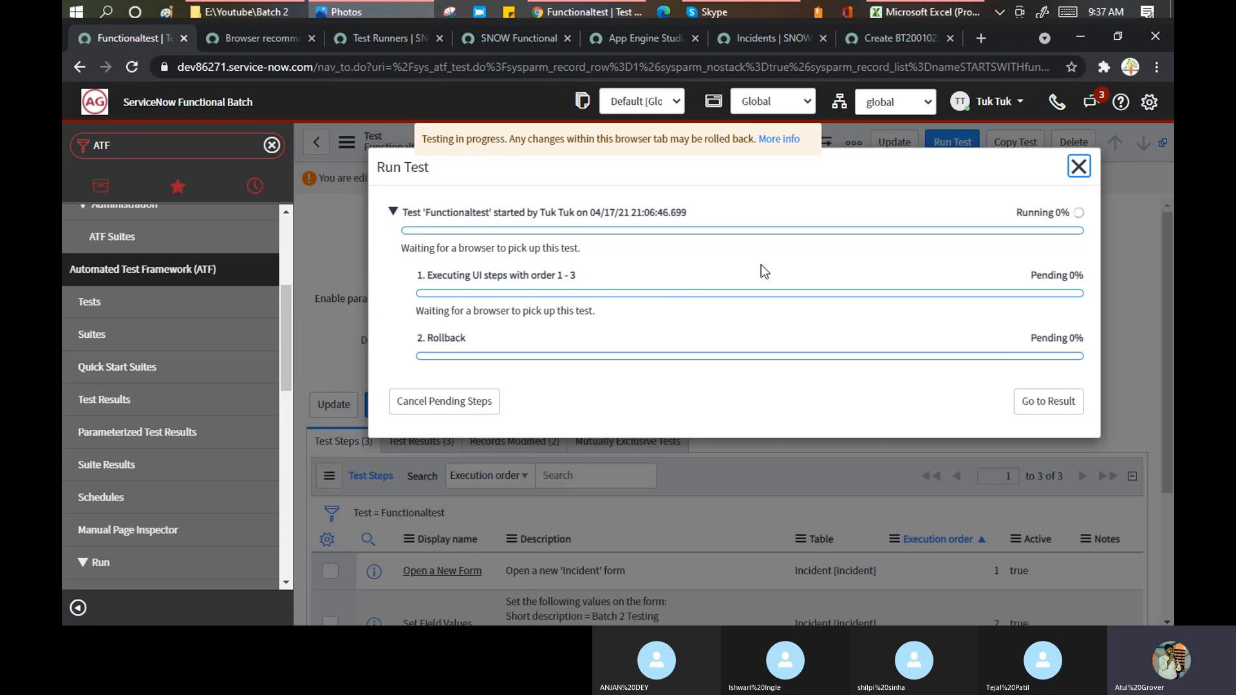
Close the browser recommendations page and monitor the Functionaltest run in the test runners list and the Client Test Runner.
{"action": "left_click", "coordinate": [242, 37]}
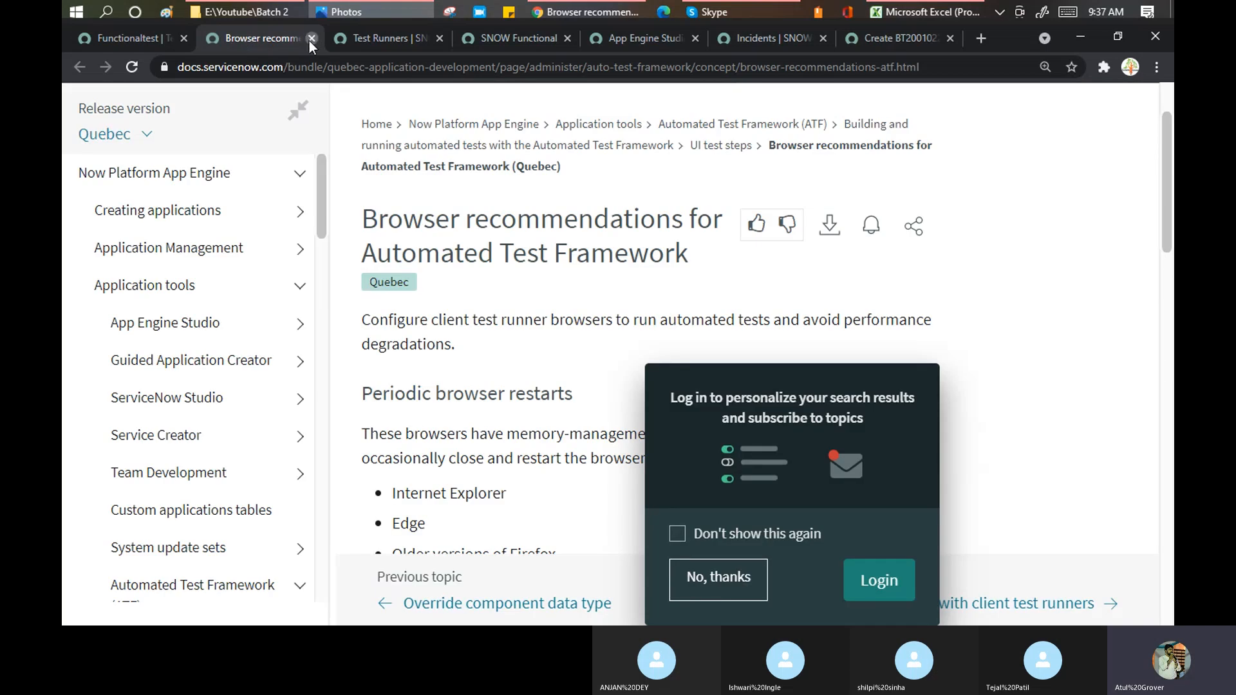
{"action": "left_click", "coordinate": [312, 39]}
{"action": "left_click", "coordinate": [255, 37]}
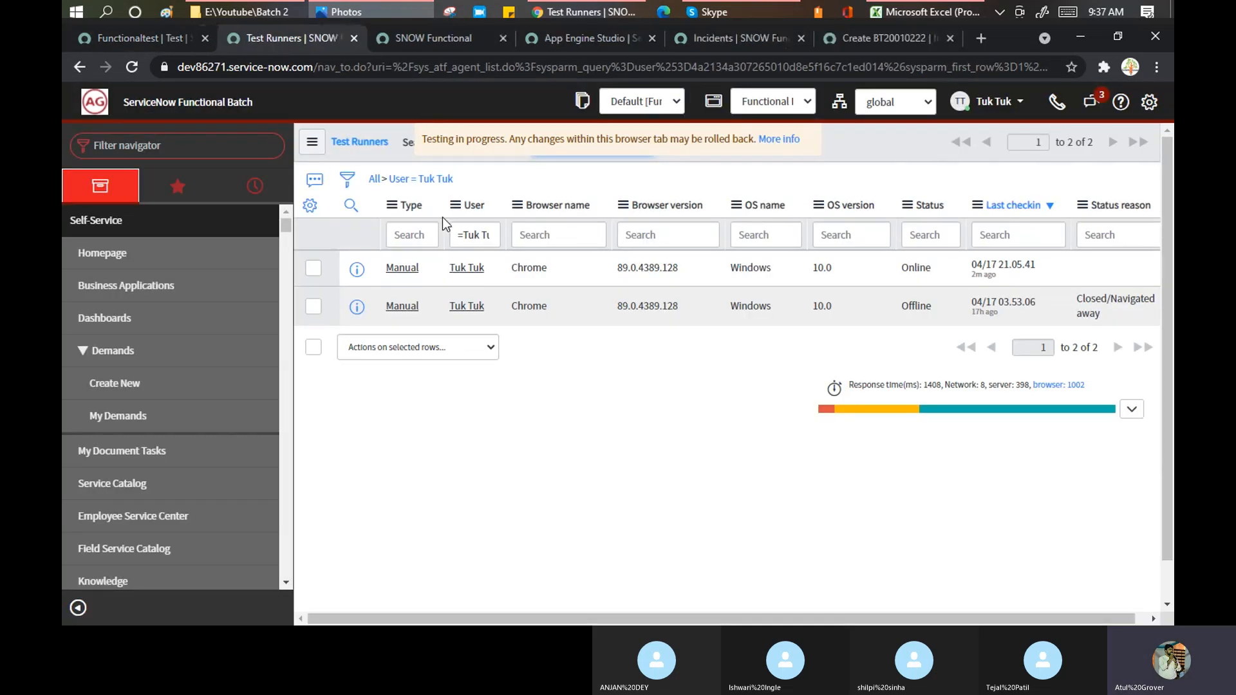
{"action": "left_click", "coordinate": [432, 38]}
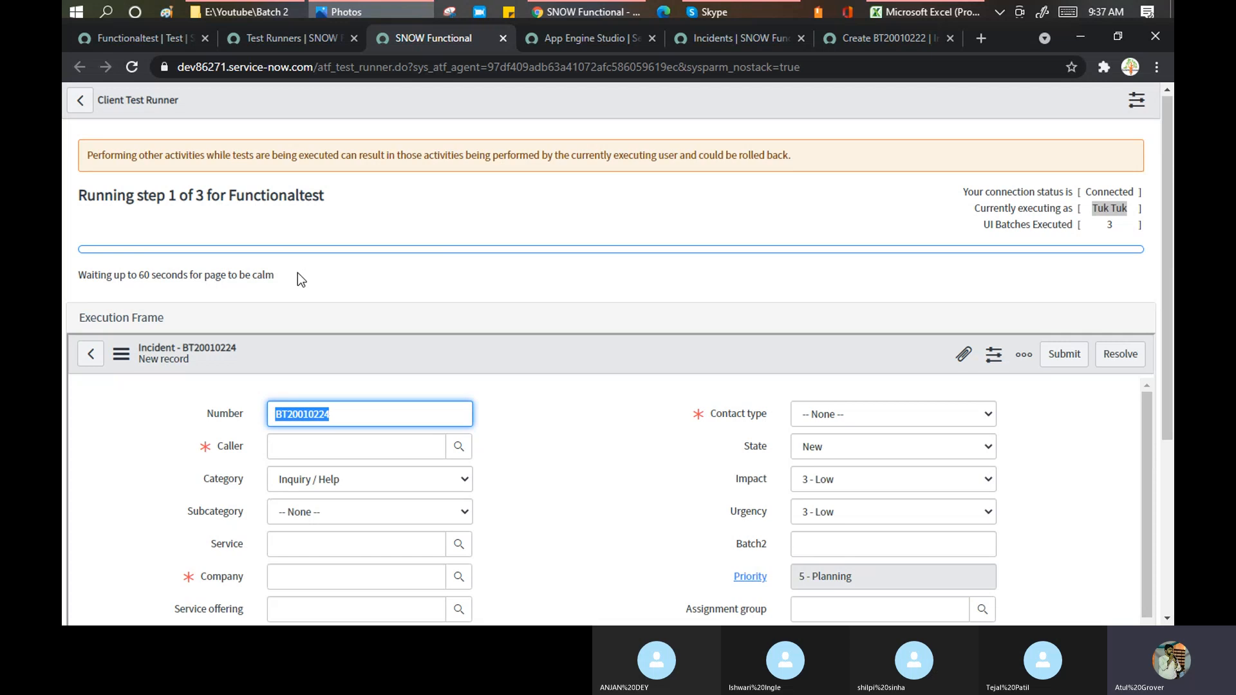
{"action": "scroll", "coordinate": [297, 272], "scroll_direction": "down", "scroll_amount": 3}
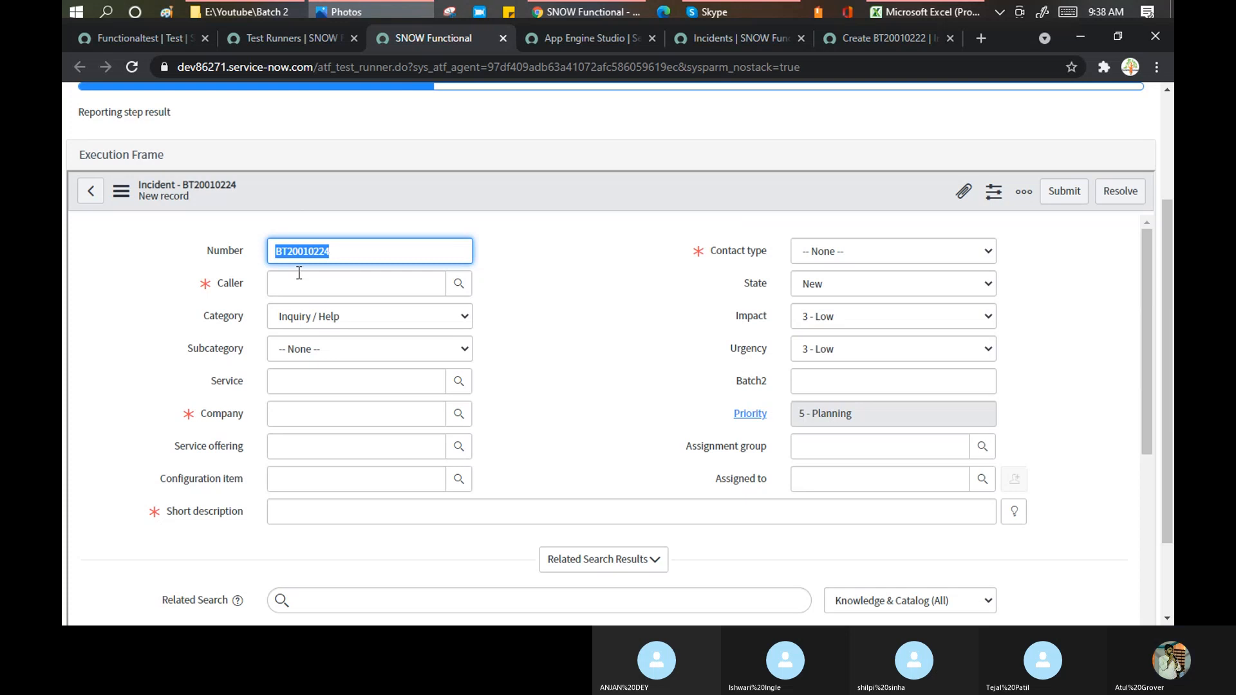
{"action": "scroll", "coordinate": [297, 273], "scroll_direction": "up", "scroll_amount": 1}
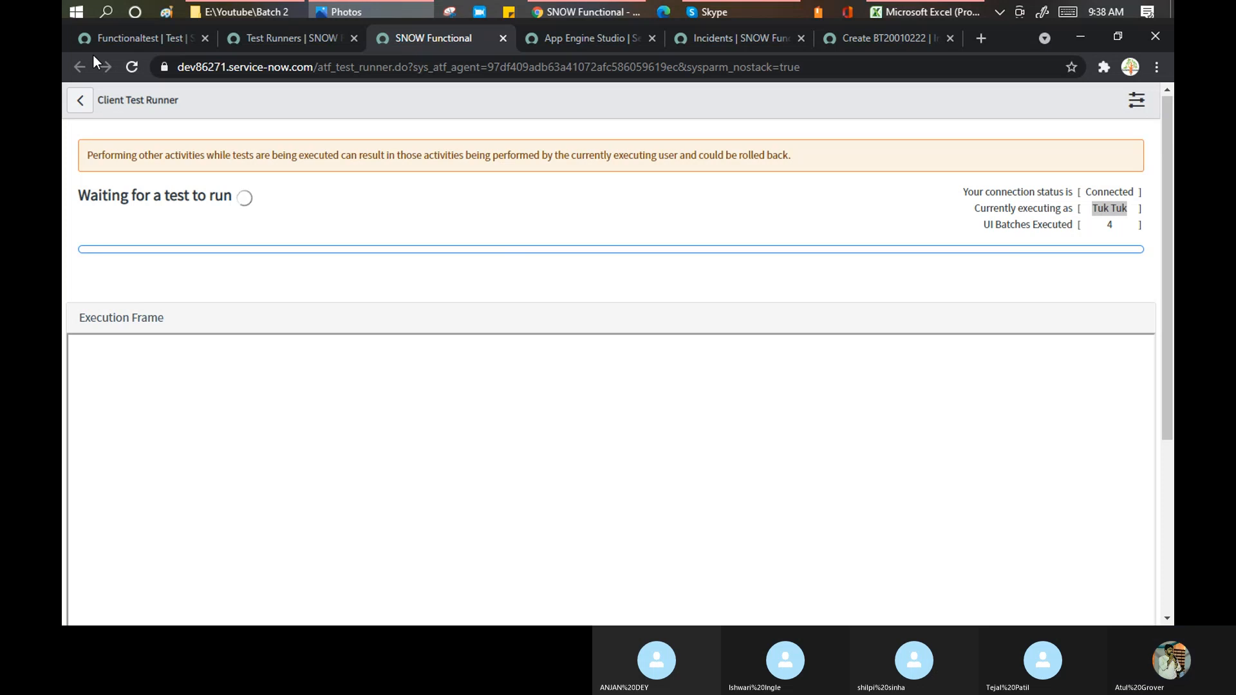
Close the finished run's dialog, open the Set Field Values step of Functionaltest and make it editable in Global.
{"action": "left_click", "coordinate": [150, 40]}
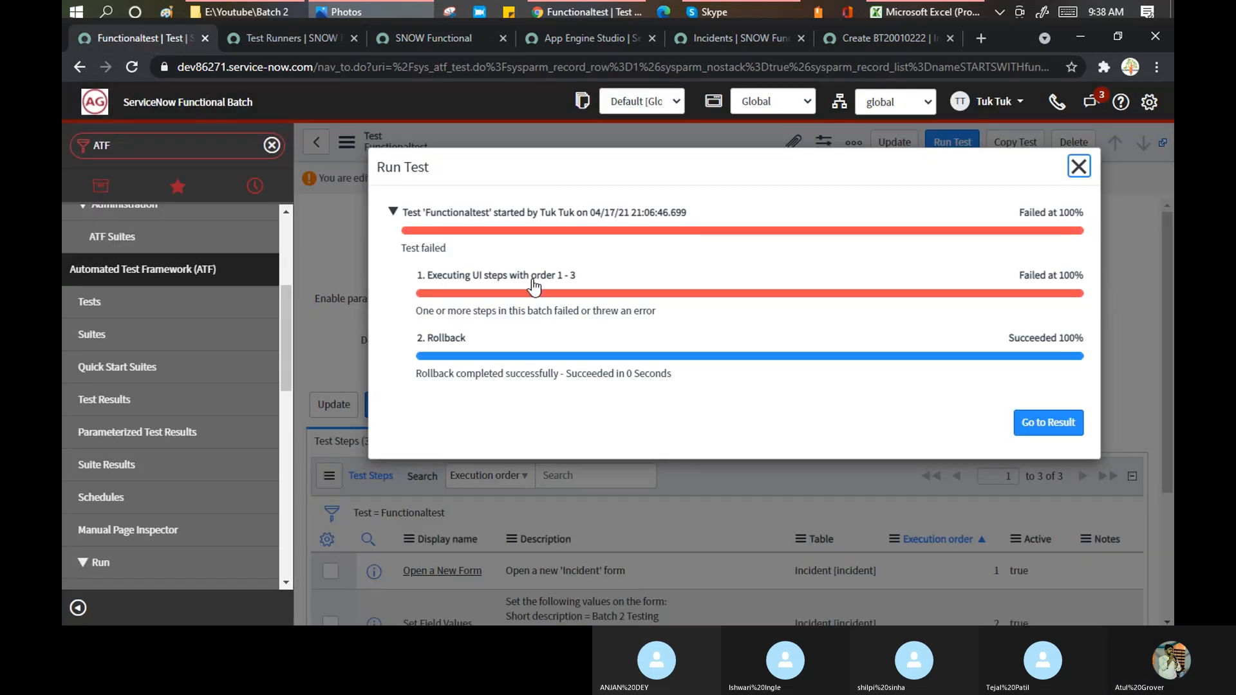
{"action": "left_click", "coordinate": [1078, 166]}
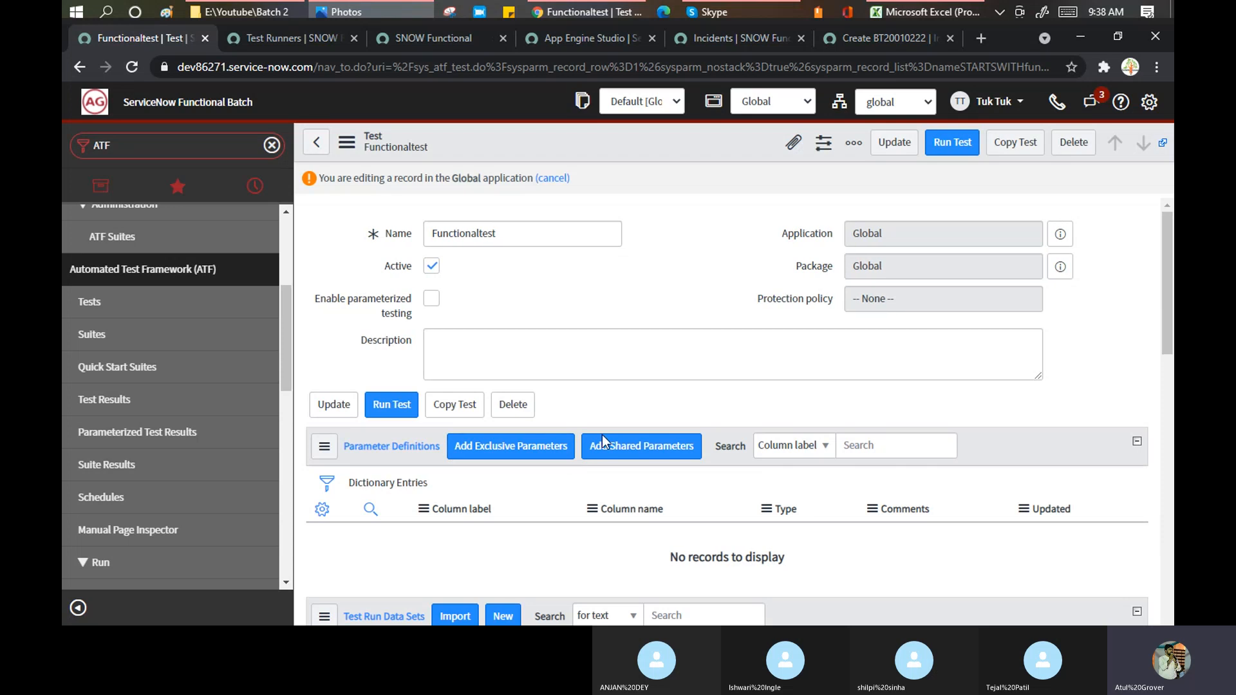
{"action": "scroll", "coordinate": [615, 428], "scroll_direction": "down", "scroll_amount": 1}
{"action": "scroll", "coordinate": [615, 428], "scroll_direction": "down", "scroll_amount": 1}
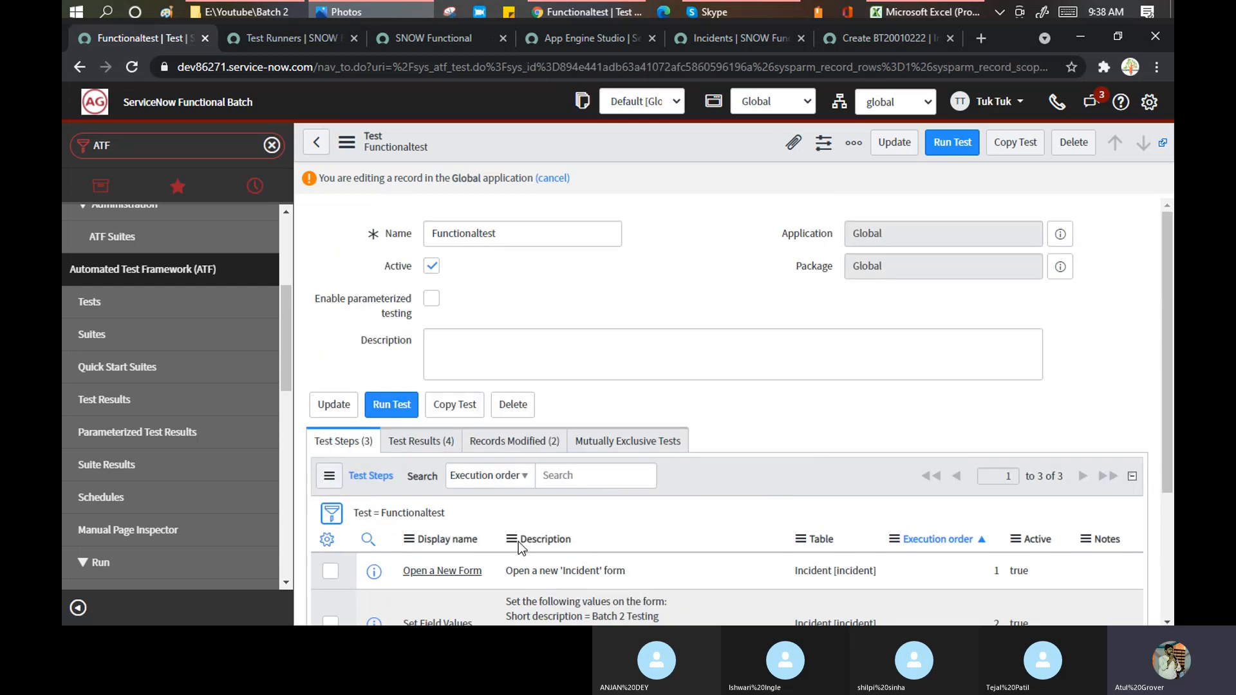
{"action": "scroll", "coordinate": [670, 406], "scroll_direction": "down", "scroll_amount": 3}
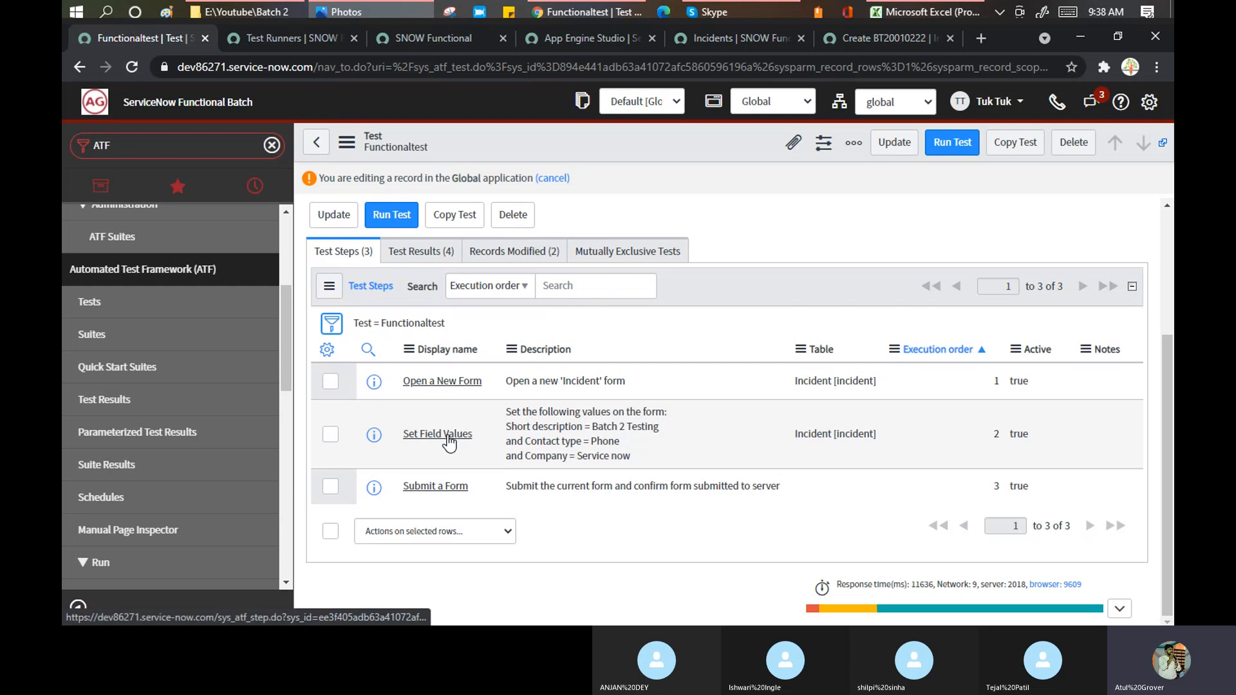
{"action": "left_click", "coordinate": [448, 436]}
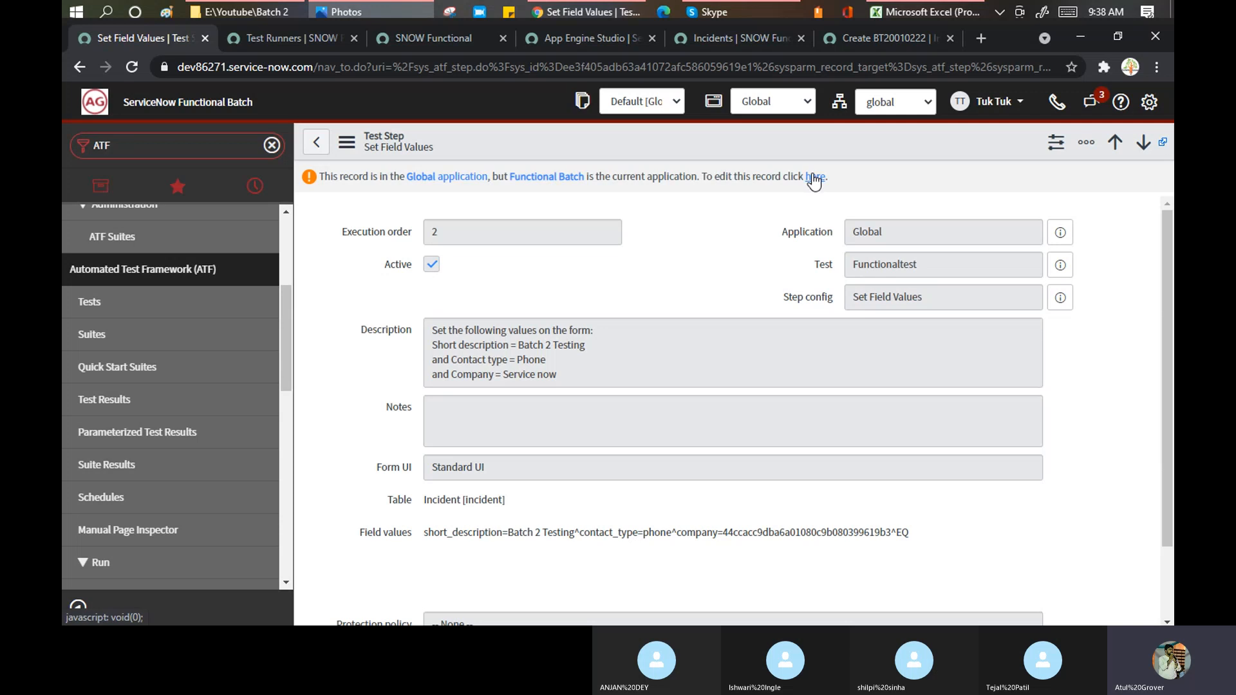
{"action": "left_click", "coordinate": [813, 177]}
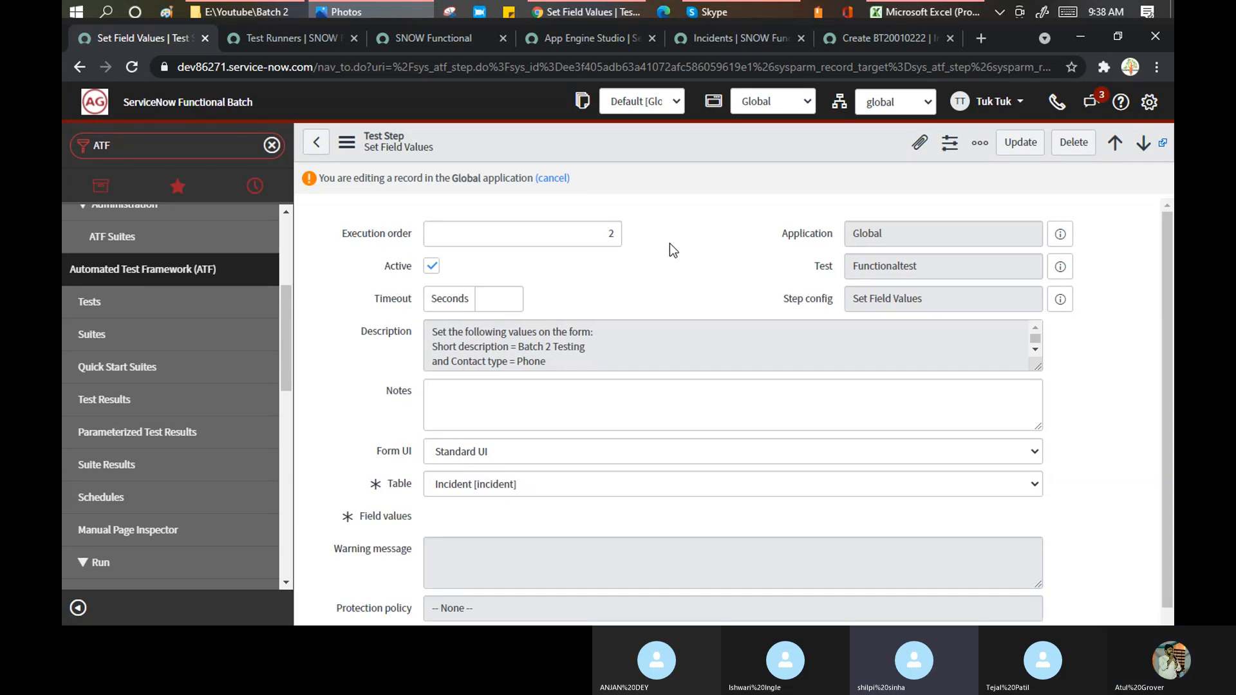
Add the Caller field with the caller's name to the step's field values and try to save the update.
{"action": "scroll", "coordinate": [669, 244], "scroll_direction": "down", "scroll_amount": 2}
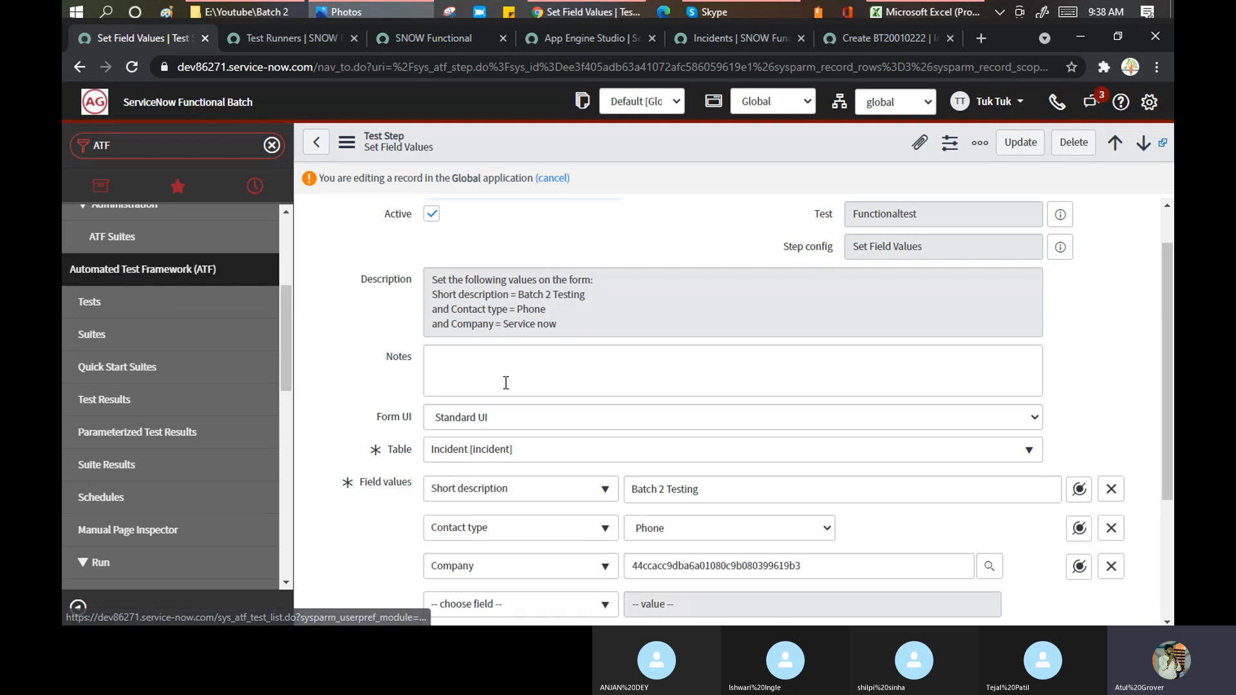
{"action": "scroll", "coordinate": [503, 382], "scroll_direction": "down", "scroll_amount": 3}
{"action": "left_click", "coordinate": [497, 415]}
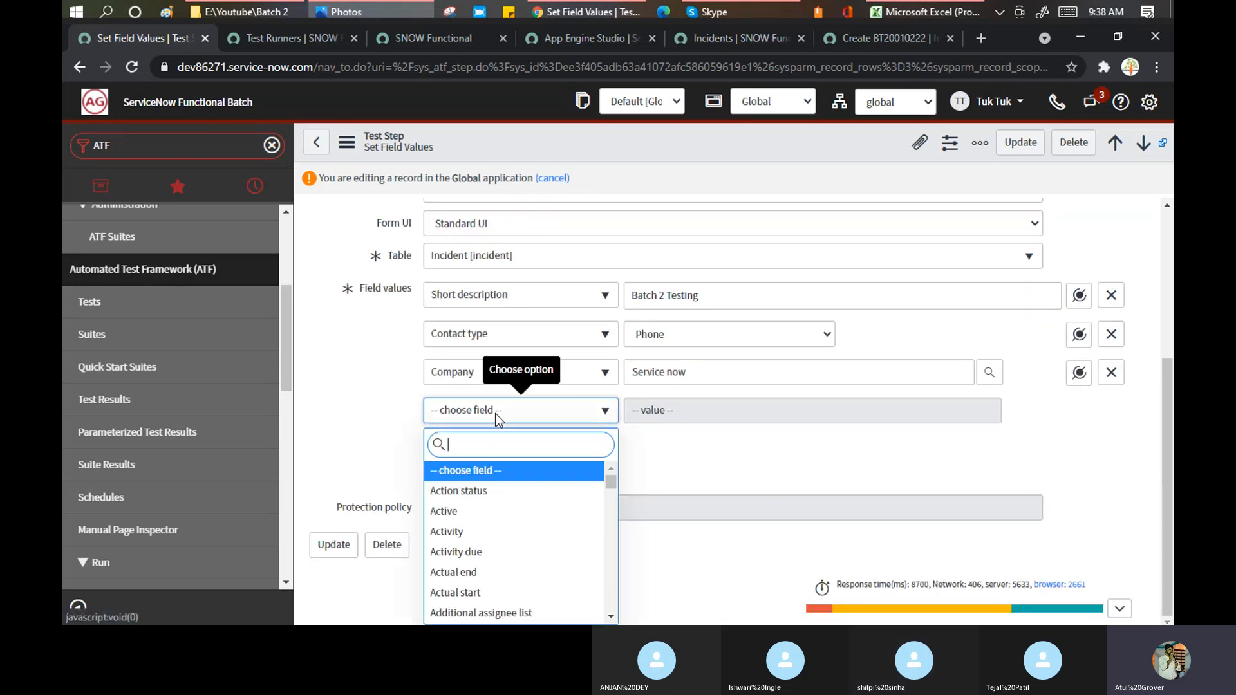
{"action": "type", "text": "ca"}
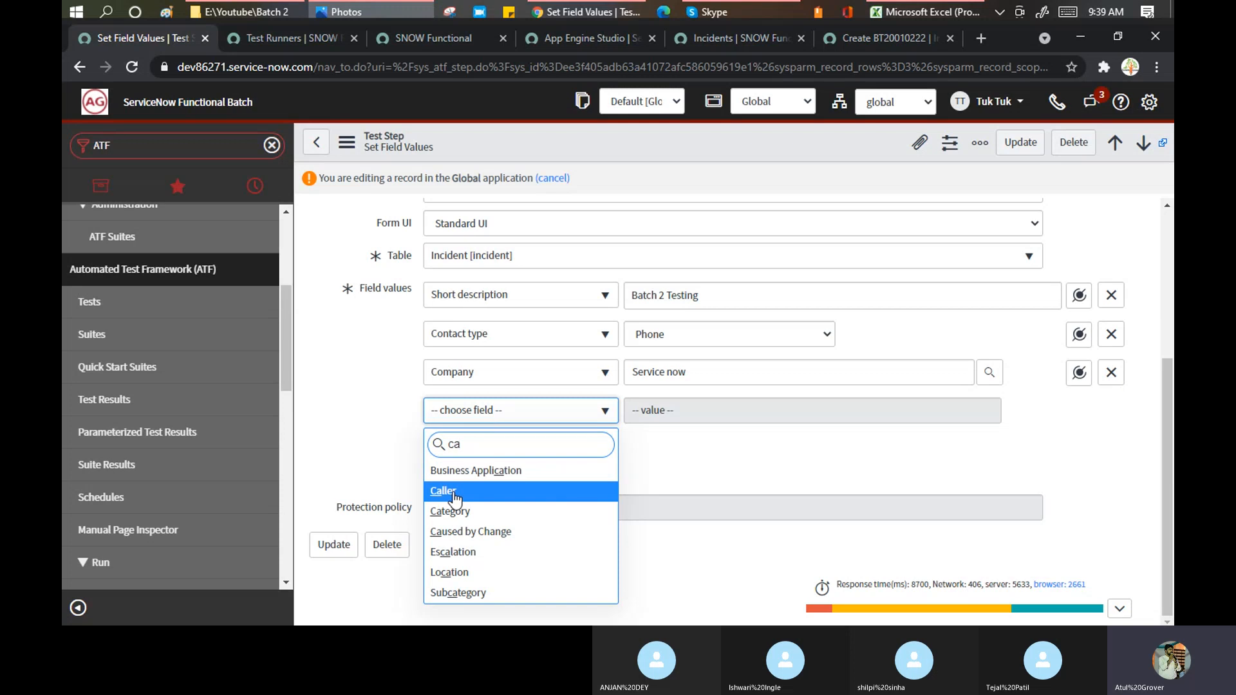
{"action": "key", "text": "Return"}
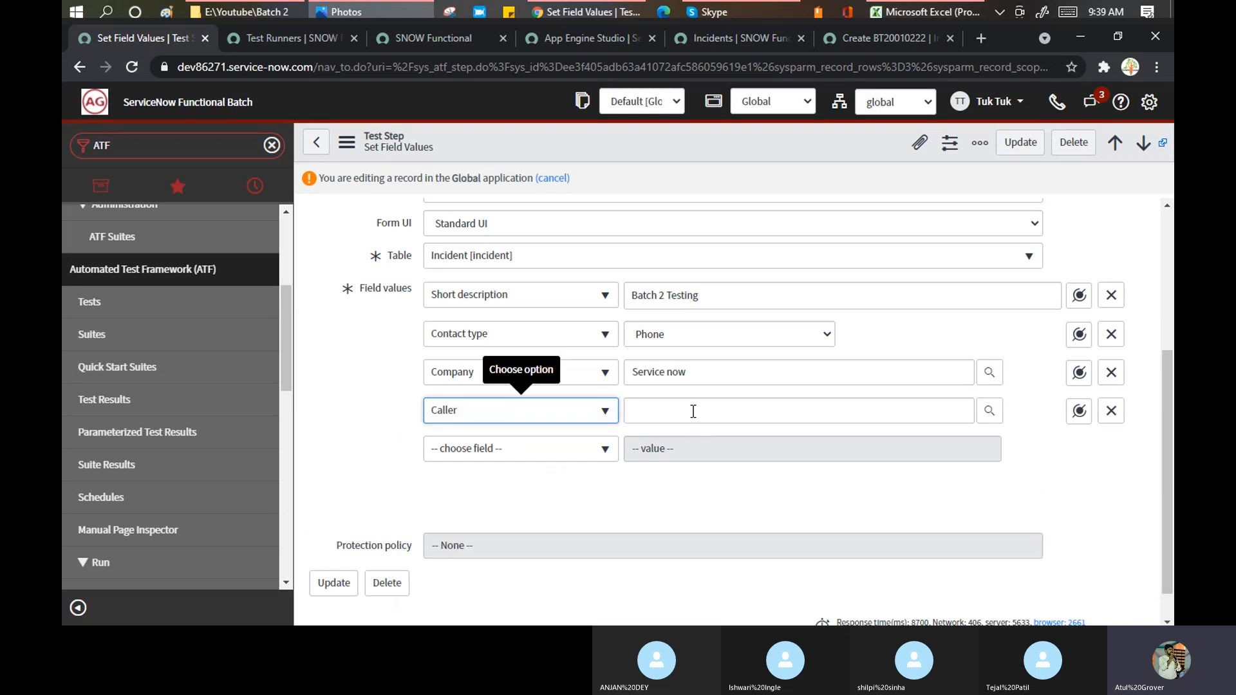
{"action": "left_click", "coordinate": [693, 410]}
{"action": "type", "text": "Tuk"}
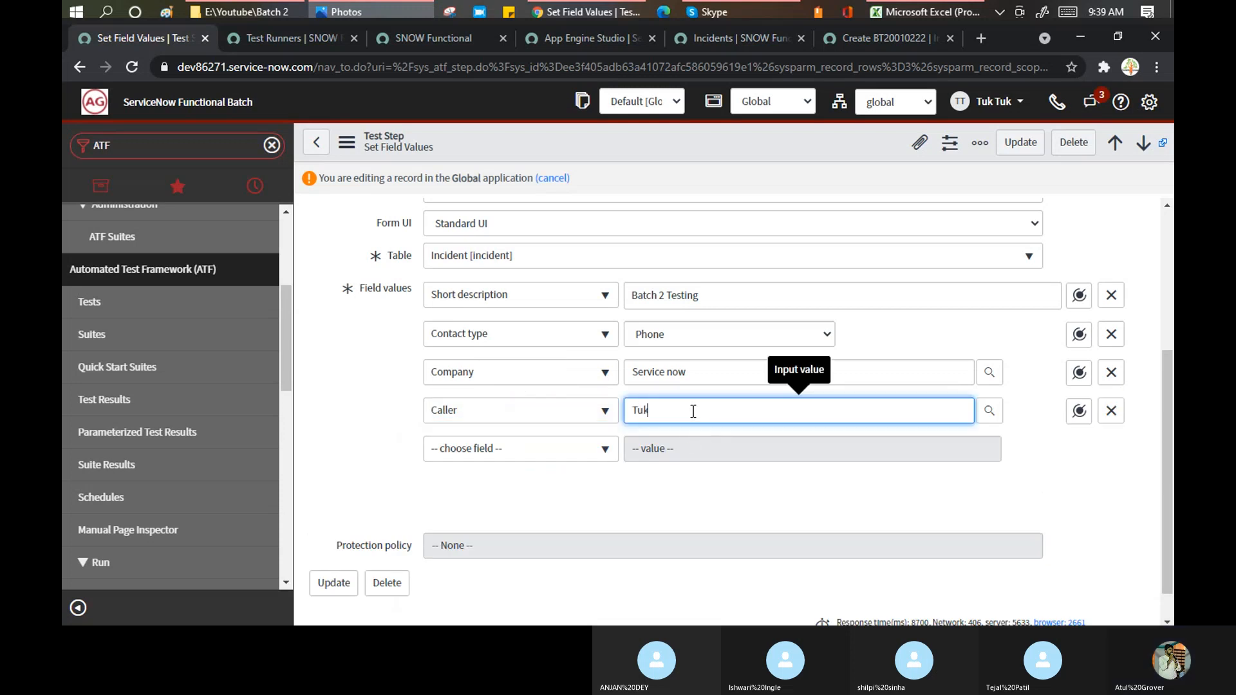
{"action": "left_click", "coordinate": [672, 444]}
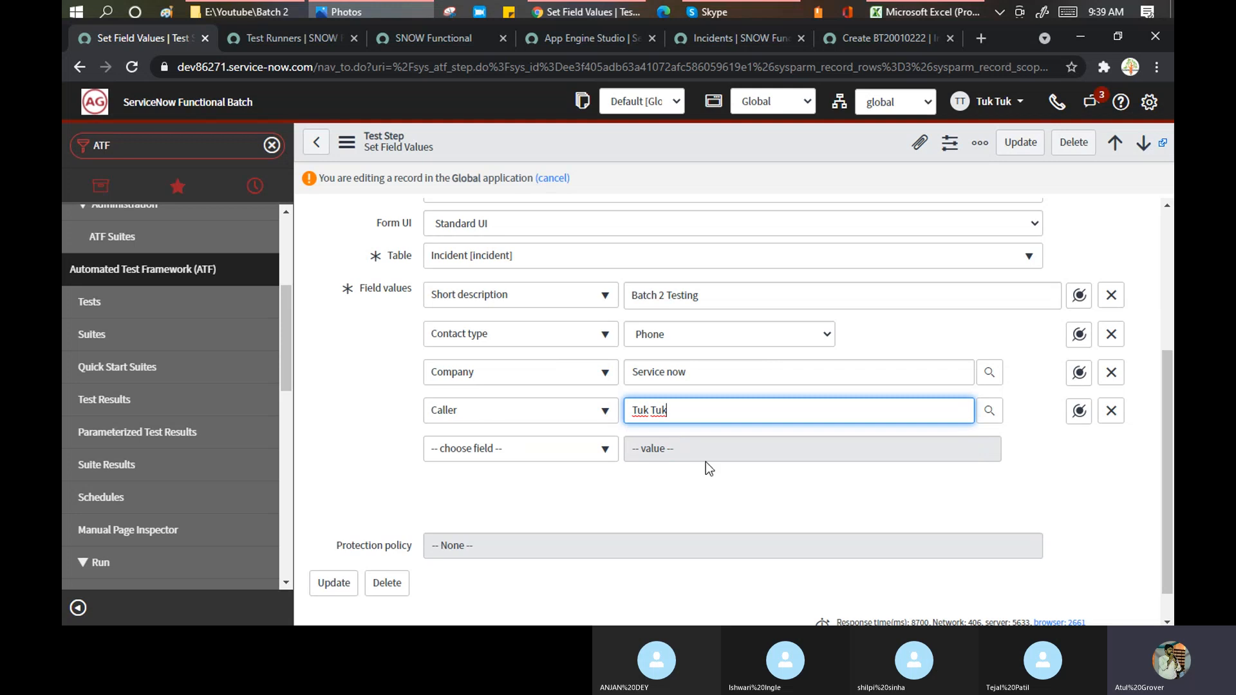
{"action": "left_click", "coordinate": [1020, 142]}
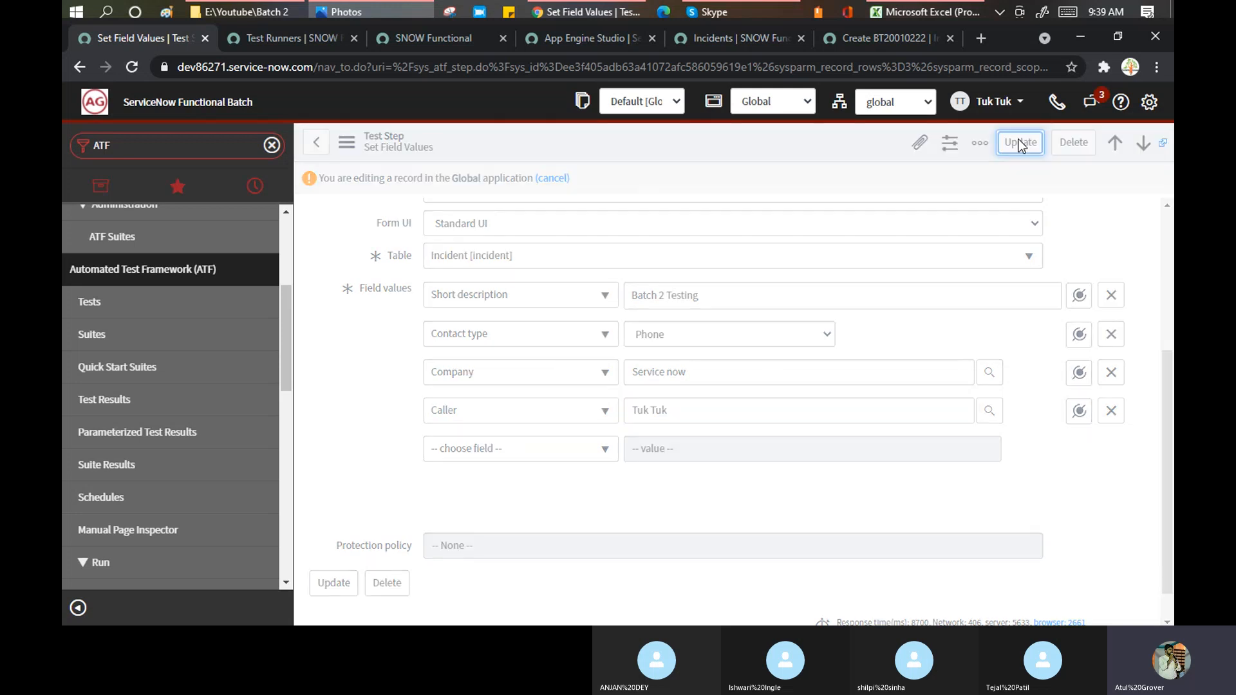
Check the test runners list and the Client Test Runner status, and return to the Set Field Values step.
{"action": "left_click", "coordinate": [310, 36]}
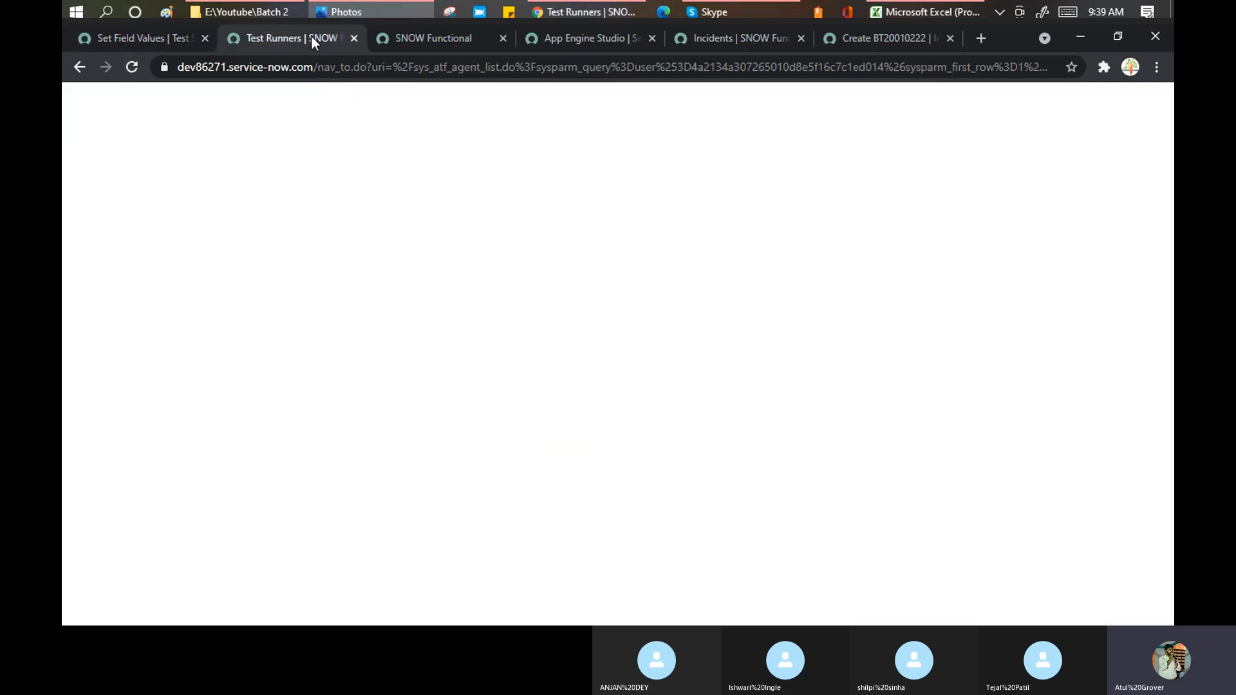
{"action": "left_click", "coordinate": [422, 38]}
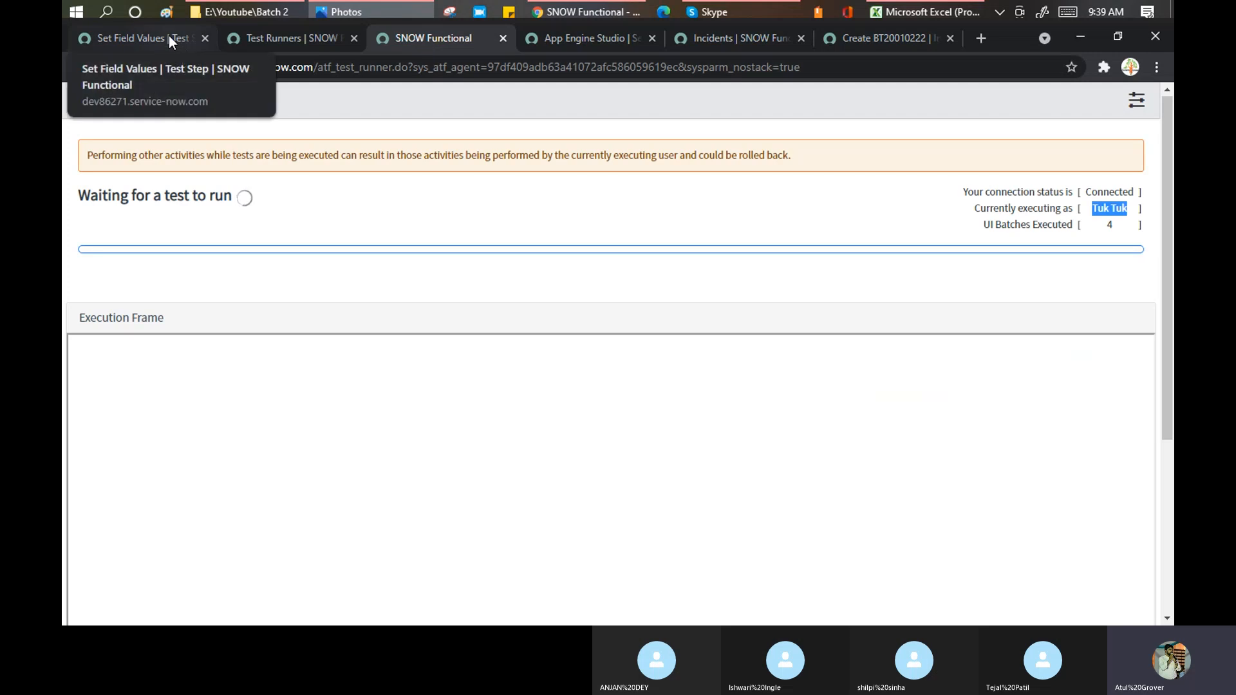
{"action": "left_click", "coordinate": [168, 36]}
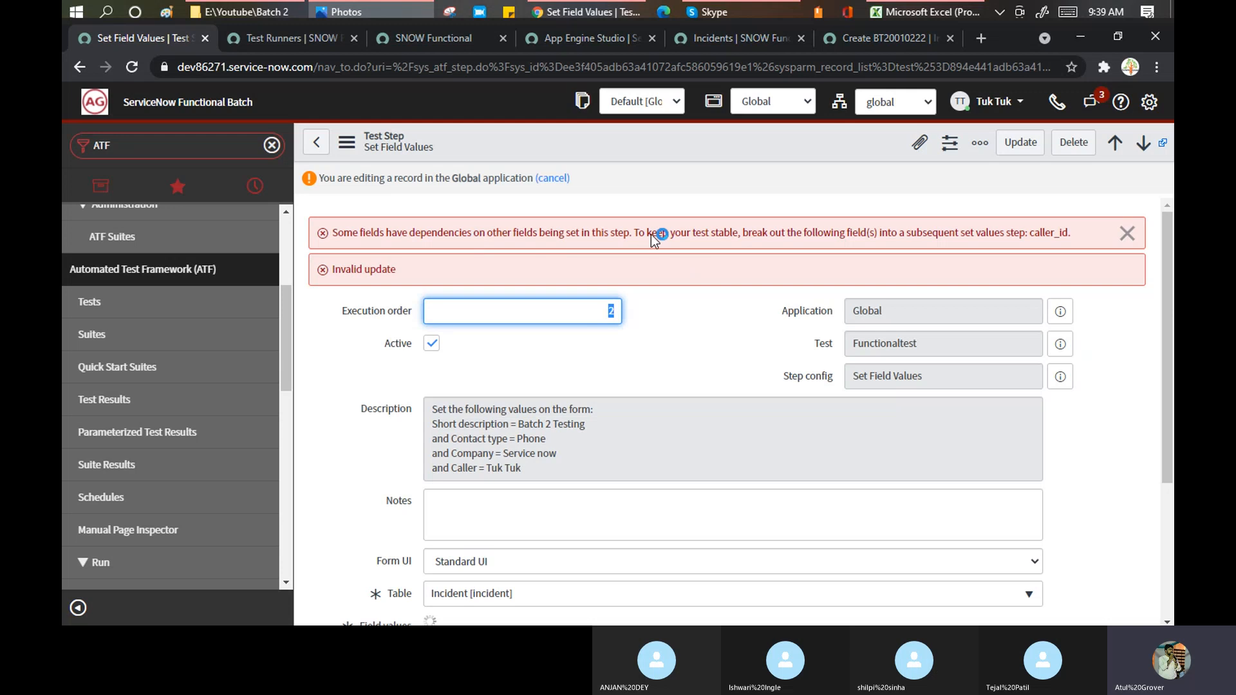
Review the error about the caller_id dependency against the step's field values and try again to save the Set Field Values update.
{"action": "left_click_drag", "start_coordinate": [648, 233], "coordinate": [765, 253]}
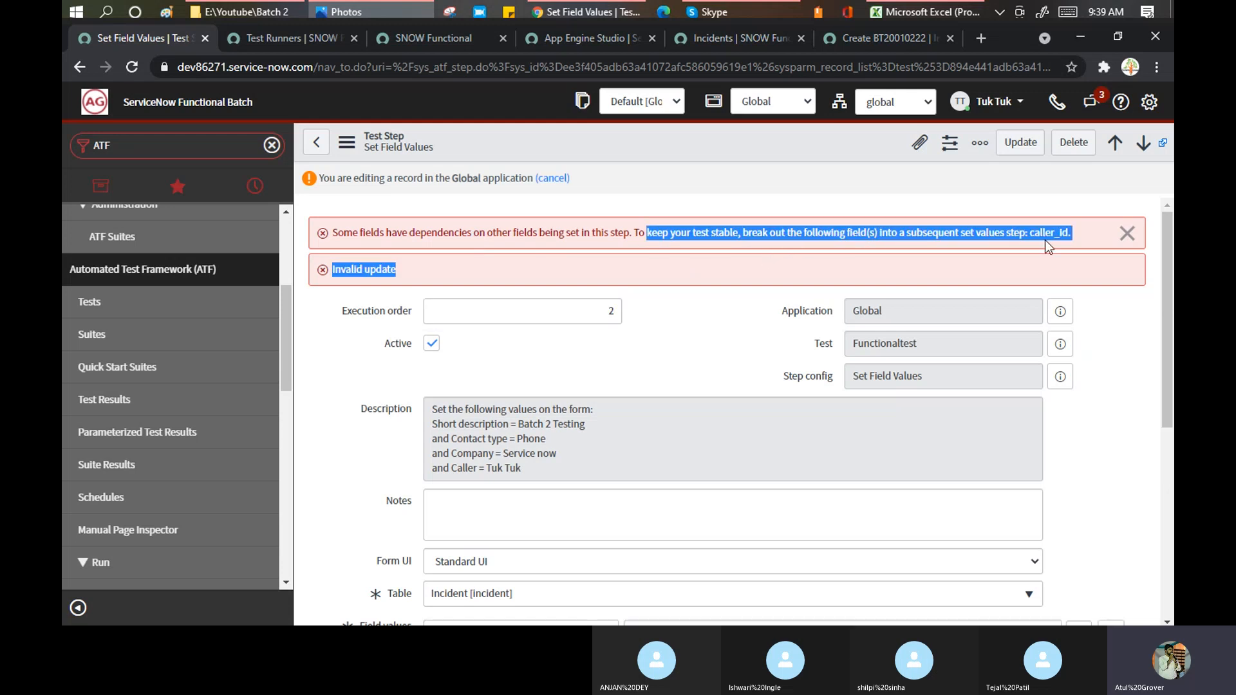
{"action": "scroll", "coordinate": [705, 363], "scroll_direction": "down", "scroll_amount": 5}
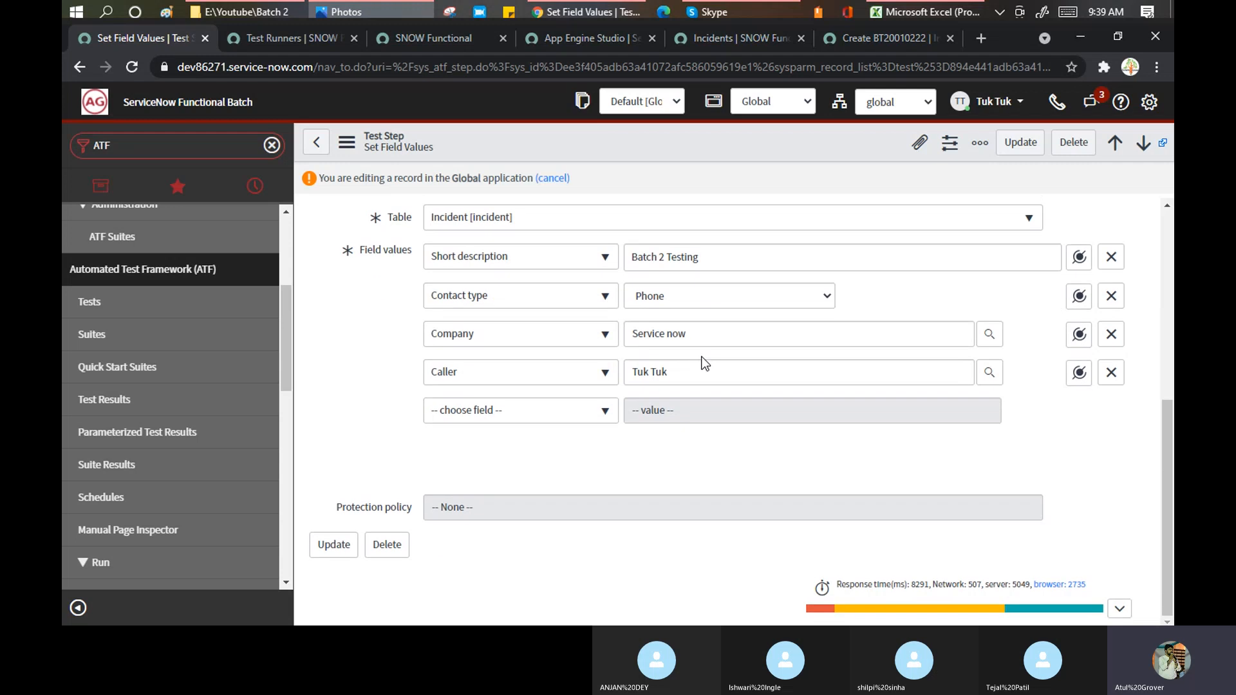
{"action": "scroll", "coordinate": [705, 364], "scroll_direction": "up", "scroll_amount": 5}
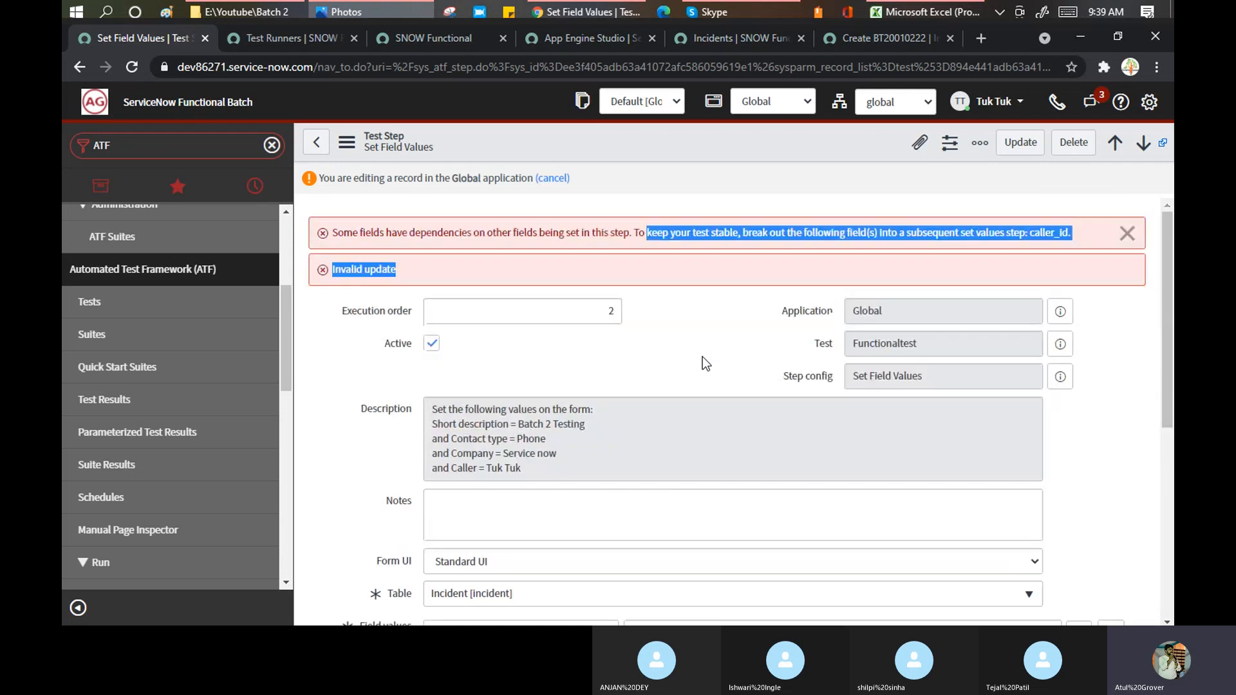
{"action": "left_click", "coordinate": [1019, 143]}
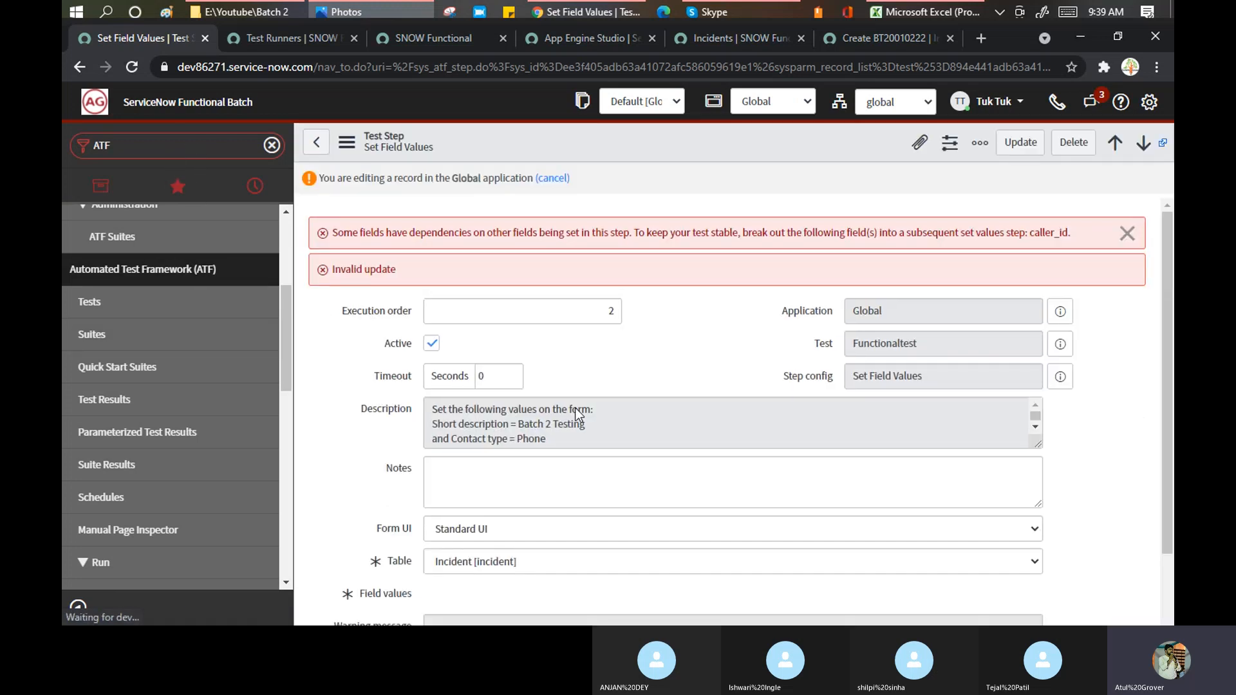
{"action": "scroll", "coordinate": [577, 408], "scroll_direction": "down", "scroll_amount": 4}
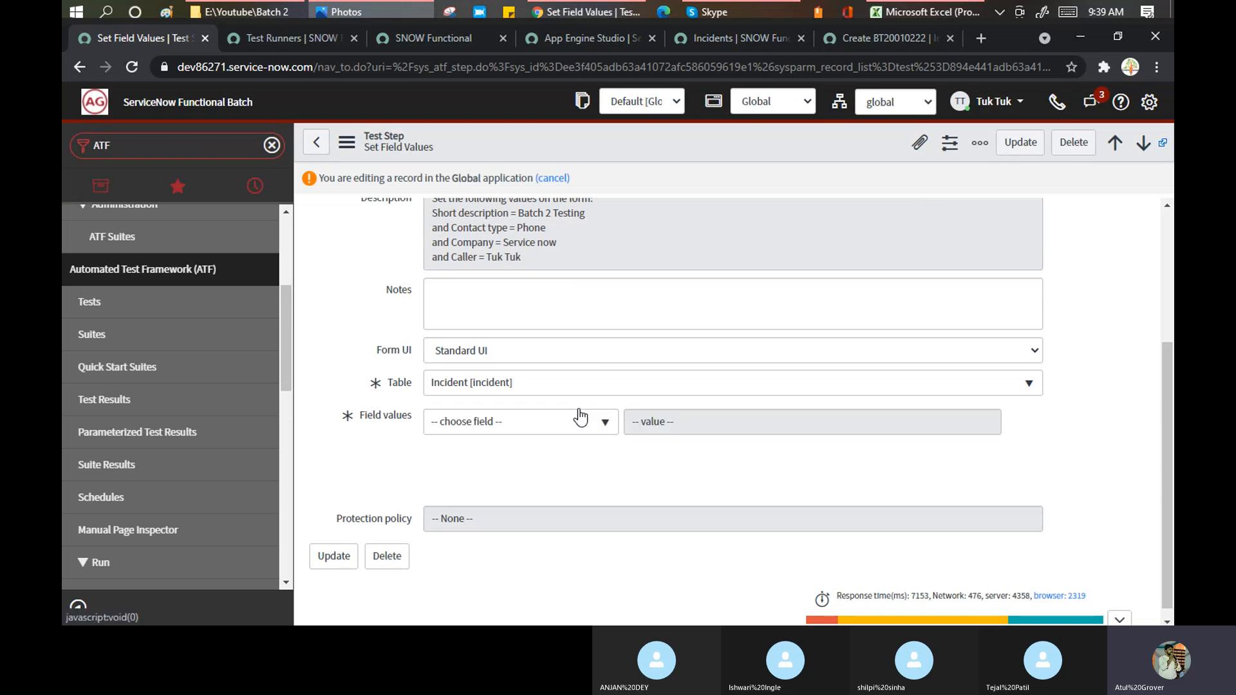
{"action": "scroll", "coordinate": [579, 416], "scroll_direction": "down", "scroll_amount": 3}
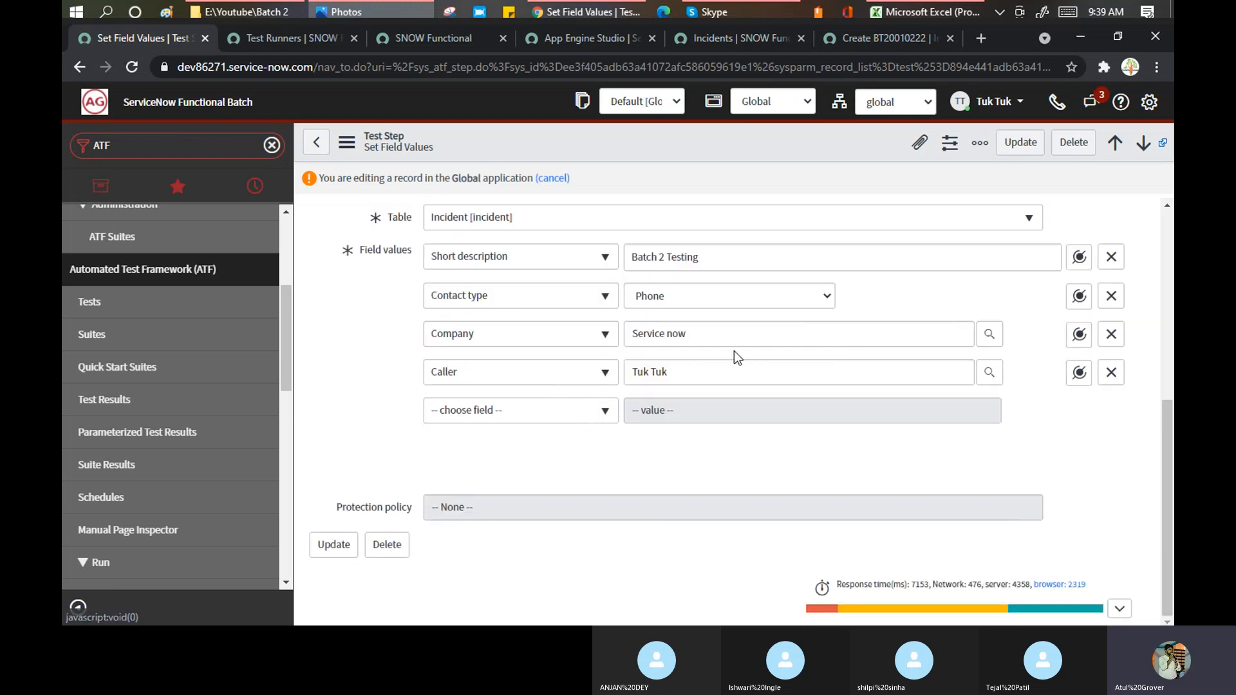
{"action": "scroll", "coordinate": [849, 271], "scroll_direction": "up", "scroll_amount": 4}
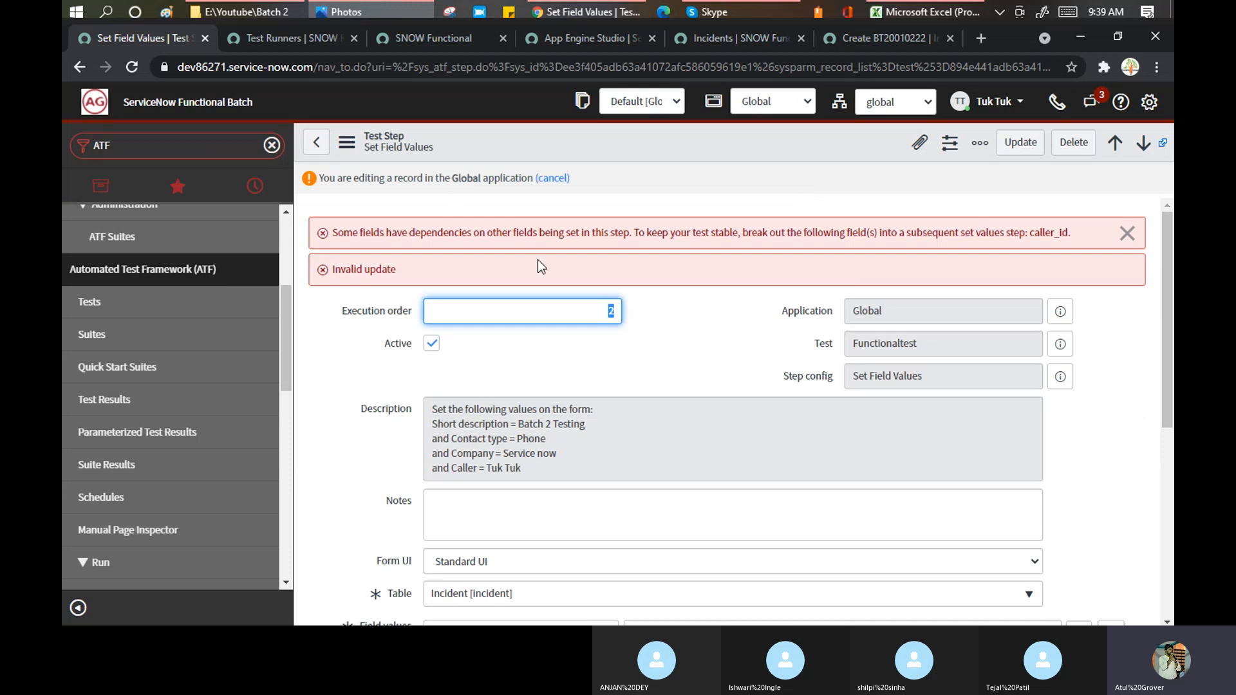
Open the Functionaltest record from the step, make it editable in Global and run the test in the Chrome session.
{"action": "left_click", "coordinate": [1060, 344]}
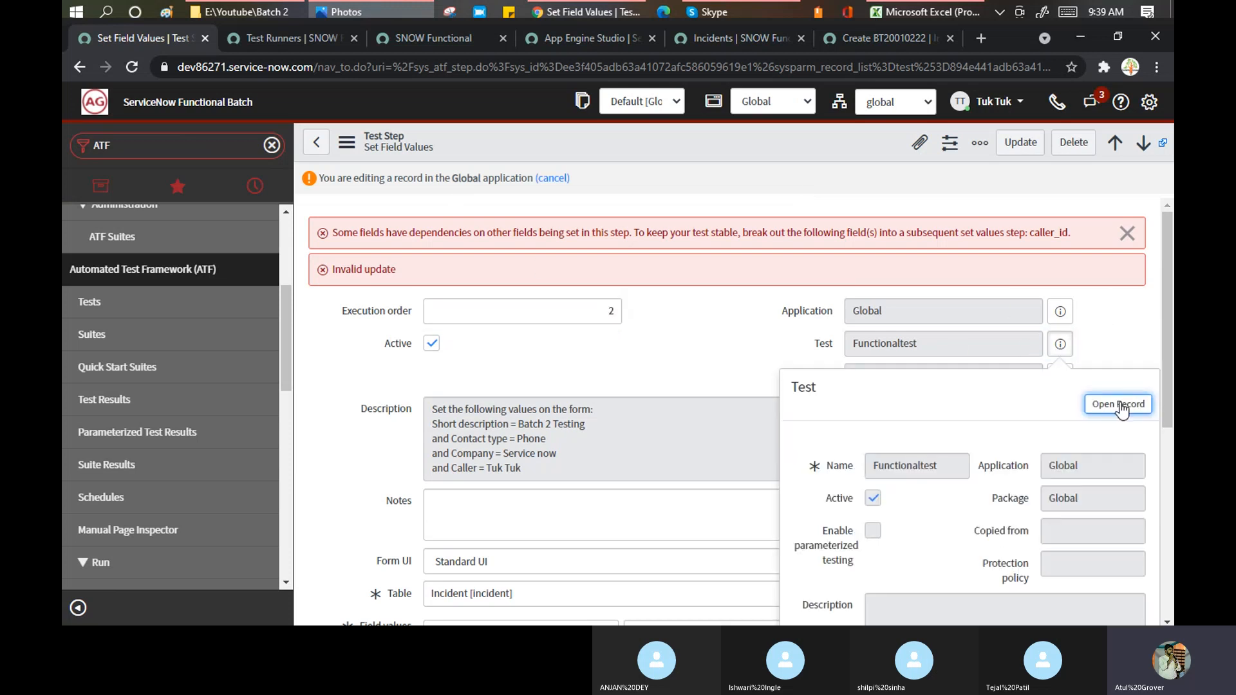
{"action": "left_click", "coordinate": [1118, 405]}
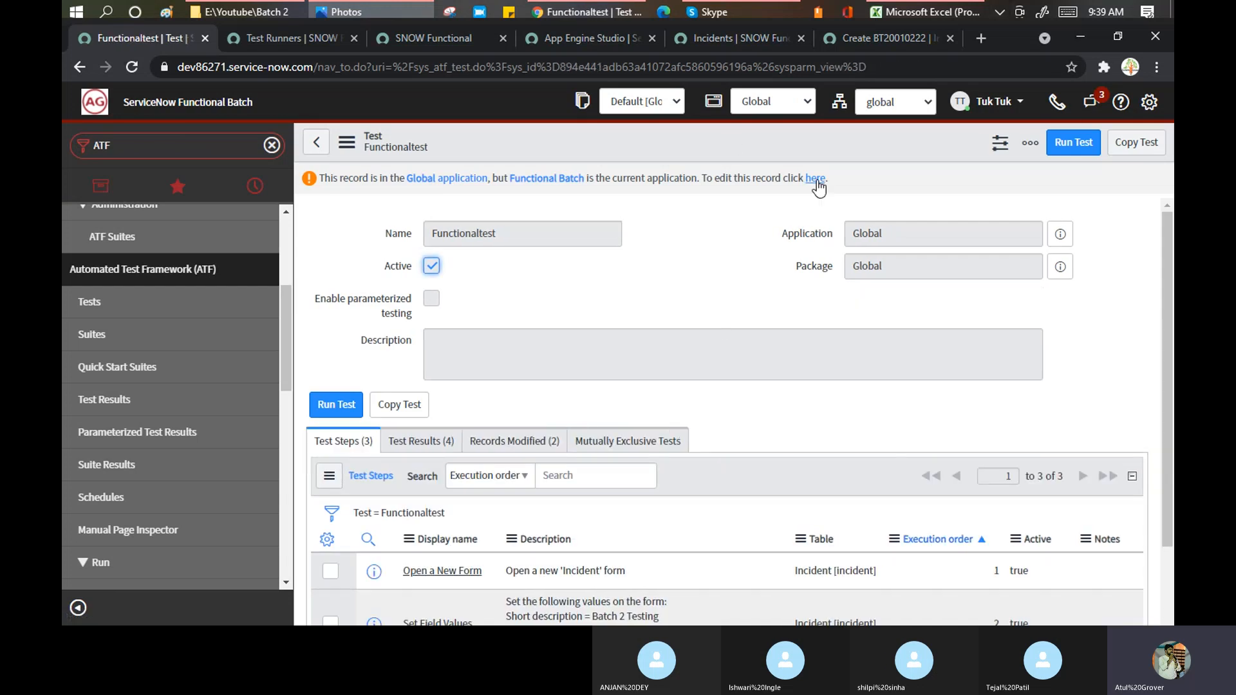
{"action": "left_click", "coordinate": [815, 179]}
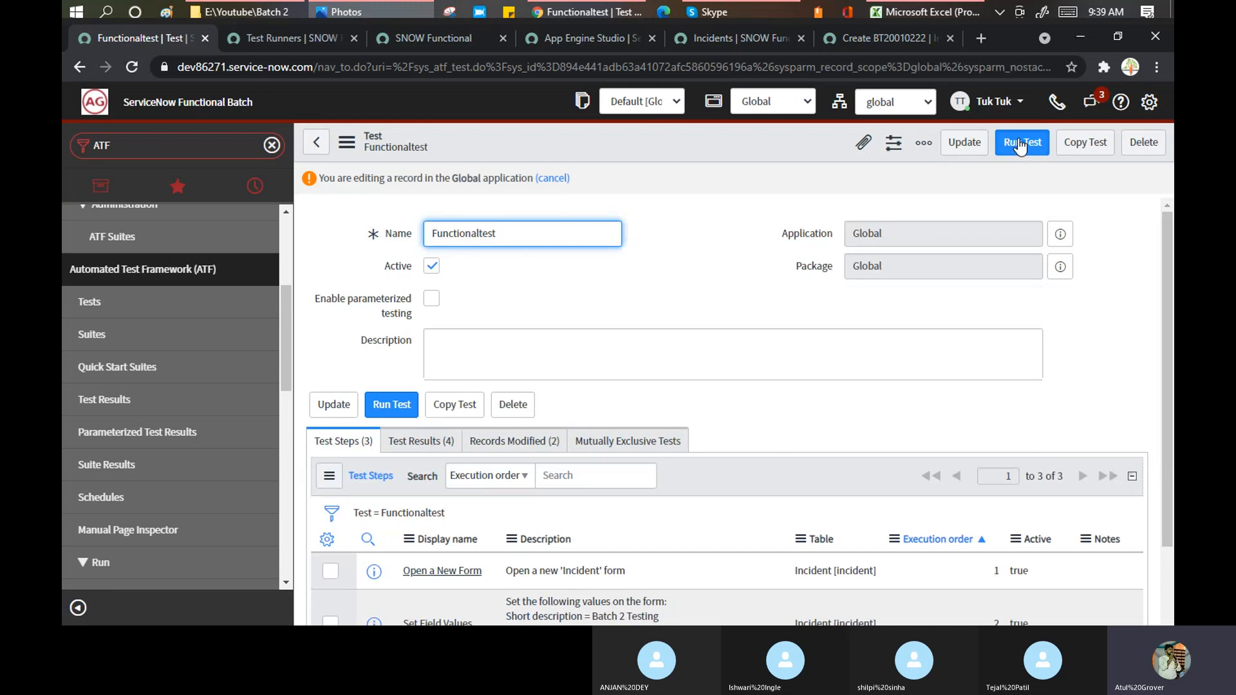
{"action": "left_click", "coordinate": [1020, 144]}
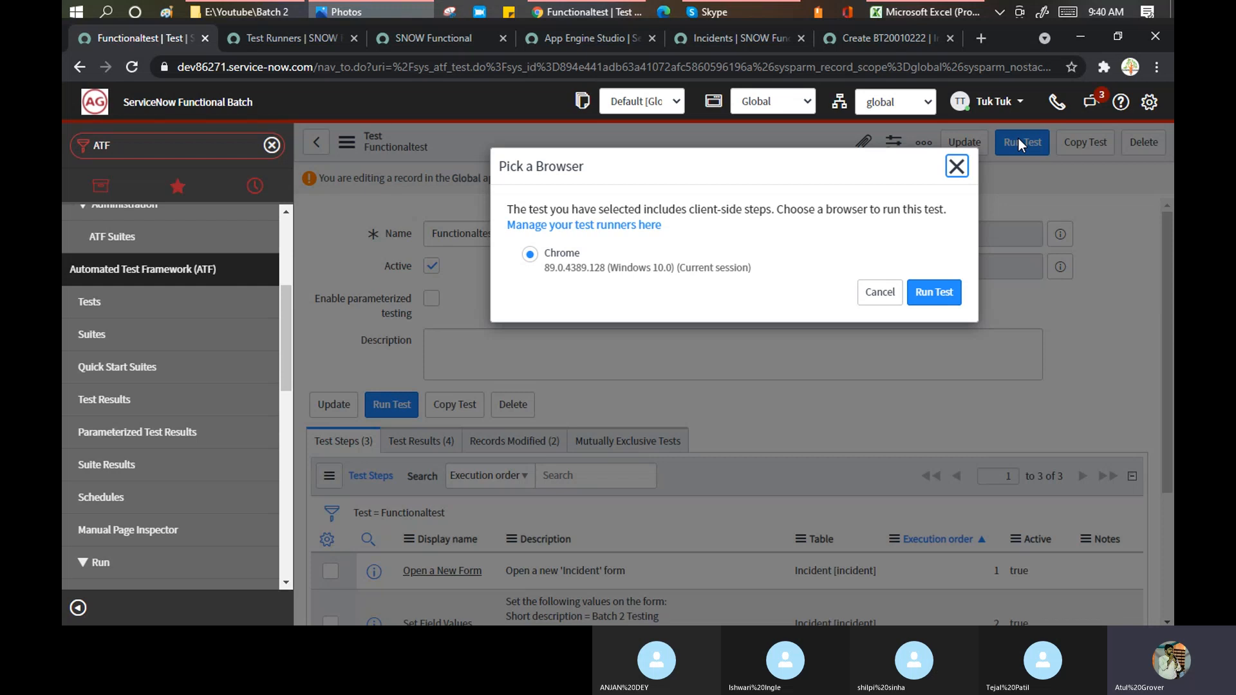
{"action": "left_click", "coordinate": [925, 291]}
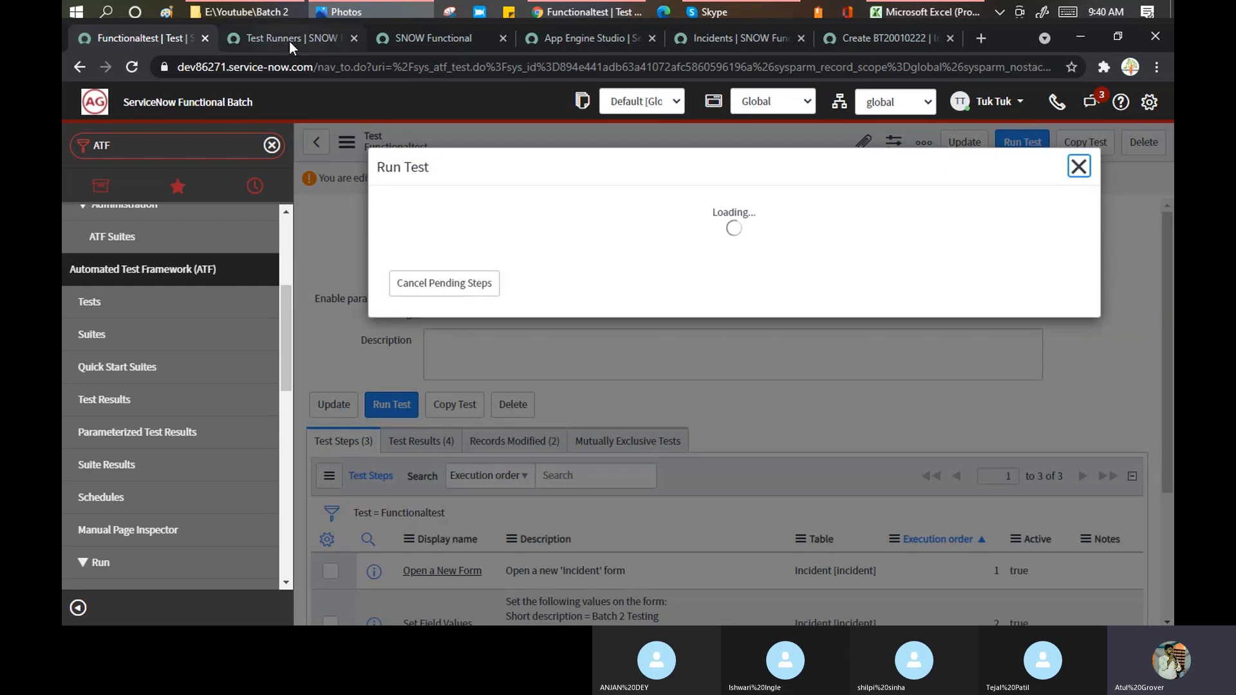
Monitor the rerun of Functionaltest in the Client Test Runner, and check and close its Run Test results dialog.
{"action": "left_click", "coordinate": [288, 40]}
{"action": "left_click", "coordinate": [446, 36]}
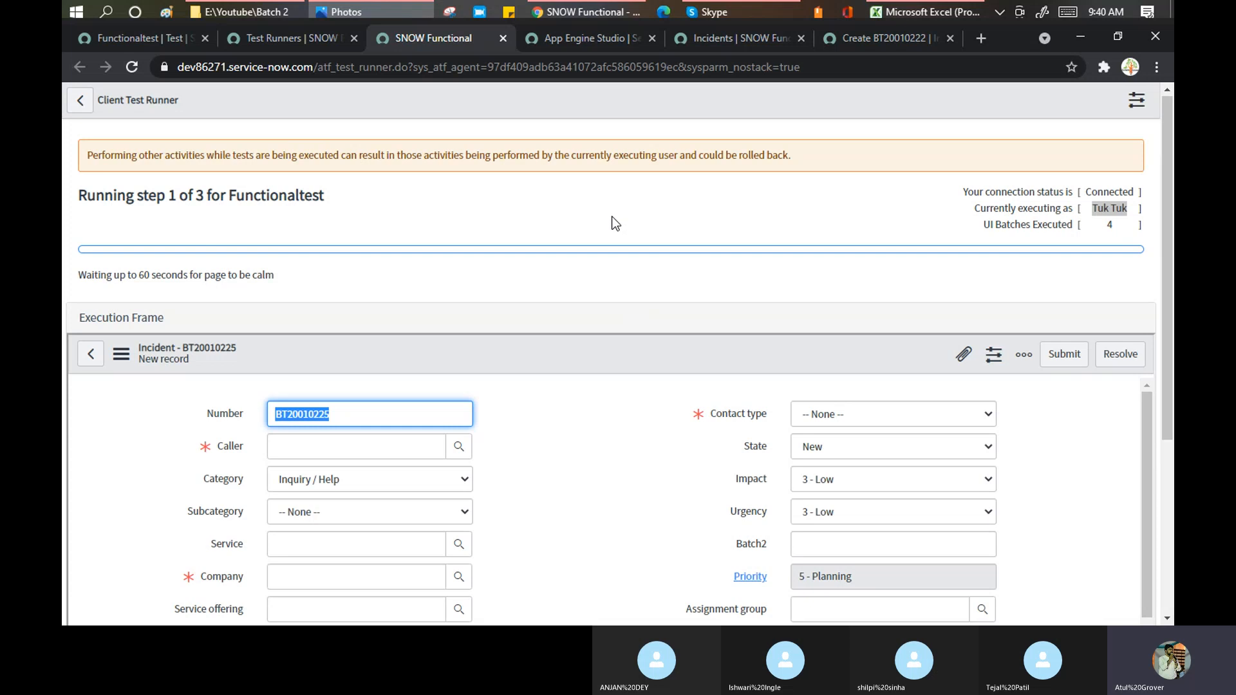
{"action": "scroll", "coordinate": [611, 216], "scroll_direction": "down", "scroll_amount": 3}
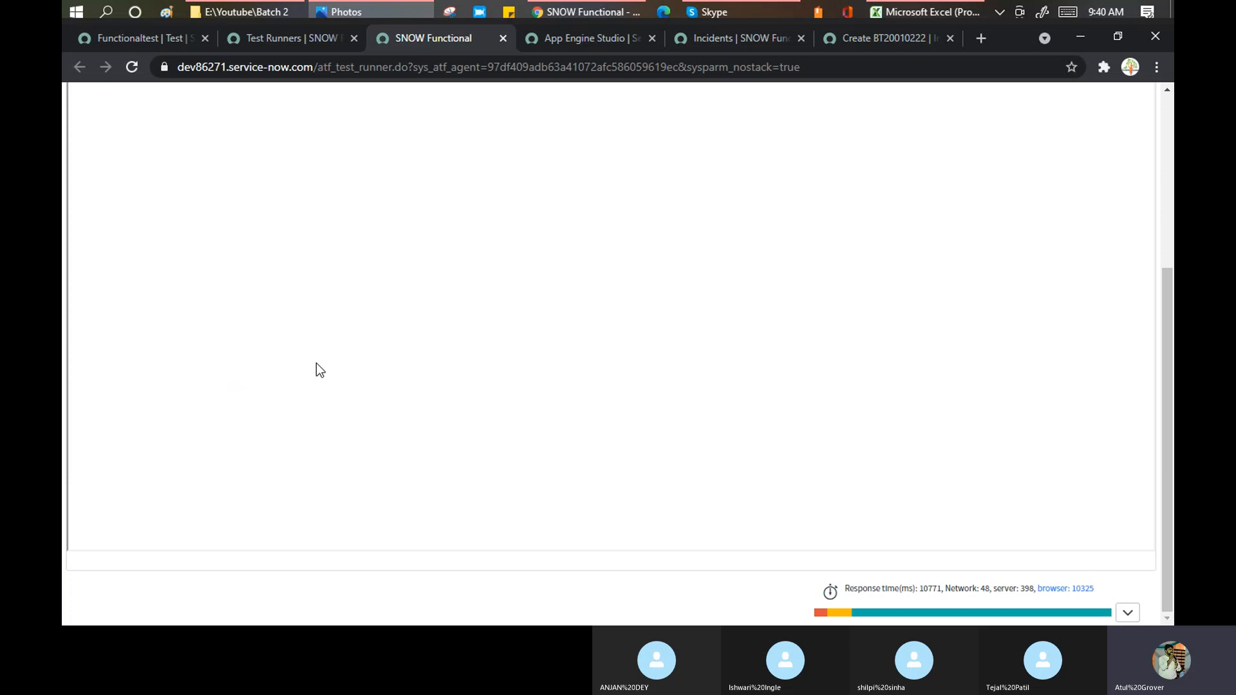
{"action": "scroll", "coordinate": [316, 364], "scroll_direction": "up", "scroll_amount": 5}
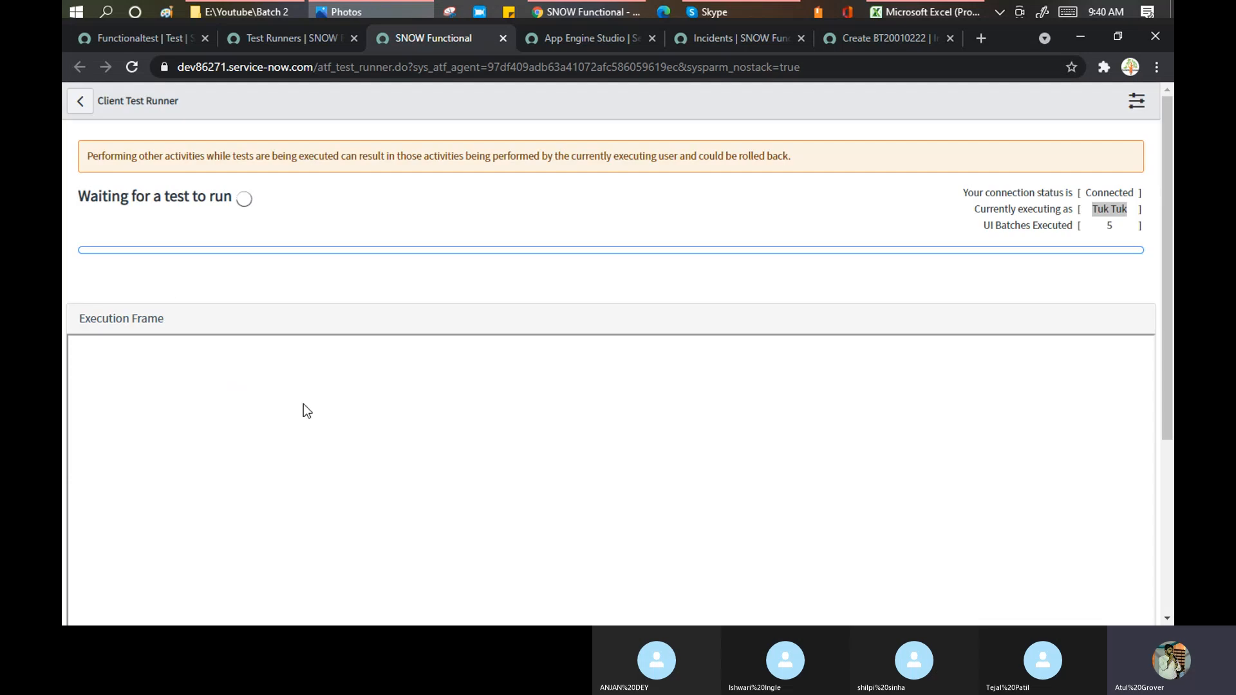
{"action": "left_click", "coordinate": [144, 39]}
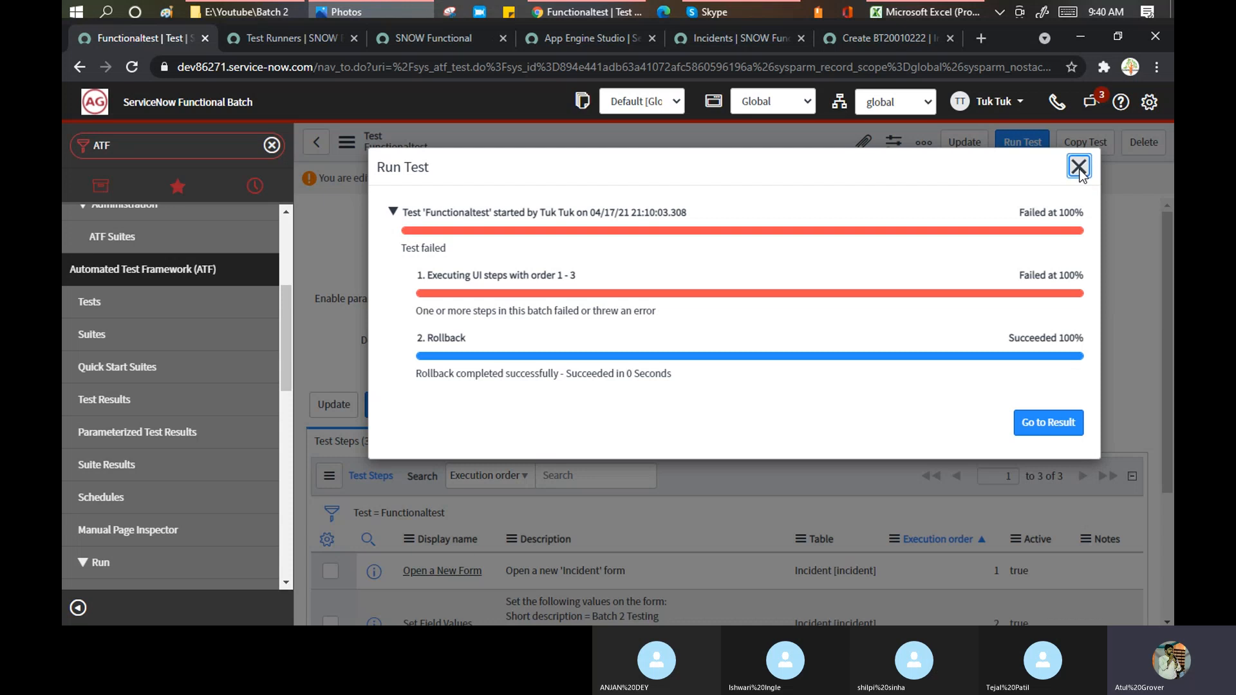
{"action": "left_click", "coordinate": [1079, 168]}
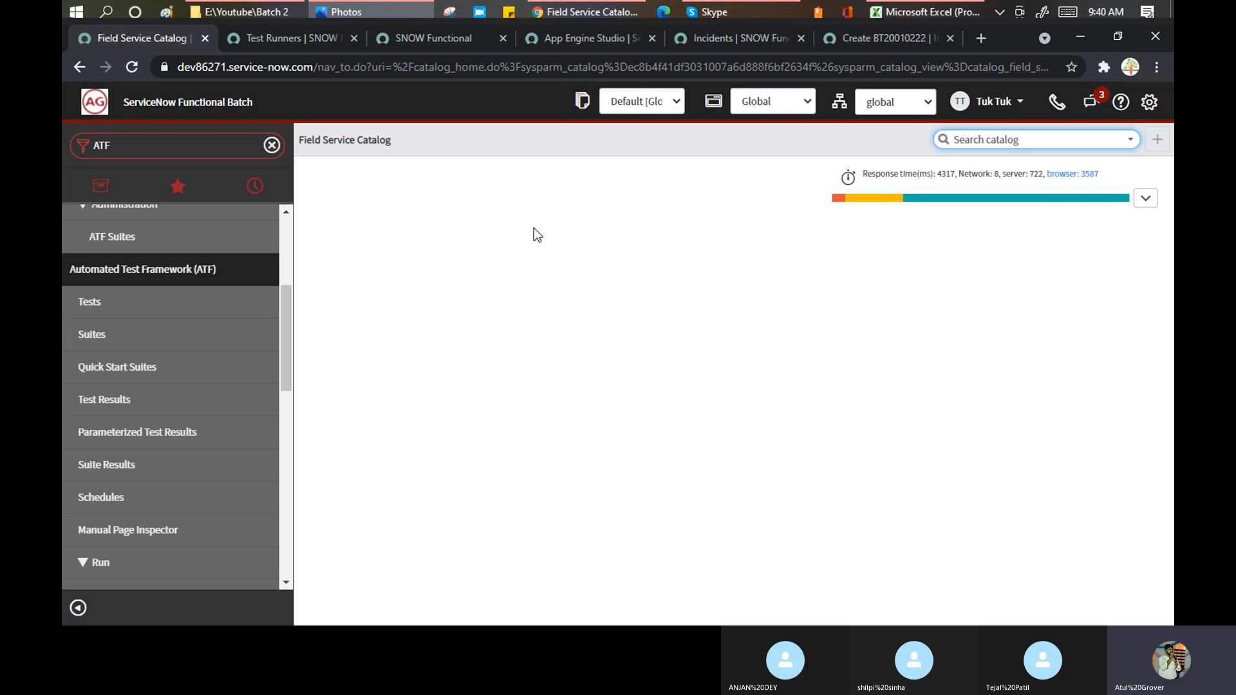
Open the ATF tests list and filter it to tests whose name contains "change".
{"action": "left_click", "coordinate": [95, 308]}
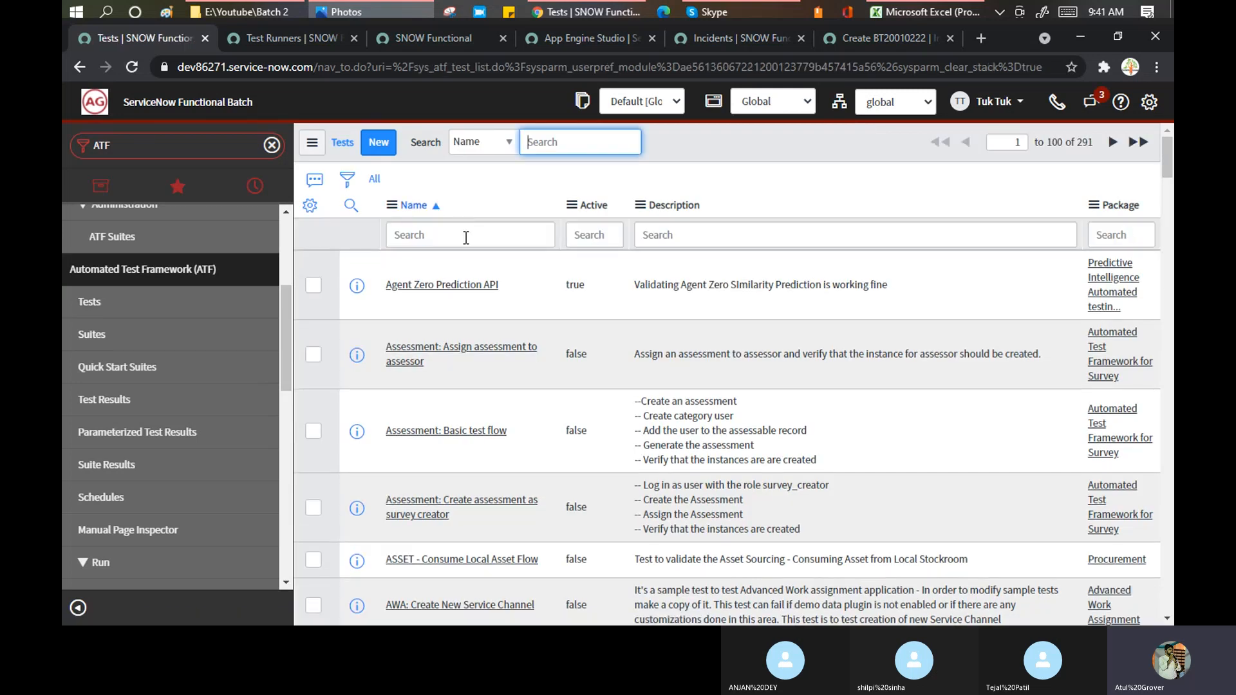
{"action": "left_click", "coordinate": [465, 240]}
{"action": "type", "text": "*change"}
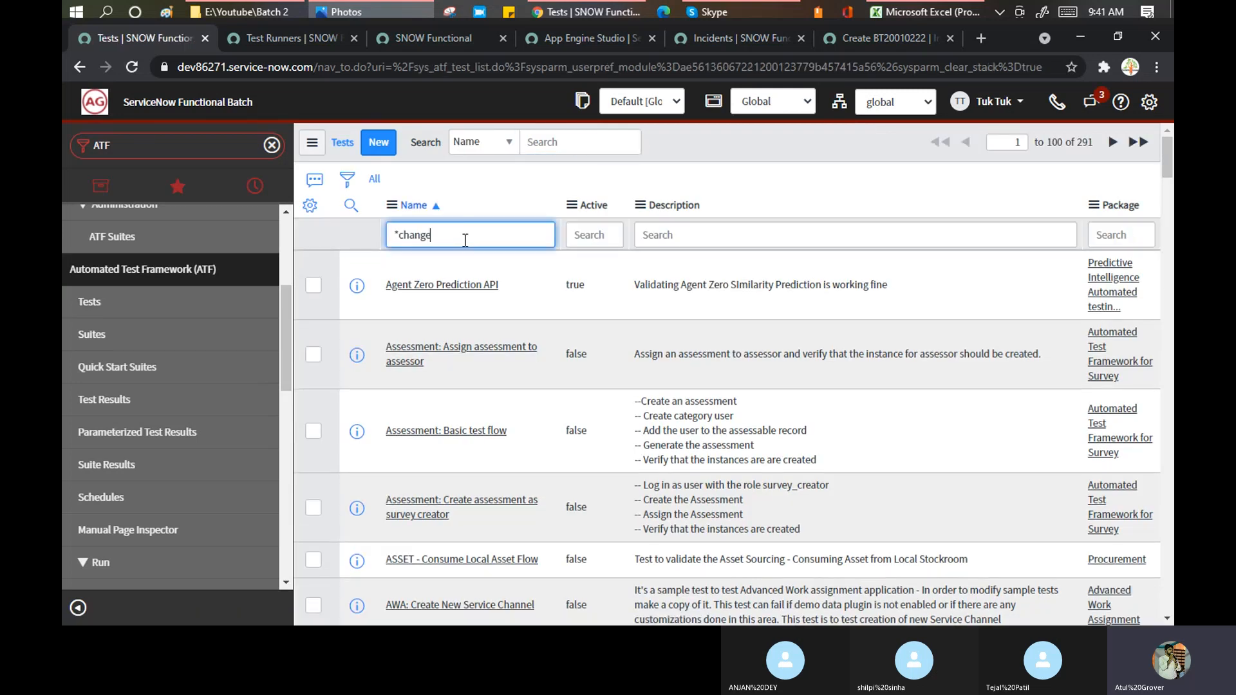
{"action": "key", "text": "Return"}
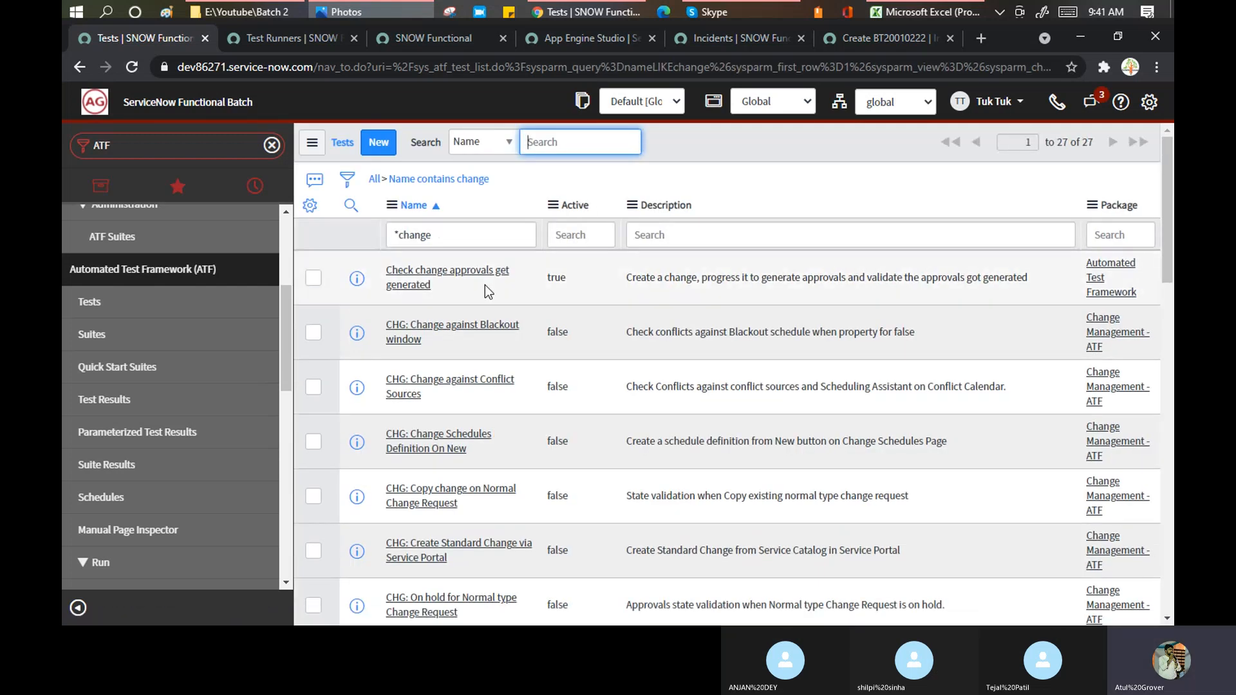
Find the CHG:Normal Type Change Request Workflow test among the filtered change tests and open it.
{"action": "scroll", "coordinate": [485, 290], "scroll_direction": "down", "scroll_amount": 3}
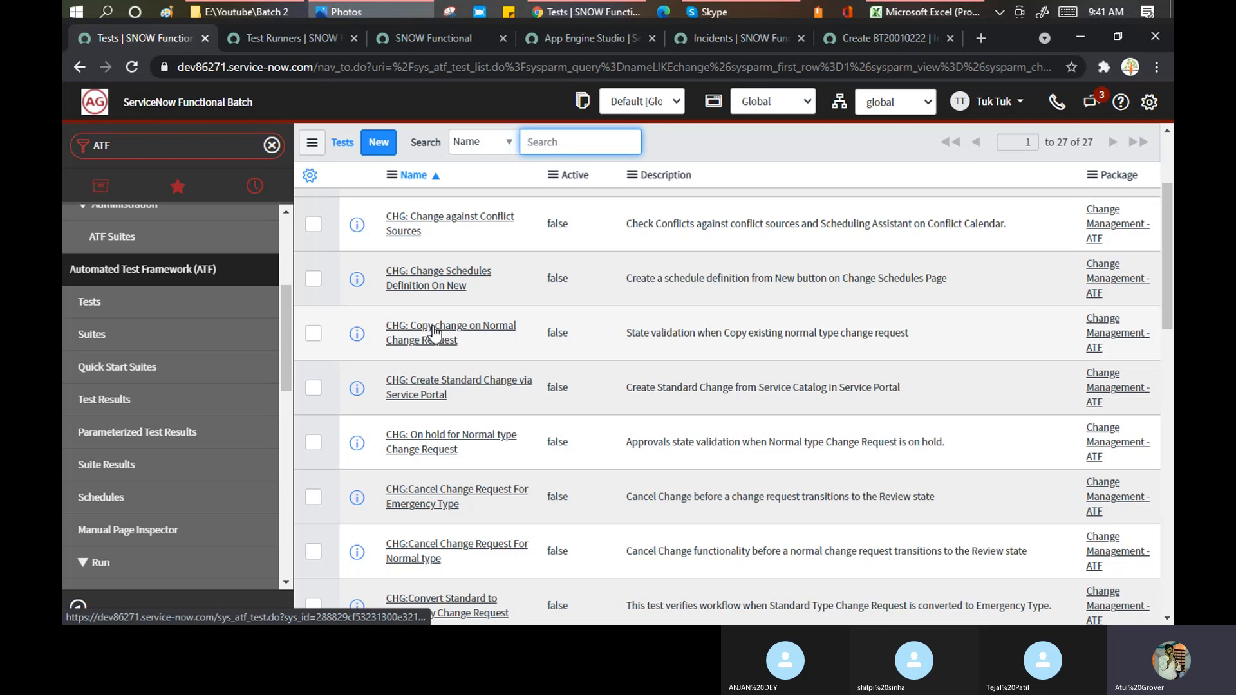
{"action": "scroll", "coordinate": [431, 334], "scroll_direction": "down", "scroll_amount": 1}
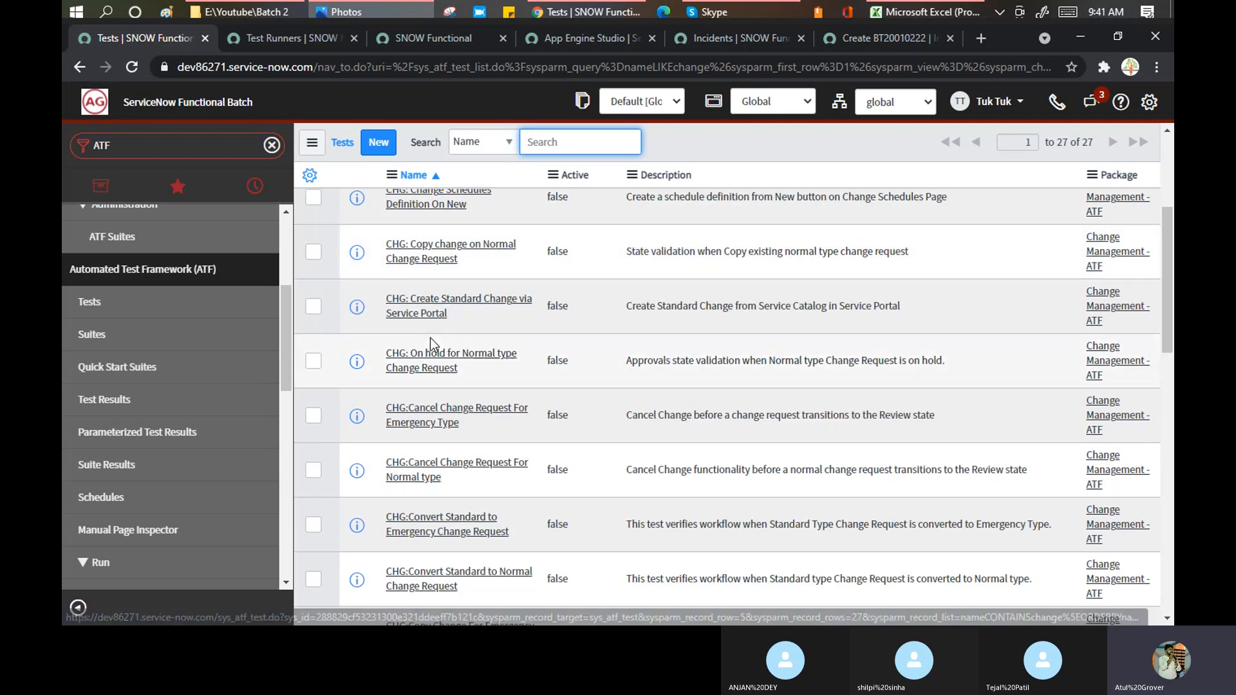
{"action": "scroll", "coordinate": [430, 340], "scroll_direction": "down", "scroll_amount": 2}
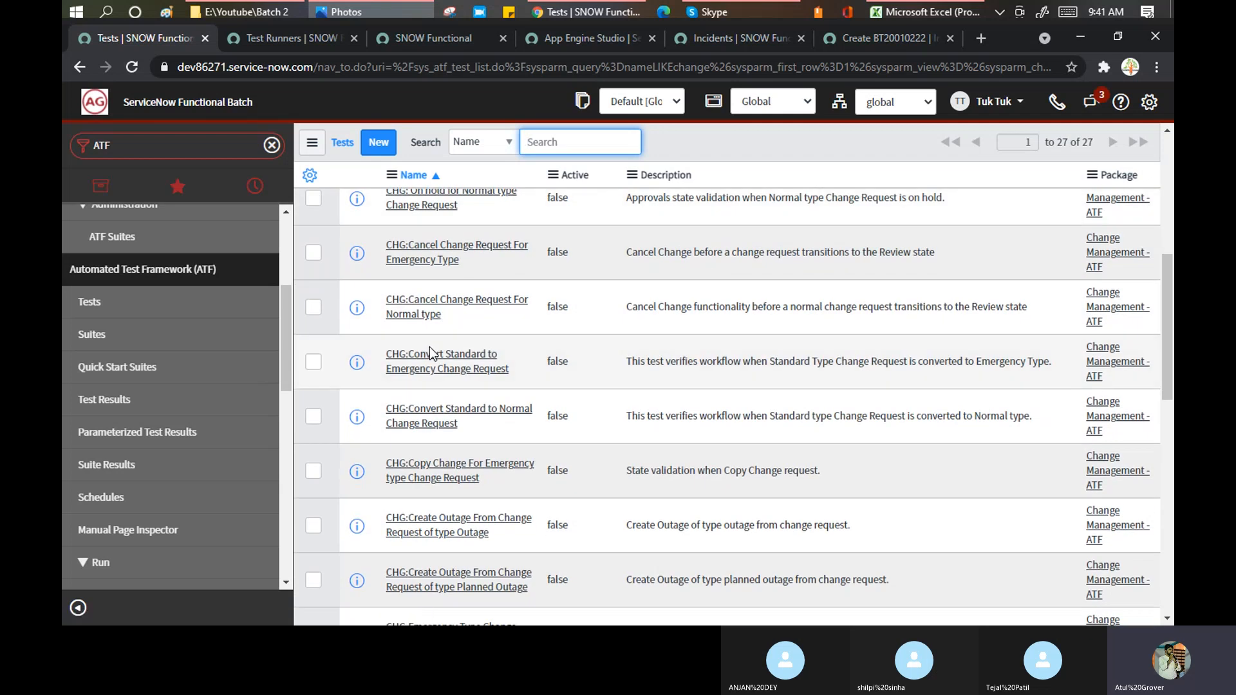
{"action": "scroll", "coordinate": [430, 347], "scroll_direction": "down", "scroll_amount": 2}
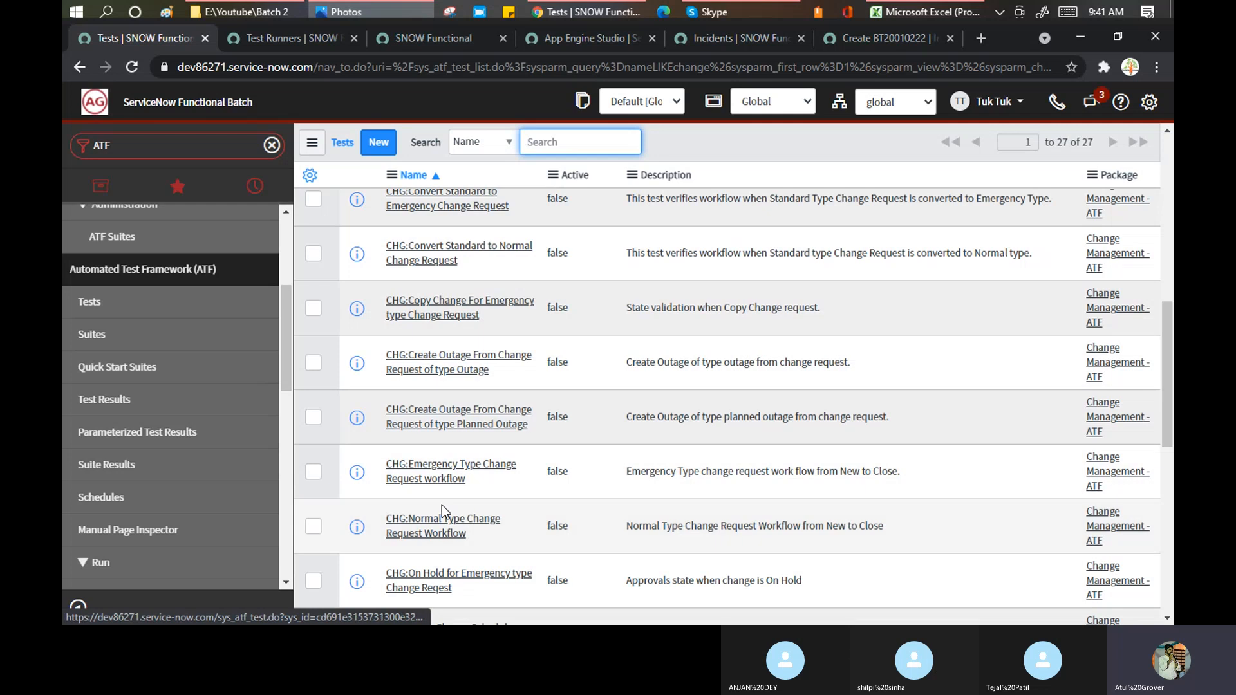
{"action": "left_click", "coordinate": [442, 526]}
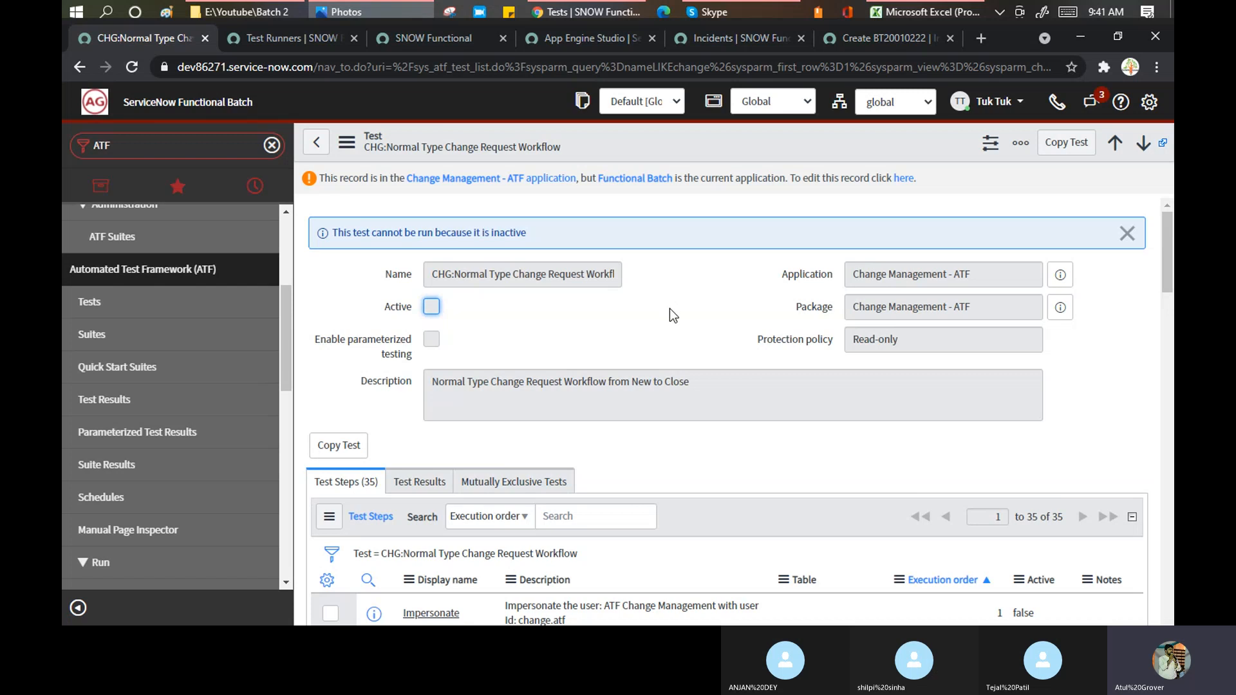
Review the workflow test's first steps and the Impersonate User option, and open the test for editing in Change Management - ATF.
{"action": "scroll", "coordinate": [669, 307], "scroll_direction": "down", "scroll_amount": 6}
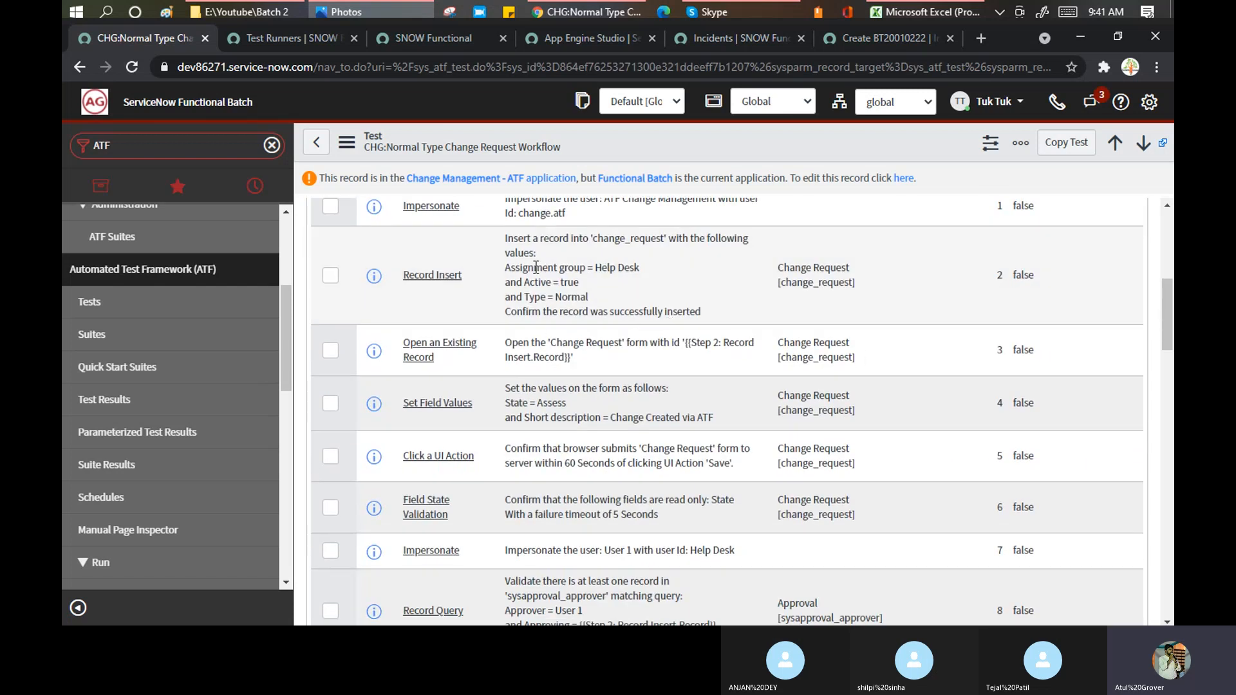
{"action": "scroll", "coordinate": [534, 269], "scroll_direction": "up", "scroll_amount": 1}
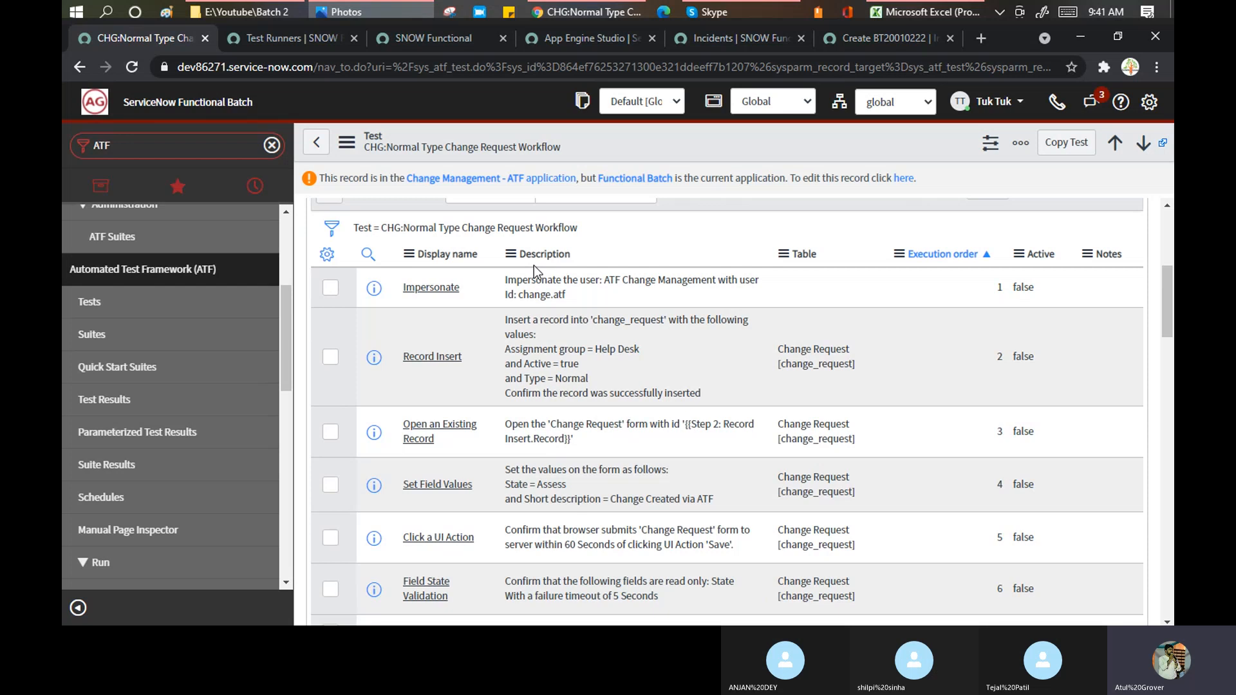
{"action": "left_click_drag", "start_coordinate": [469, 293], "coordinate": [401, 293]}
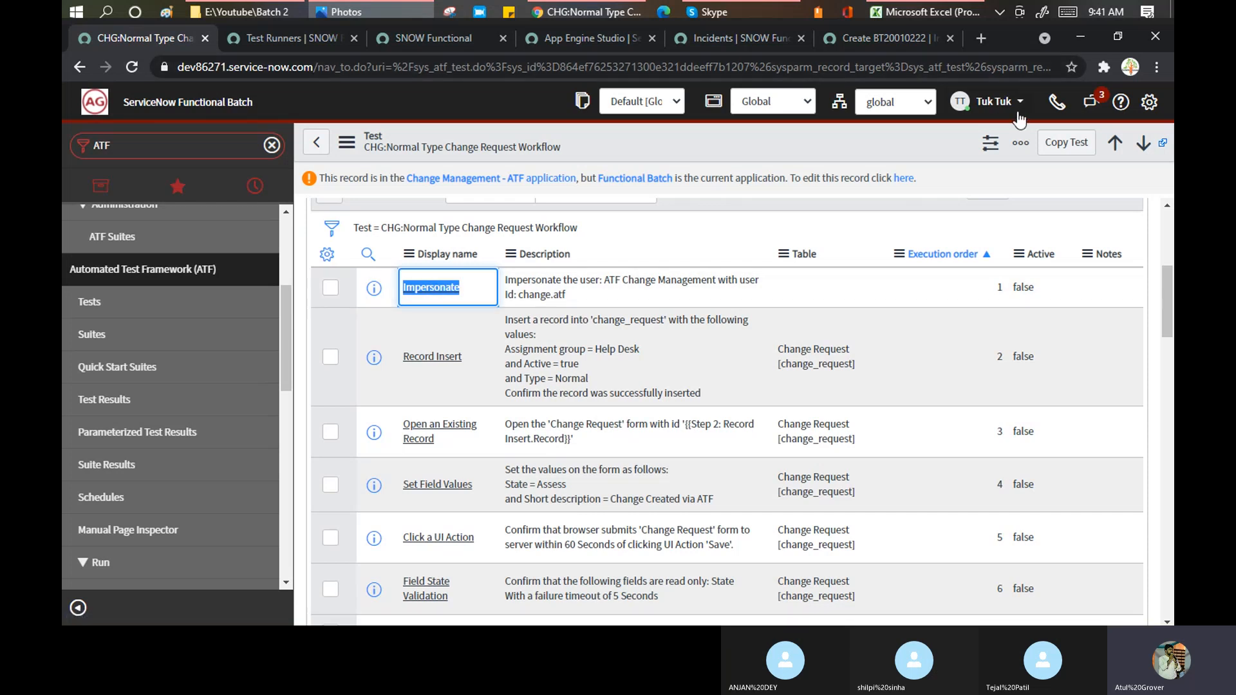
{"action": "left_click", "coordinate": [990, 103]}
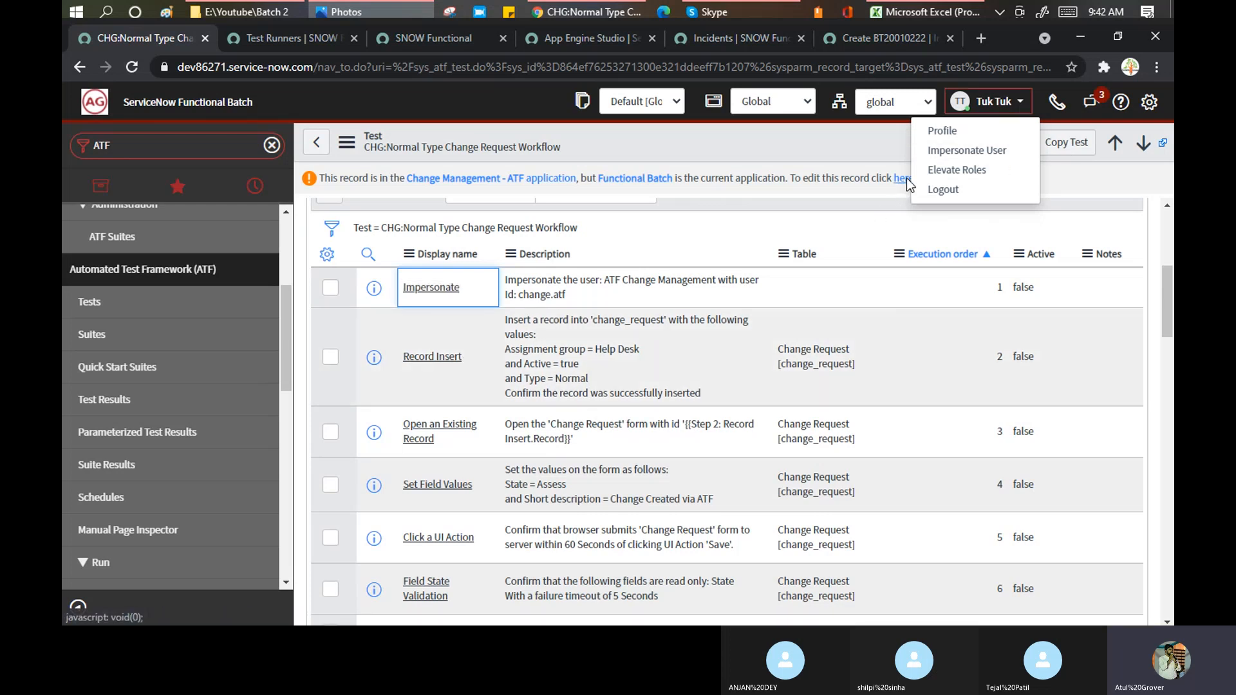
{"action": "left_click", "coordinate": [1002, 104]}
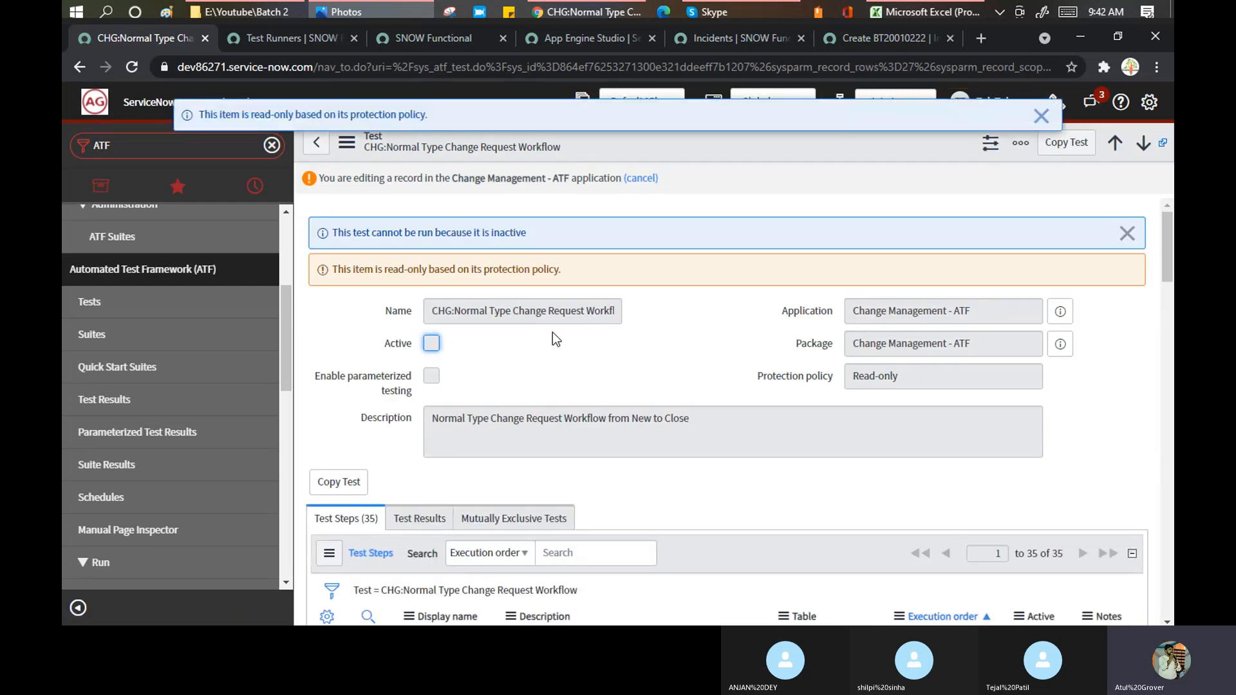
Open the workflow test's Open an Existing Record step and examine its record reference and other variables.
{"action": "scroll", "coordinate": [552, 332], "scroll_direction": "down", "scroll_amount": 6}
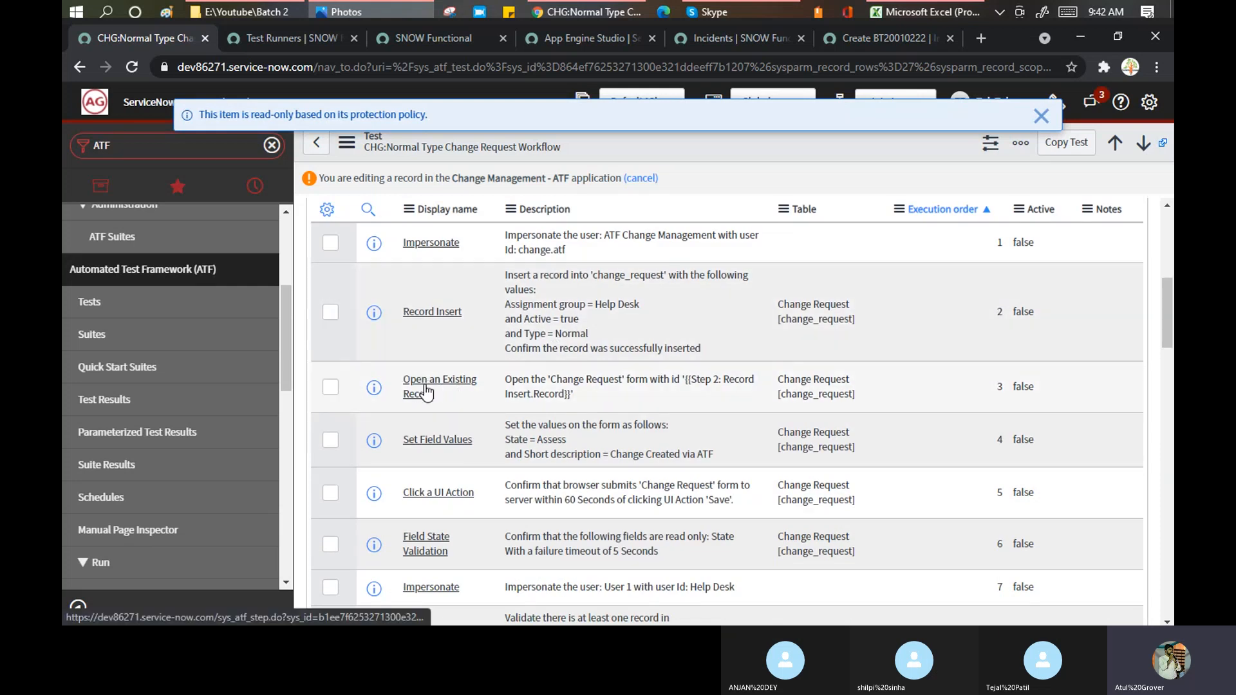
{"action": "scroll", "coordinate": [450, 348], "scroll_direction": "up", "scroll_amount": 1}
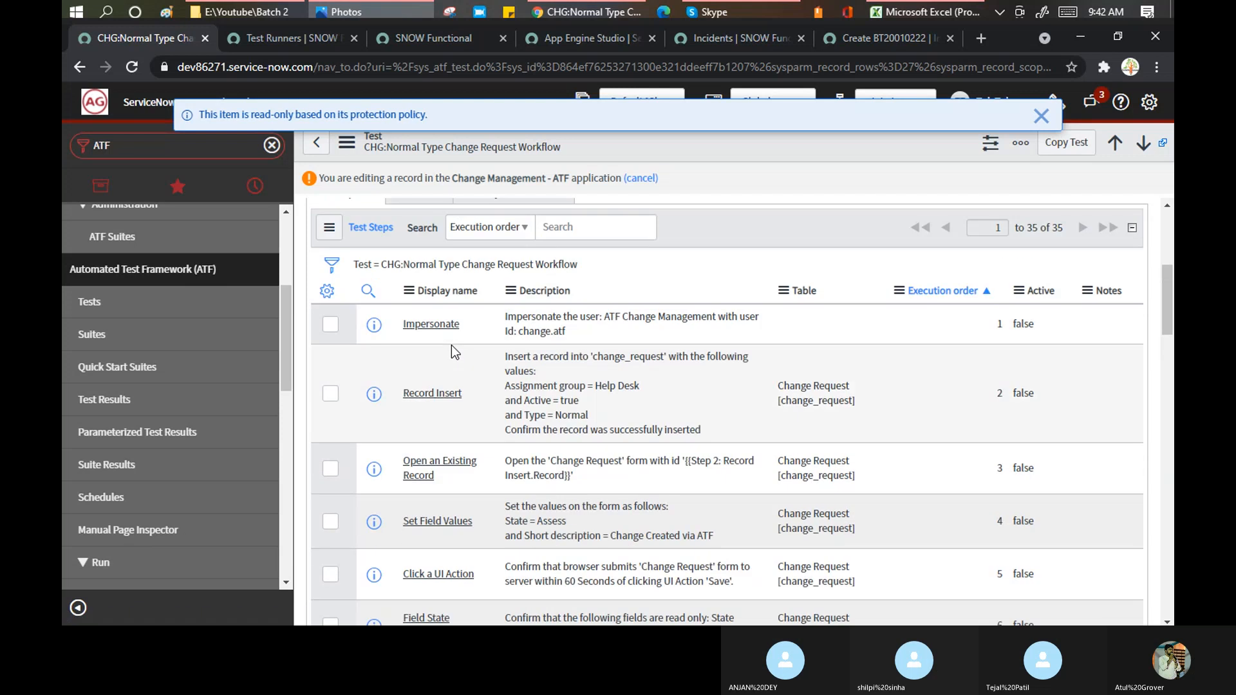
{"action": "scroll", "coordinate": [450, 361], "scroll_direction": "down", "scroll_amount": 1}
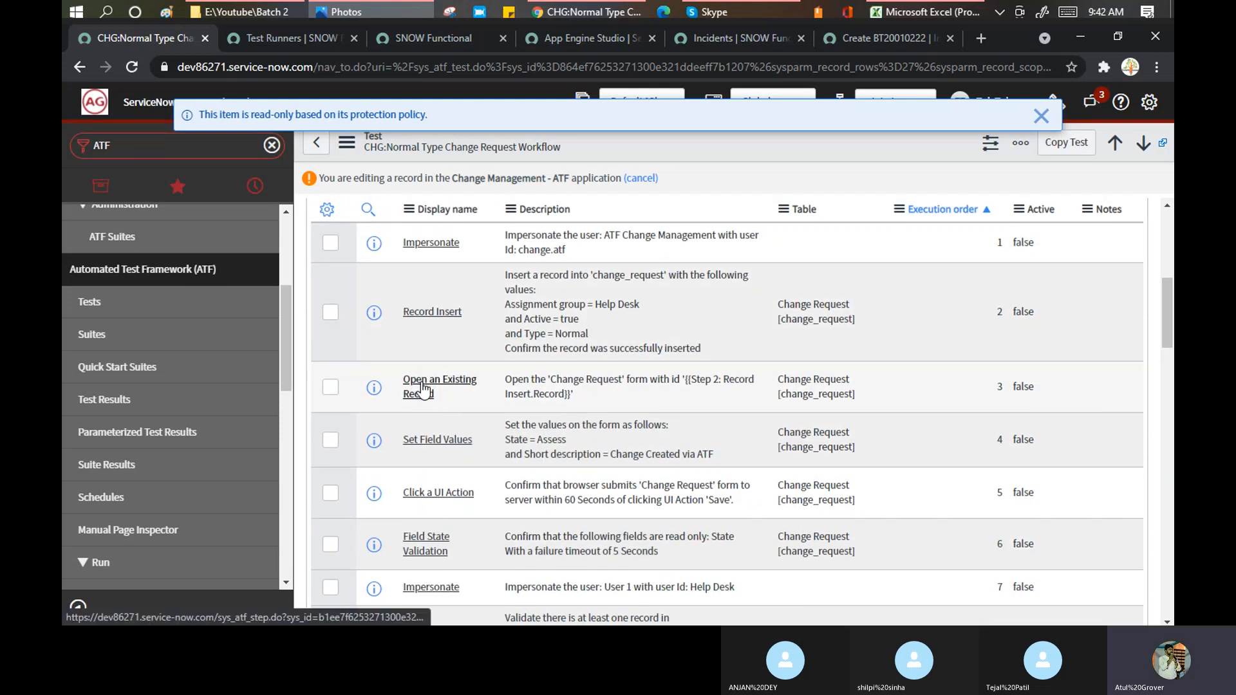
{"action": "left_click", "coordinate": [423, 388]}
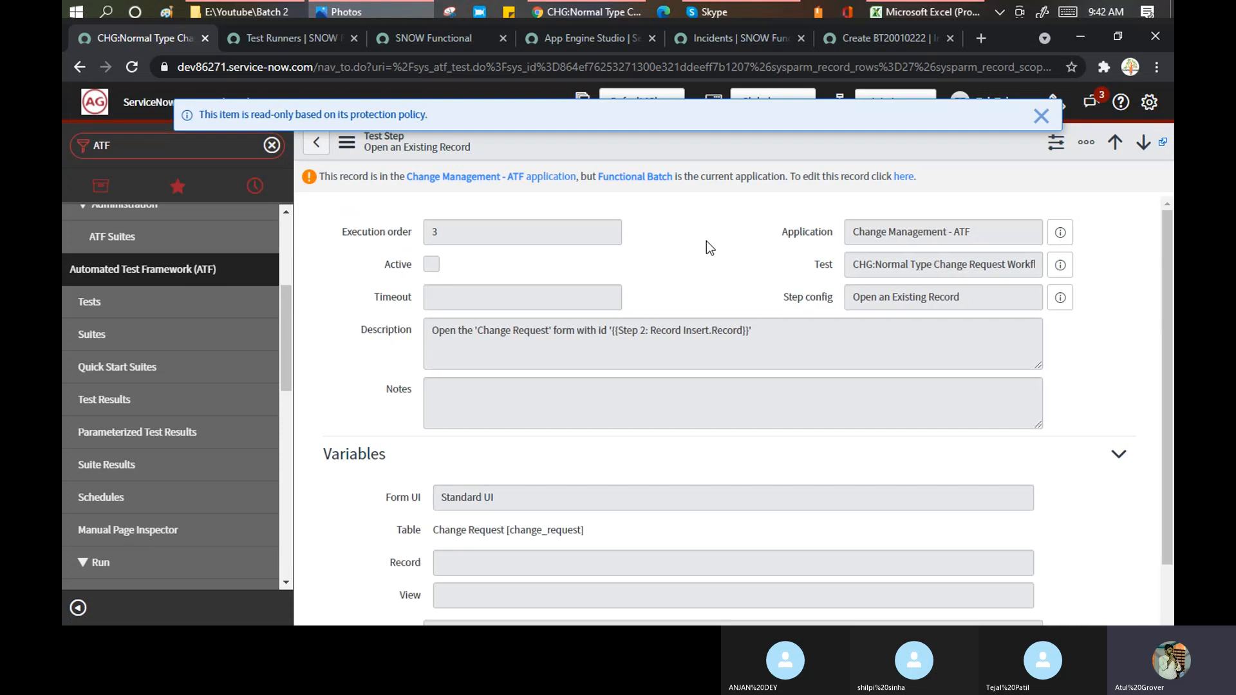
{"action": "scroll", "coordinate": [1097, 494], "scroll_direction": "down", "scroll_amount": 3}
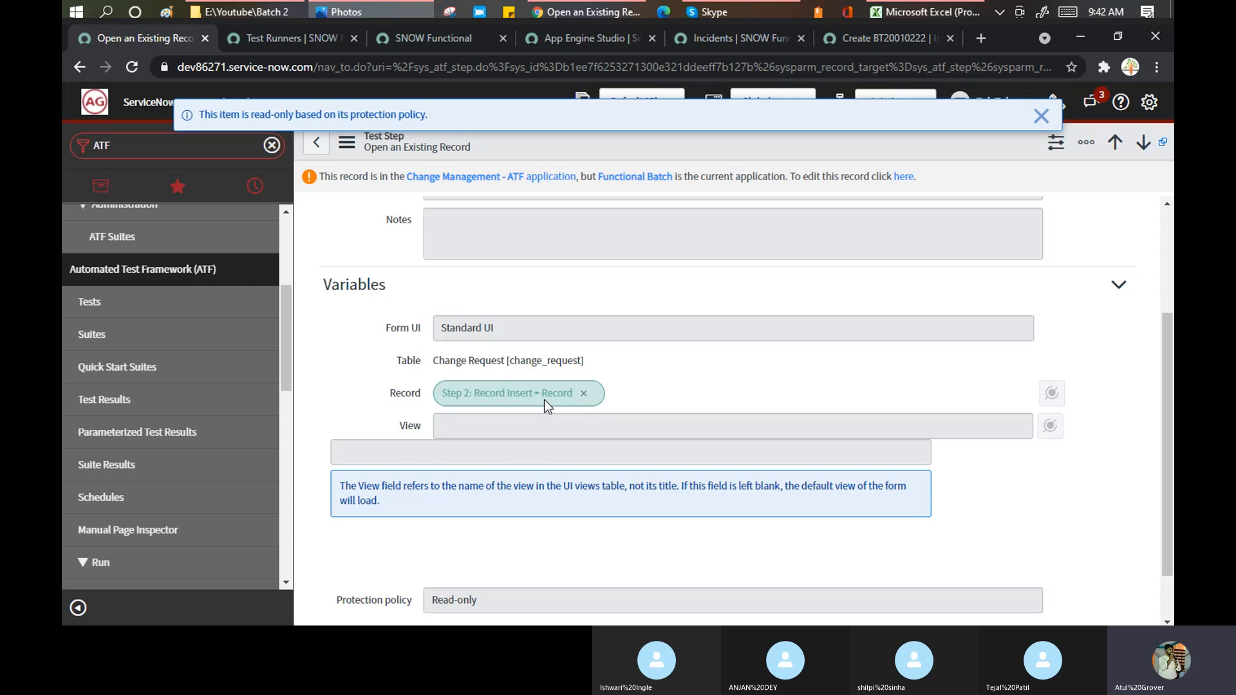
Open the ATF tests list and filter it to tests whose name contains "incident".
{"action": "left_click", "coordinate": [96, 309]}
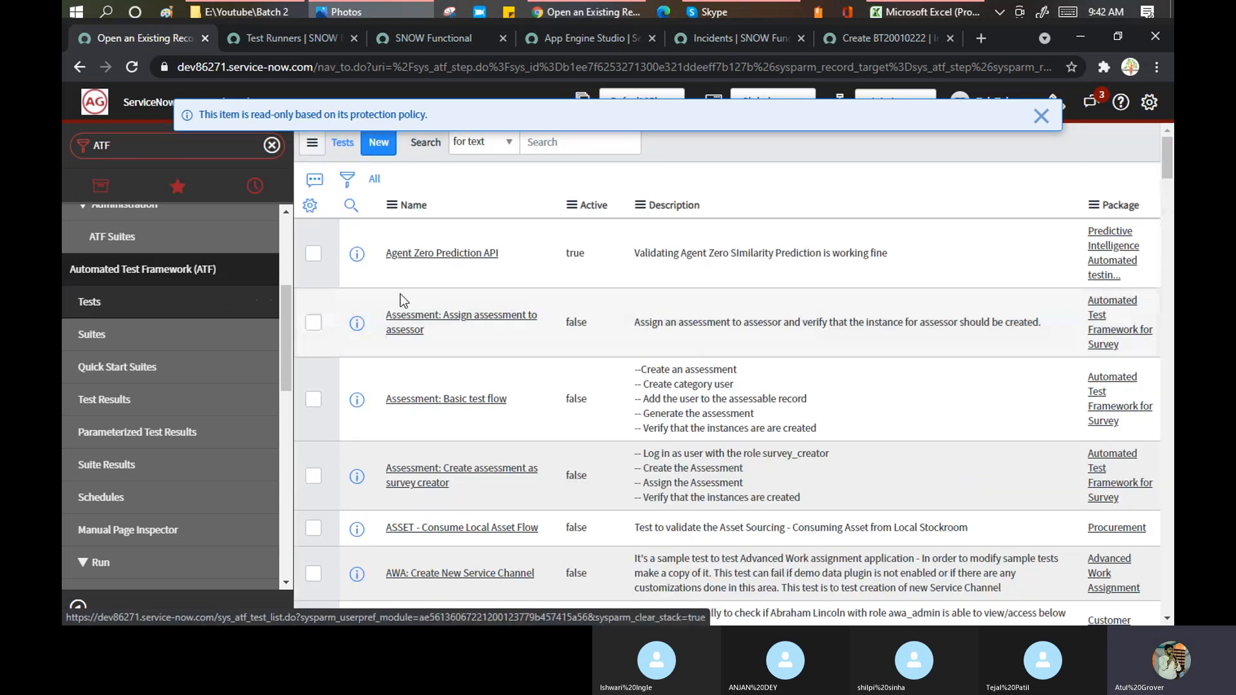
{"action": "left_click", "coordinate": [455, 230]}
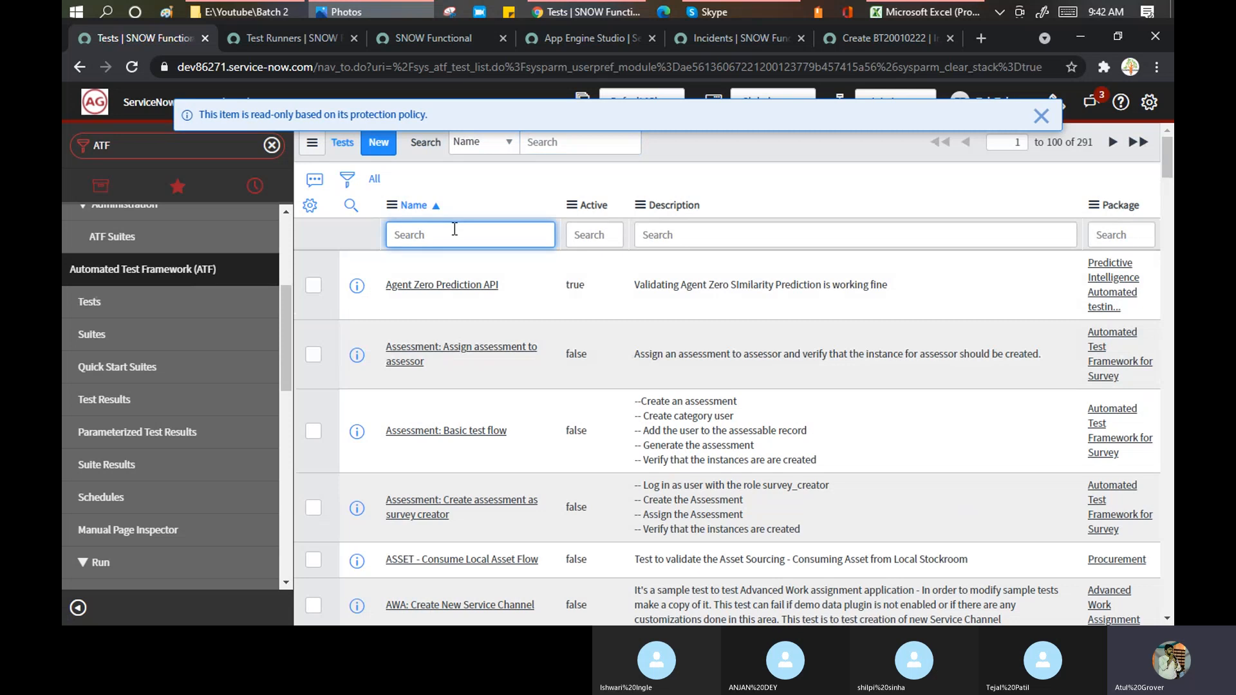
{"action": "type", "text": "*incident"}
{"action": "key", "text": "Return"}
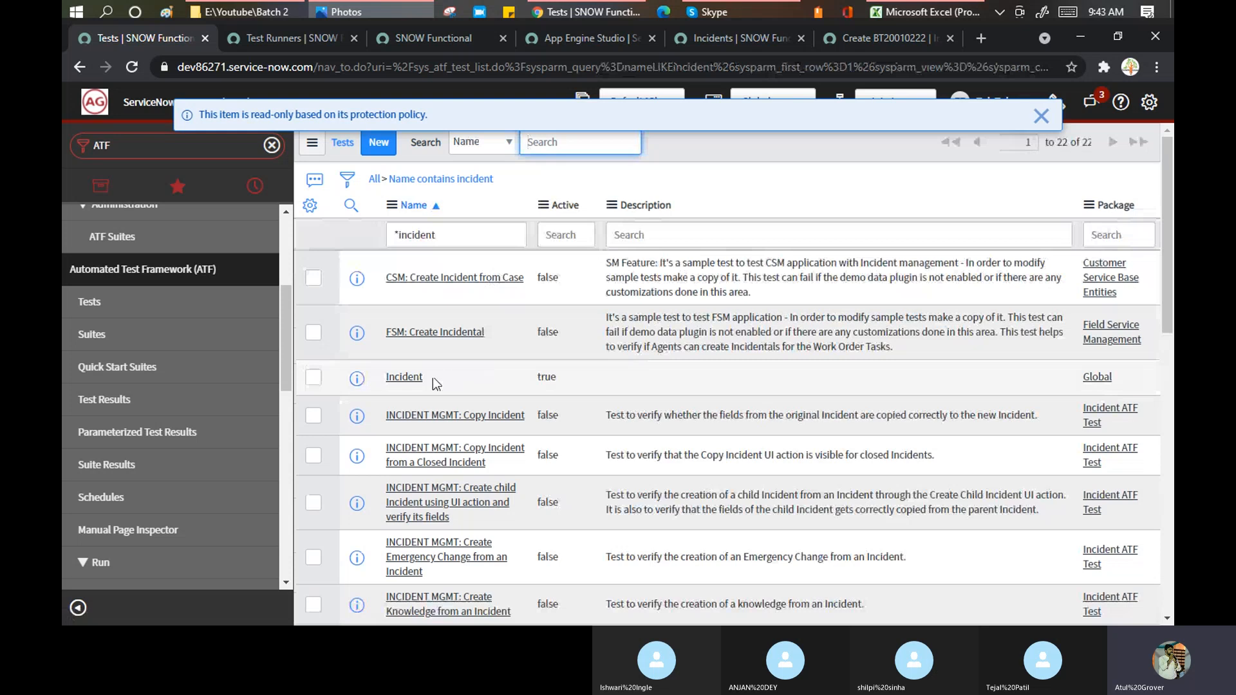
Look through the filtered incident tests, open INCIDENT MGMT: Incident Assignment and dismiss the read-only notification.
{"action": "scroll", "coordinate": [432, 377], "scroll_direction": "down", "scroll_amount": 1}
{"action": "scroll", "coordinate": [422, 309], "scroll_direction": "down", "scroll_amount": 5}
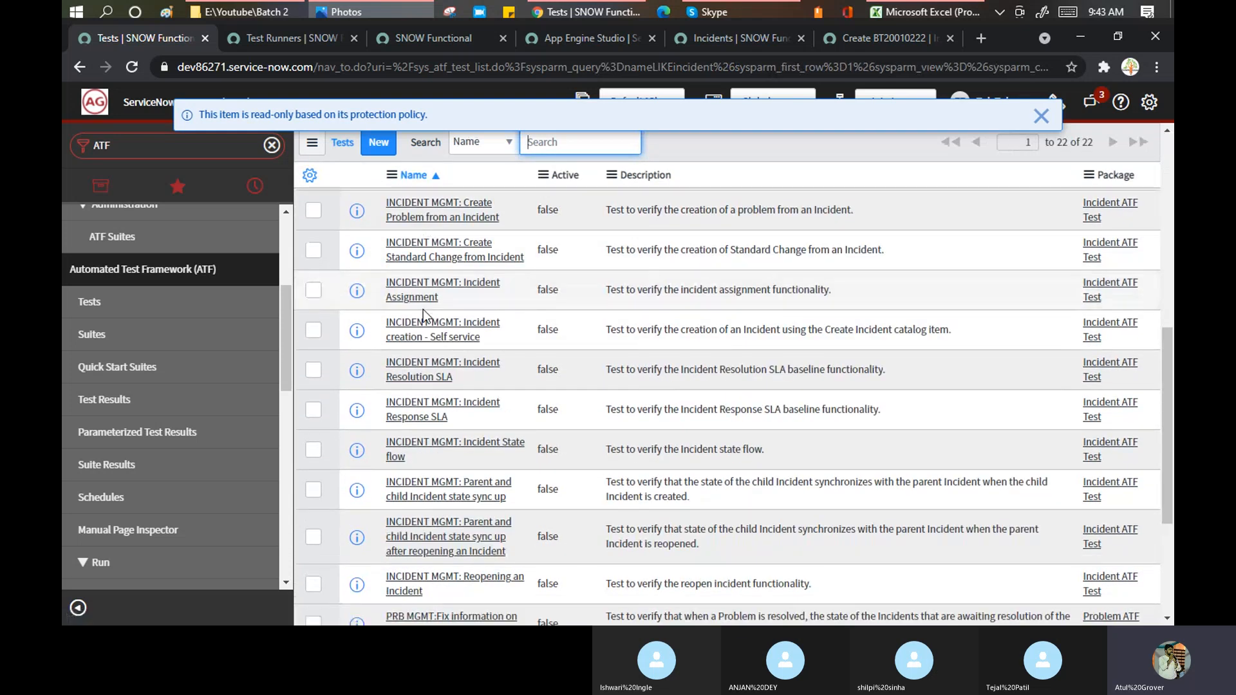
{"action": "scroll", "coordinate": [422, 309], "scroll_direction": "down", "scroll_amount": 2}
{"action": "scroll", "coordinate": [423, 309], "scroll_direction": "up", "scroll_amount": 2}
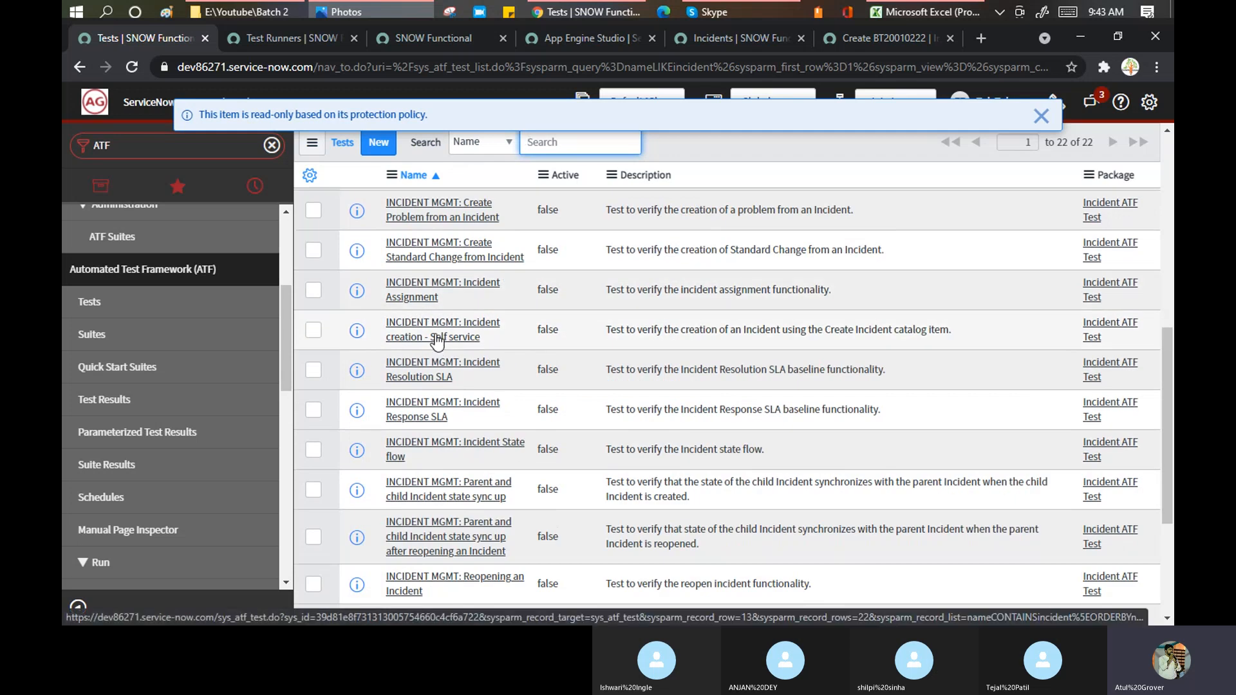
{"action": "scroll", "coordinate": [436, 339], "scroll_direction": "down", "scroll_amount": 3}
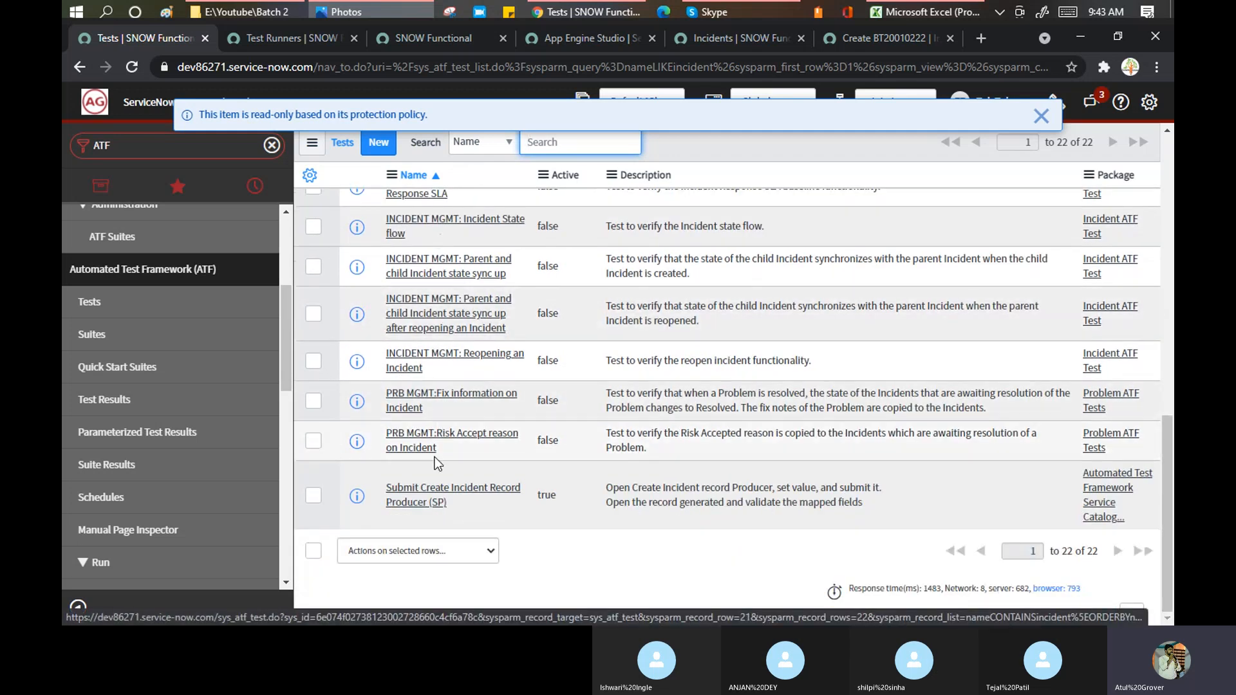
{"action": "scroll", "coordinate": [635, 444], "scroll_direction": "up", "scroll_amount": 1}
{"action": "scroll", "coordinate": [634, 444], "scroll_direction": "up", "scroll_amount": 3}
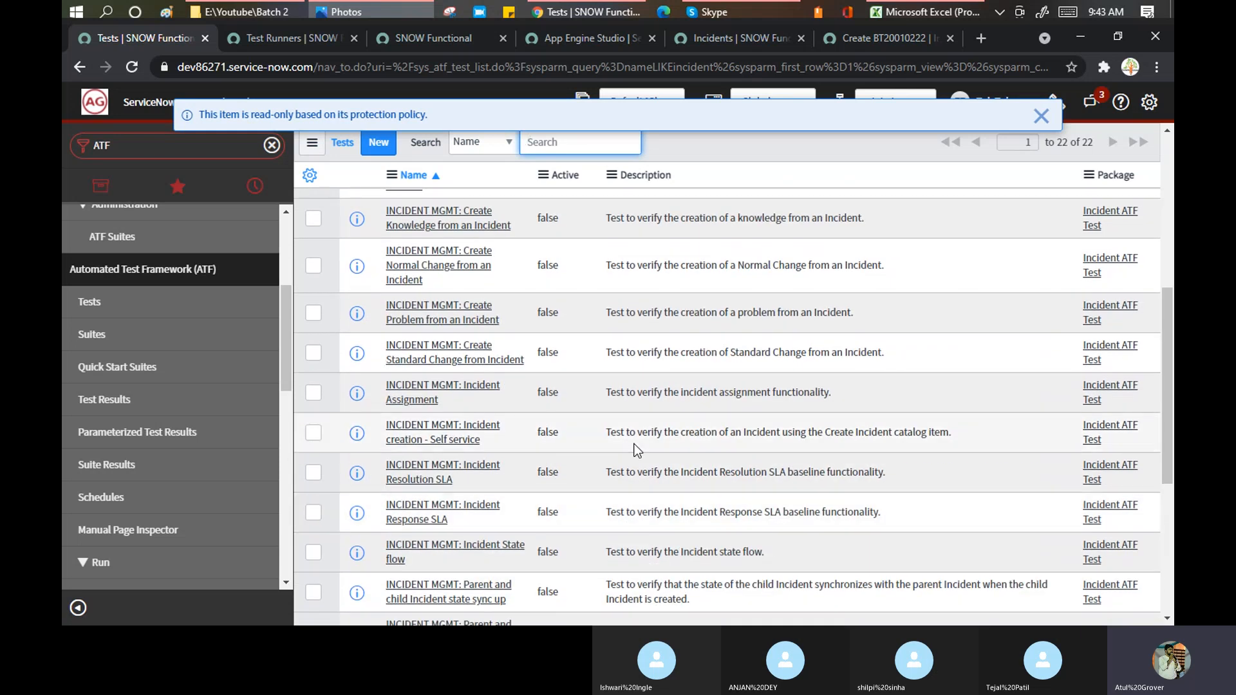
{"action": "left_click", "coordinate": [432, 391]}
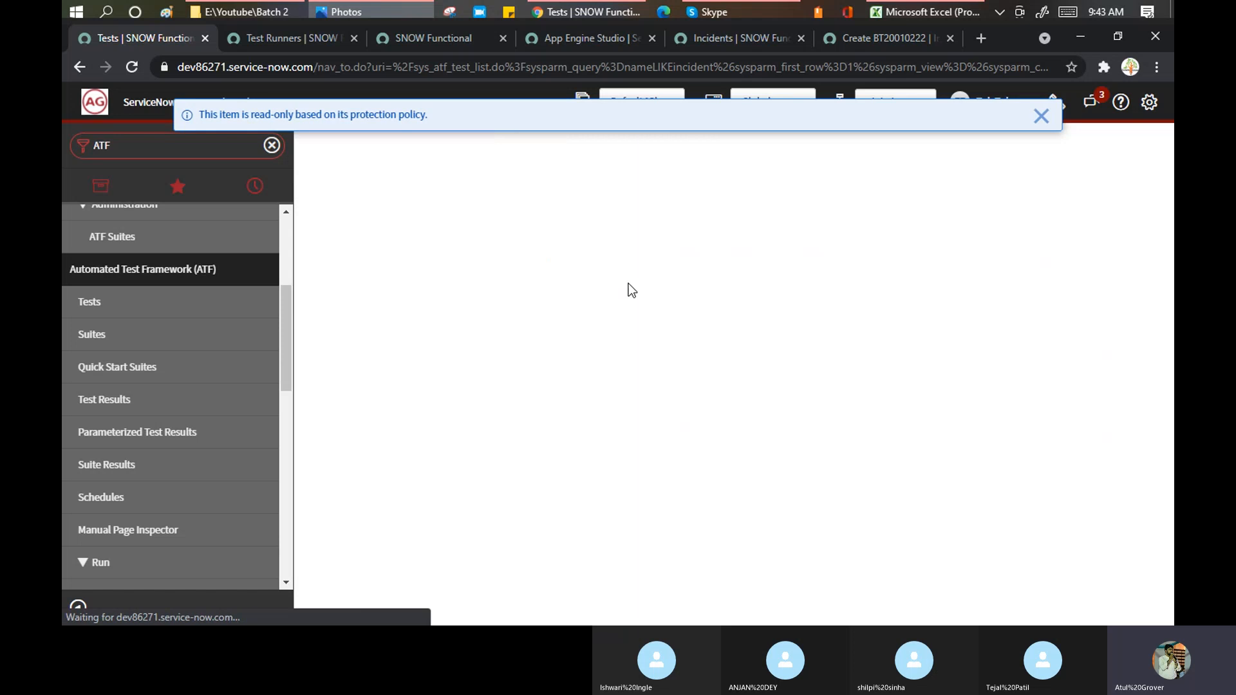
{"action": "left_click", "coordinate": [1039, 117]}
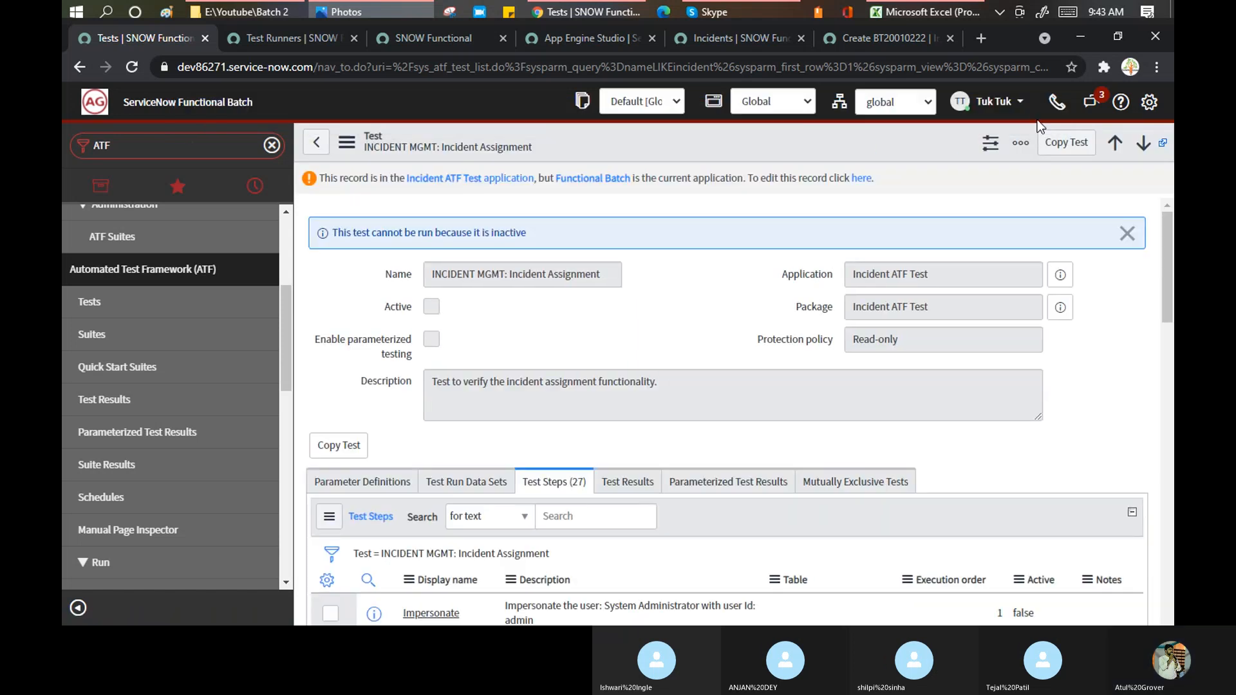
Review the Incident Assignment test's steps from impersonation through opening the existing record, and its Active setting.
{"action": "scroll", "coordinate": [655, 286], "scroll_direction": "down", "scroll_amount": 4}
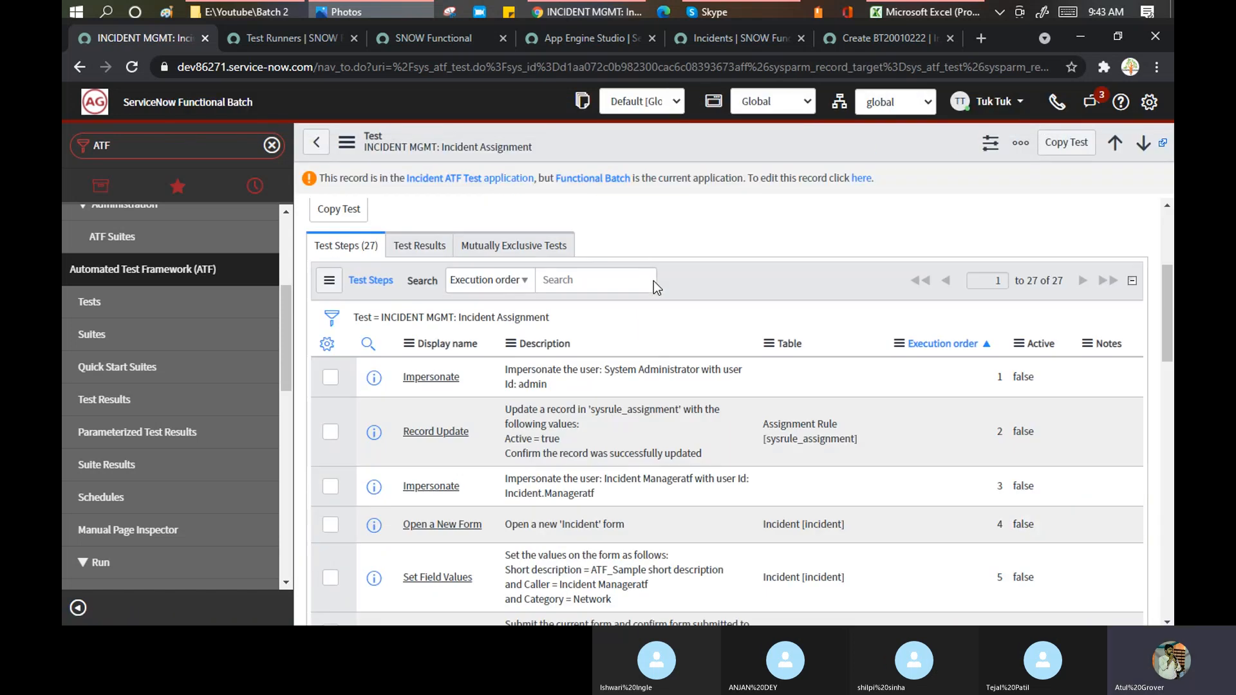
{"action": "scroll", "coordinate": [527, 423], "scroll_direction": "down", "scroll_amount": 3}
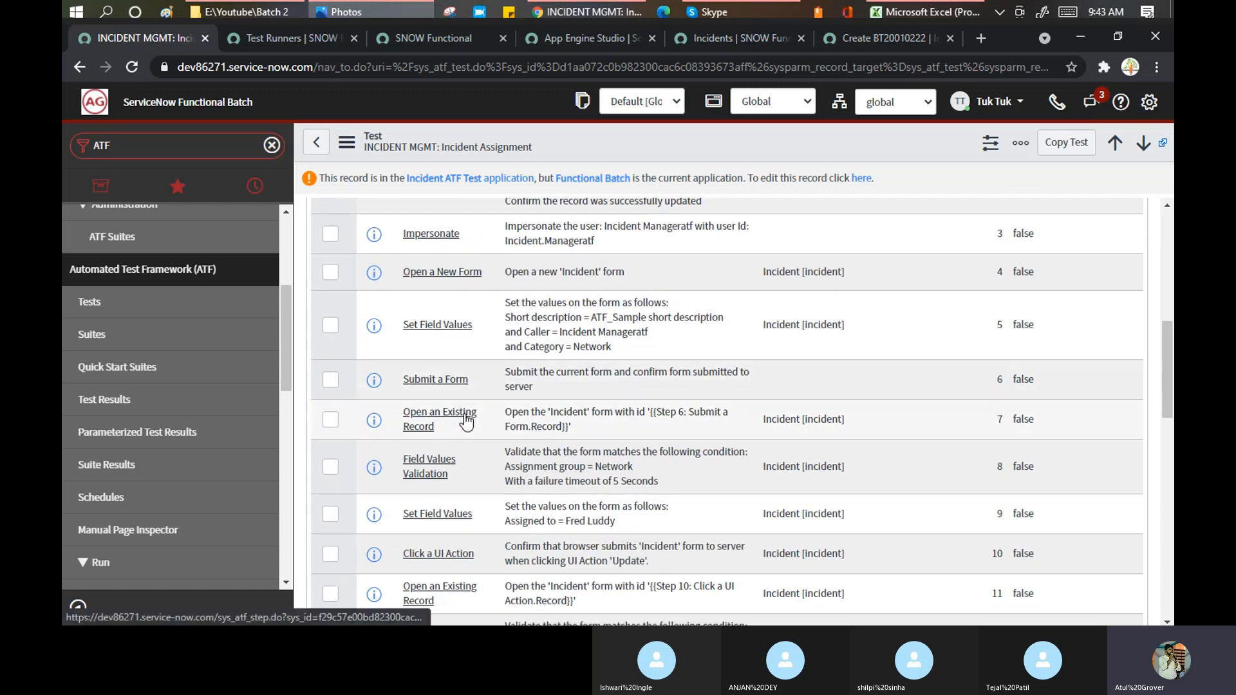
{"action": "scroll", "coordinate": [674, 368], "scroll_direction": "up", "scroll_amount": 7}
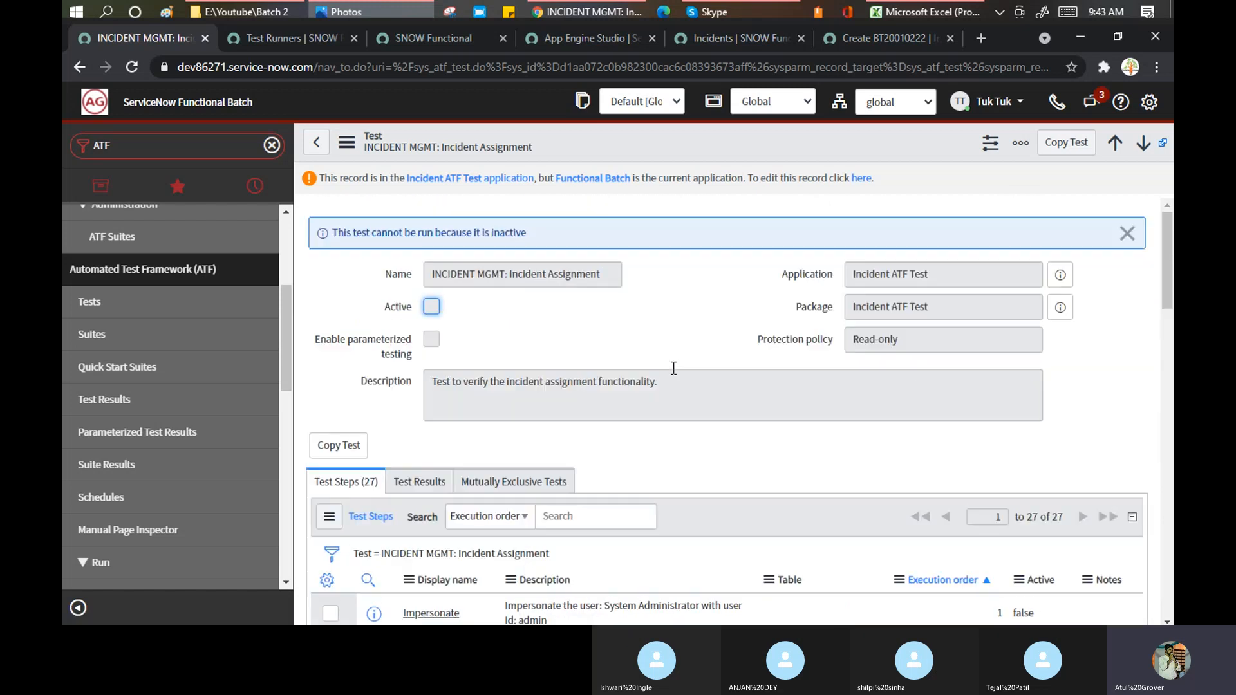
Open the Incident Assignment test for editing in its own application and switch the current application to Incident ATF Test.
{"action": "left_click", "coordinate": [862, 181]}
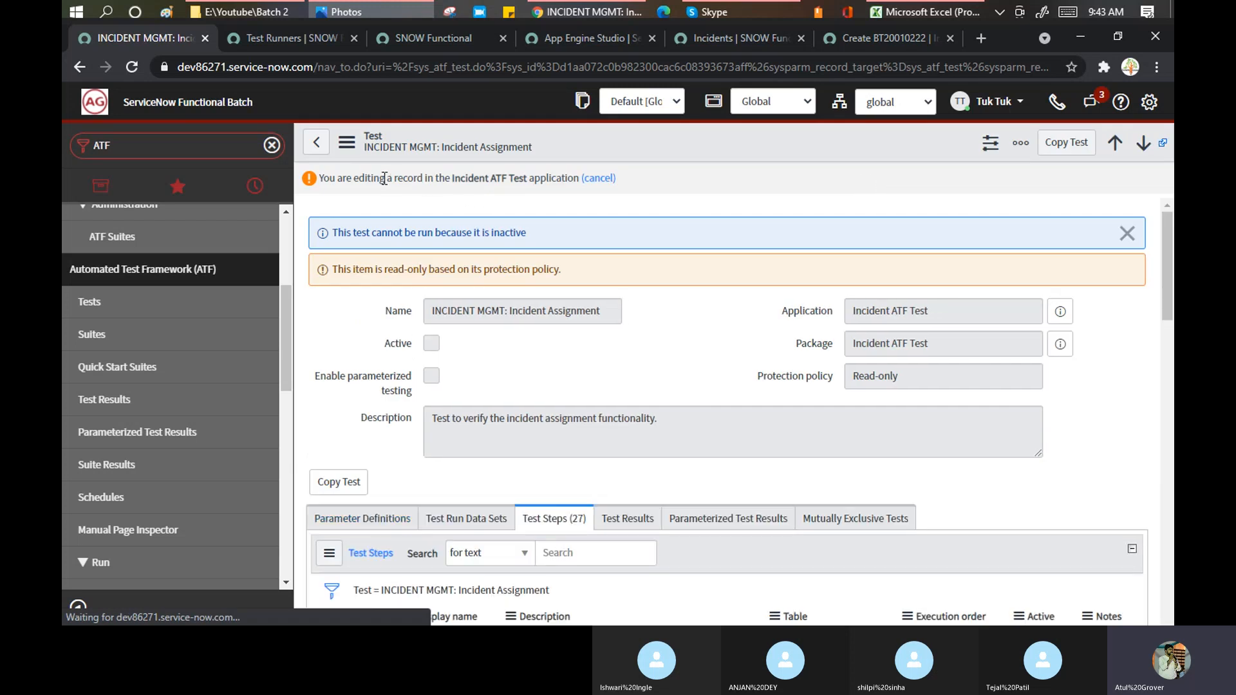
{"action": "left_click", "coordinate": [807, 105]}
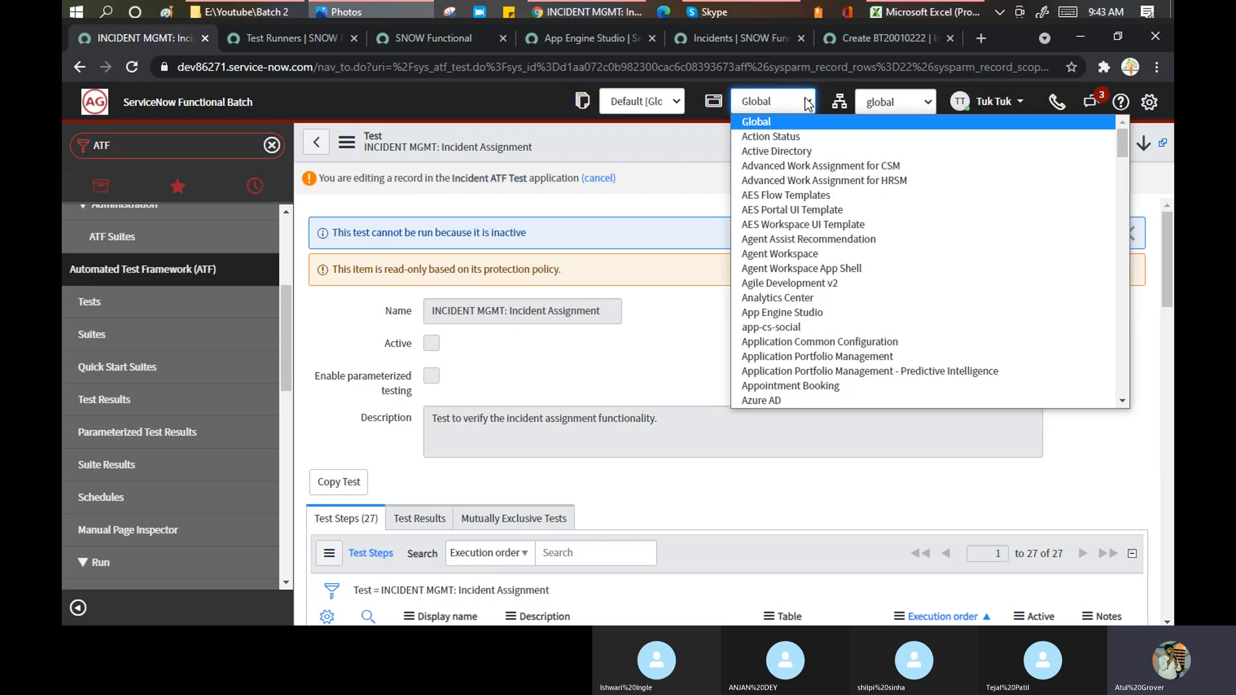
{"action": "type", "text": "in"}
{"action": "key", "text": "Return"}
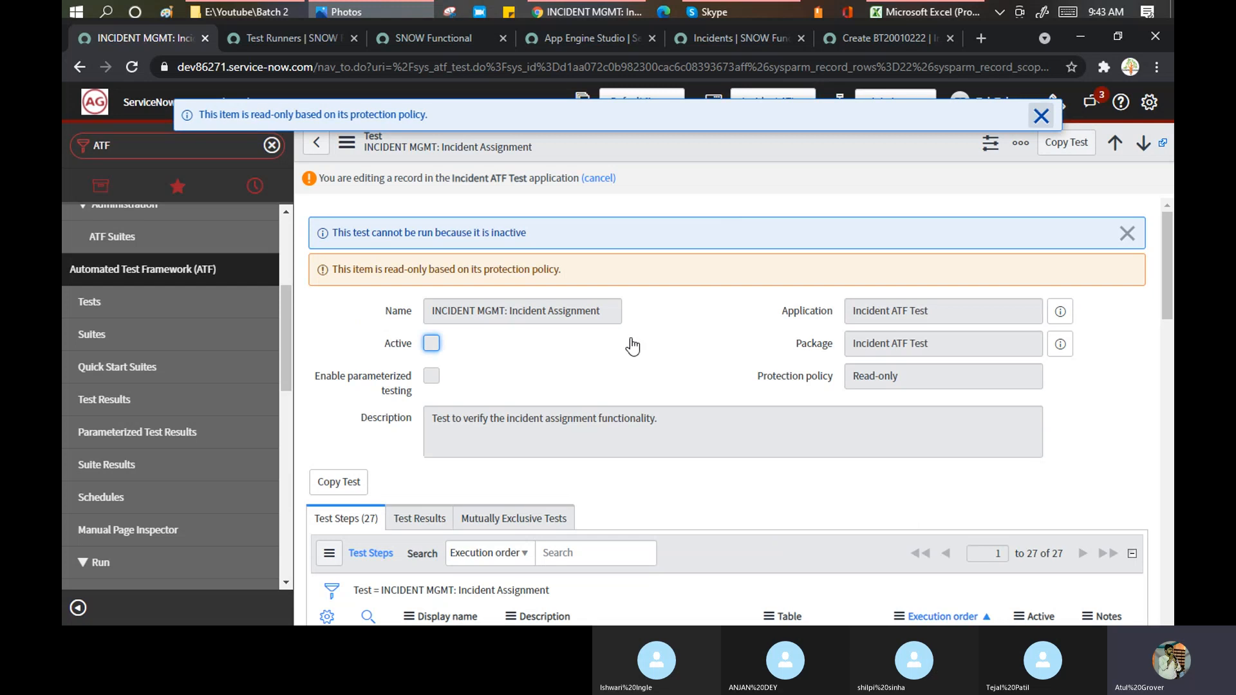
Check the Incident Assignment test's steps, its application editing notice and its read-only protection policy notice.
{"action": "scroll", "coordinate": [661, 311], "scroll_direction": "down", "scroll_amount": 2}
{"action": "scroll", "coordinate": [663, 311], "scroll_direction": "down", "scroll_amount": 6}
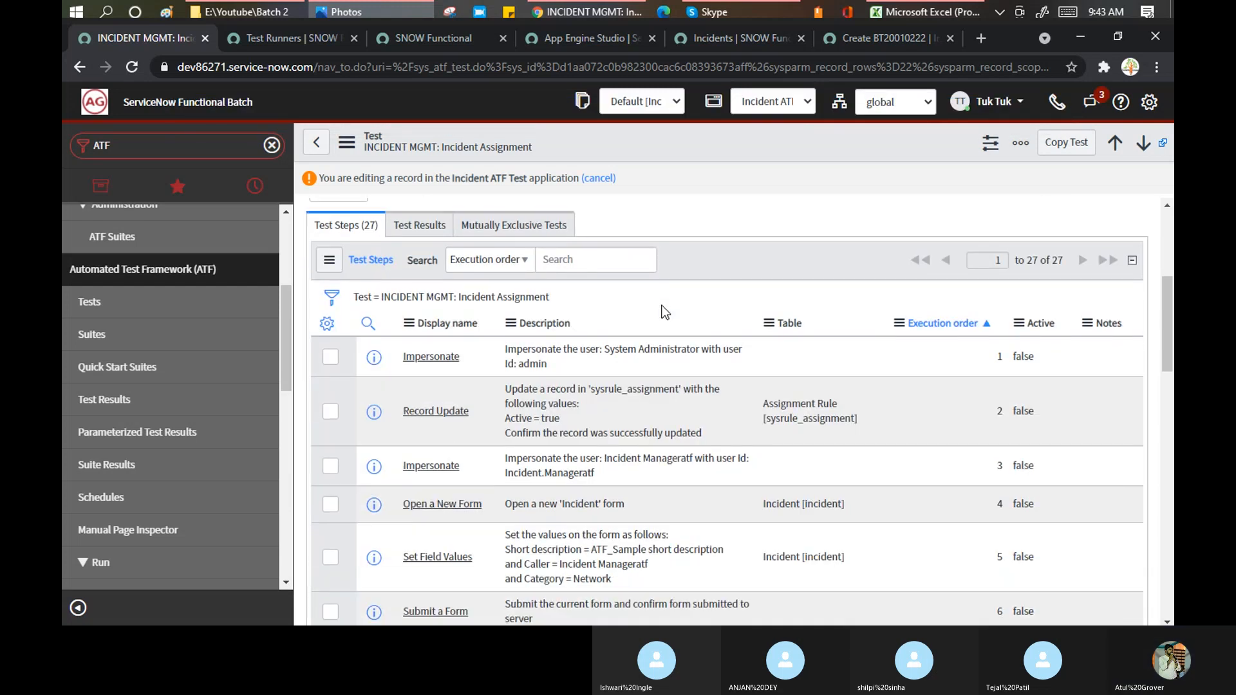
{"action": "scroll", "coordinate": [665, 311], "scroll_direction": "up", "scroll_amount": 4}
{"action": "scroll", "coordinate": [665, 312], "scroll_direction": "up", "scroll_amount": 4}
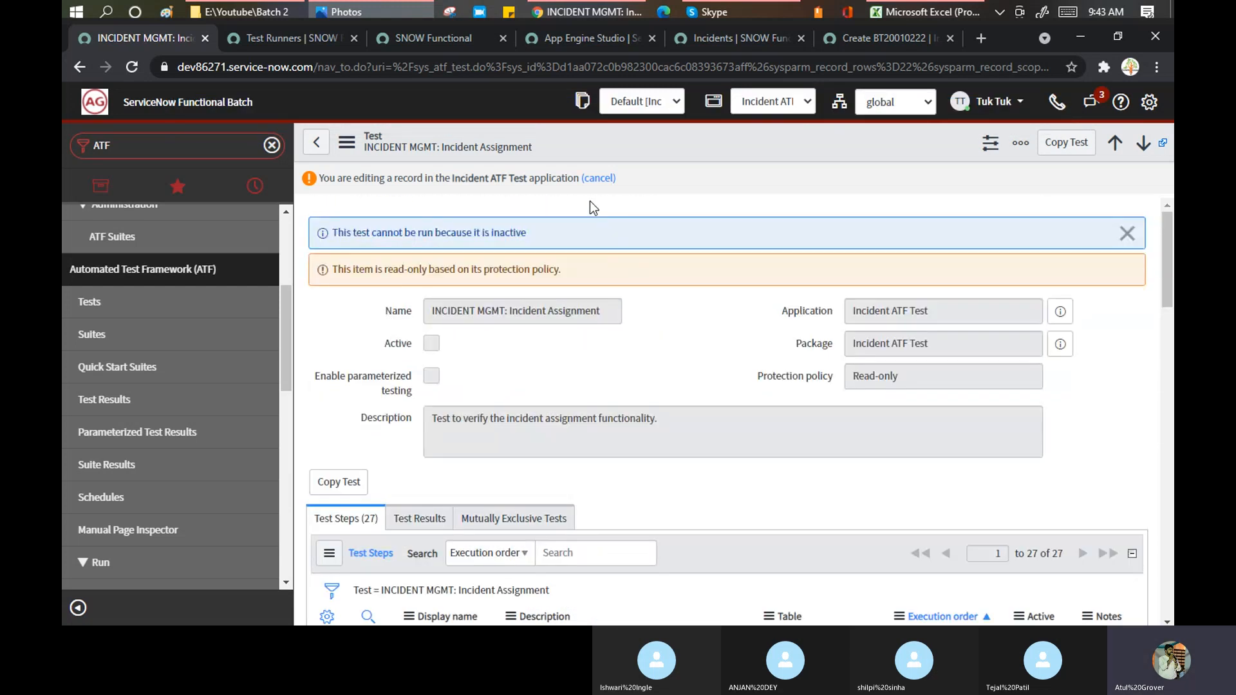
{"action": "left_click_drag", "start_coordinate": [367, 178], "coordinate": [521, 184]}
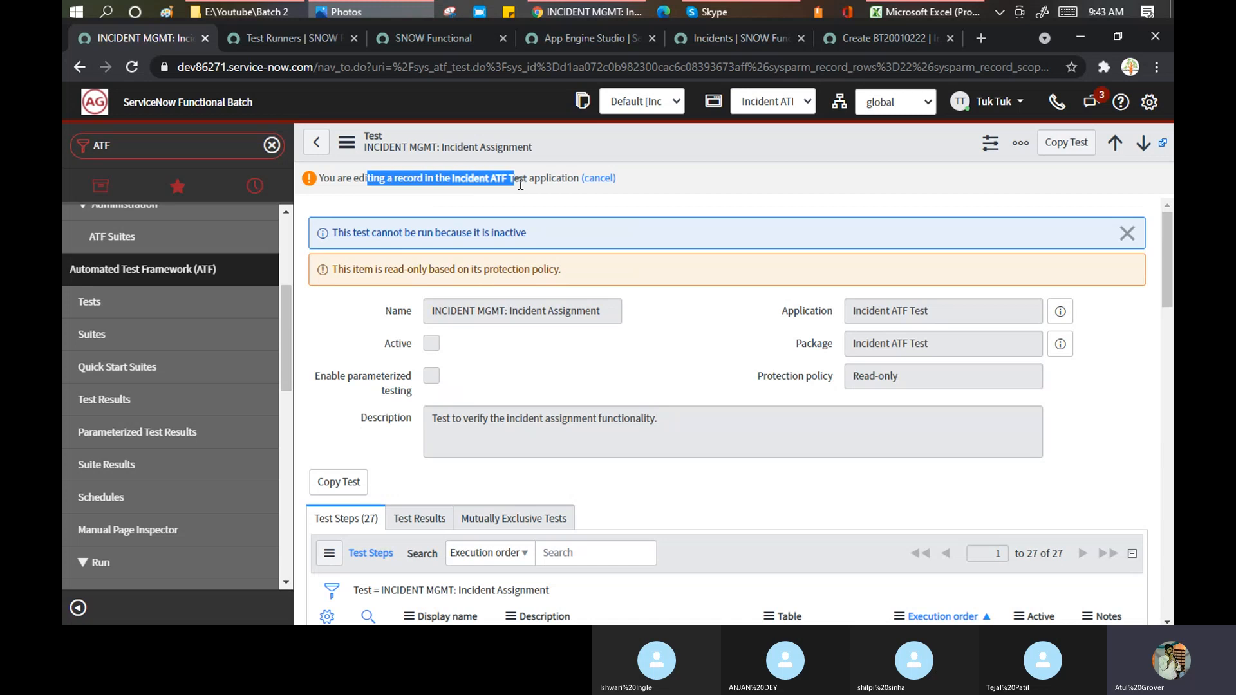
{"action": "left_click", "coordinate": [421, 277]}
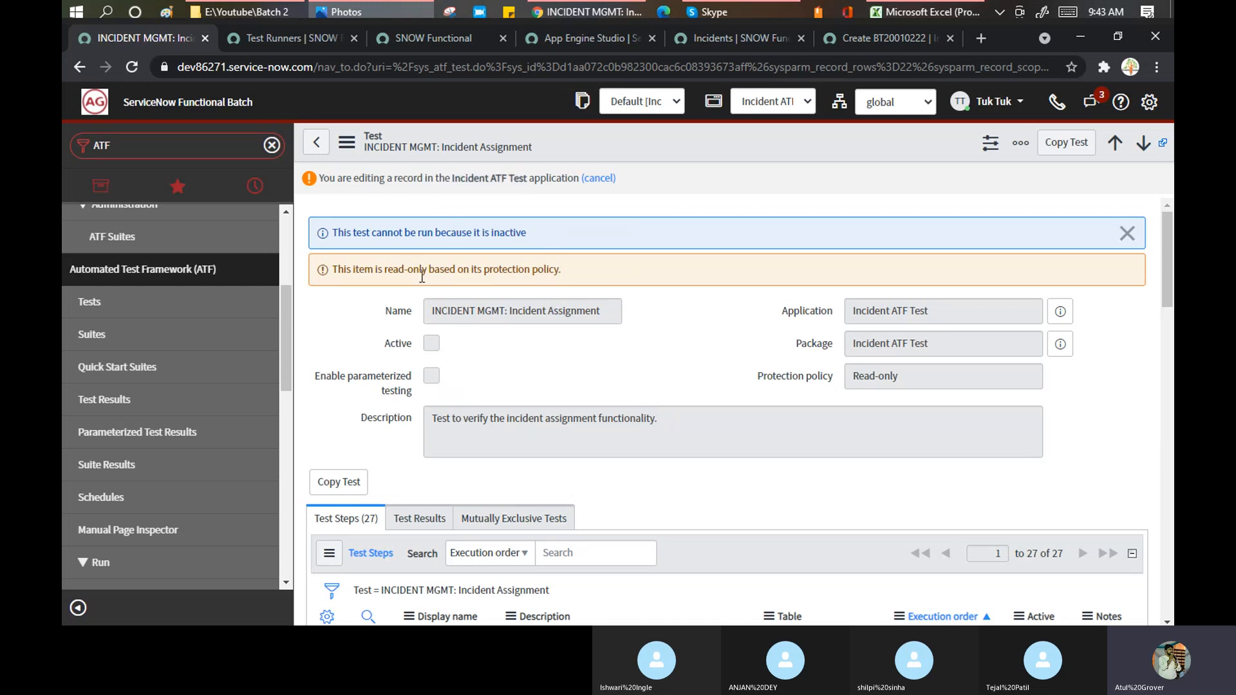
{"action": "left_click_drag", "start_coordinate": [421, 276], "coordinate": [574, 287]}
Copy the Incident Assignment test and accept the notice about required demo data.
{"action": "scroll", "coordinate": [690, 322], "scroll_direction": "down", "scroll_amount": 4}
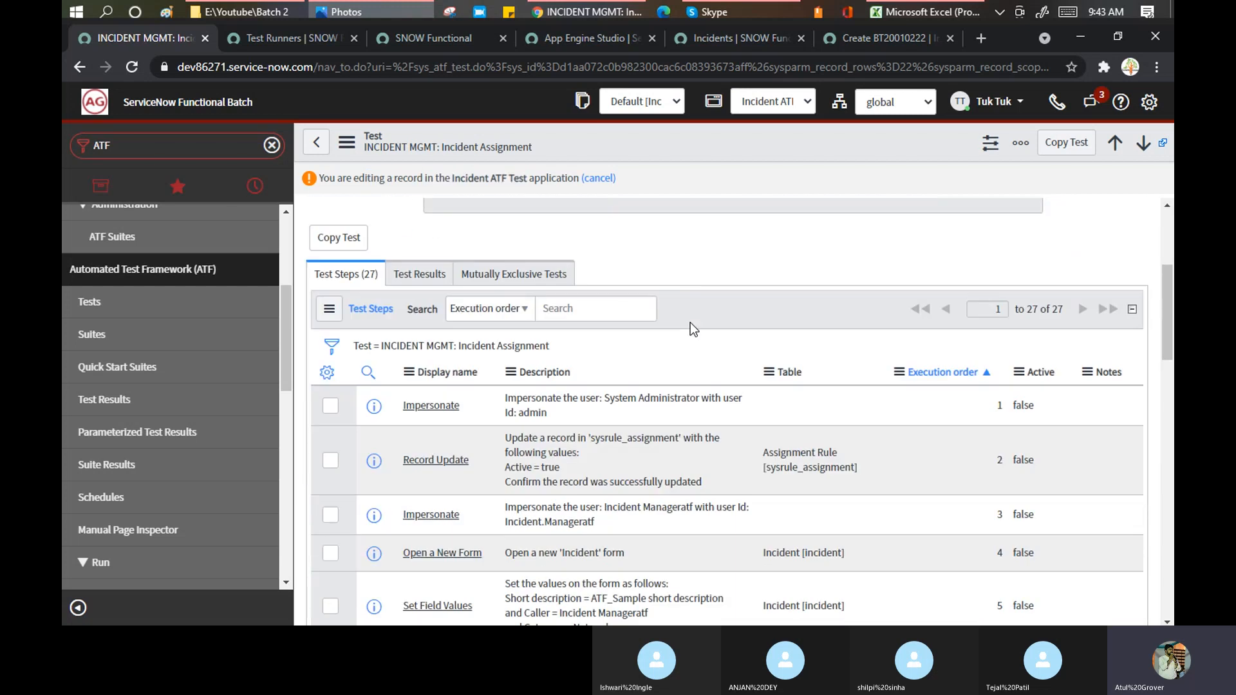
{"action": "left_click", "coordinate": [1055, 147]}
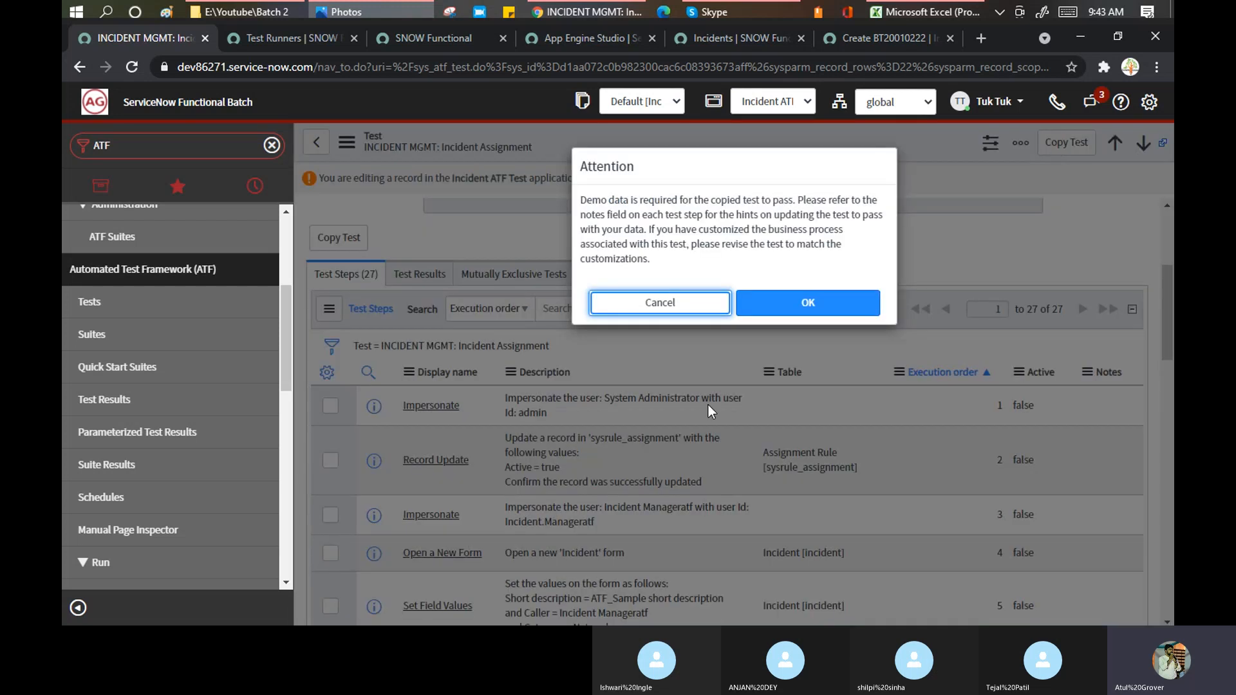
{"action": "left_click", "coordinate": [796, 300]}
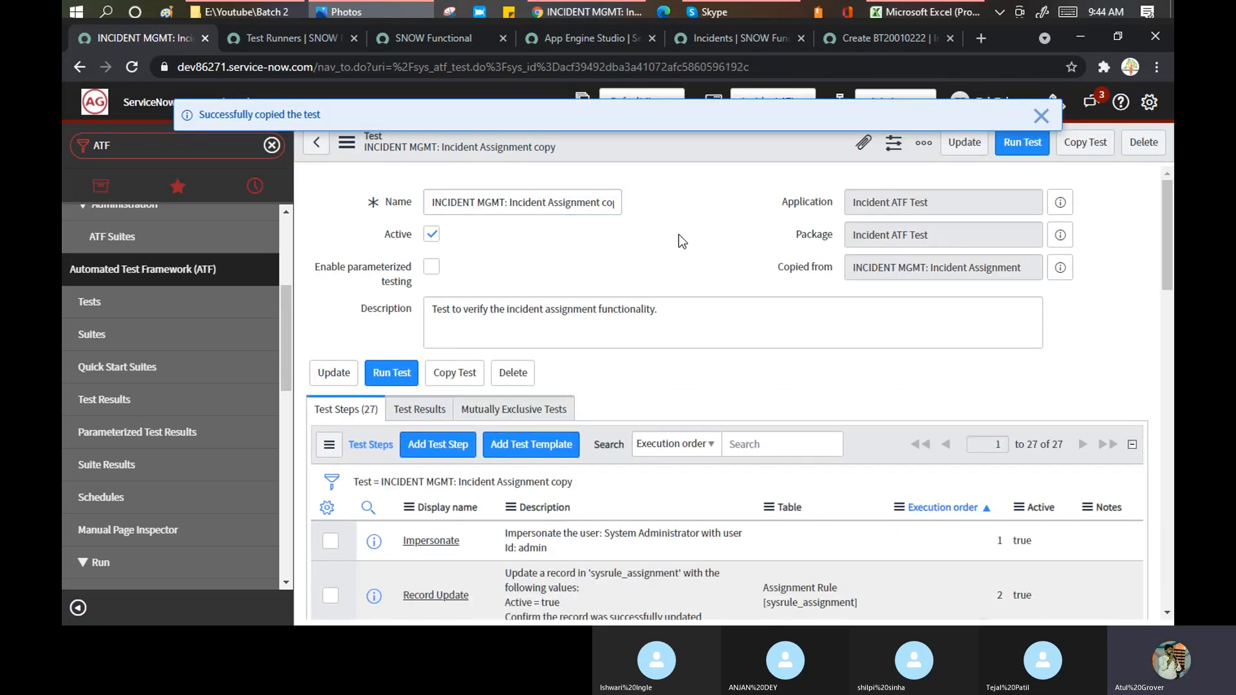
Start adding an Open an Existing Record step after Step 27 - Field Values Validation, finding it with the filter "exi".
{"action": "scroll", "coordinate": [679, 234], "scroll_direction": "down", "scroll_amount": 1}
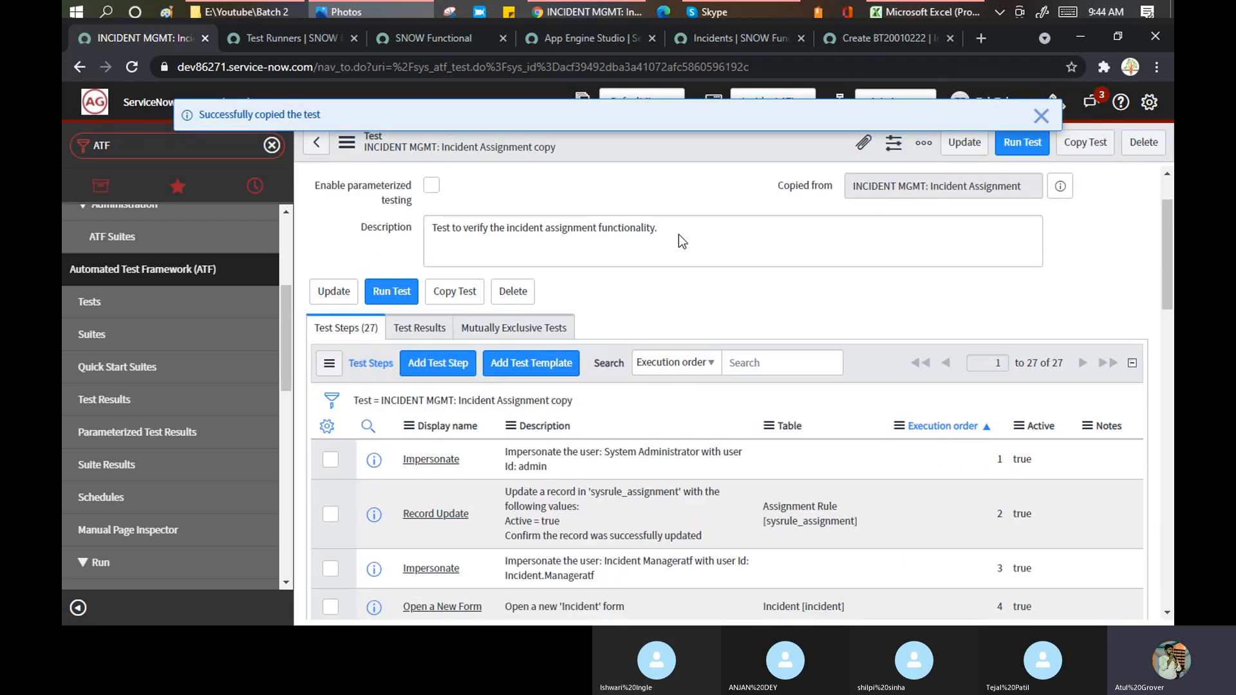
{"action": "left_click", "coordinate": [442, 369]}
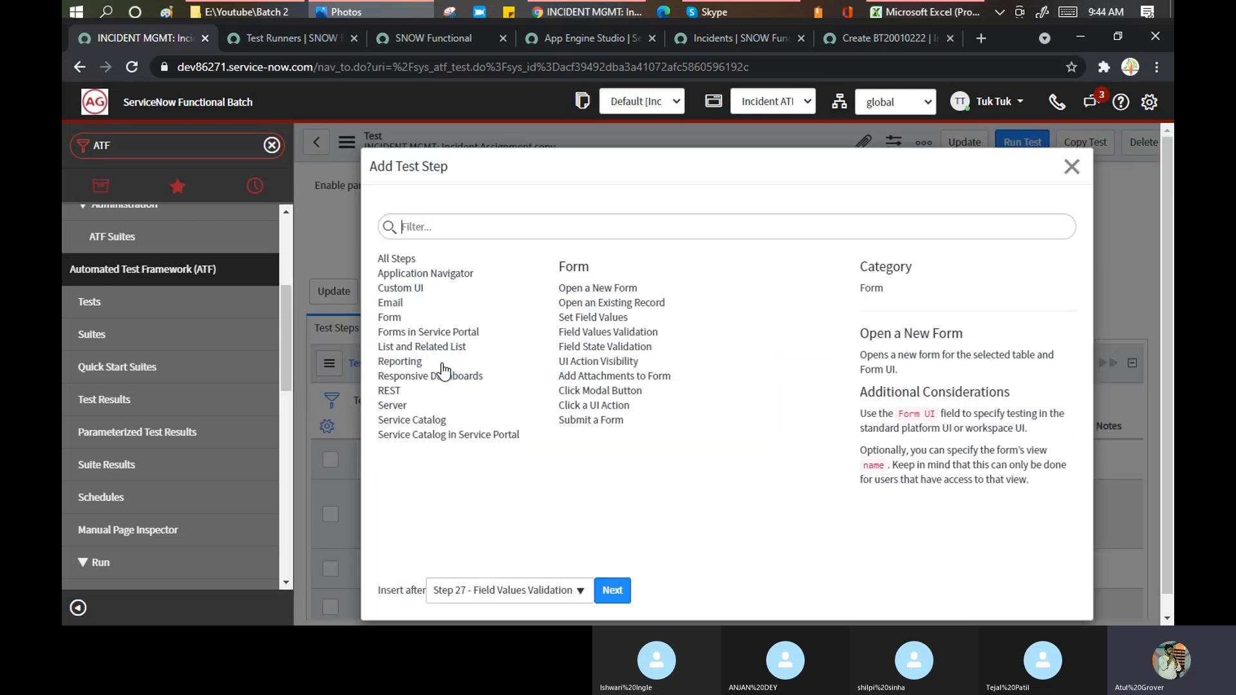
{"action": "left_click", "coordinate": [588, 256]}
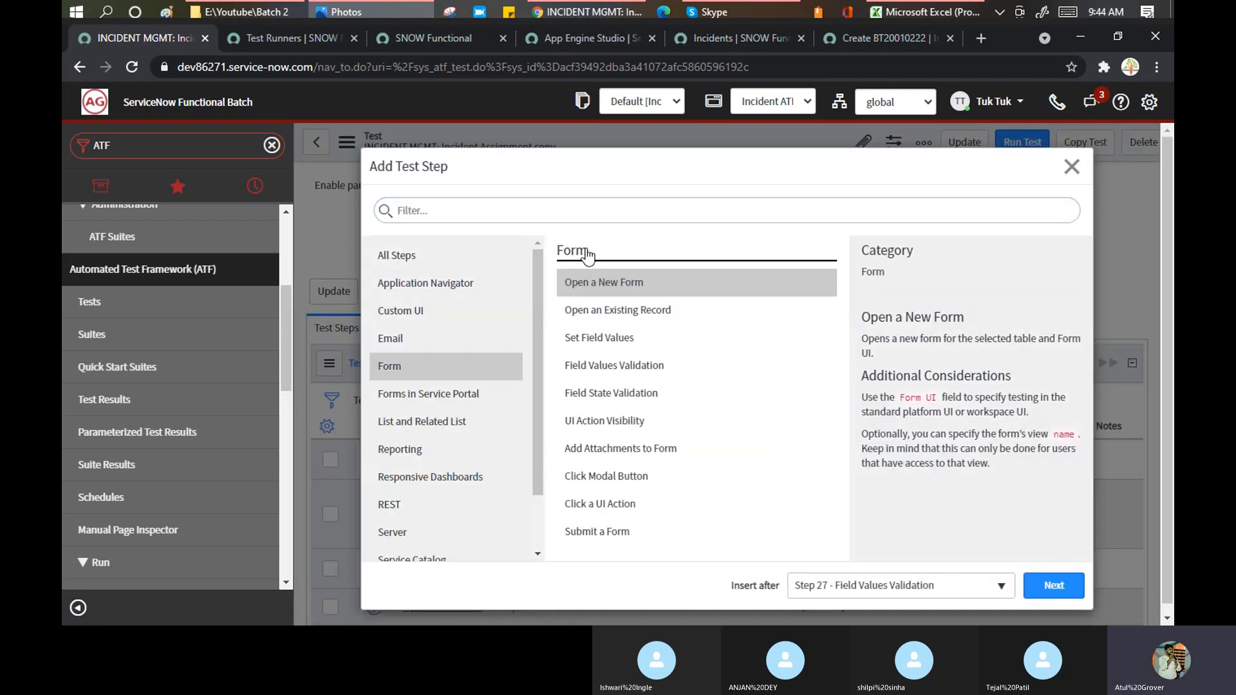
{"action": "left_click", "coordinate": [485, 212]}
{"action": "type", "text": "ex"}
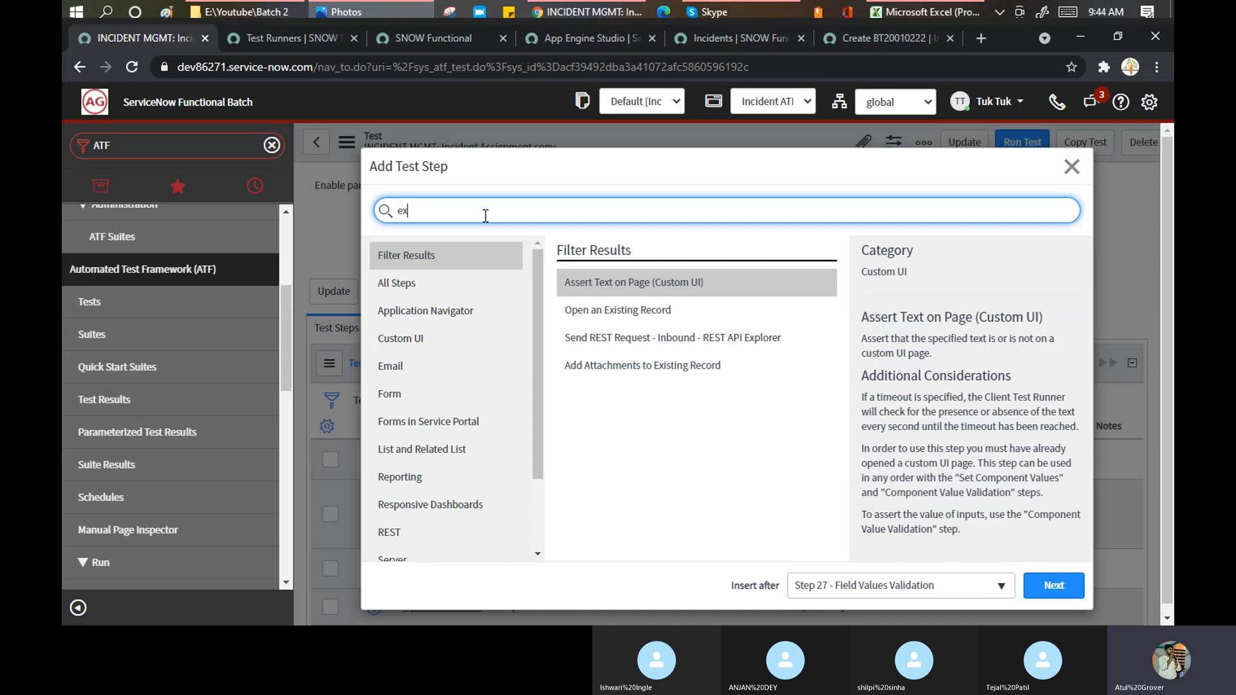
{"action": "type", "text": "i"}
{"action": "left_click", "coordinate": [618, 284]}
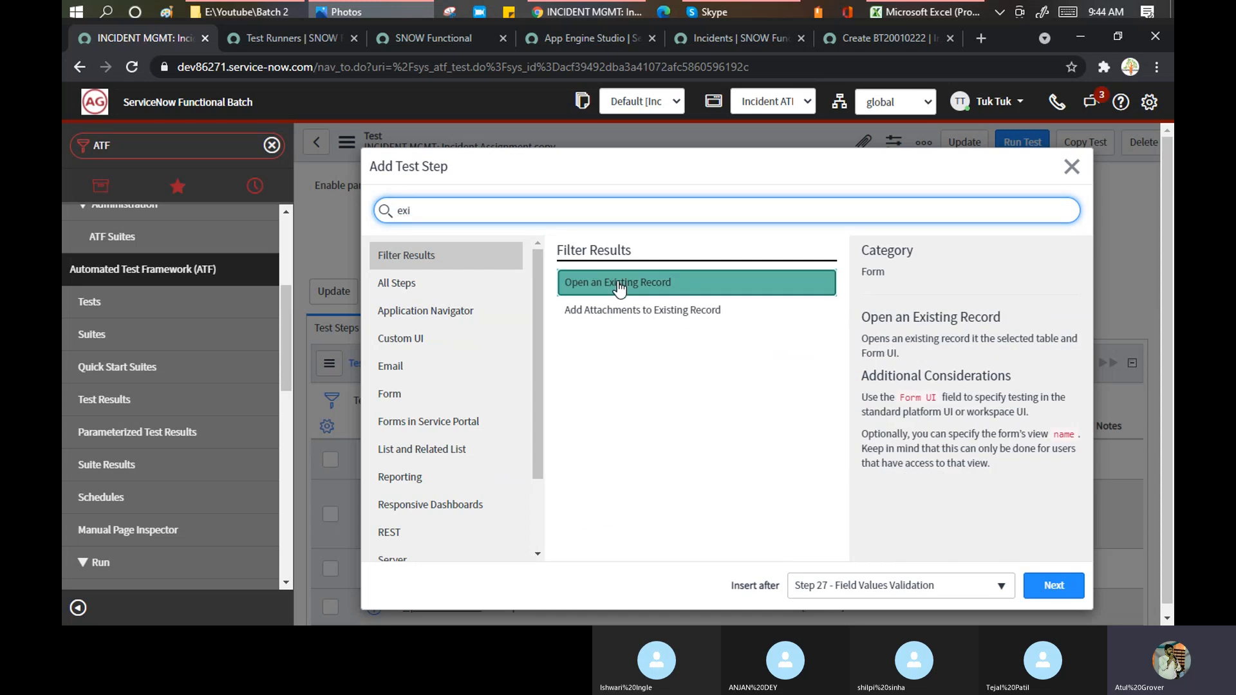
{"action": "left_click", "coordinate": [1052, 587]}
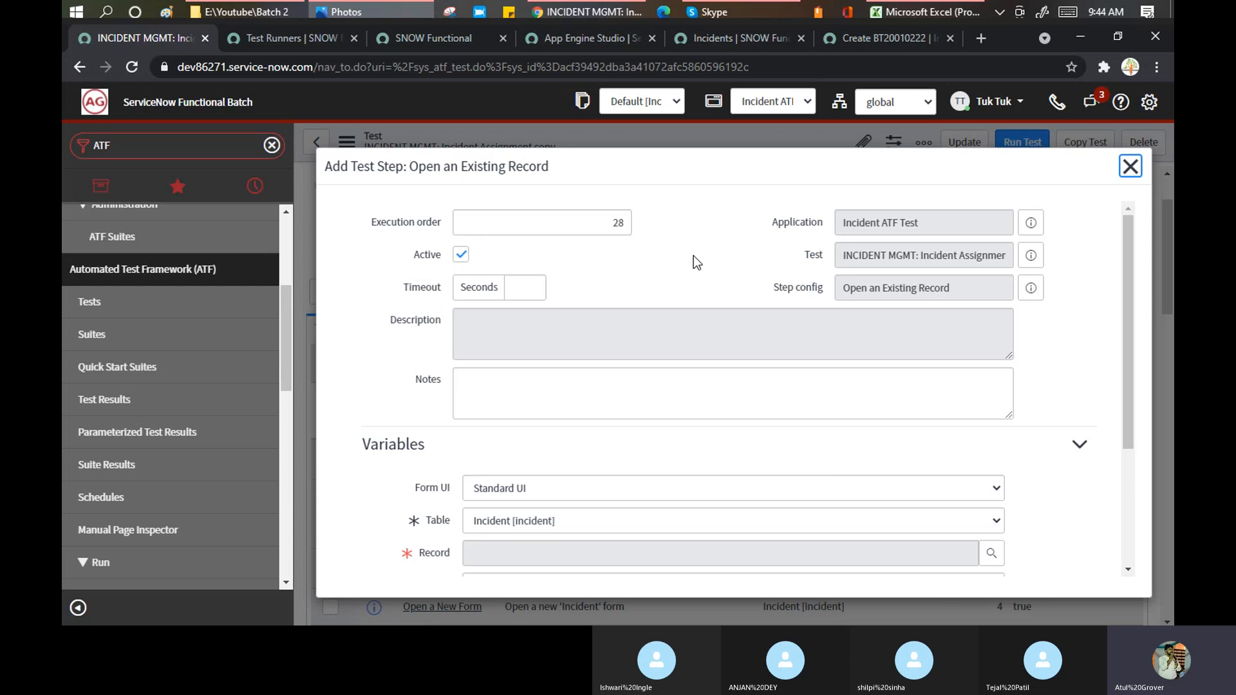
Map the new step's Record variable to the Record output of Step 6: Submit a Form.
{"action": "scroll", "coordinate": [693, 256], "scroll_direction": "down", "scroll_amount": 4}
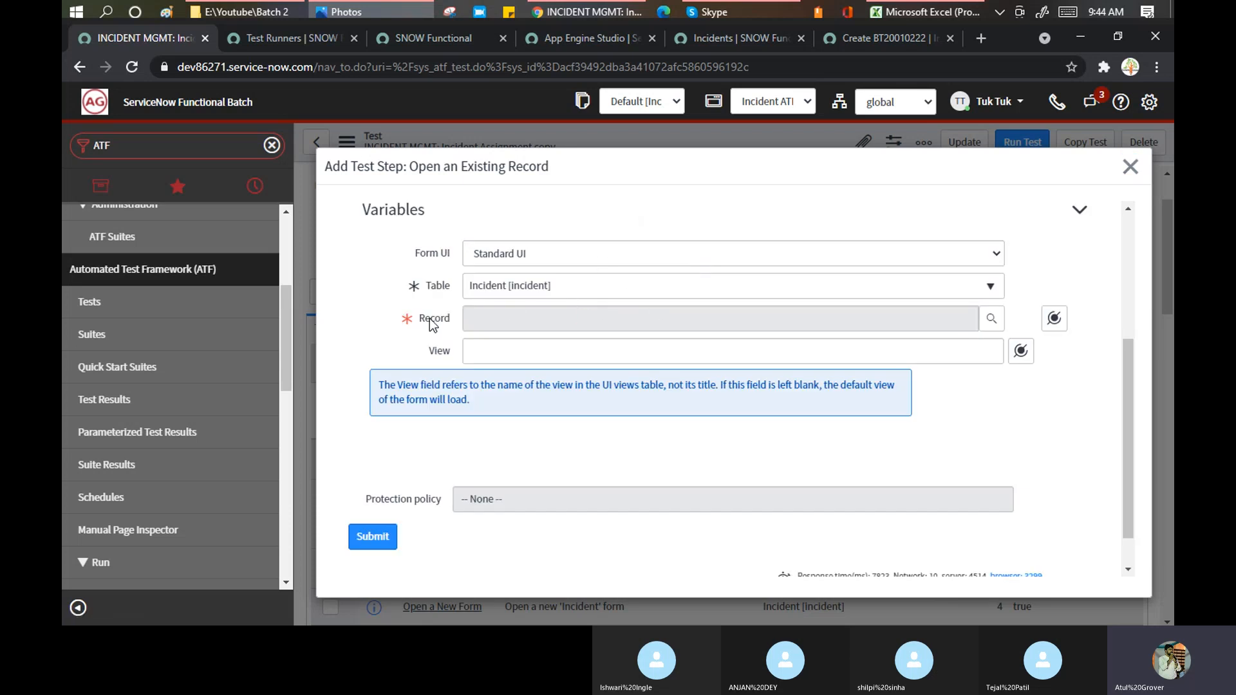
{"action": "left_click", "coordinate": [1056, 319]}
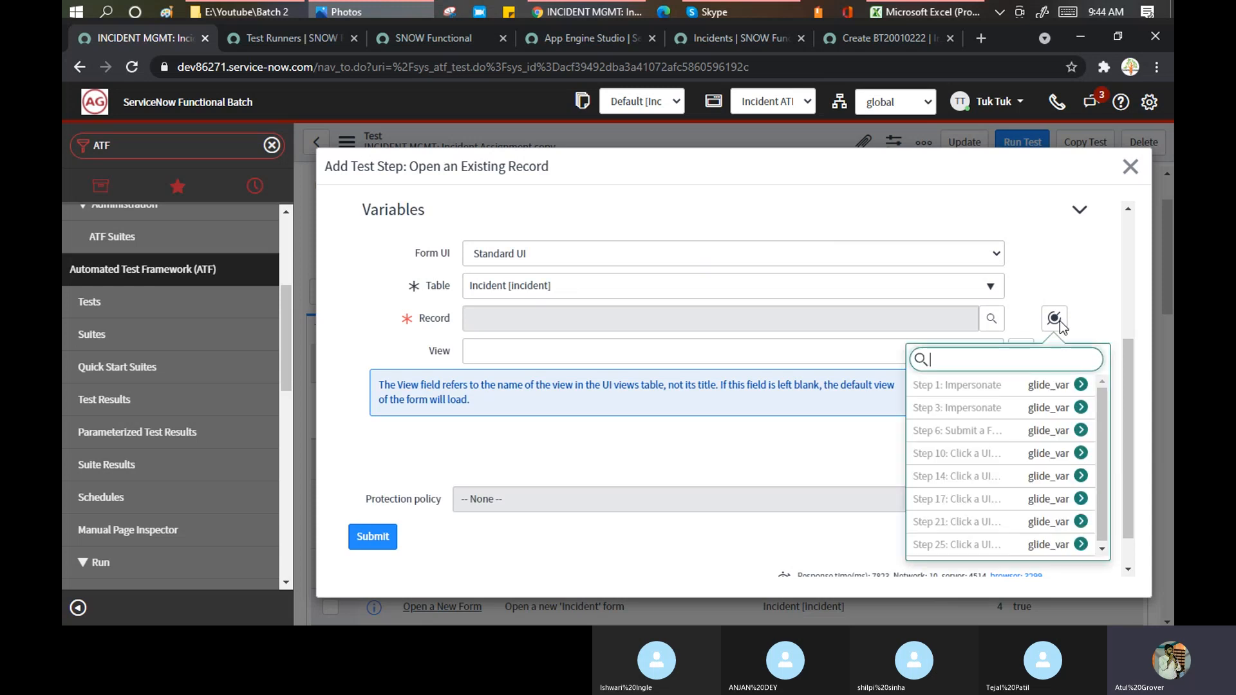
{"action": "left_click", "coordinate": [961, 429]}
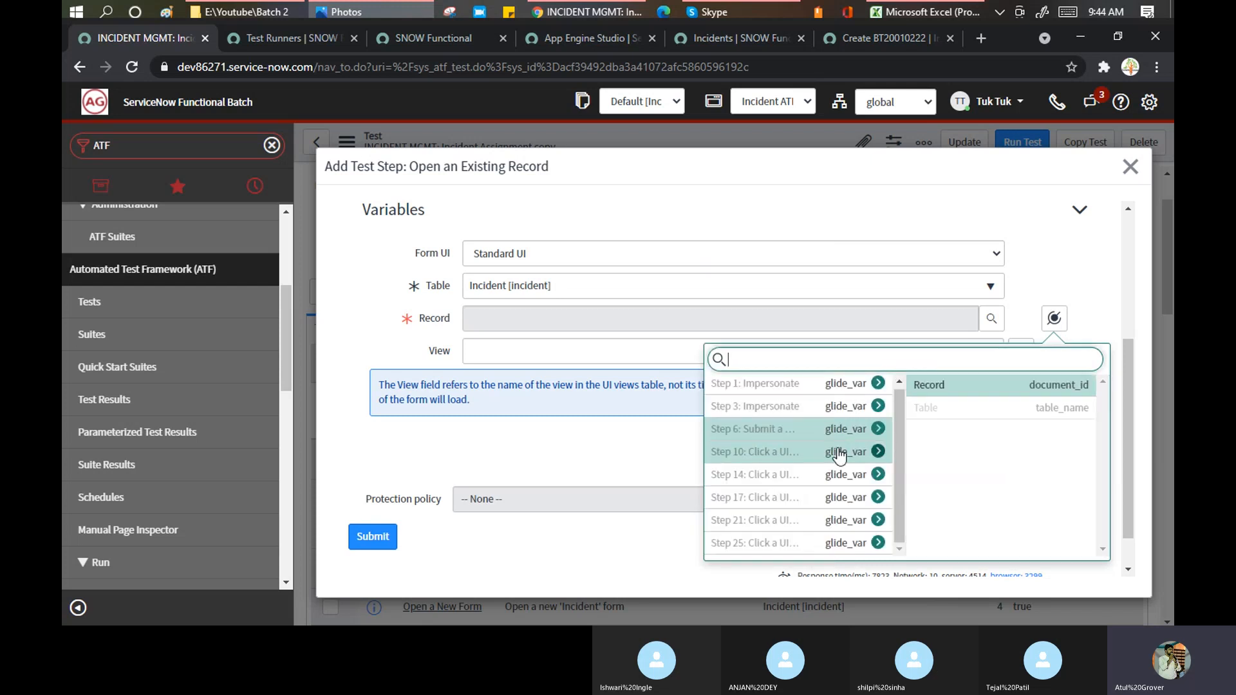
{"action": "left_click", "coordinate": [933, 385]}
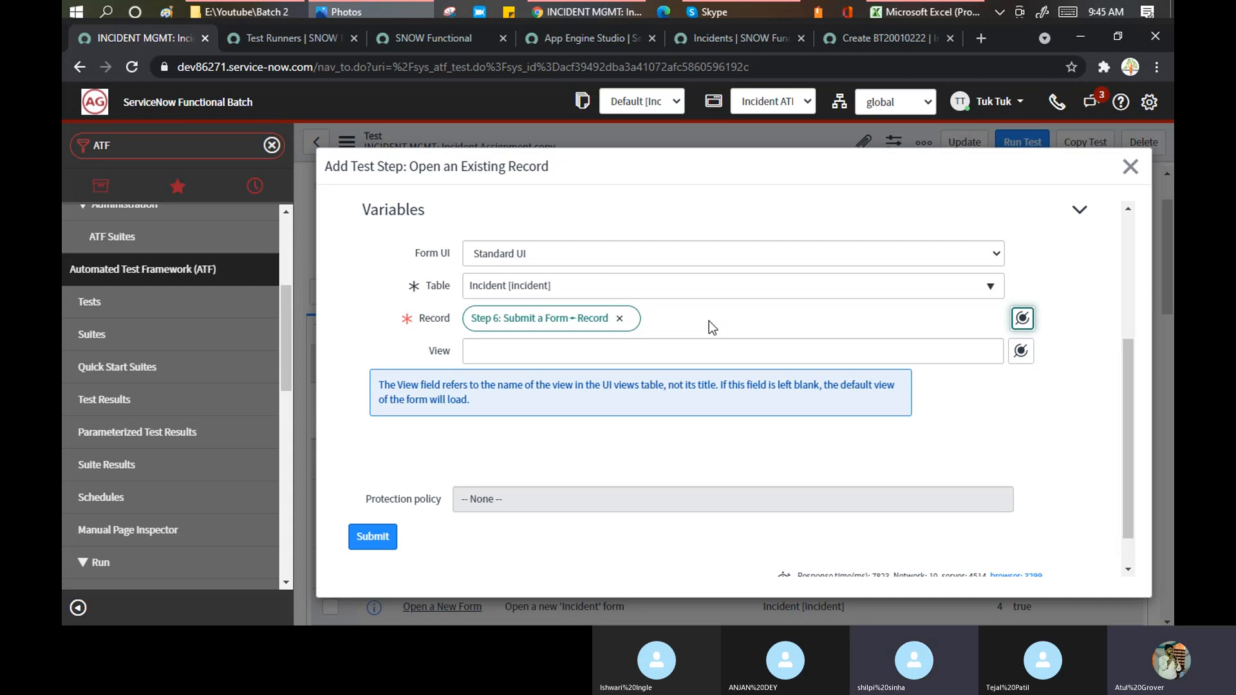
{"action": "left_click", "coordinate": [719, 12]}
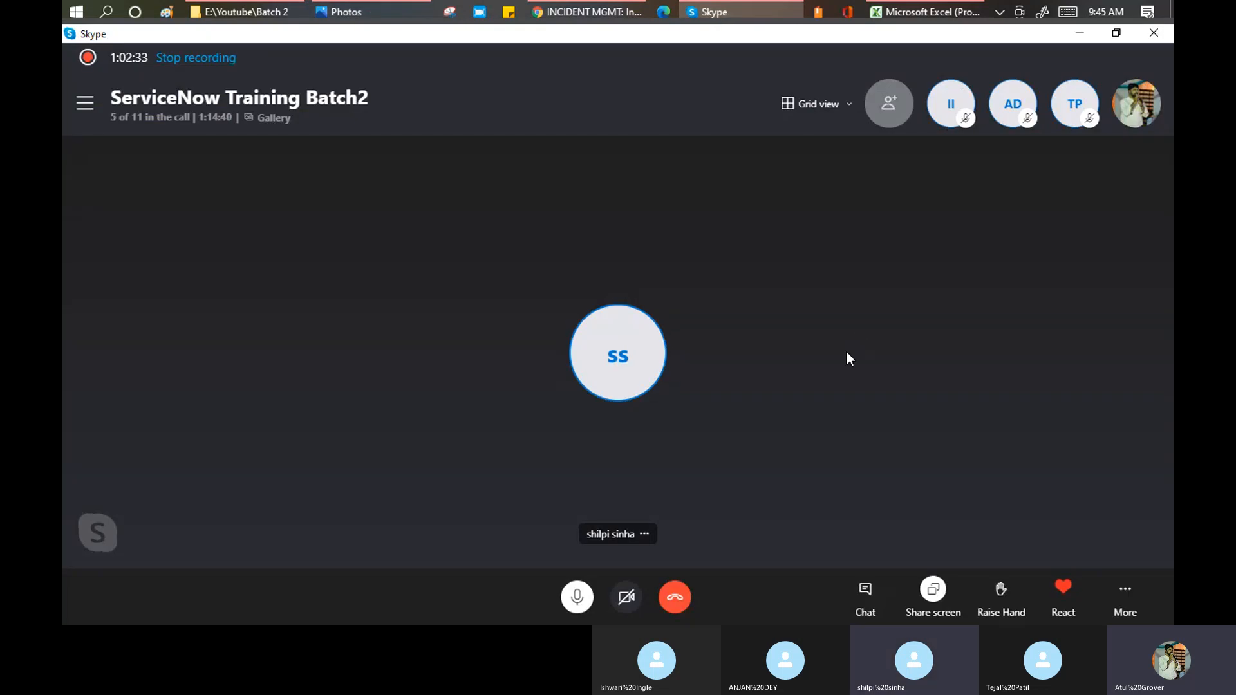
{"action": "key", "text": "alt+Tab"}
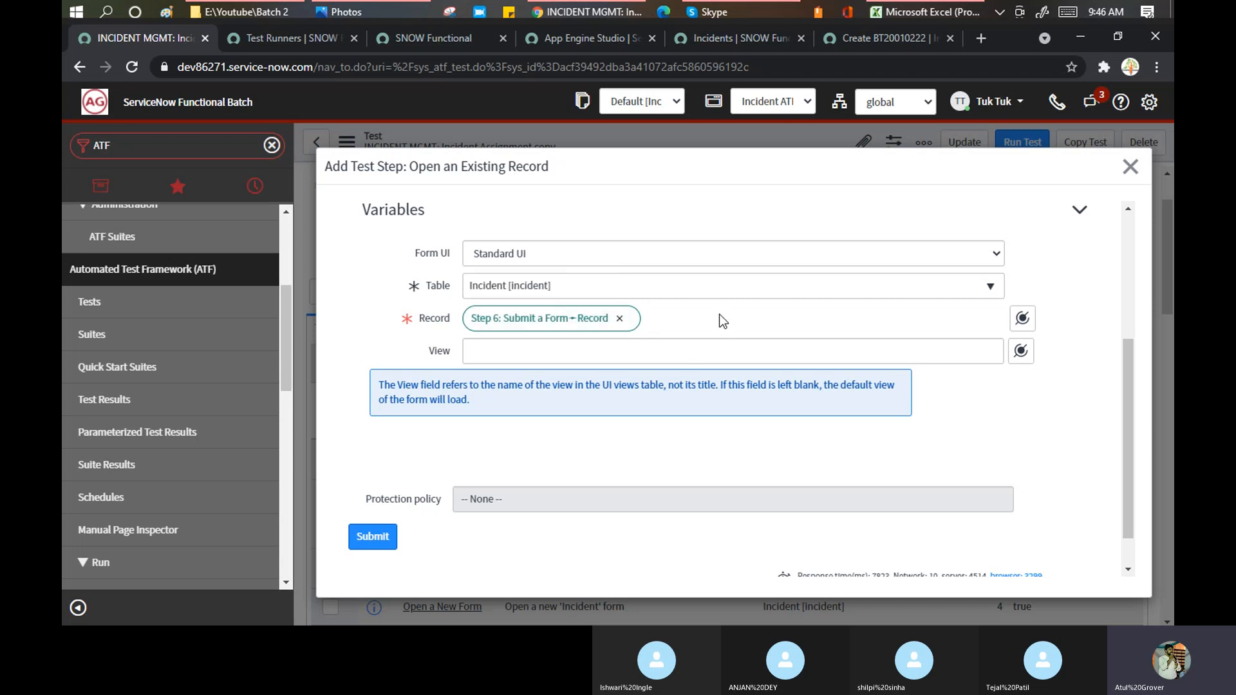
{"action": "scroll", "coordinate": [720, 311], "scroll_direction": "up", "scroll_amount": 4}
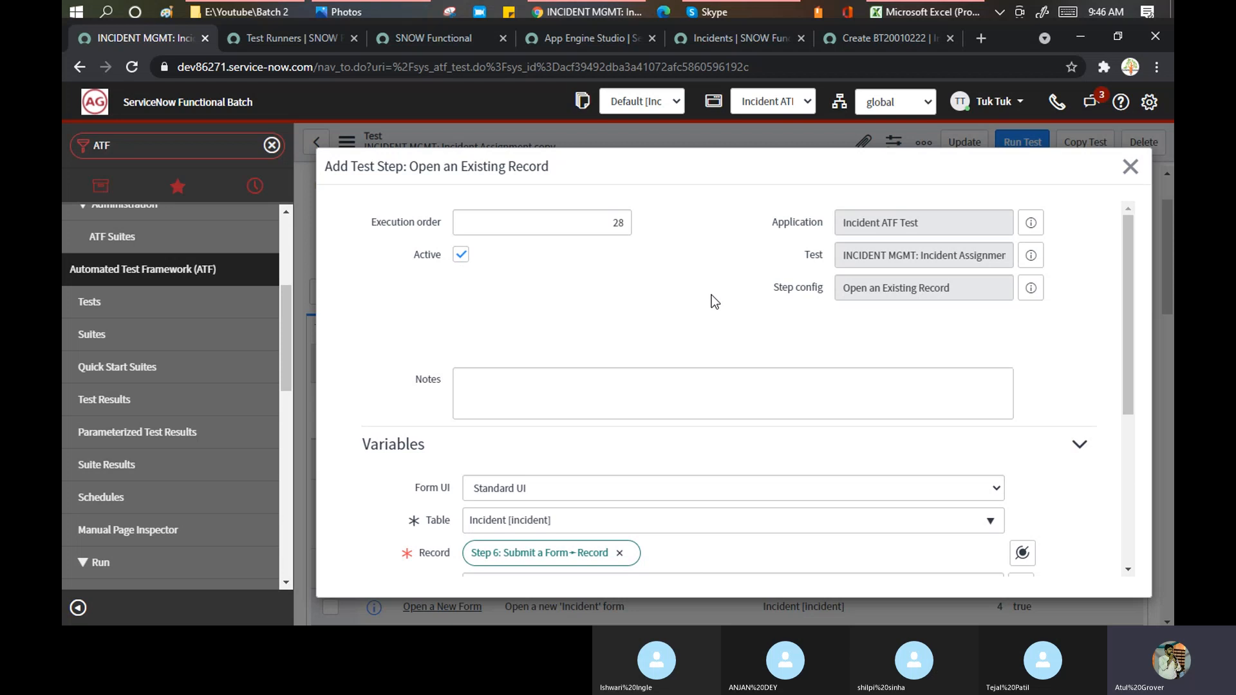
Remap the new step's Record variable to the Record output of Step 14: Click a UI Action, and close the form without submitting.
{"action": "scroll", "coordinate": [712, 295], "scroll_direction": "down", "scroll_amount": 4}
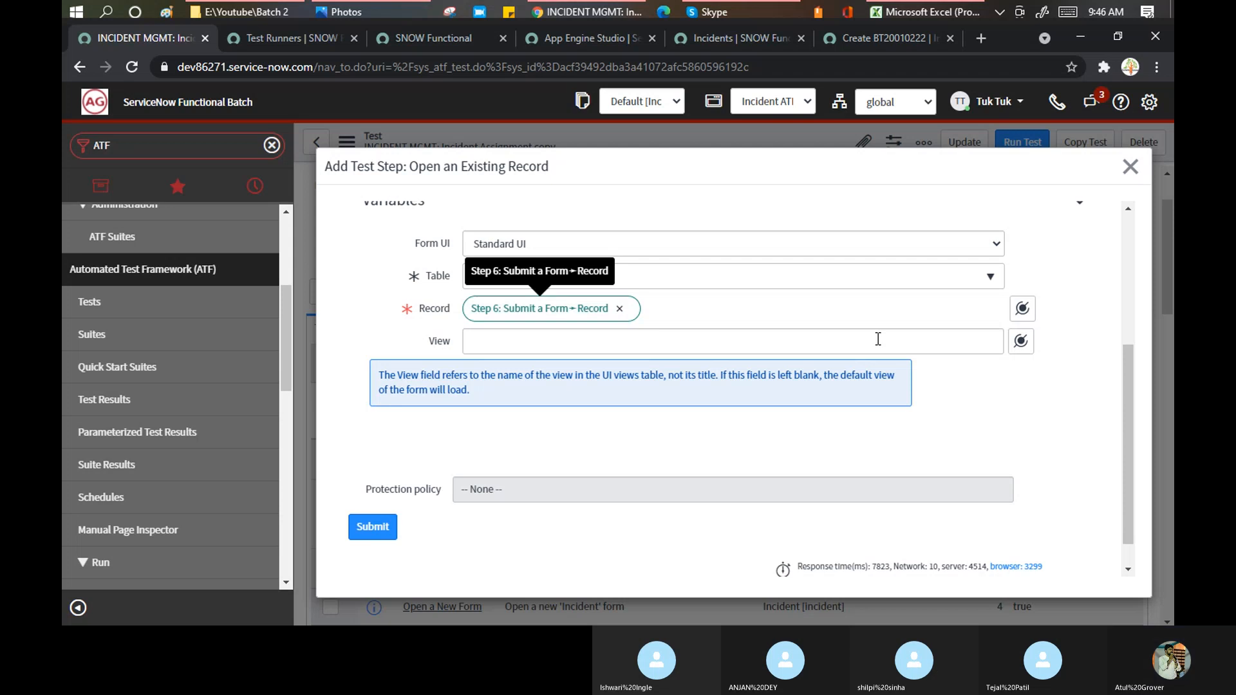
{"action": "left_click", "coordinate": [1021, 309]}
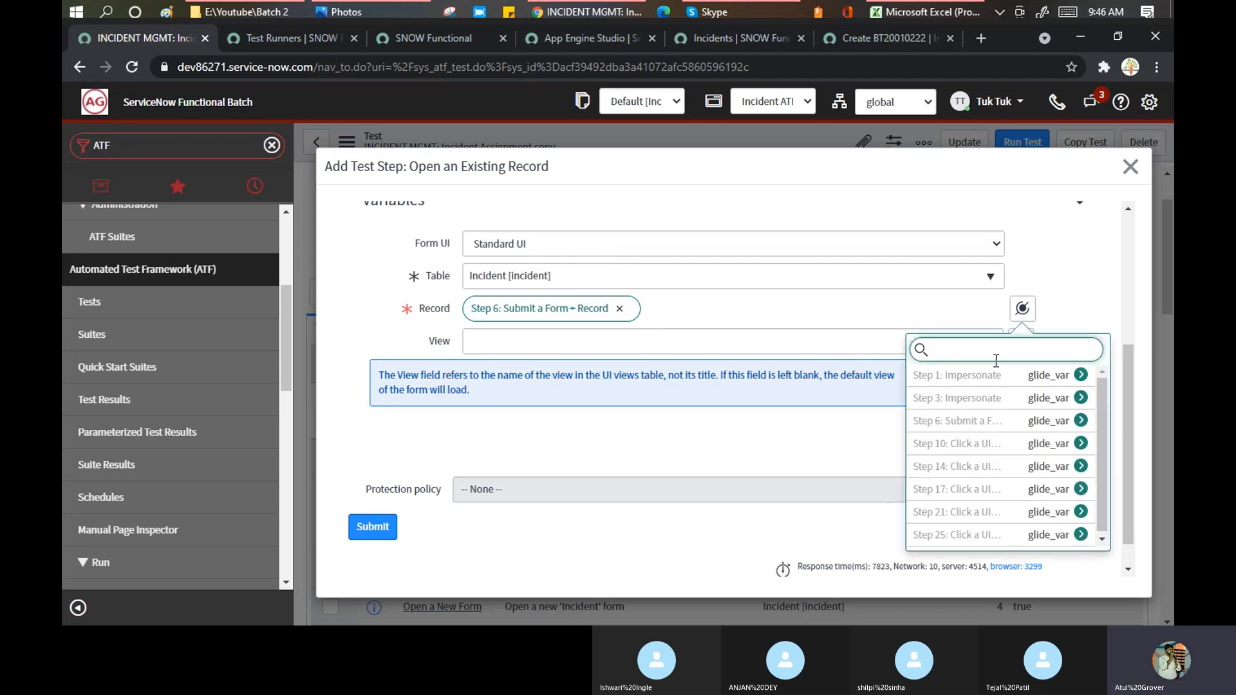
{"action": "left_click", "coordinate": [958, 471]}
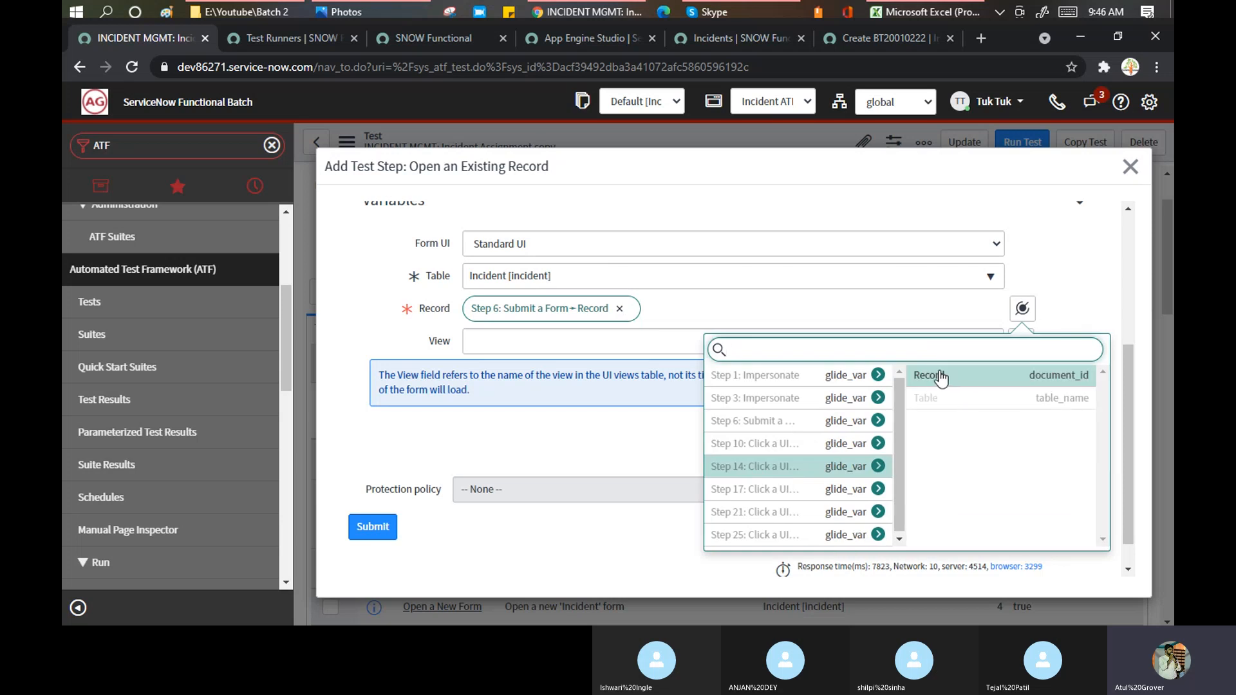
{"action": "left_click", "coordinate": [946, 378]}
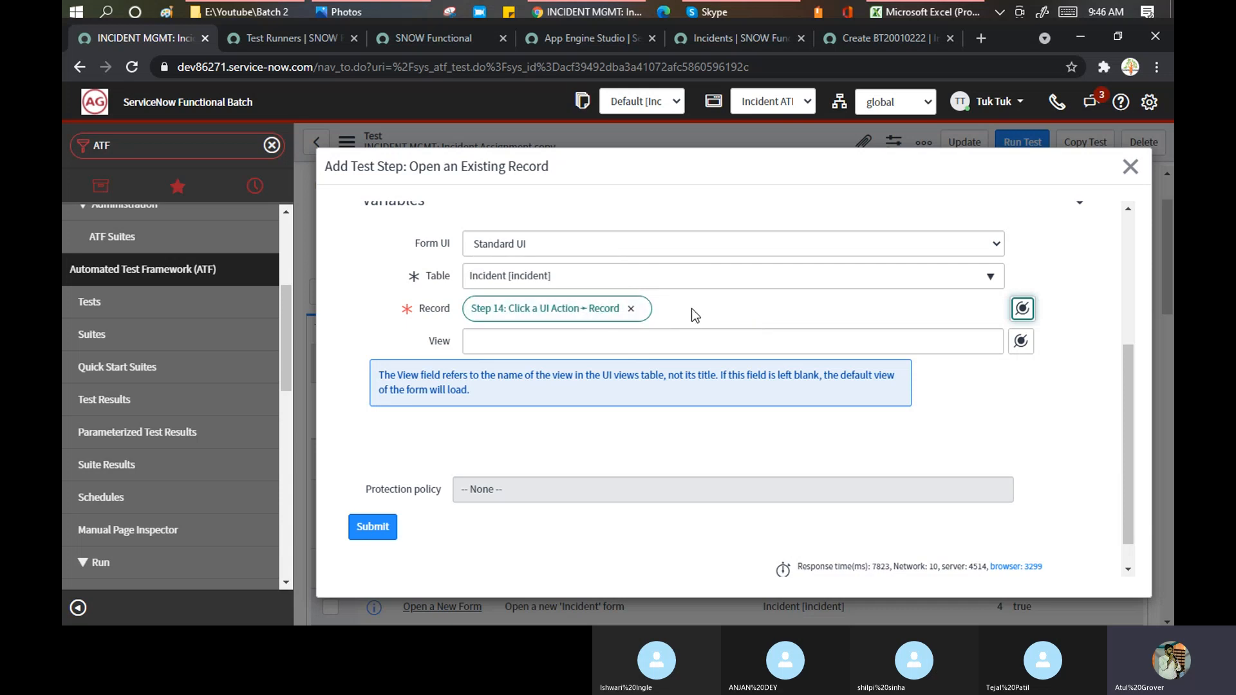
{"action": "scroll", "coordinate": [697, 299], "scroll_direction": "up", "scroll_amount": 4}
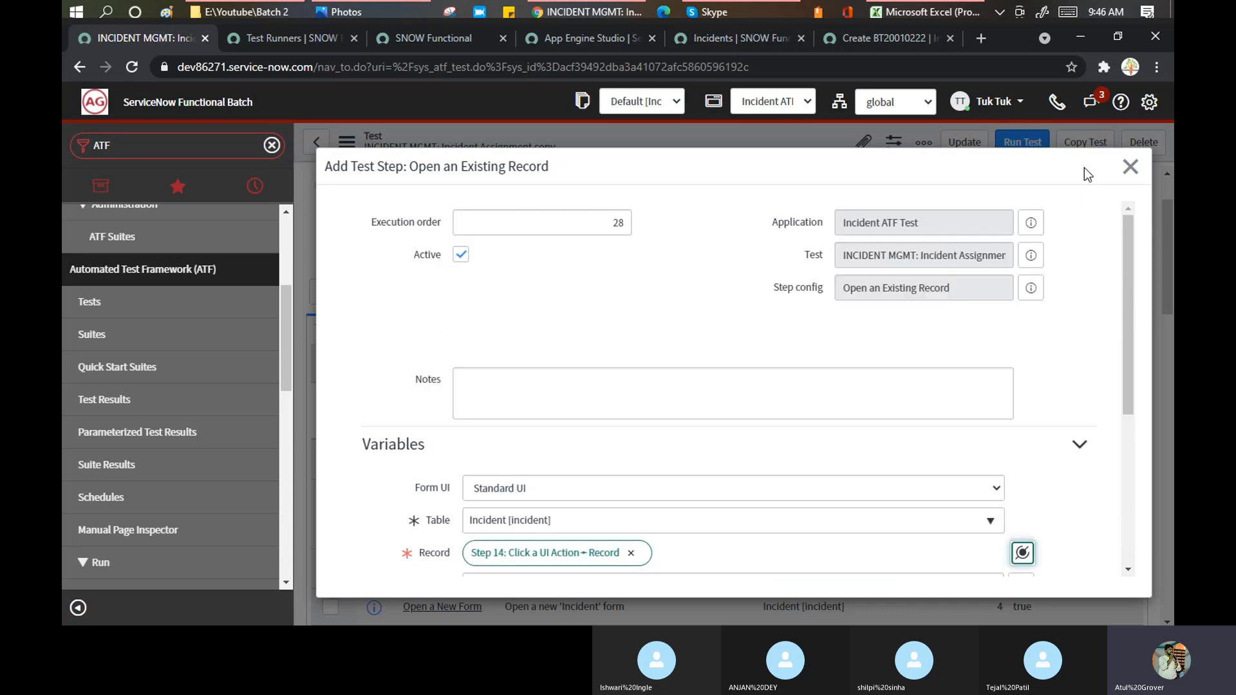
{"action": "key", "text": "Escape"}
Open step 7, Open an Existing Record, and check which earlier step outputs its Record variable can be mapped to.
{"action": "scroll", "coordinate": [607, 396], "scroll_direction": "down", "scroll_amount": 4}
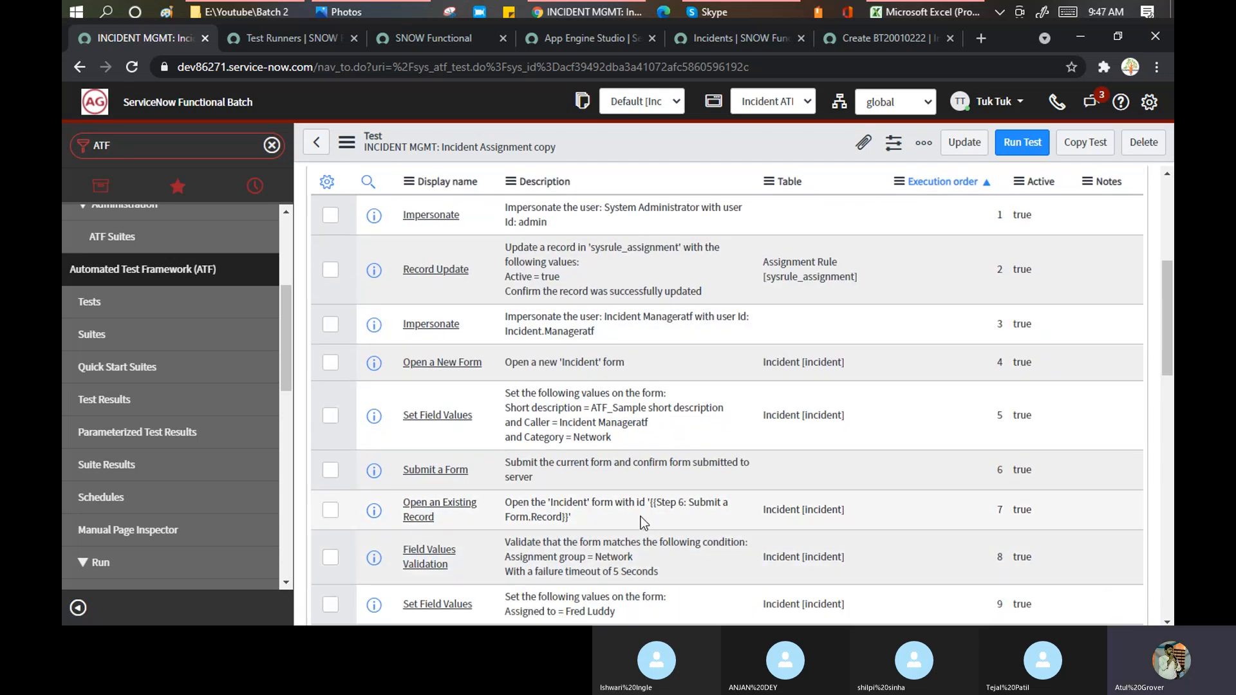
{"action": "left_click", "coordinate": [447, 509]}
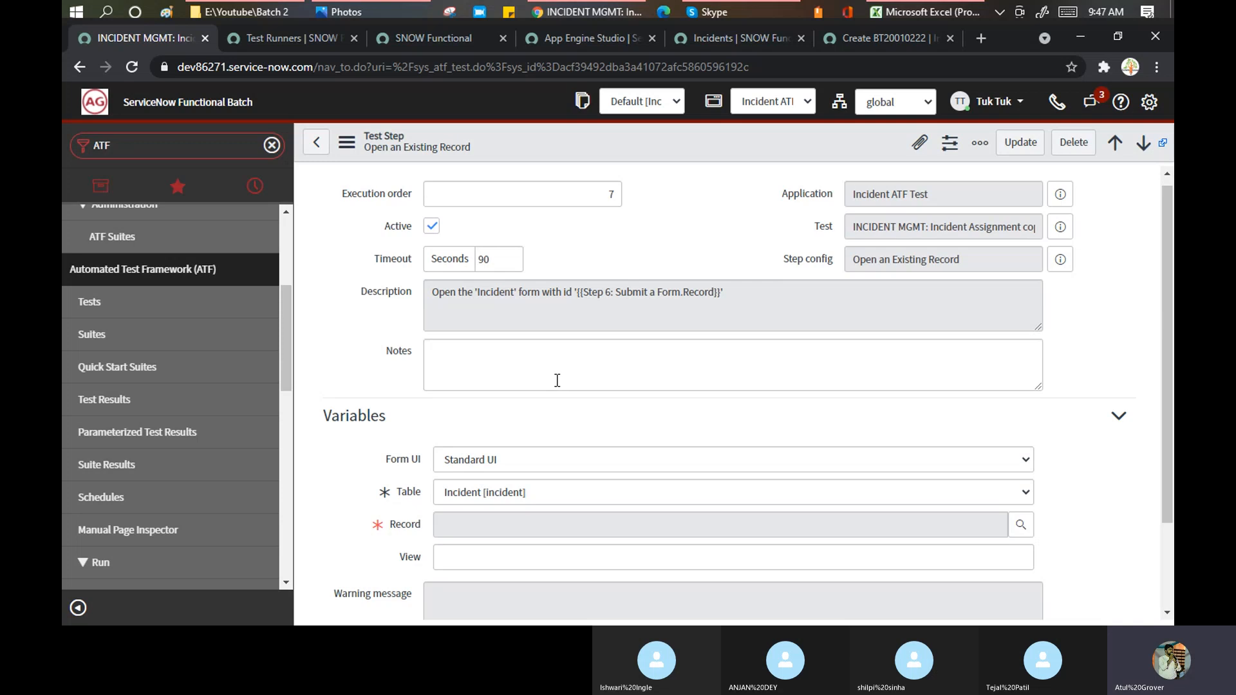
{"action": "scroll", "coordinate": [472, 528], "scroll_direction": "down", "scroll_amount": 1}
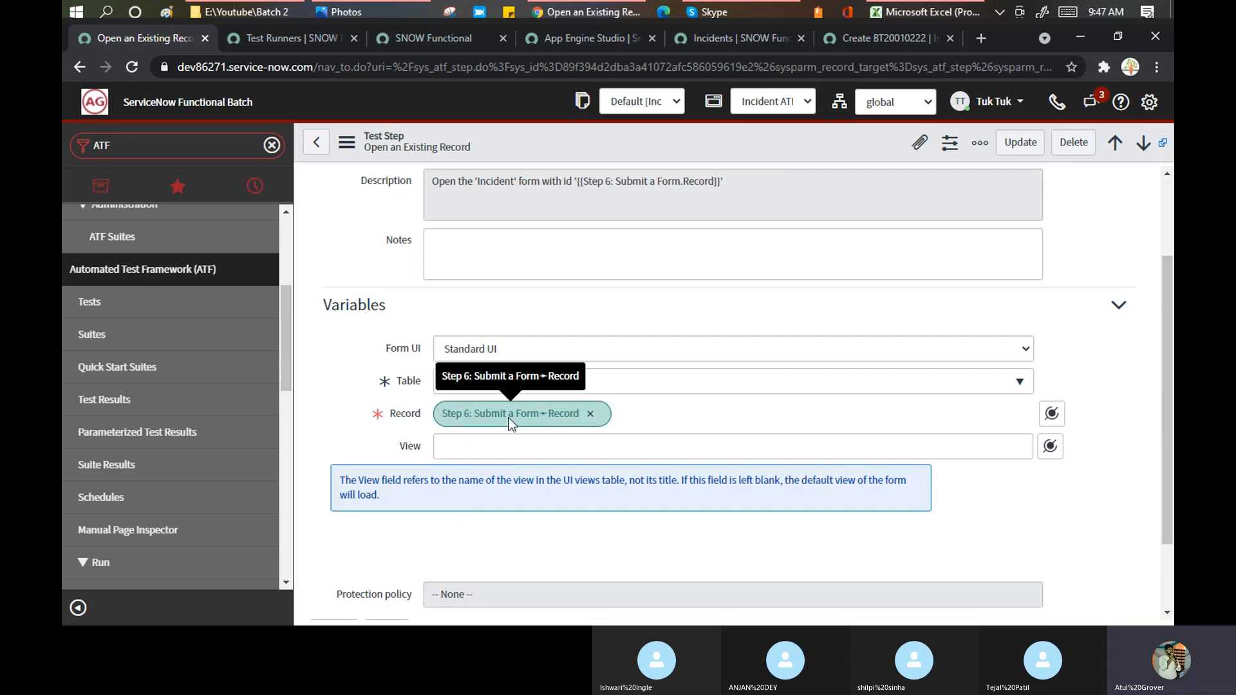
{"action": "left_click", "coordinate": [1052, 414]}
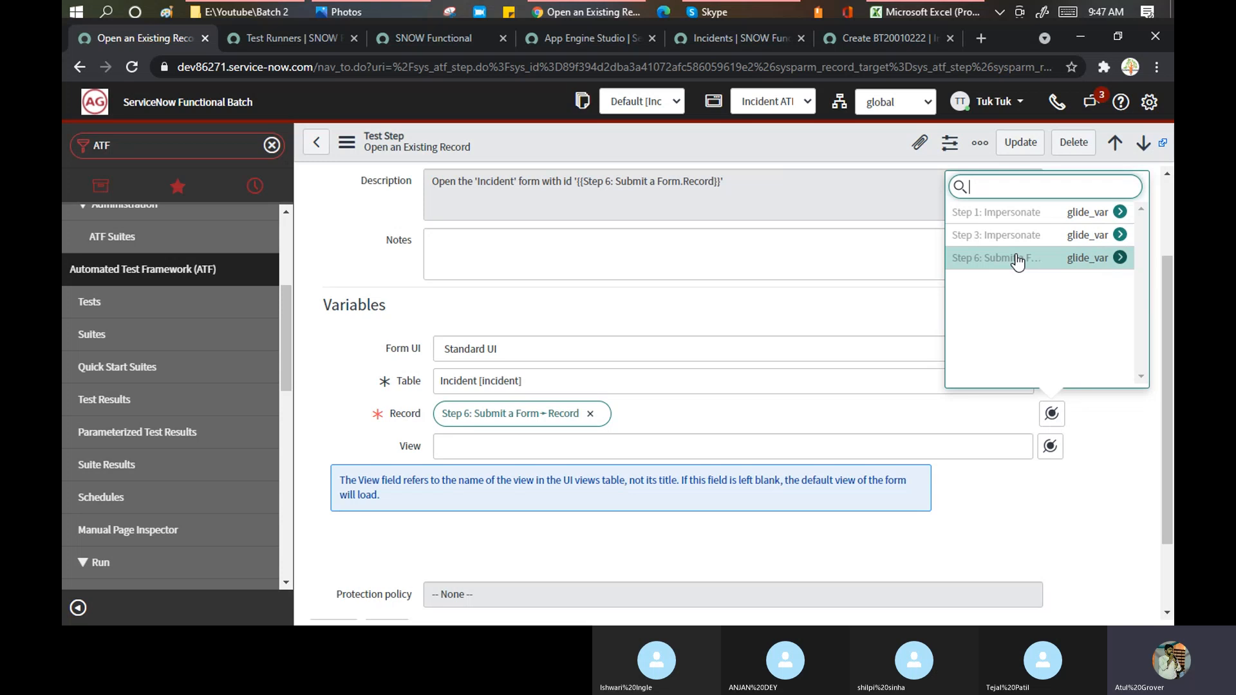
Switch to the Skype call and mute the microphone.
{"action": "left_click", "coordinate": [716, 14]}
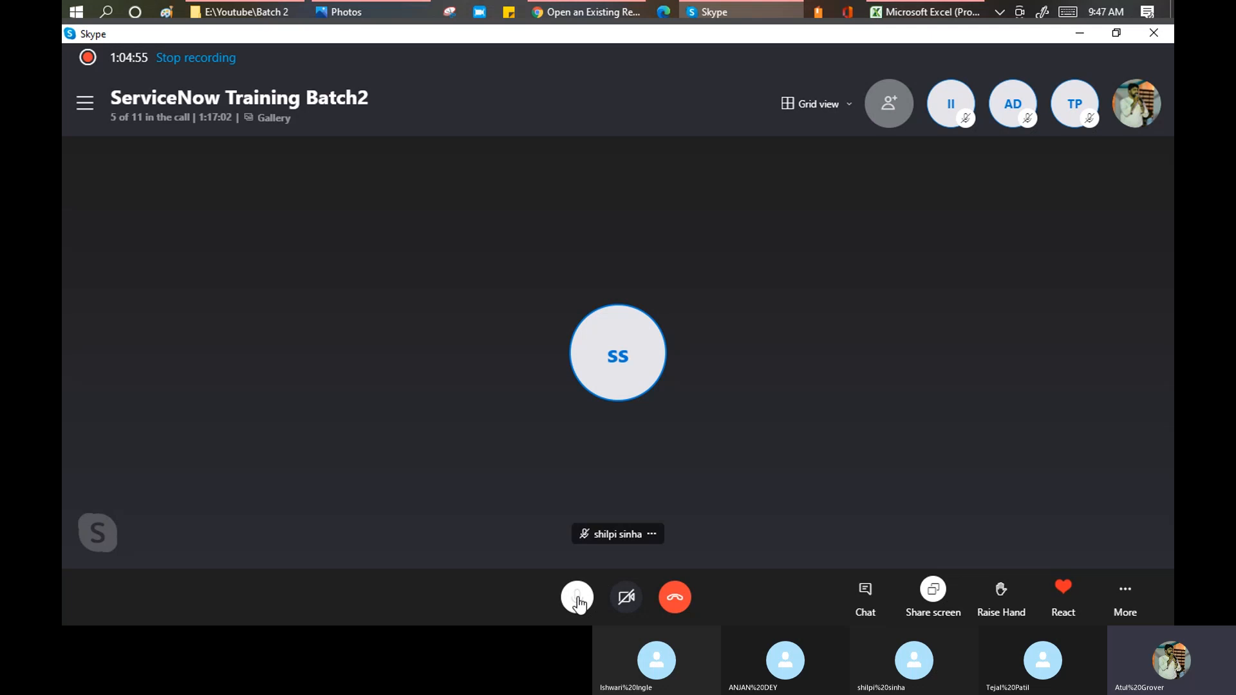
{"action": "mouse_move", "coordinate": [578, 603]}
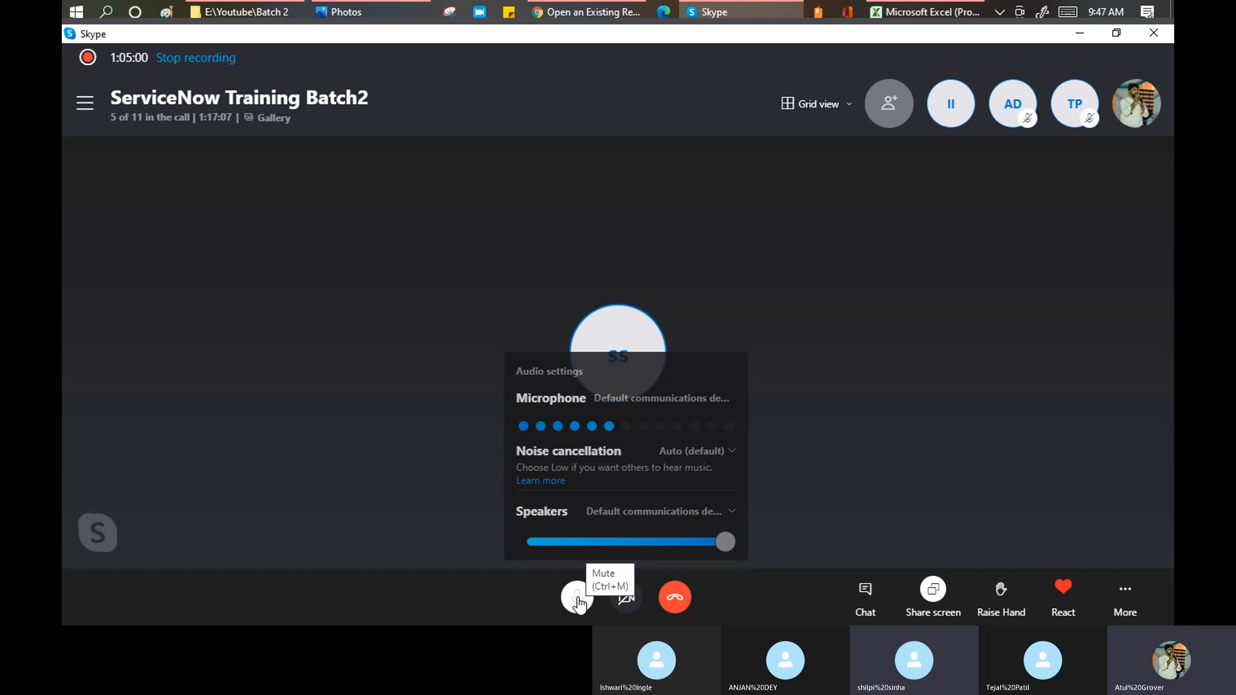
{"action": "left_click", "coordinate": [579, 599]}
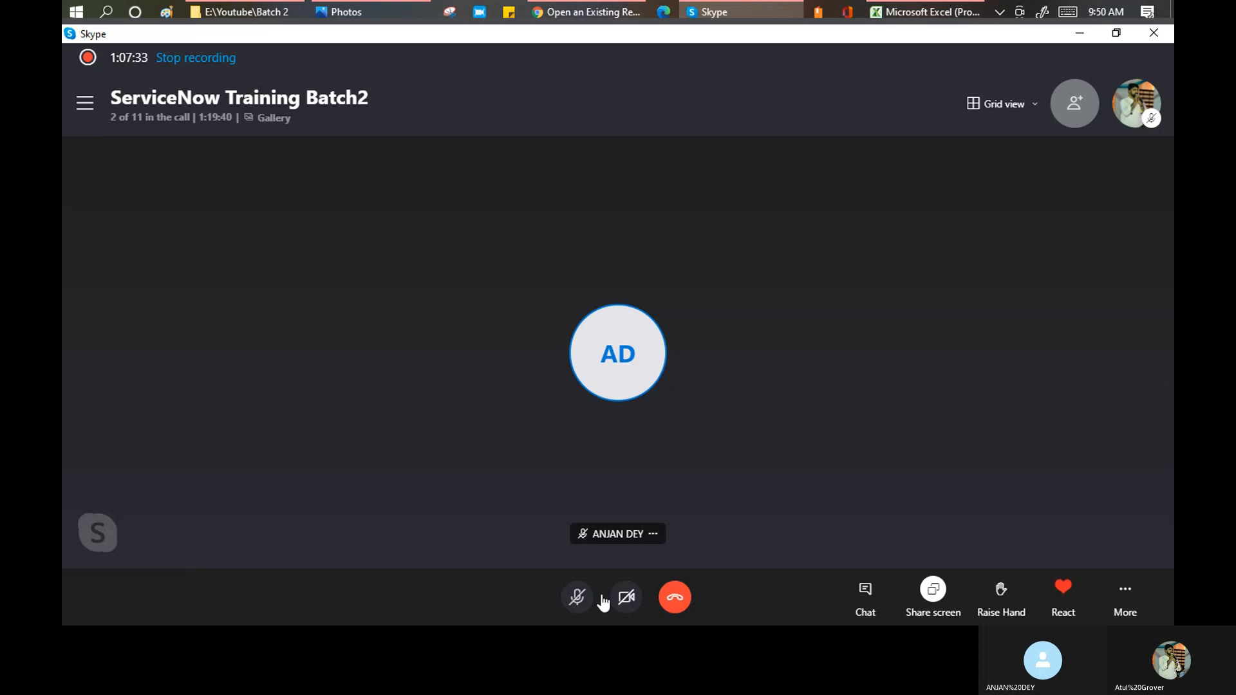
Send the message "I am bacj guys" in the call's chat and close the chat.
{"action": "left_click", "coordinate": [866, 595]}
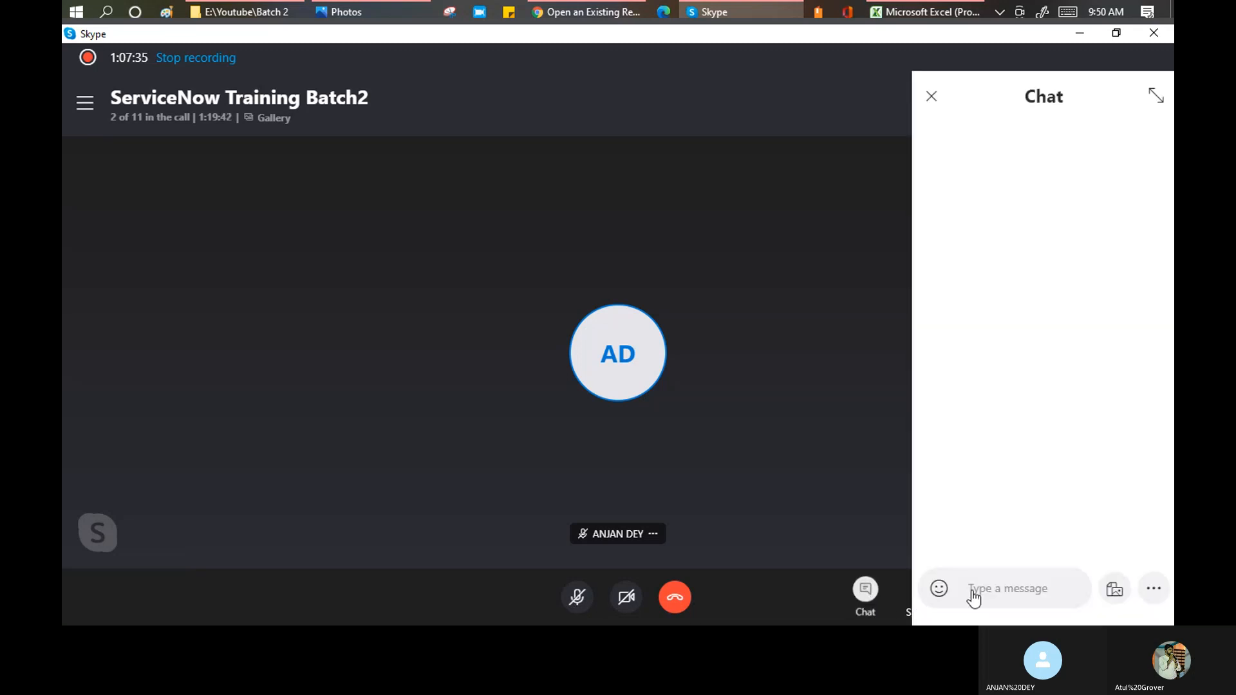
{"action": "left_click", "coordinate": [1016, 588]}
{"action": "type", "text": "I me"}
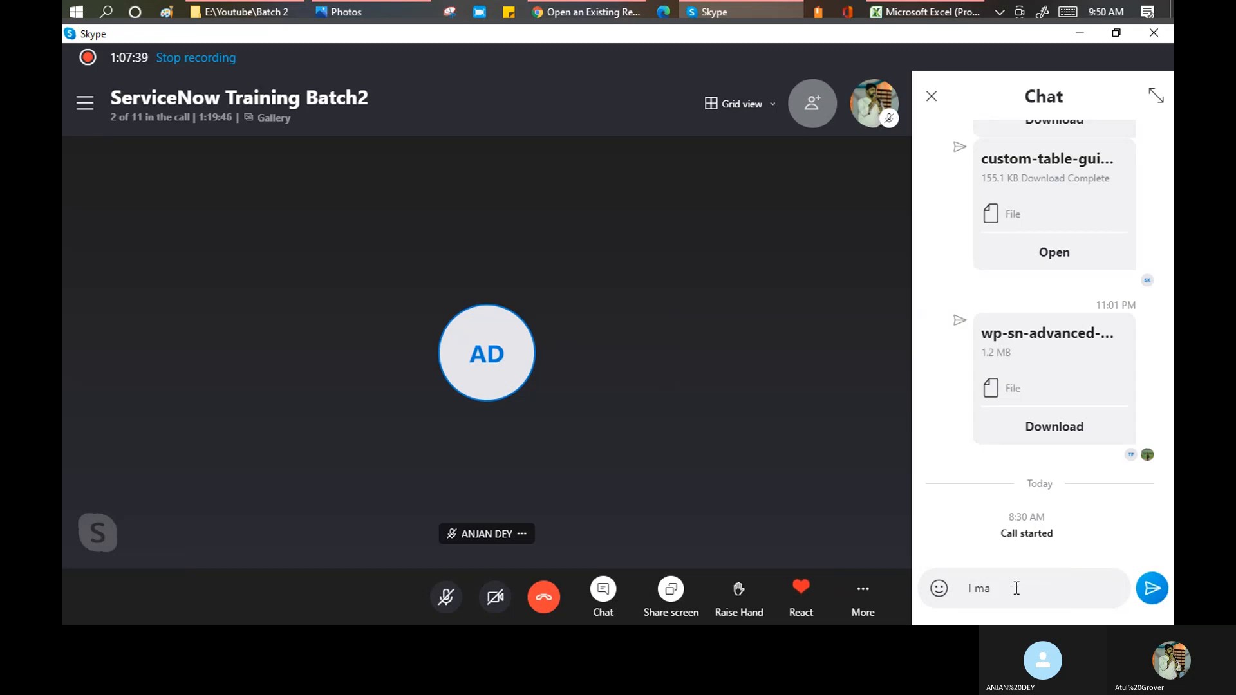
{"action": "key", "text": "BackSpace"}
{"action": "key", "text": "BackSpace"}
{"action": "type", "text": "am bacj guys"}
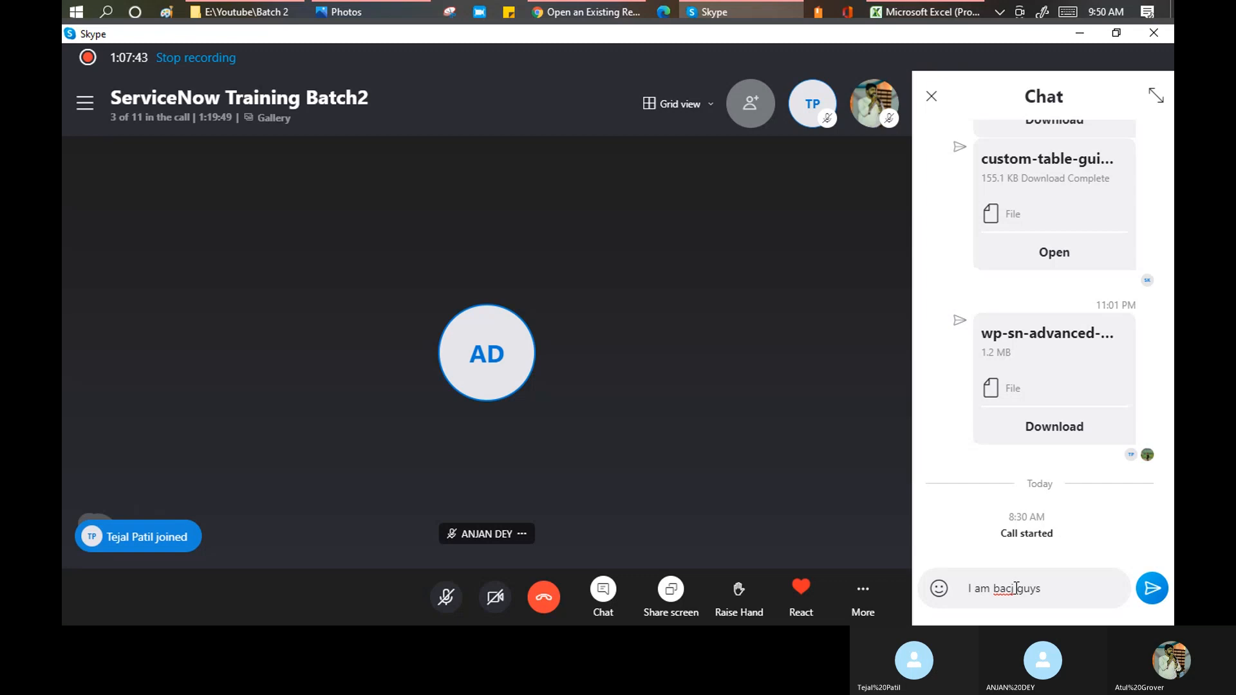
{"action": "key", "text": "Return"}
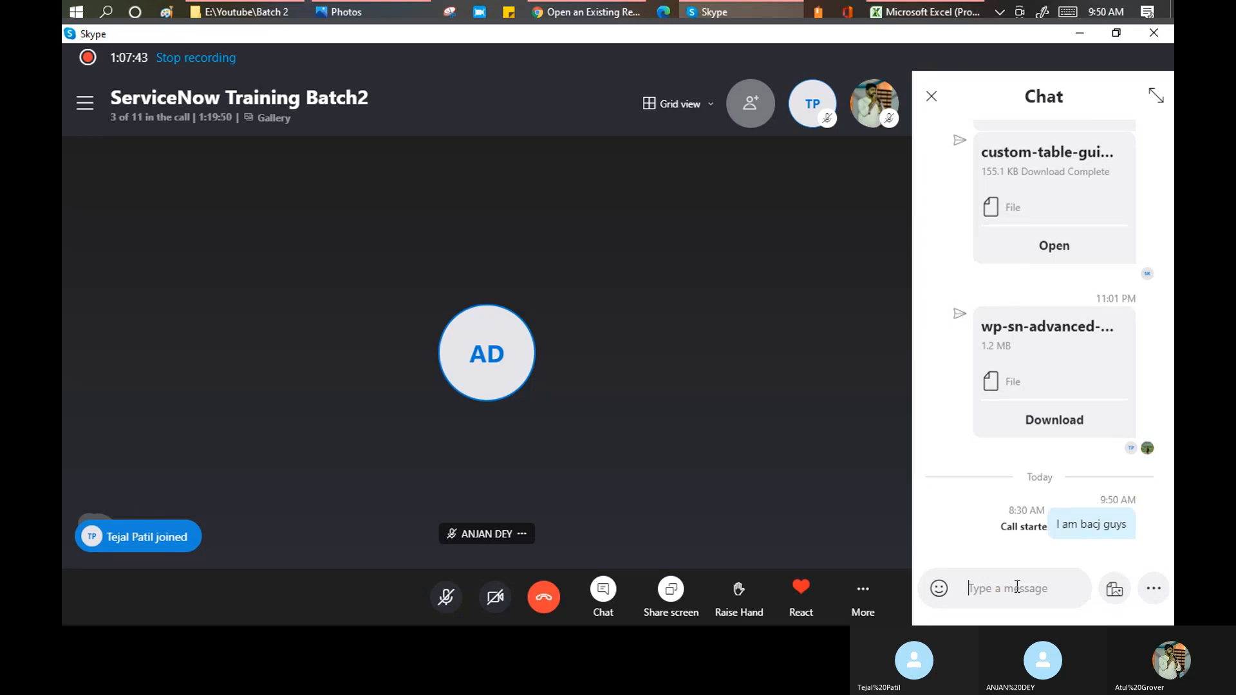
{"action": "left_click", "coordinate": [930, 98]}
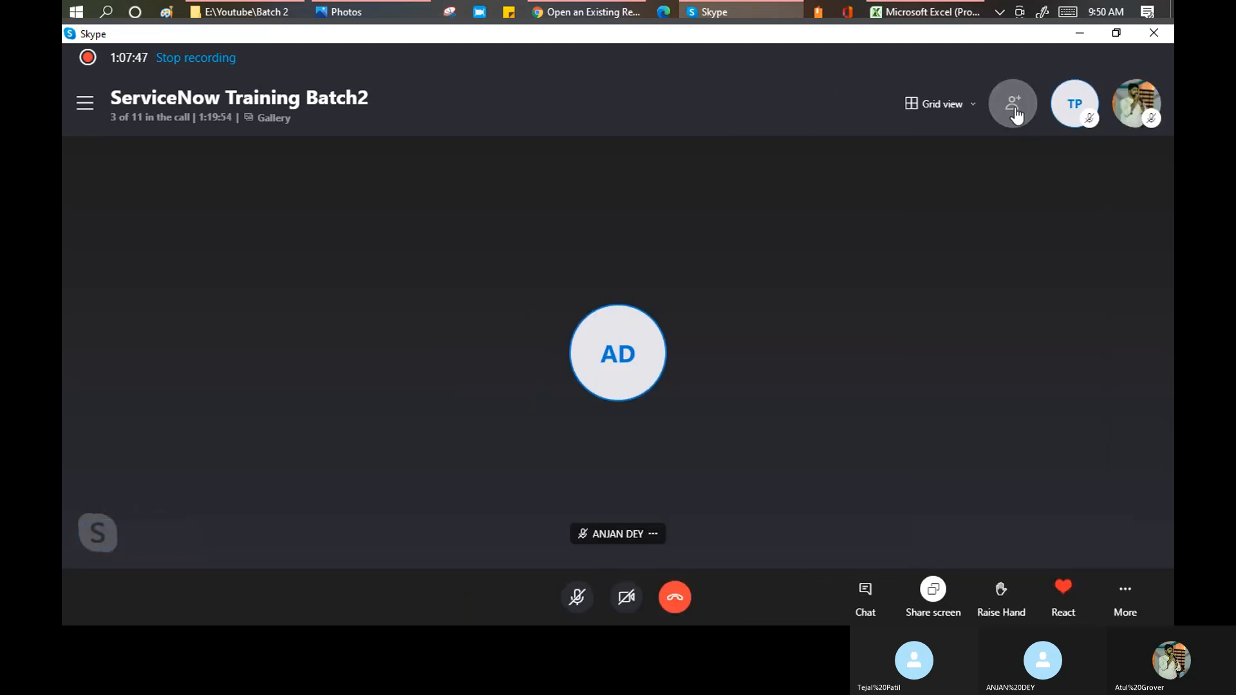
Add six group members who are not on the call to the Skype call.
{"action": "left_click", "coordinate": [1013, 106]}
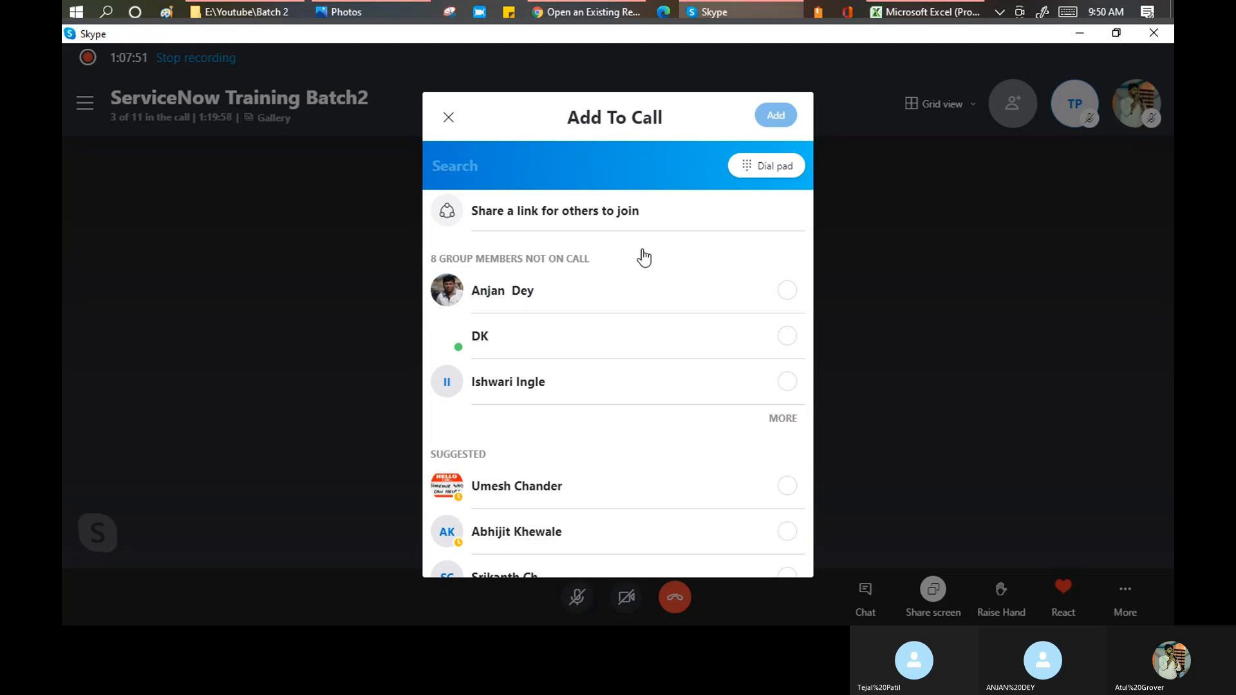
{"action": "left_click", "coordinate": [780, 419]}
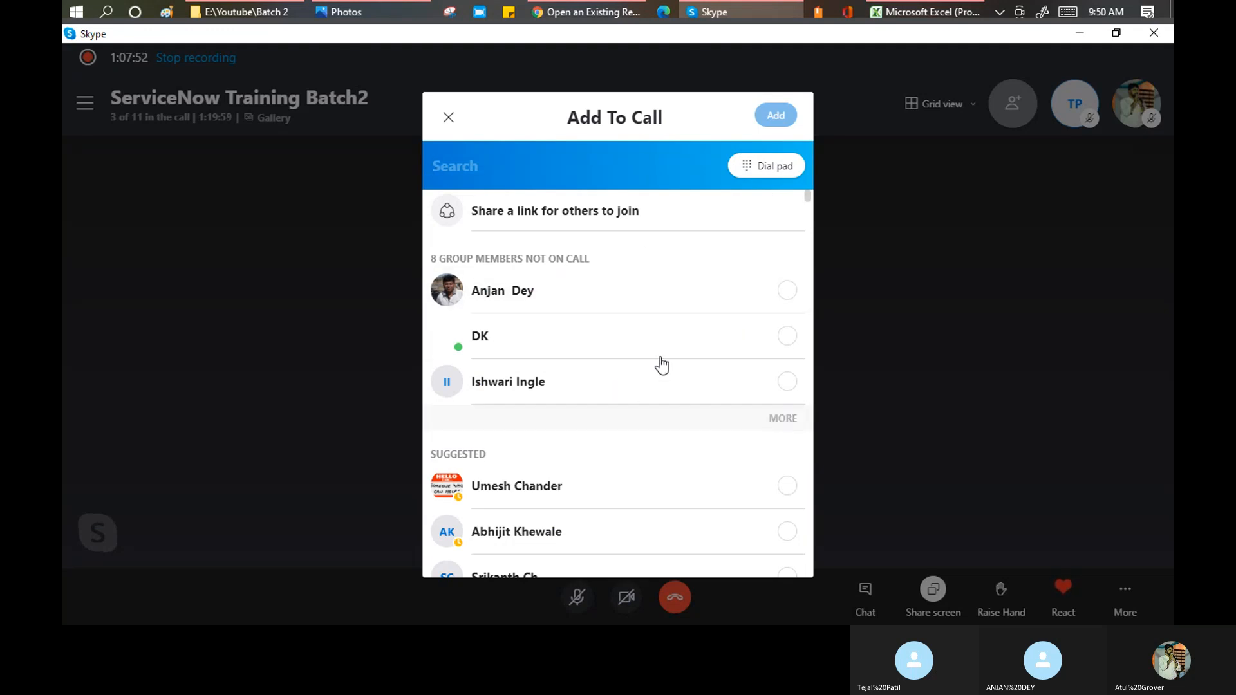
{"action": "scroll", "coordinate": [696, 444], "scroll_direction": "down", "scroll_amount": 3}
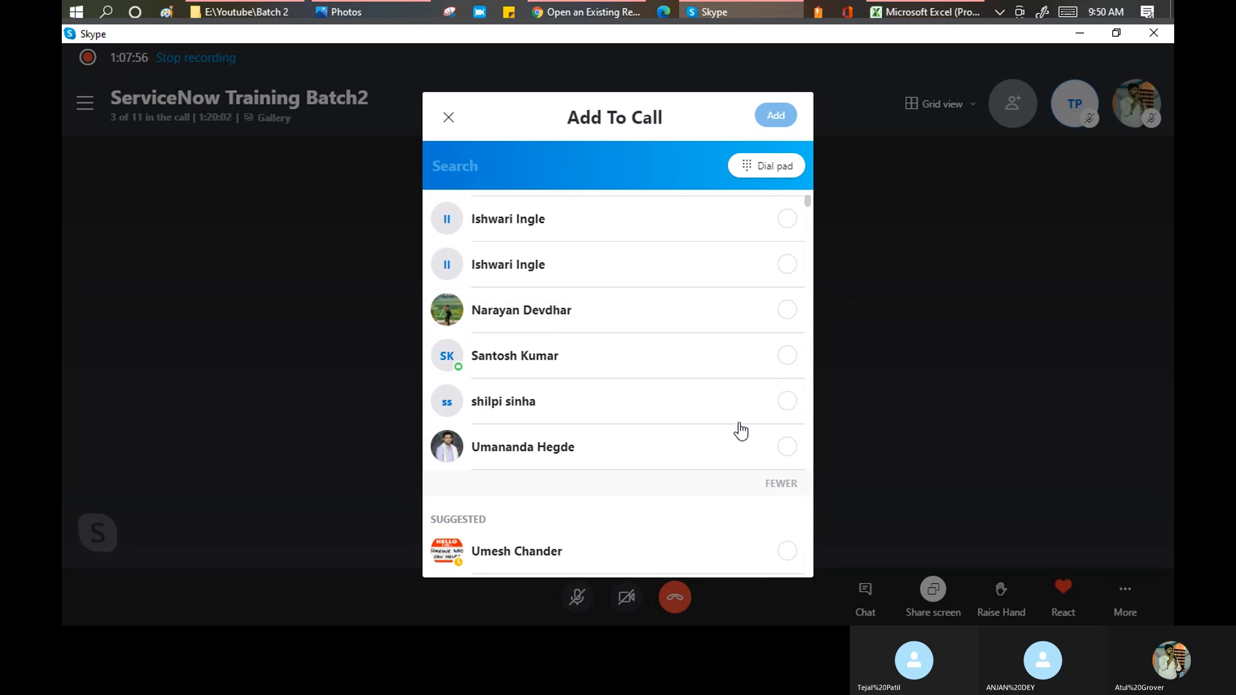
{"action": "left_click", "coordinate": [788, 401]}
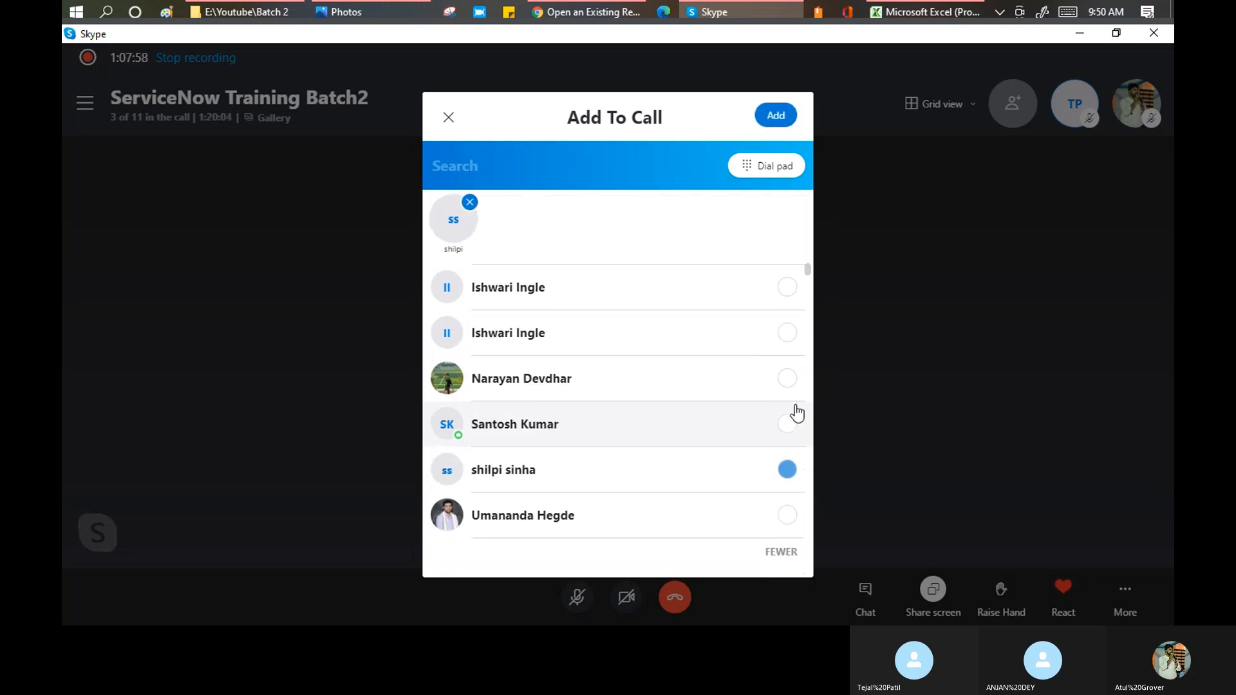
{"action": "left_click", "coordinate": [792, 292]}
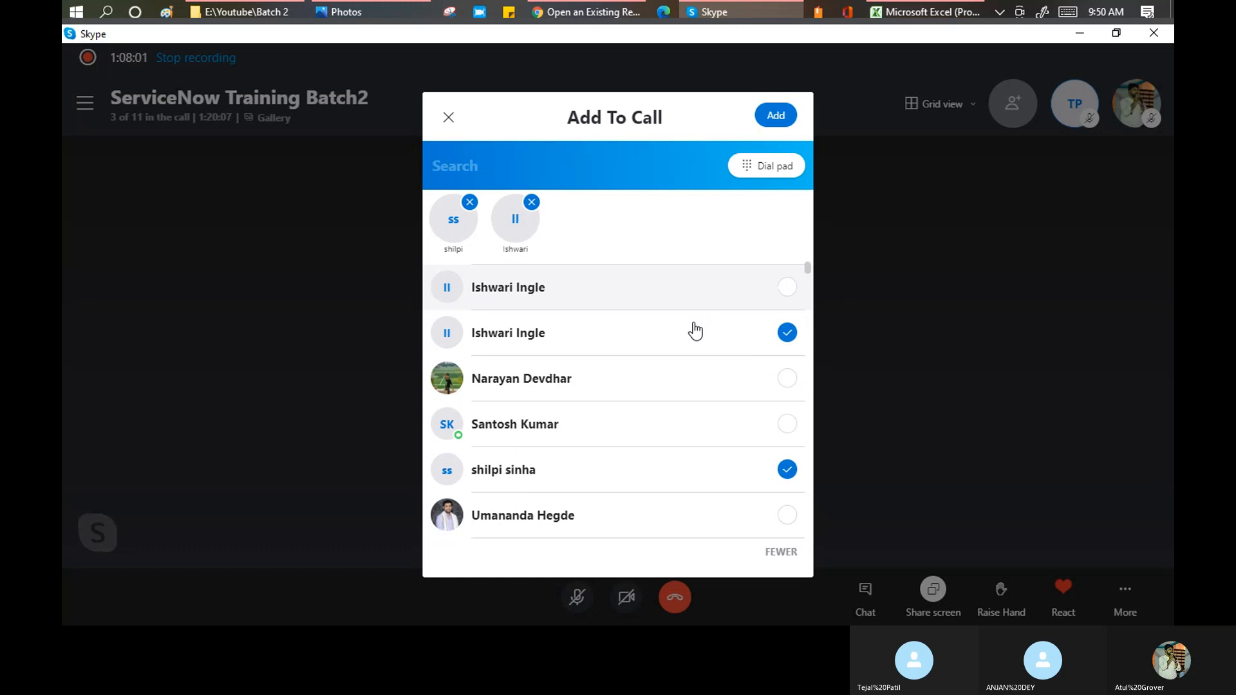
{"action": "scroll", "coordinate": [695, 328], "scroll_direction": "down", "scroll_amount": 3}
{"action": "scroll", "coordinate": [766, 327], "scroll_direction": "up", "scroll_amount": 2}
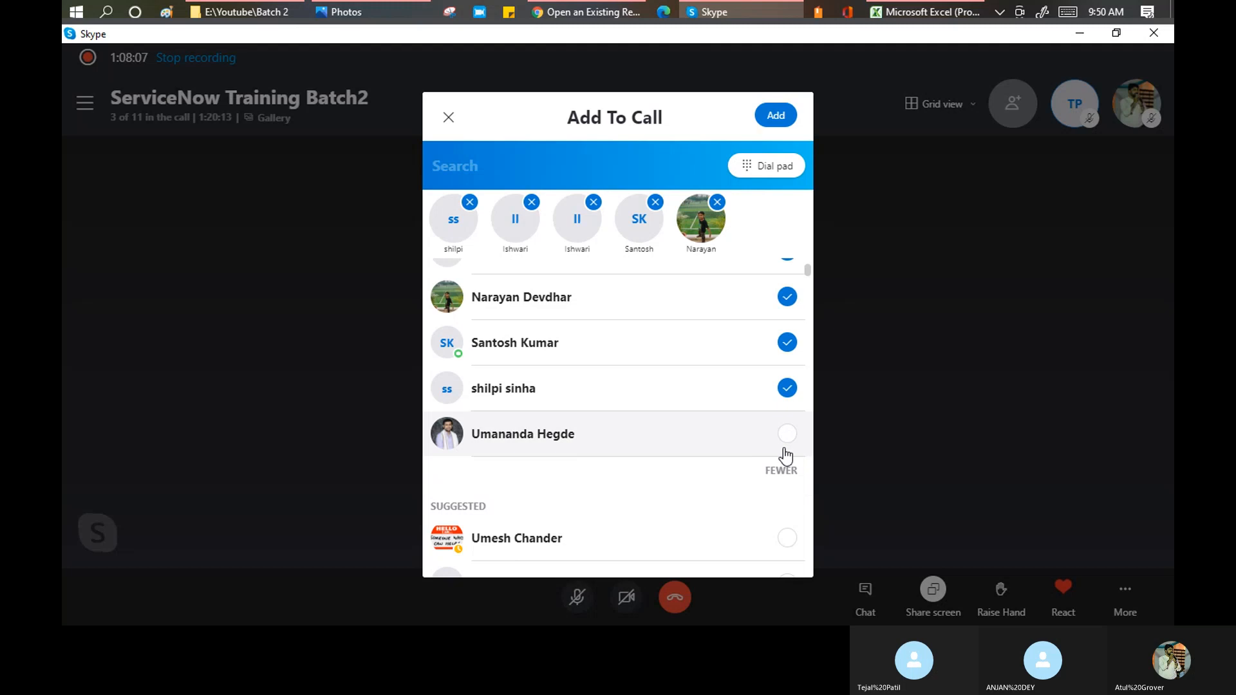
{"action": "left_click", "coordinate": [739, 450]}
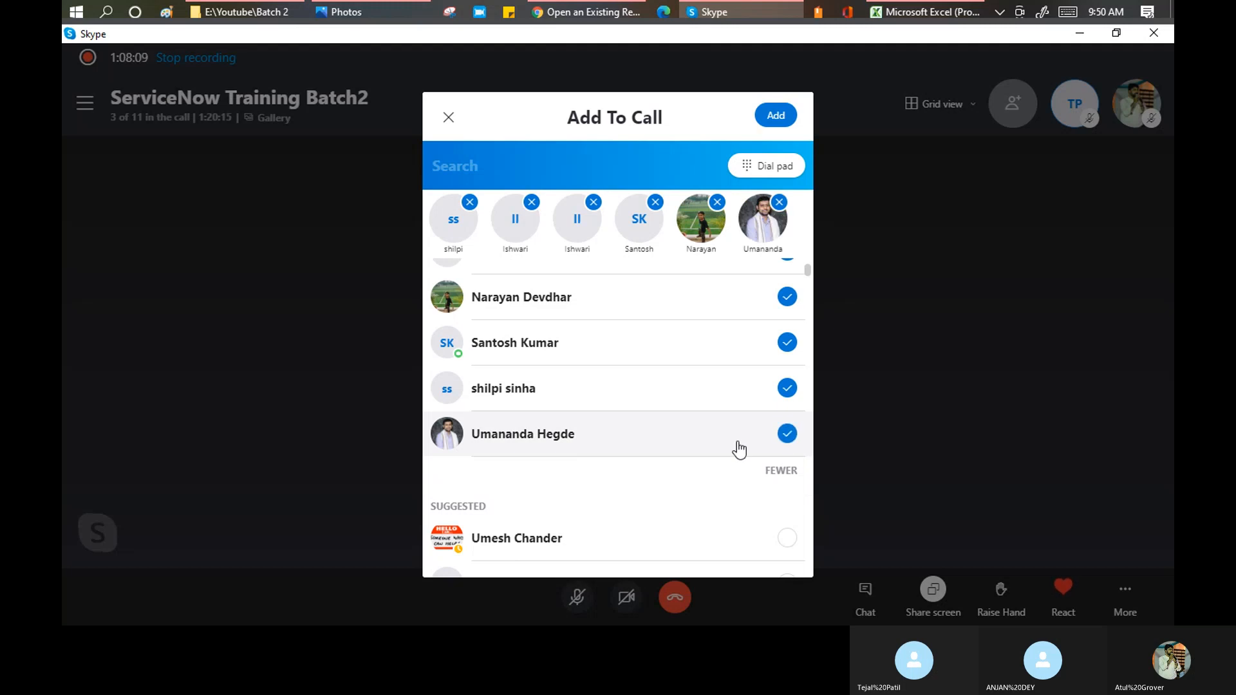
{"action": "left_click", "coordinate": [776, 118]}
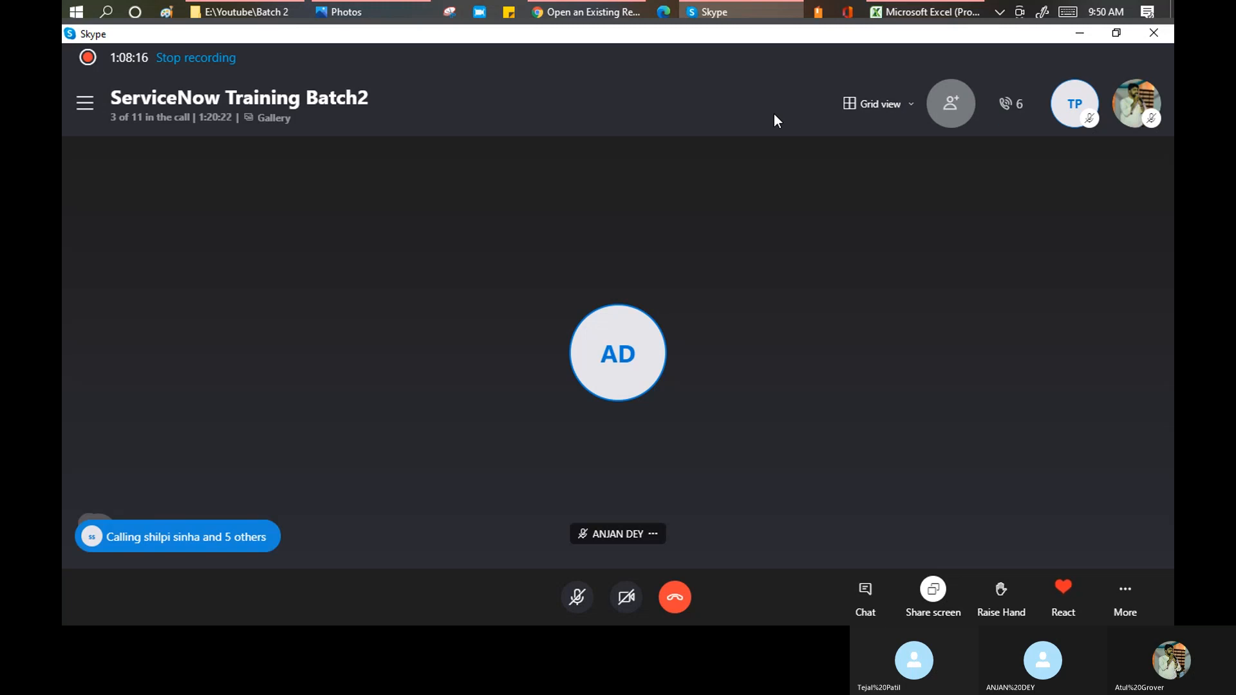
Dismiss the Record mapping picker in the Chrome window, and return to Skype to unmute the microphone.
{"action": "left_click", "coordinate": [616, 13]}
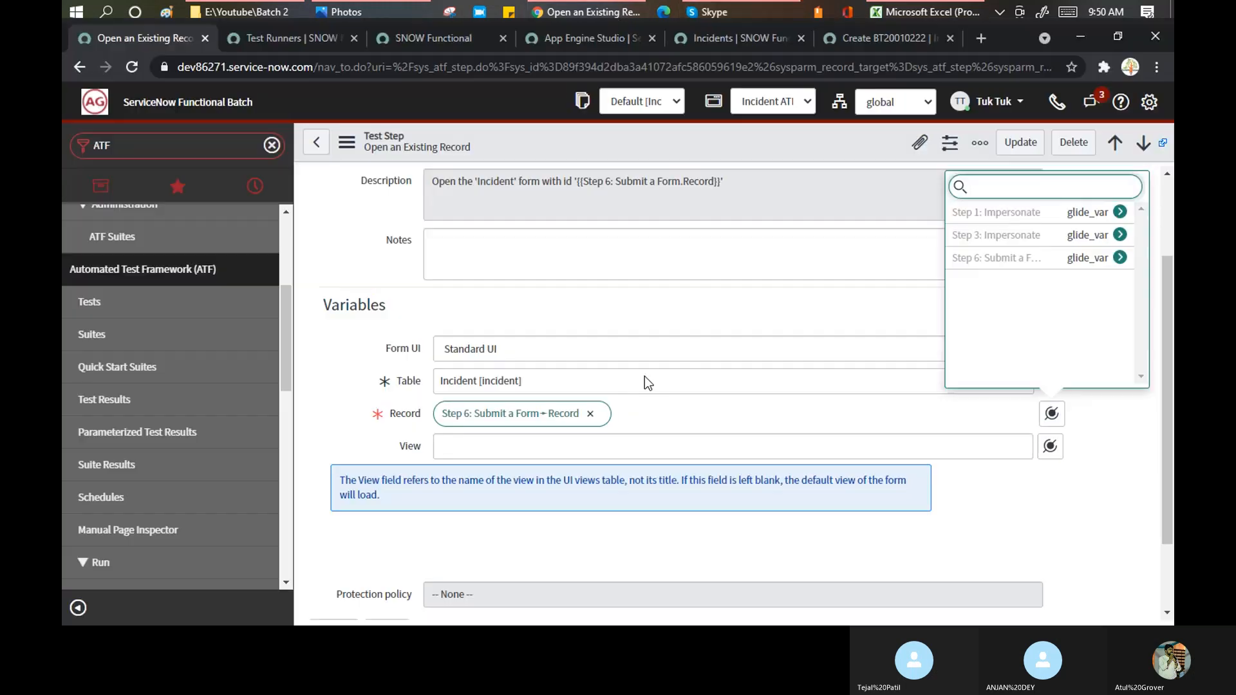
{"action": "left_click", "coordinate": [801, 296]}
{"action": "left_click", "coordinate": [741, 8]}
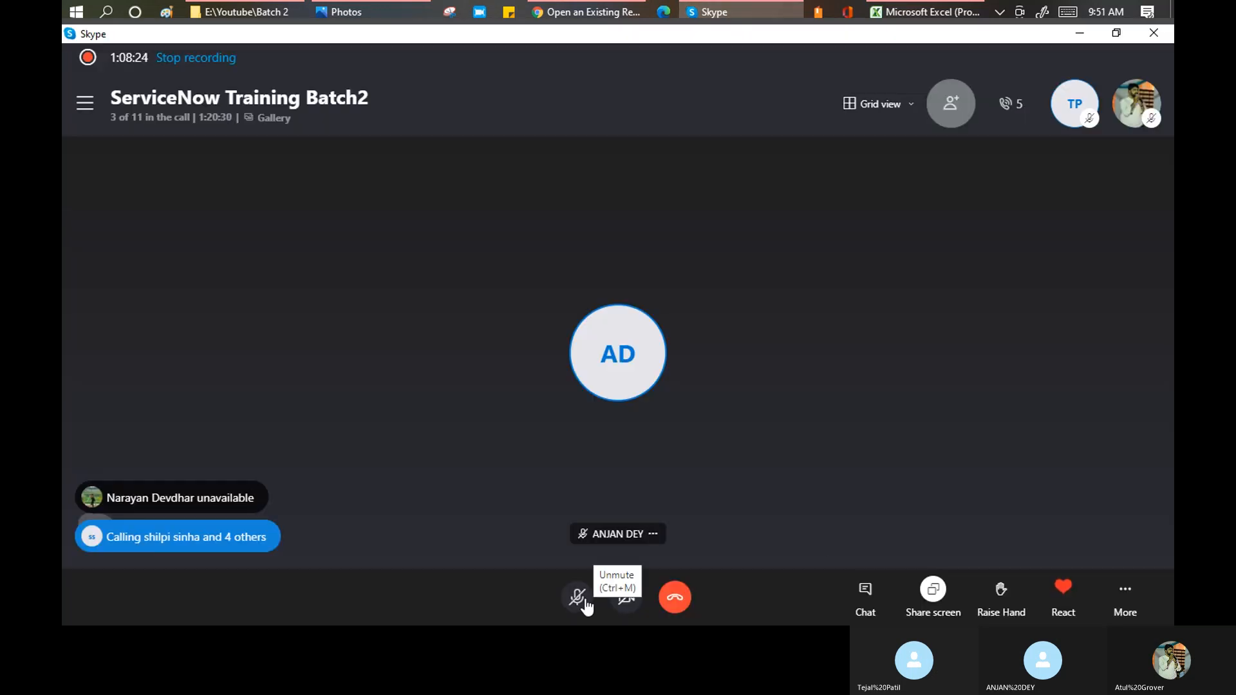
{"action": "mouse_move", "coordinate": [585, 602]}
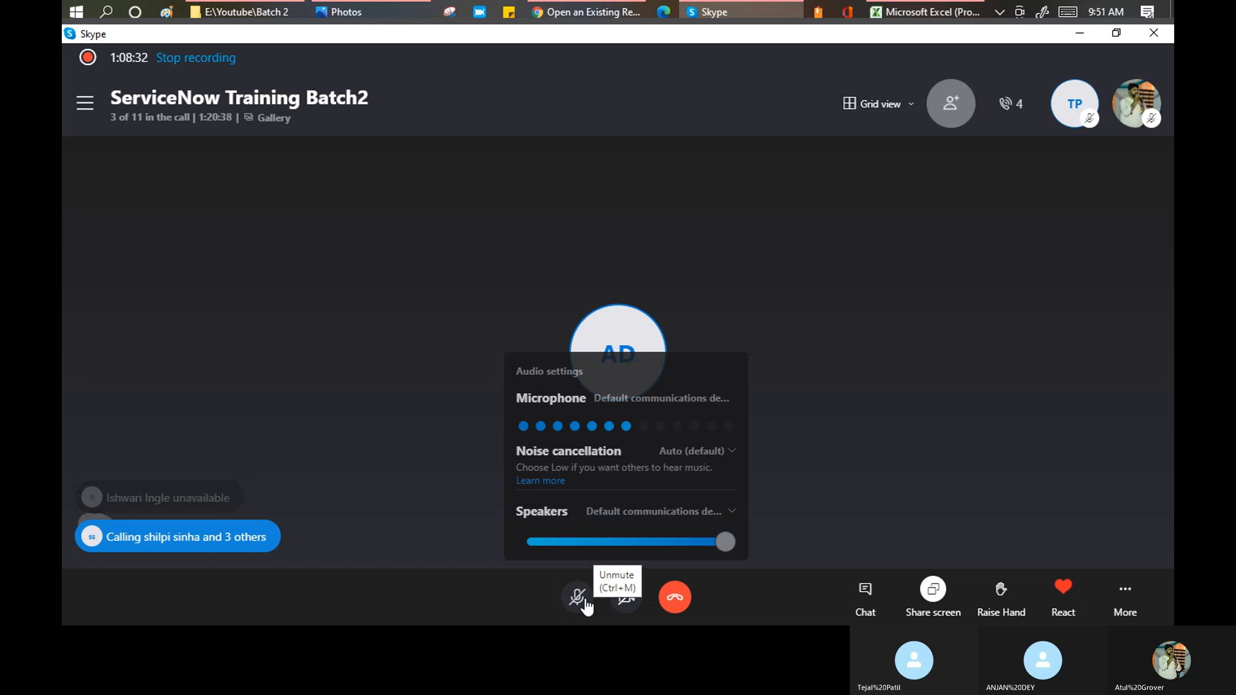
{"action": "left_click", "coordinate": [585, 599]}
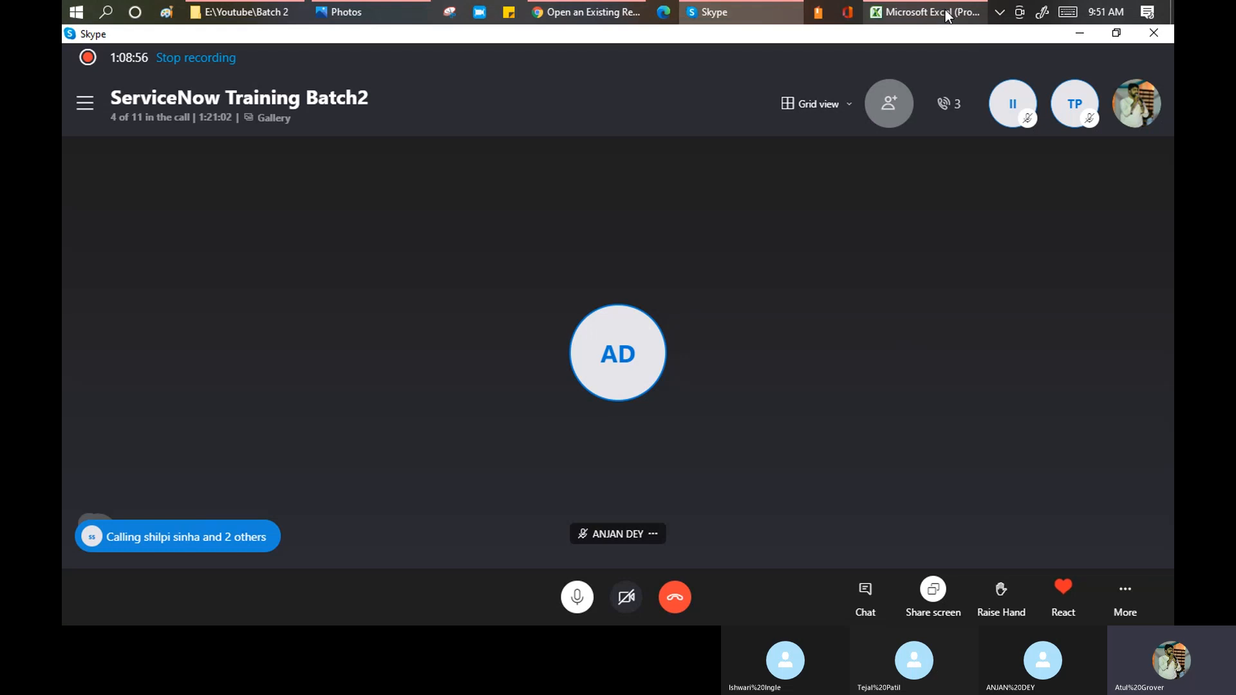
{"action": "mouse_move", "coordinate": [946, 14]}
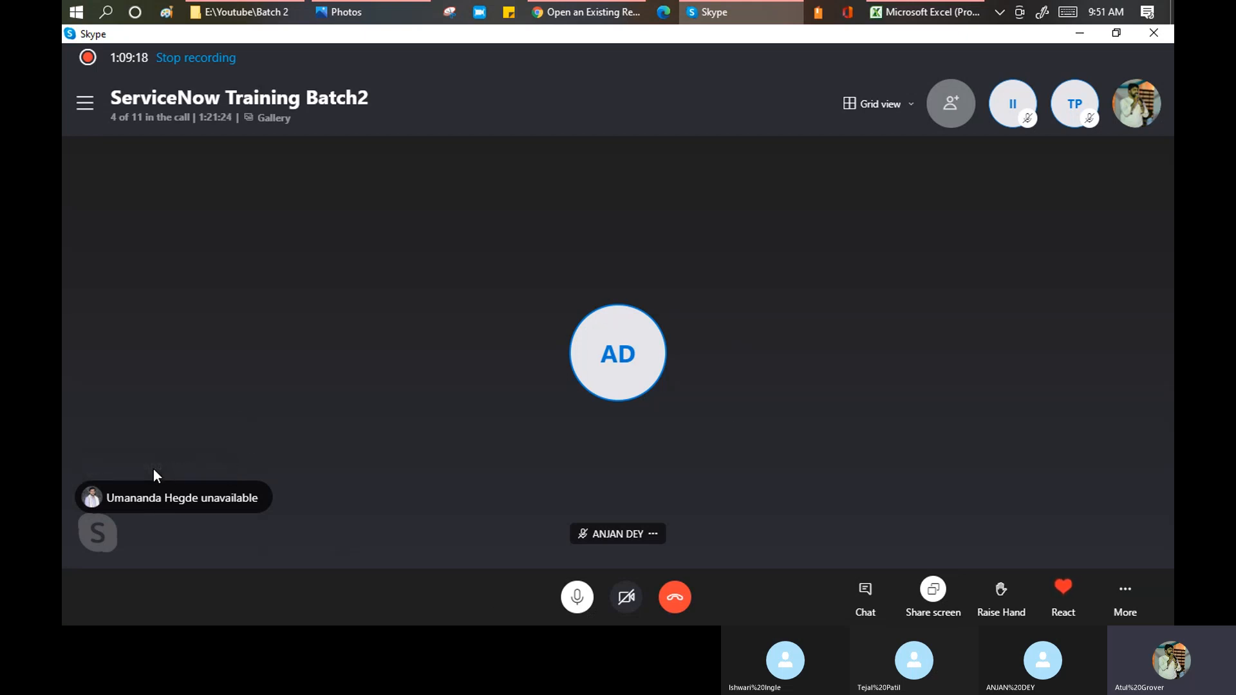
{"action": "left_click", "coordinate": [577, 14]}
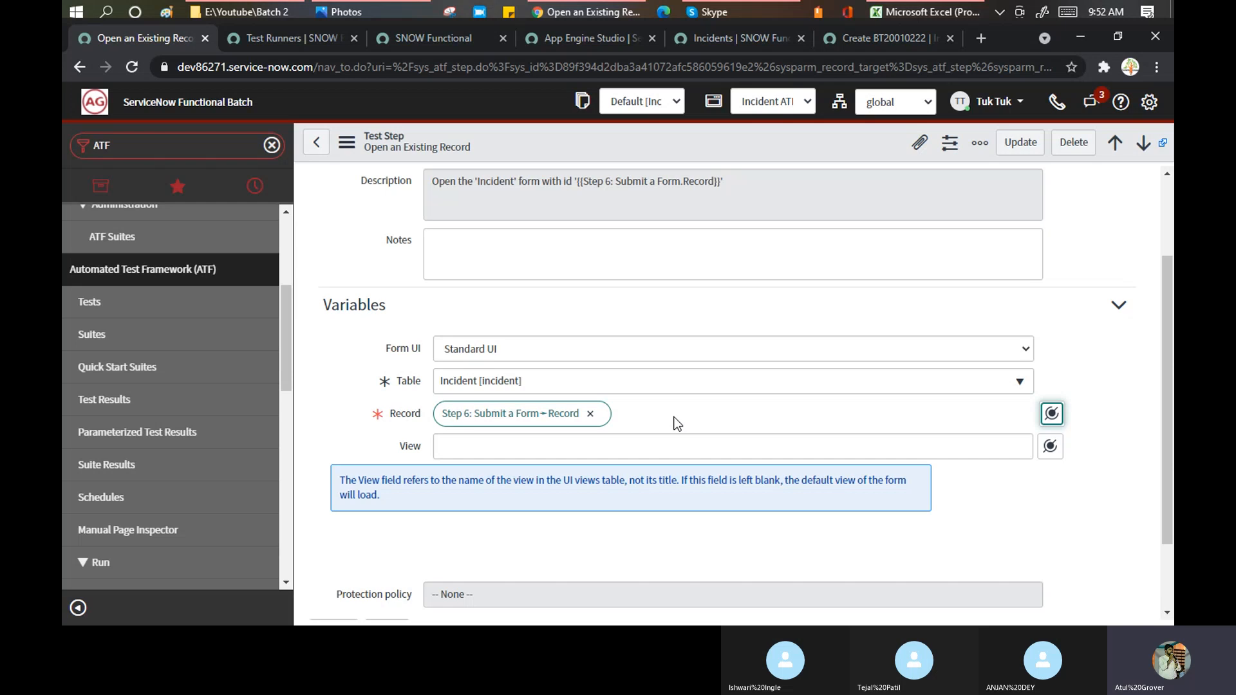
{"action": "left_click", "coordinate": [732, 13]}
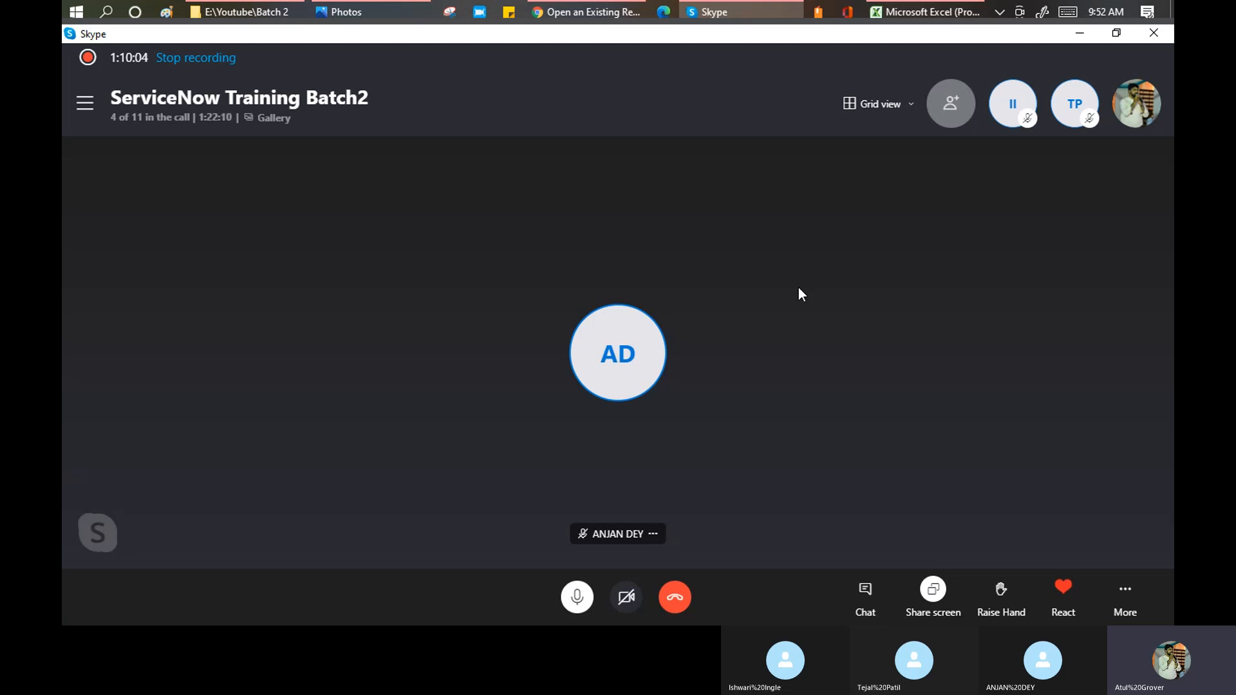
Switch back to ServiceNow in Chrome and replace the navigator filter with "tables".
{"action": "left_click", "coordinate": [596, 12]}
{"action": "left_click", "coordinate": [133, 148]}
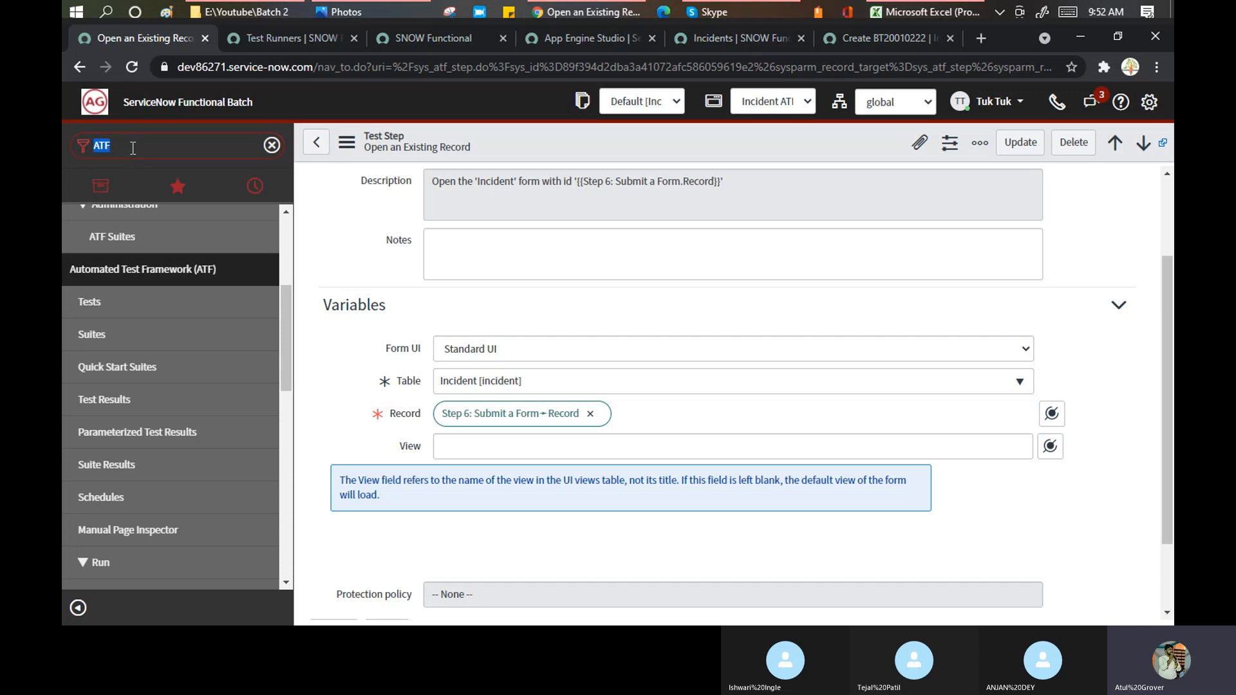
{"action": "key", "text": "BackSpace"}
{"action": "key", "text": "BackSpace"}
{"action": "key", "text": "BackSpace"}
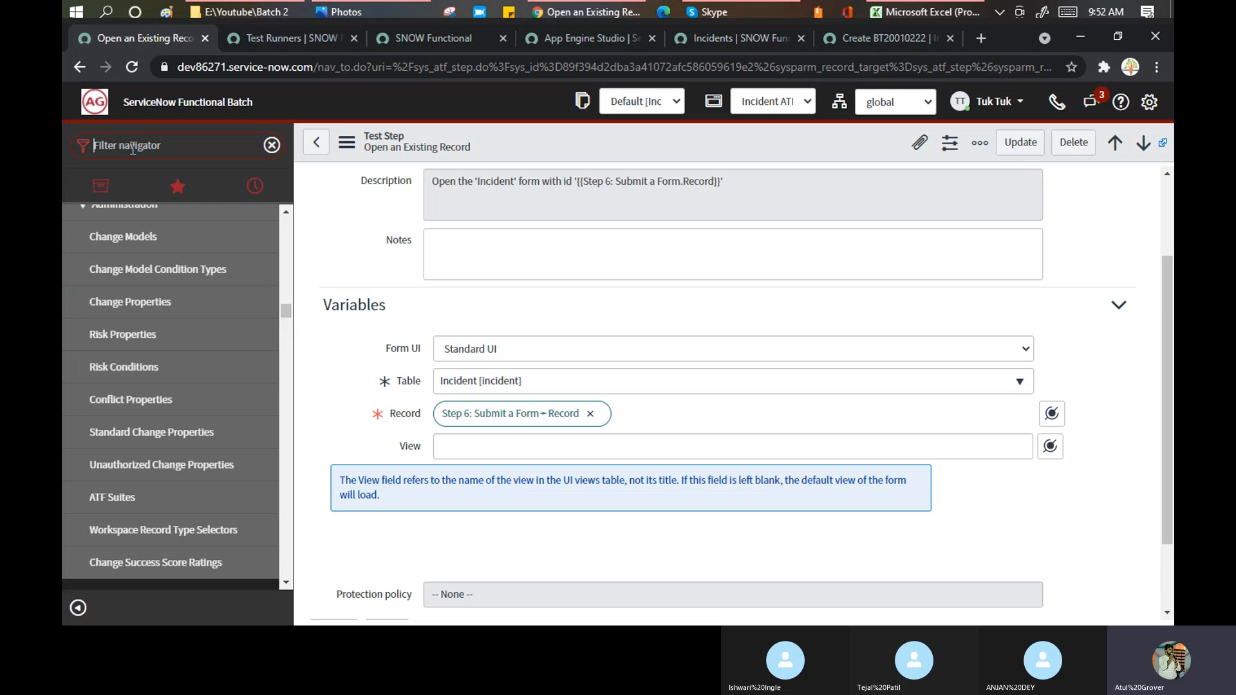
{"action": "type", "text": "tables"}
{"action": "key", "text": "Tab"}
{"action": "left_click", "coordinate": [285, 229]}
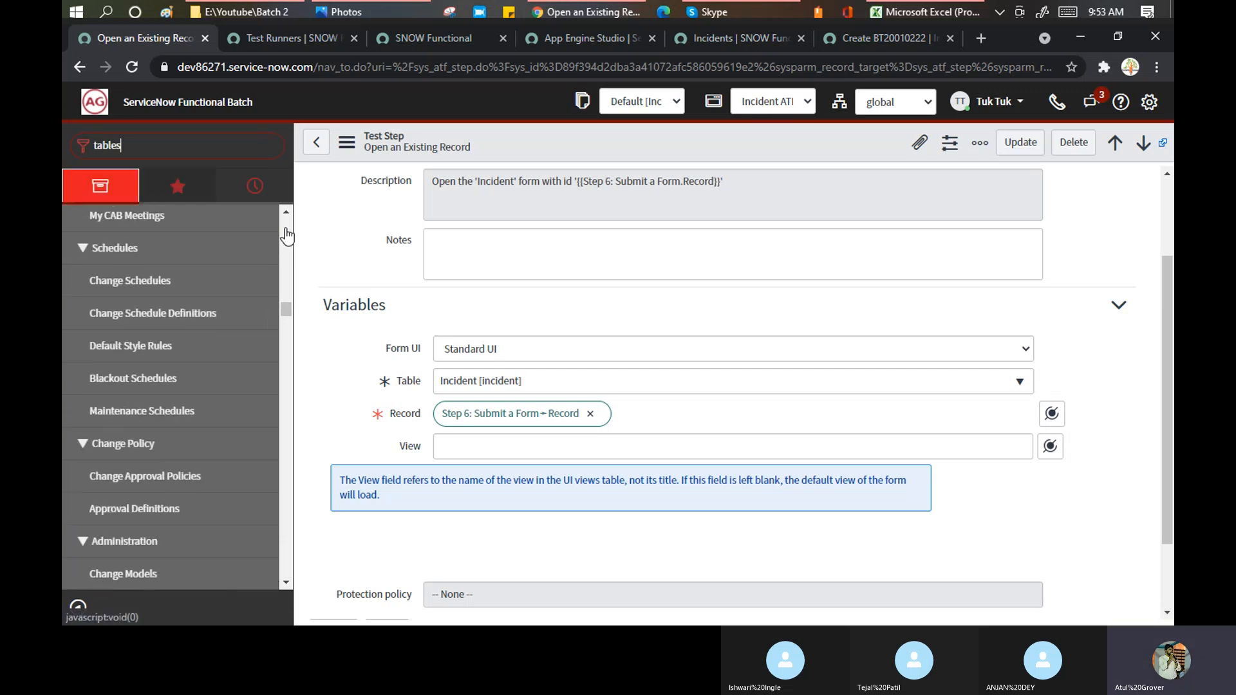
Open the Tables list under System Definition in the navigator.
{"action": "left_click_drag", "start_coordinate": [285, 227], "coordinate": [285, 375]}
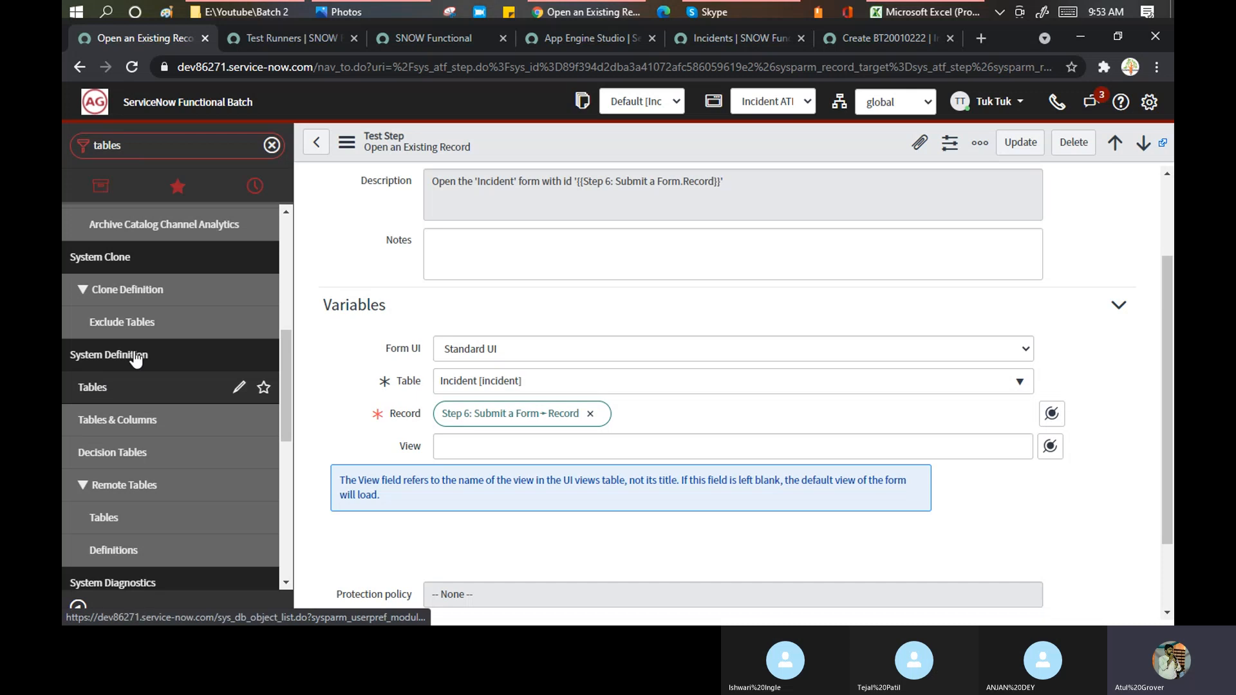
{"action": "left_click", "coordinate": [714, 12]}
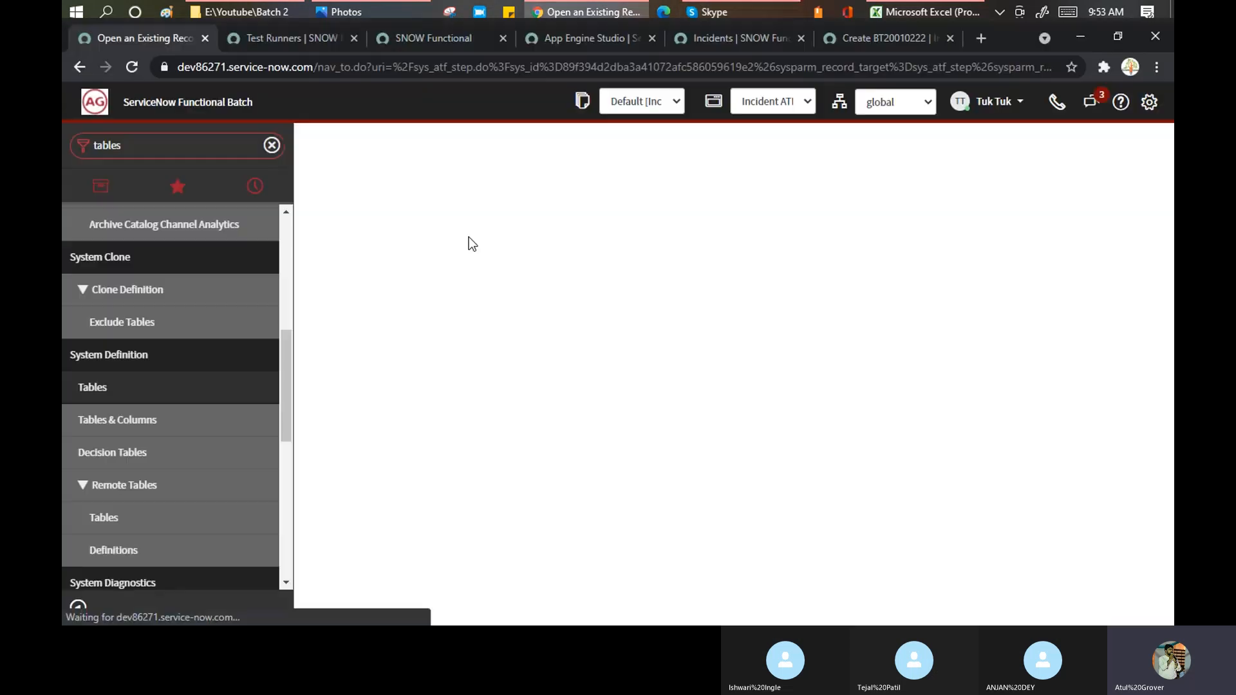
{"action": "left_click", "coordinate": [737, 15]}
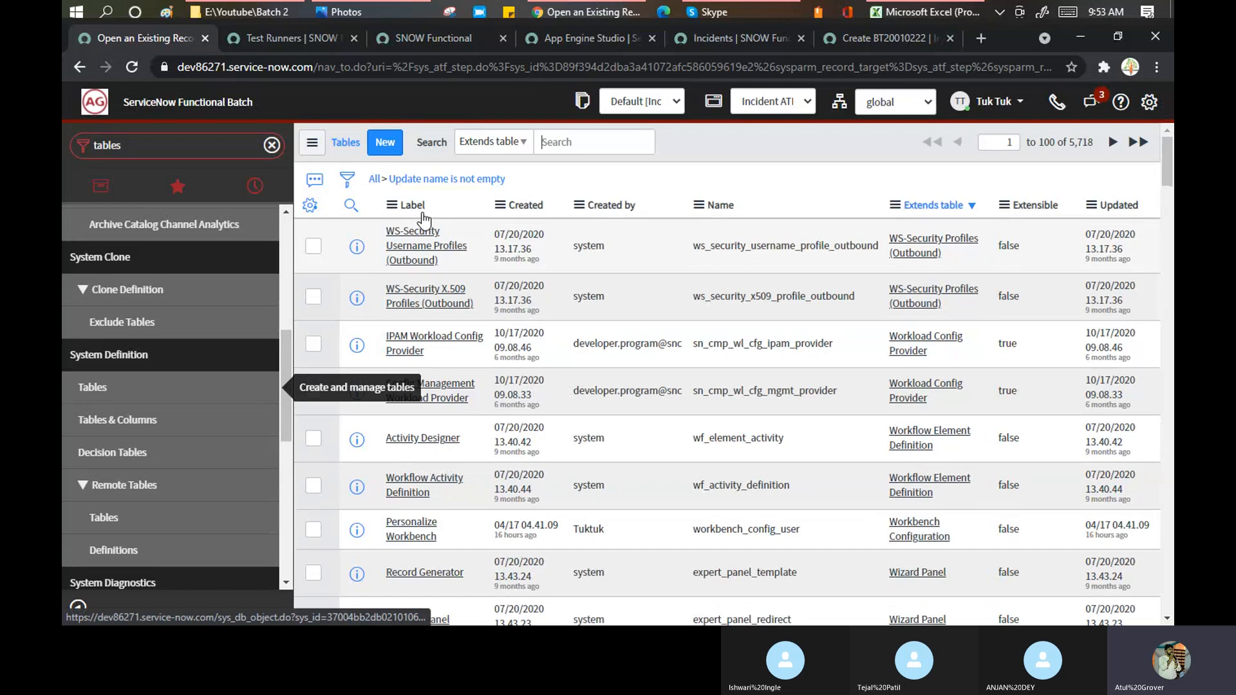
Filter the Tables list to labels starting with "task" and remove the "Update name is not empty" condition.
{"action": "left_click", "coordinate": [416, 233]}
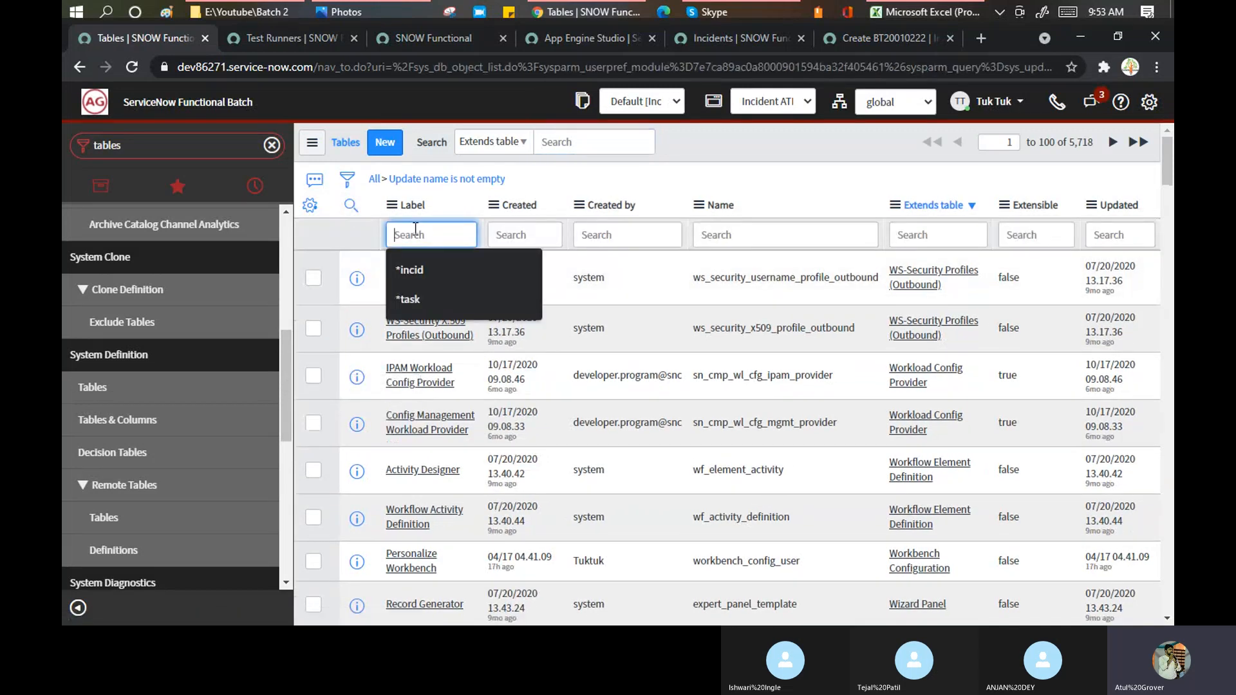
{"action": "type", "text": "*"}
{"action": "key", "text": "BackSpace"}
{"action": "type", "text": "task"}
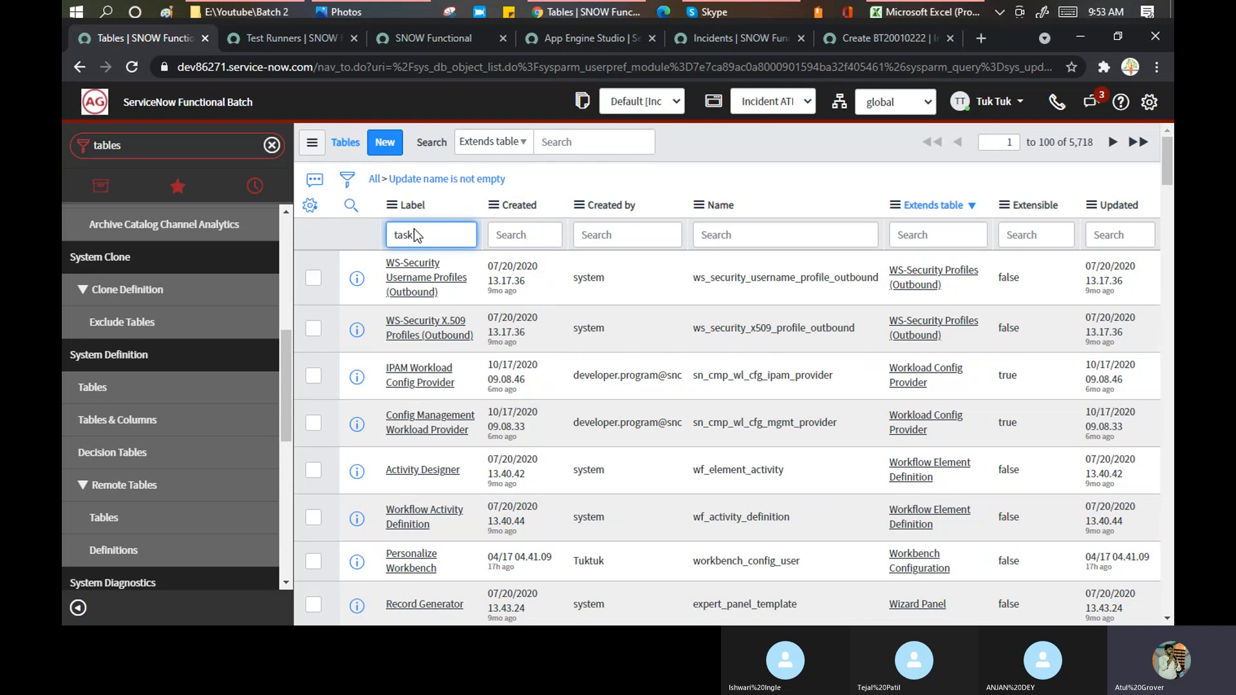
{"action": "key", "text": "Return"}
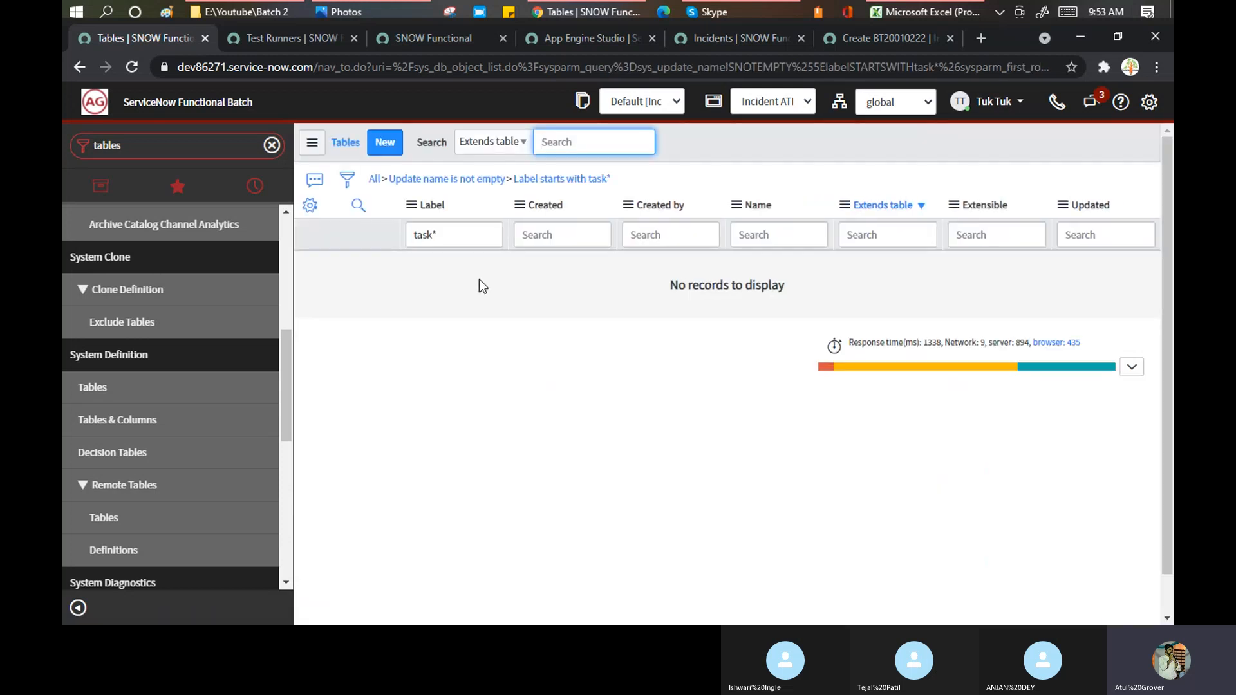
{"action": "left_click", "coordinate": [384, 181]}
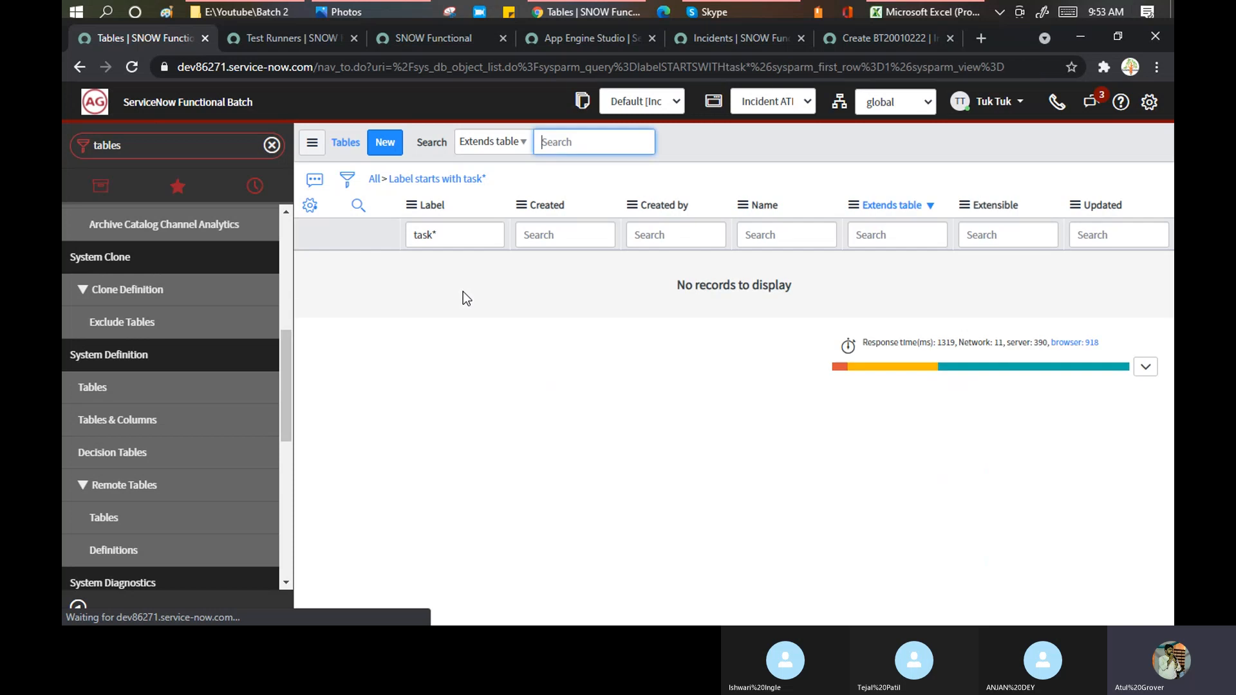
{"action": "left_click", "coordinate": [452, 233]}
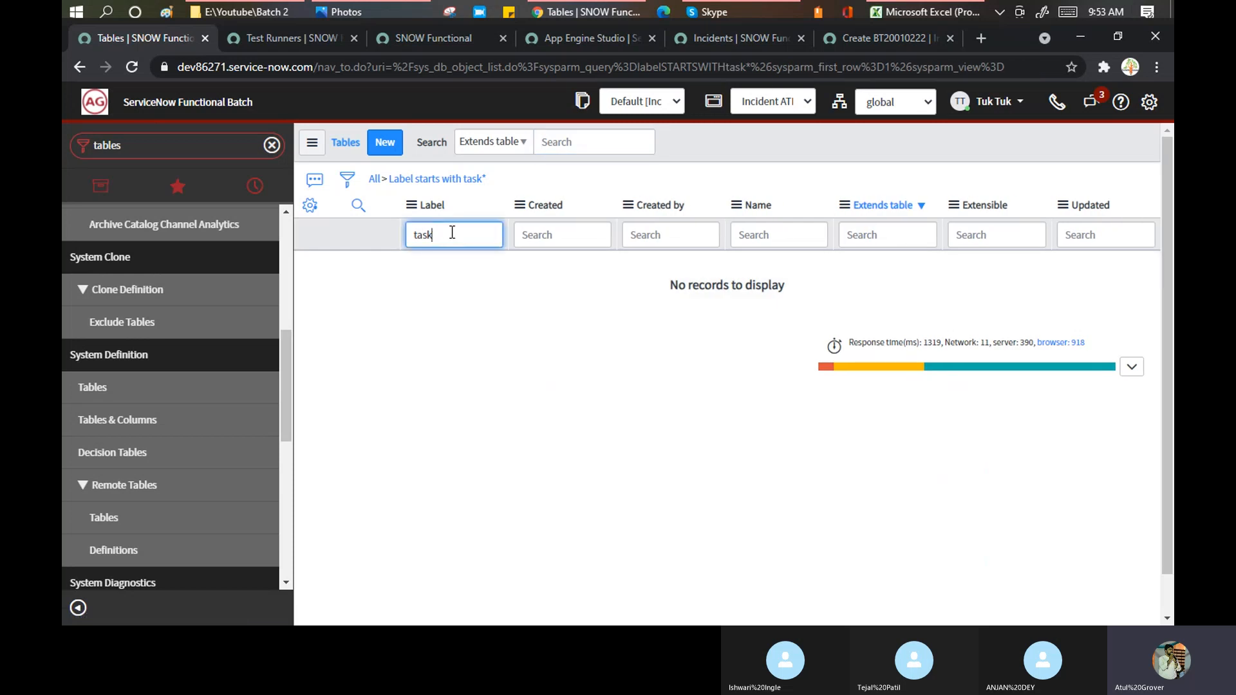
{"action": "key", "text": "Return"}
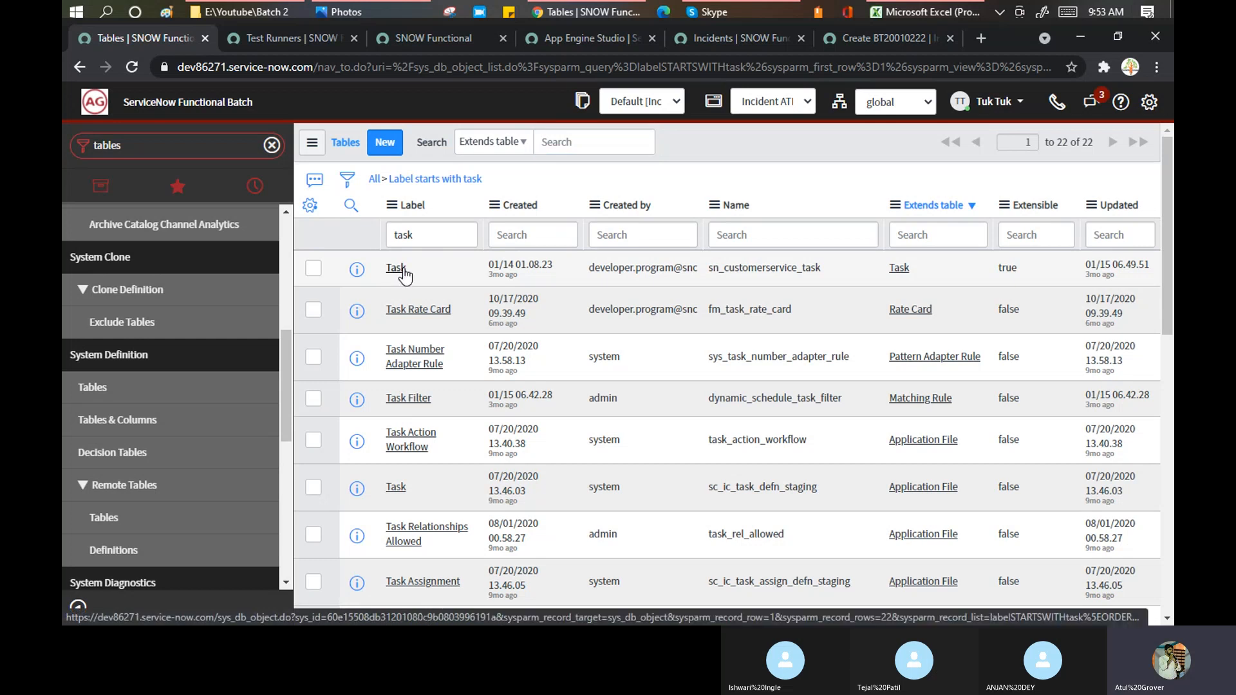
Open the sn_customerservice_task table record and review its columns, related links and access controls.
{"action": "left_click", "coordinate": [395, 268]}
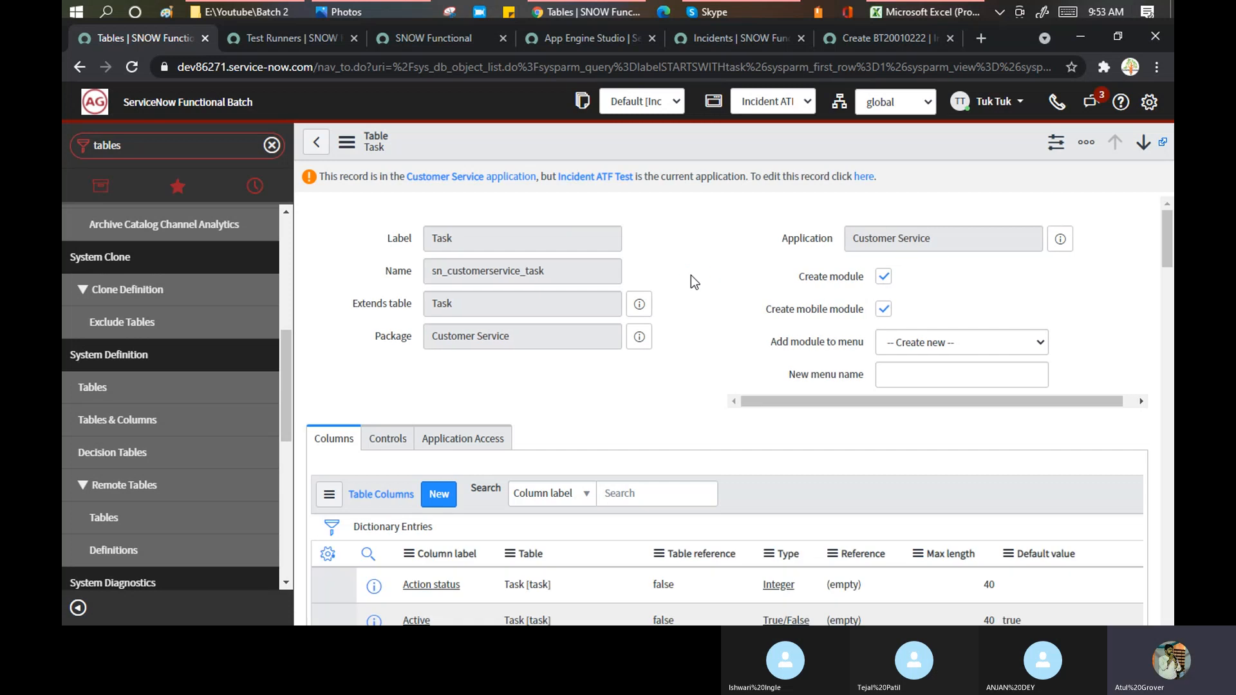
{"action": "scroll", "coordinate": [690, 281], "scroll_direction": "down", "scroll_amount": 2}
{"action": "scroll", "coordinate": [690, 276], "scroll_direction": "down", "scroll_amount": 15}
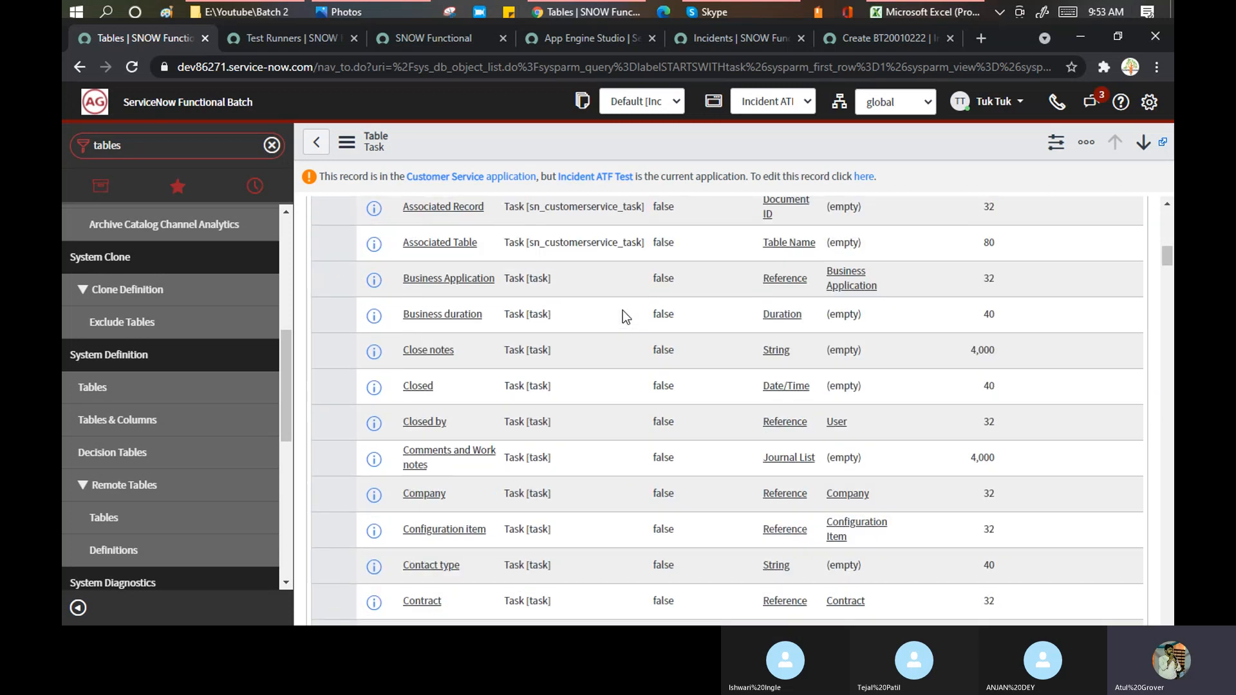
{"action": "scroll", "coordinate": [623, 316], "scroll_direction": "down", "scroll_amount": 5}
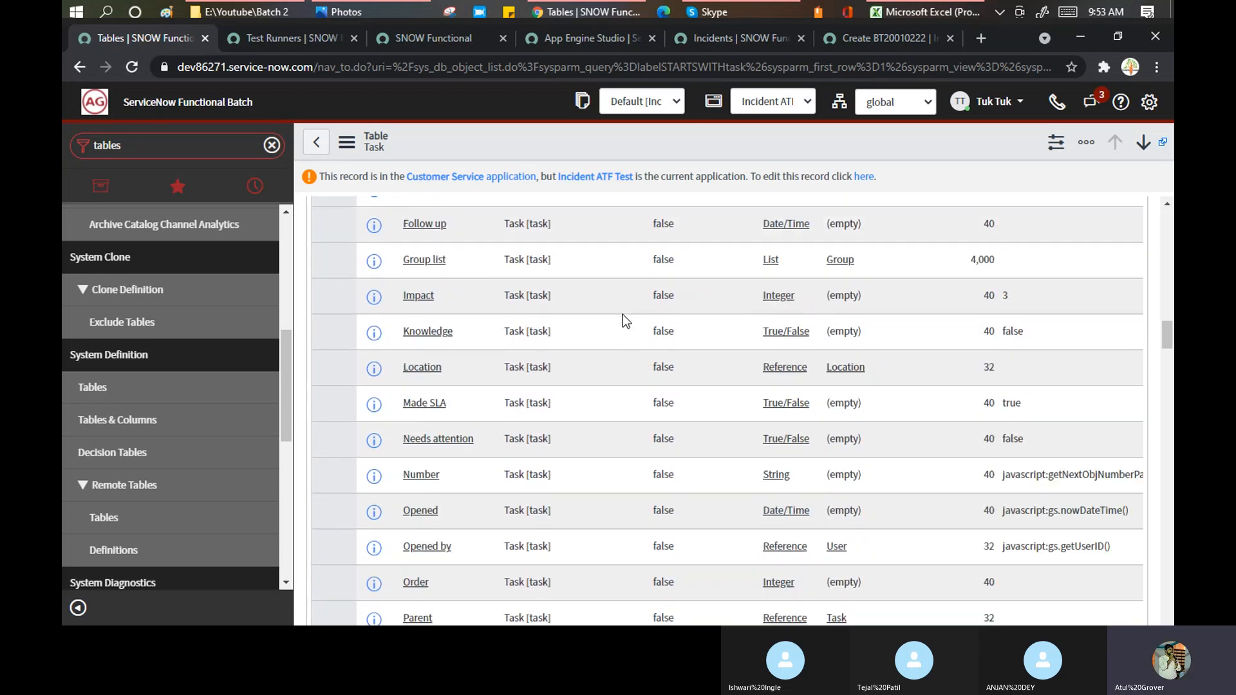
{"action": "scroll", "coordinate": [623, 315], "scroll_direction": "up", "scroll_amount": 1}
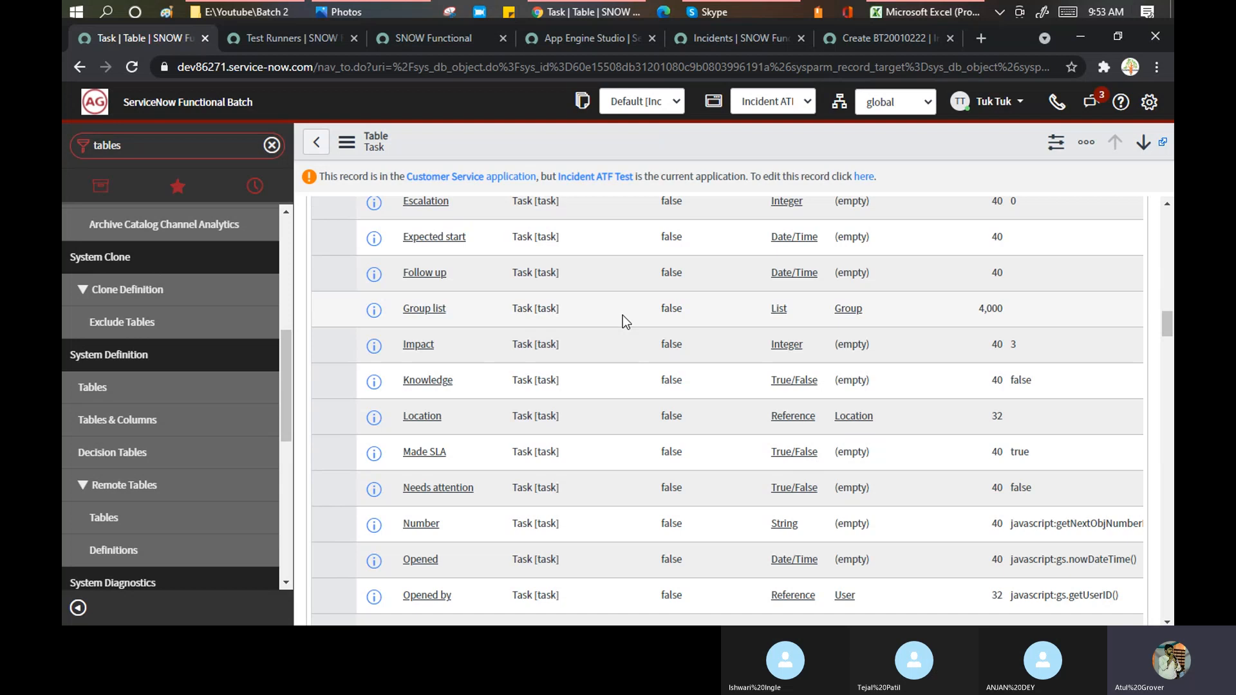
{"action": "scroll", "coordinate": [623, 315], "scroll_direction": "down", "scroll_amount": 20}
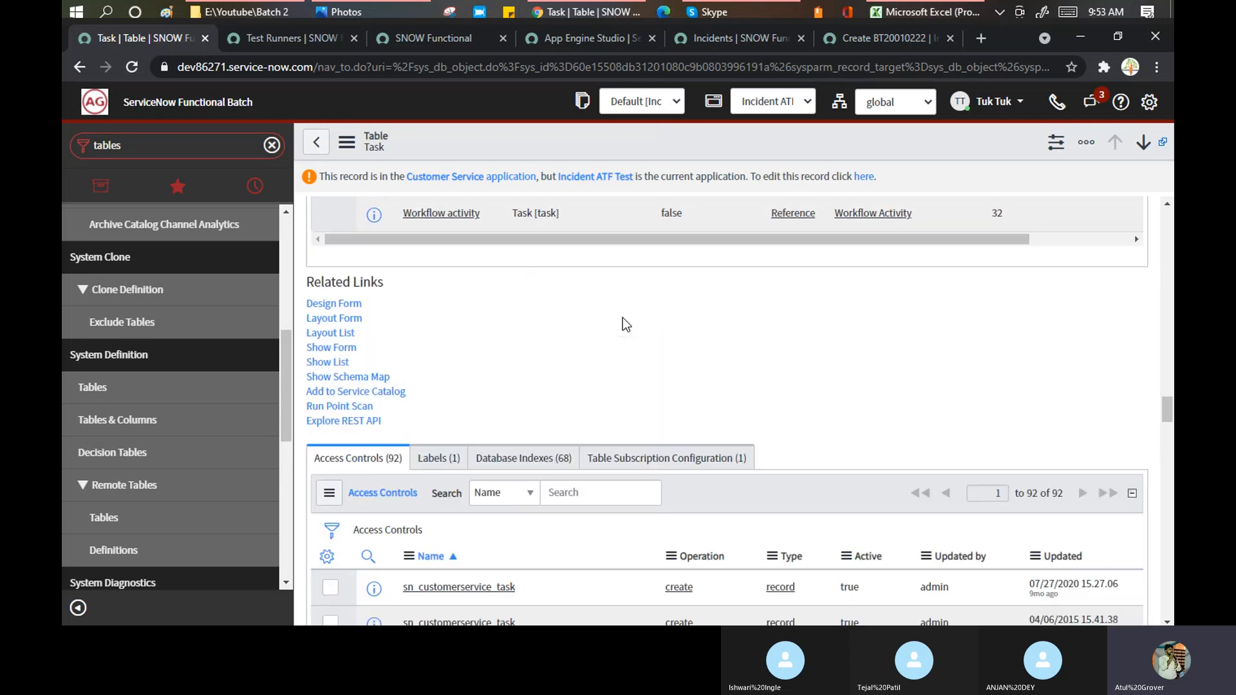
{"action": "scroll", "coordinate": [623, 319], "scroll_direction": "up", "scroll_amount": 6}
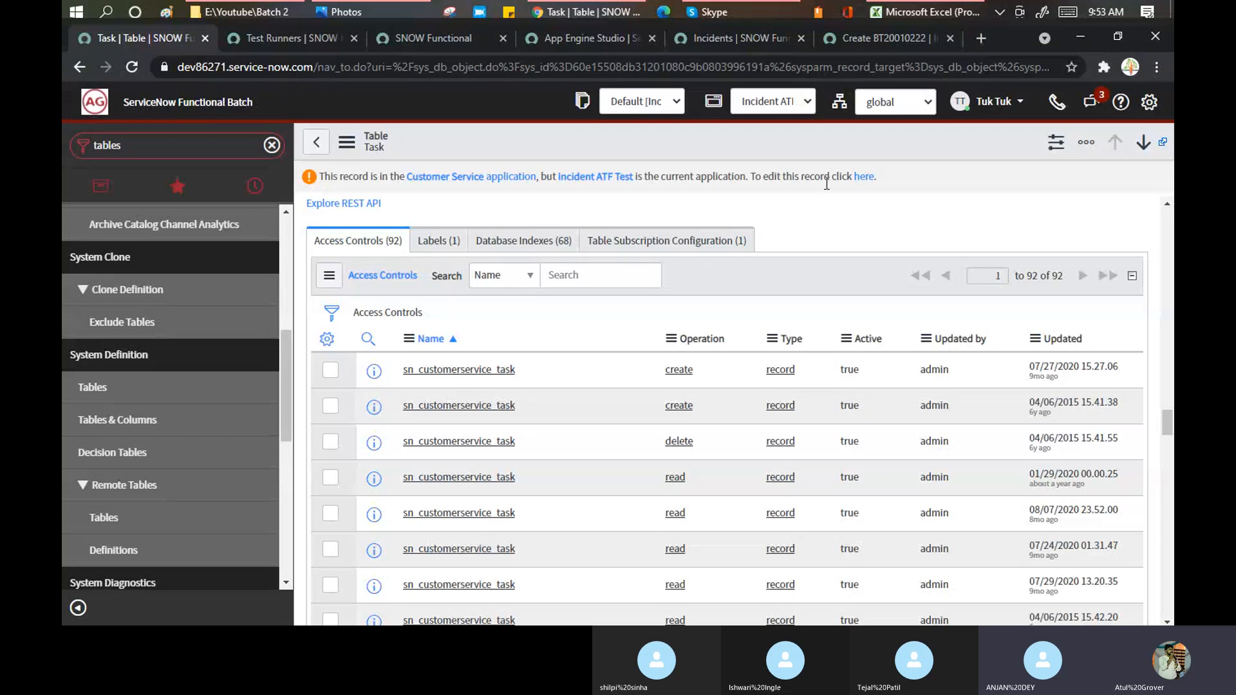
Enable editing of the Task table record in the Customer Service application and look through its columns, related links and access controls.
{"action": "left_click", "coordinate": [863, 179]}
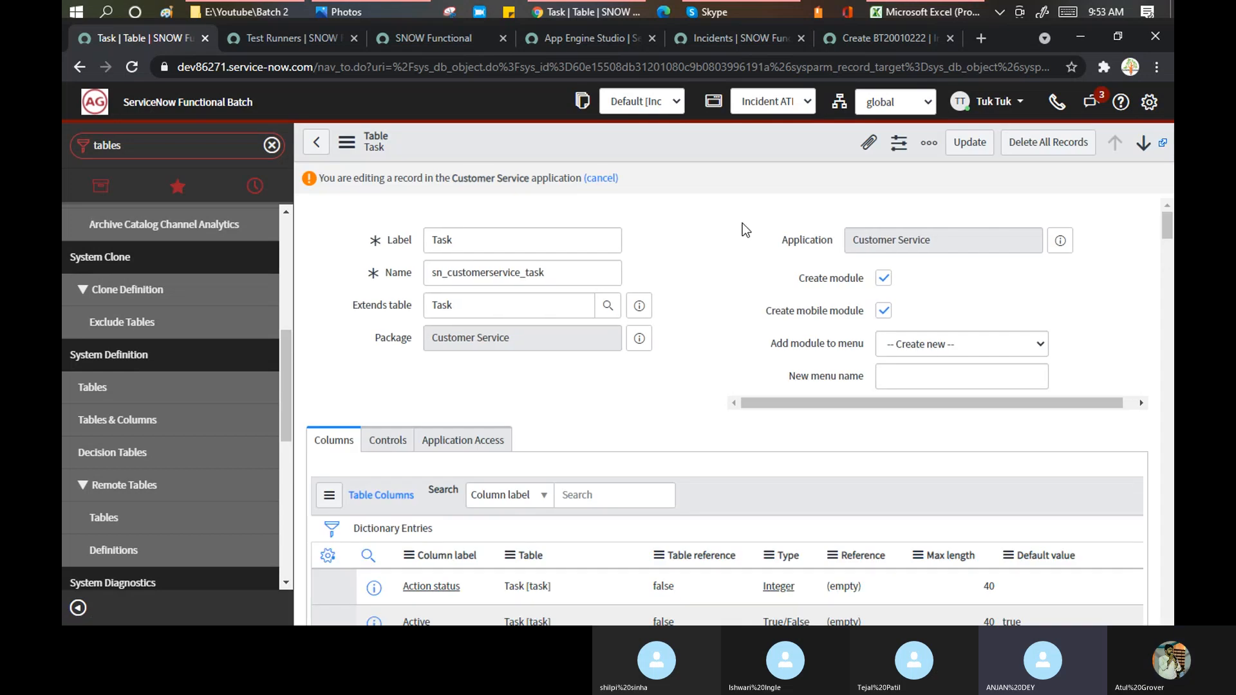
{"action": "scroll", "coordinate": [704, 275], "scroll_direction": "down", "scroll_amount": 15}
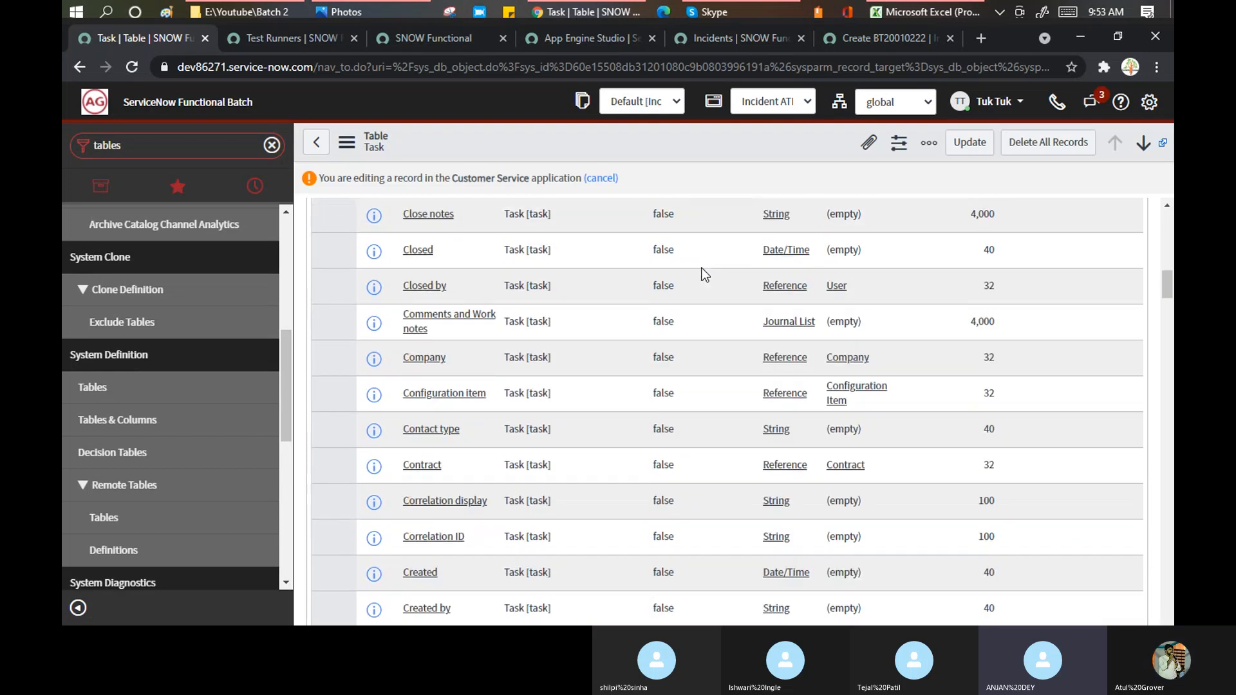
{"action": "scroll", "coordinate": [705, 275], "scroll_direction": "down", "scroll_amount": 2}
{"action": "scroll", "coordinate": [705, 275], "scroll_direction": "down", "scroll_amount": 20}
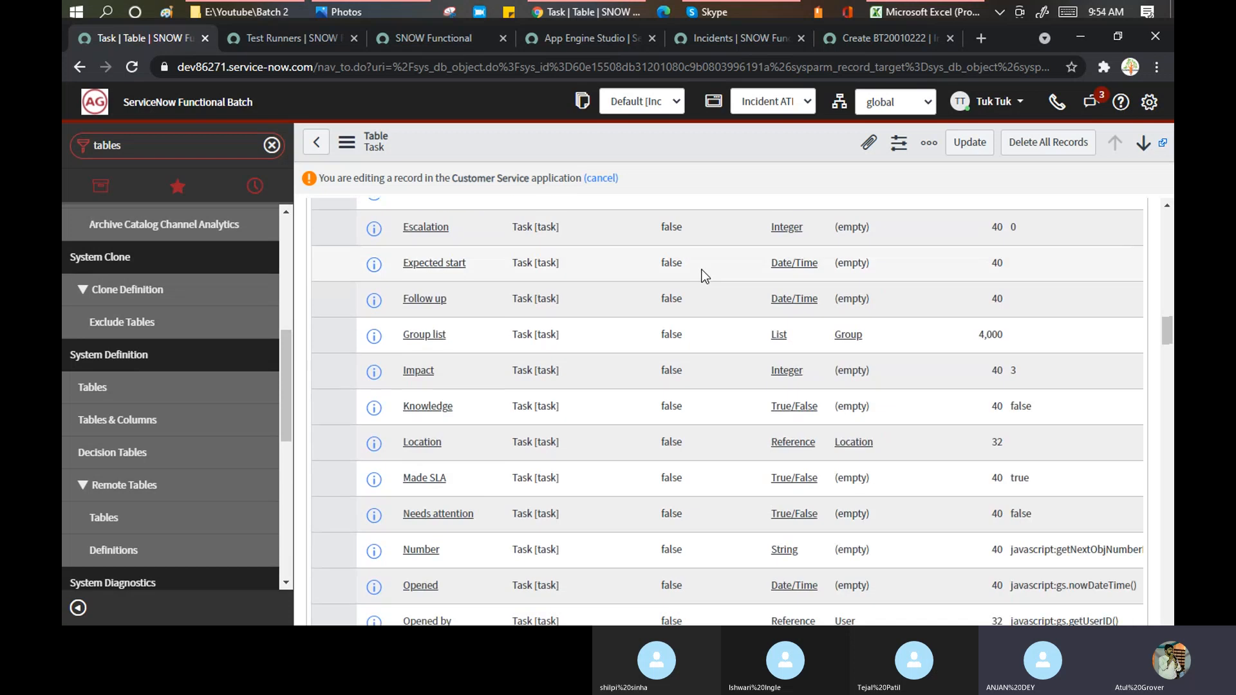
{"action": "scroll", "coordinate": [704, 278], "scroll_direction": "down", "scroll_amount": 4}
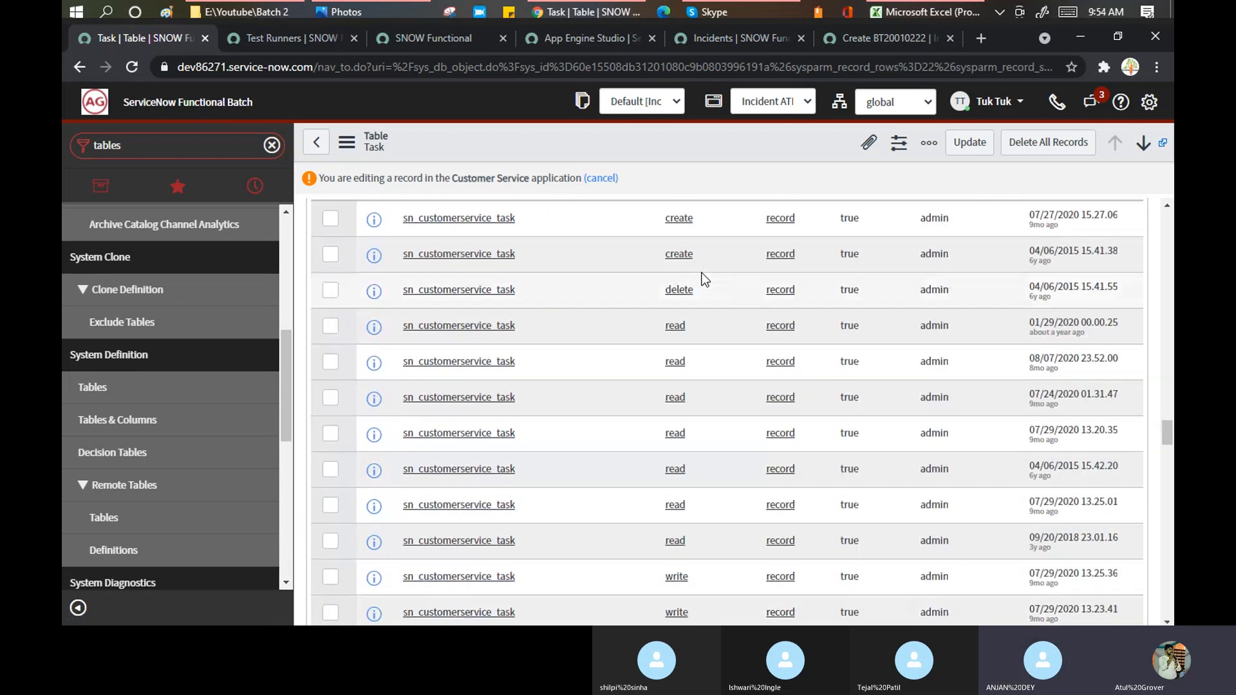
{"action": "scroll", "coordinate": [705, 278], "scroll_direction": "up", "scroll_amount": 5}
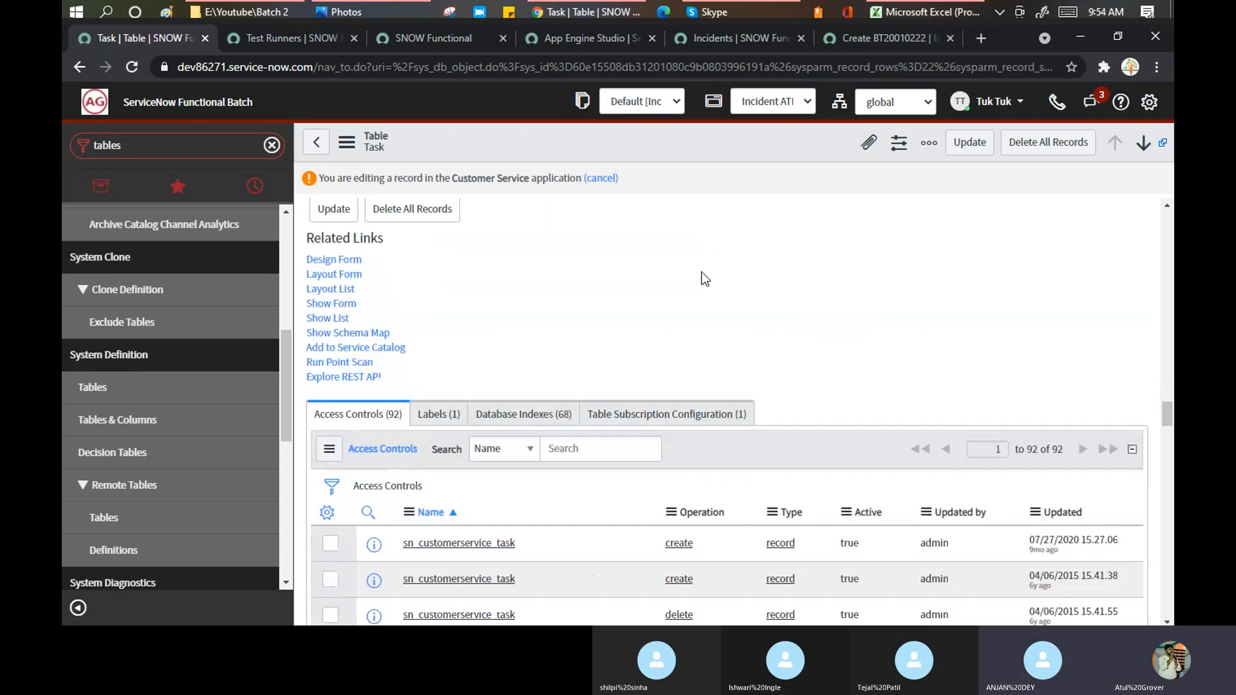
Switch the current application scope to Global and recheck the Customer Service Task table's columns and access controls.
{"action": "left_click", "coordinate": [805, 101]}
{"action": "scroll", "coordinate": [1126, 141], "scroll_direction": "up", "scroll_amount": 15}
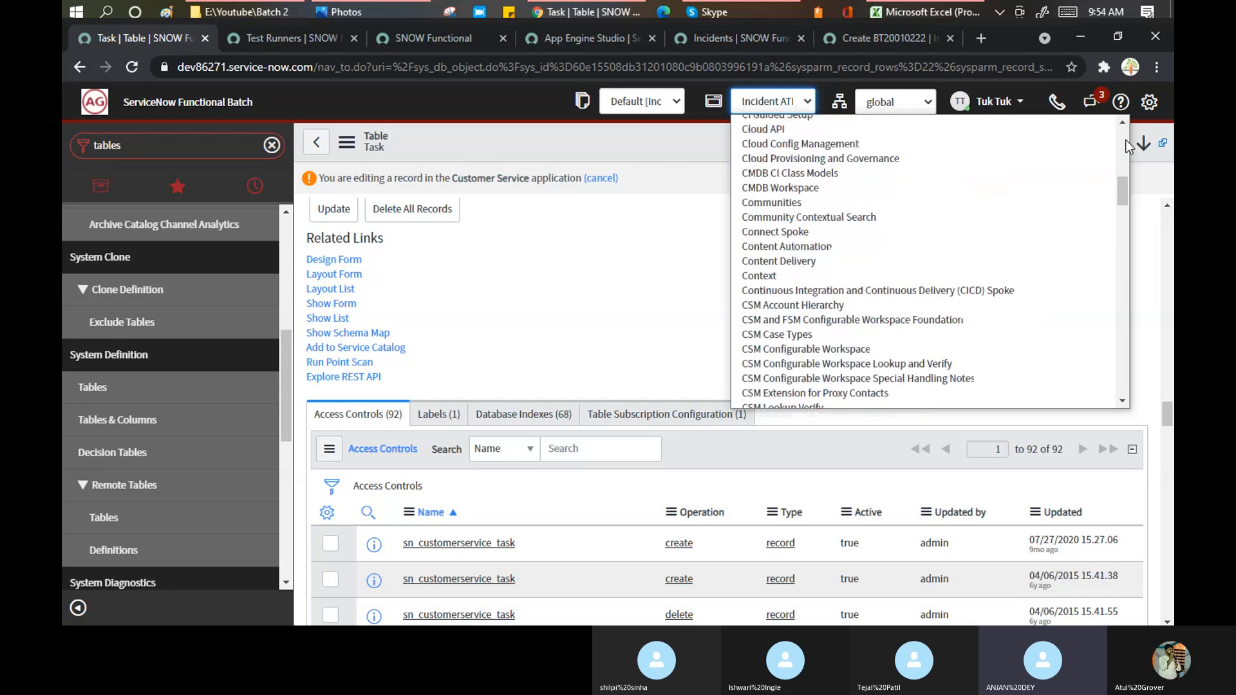
{"action": "left_click", "coordinate": [812, 122]}
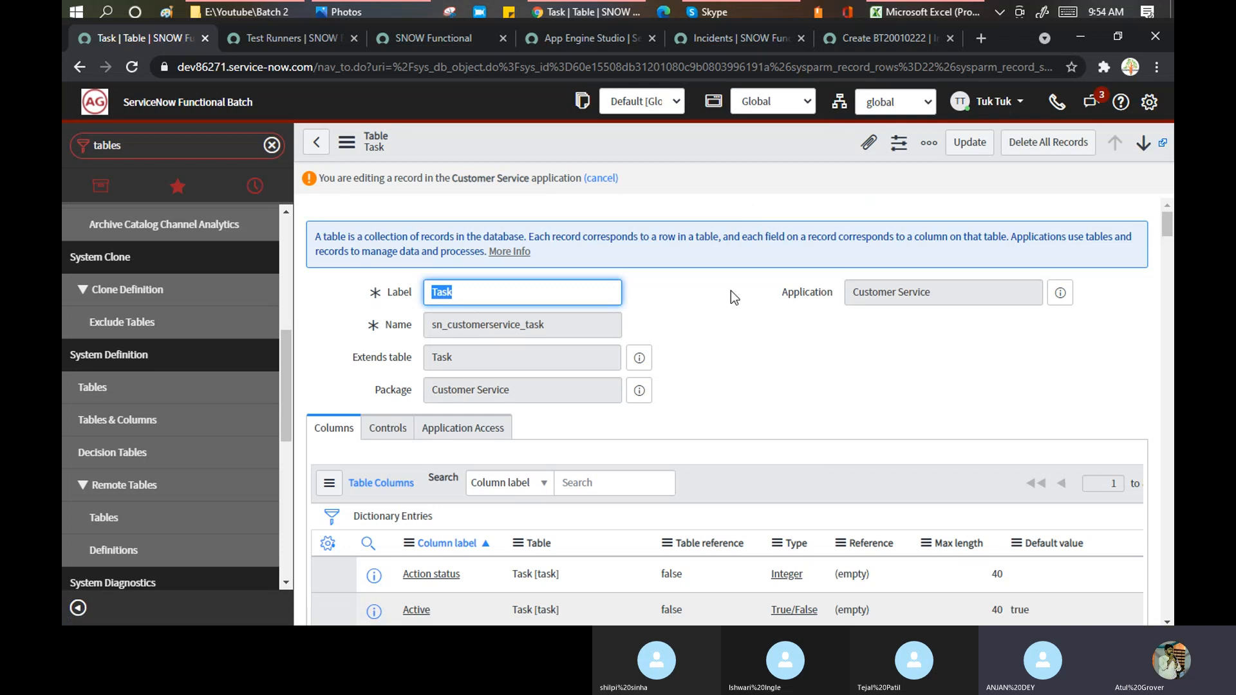
{"action": "scroll", "coordinate": [731, 292], "scroll_direction": "down", "scroll_amount": 15}
{"action": "scroll", "coordinate": [729, 305], "scroll_direction": "down", "scroll_amount": 20}
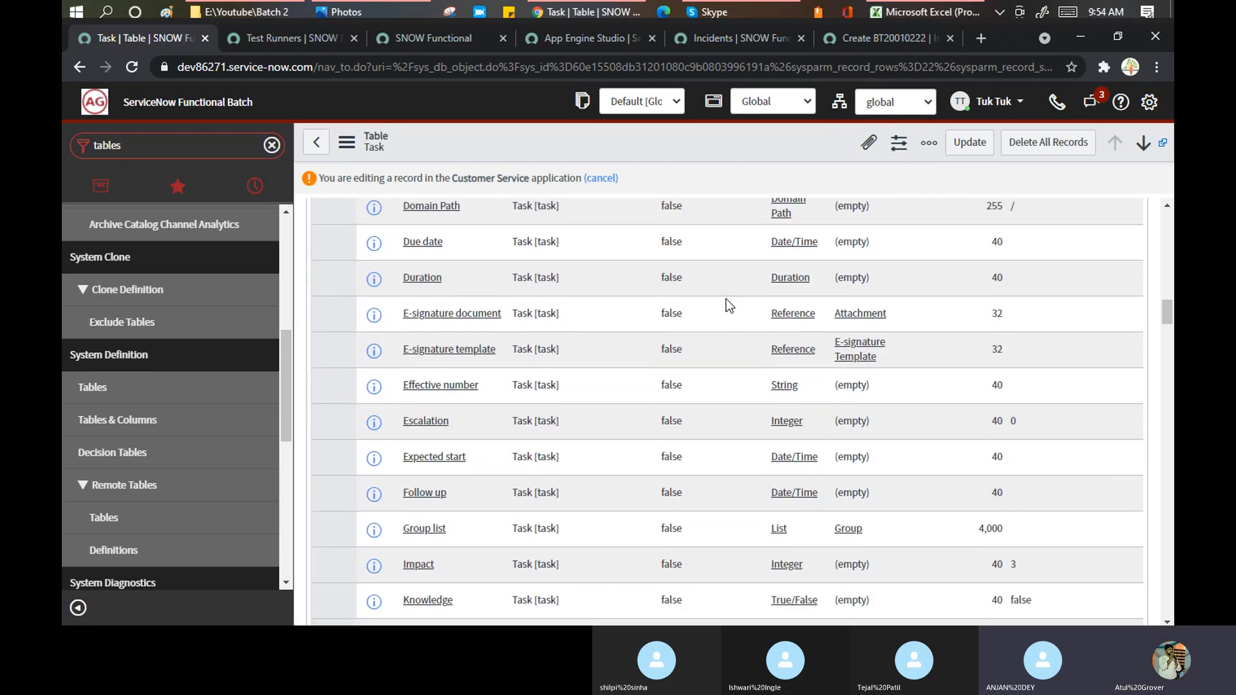
{"action": "scroll", "coordinate": [728, 305], "scroll_direction": "down", "scroll_amount": 8}
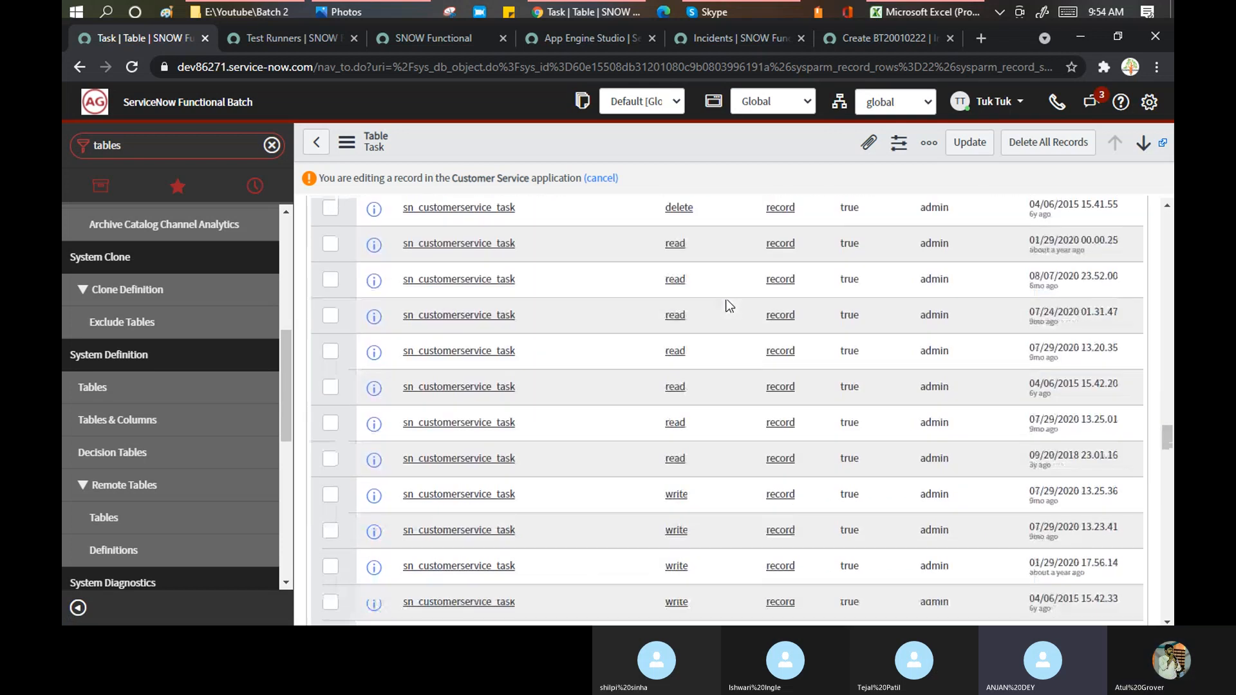
{"action": "scroll", "coordinate": [728, 303], "scroll_direction": "up", "scroll_amount": 6}
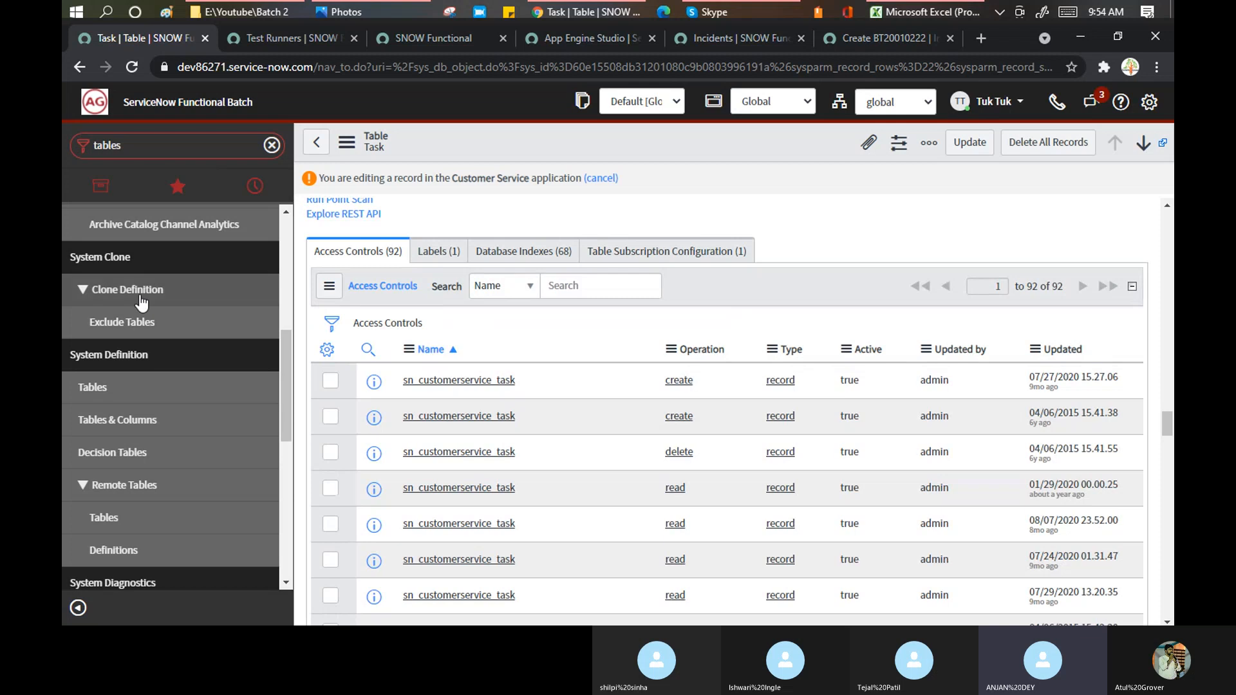
Return to the Tables list and narrow it to the tables whose label matches "Task" exactly.
{"action": "left_click", "coordinate": [322, 144]}
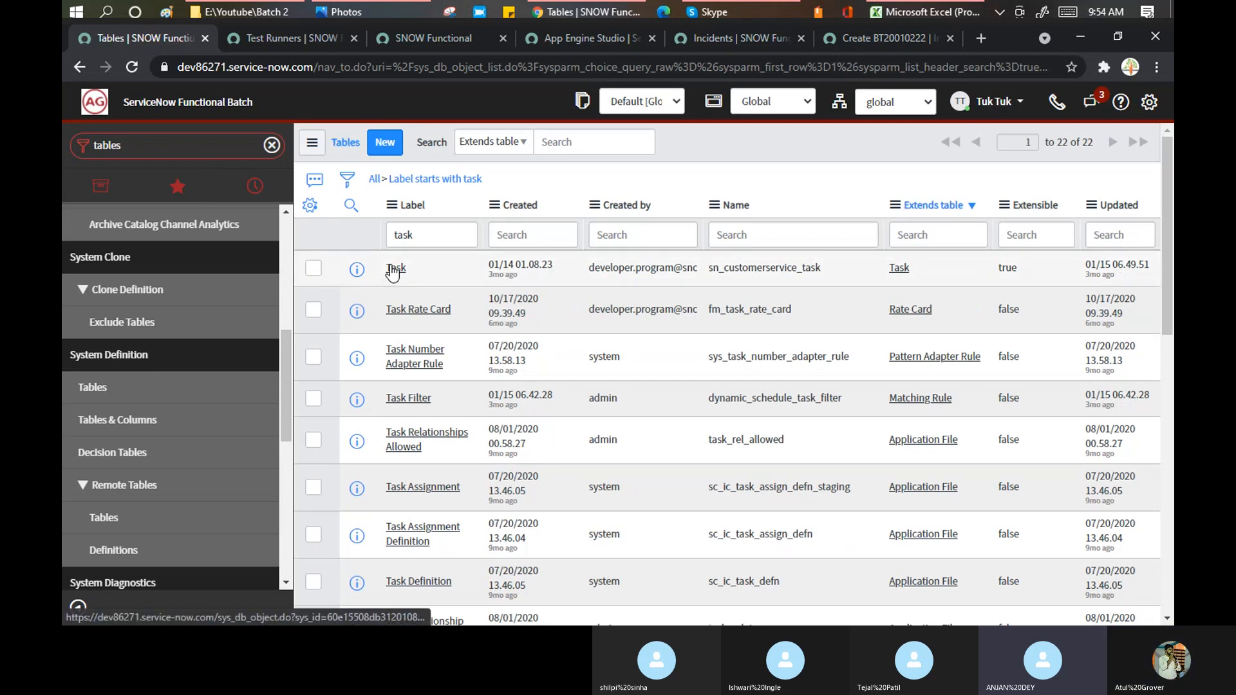
{"action": "left_click", "coordinate": [754, 234]}
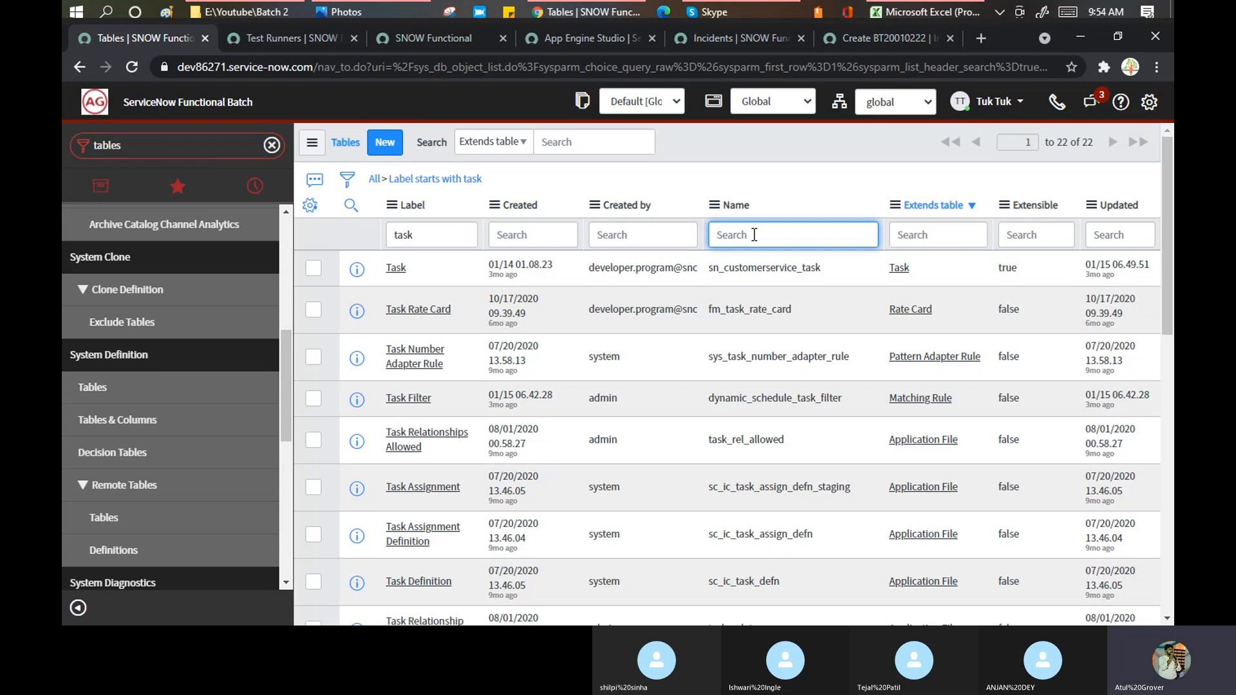
{"action": "right_click", "coordinate": [408, 273]}
{"action": "key", "text": "Escape"}
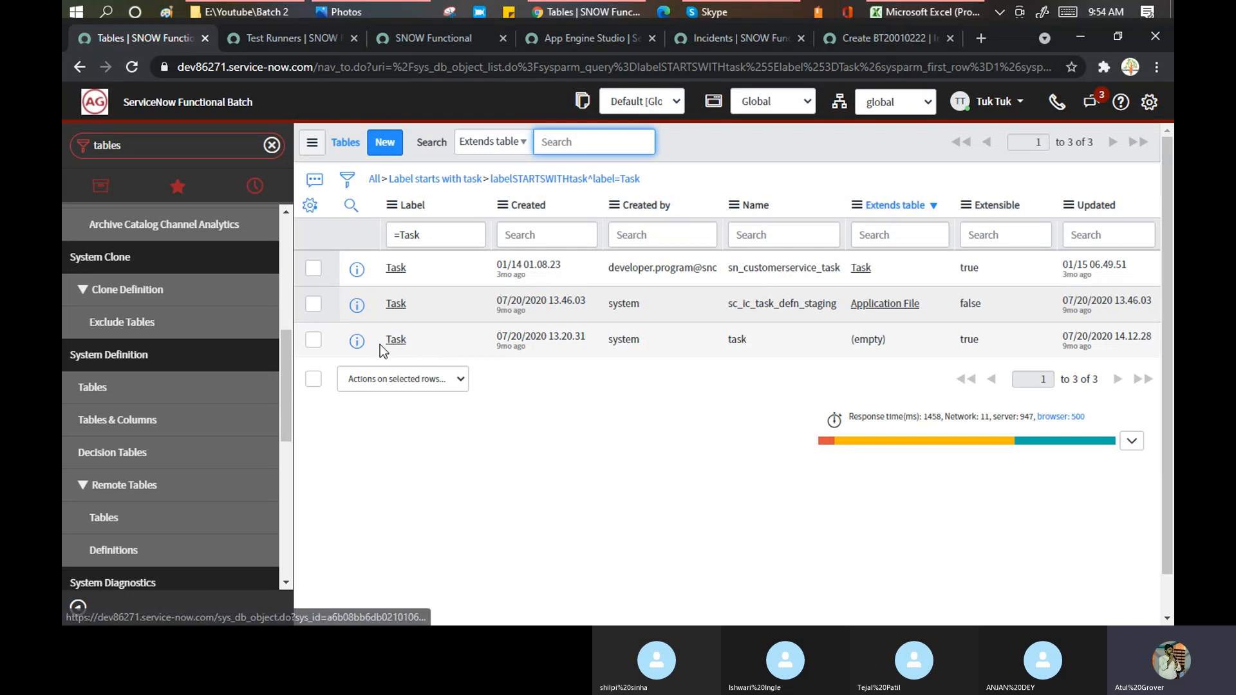
Open the base table named task, briefly check the Skype call, and examine the table's columns and access controls.
{"action": "left_click", "coordinate": [395, 342]}
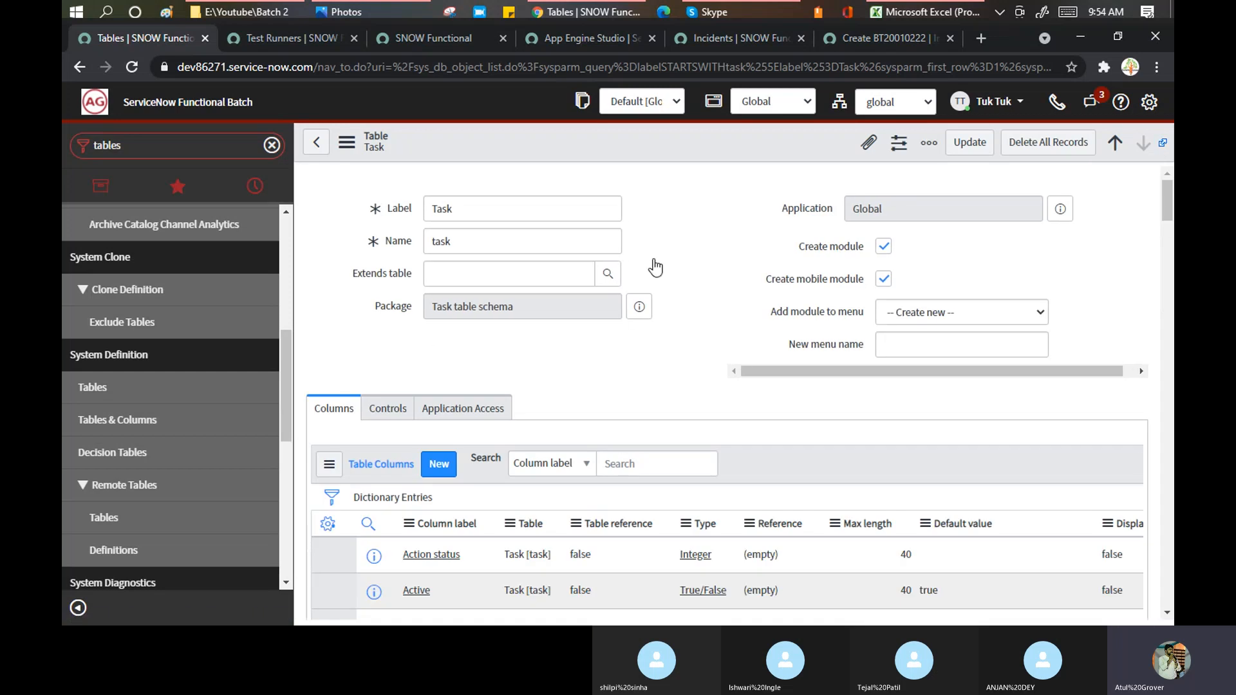
{"action": "scroll", "coordinate": [680, 247], "scroll_direction": "down", "scroll_amount": 3}
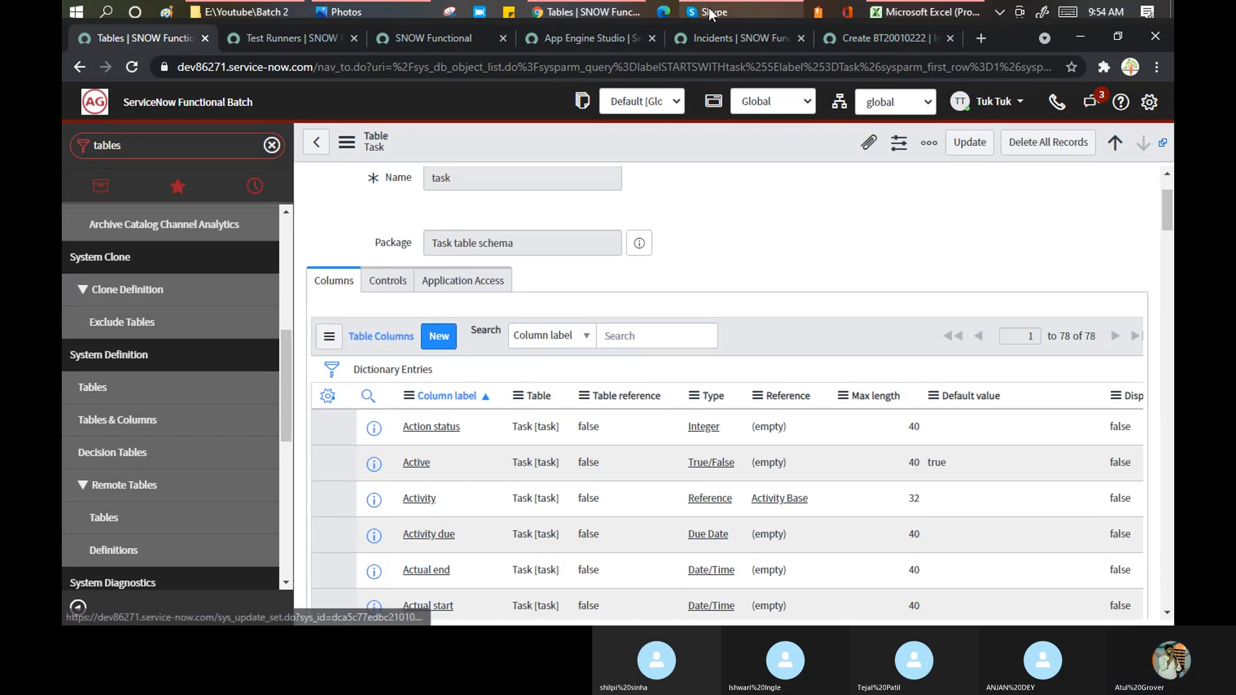
{"action": "left_click", "coordinate": [714, 12]}
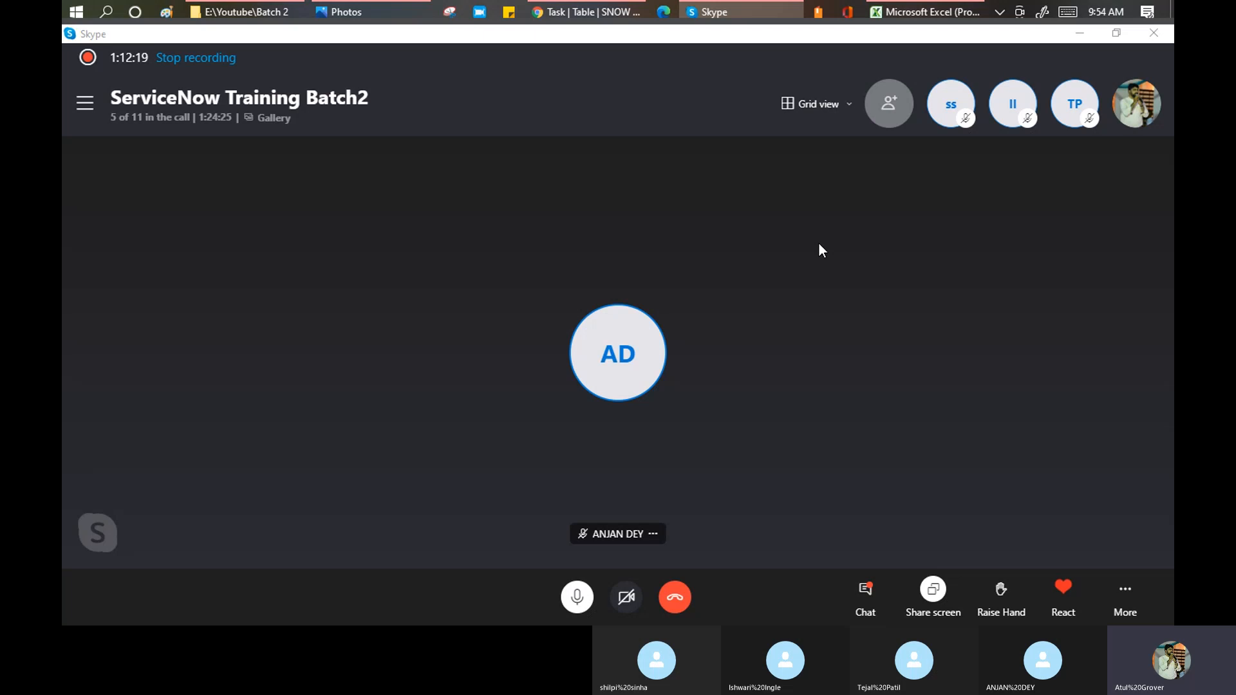
{"action": "key", "text": "alt+Tab"}
{"action": "scroll", "coordinate": [713, 261], "scroll_direction": "down", "scroll_amount": 6}
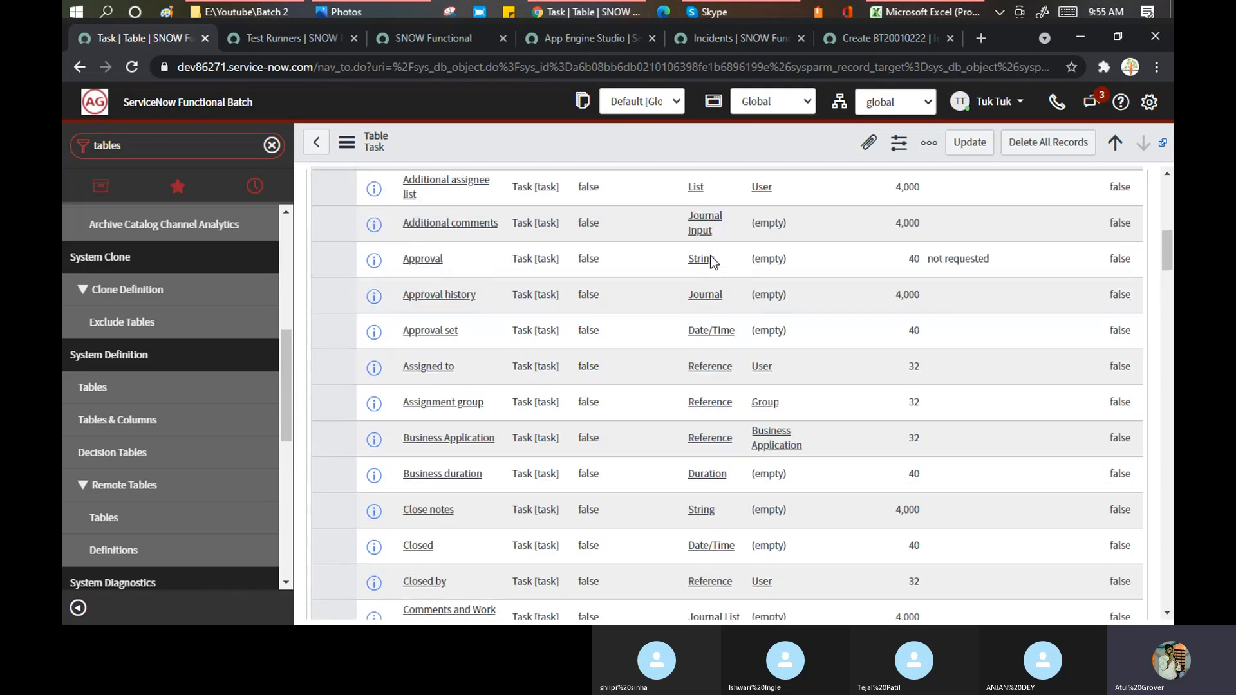
{"action": "scroll", "coordinate": [723, 353], "scroll_direction": "down", "scroll_amount": 20}
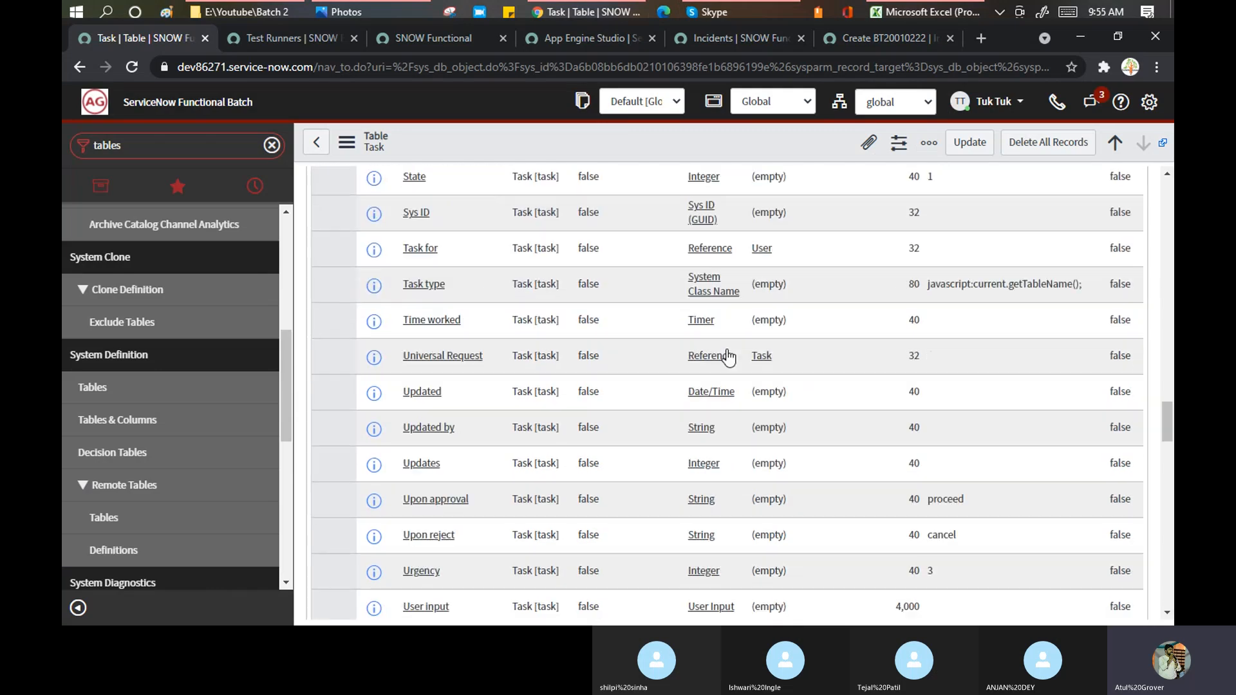
{"action": "scroll", "coordinate": [726, 353], "scroll_direction": "up", "scroll_amount": 6}
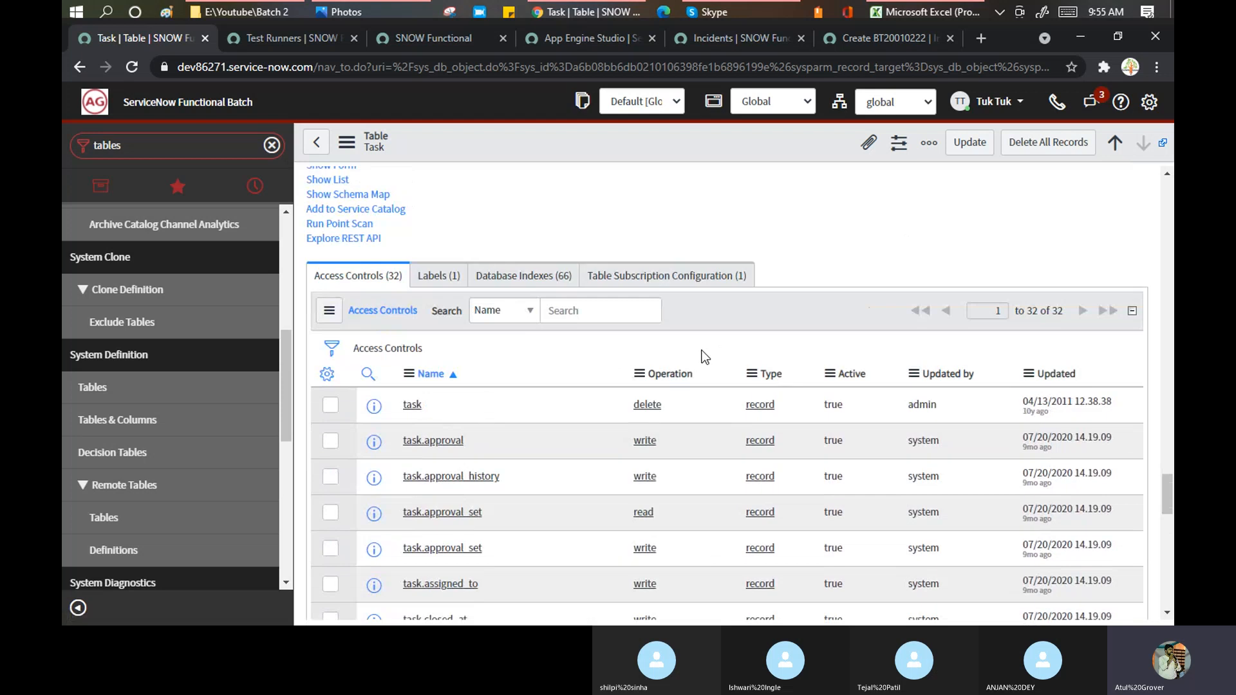
{"action": "scroll", "coordinate": [858, 240], "scroll_direction": "up", "scroll_amount": 10}
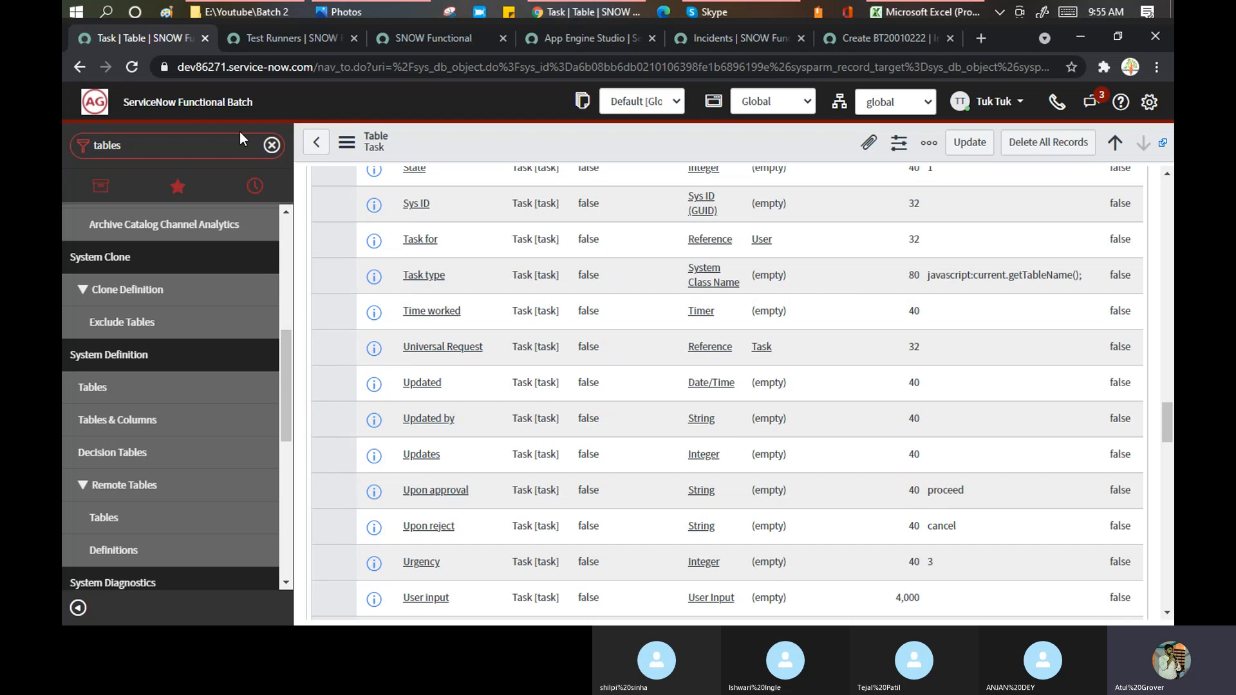
Search the Task table's column list for column labels starting with "caller".
{"action": "scroll", "coordinate": [755, 296], "scroll_direction": "up", "scroll_amount": 5}
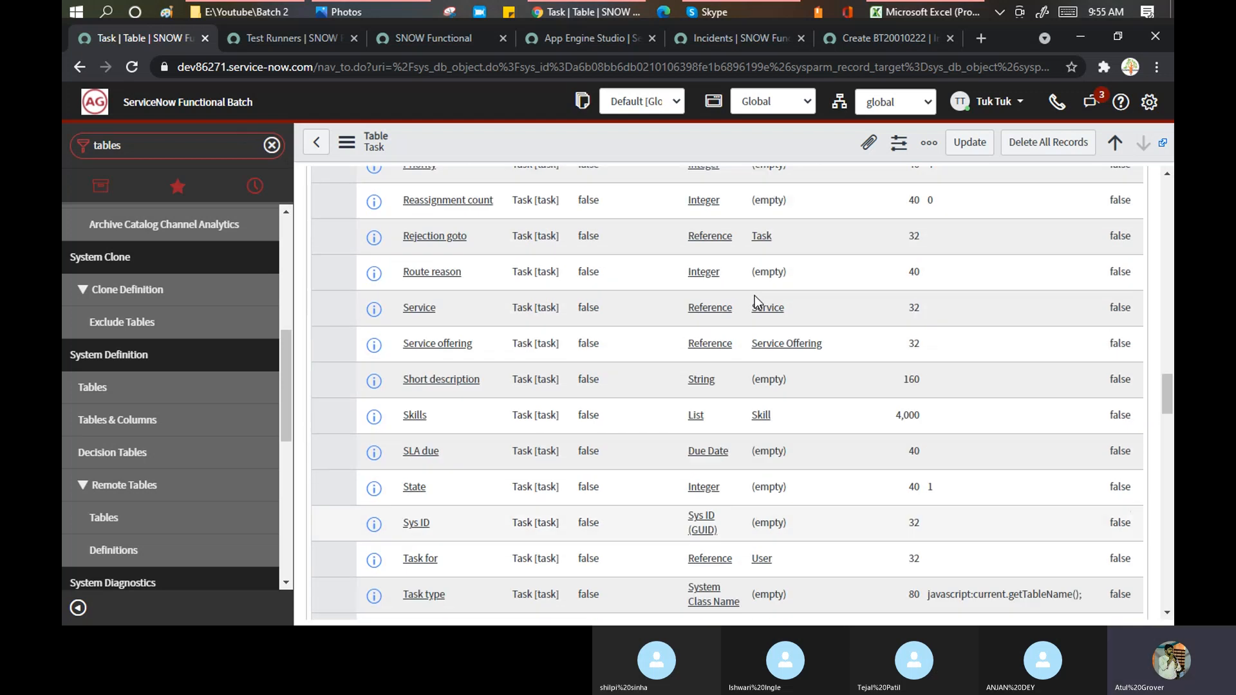
{"action": "scroll", "coordinate": [755, 296], "scroll_direction": "up", "scroll_amount": 8}
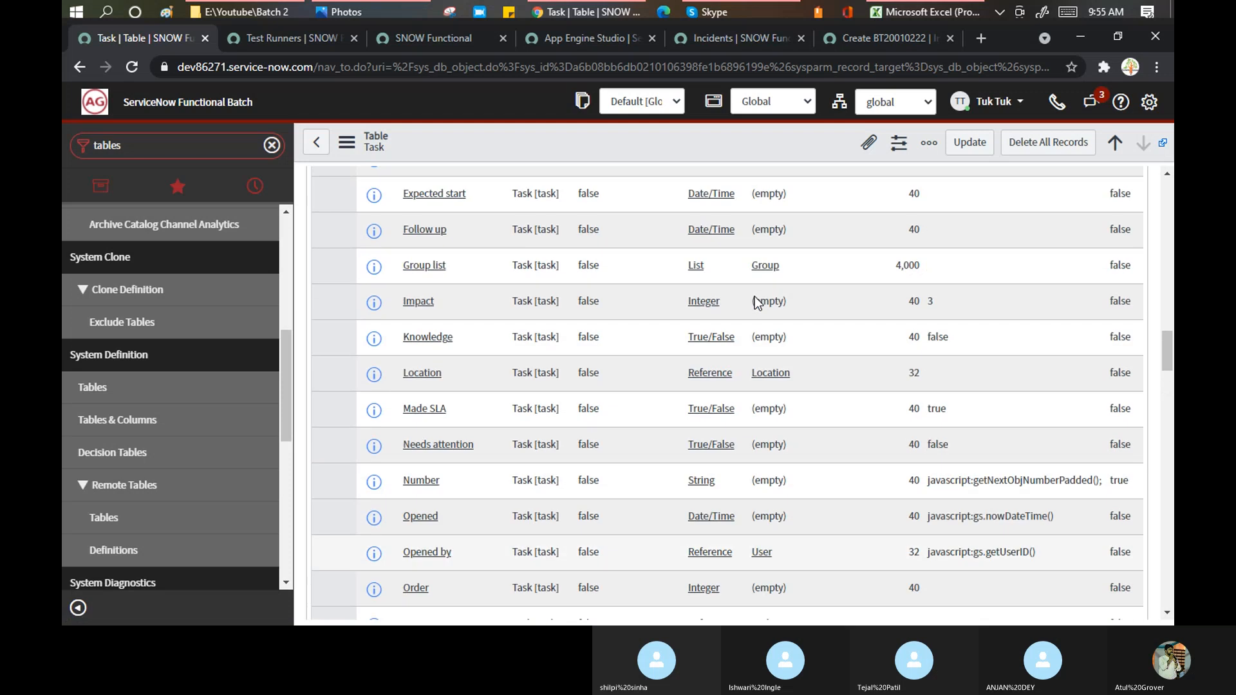
{"action": "scroll", "coordinate": [756, 296], "scroll_direction": "up", "scroll_amount": 6}
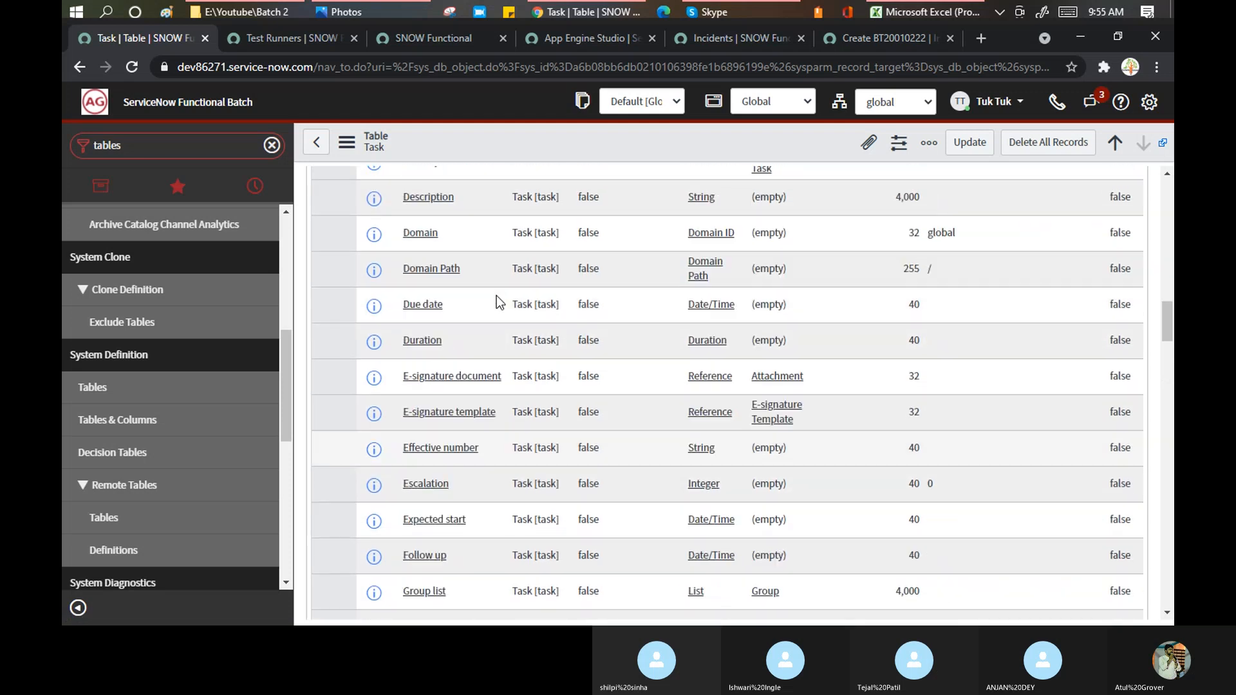
{"action": "scroll", "coordinate": [497, 300], "scroll_direction": "up", "scroll_amount": 2}
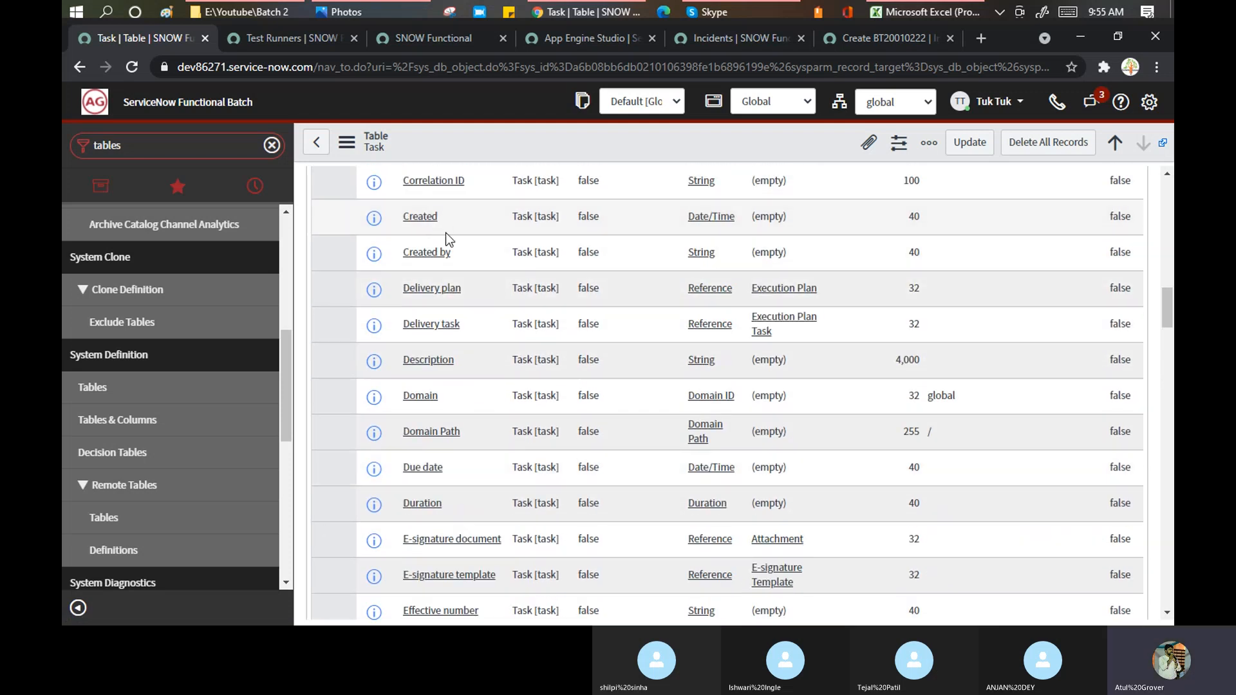
{"action": "scroll", "coordinate": [452, 257], "scroll_direction": "up", "scroll_amount": 5}
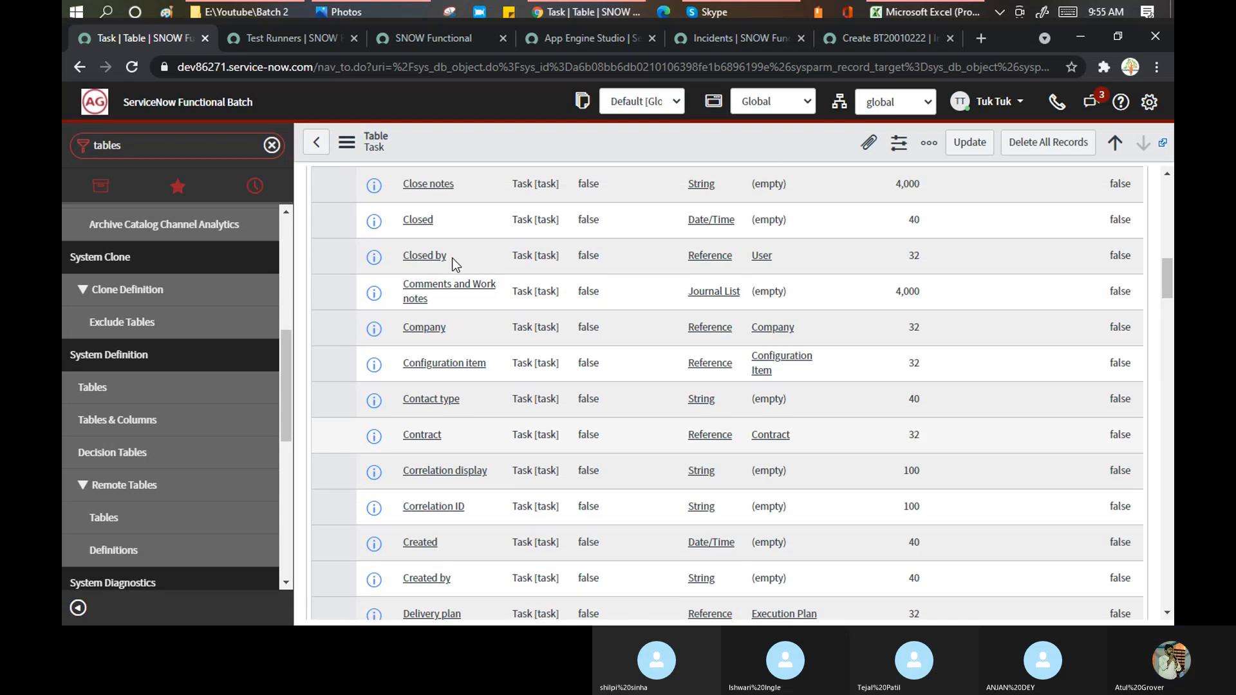
{"action": "scroll", "coordinate": [456, 264], "scroll_direction": "up", "scroll_amount": 3}
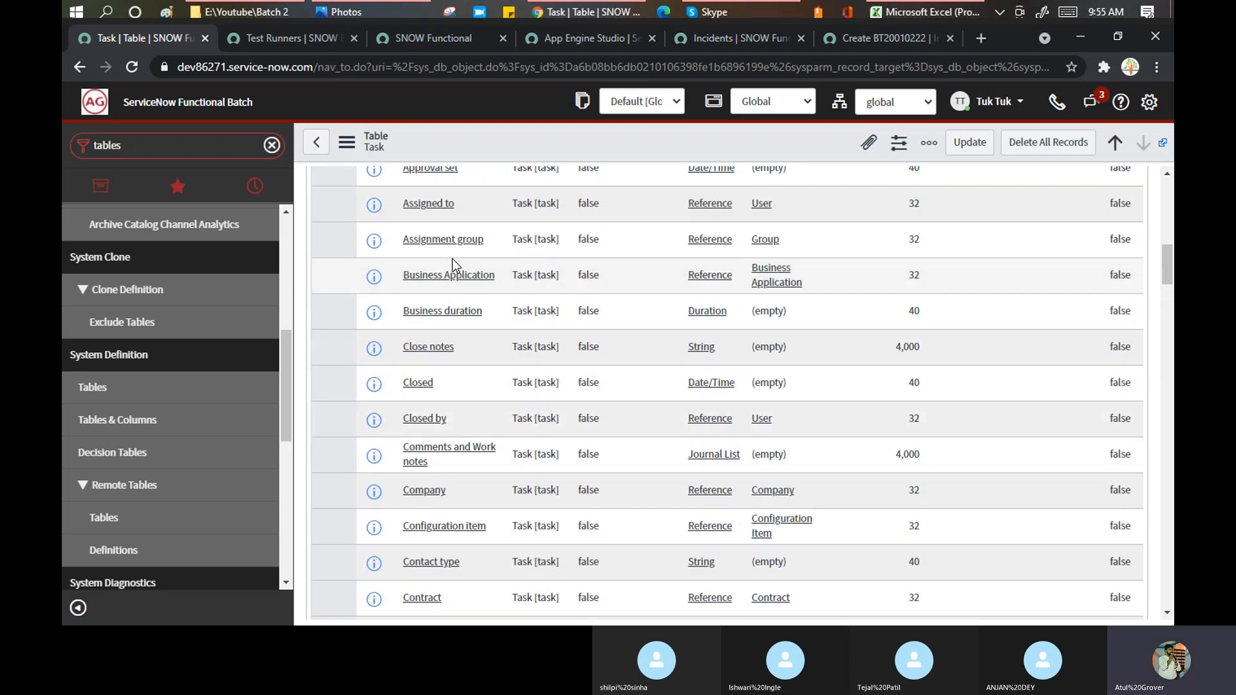
{"action": "scroll", "coordinate": [452, 264], "scroll_direction": "up", "scroll_amount": 8}
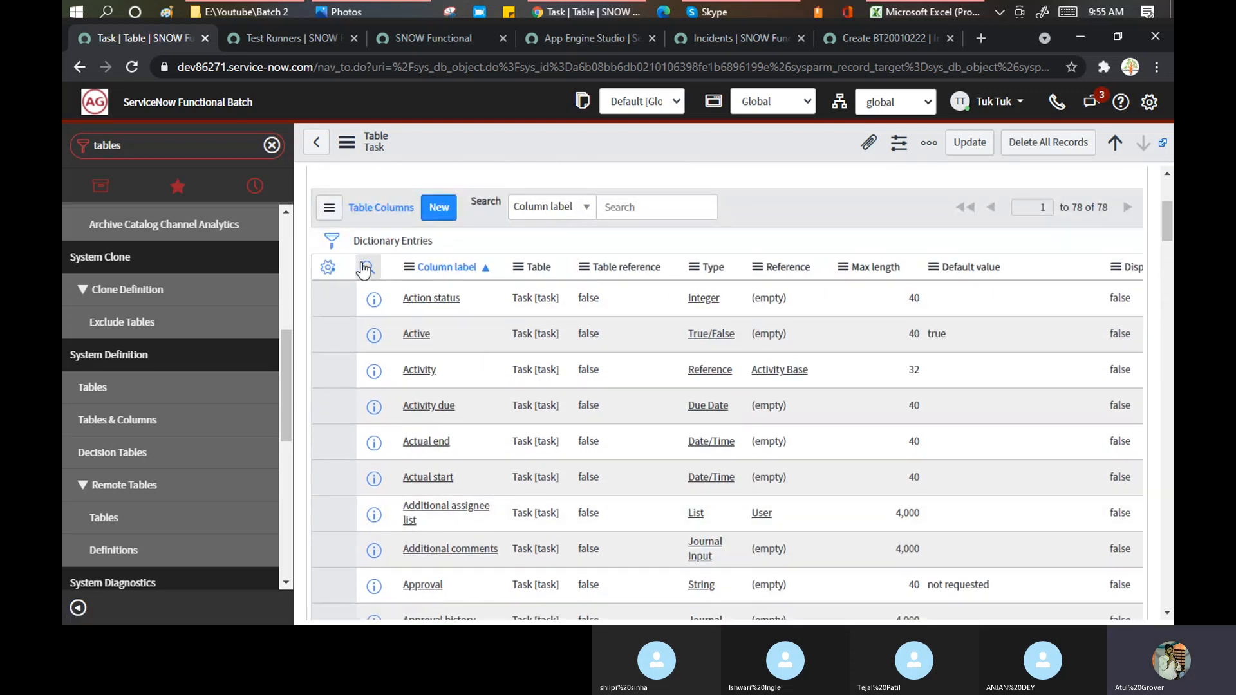
{"action": "left_click", "coordinate": [364, 269]}
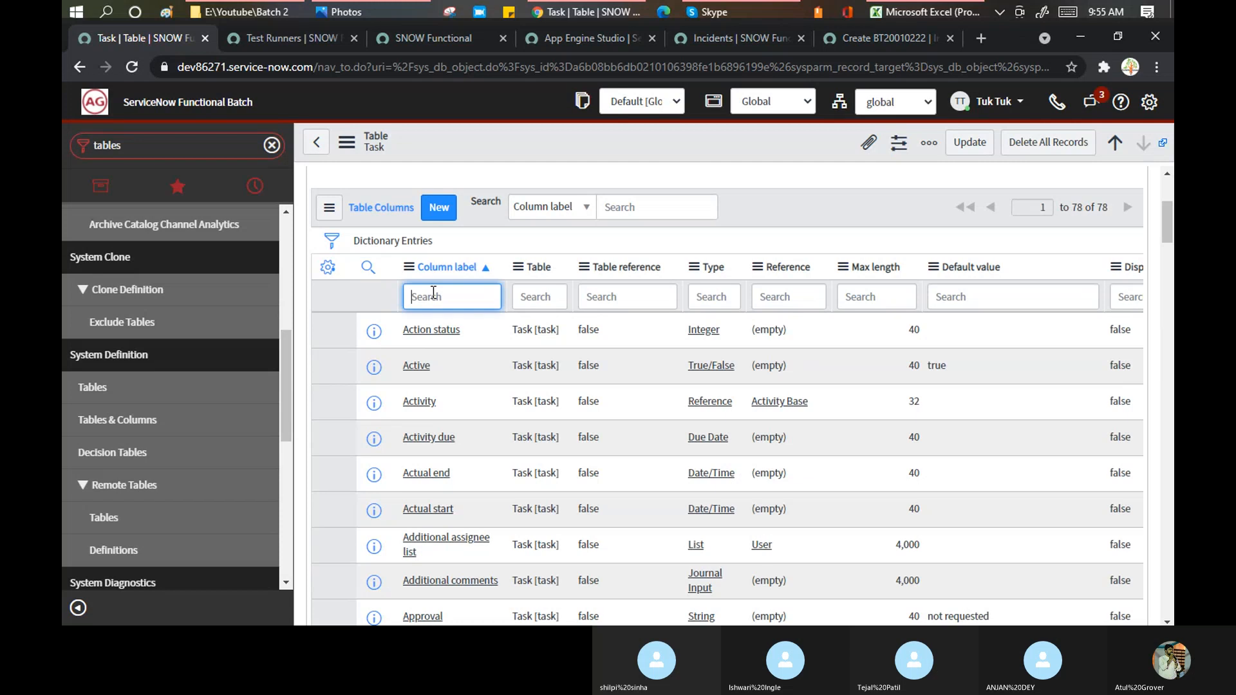
{"action": "type", "text": "caller"}
{"action": "key", "text": "Return"}
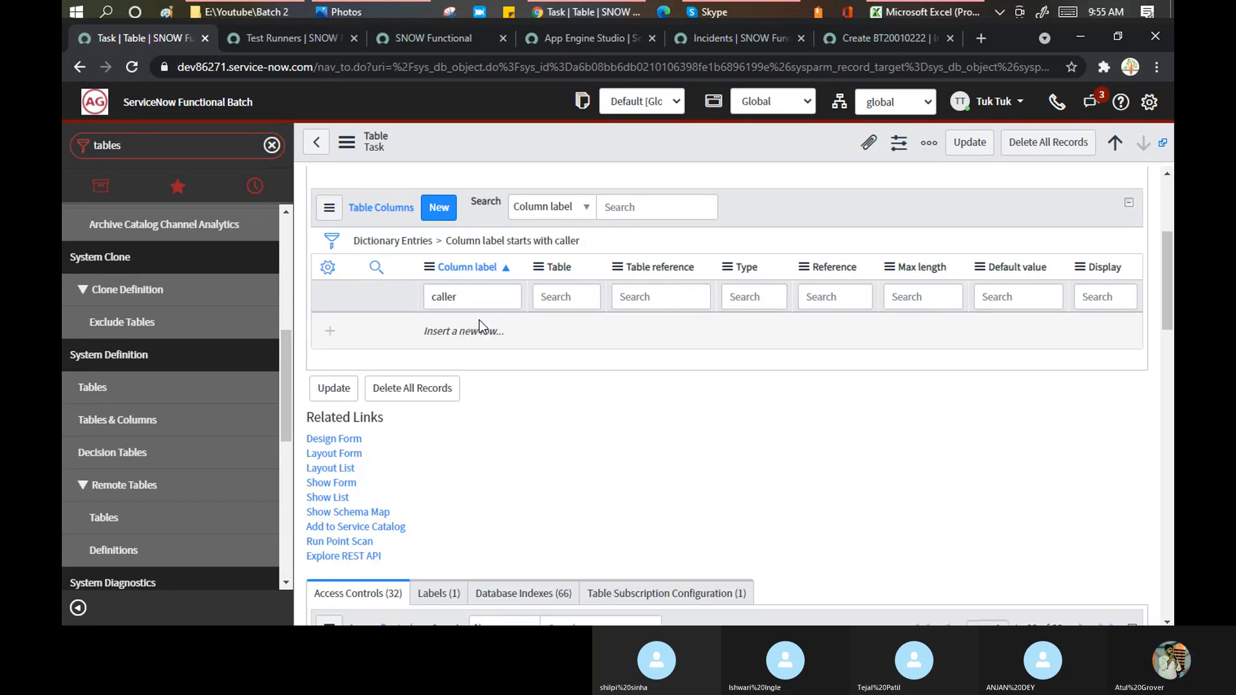
Clear the column label search and filter the Task table's columns by table reference "sys_user".
{"action": "left_click", "coordinate": [476, 297]}
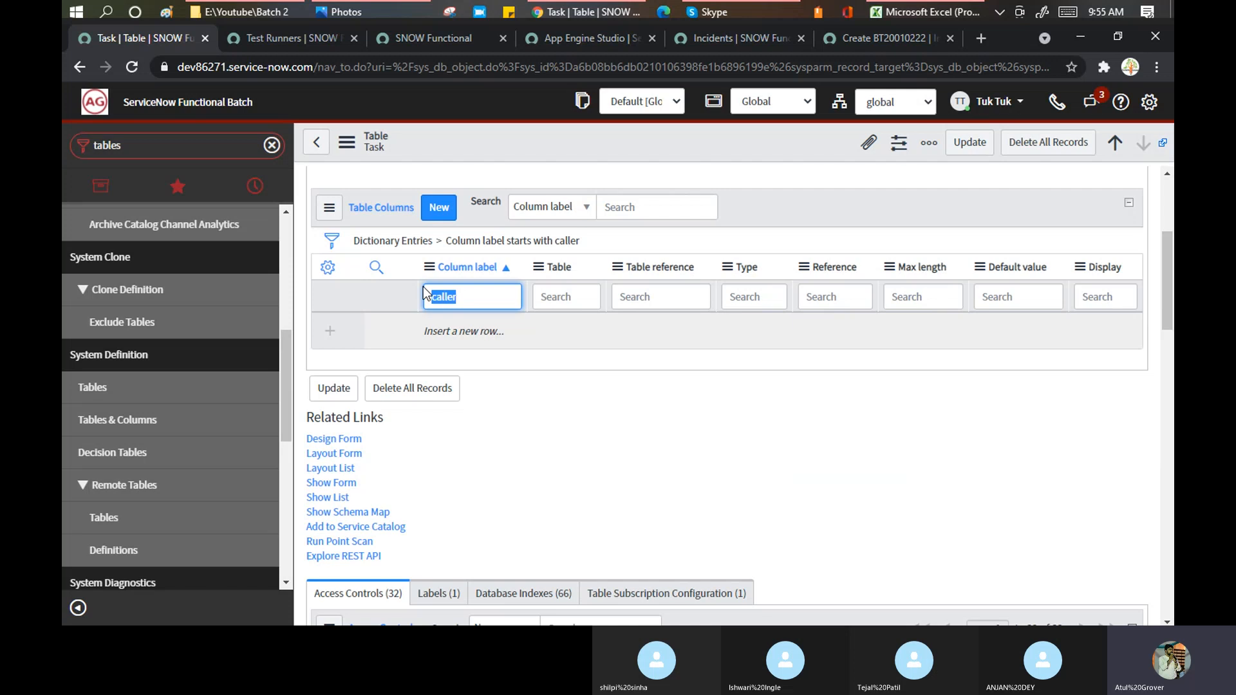
{"action": "key", "text": "BackSpace"}
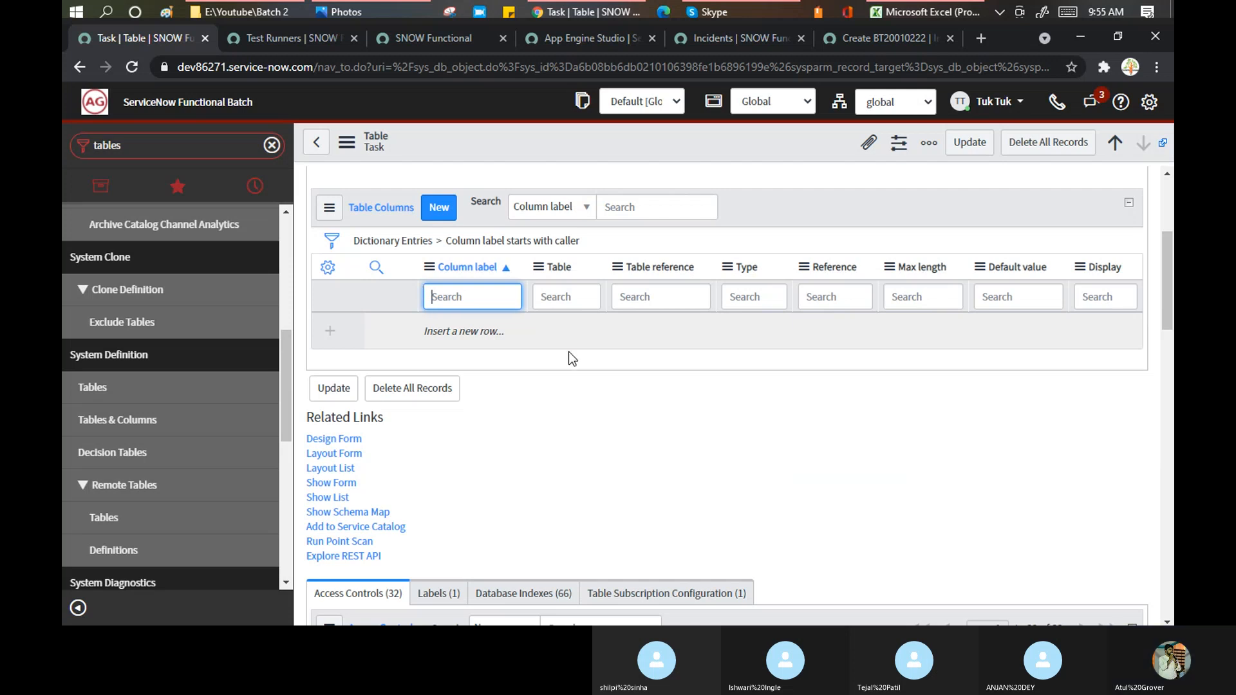
{"action": "left_click", "coordinate": [584, 304]}
{"action": "left_click", "coordinate": [690, 293]}
{"action": "type", "text": "s"}
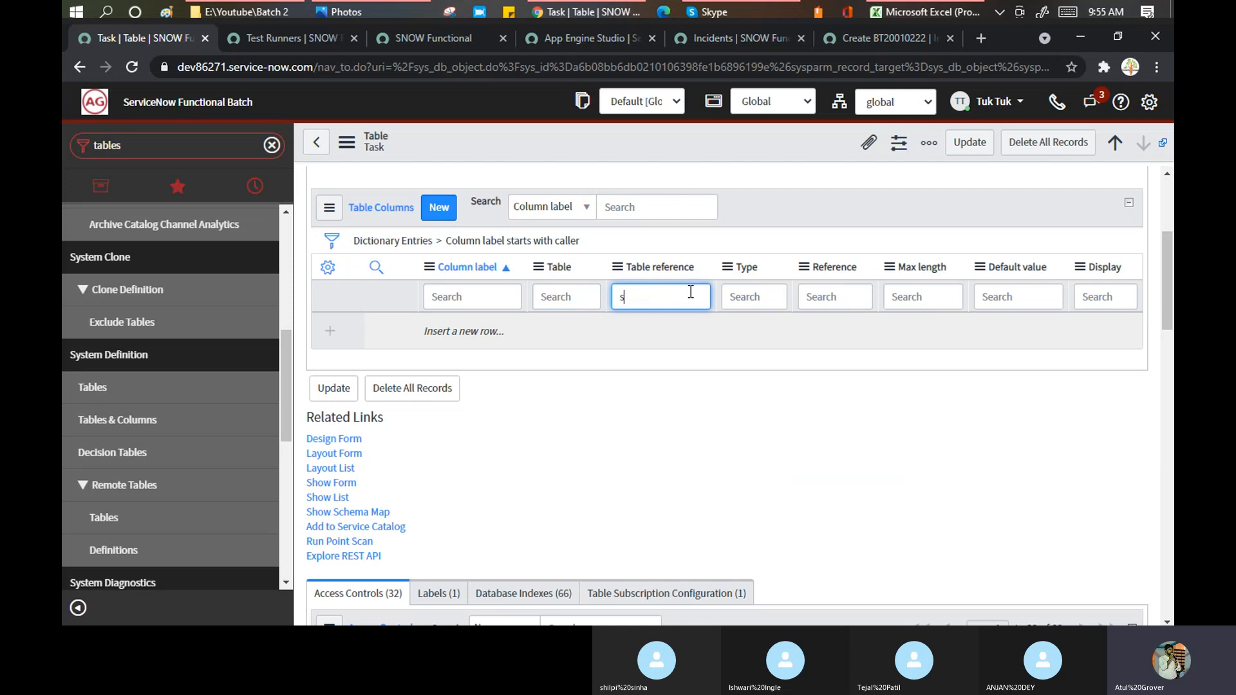
{"action": "type", "text": "ys_user"}
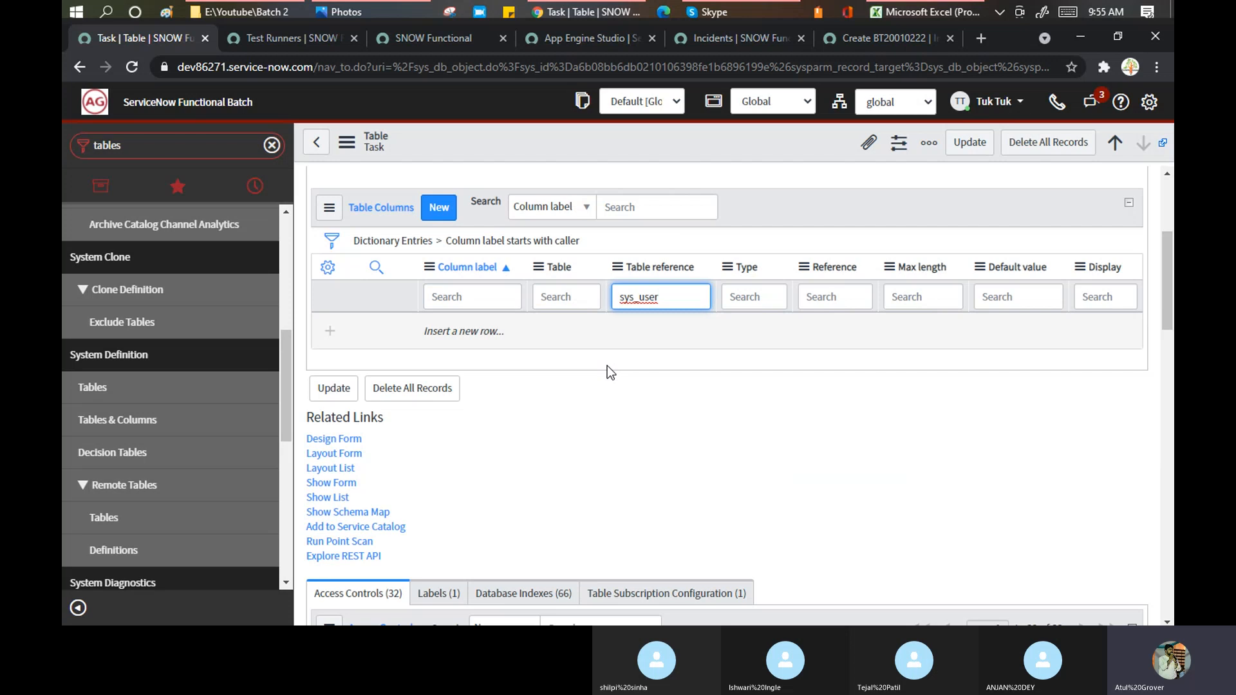
{"action": "key", "text": "Return"}
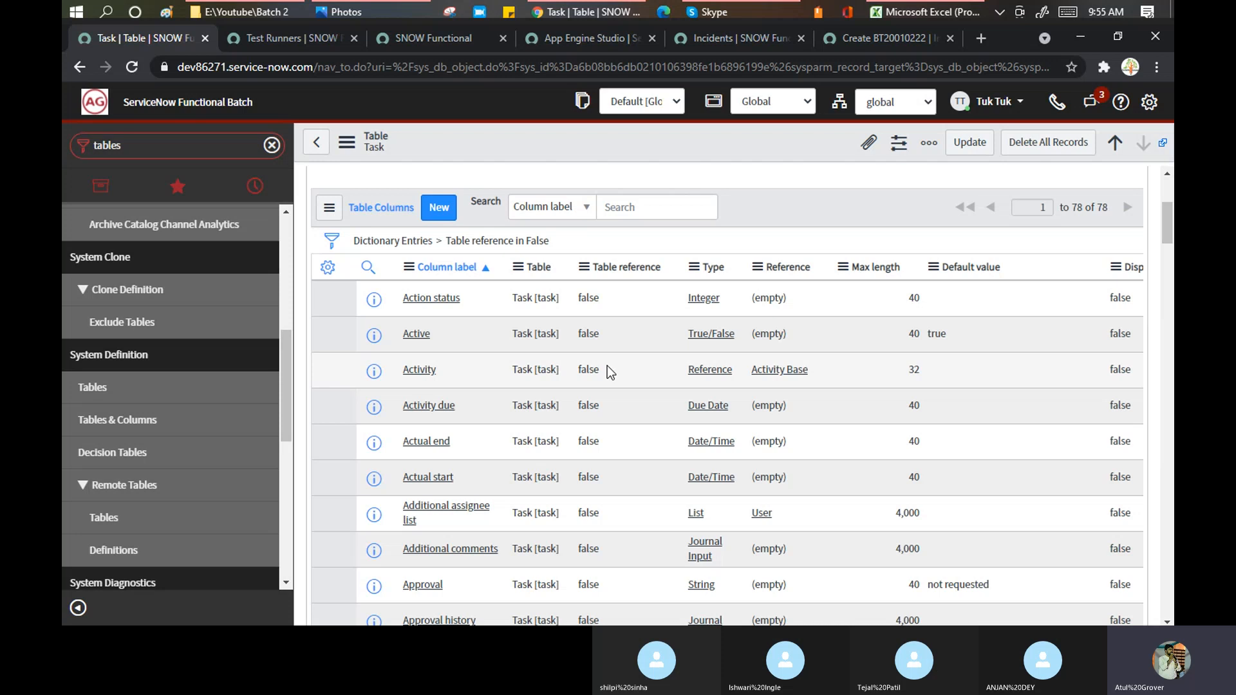
Examine the filtered Task columns with their types and references, down to the related links and access controls.
{"action": "scroll", "coordinate": [608, 369], "scroll_direction": "down", "scroll_amount": 4}
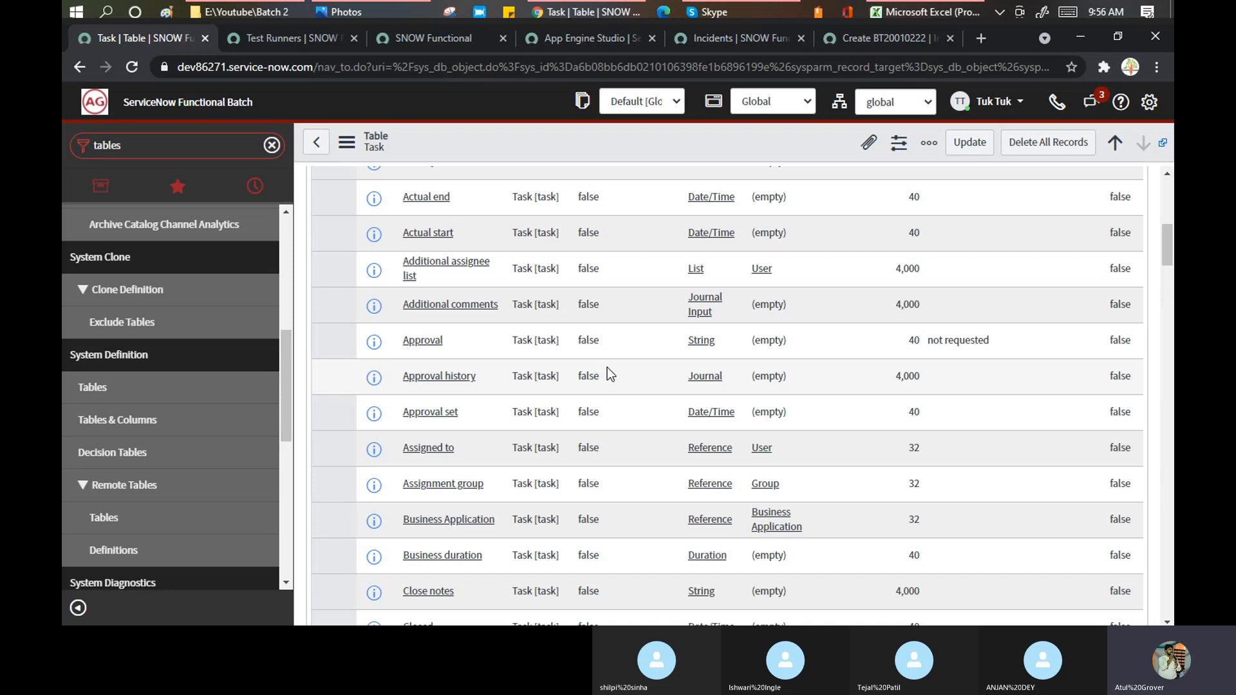
{"action": "scroll", "coordinate": [617, 358], "scroll_direction": "down", "scroll_amount": 4}
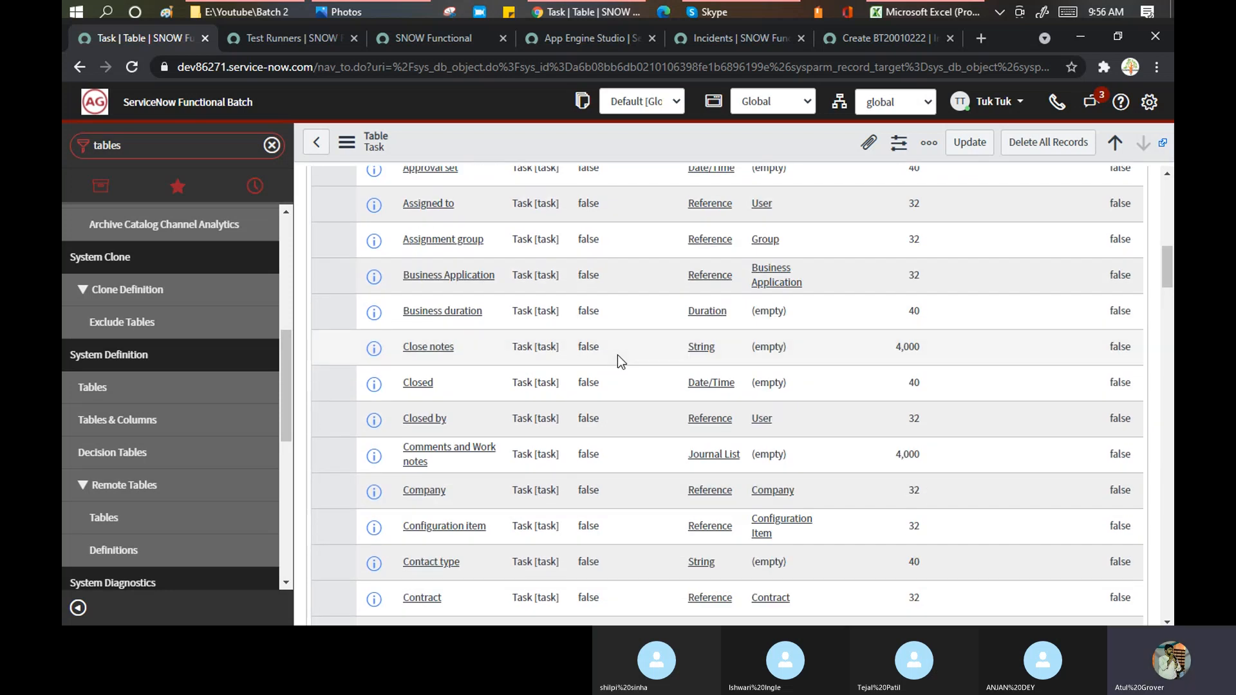
{"action": "scroll", "coordinate": [618, 357], "scroll_direction": "down", "scroll_amount": 3}
{"action": "scroll", "coordinate": [618, 358], "scroll_direction": "down", "scroll_amount": 2}
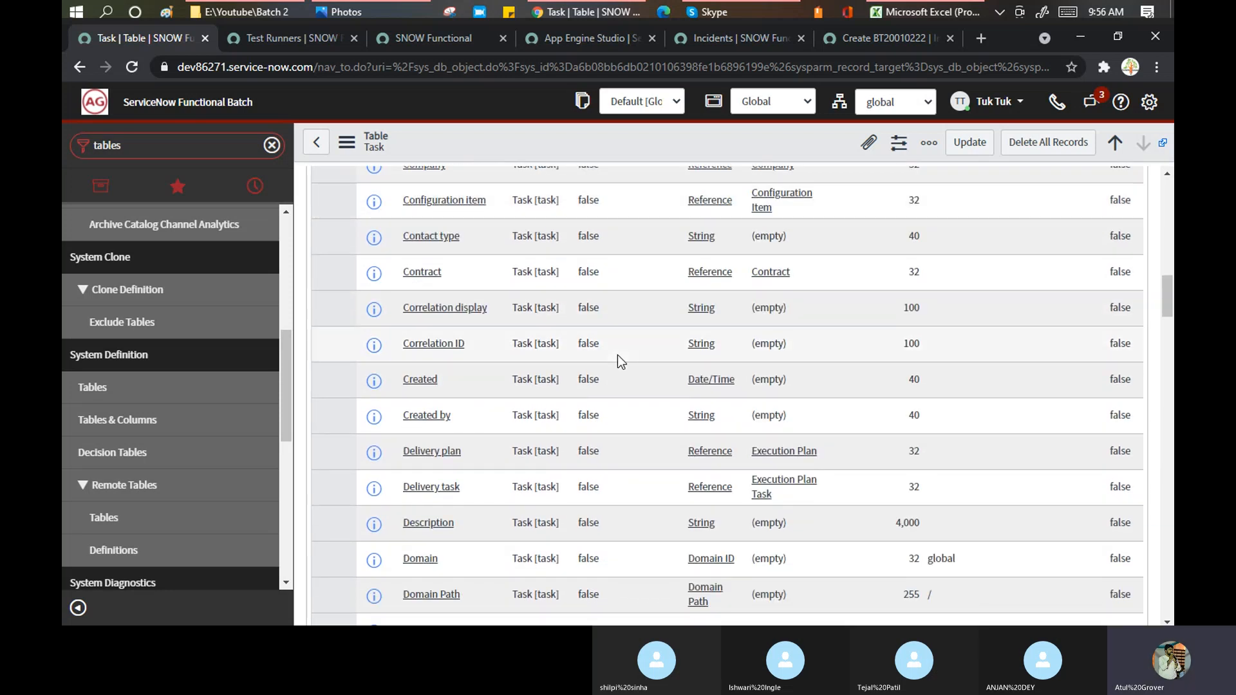
{"action": "scroll", "coordinate": [617, 354], "scroll_direction": "down", "scroll_amount": 5}
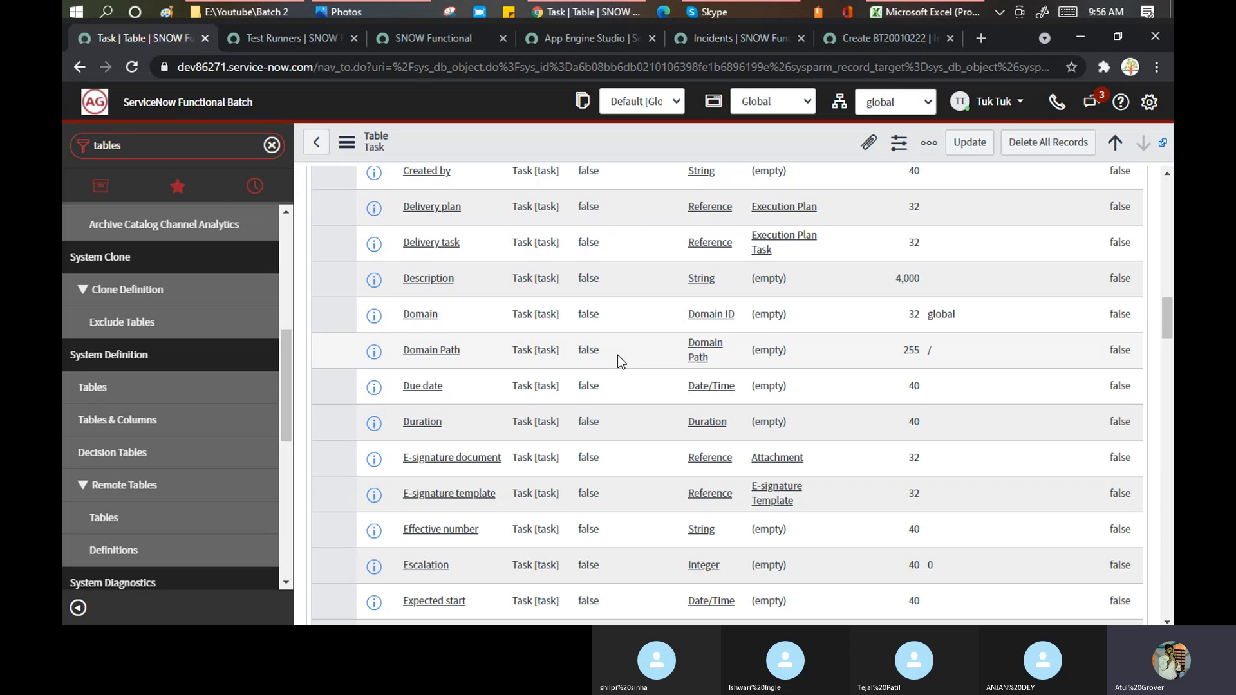
{"action": "scroll", "coordinate": [619, 362], "scroll_direction": "down", "scroll_amount": 2}
{"action": "scroll", "coordinate": [617, 355], "scroll_direction": "down", "scroll_amount": 3}
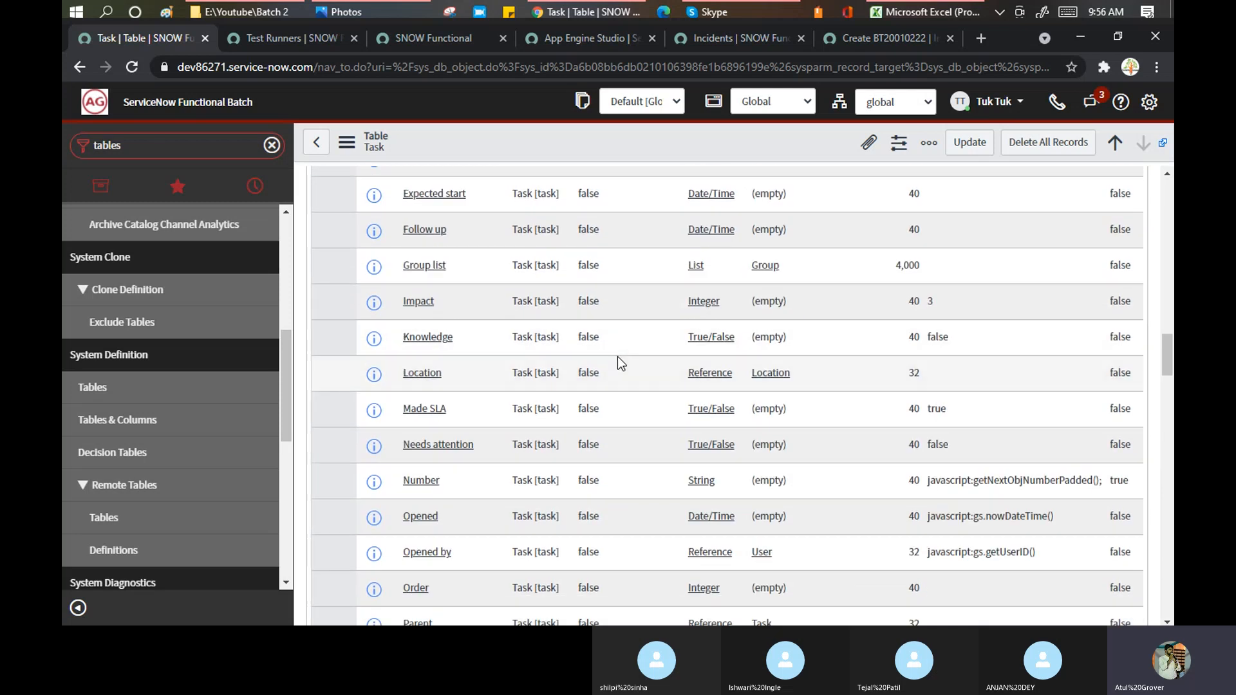
{"action": "scroll", "coordinate": [617, 356], "scroll_direction": "down", "scroll_amount": 3}
{"action": "scroll", "coordinate": [617, 357], "scroll_direction": "down", "scroll_amount": 4}
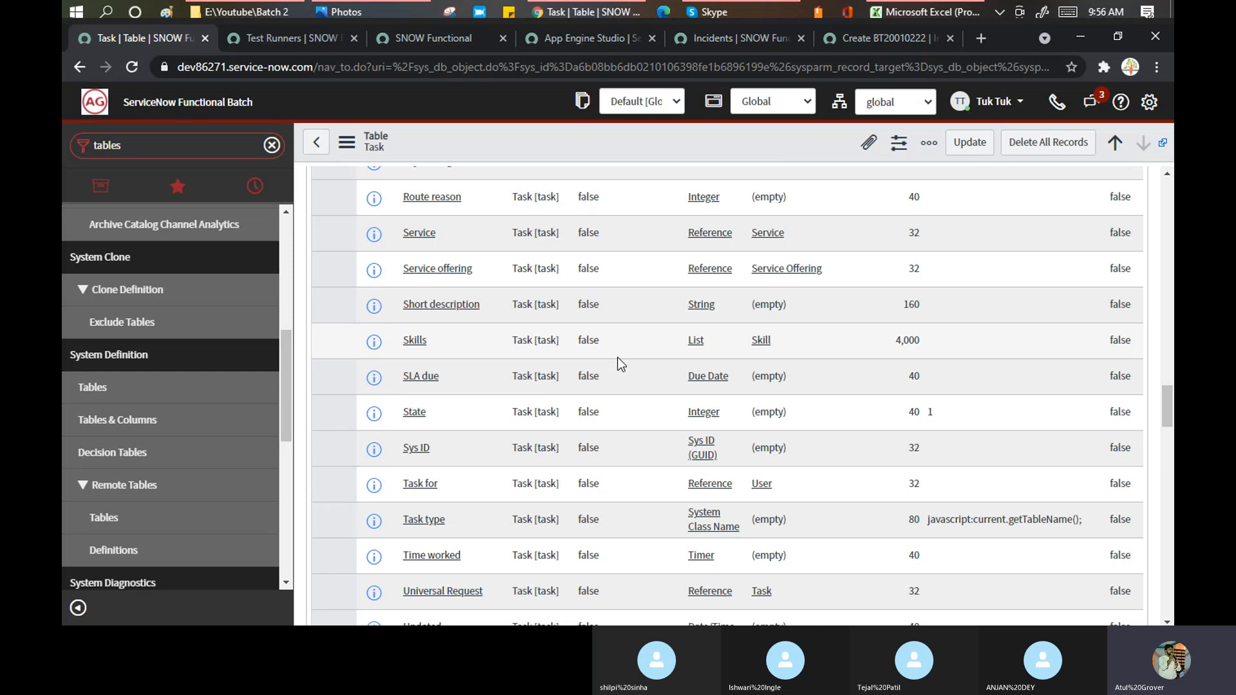
{"action": "scroll", "coordinate": [617, 357], "scroll_direction": "down", "scroll_amount": 6}
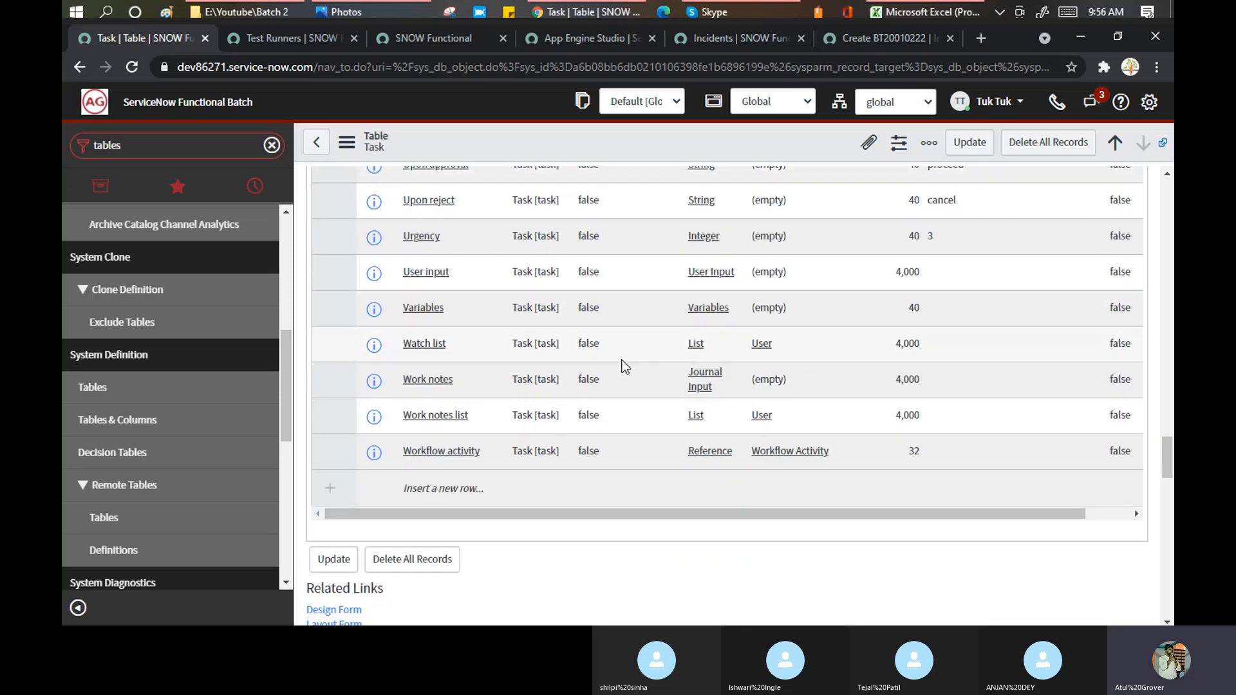
{"action": "scroll", "coordinate": [624, 366], "scroll_direction": "down", "scroll_amount": 5}
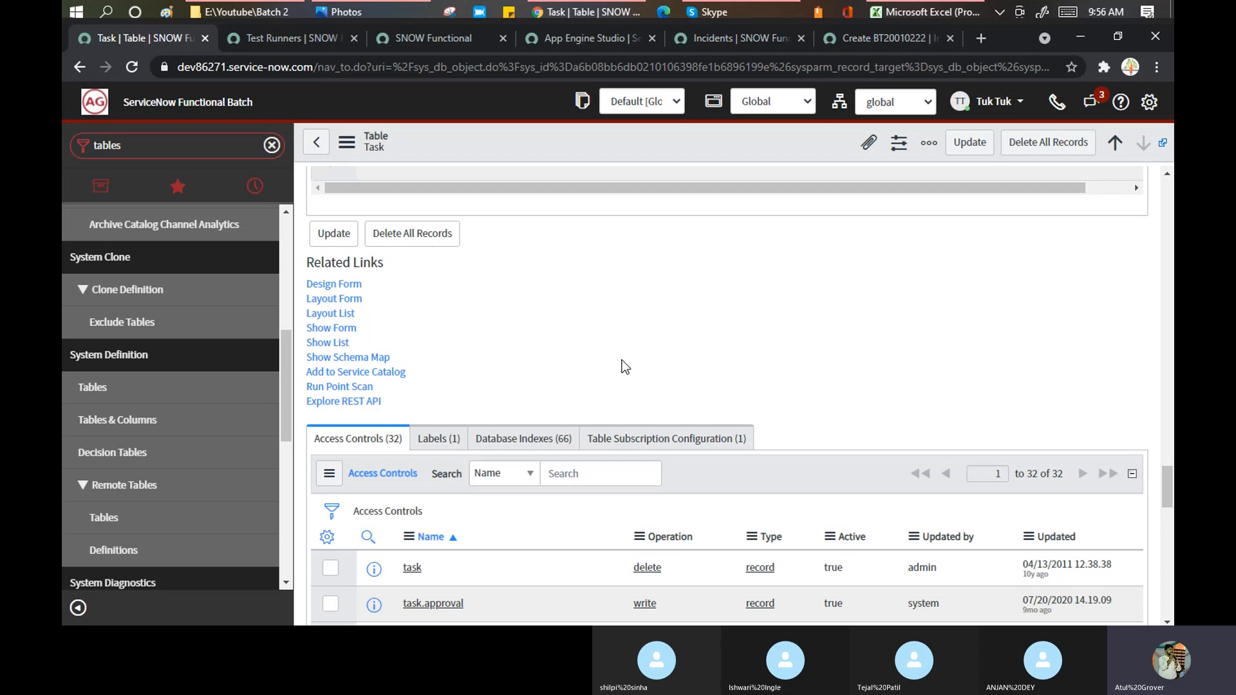
Switch to the Skype call, open its chat and review the PDF documents and topic list shared yesterday.
{"action": "left_click", "coordinate": [735, 12]}
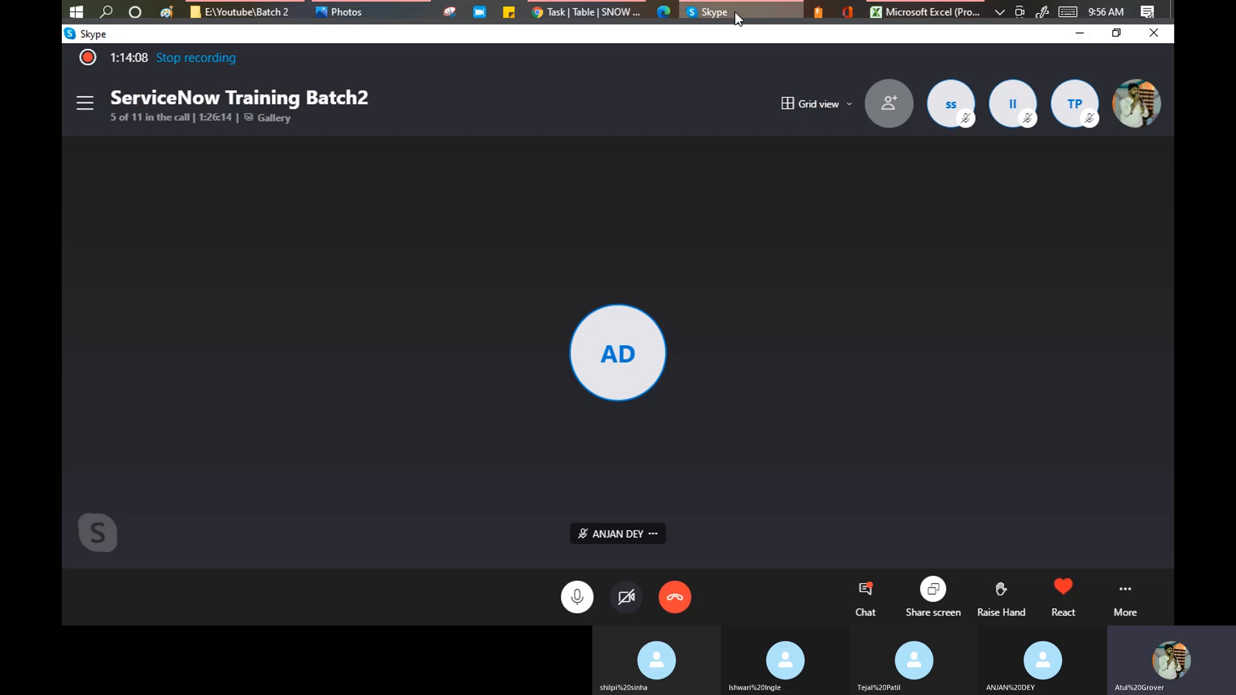
{"action": "left_click", "coordinate": [865, 591]}
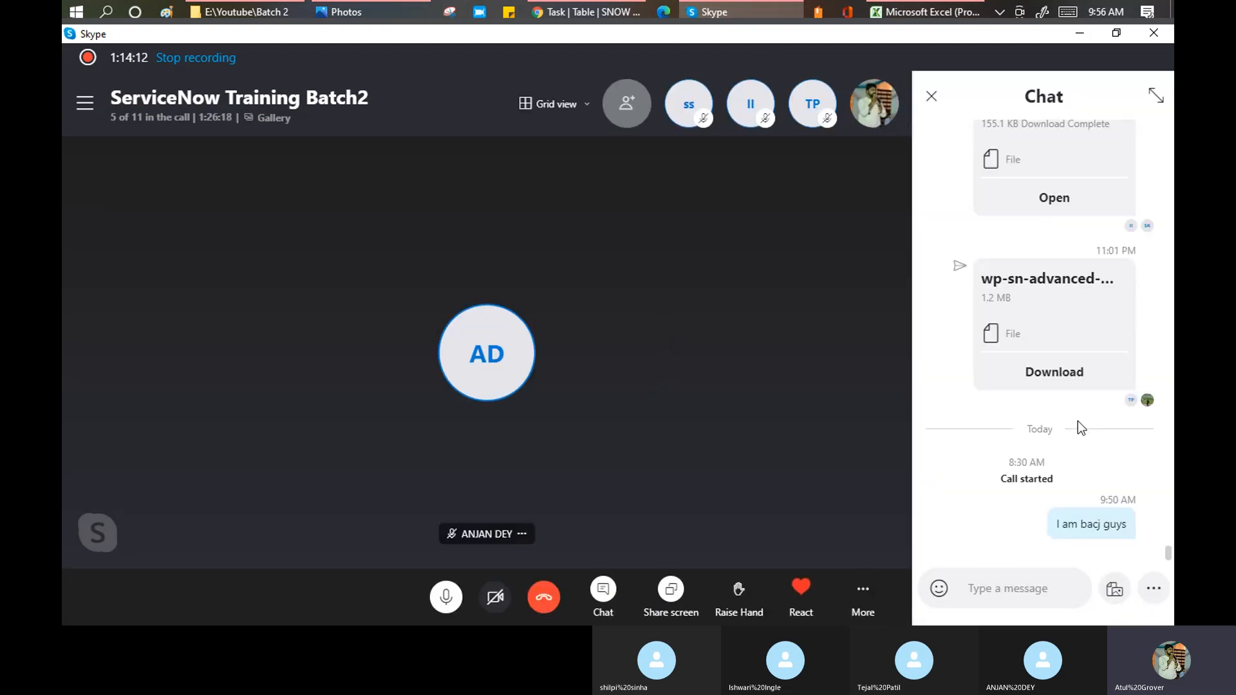
{"action": "scroll", "coordinate": [1055, 397], "scroll_direction": "up", "scroll_amount": 3}
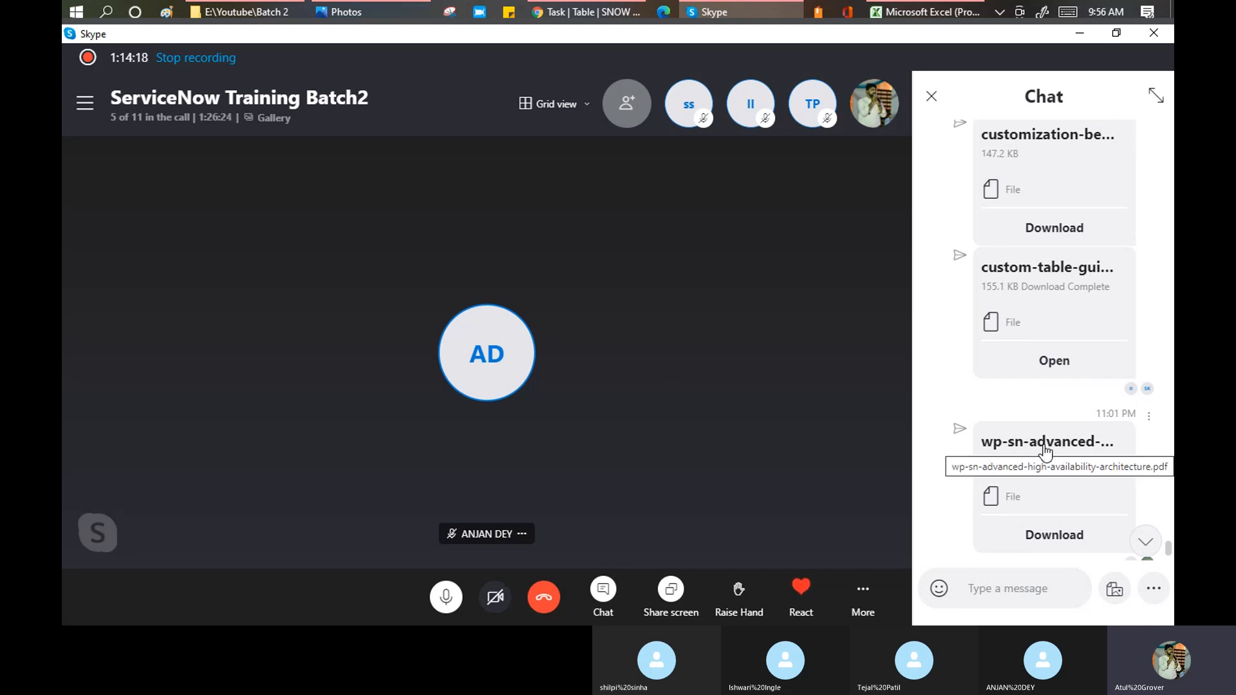
{"action": "scroll", "coordinate": [1044, 450], "scroll_direction": "up", "scroll_amount": 1}
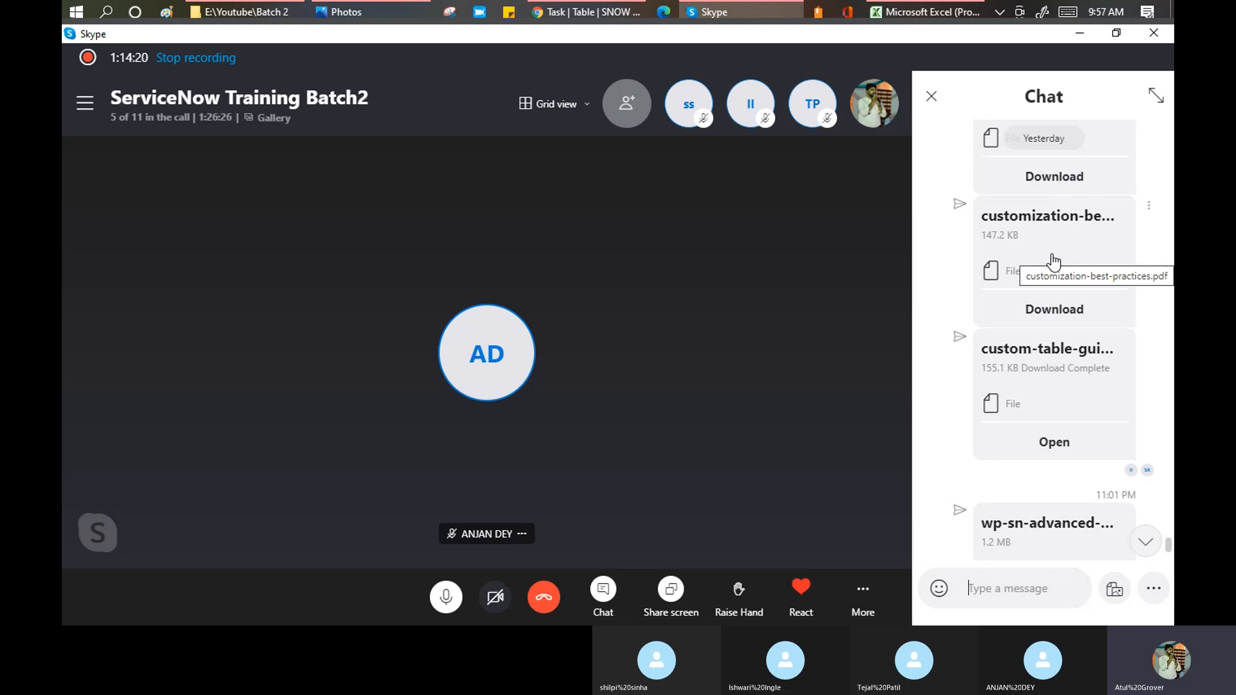
{"action": "scroll", "coordinate": [1050, 260], "scroll_direction": "up", "scroll_amount": 4}
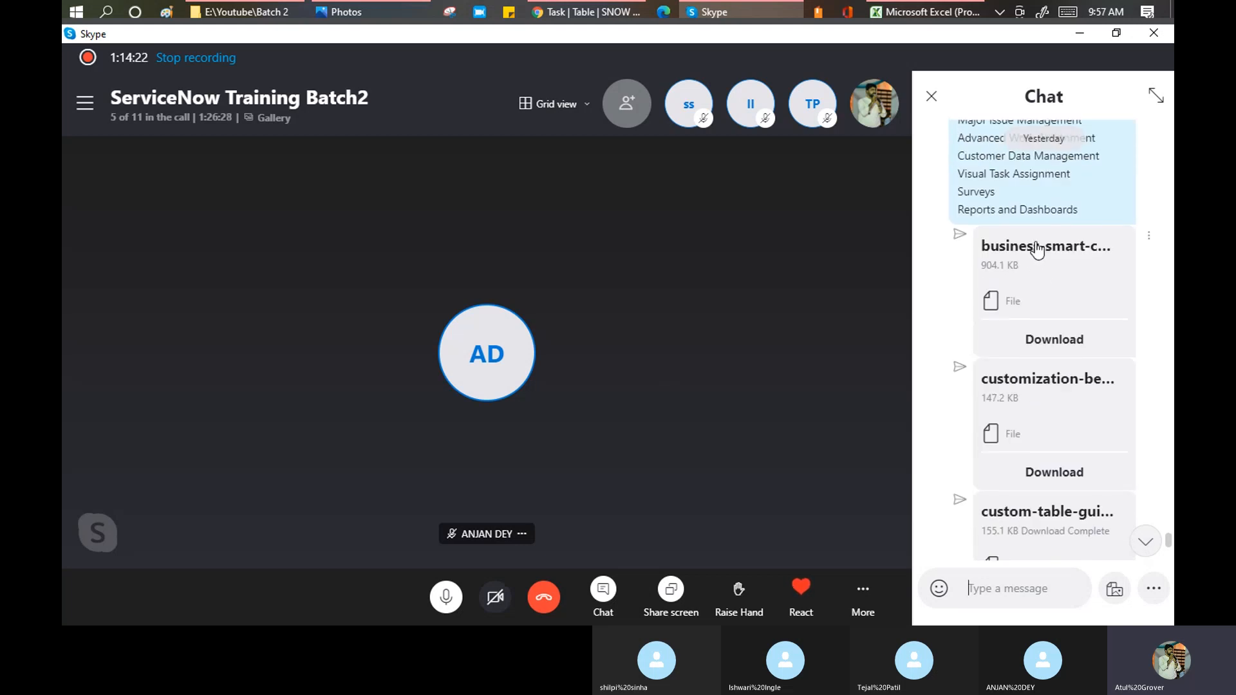
{"action": "scroll", "coordinate": [985, 303], "scroll_direction": "up", "scroll_amount": 2}
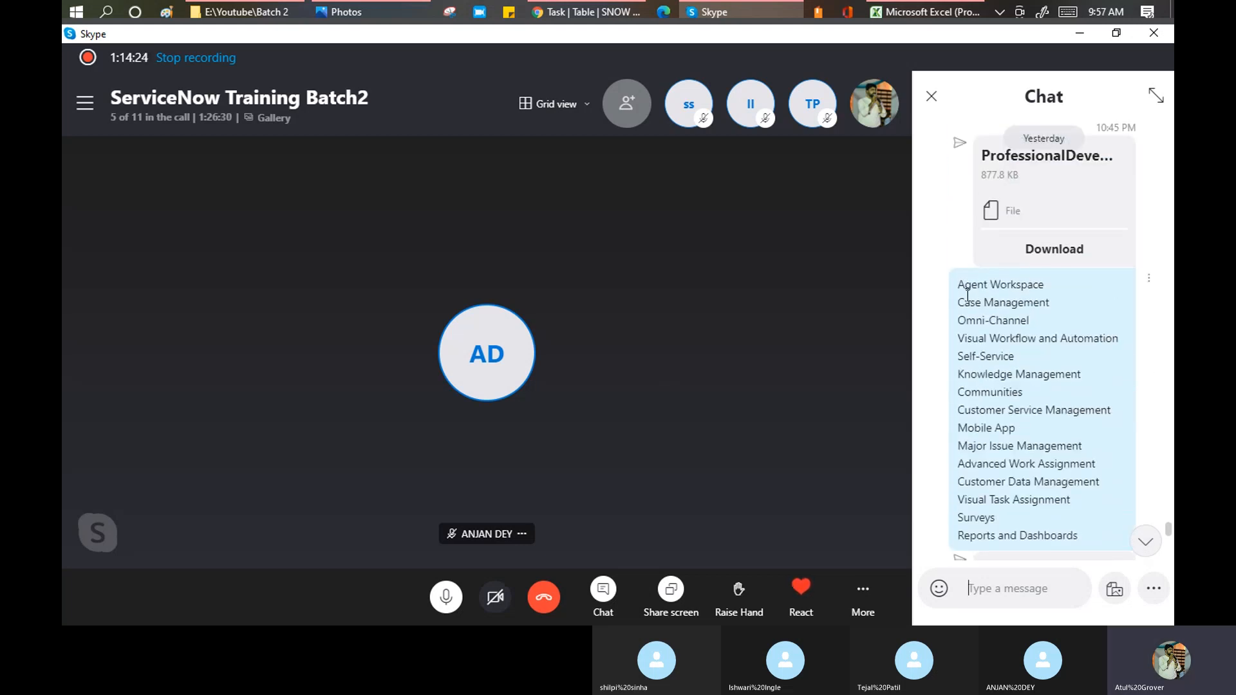
{"action": "scroll", "coordinate": [961, 286], "scroll_direction": "up", "scroll_amount": 2}
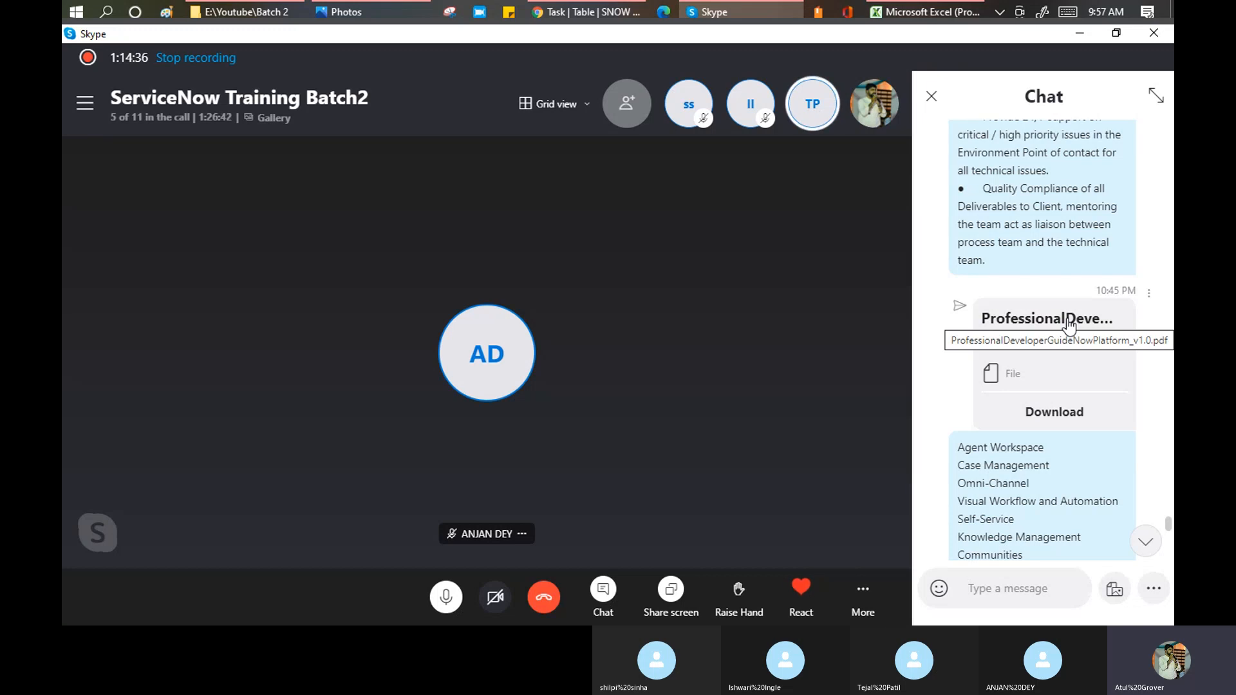
{"action": "scroll", "coordinate": [1068, 327], "scroll_direction": "down", "scroll_amount": 3}
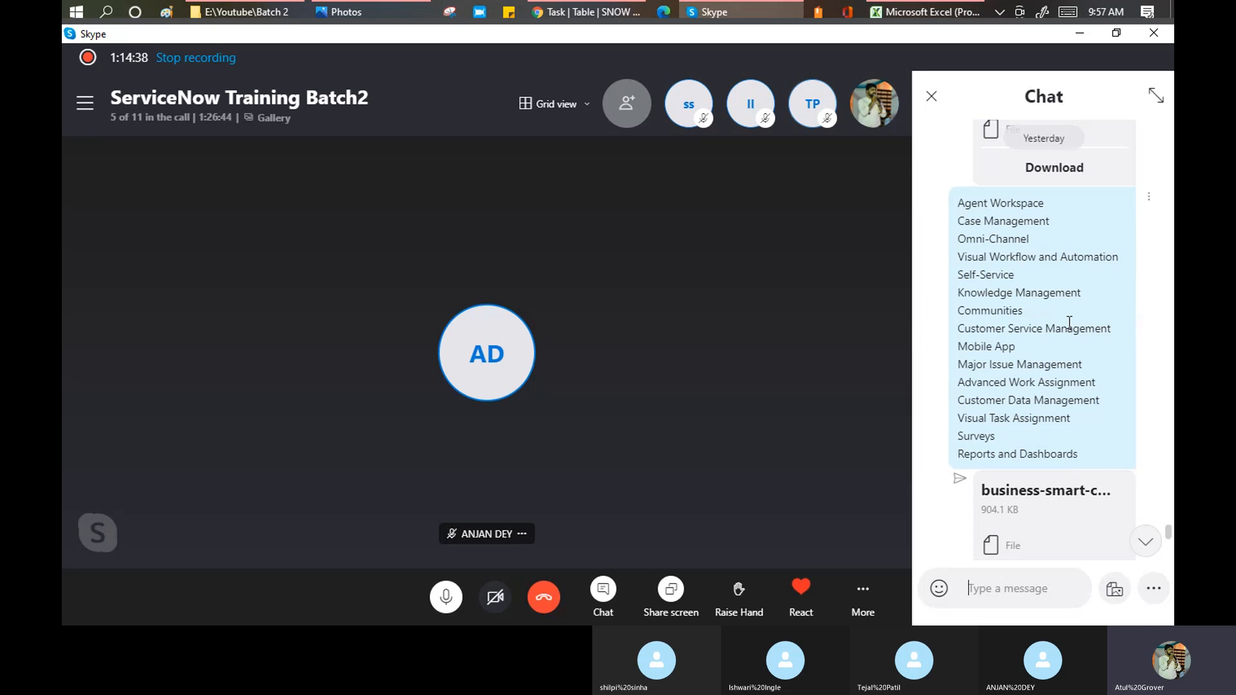
{"action": "scroll", "coordinate": [1070, 332], "scroll_direction": "down", "scroll_amount": 3}
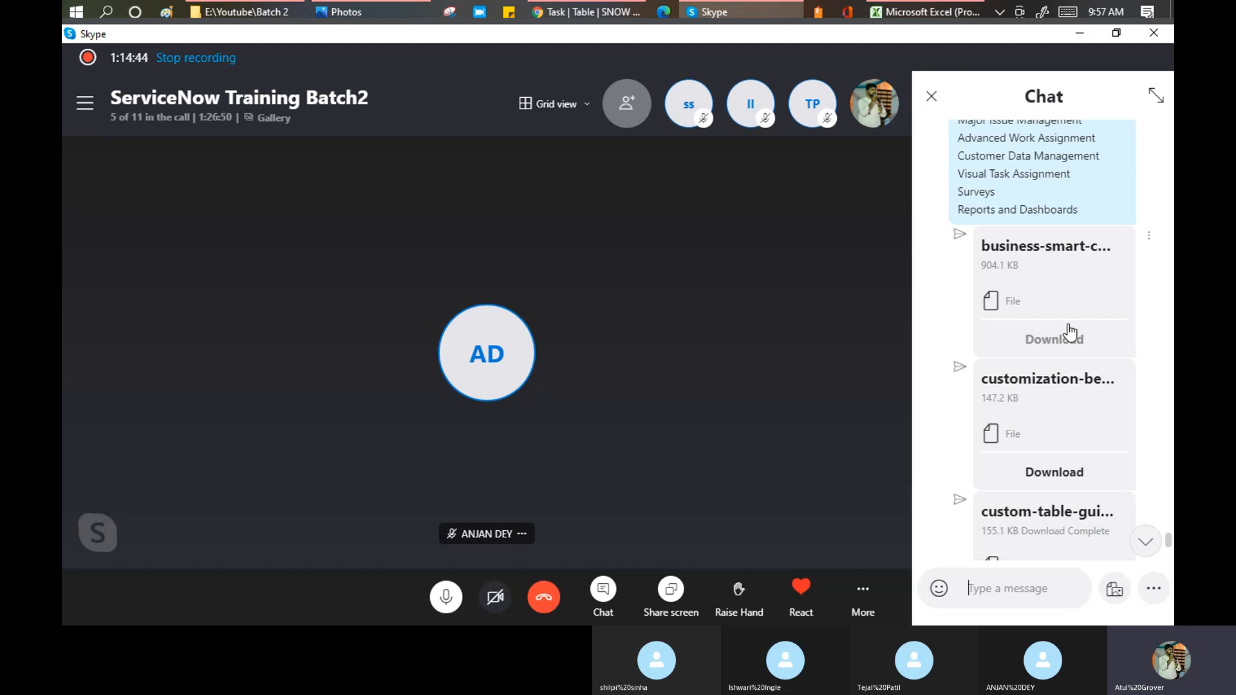
{"action": "scroll", "coordinate": [1068, 331], "scroll_direction": "down", "scroll_amount": 5}
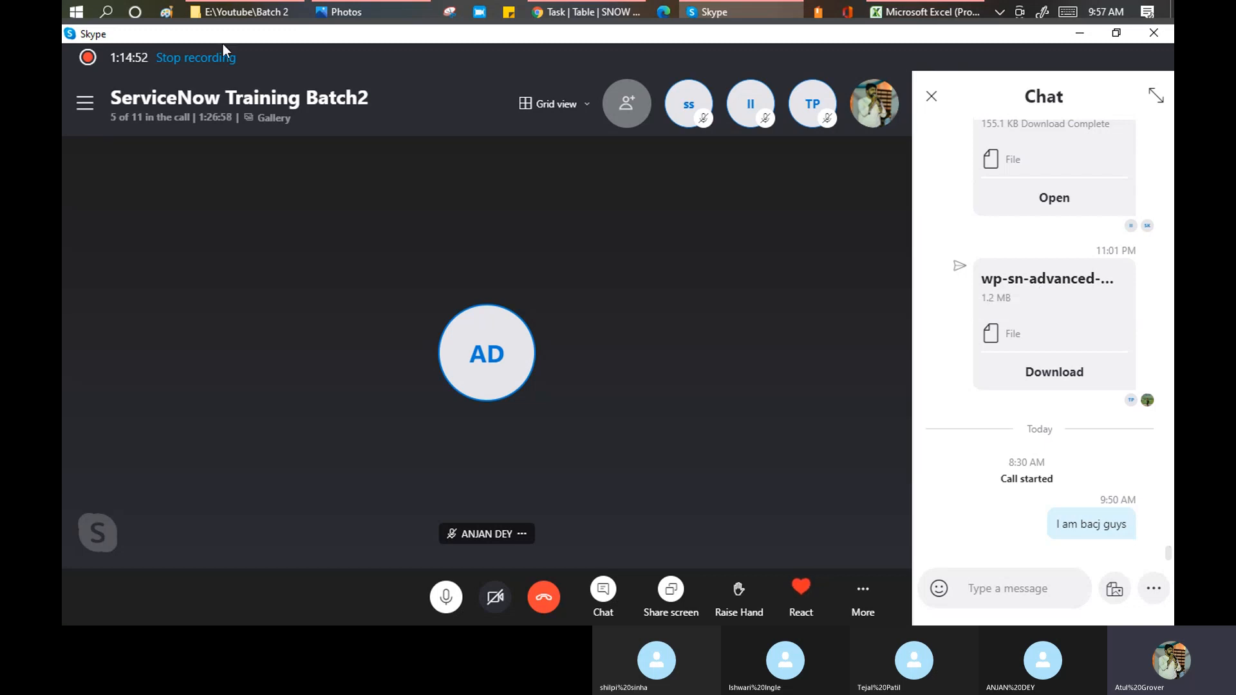
Switch to File Explorer, open the Downloads folder and select the wp-sn-advanced-high-availability-architecture PDF.
{"action": "left_click", "coordinate": [240, 14]}
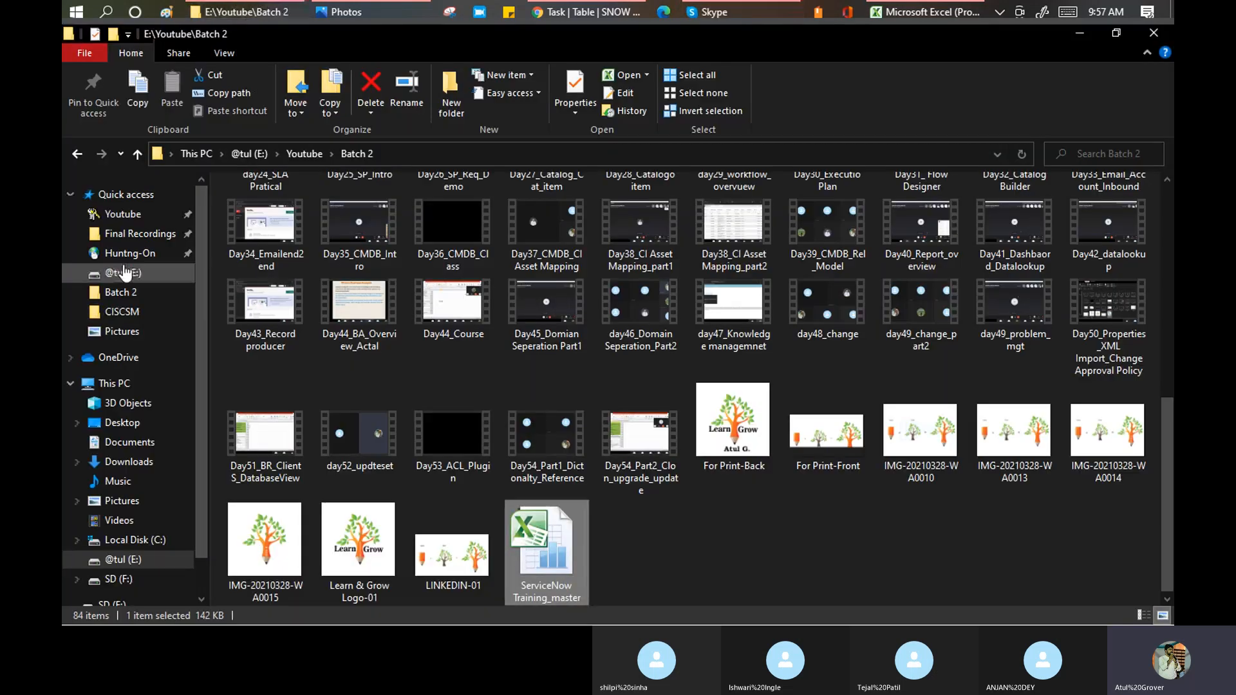
{"action": "left_click", "coordinate": [127, 462]}
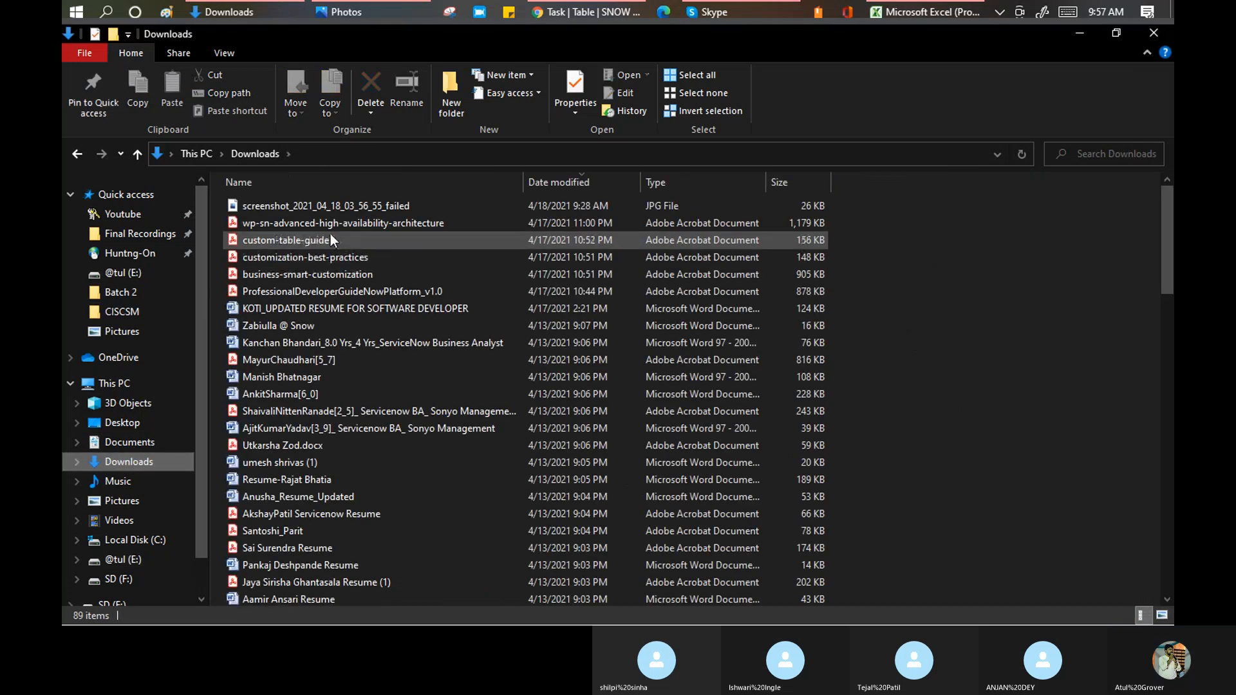
{"action": "left_click", "coordinate": [325, 223]}
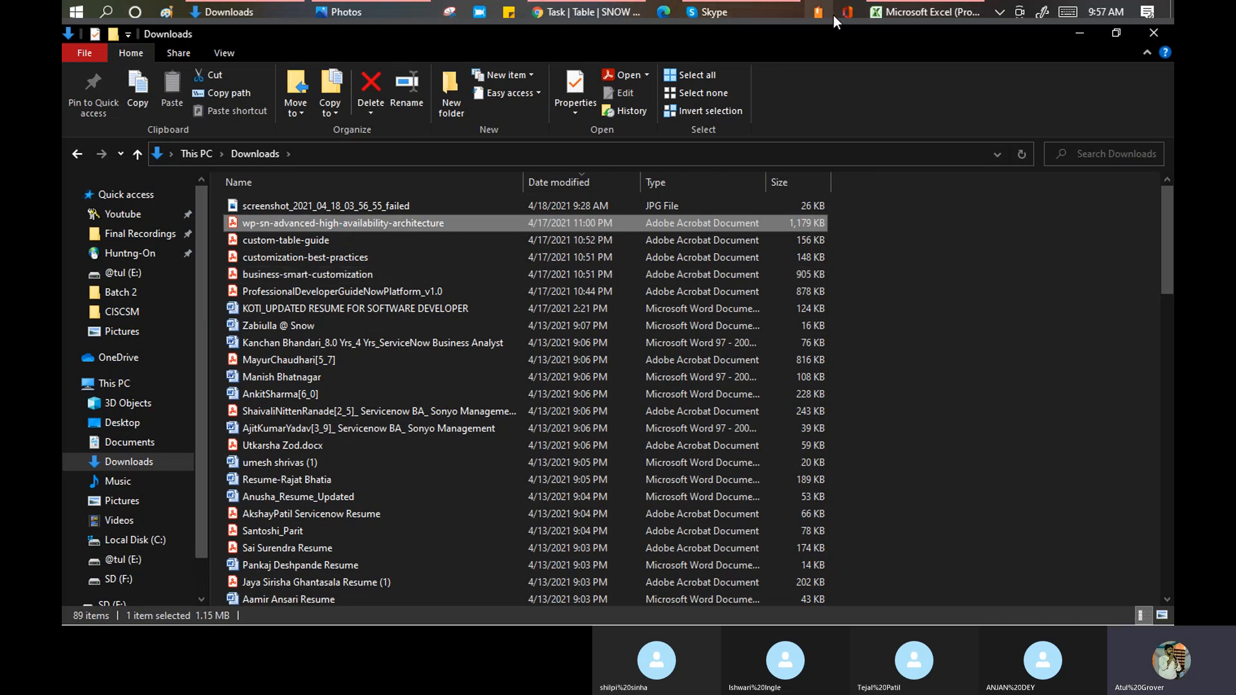
Switch to the ServiceNow Training_master workbook in Excel and copy the Application Scope / Custom App cell's green formatting onto ATF Overview.
{"action": "mouse_move", "coordinate": [749, 14]}
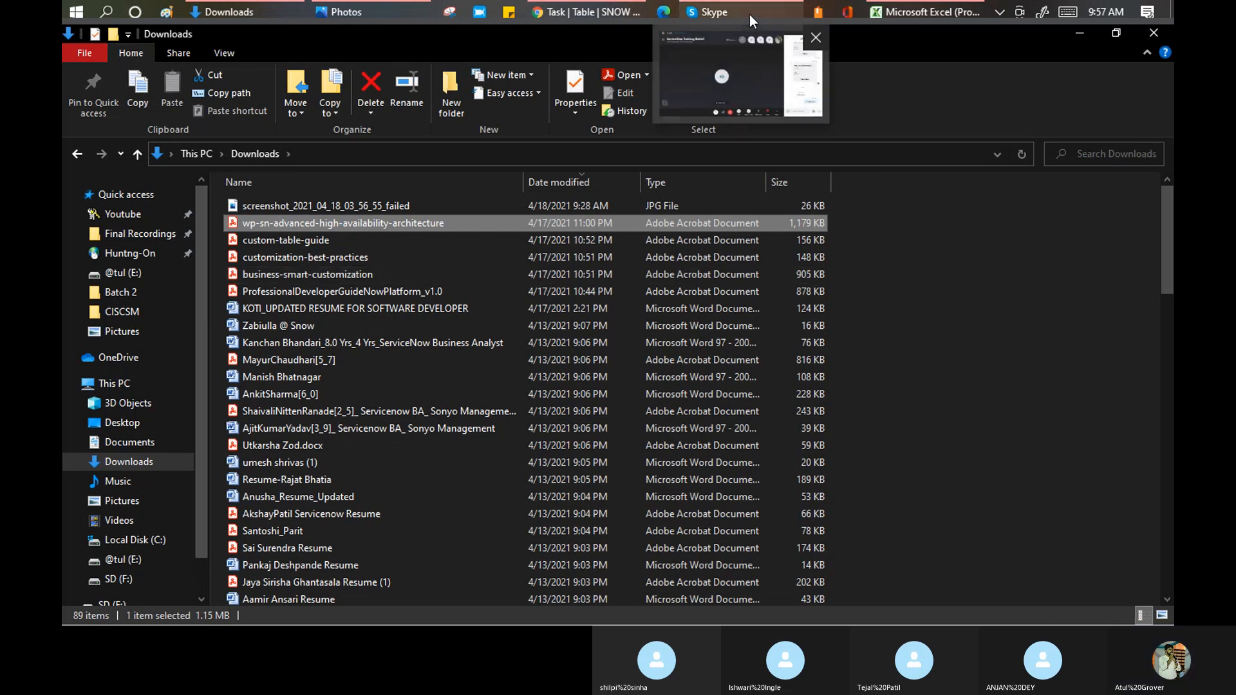
{"action": "left_click", "coordinate": [903, 15]}
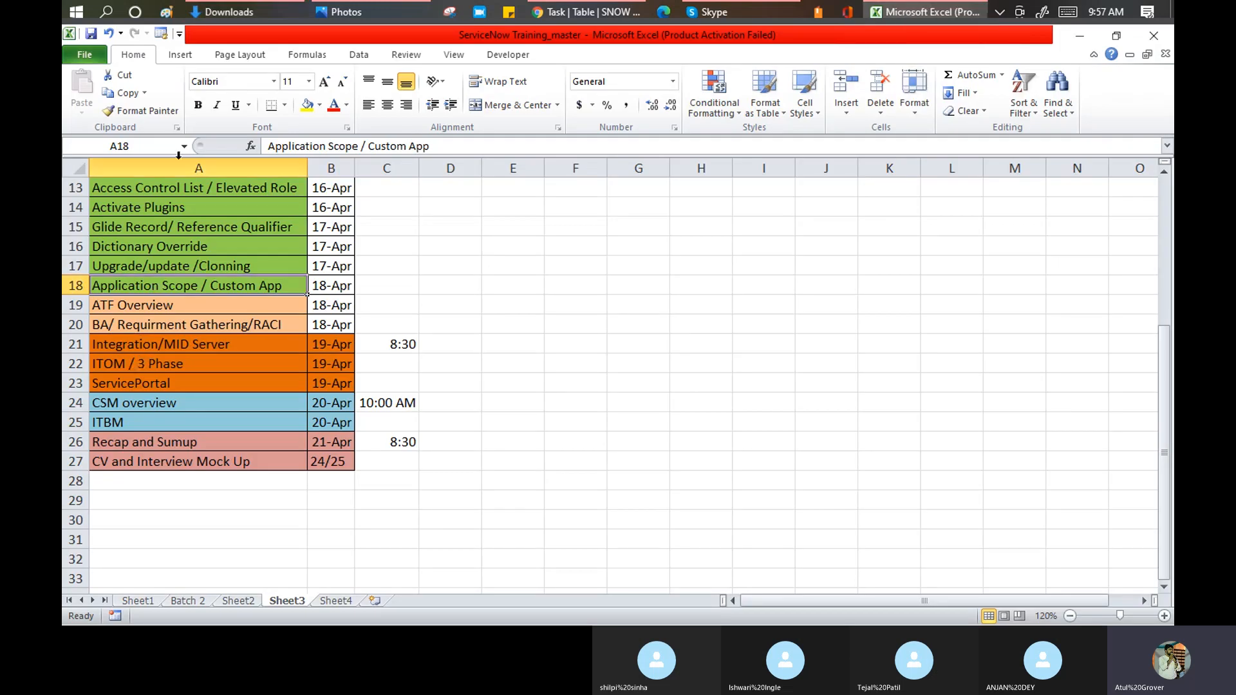
{"action": "left_click", "coordinate": [138, 111]}
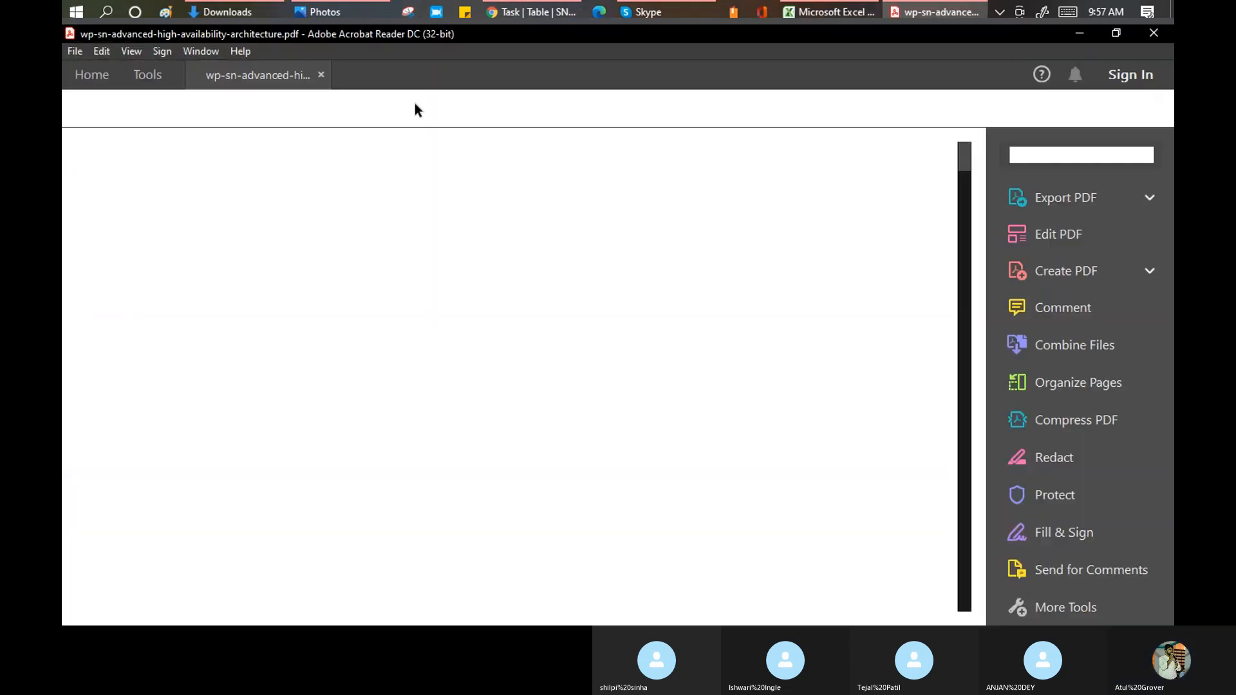
{"action": "left_click", "coordinate": [814, 14]}
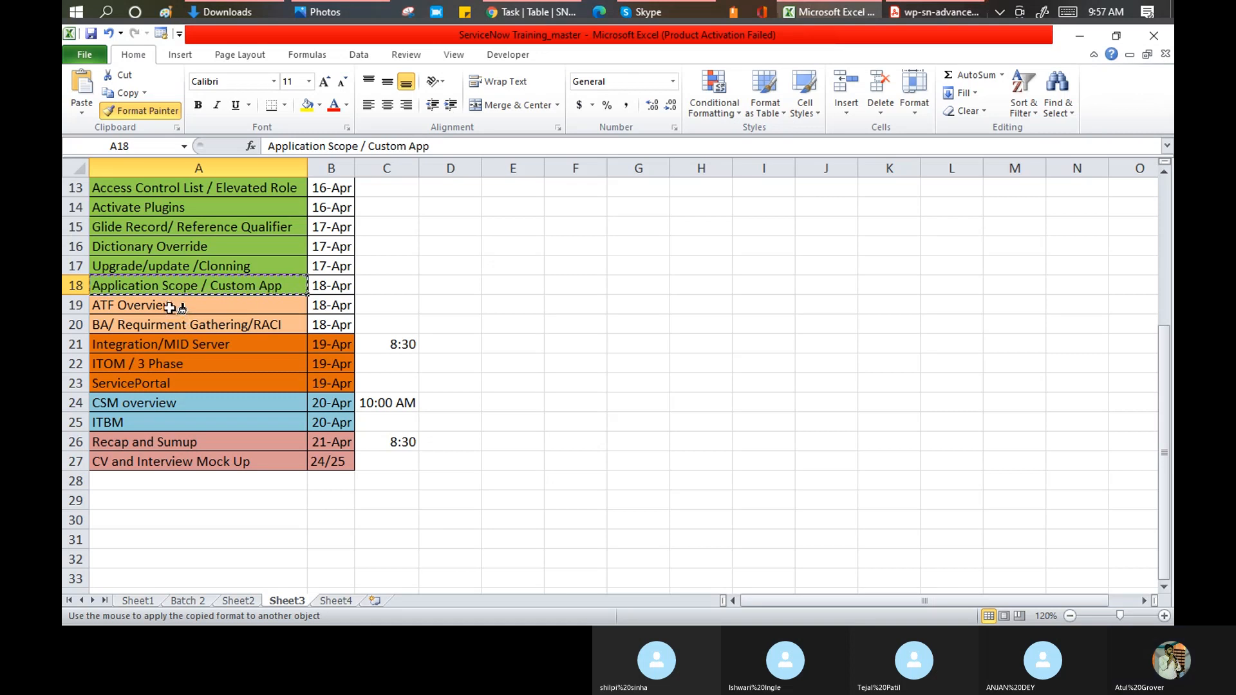
{"action": "left_click", "coordinate": [169, 308]}
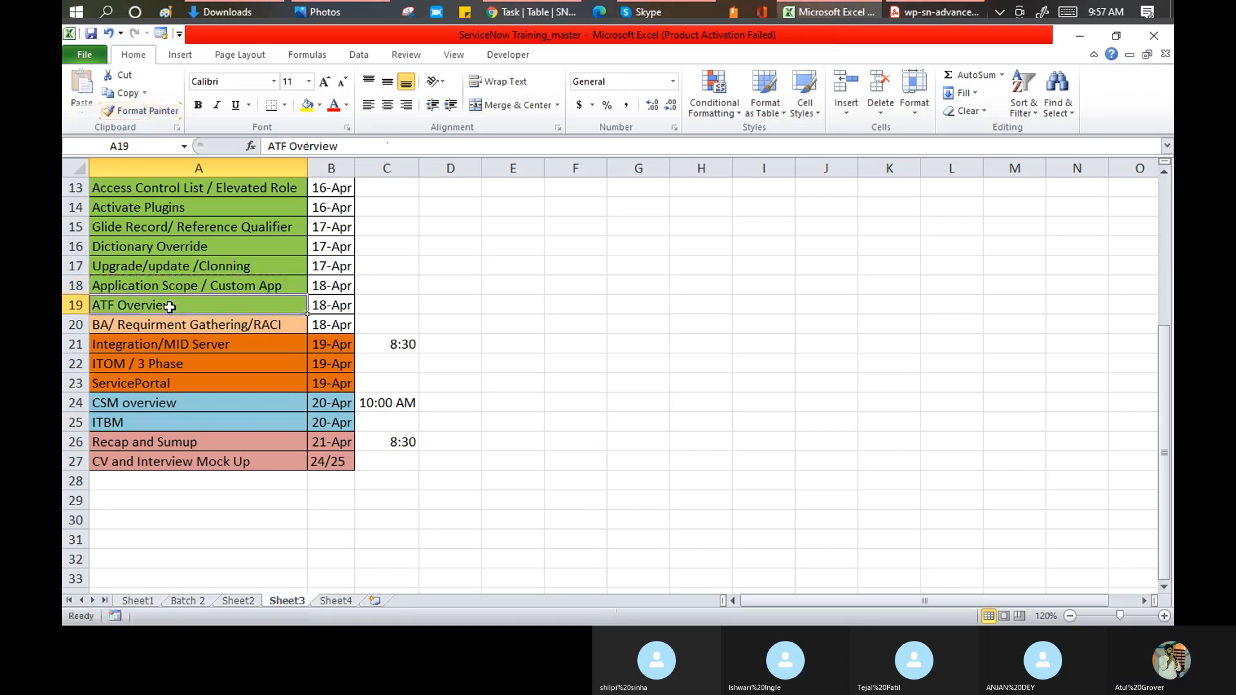
Switch to the high-availability architecture PDF in Acrobat Reader, collapse its tools pane and examine the data center map on page 5.
{"action": "left_click", "coordinate": [913, 14]}
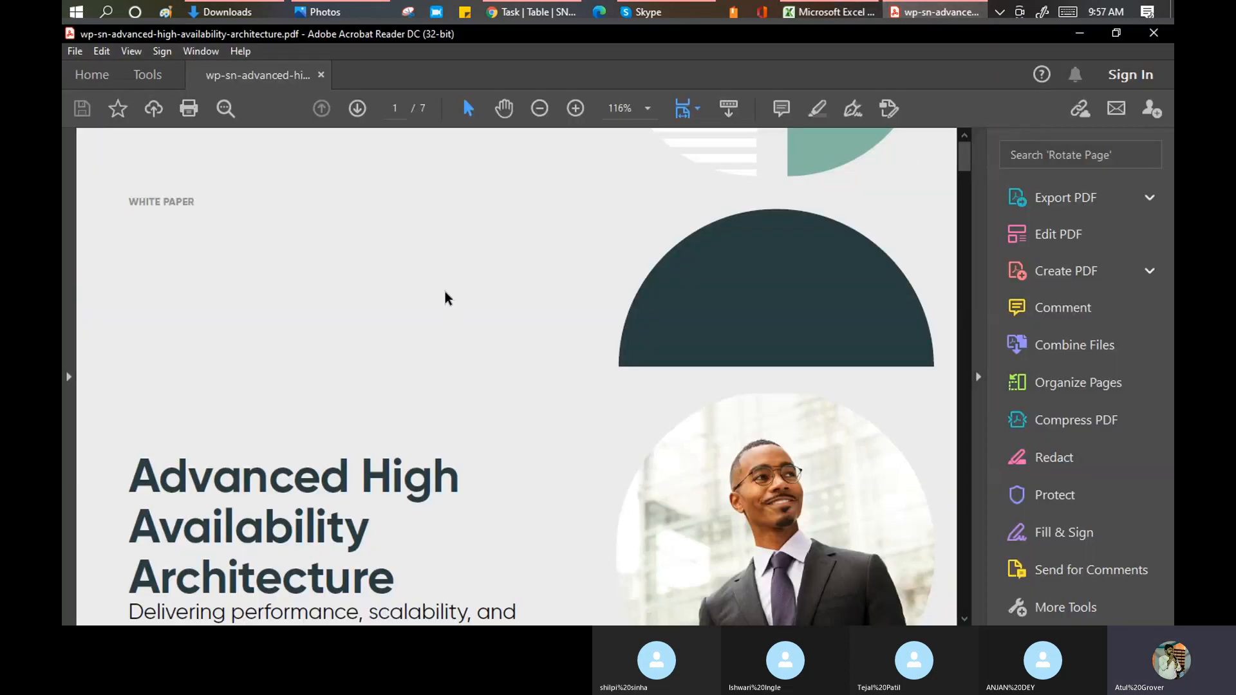
{"action": "left_click", "coordinate": [979, 380]}
{"action": "scroll", "coordinate": [445, 299], "scroll_direction": "down", "scroll_amount": 5}
{"action": "scroll", "coordinate": [445, 301], "scroll_direction": "down", "scroll_amount": 15}
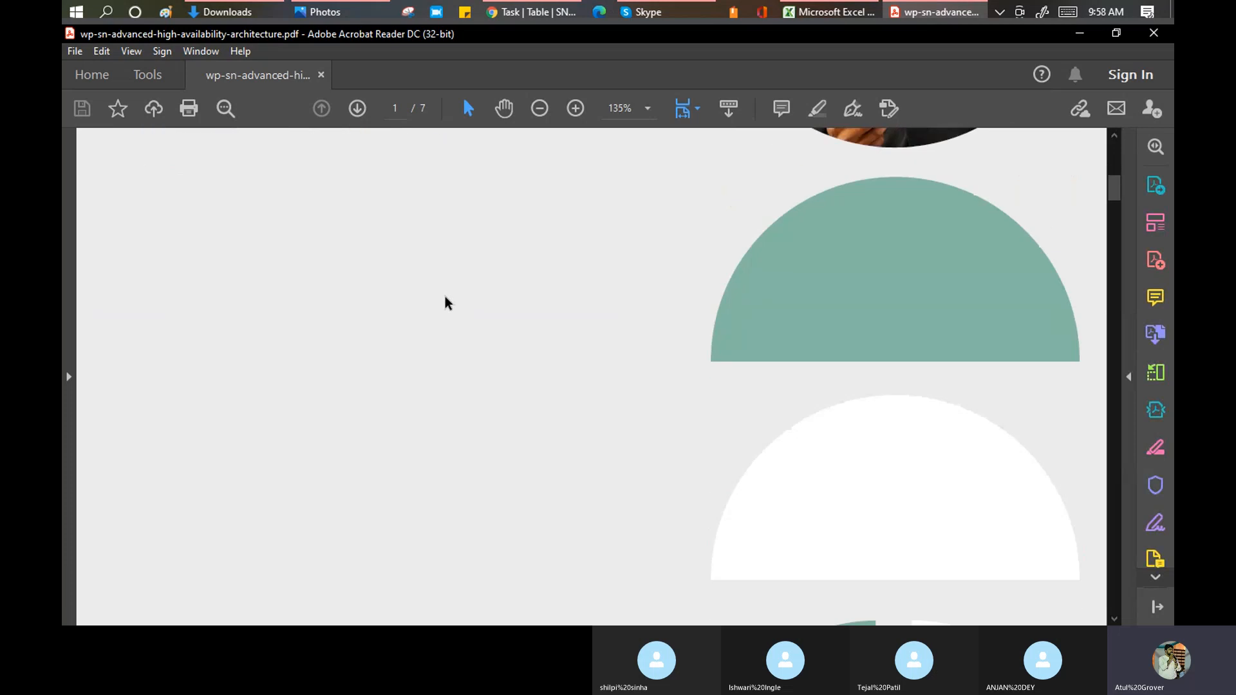
{"action": "scroll", "coordinate": [441, 309], "scroll_direction": "down", "scroll_amount": 12}
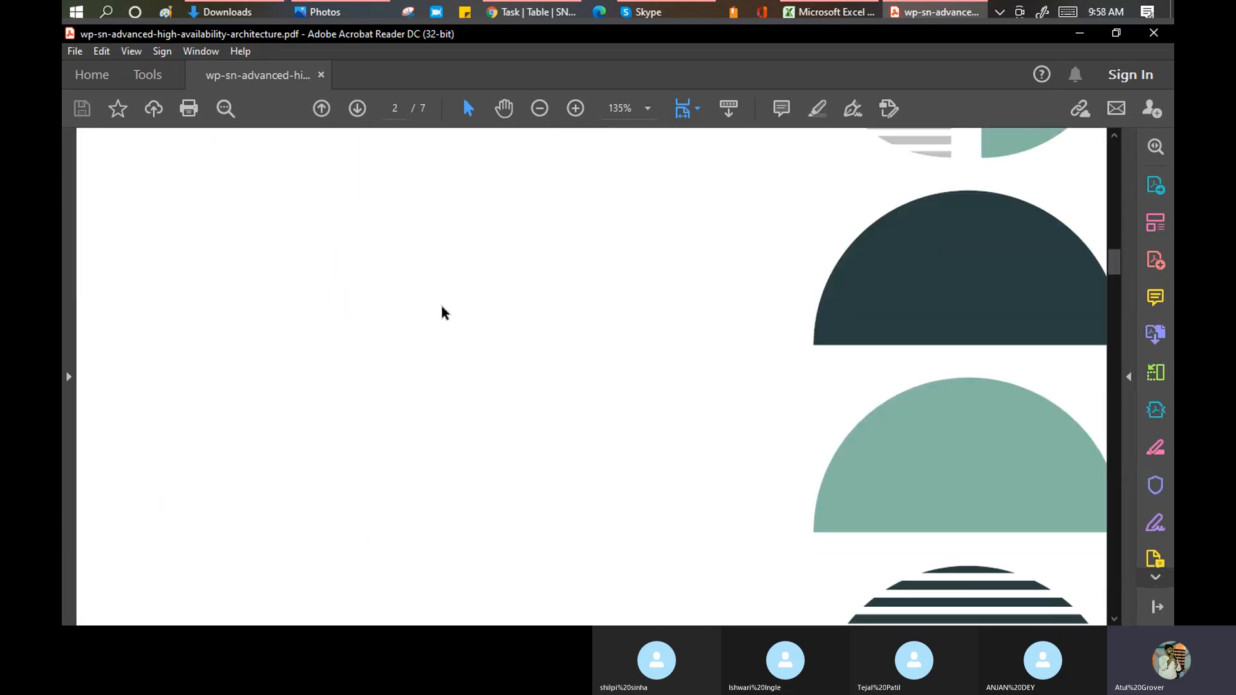
{"action": "scroll", "coordinate": [436, 322], "scroll_direction": "down", "scroll_amount": 15}
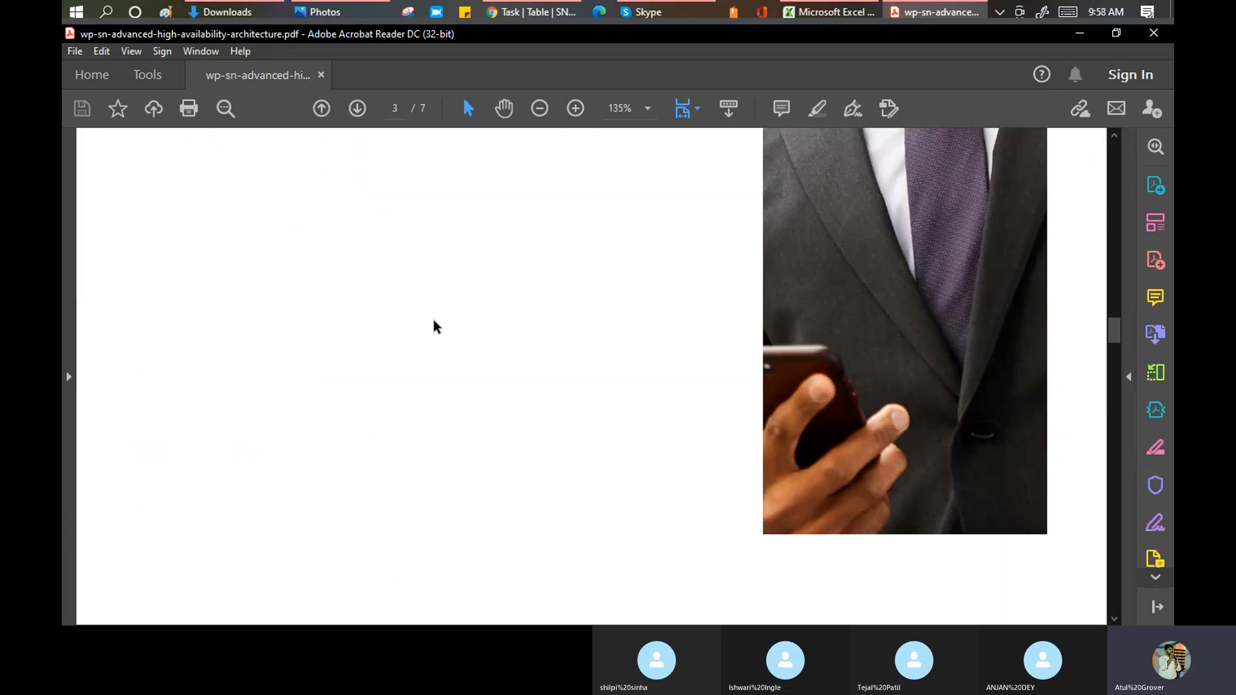
{"action": "scroll", "coordinate": [431, 329], "scroll_direction": "down", "scroll_amount": 15}
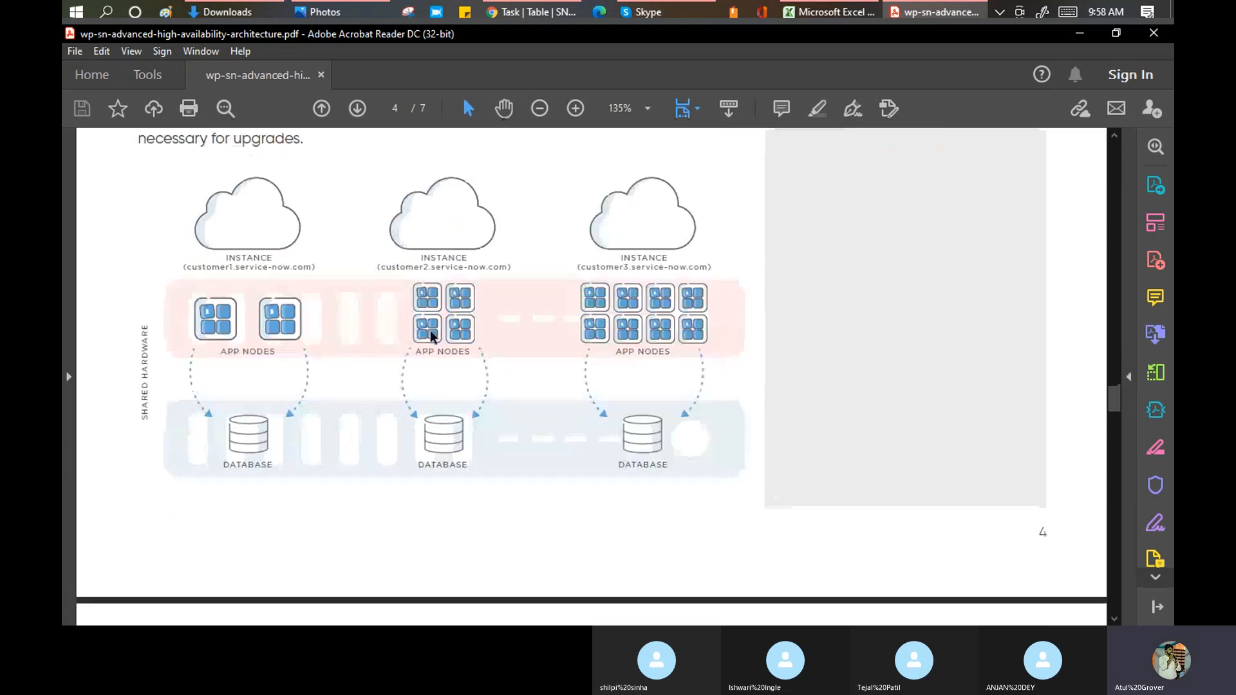
{"action": "scroll", "coordinate": [431, 335], "scroll_direction": "down", "scroll_amount": 5}
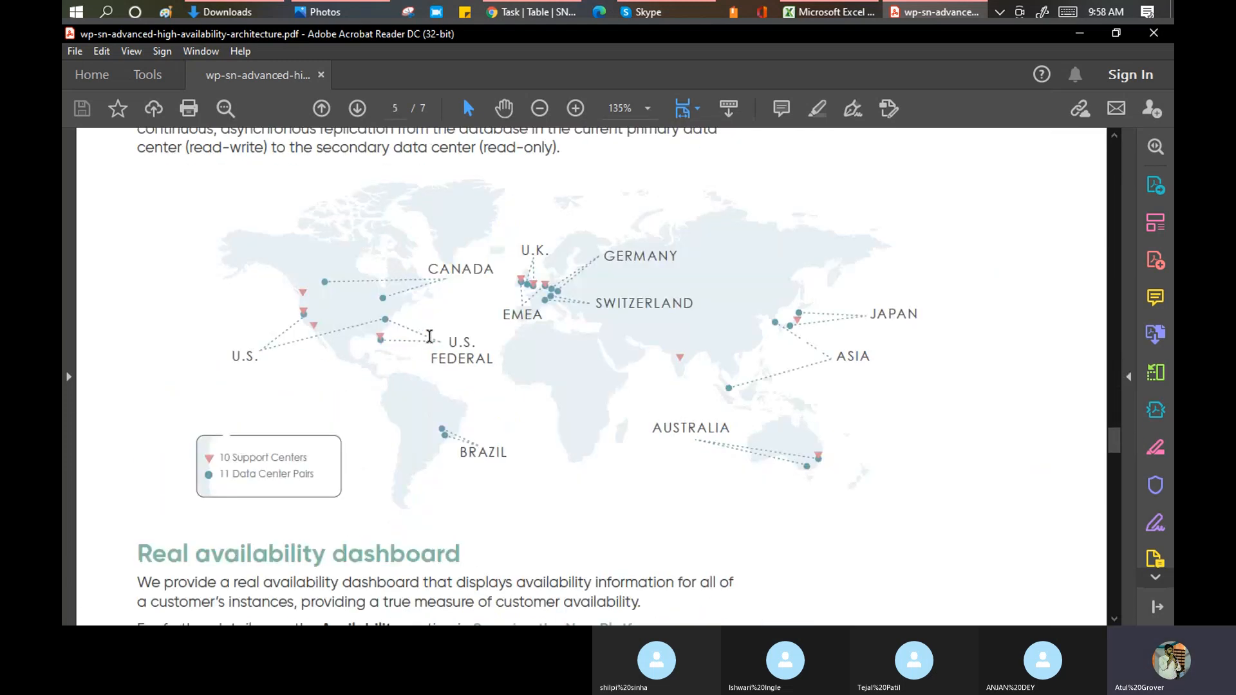
{"action": "scroll", "coordinate": [432, 336], "scroll_direction": "up", "scroll_amount": 1}
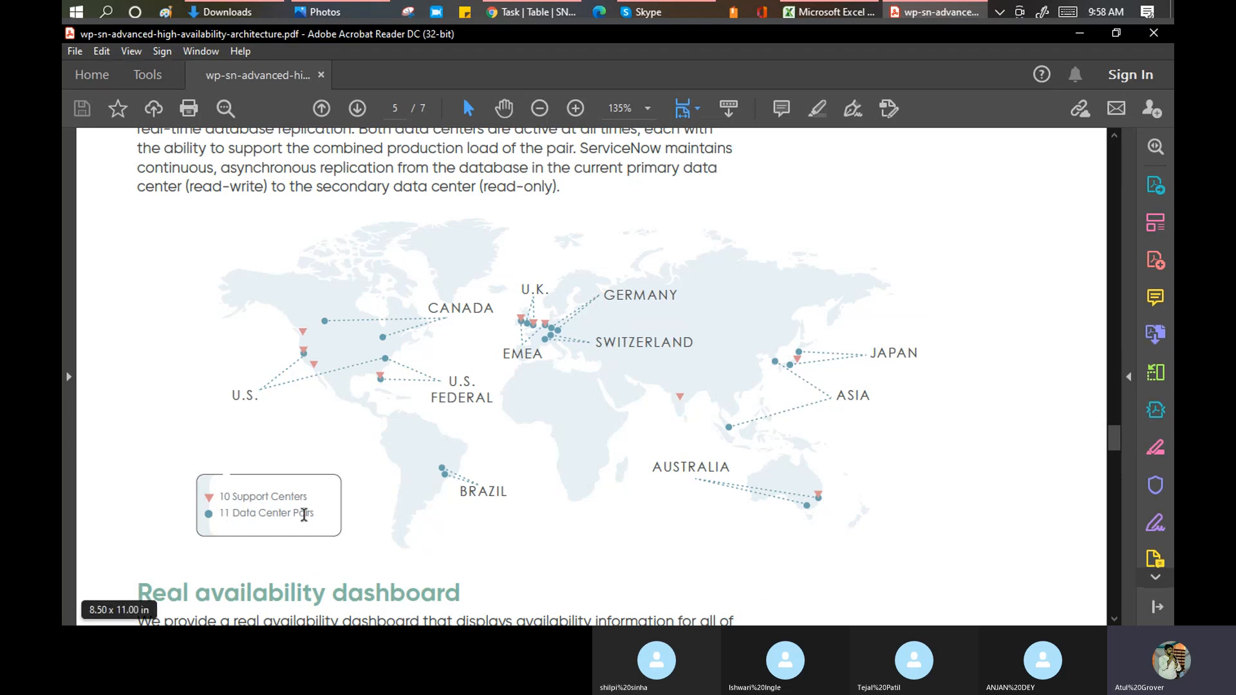
{"action": "left_click", "coordinate": [219, 497]}
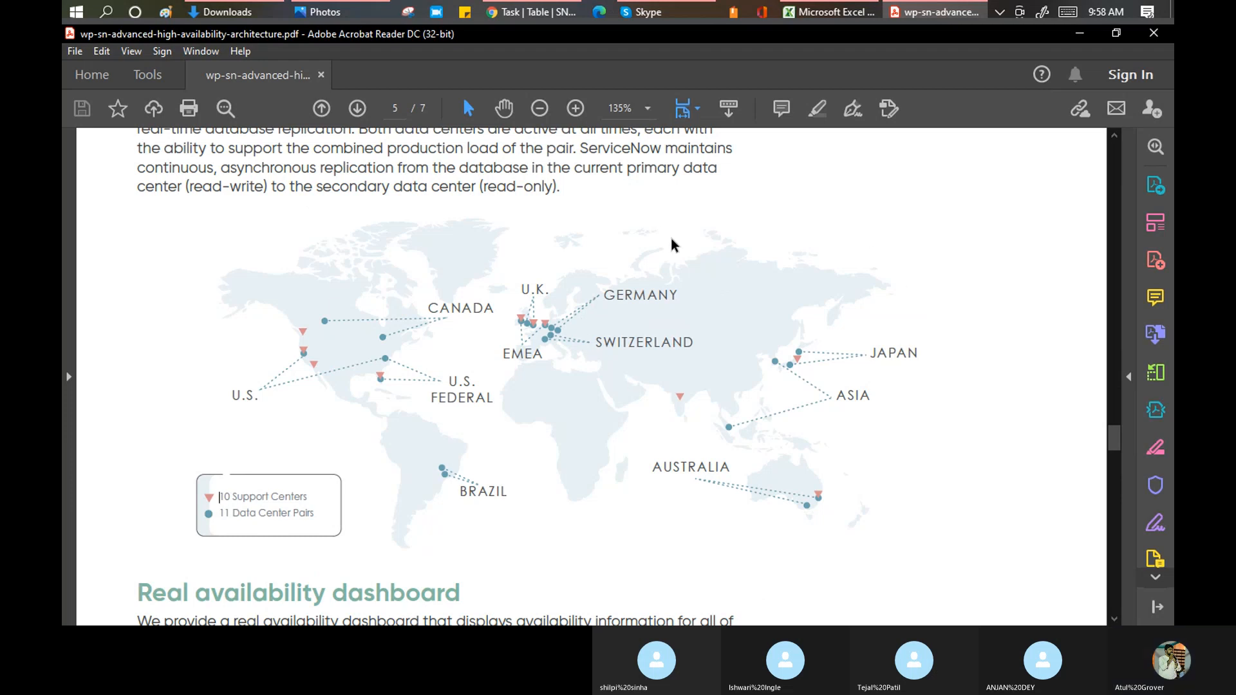
Review the Global data center pairs text and the multi-instance architecture diagram and explanation on pages 4 and 5.
{"action": "scroll", "coordinate": [671, 238], "scroll_direction": "down", "scroll_amount": 2}
{"action": "scroll", "coordinate": [671, 239], "scroll_direction": "up", "scroll_amount": 10}
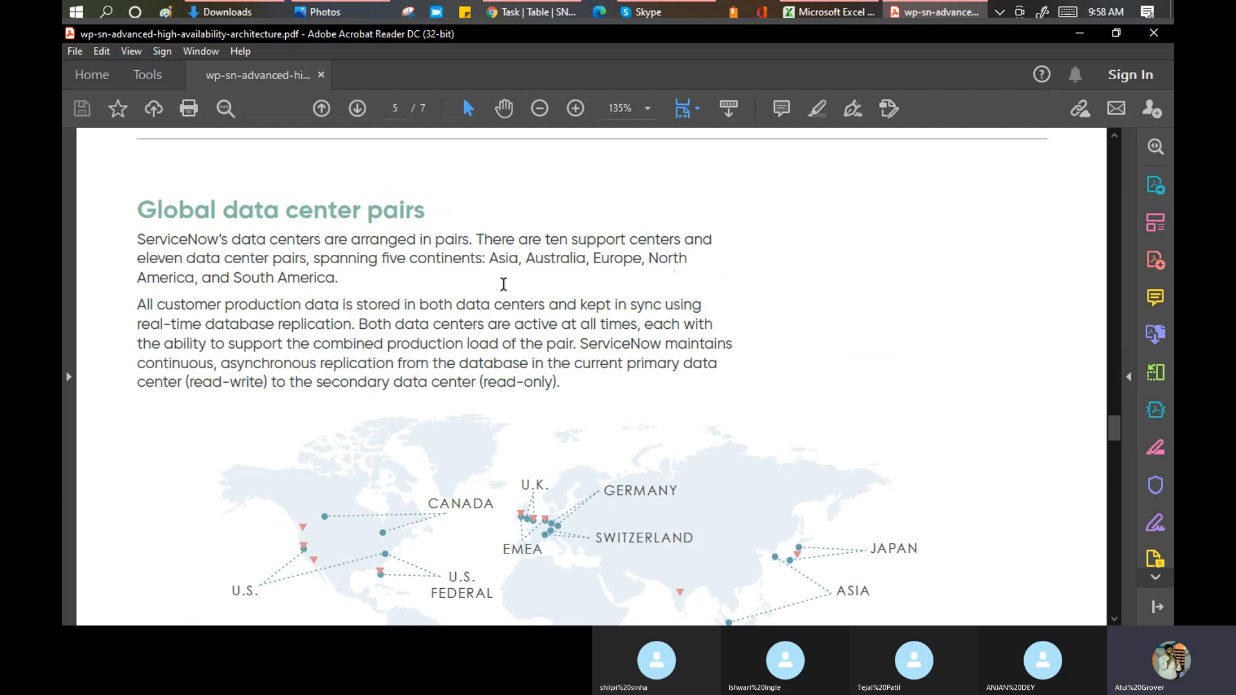
{"action": "scroll", "coordinate": [480, 280], "scroll_direction": "up", "scroll_amount": 15}
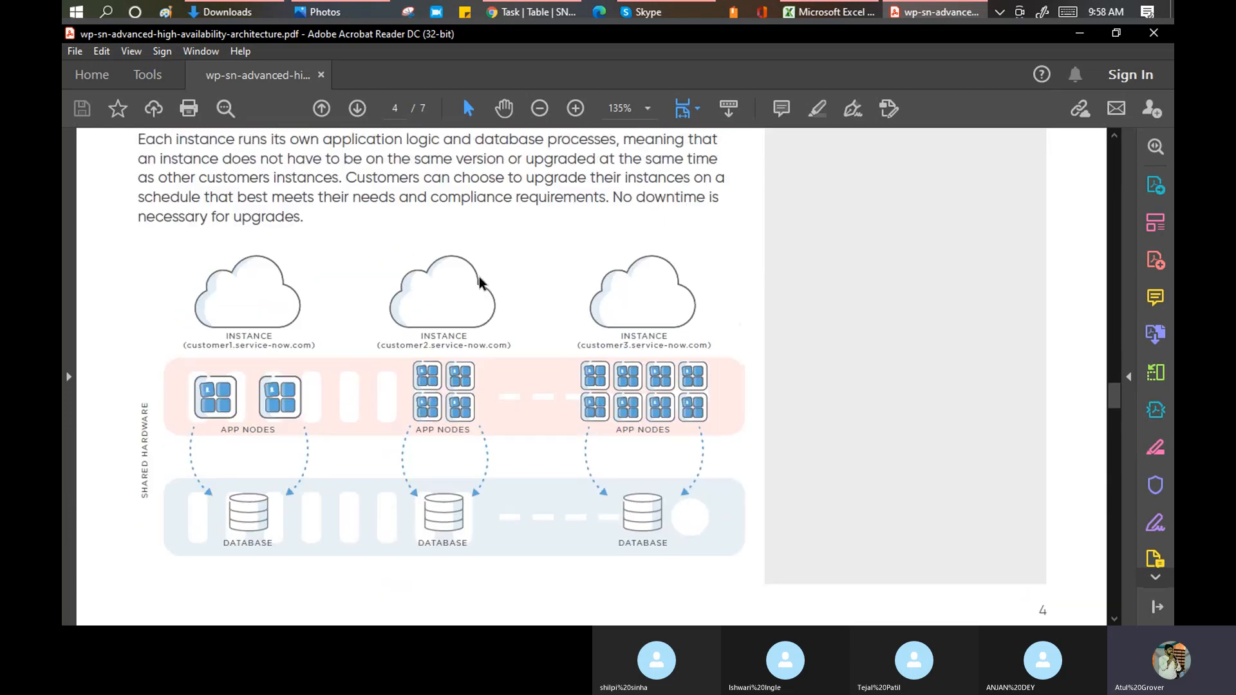
{"action": "scroll", "coordinate": [474, 267], "scroll_direction": "up", "scroll_amount": 12}
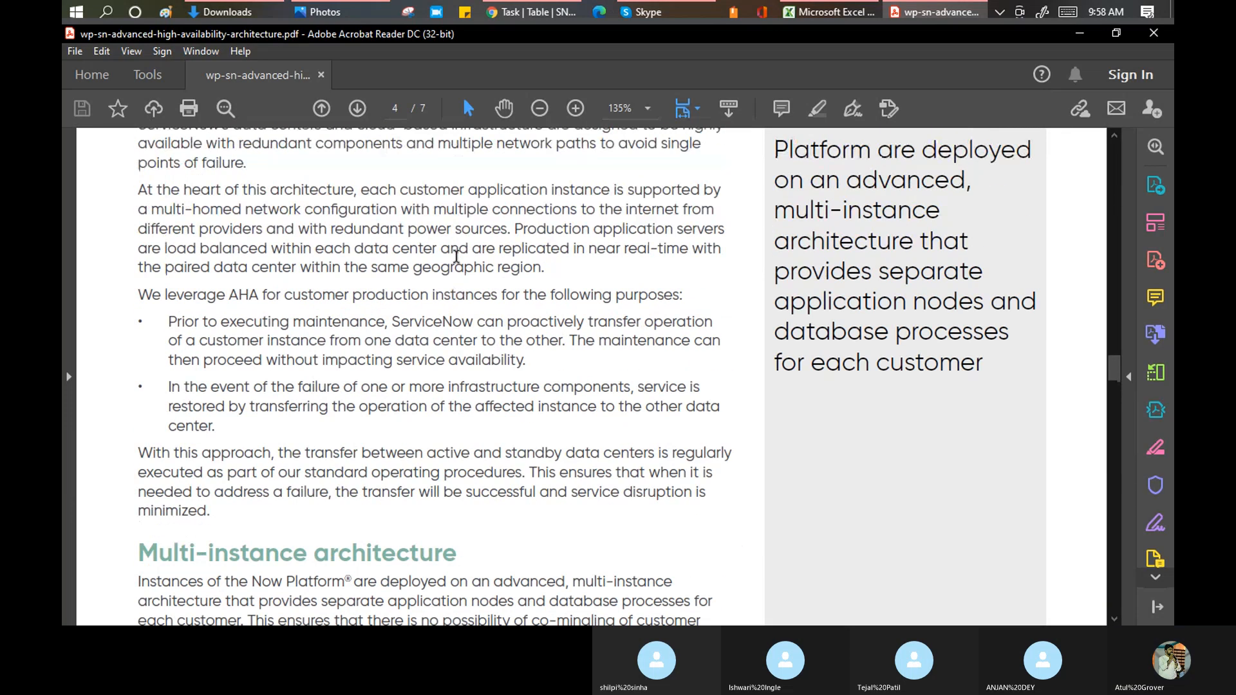
{"action": "scroll", "coordinate": [458, 263], "scroll_direction": "down", "scroll_amount": 20}
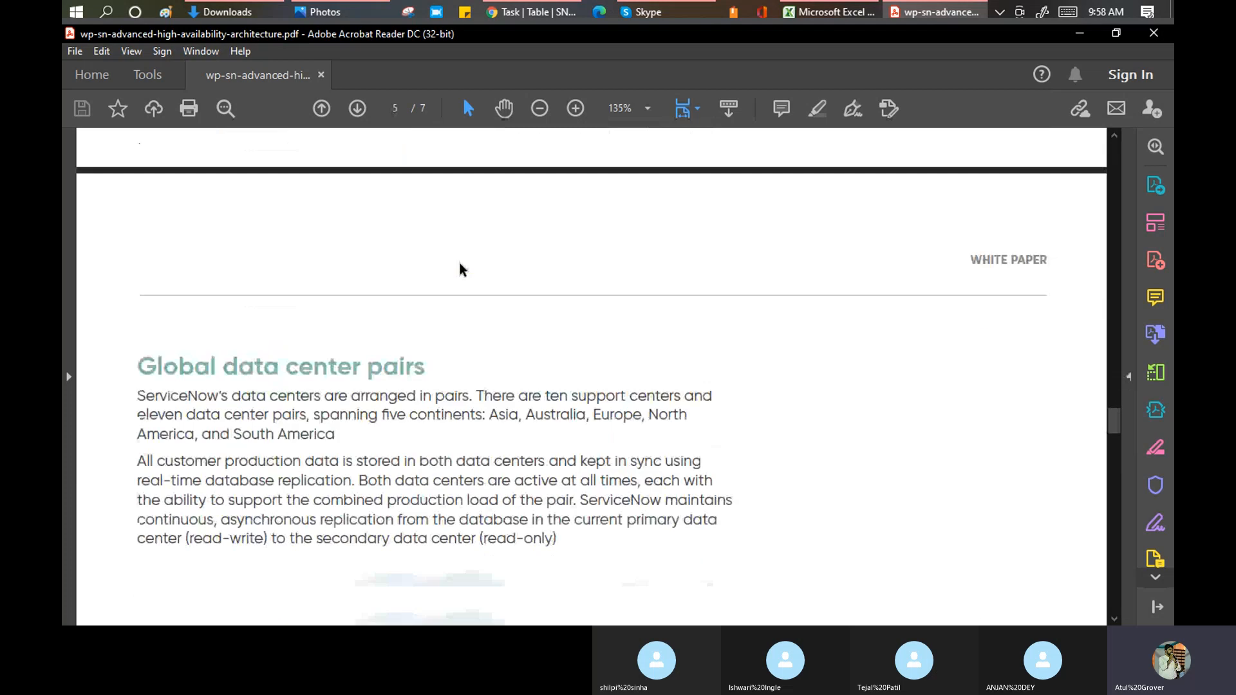
Read the Backup and recovery section on page 6, selecting the passages on differential backups every 24 hours and 28-day retention.
{"action": "scroll", "coordinate": [459, 264], "scroll_direction": "down", "scroll_amount": 20}
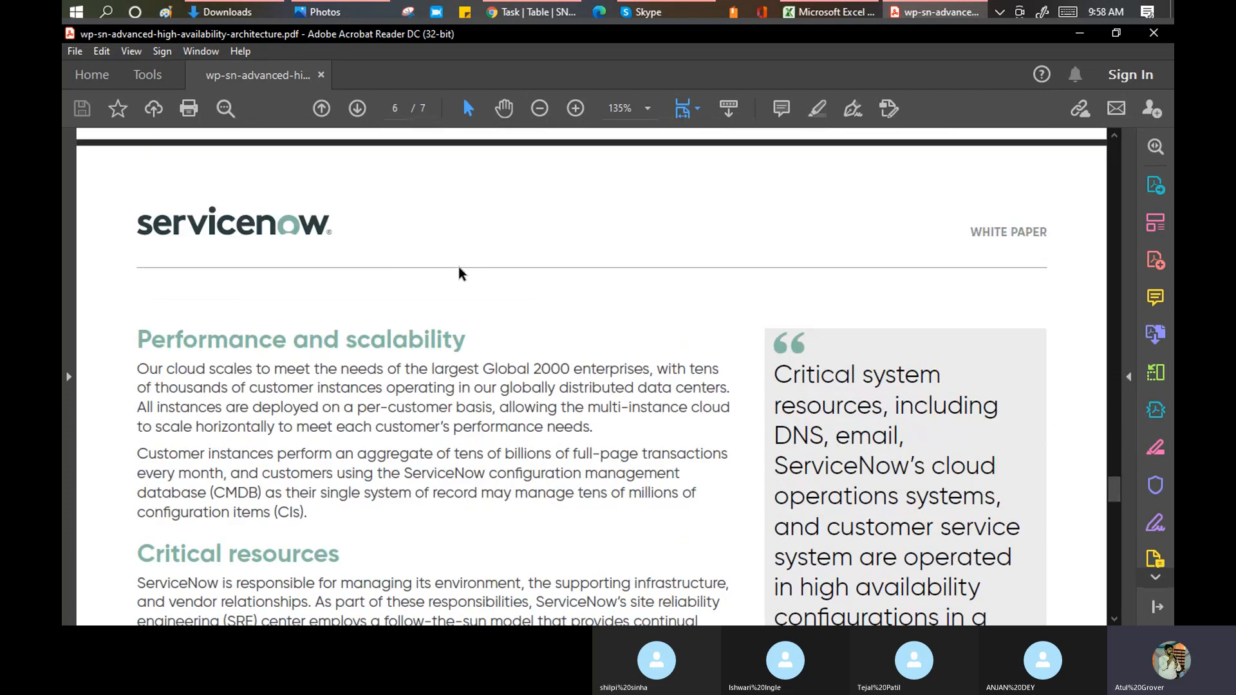
{"action": "scroll", "coordinate": [339, 246], "scroll_direction": "down", "scroll_amount": 12}
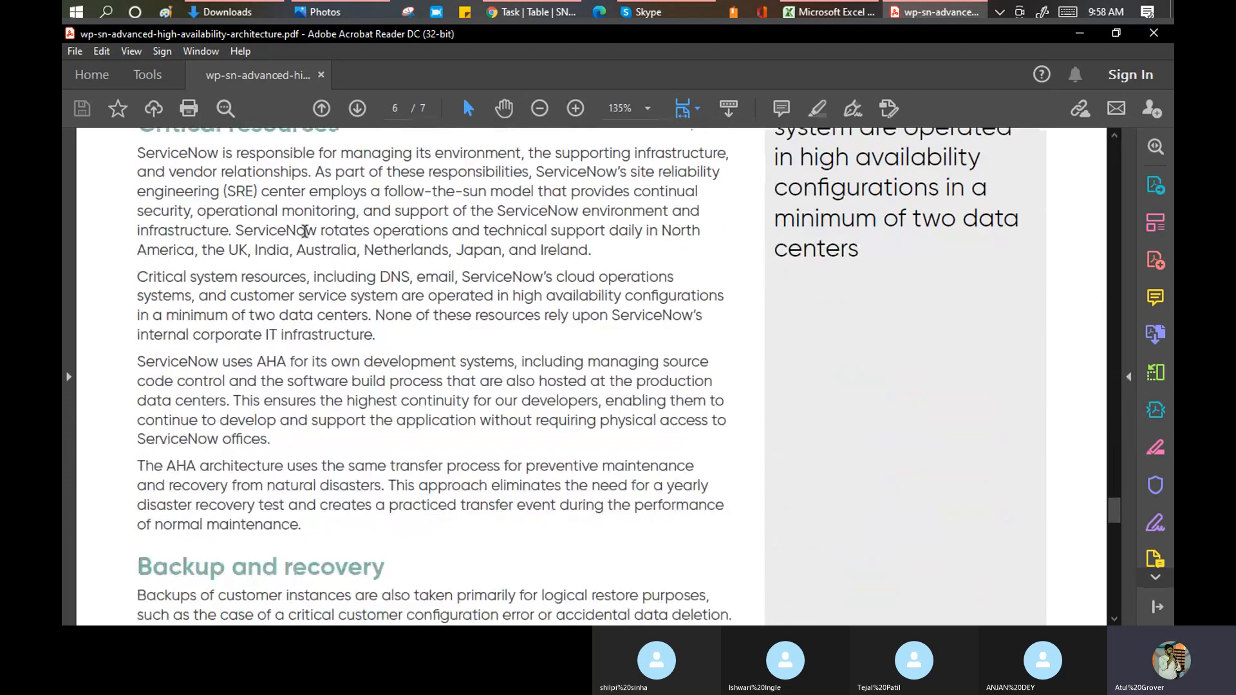
{"action": "scroll", "coordinate": [303, 241], "scroll_direction": "down", "scroll_amount": 2}
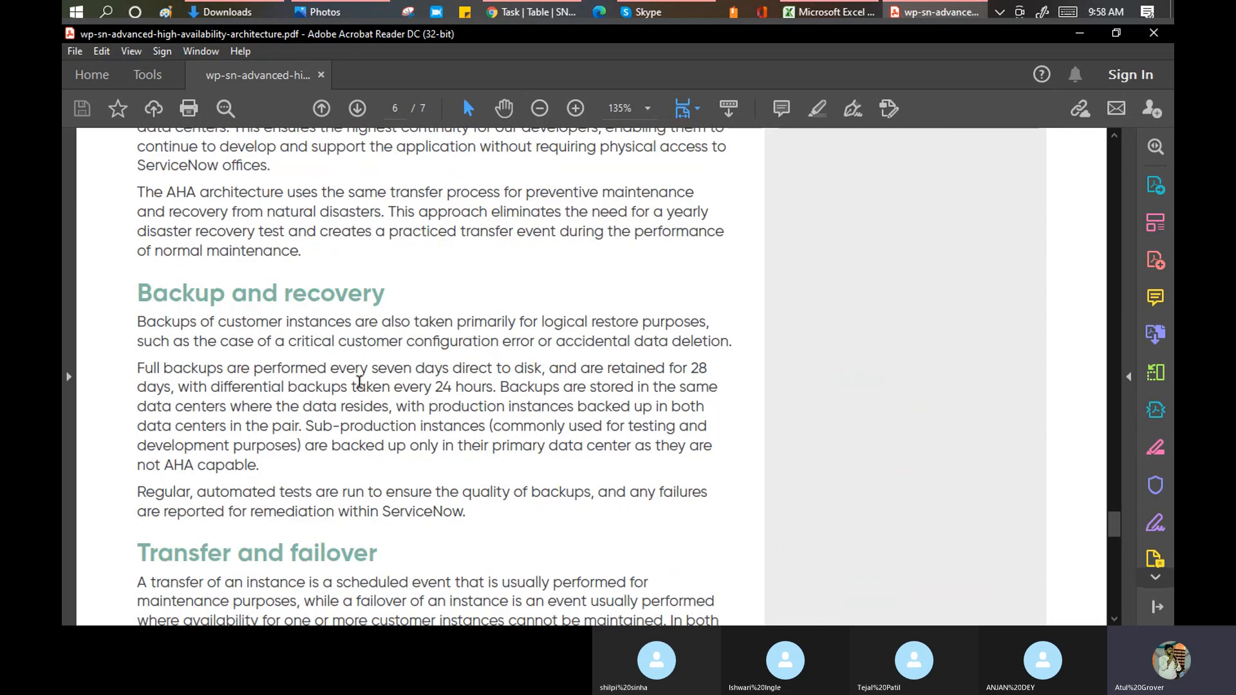
{"action": "left_click_drag", "start_coordinate": [359, 385], "coordinate": [494, 387]}
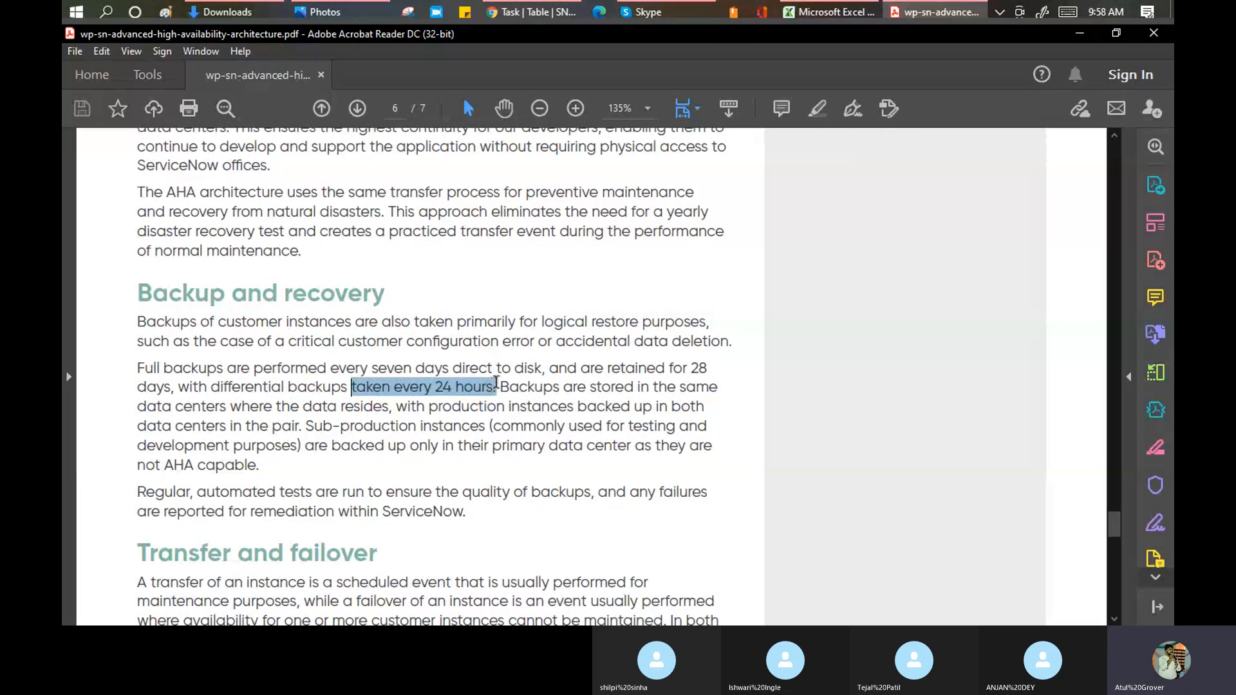
{"action": "left_click_drag", "start_coordinate": [581, 368], "coordinate": [736, 380]}
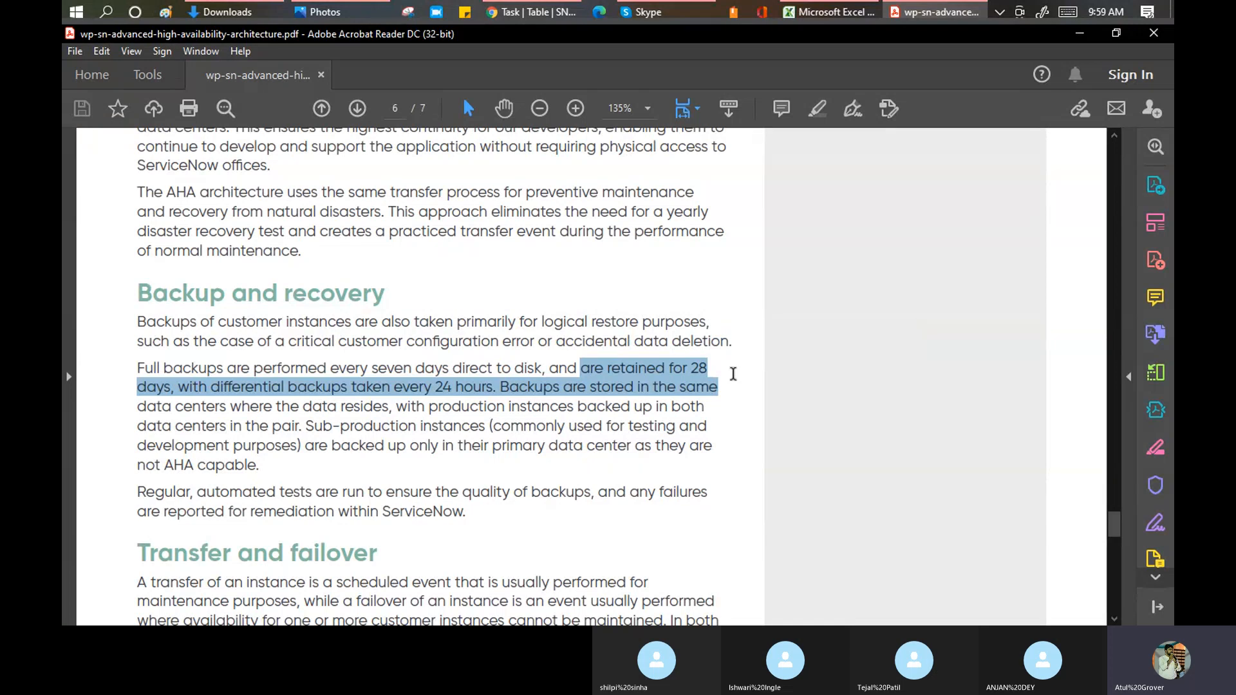
{"action": "scroll", "coordinate": [491, 352], "scroll_direction": "down", "scroll_amount": 3}
Go back through the data center map and instance diagram to the Advanced High Availability heading on page 4.
{"action": "scroll", "coordinate": [491, 352], "scroll_direction": "up", "scroll_amount": 20}
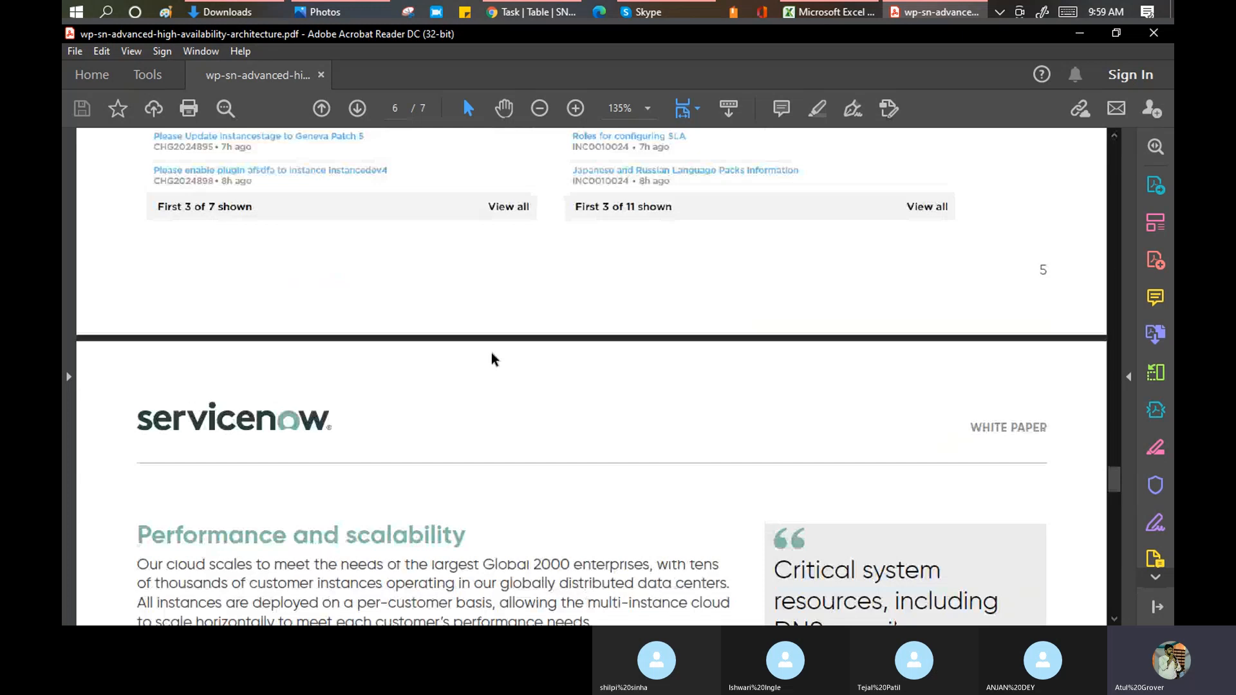
{"action": "scroll", "coordinate": [491, 357], "scroll_direction": "up", "scroll_amount": 15}
{"action": "scroll", "coordinate": [491, 353], "scroll_direction": "up", "scroll_amount": 15}
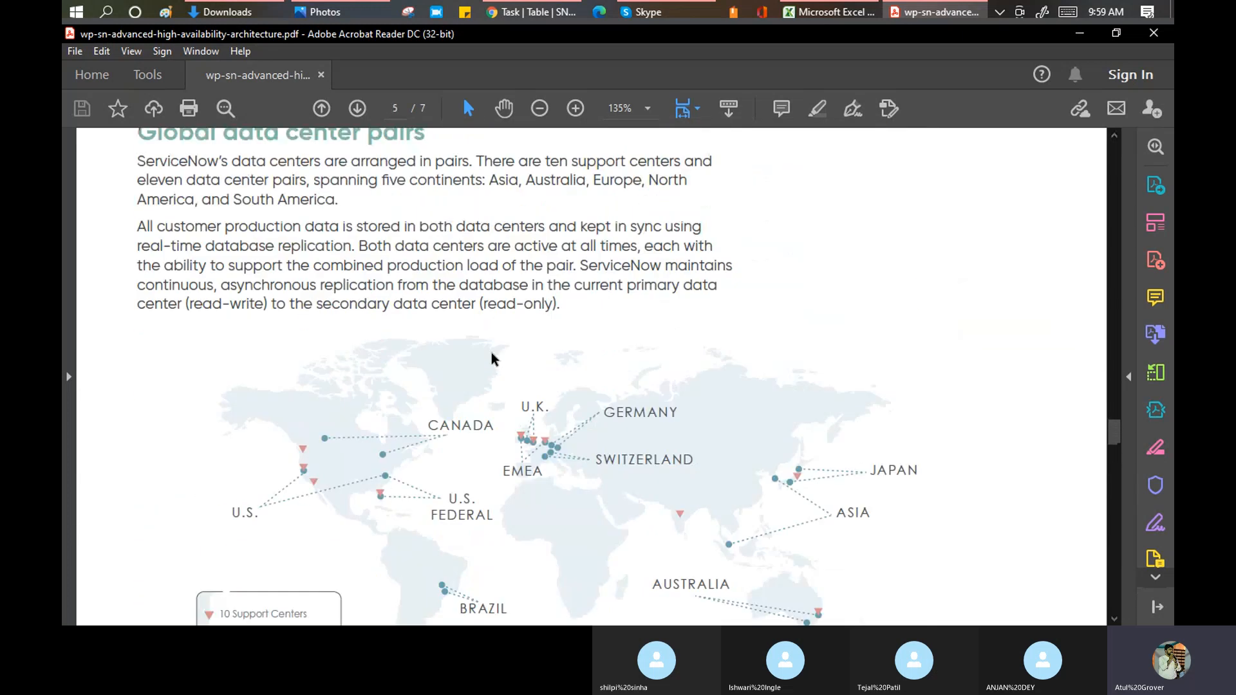
{"action": "scroll", "coordinate": [491, 357], "scroll_direction": "up", "scroll_amount": 10}
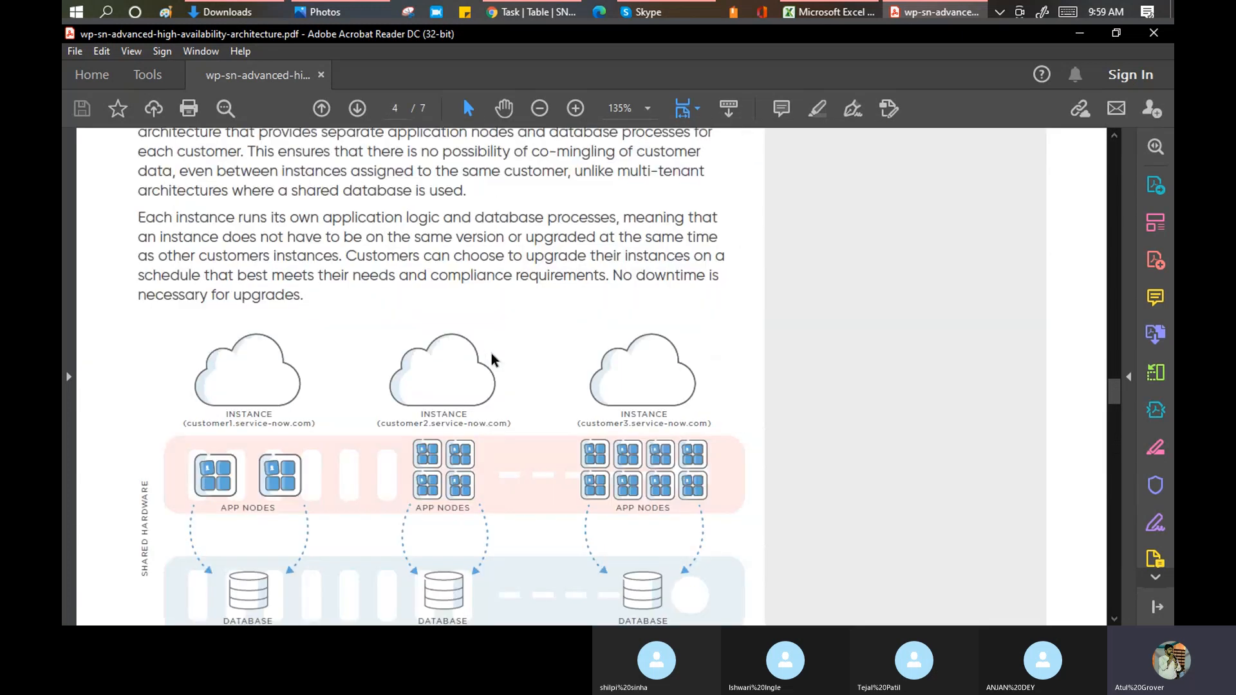
{"action": "scroll", "coordinate": [492, 354], "scroll_direction": "up", "scroll_amount": 10}
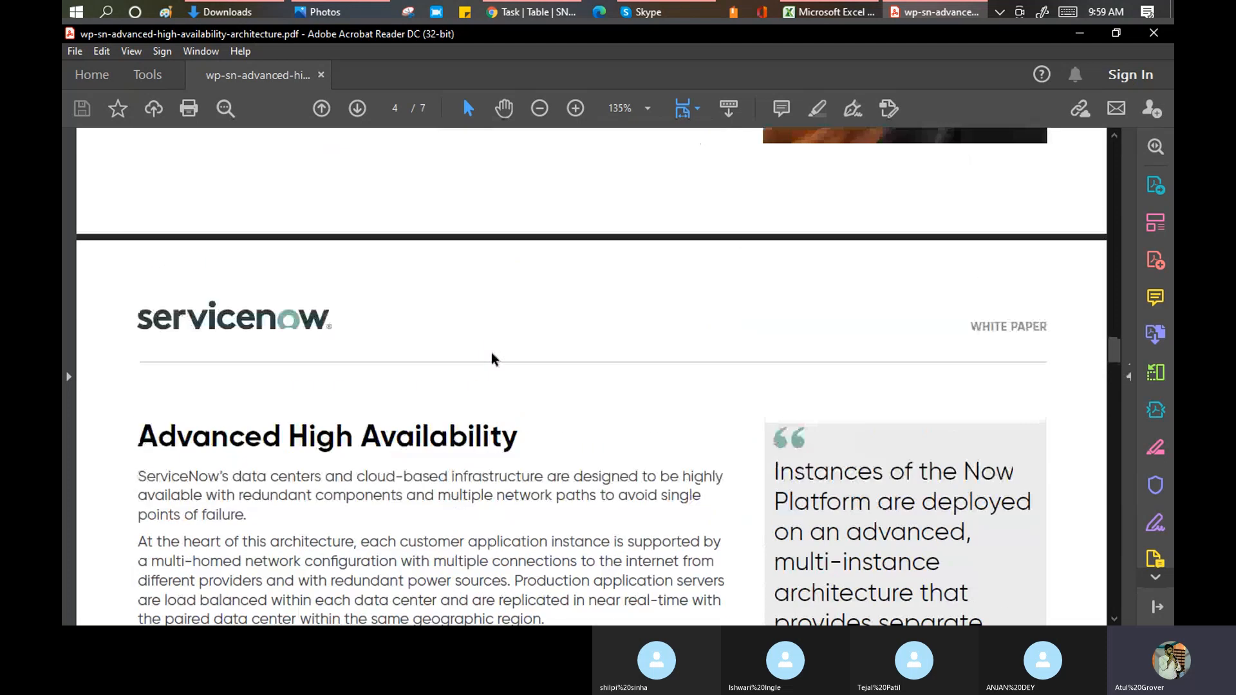
Switch to the Skype training call, close its chat and access the additional call options.
{"action": "mouse_move", "coordinate": [676, 12]}
{"action": "left_click", "coordinate": [716, 56]}
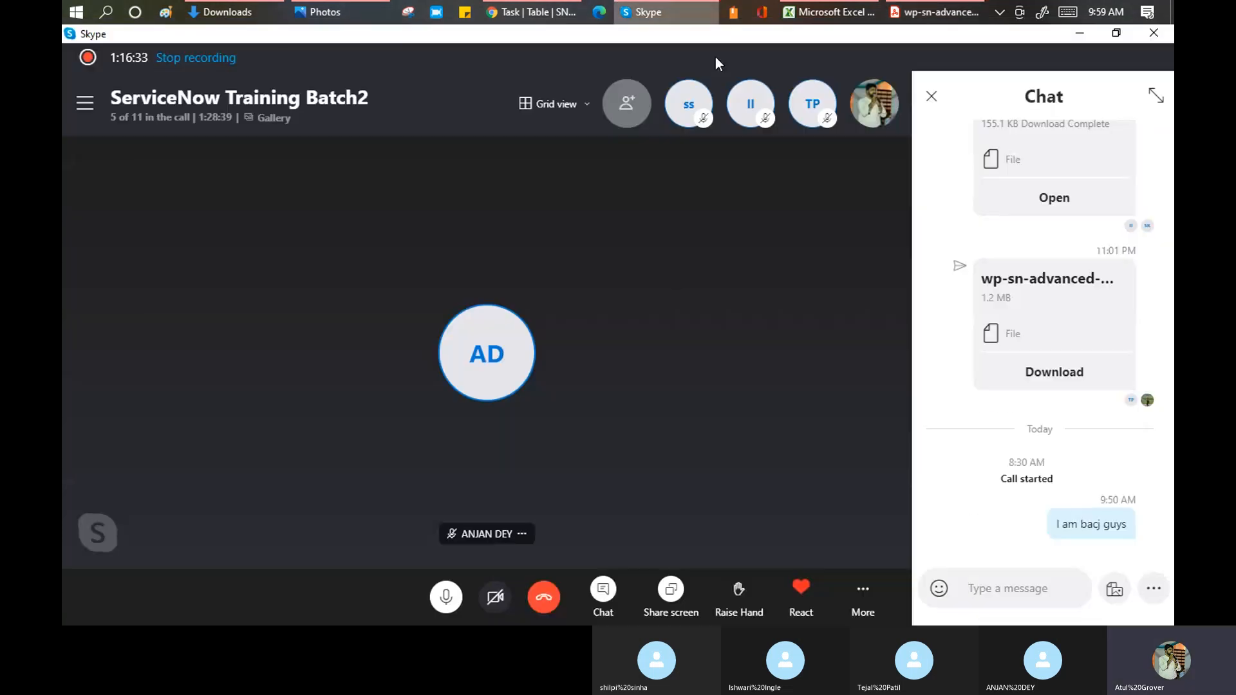
{"action": "left_click", "coordinate": [933, 98]}
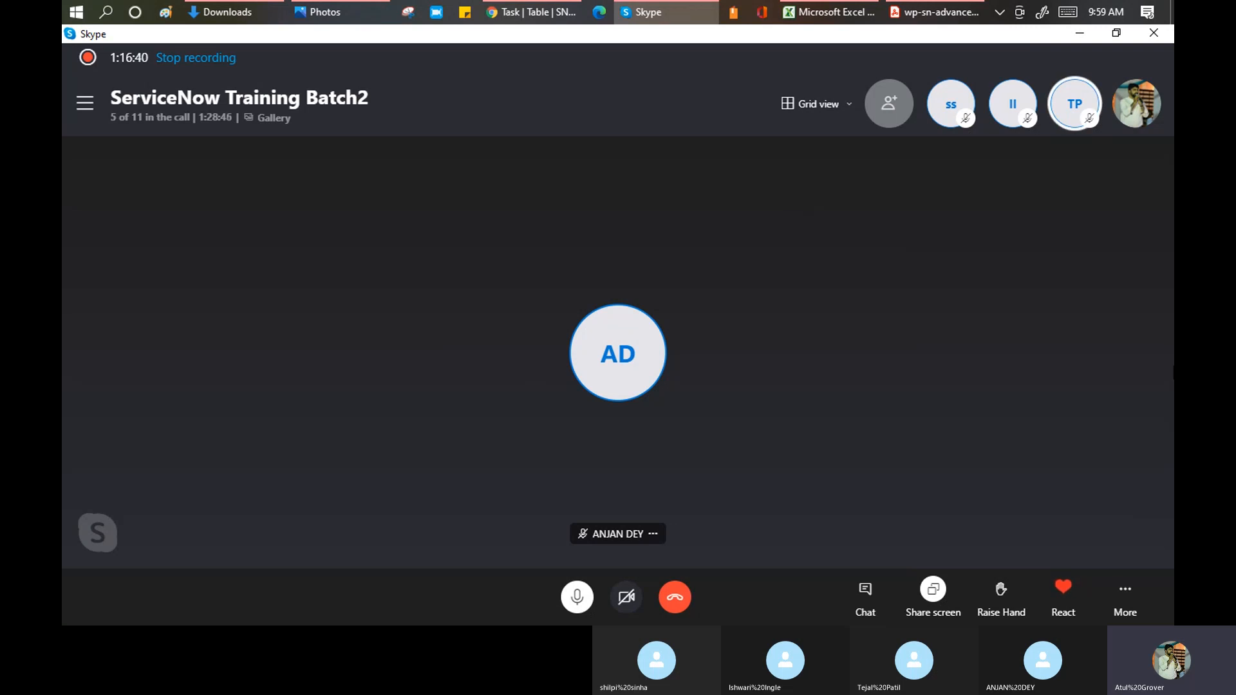
{"action": "left_click", "coordinate": [1125, 595]}
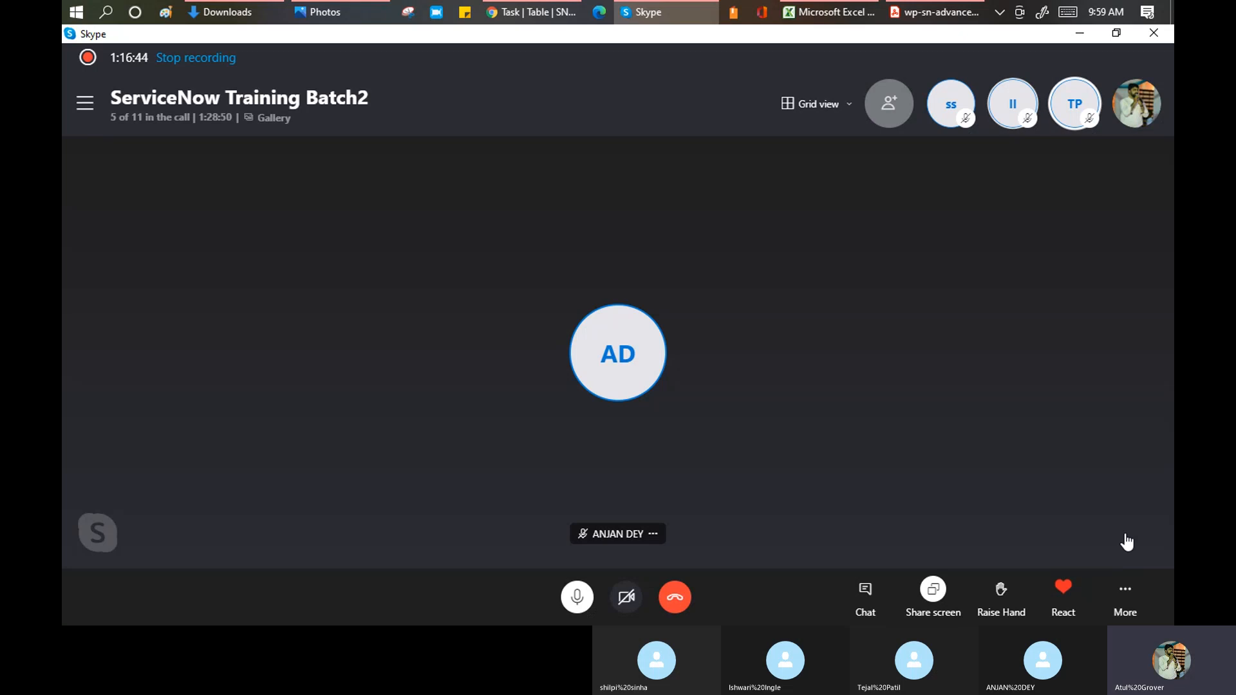